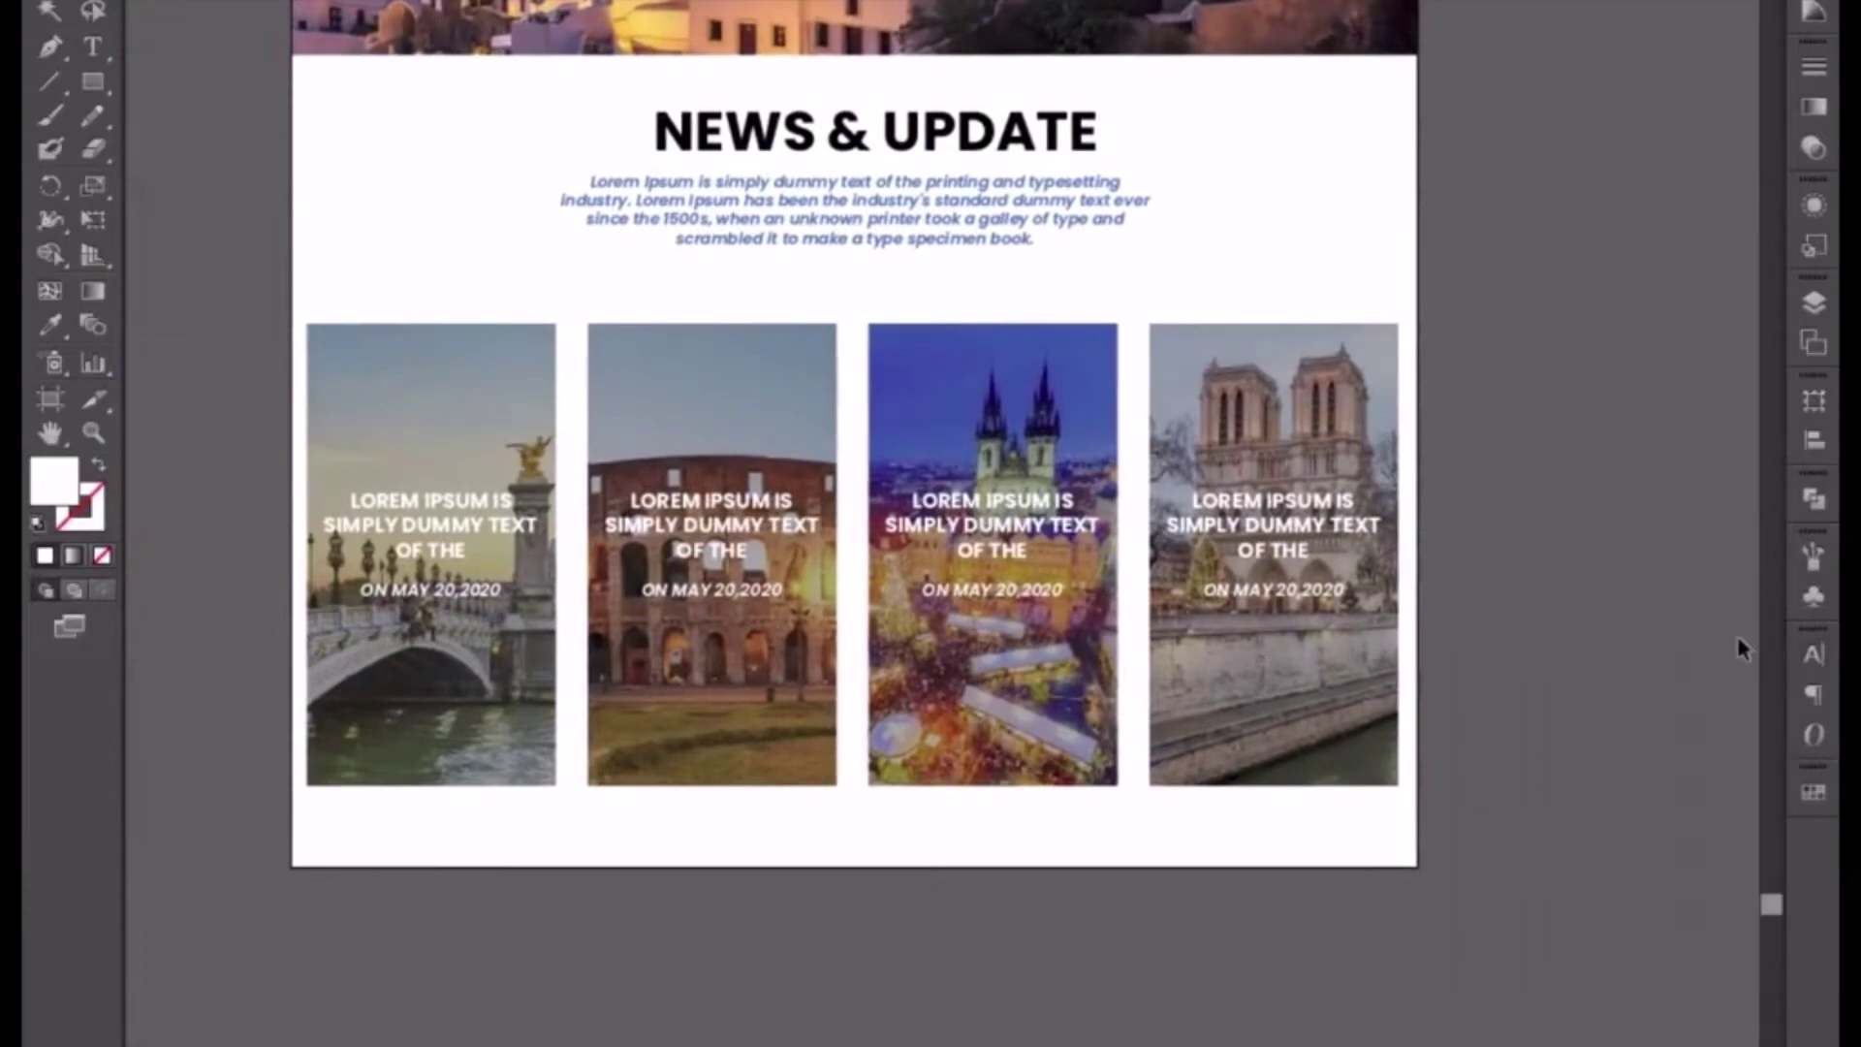
# - Duplicate the Venice canal image from the page header and place it behind the four News & Update cards, just below the section text
pyautogui.hotkey('ctrl', '-')
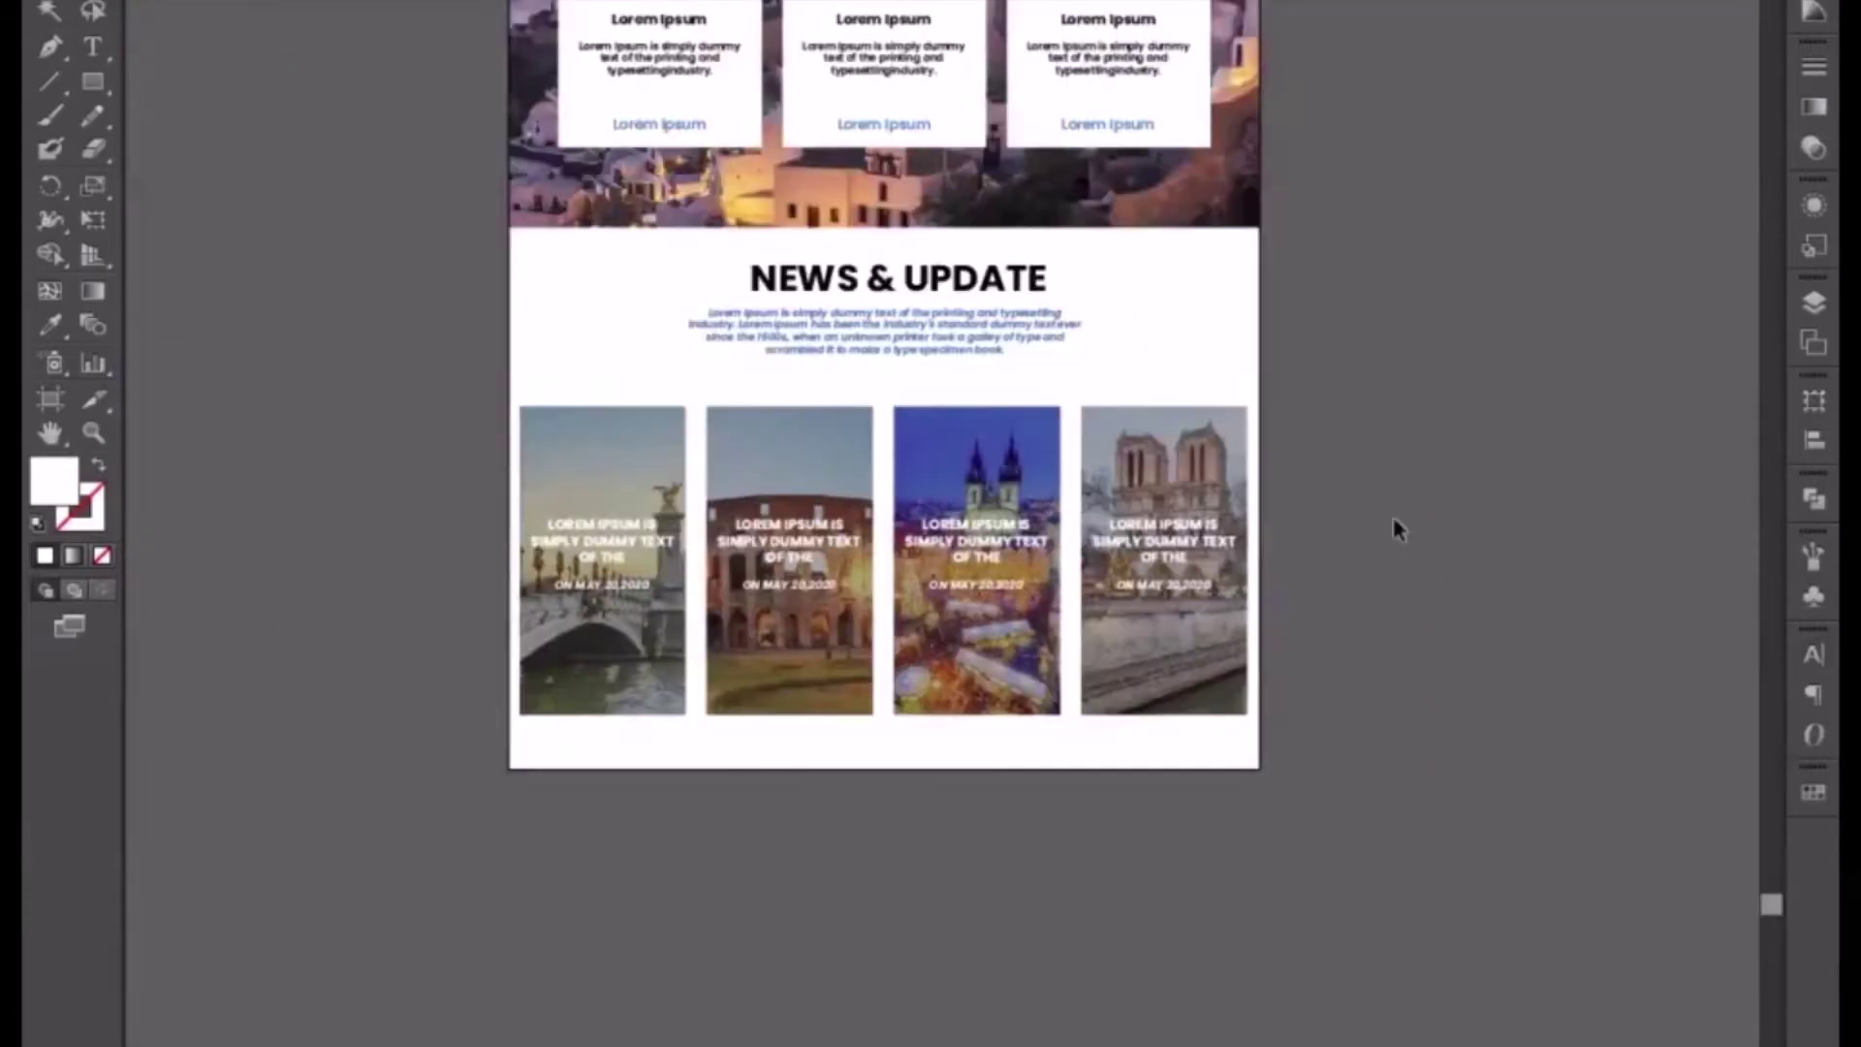
pyautogui.scroll(10, 1396, 527)
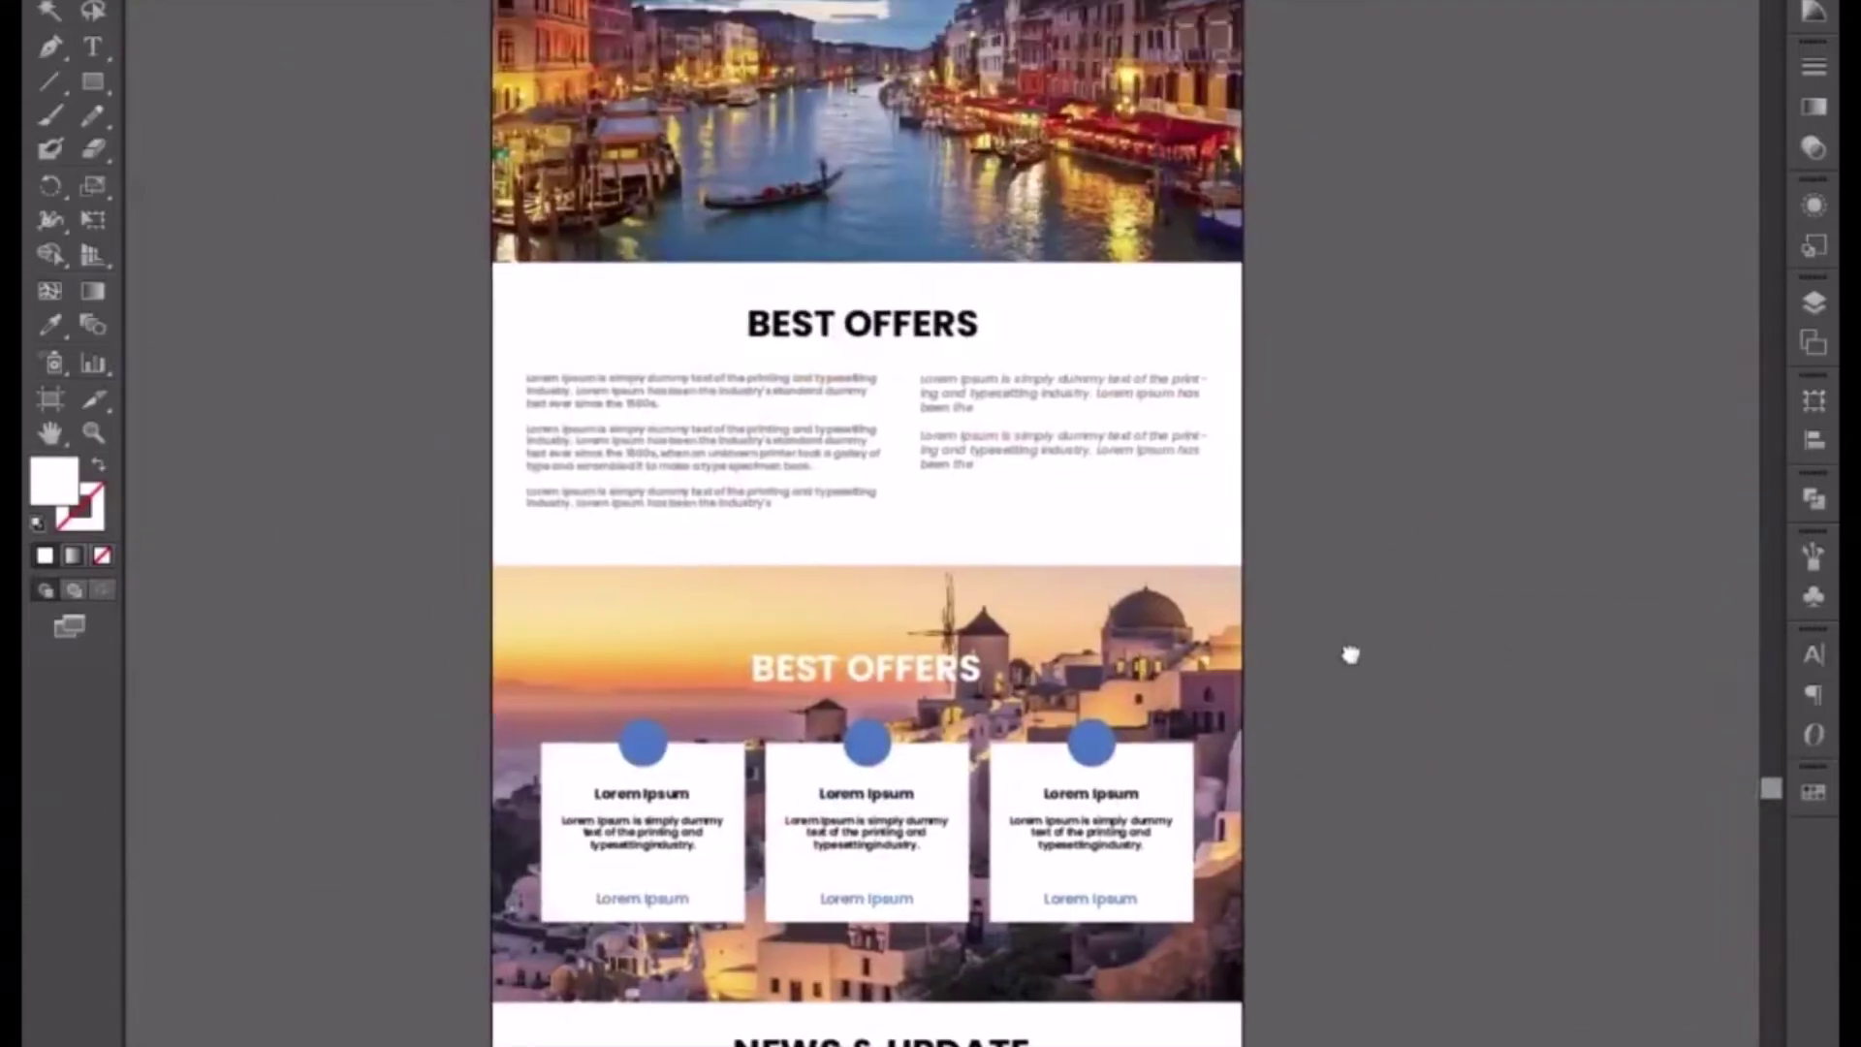
pyautogui.click(1005, 149)
pyautogui.moveTo(1094, 352); pyautogui.dragTo(1125, 103)
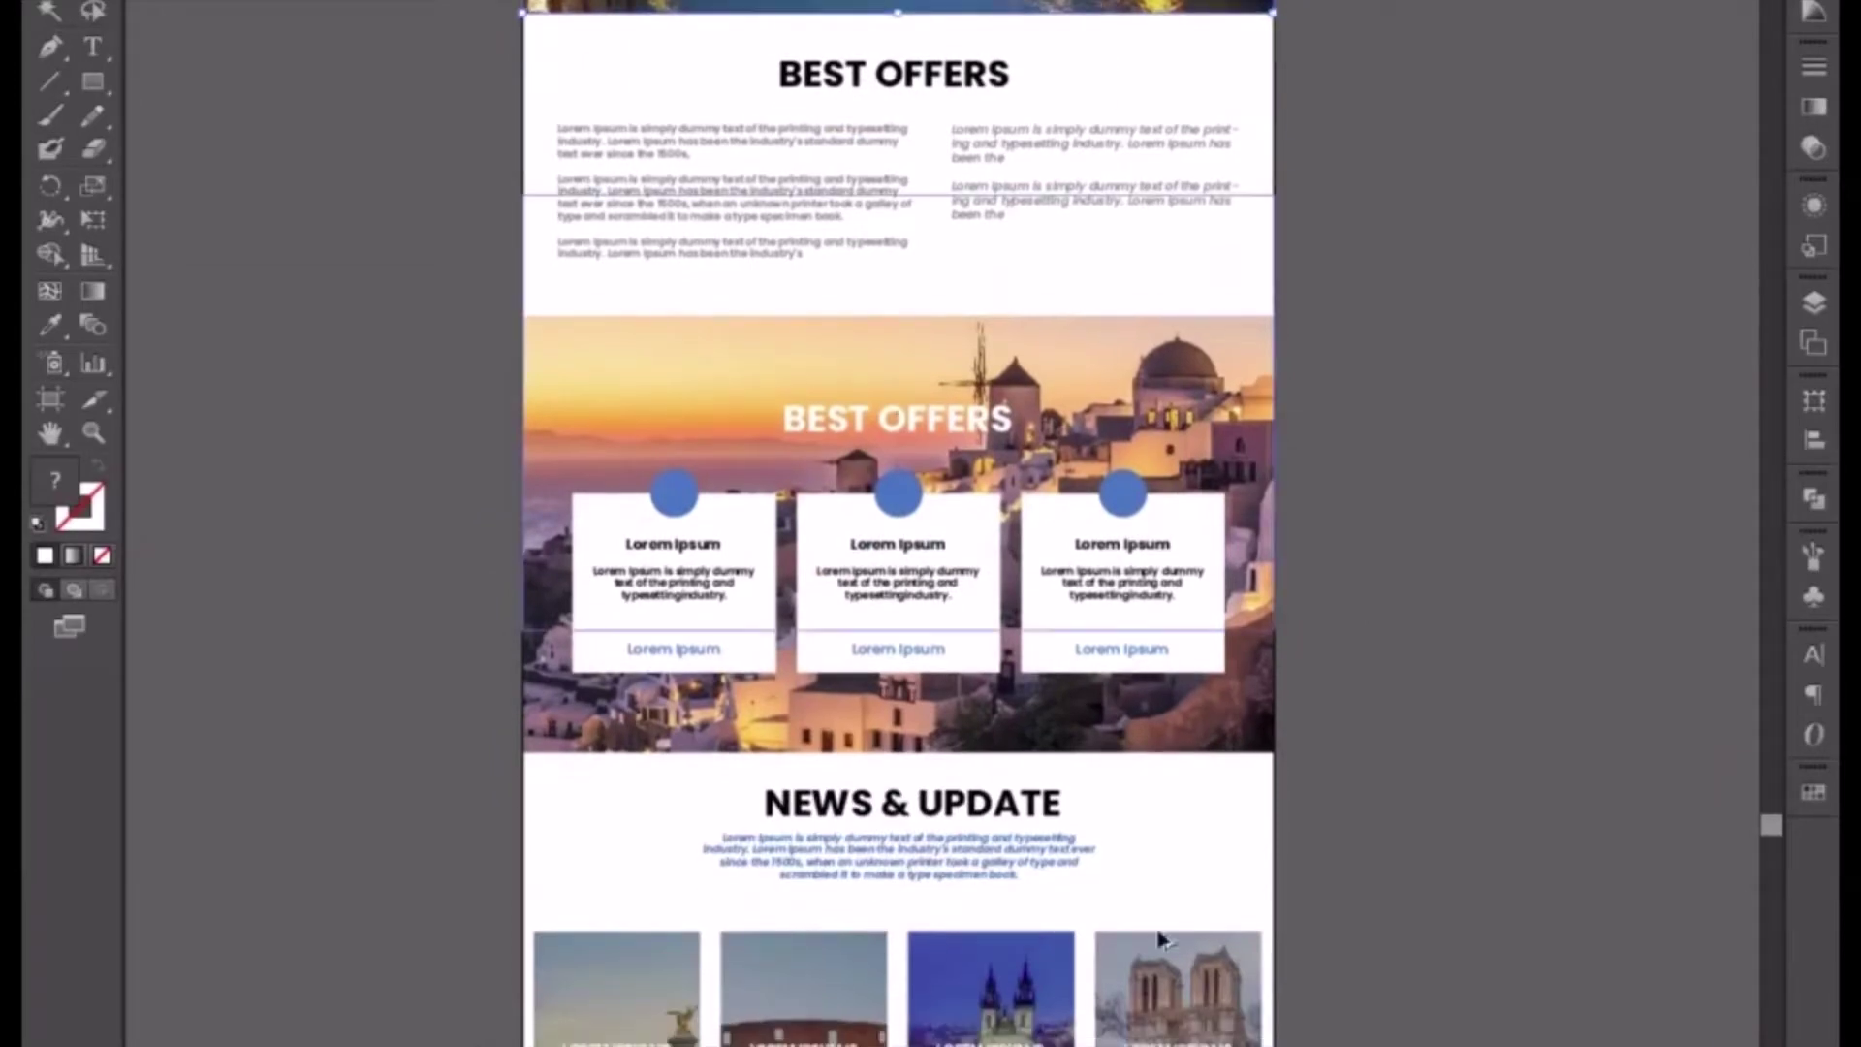
pyautogui.moveTo(1037, 1038); pyautogui.dragTo(1037, 1044)
pyautogui.moveTo(1037, 1045); pyautogui.dragTo(1023, 449)
pyautogui.moveTo(1083, 331); pyautogui.dragTo(1093, 438)
pyautogui.press('Down')
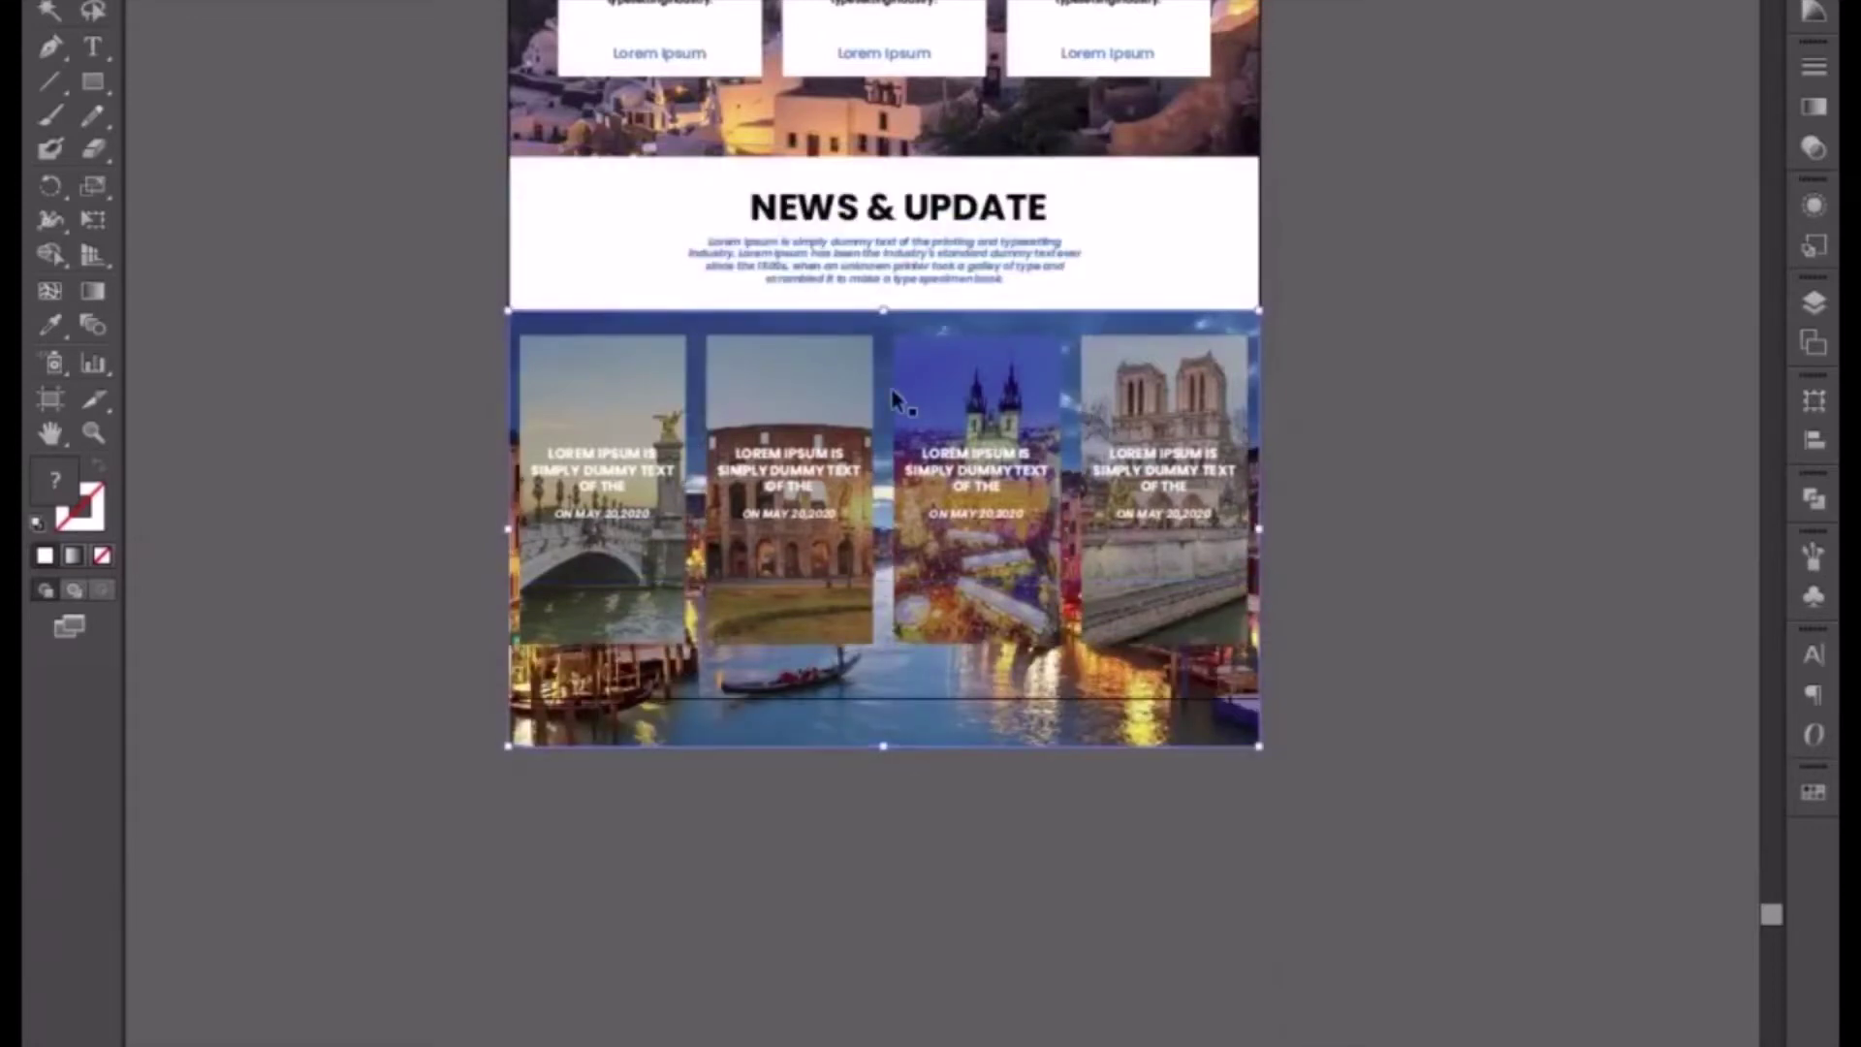
pyautogui.press('Down')
pyautogui.click(399, 434)
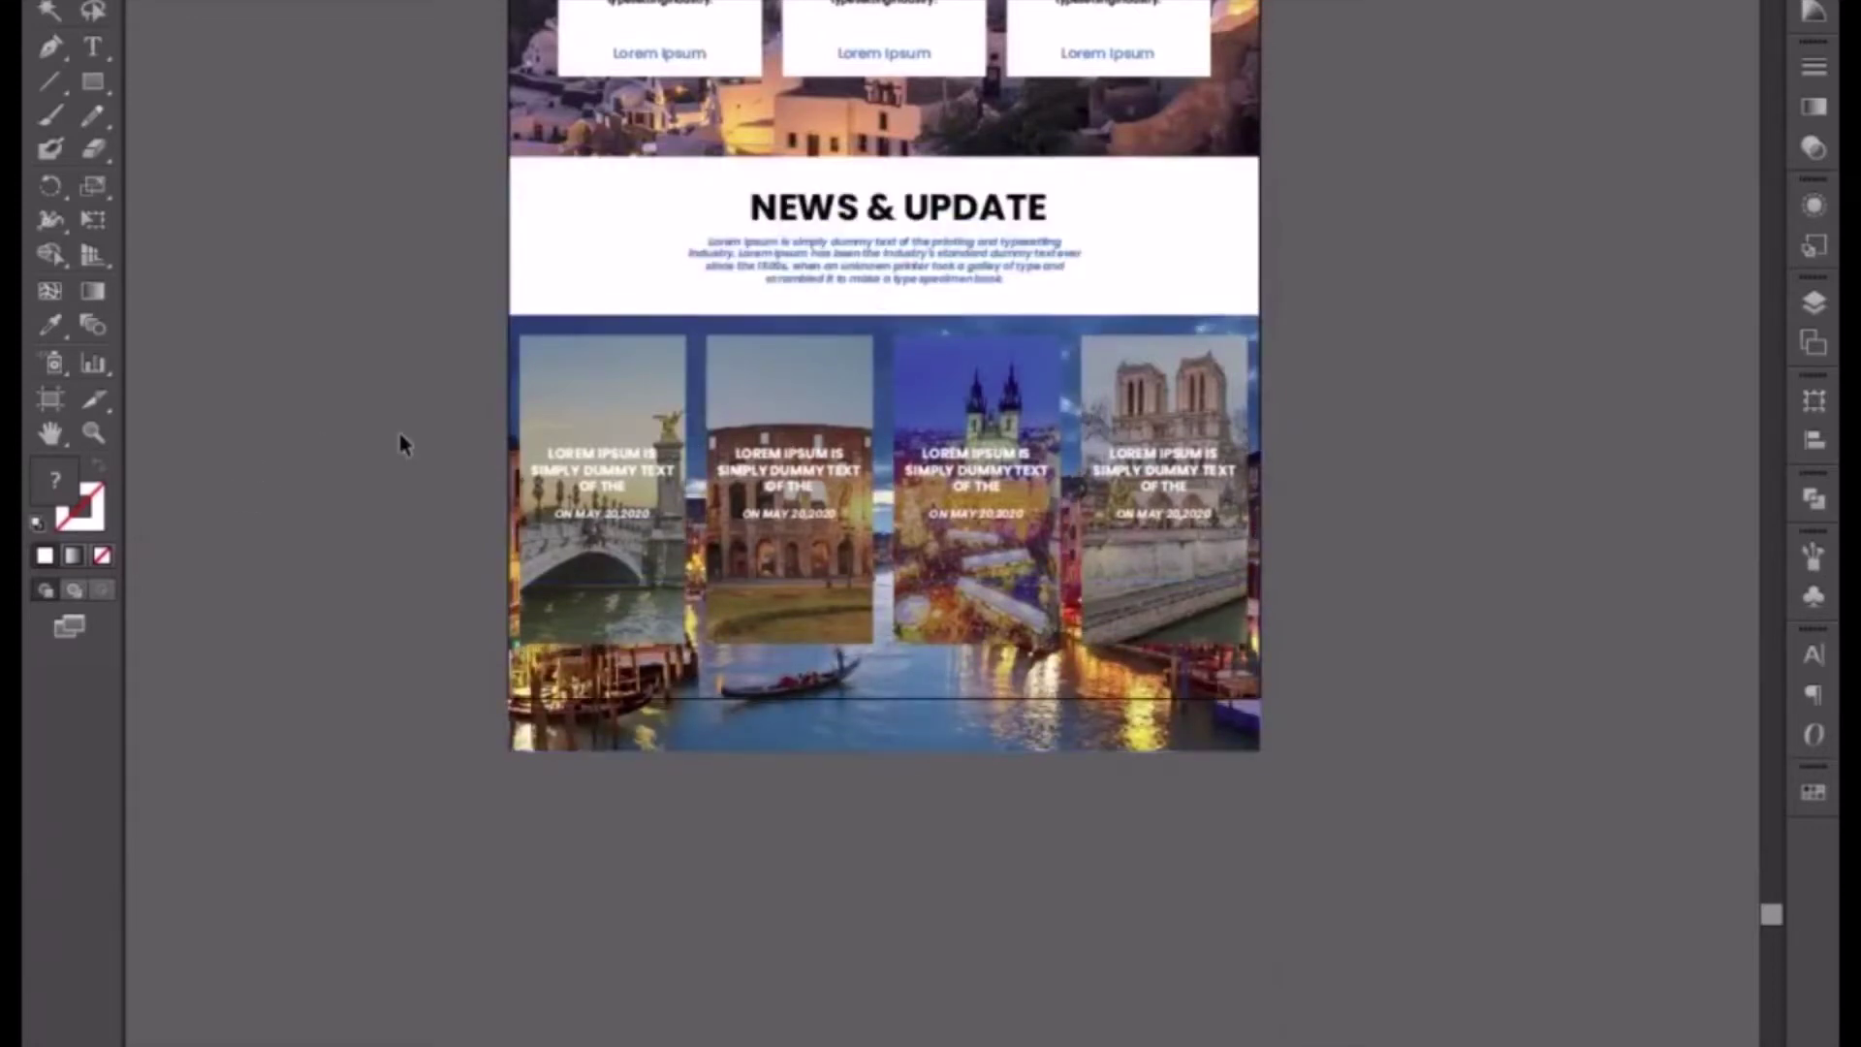
# - Extend the artboard's lower edge well past the Venice background to make blank space below the News & Update section
pyautogui.click(45, 396)
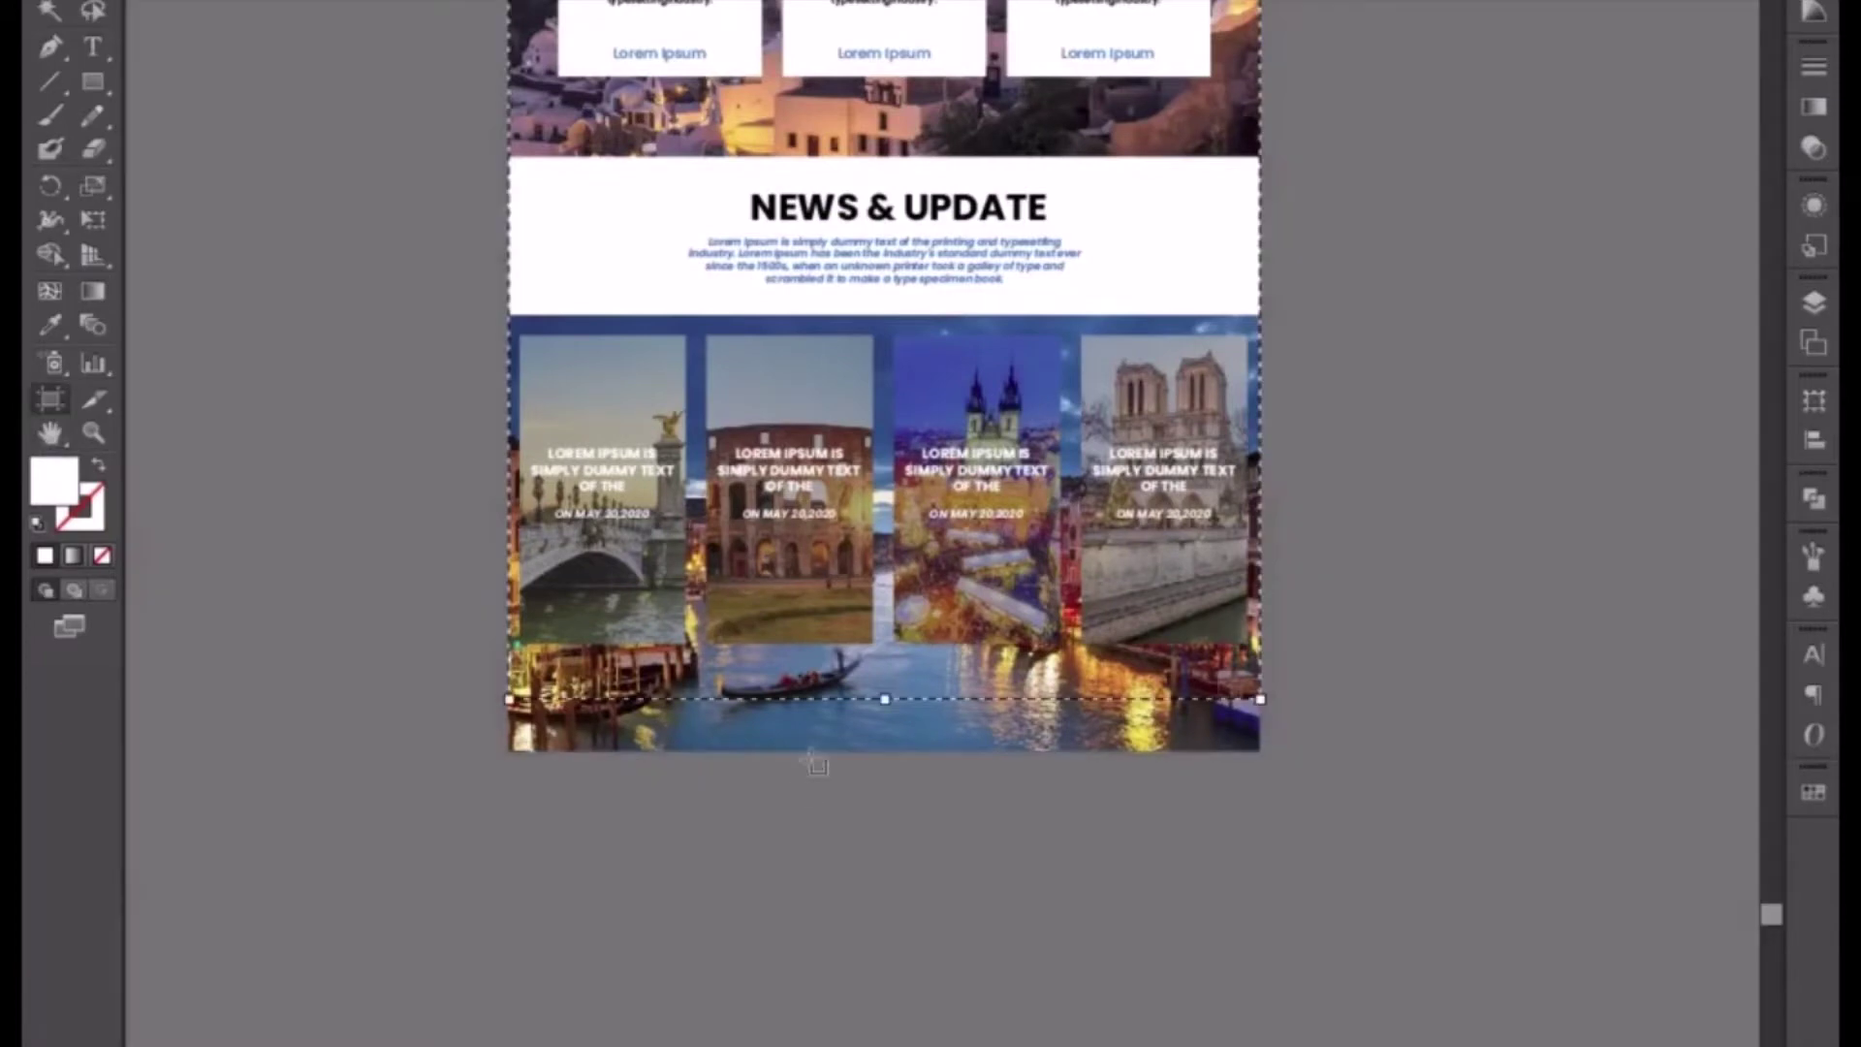
pyautogui.moveTo(885, 700); pyautogui.dragTo(899, 953)
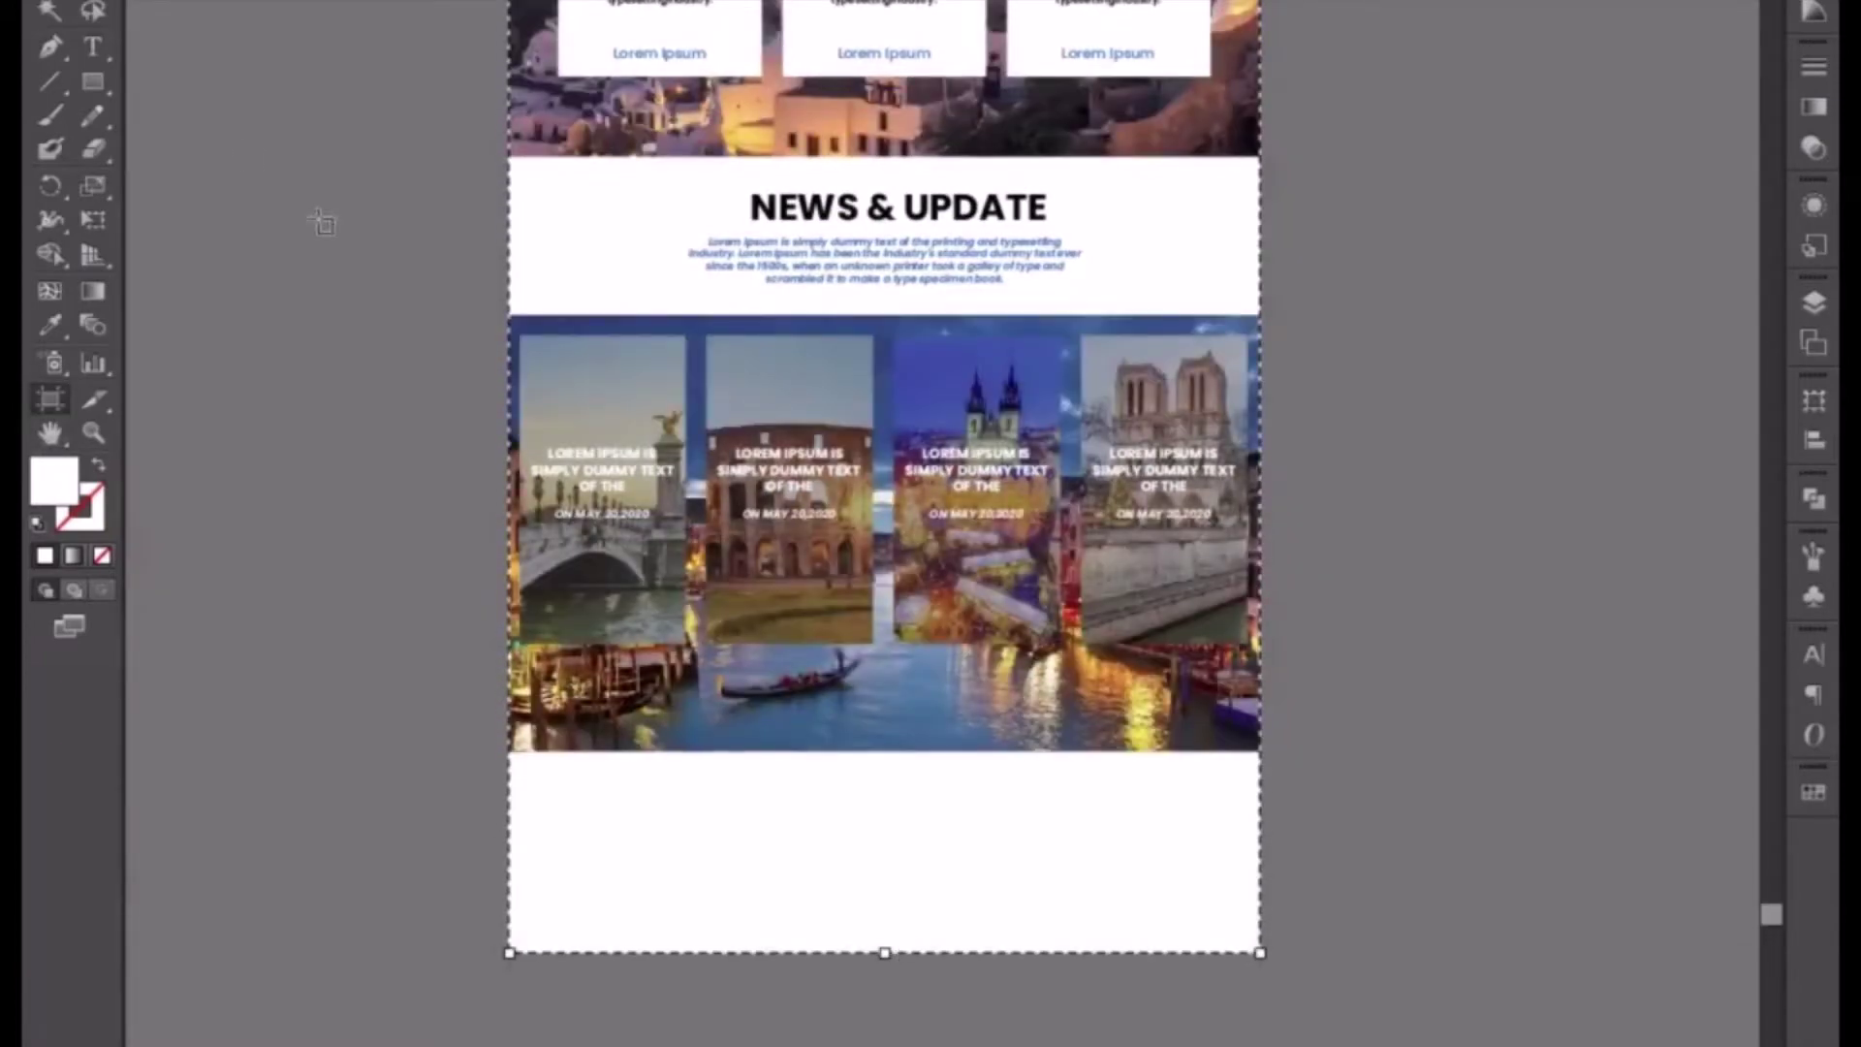
pyautogui.click(49, 1)
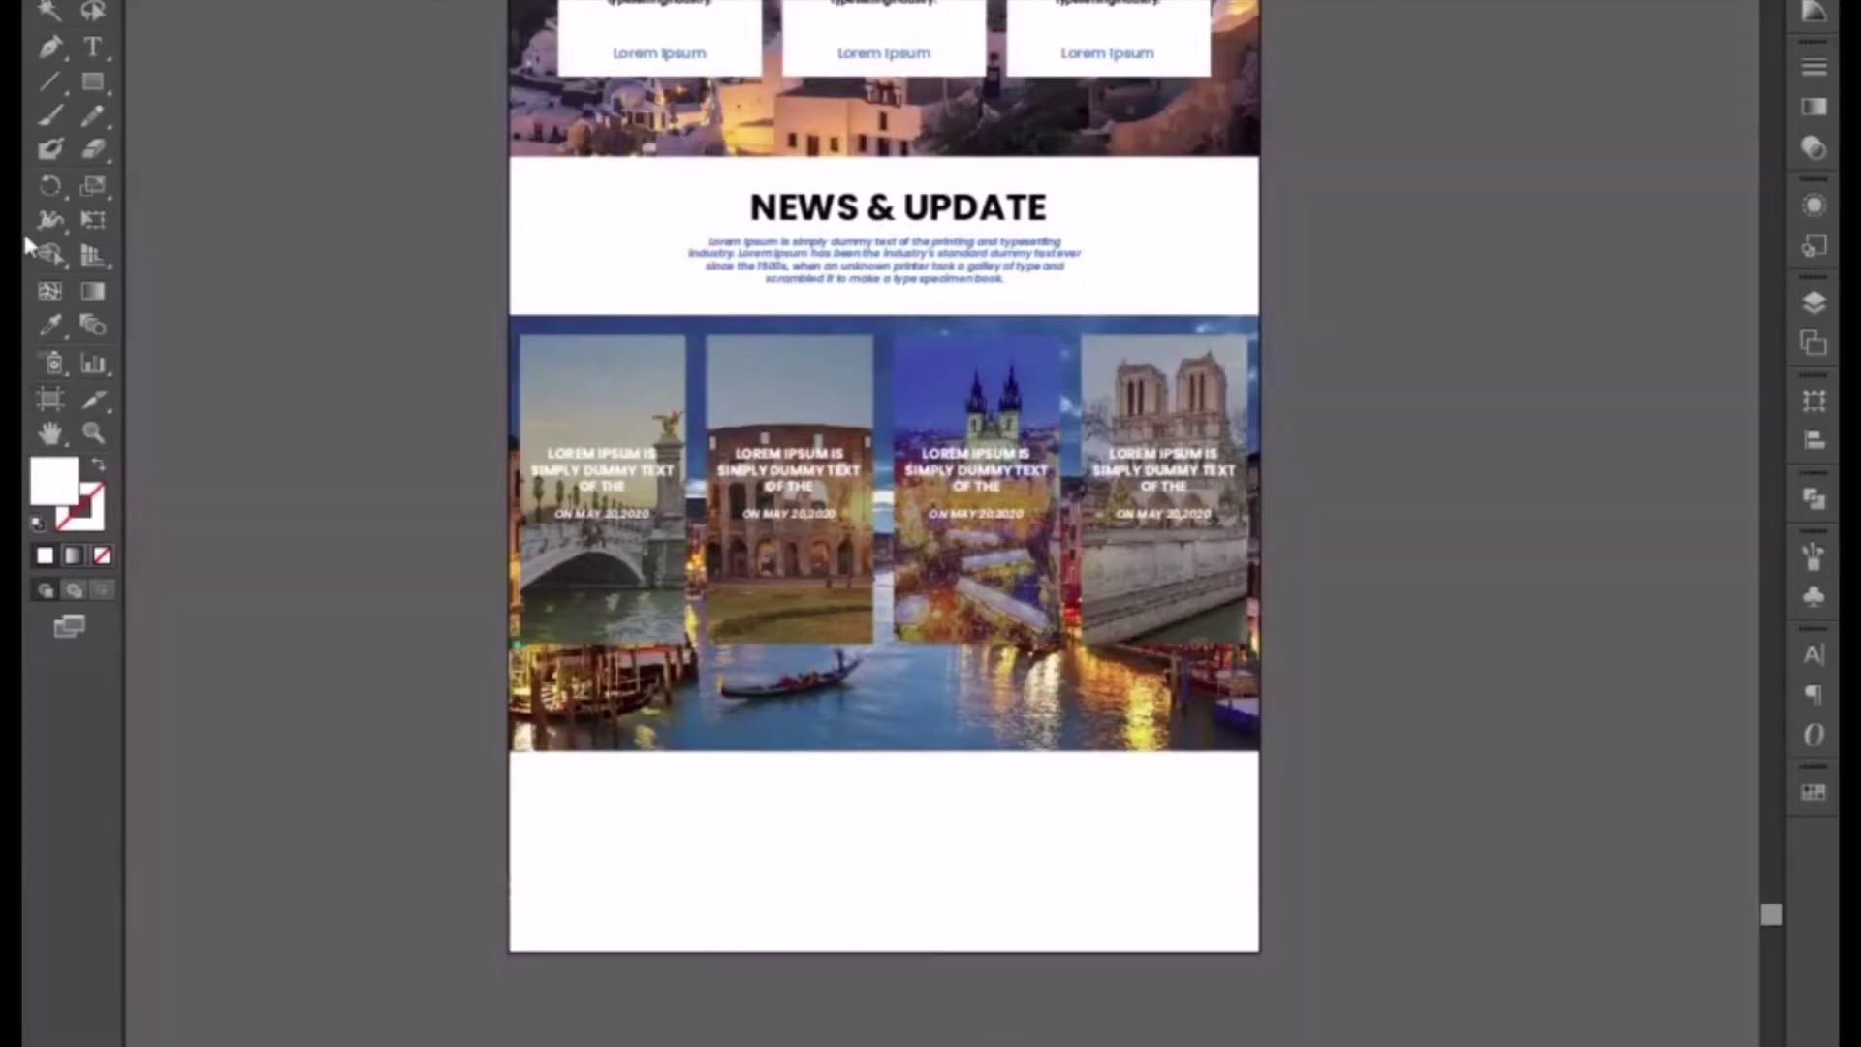
pyautogui.click(50, 398)
pyautogui.moveTo(885, 955); pyautogui.dragTo(890, 664)
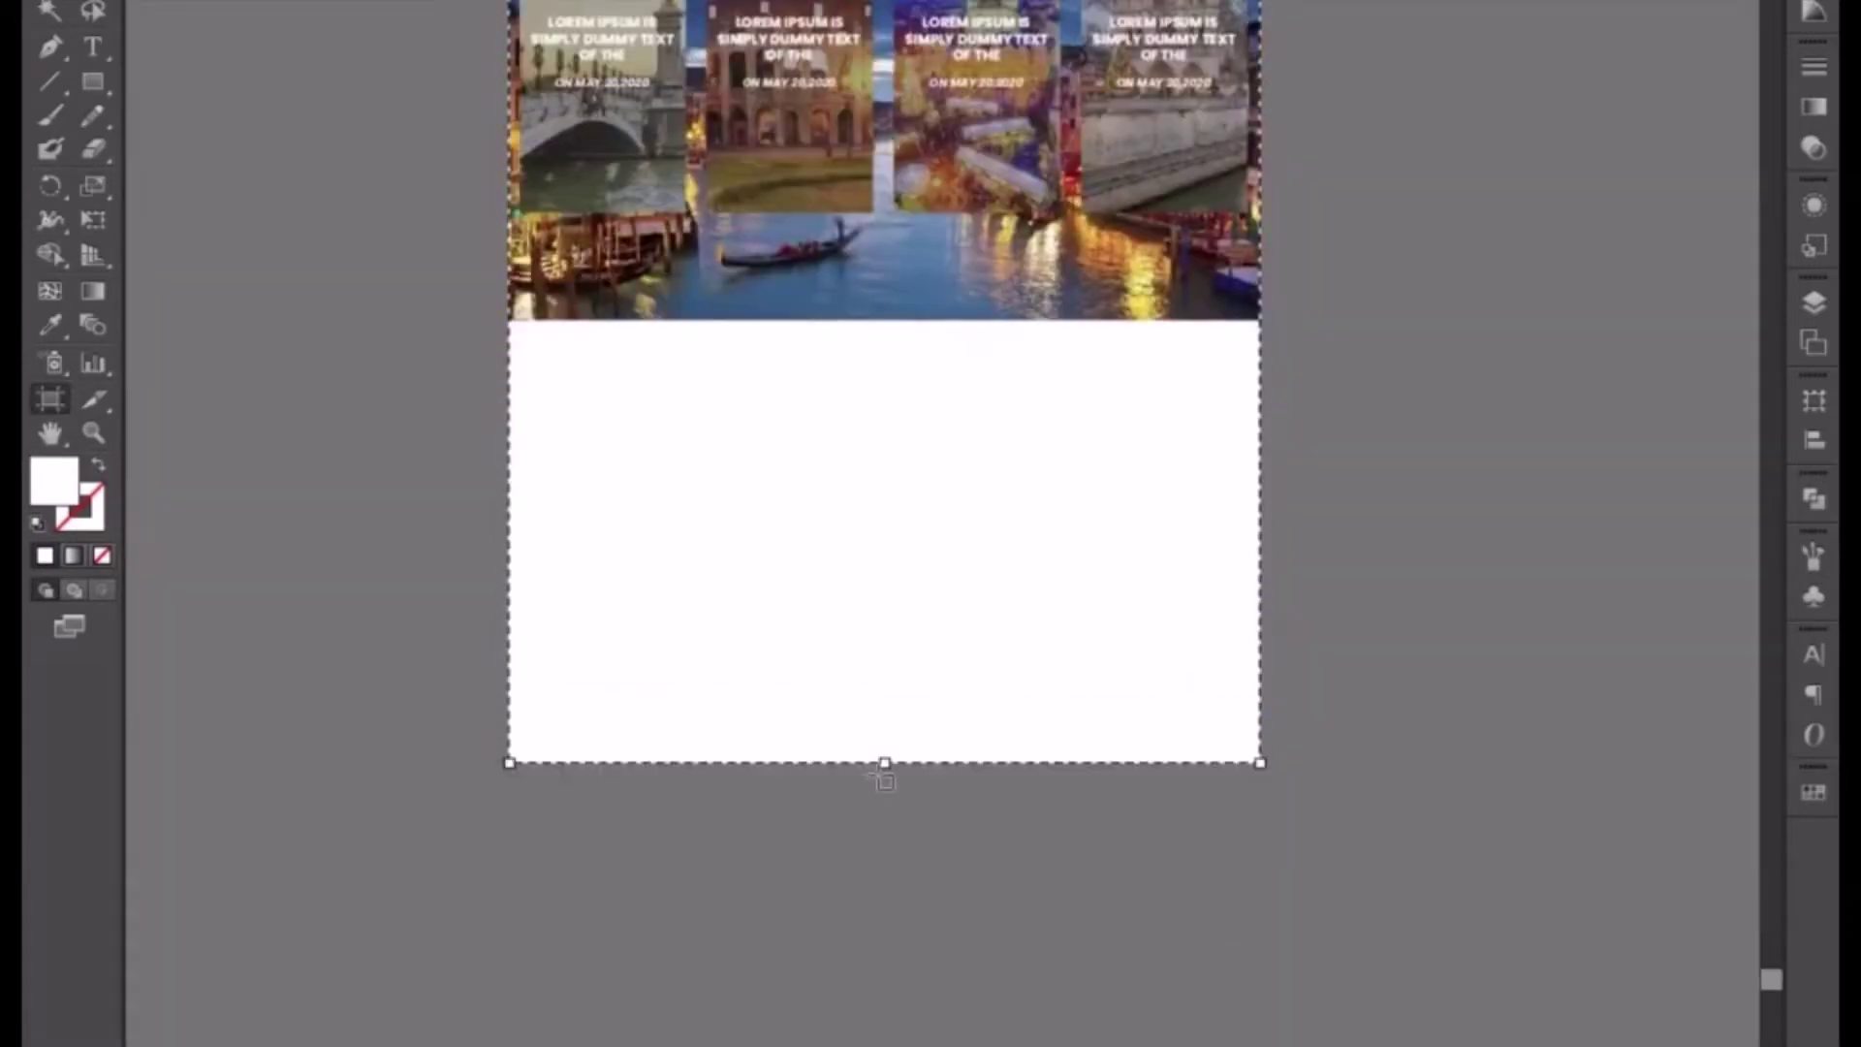
pyautogui.moveTo(884, 764); pyautogui.dragTo(884, 881)
pyautogui.moveTo(836, 473); pyautogui.dragTo(819, 991)
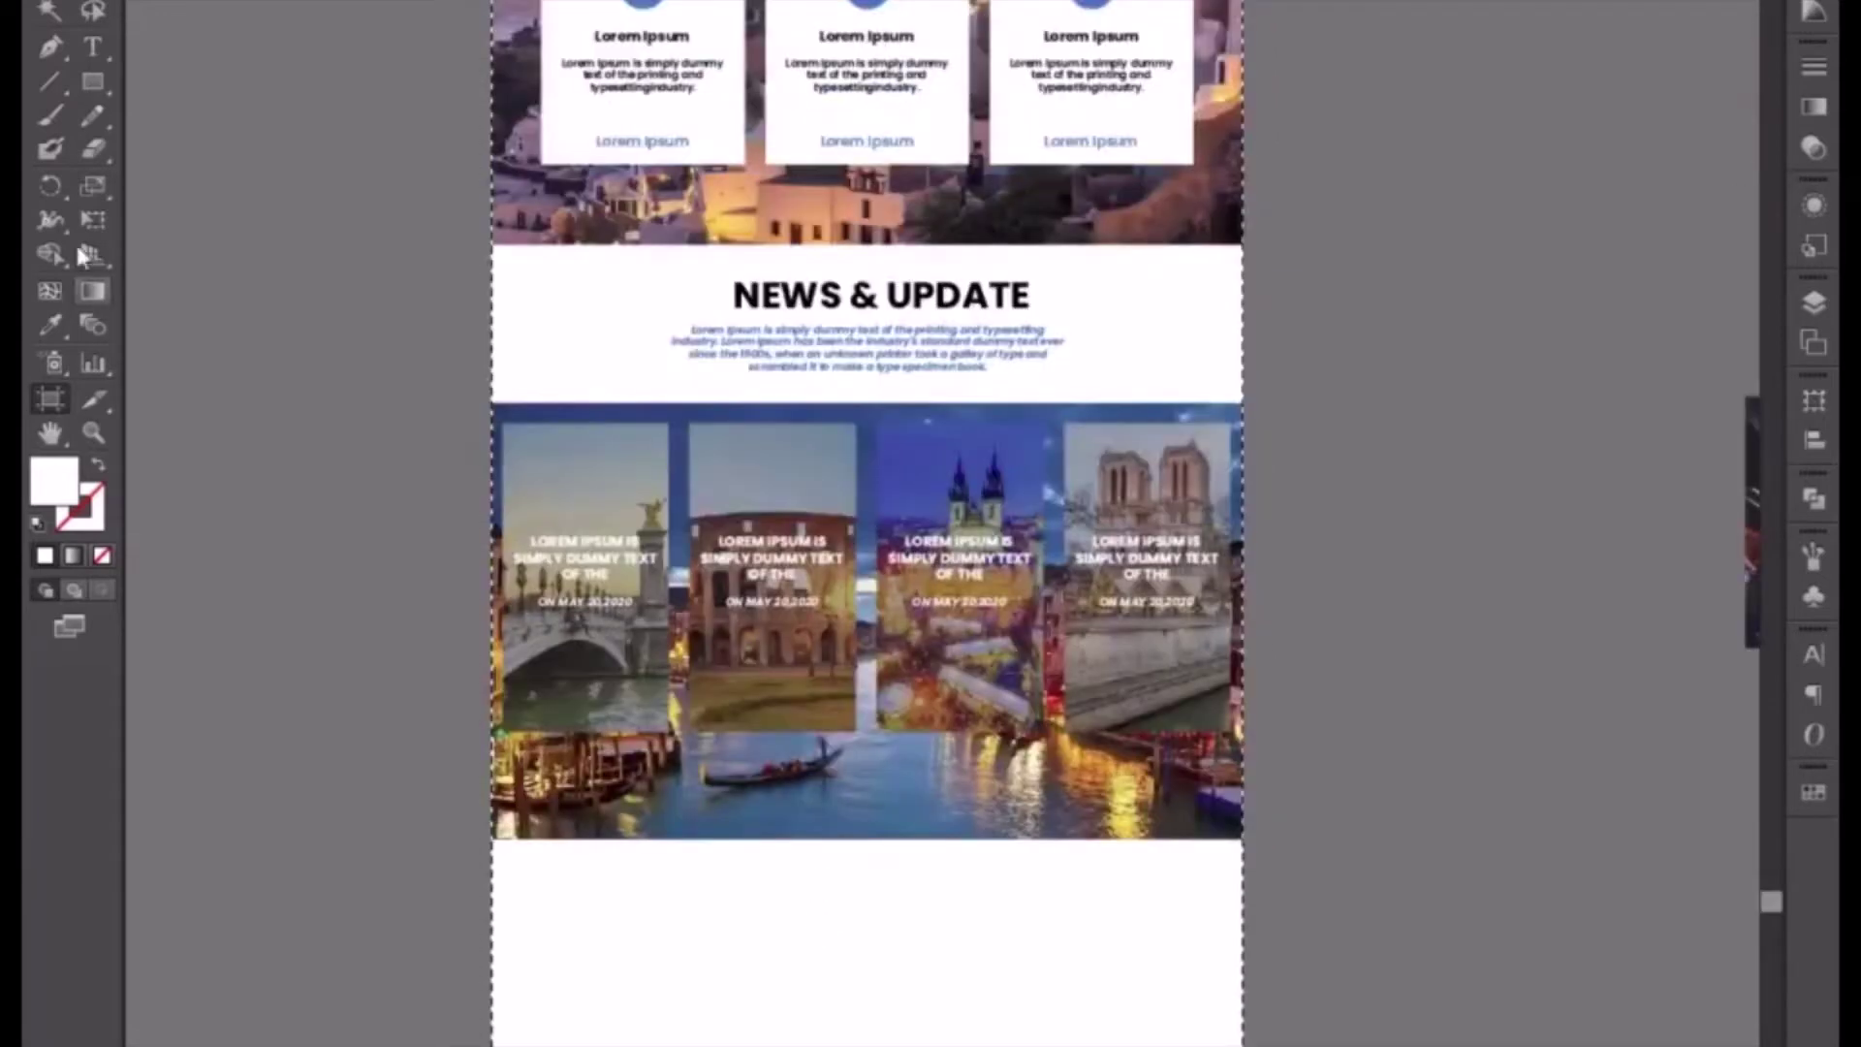
pyautogui.press('v')
# - Move the four News & Update cards down together over the Venice background, leaving a wider margin of sky above them
pyautogui.click(1216, 695)
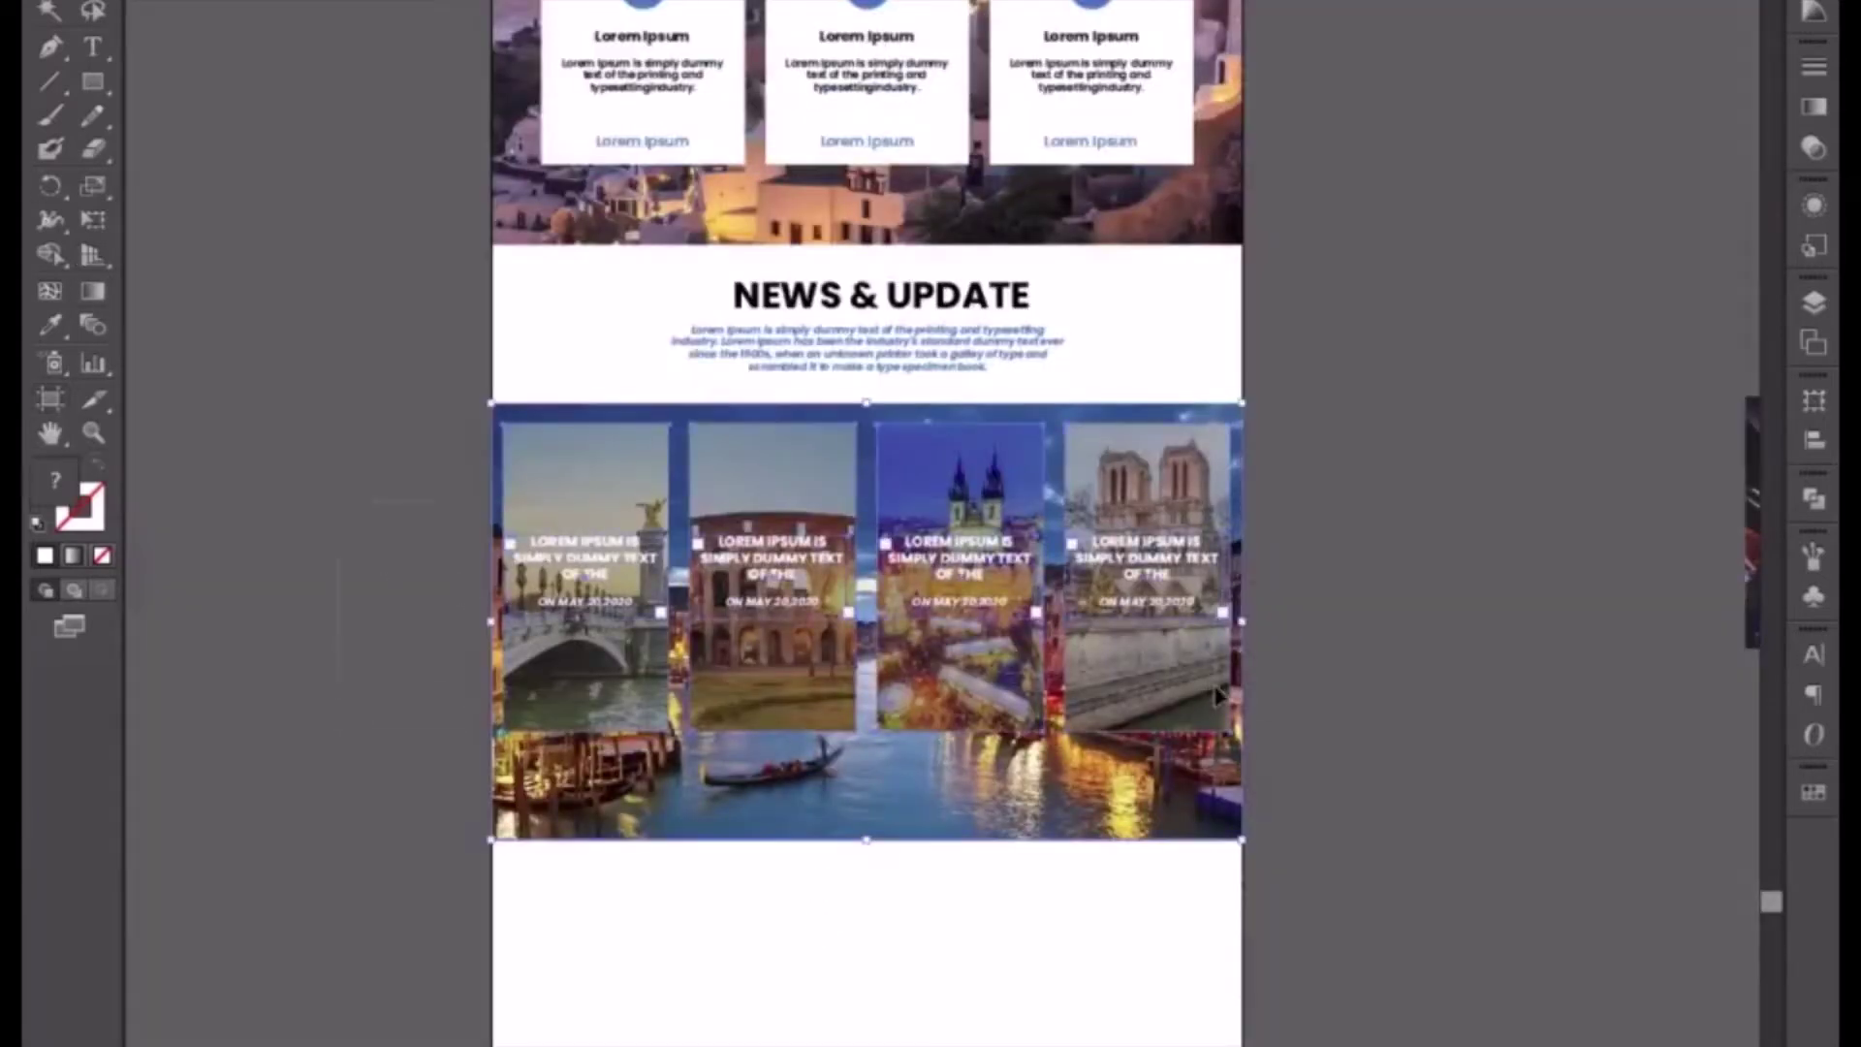
pyautogui.keyDown('shift'); pyautogui.click(1057, 814); pyautogui.keyUp('shift')
pyautogui.hotkey('shift', 'Down')
pyautogui.hotkey('shift', 'Down')
pyautogui.hotkey('shift', 'Down')
pyautogui.hotkey('shift', 'Down')
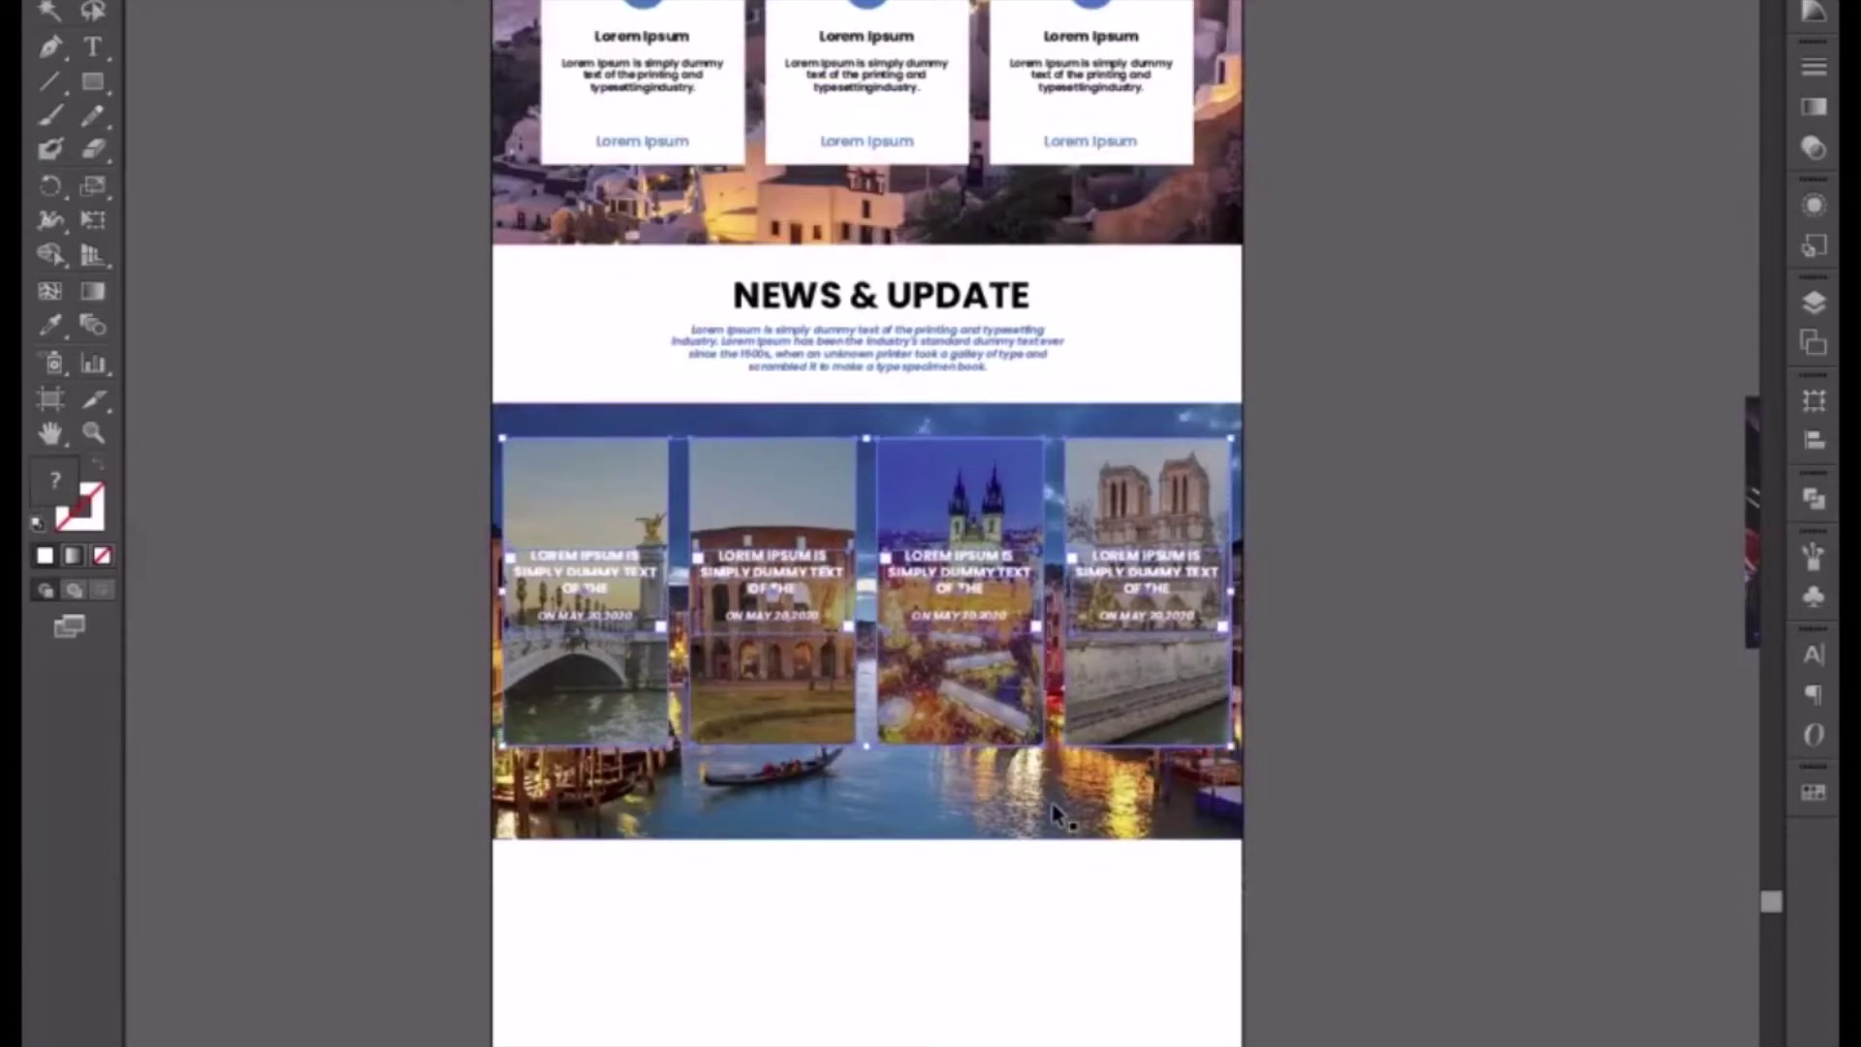
pyautogui.hotkey('shift', 'Down')
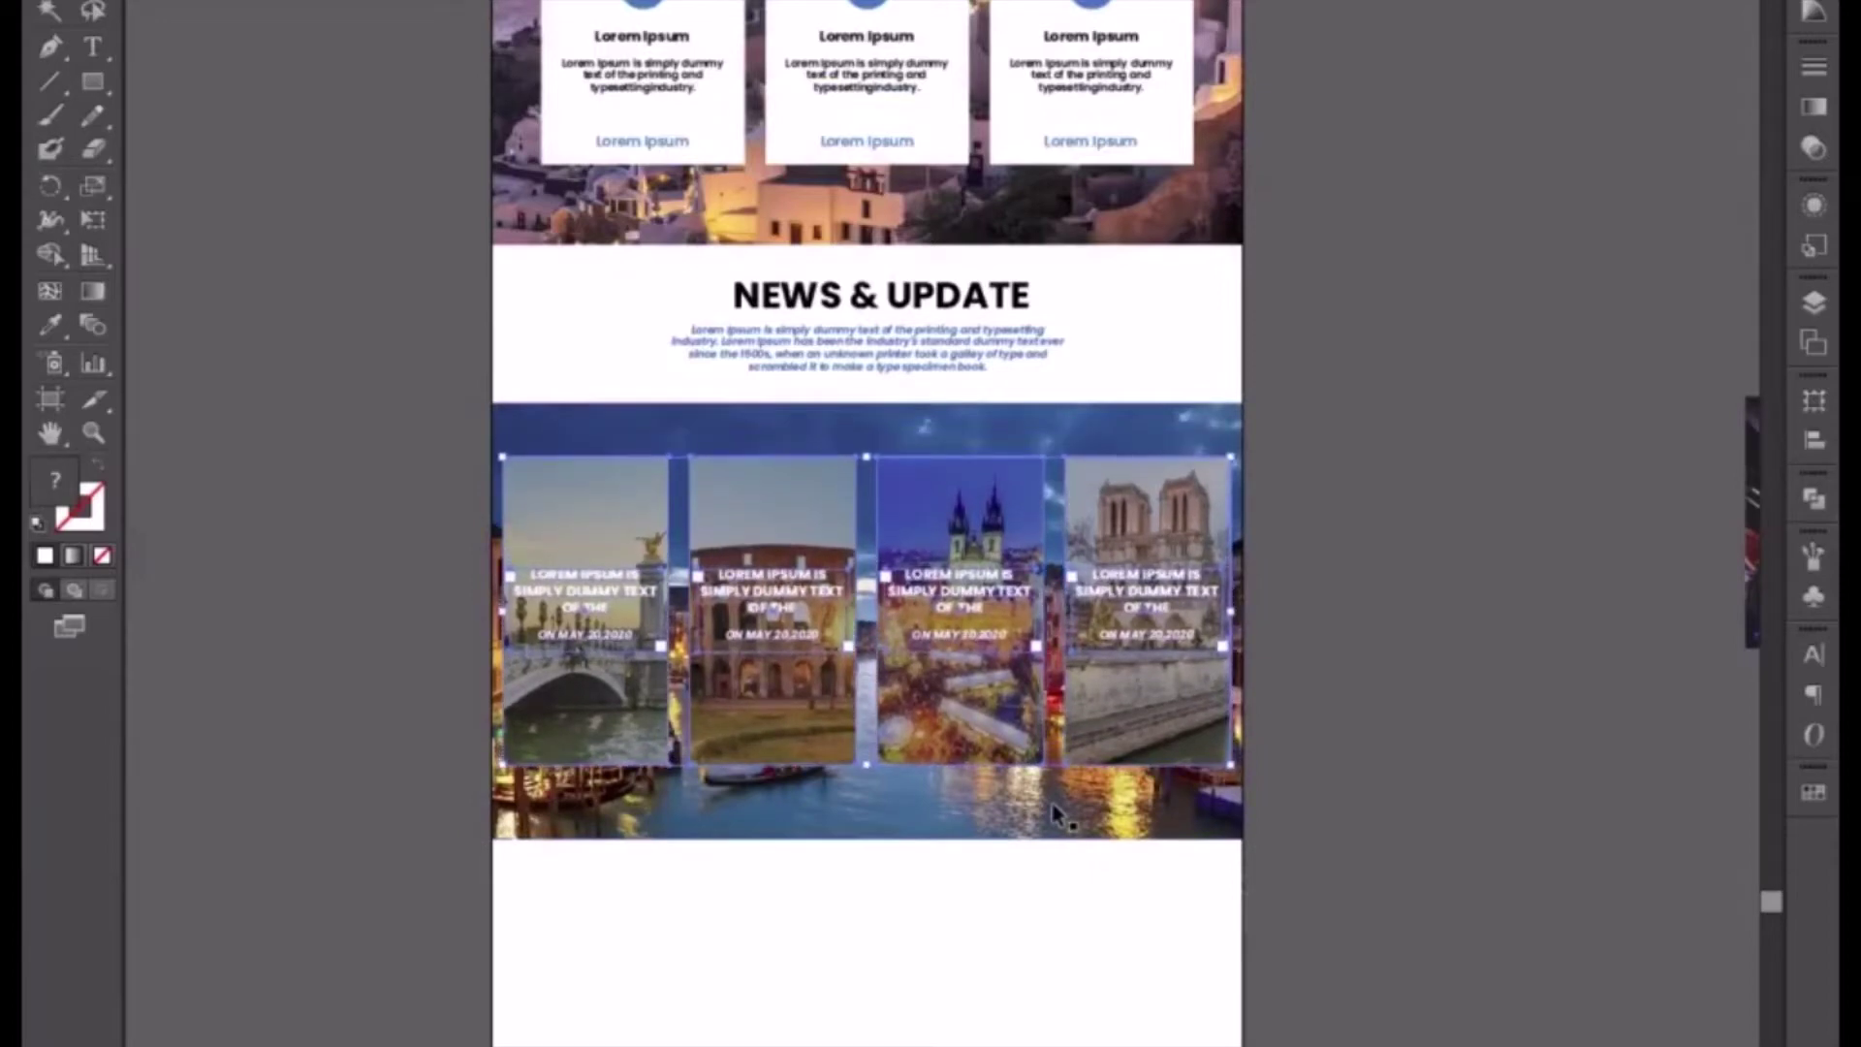
pyautogui.hotkey('shift', 'Down')
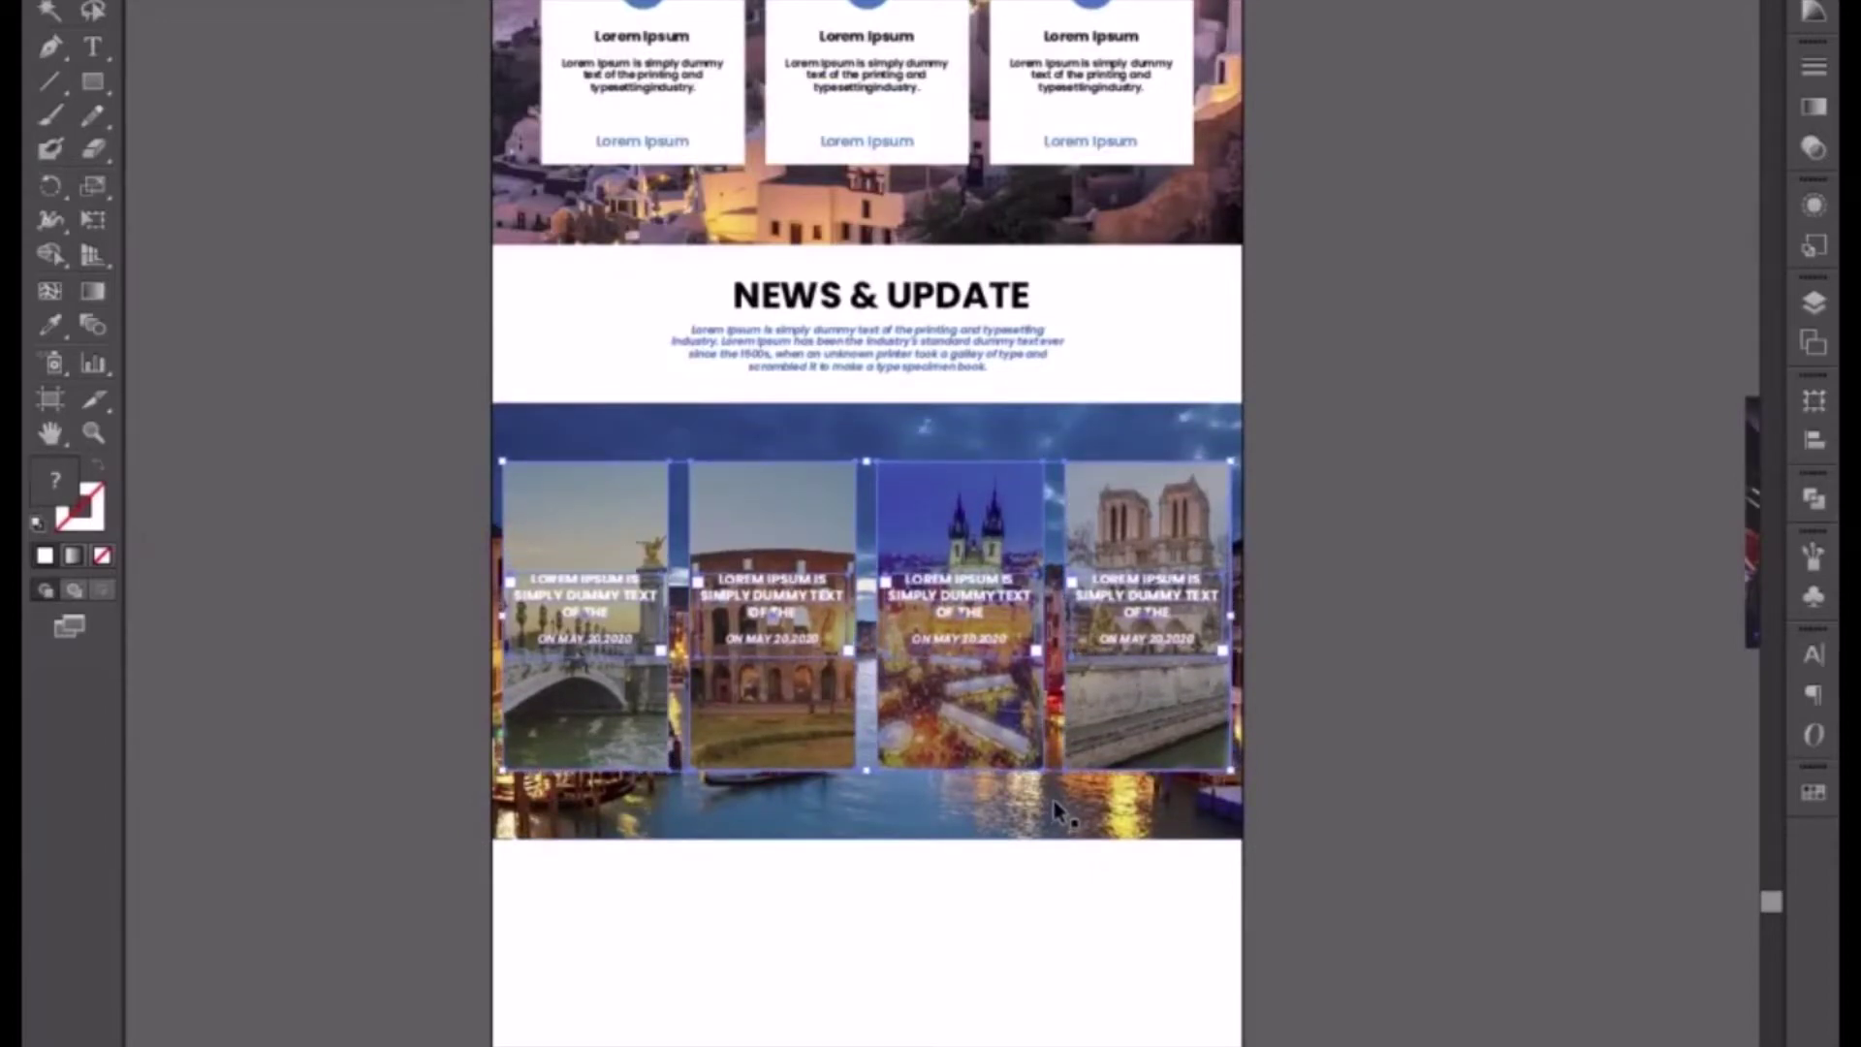
pyautogui.click(865, 921)
# - Shift the Venice photo down inside its clipping mask, keeping its top just above the mask's edge
pyautogui.moveTo(856, 959); pyautogui.dragTo(816, 658)
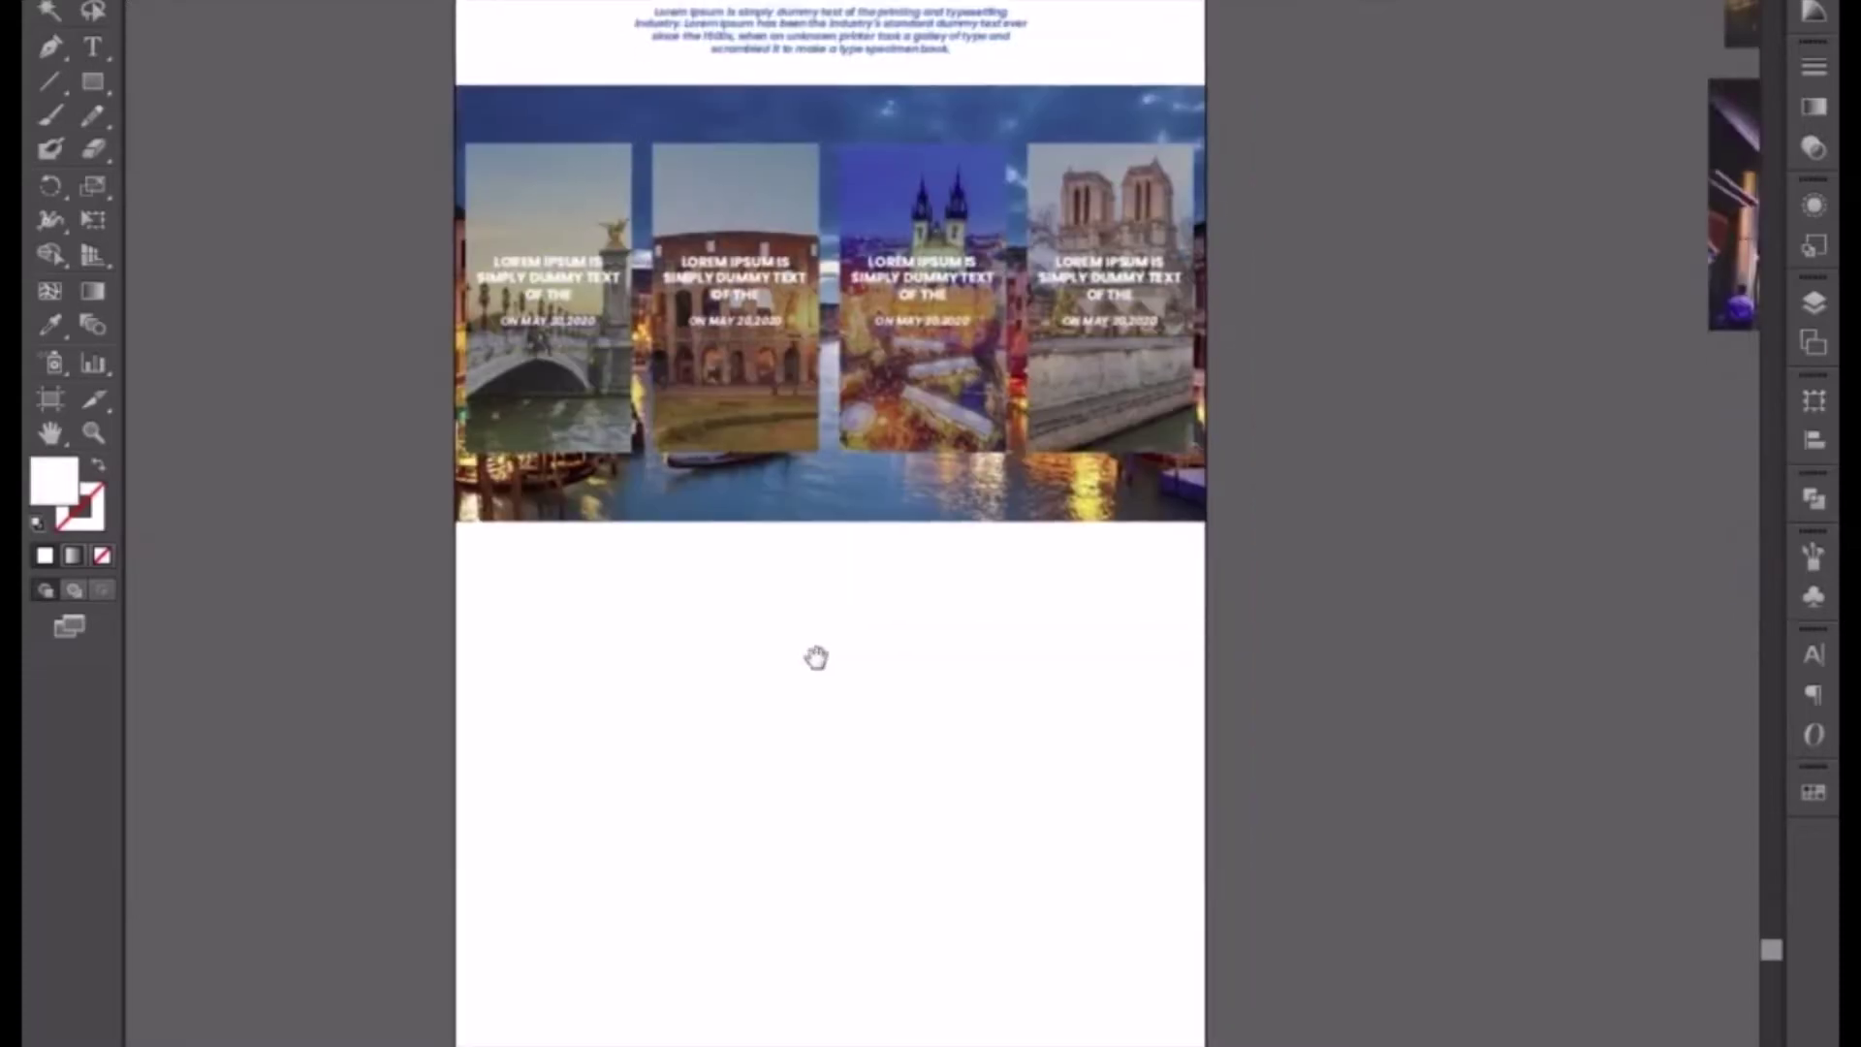
pyautogui.click(773, 531)
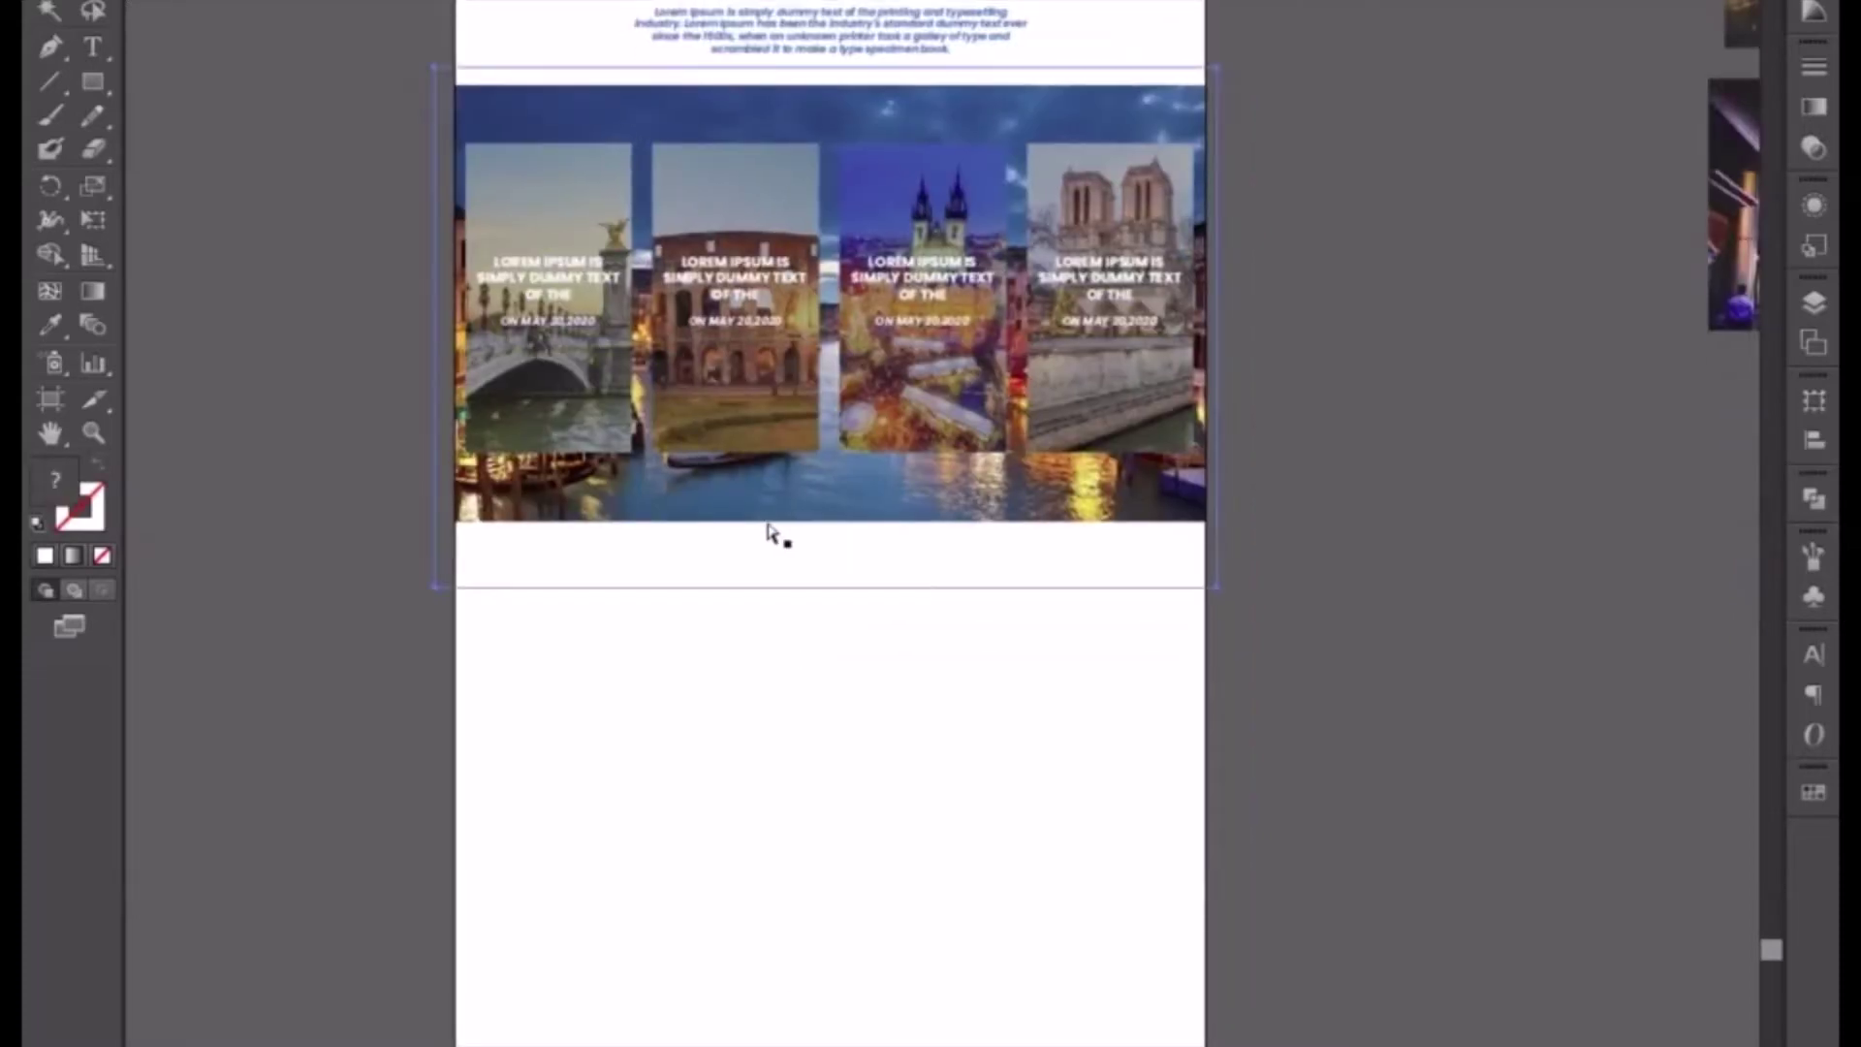
pyautogui.hotkey('shift', 'Down')
pyautogui.hotkey('shift', 'Down')
pyautogui.hotkey('shift', 'Down')
pyautogui.hotkey('shift', 'Down')
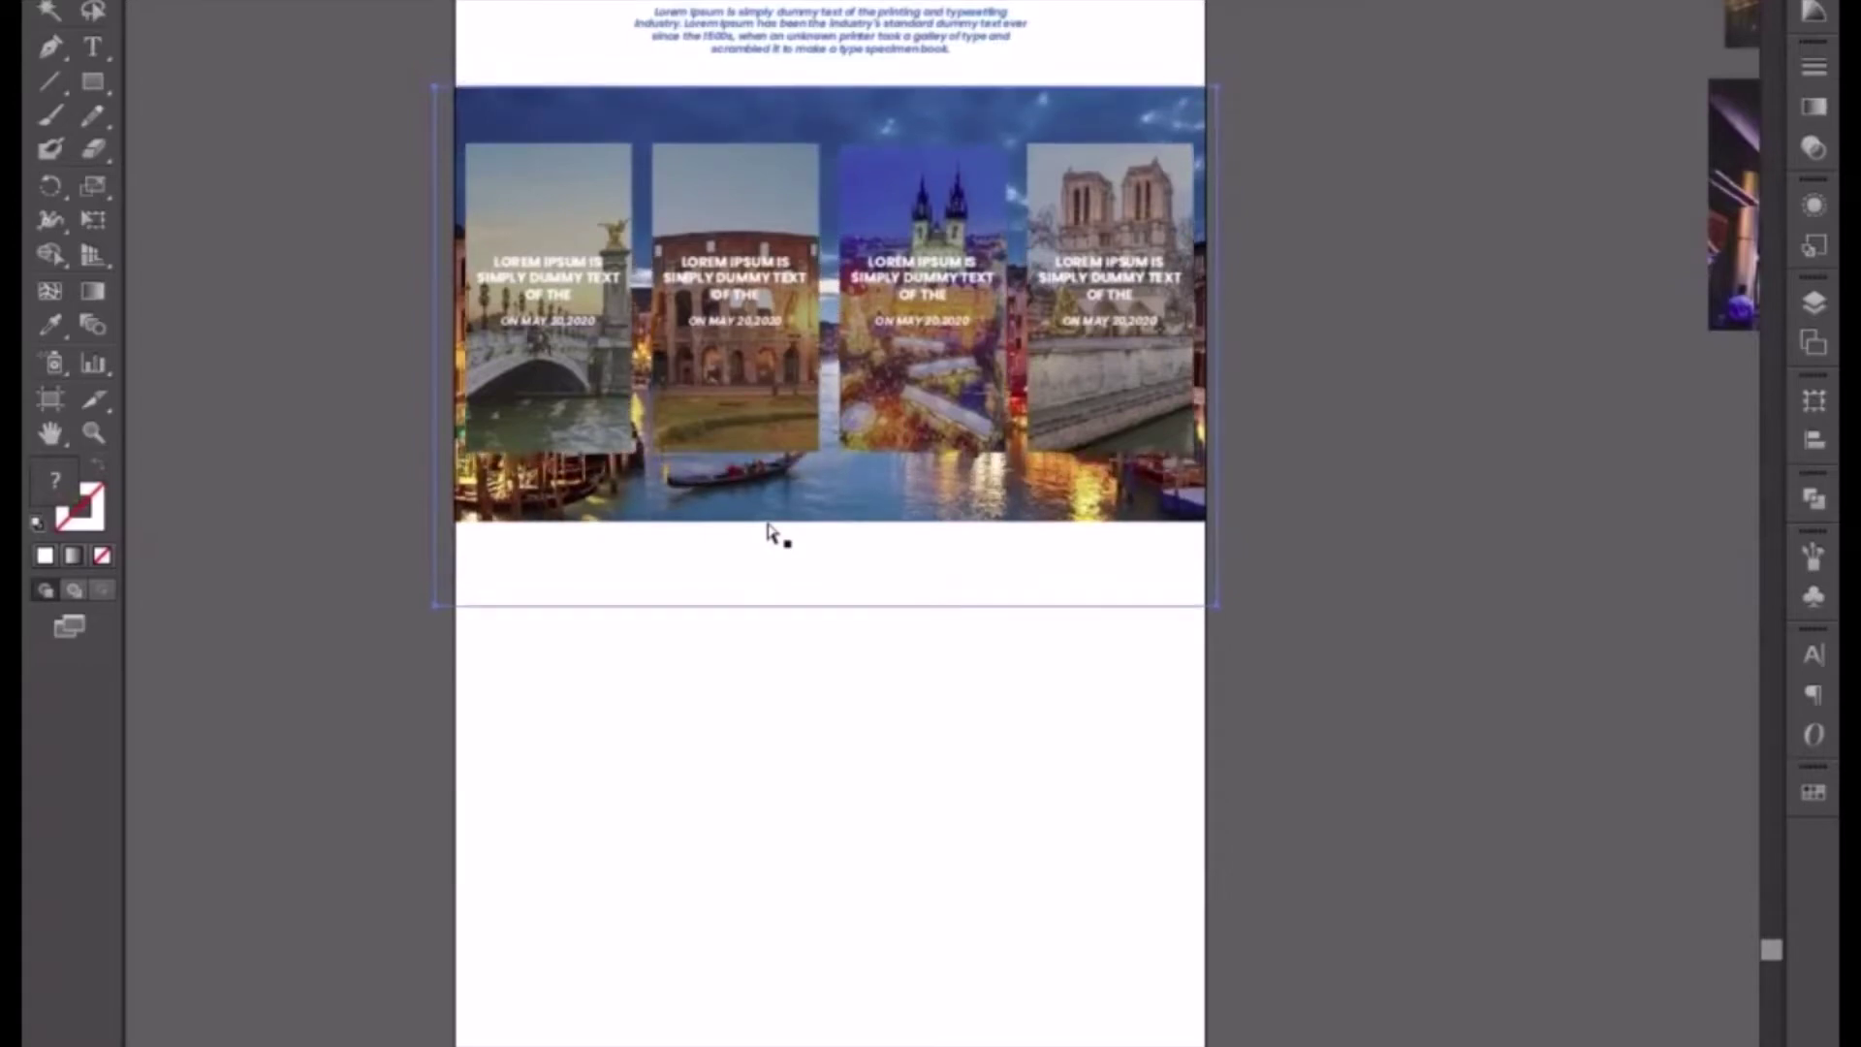
pyautogui.hotkey('shift', 'Up')
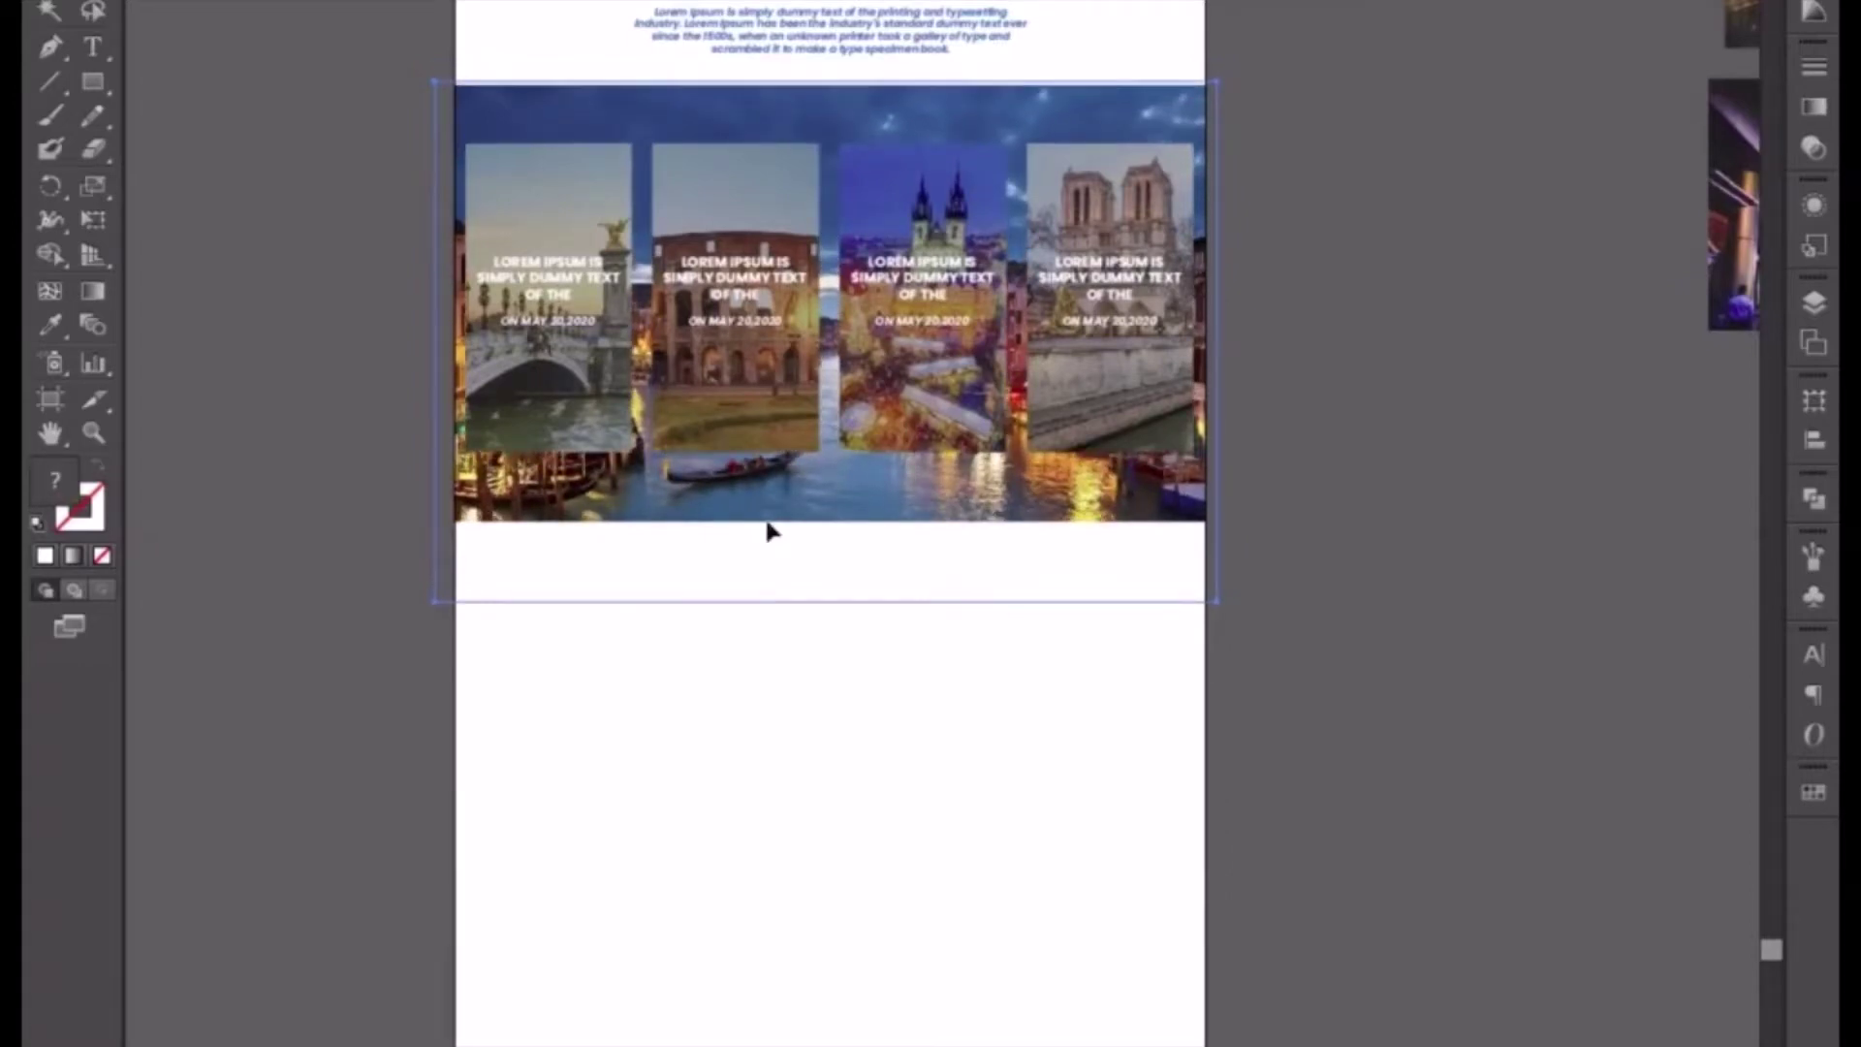
pyautogui.hotkey('ctrl', 'shift', 'a')
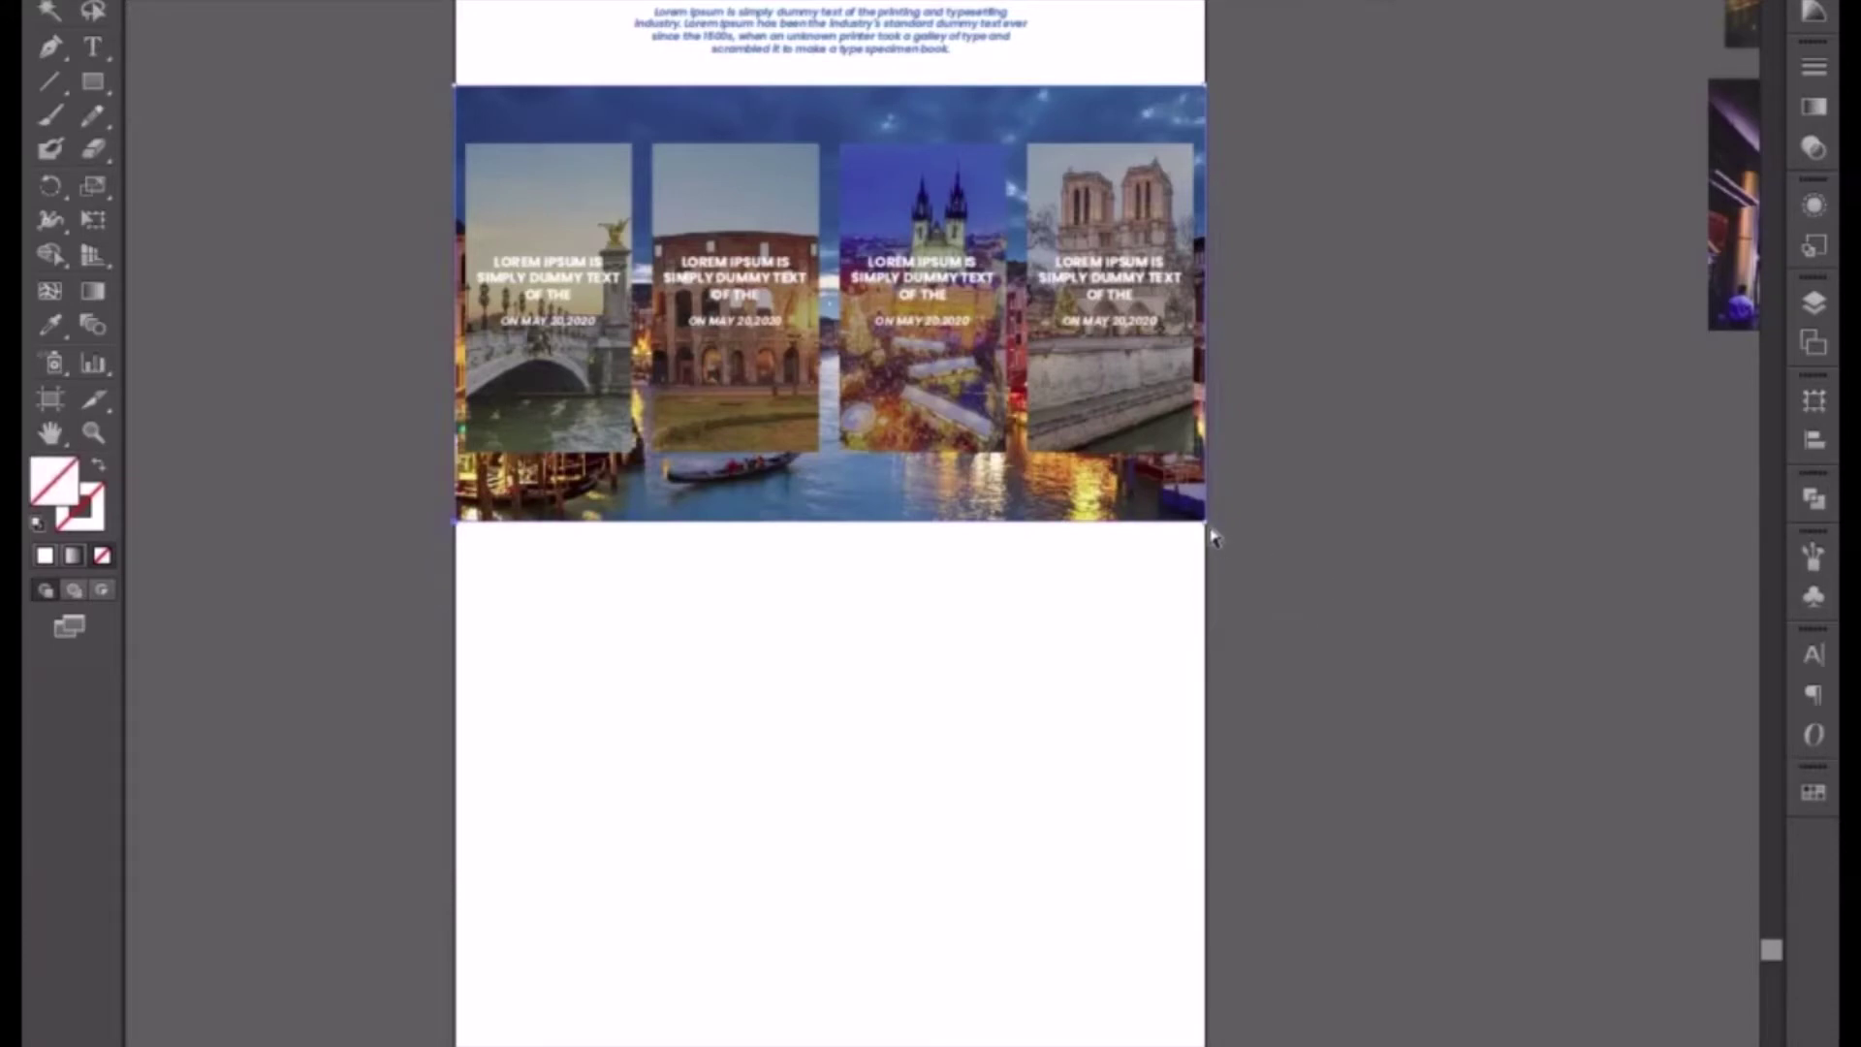
# - Extend the background's clipping mask far down the artboard and enlarge the Venice photo inside it to fill the taller area
pyautogui.moveTo(1208, 544); pyautogui.dragTo(1217, 926)
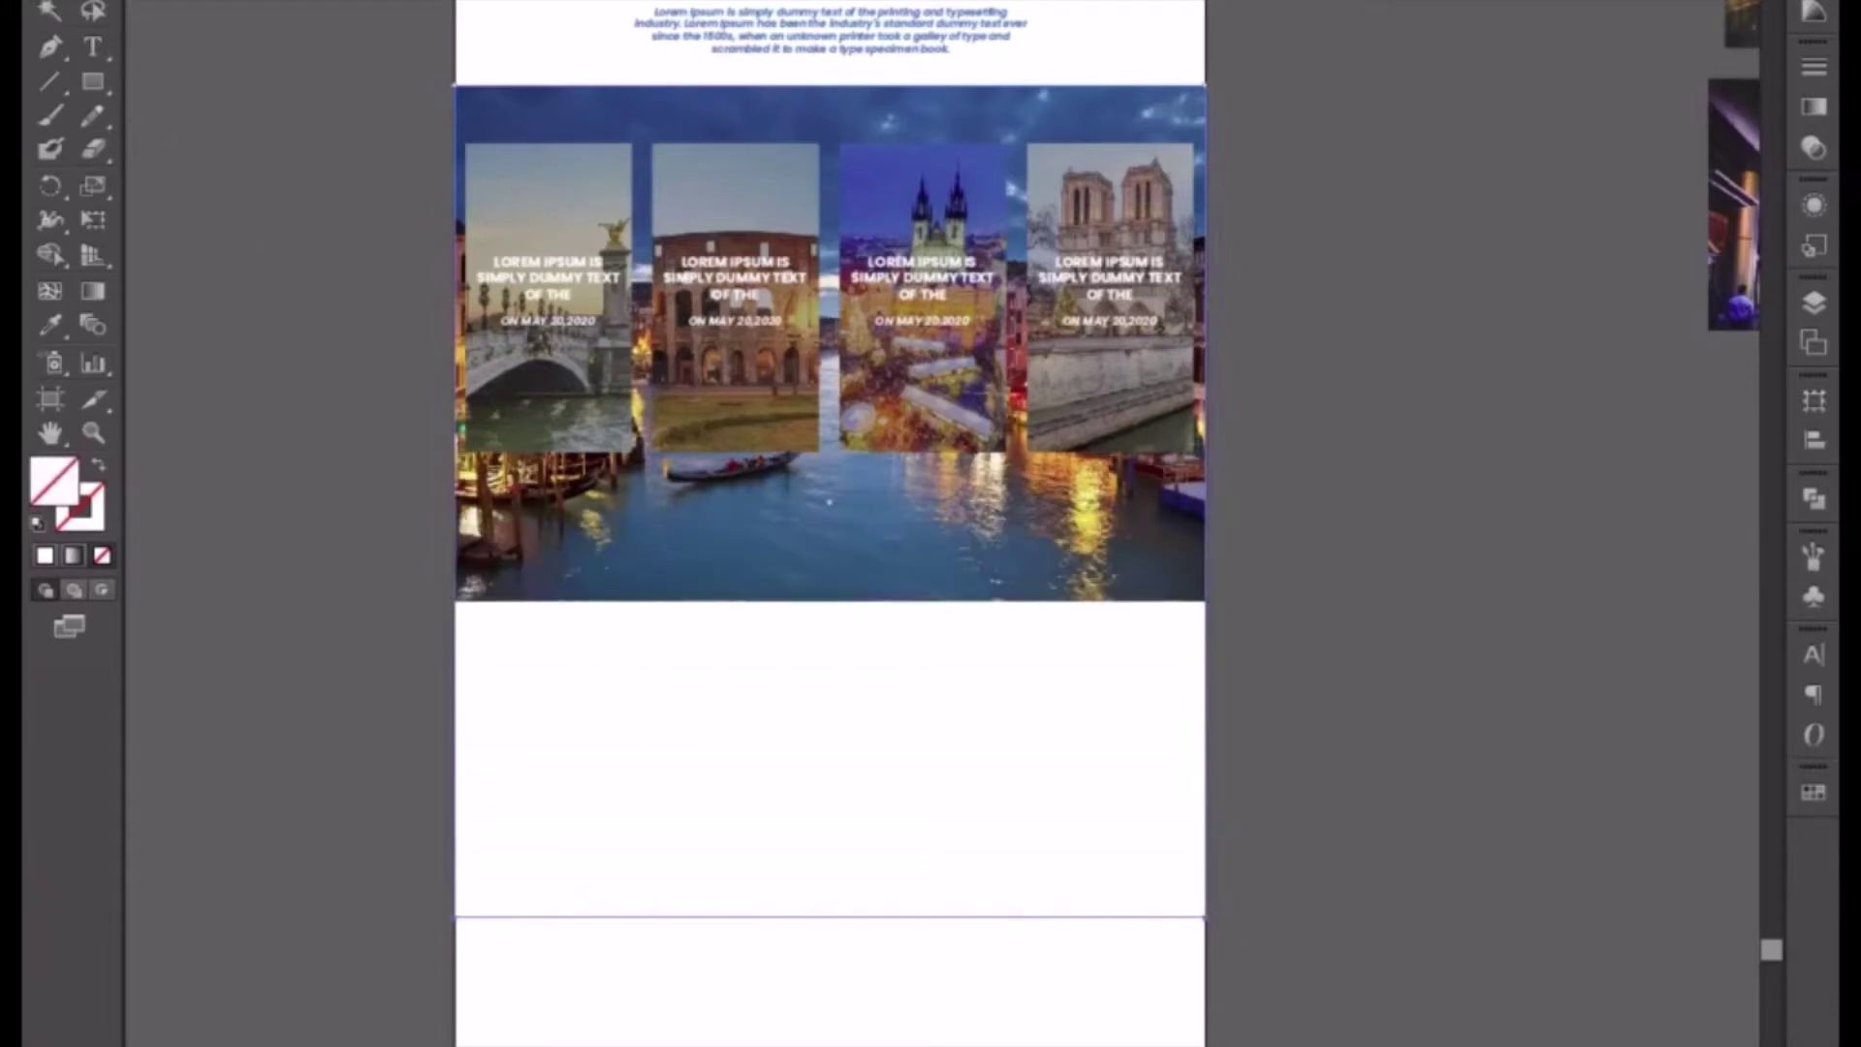
pyautogui.click(640, 560)
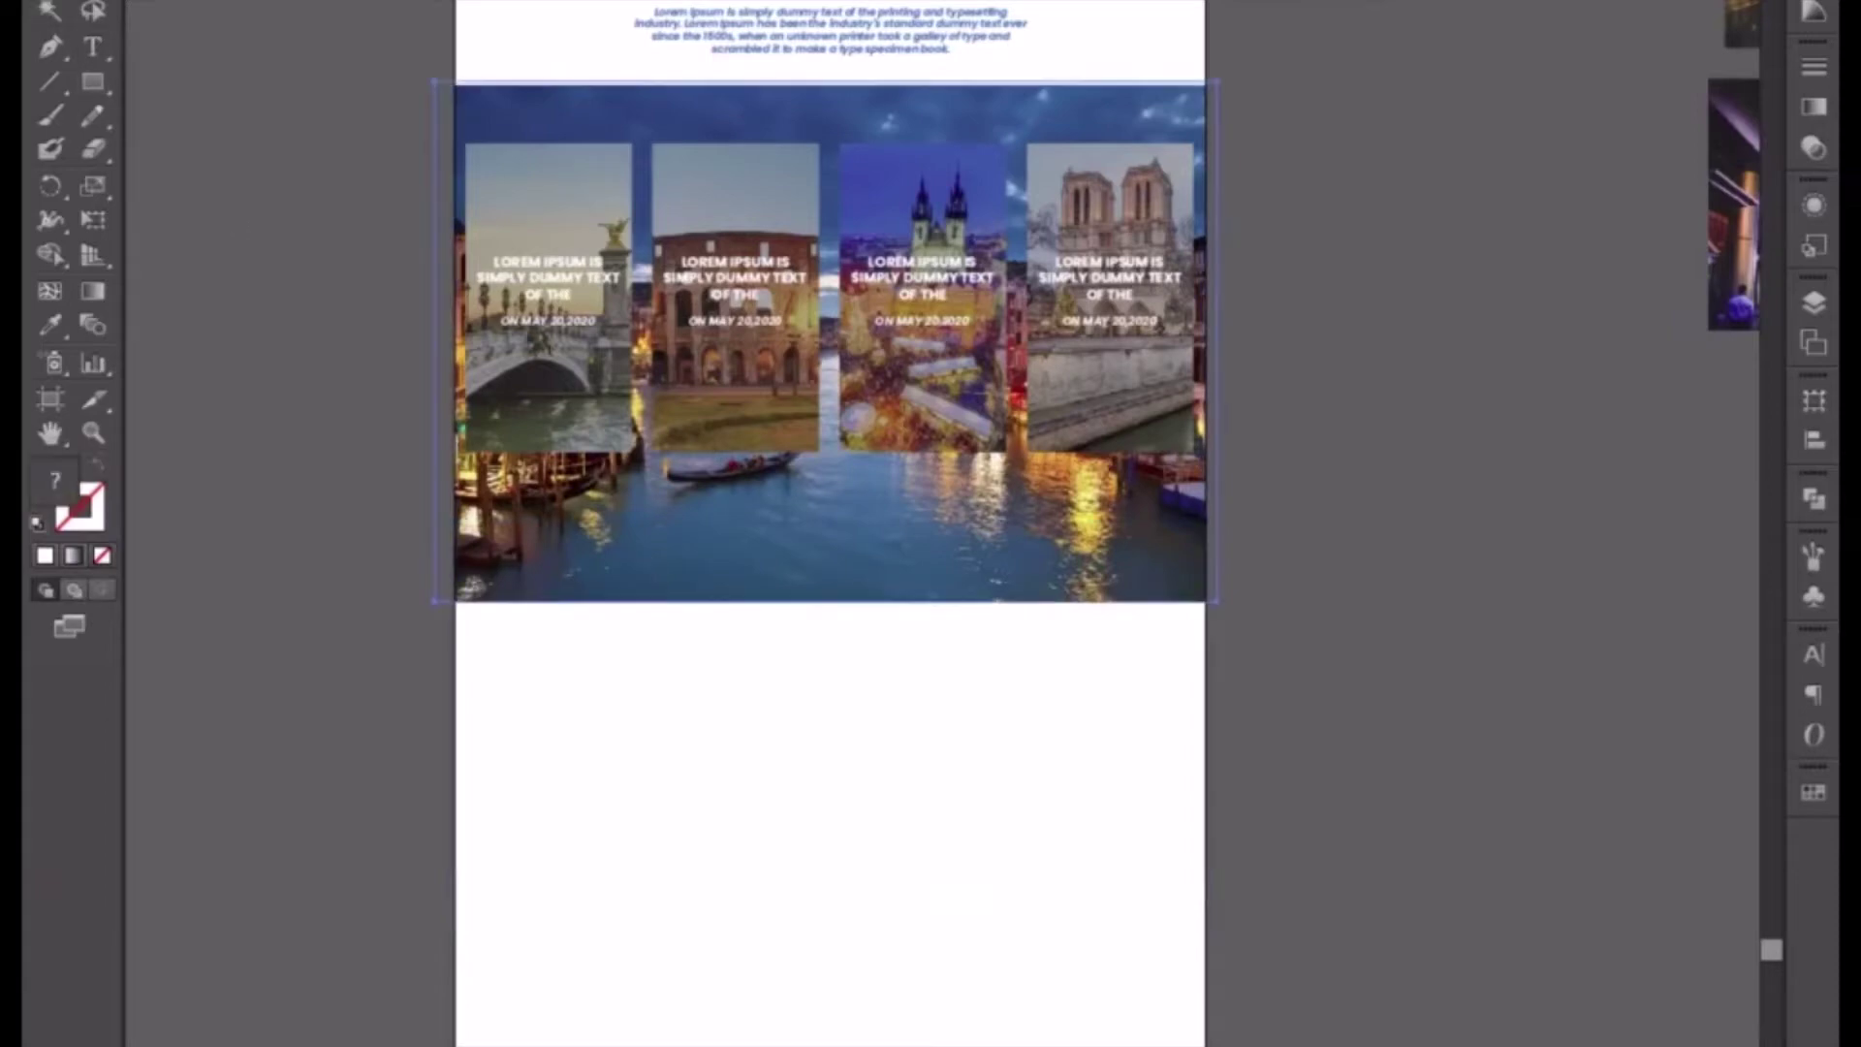
pyautogui.moveTo(1226, 612); pyautogui.dragTo(1534, 813)
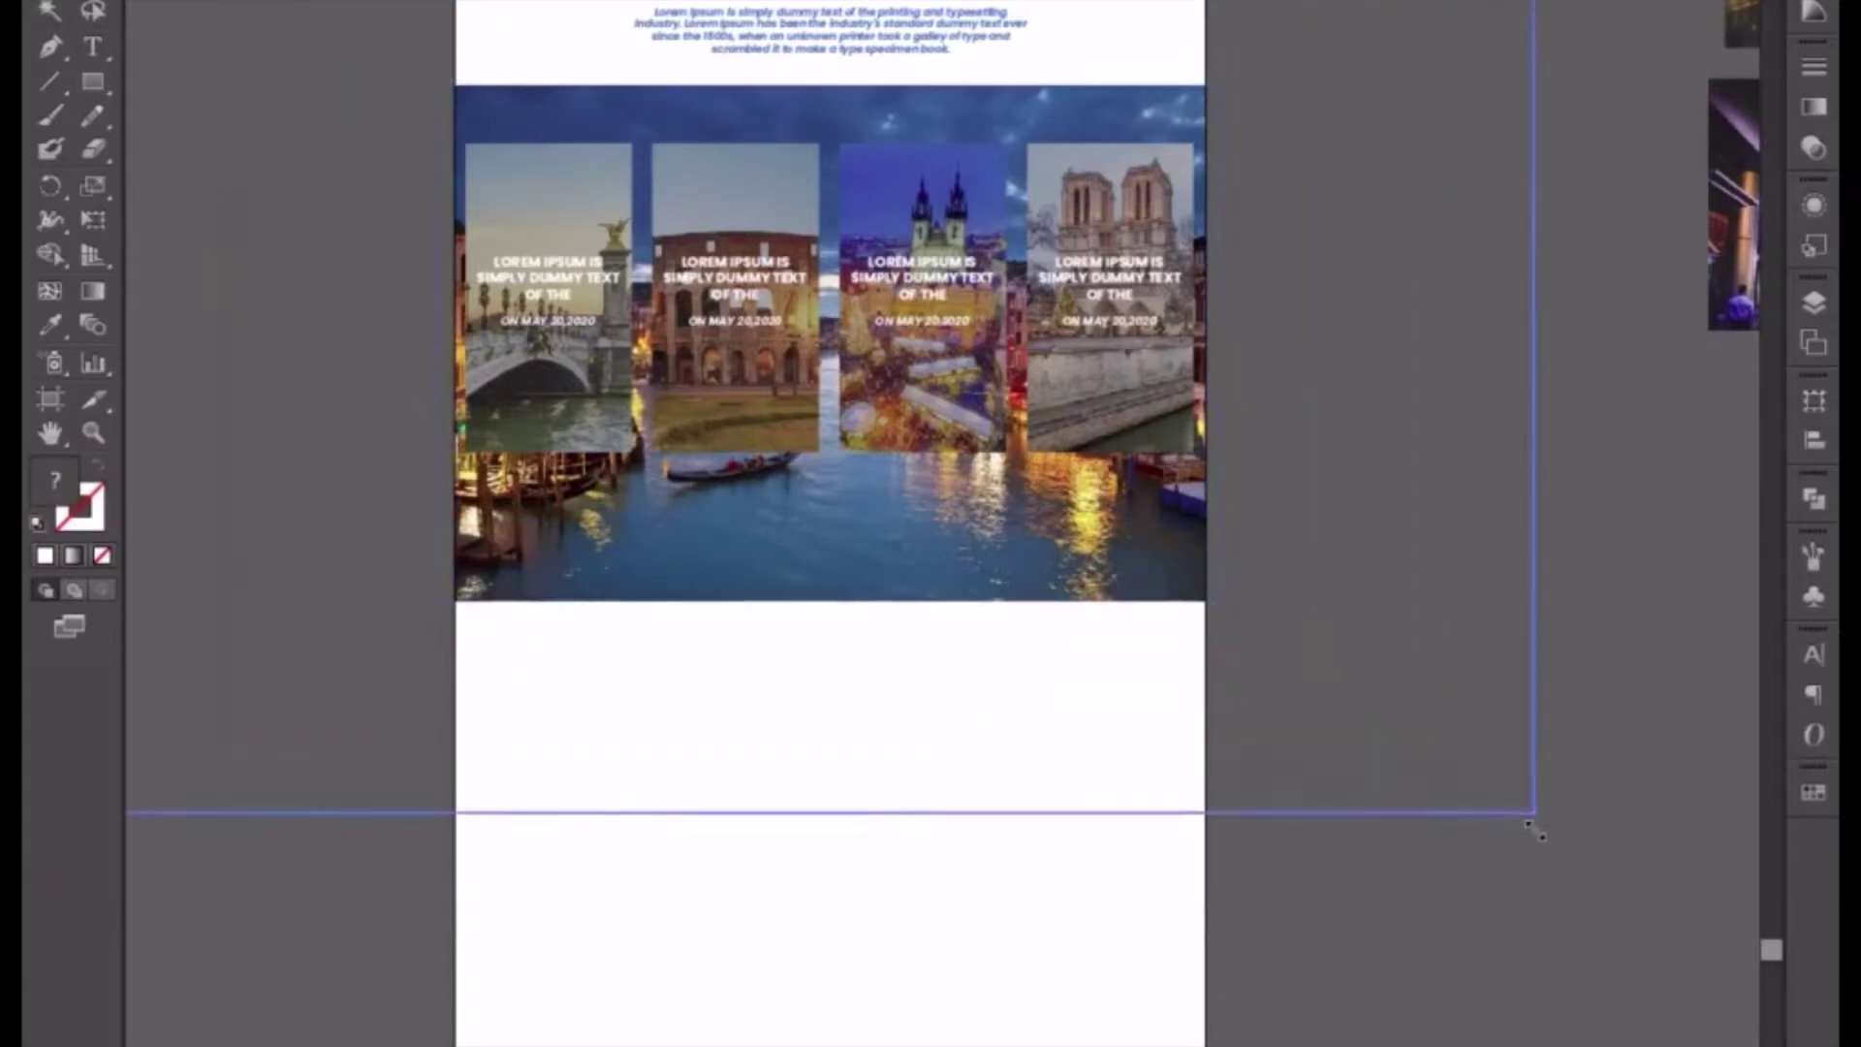
pyautogui.moveTo(1326, 713); pyautogui.dragTo(1328, 746)
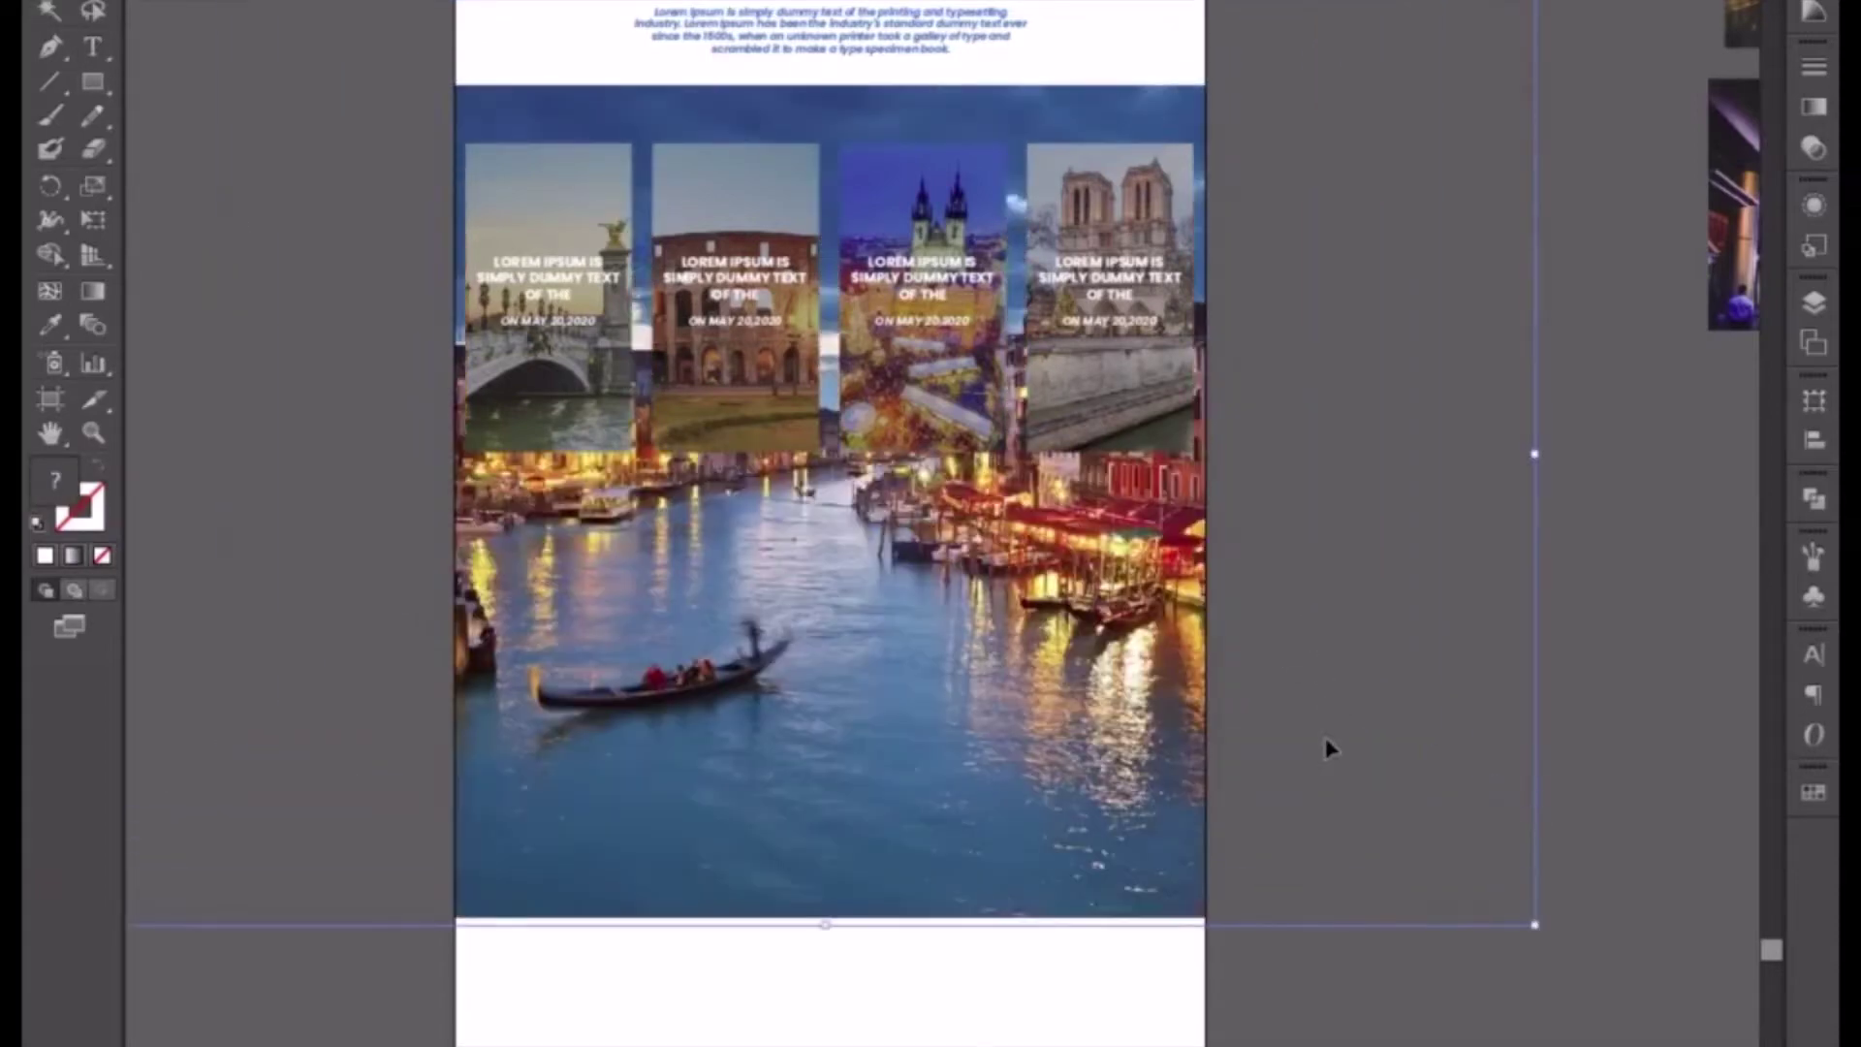
pyautogui.hotkey('ctrl', 'y')
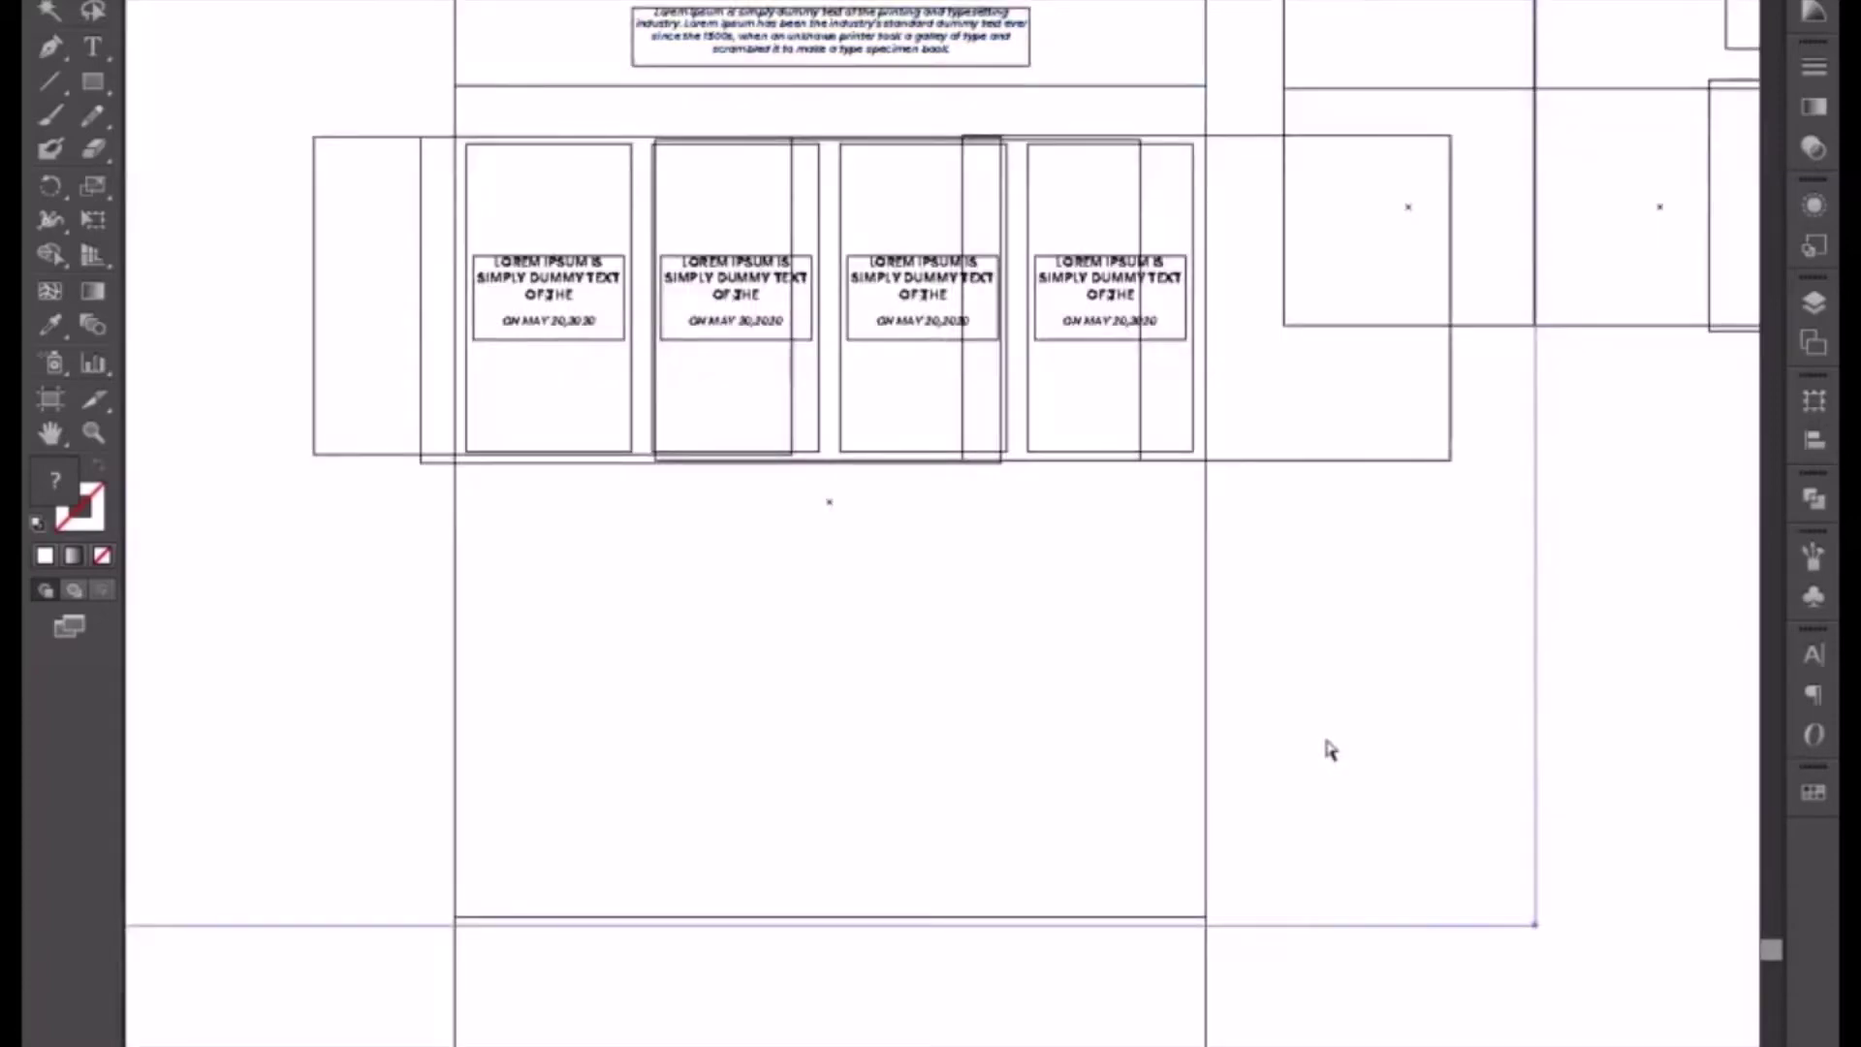
pyautogui.hotkey('ctrl', 'y')
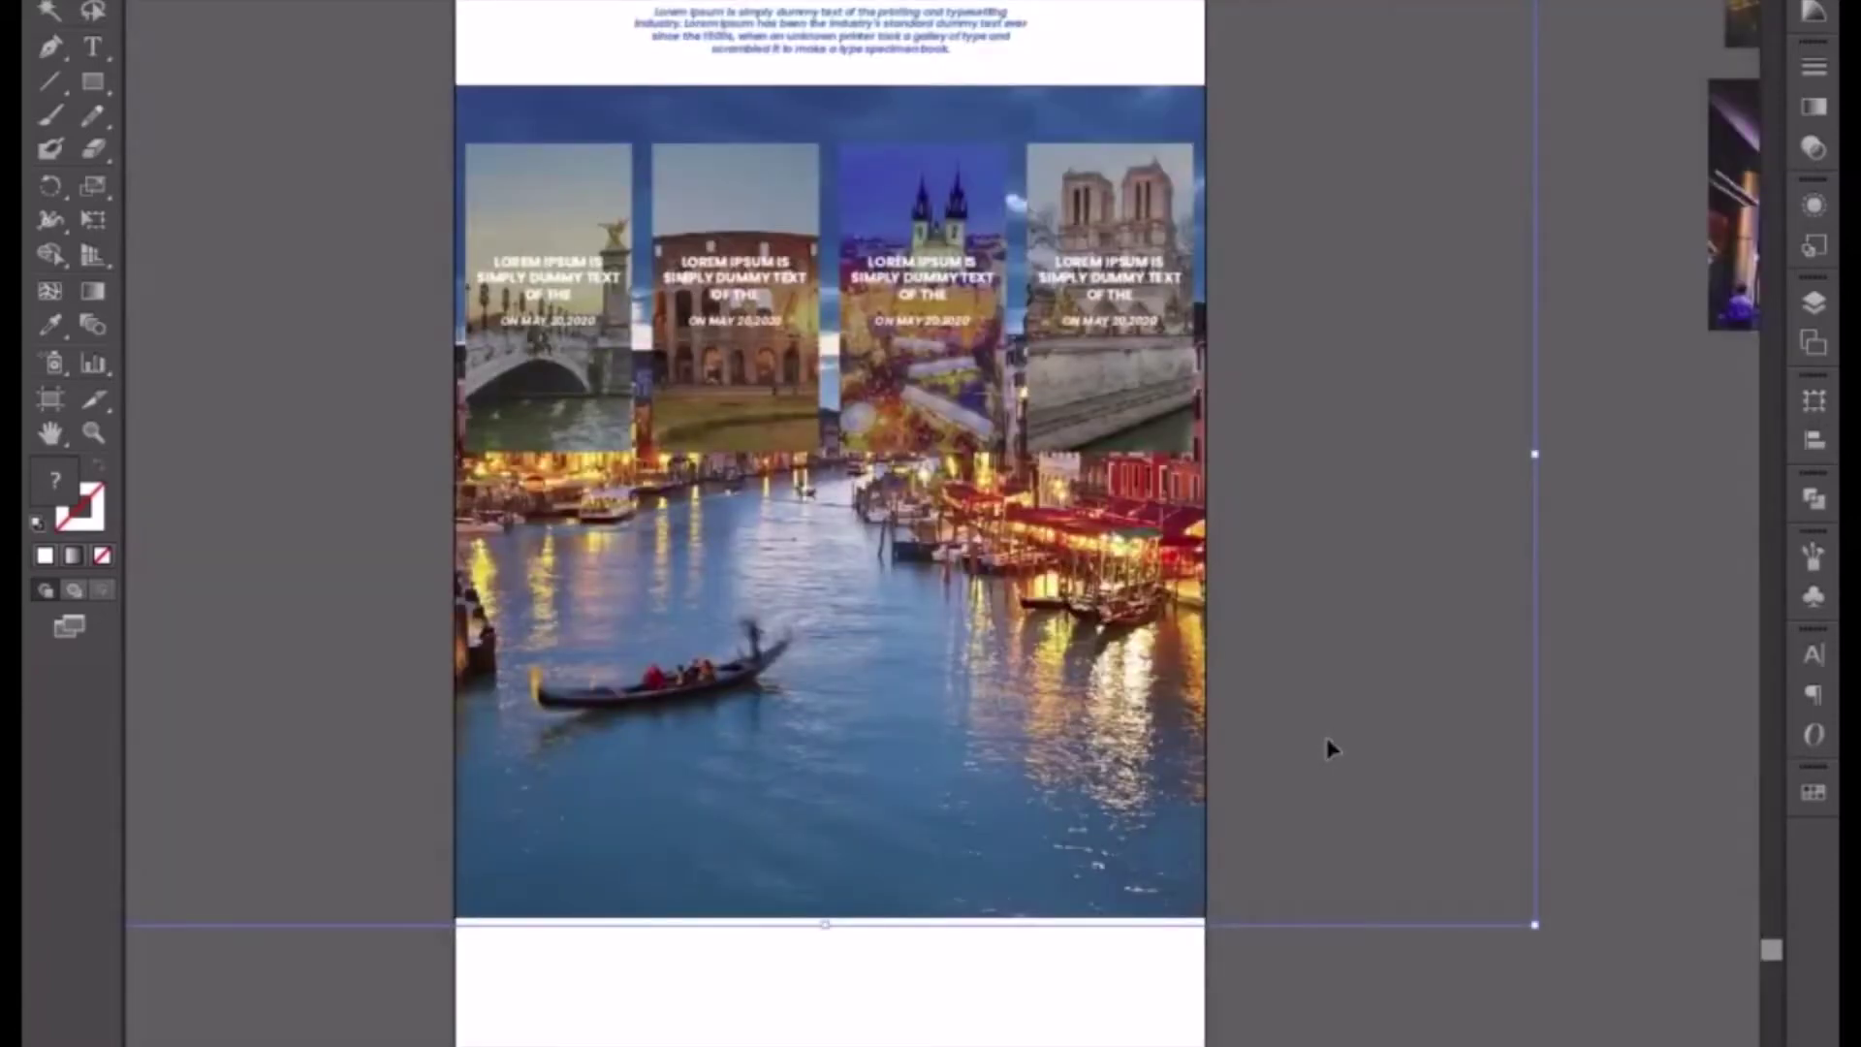
# - Scale the masked Venice photo down from its upper corners until its top edge sits just above the clipping mask
pyautogui.moveTo(660, 182); pyautogui.dragTo(788, 319)
pyautogui.moveTo(246, 120); pyautogui.dragTo(303, 200)
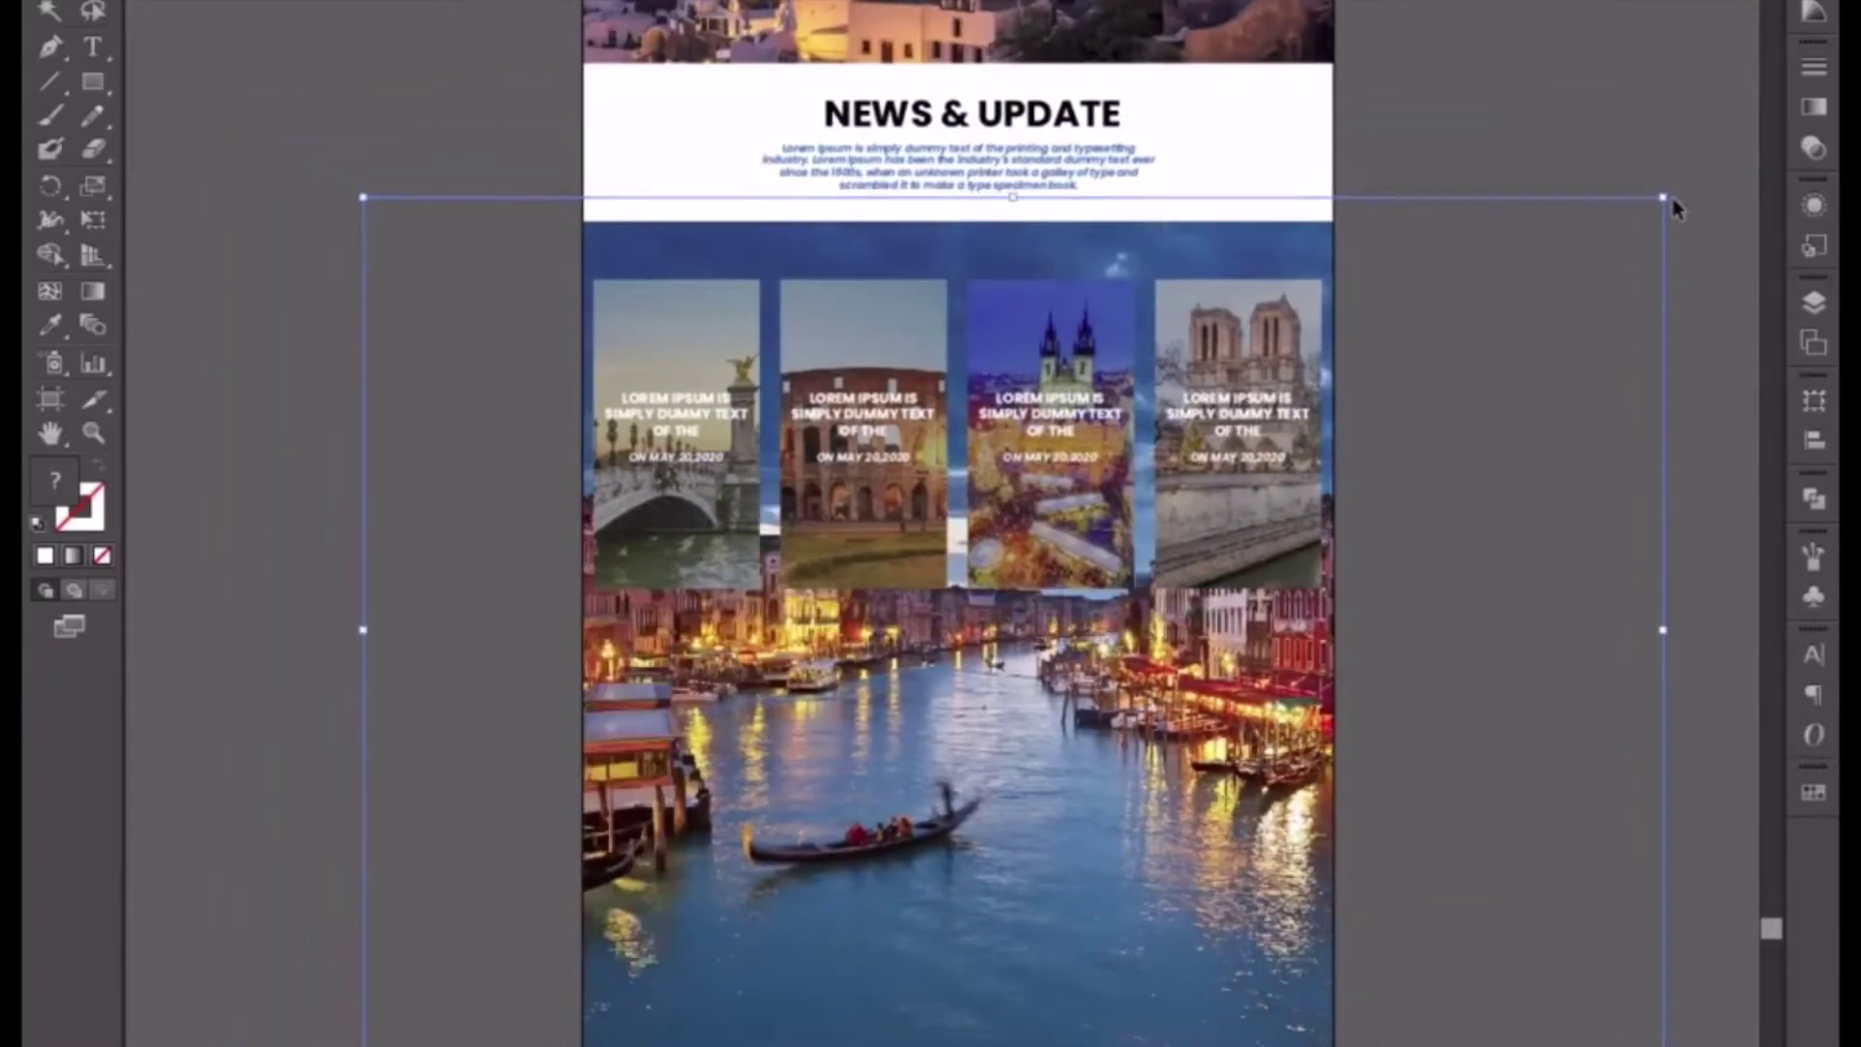
pyautogui.moveTo(1663, 200); pyautogui.dragTo(1638, 214)
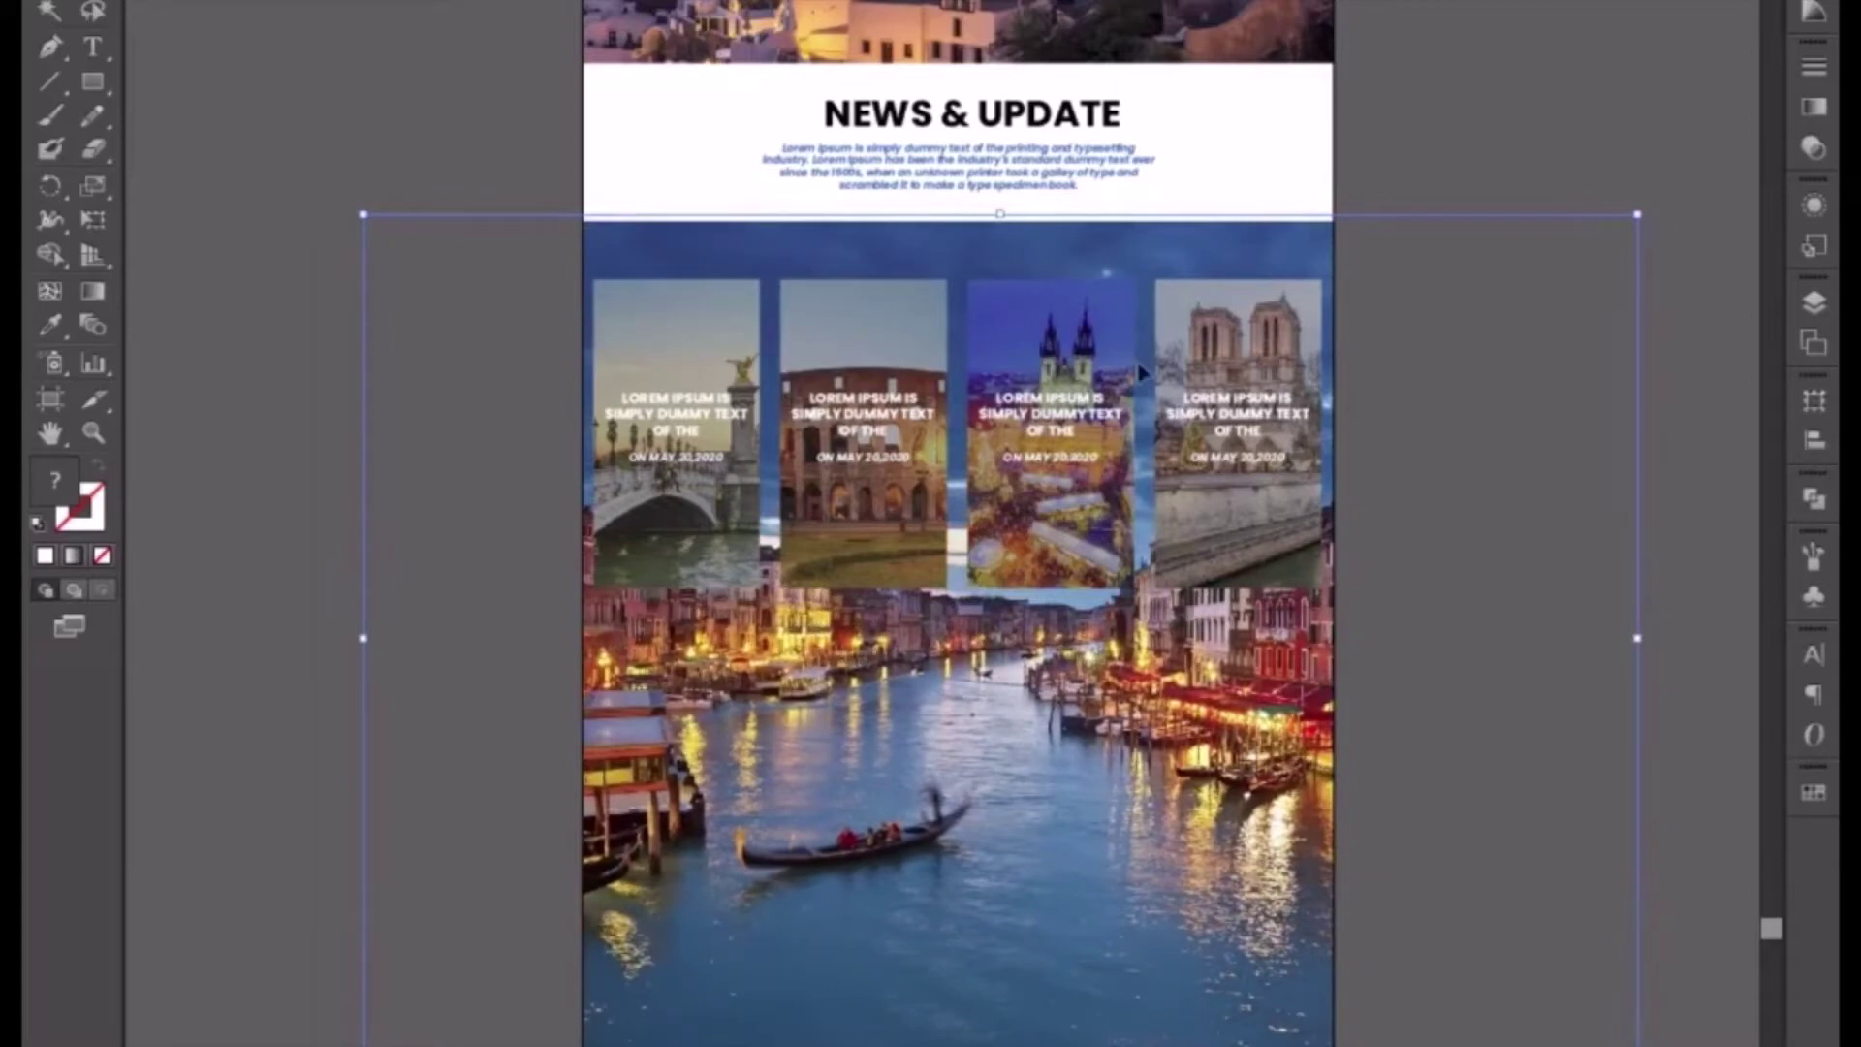
pyautogui.click(334, 291)
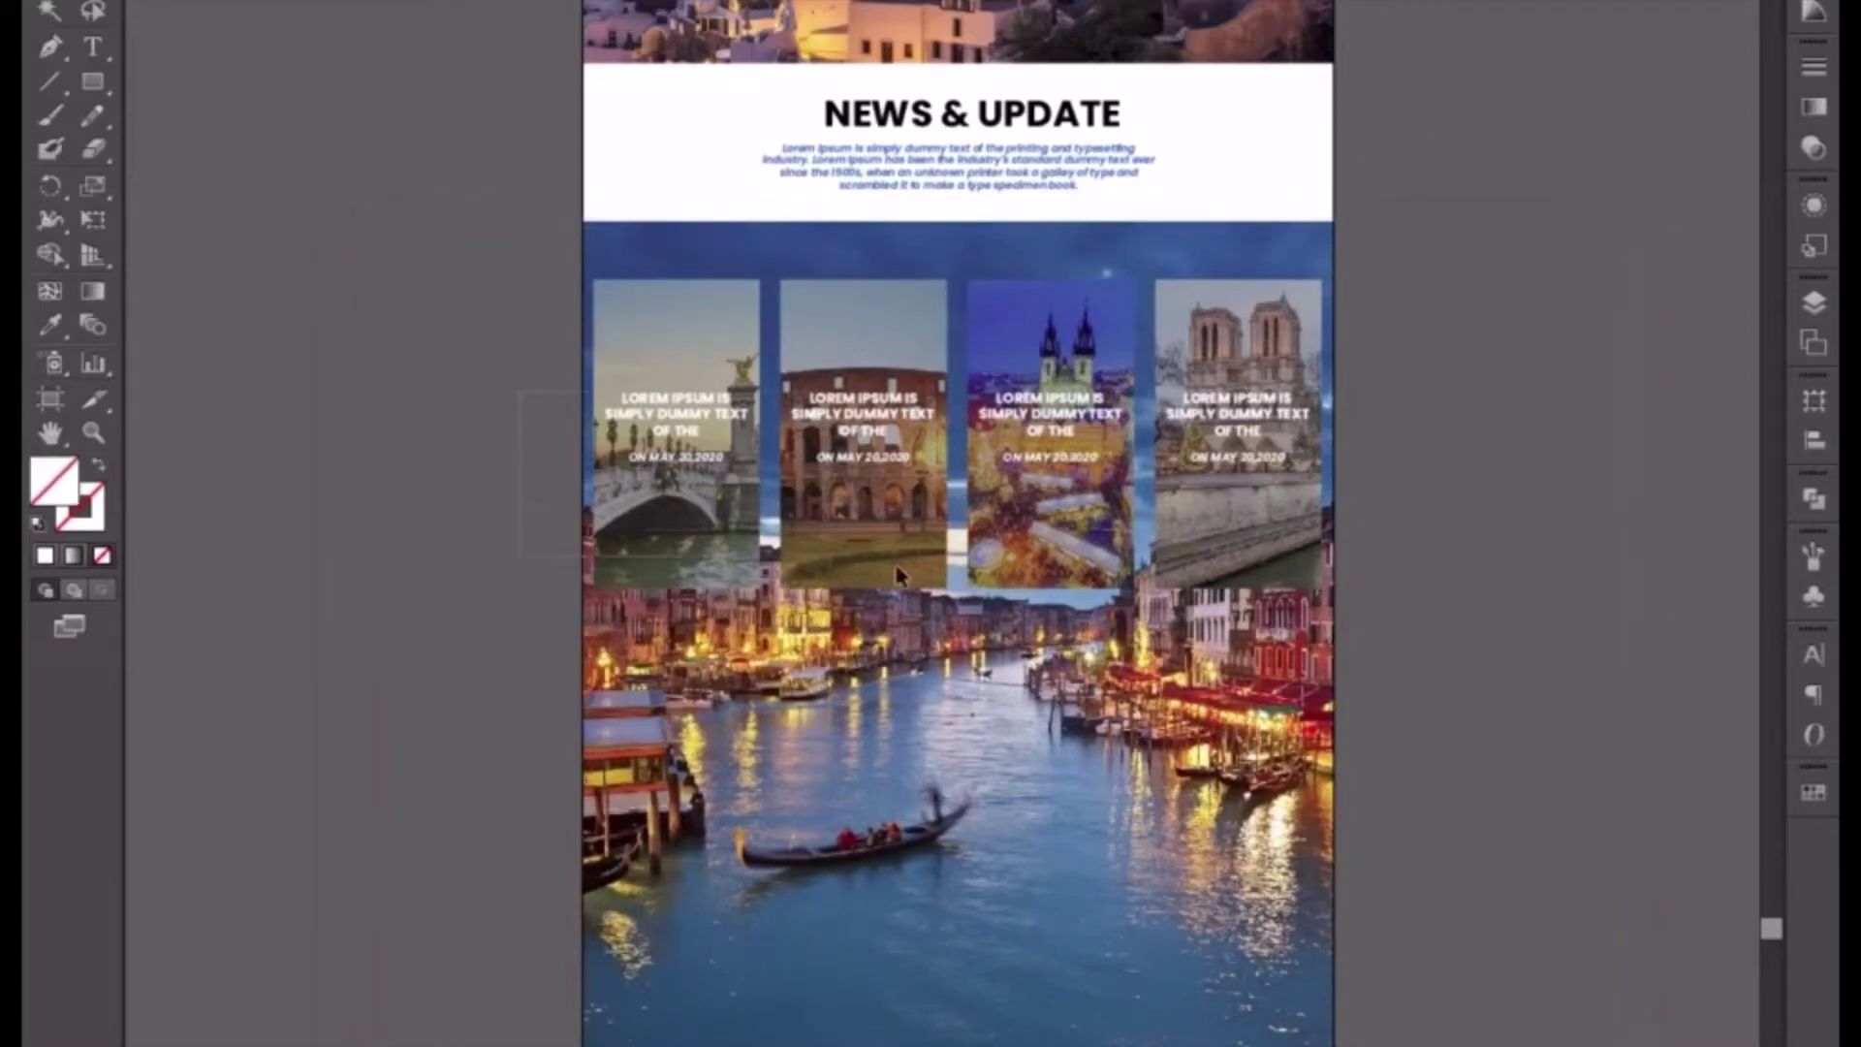
# - Duplicate the row of four News & Update cards directly below the original row as a second row
pyautogui.moveTo(520, 392); pyautogui.dragTo(1317, 631)
pyautogui.keyDown('shift'); pyautogui.click(1192, 751); pyautogui.keyUp('shift')
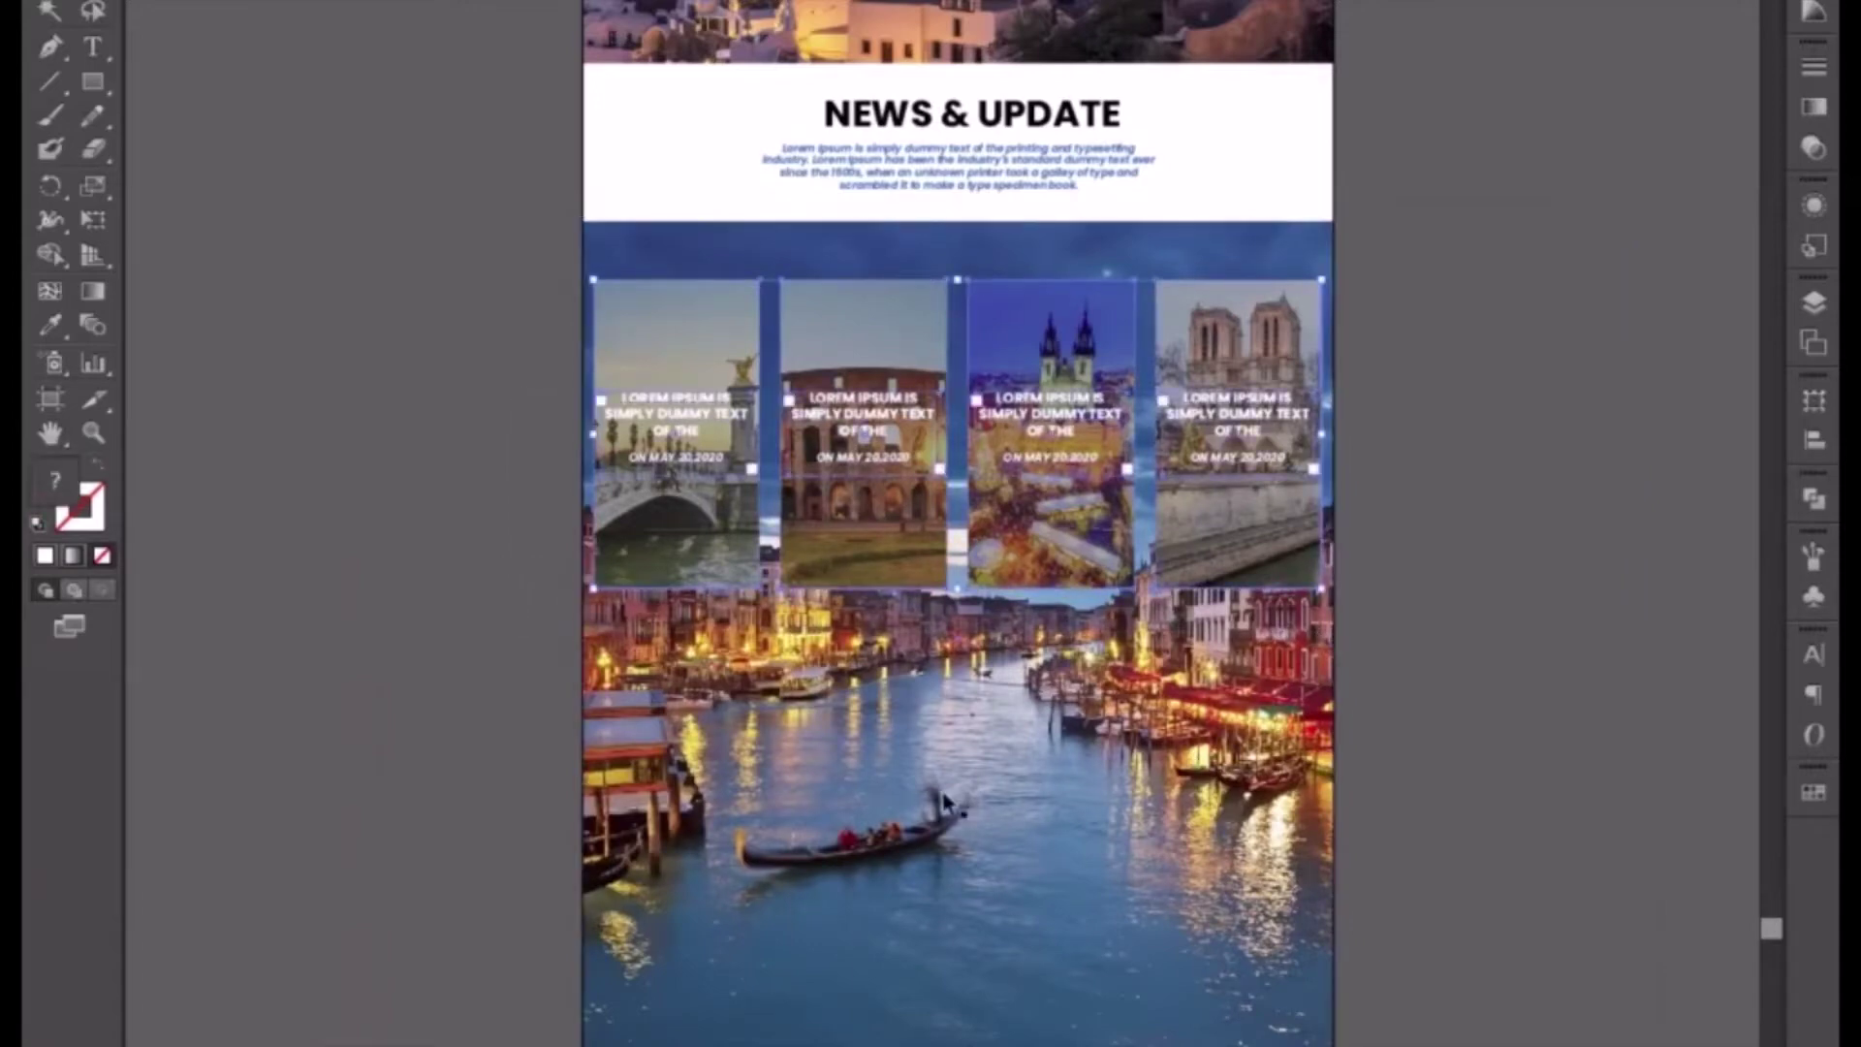
pyautogui.moveTo(874, 659); pyautogui.dragTo(877, 421)
pyautogui.moveTo(875, 189); pyautogui.dragTo(889, 554)
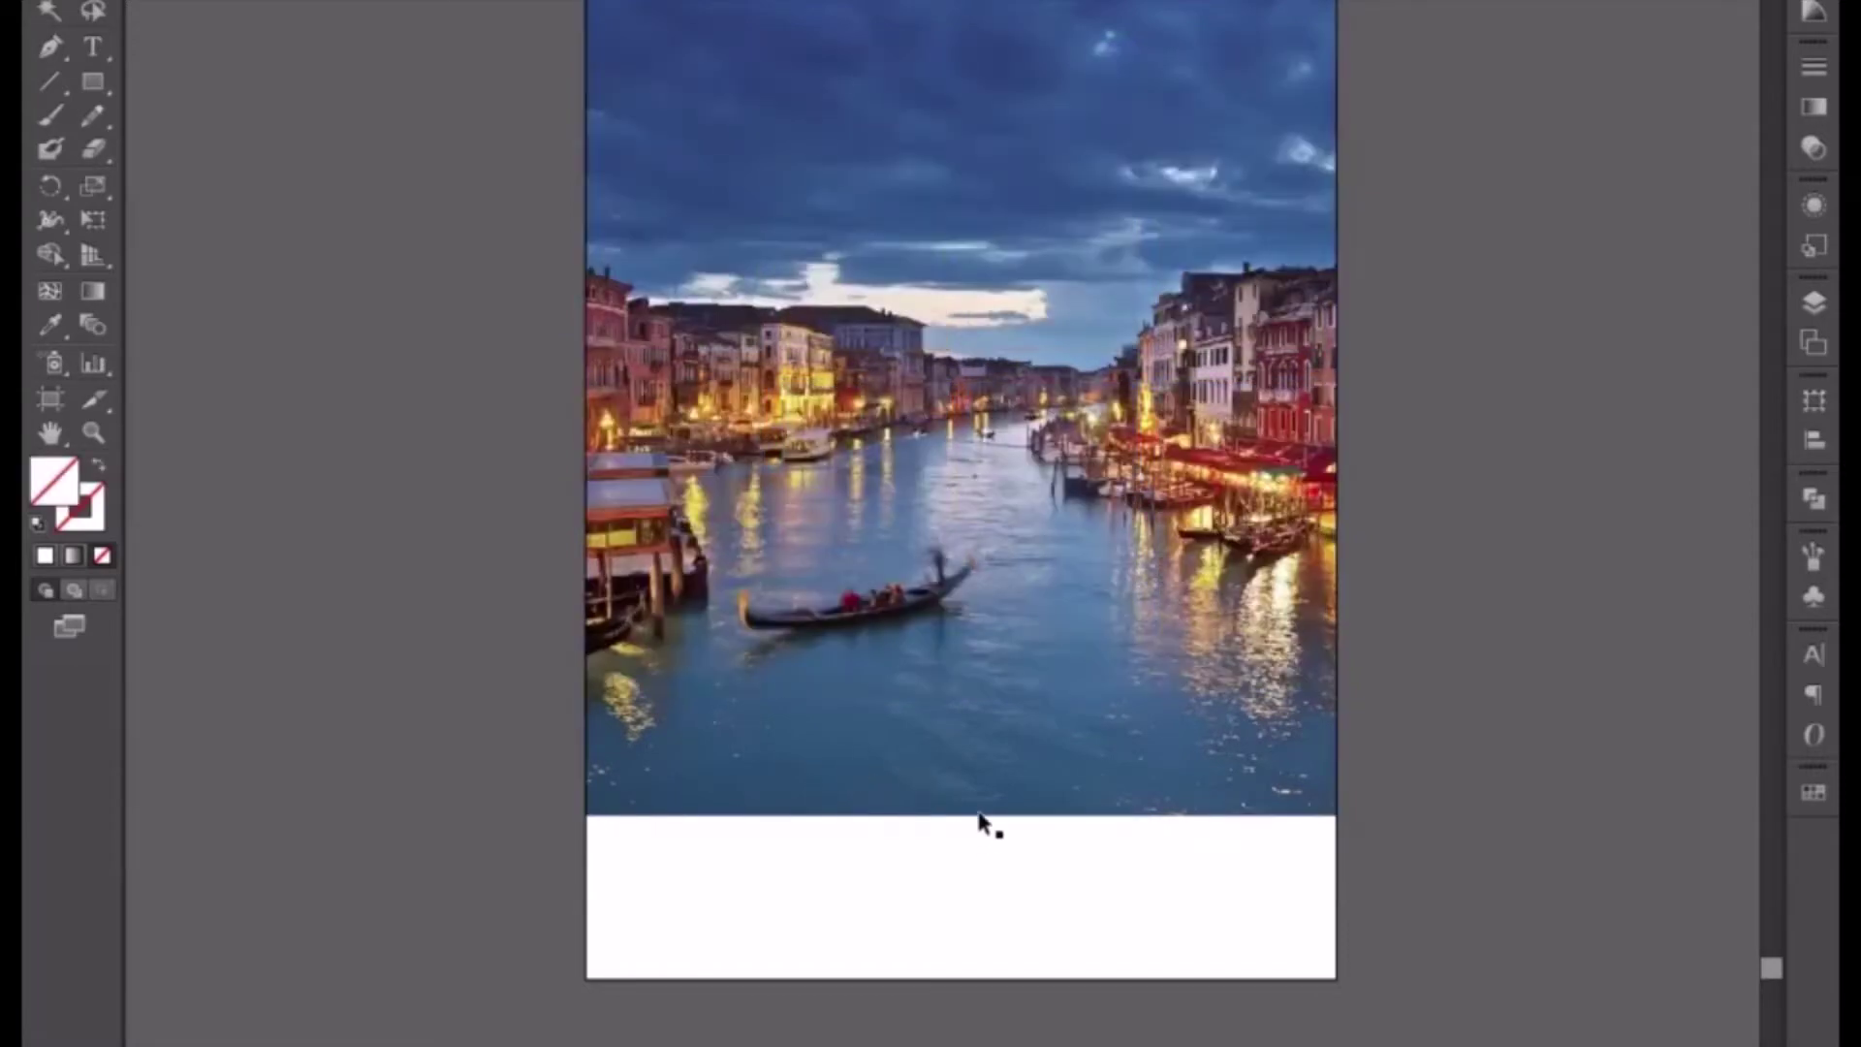
# - Raise the lower edge of the Venice background's clipping mask to slightly below the second card row, checking it in outline view
pyautogui.click(974, 822)
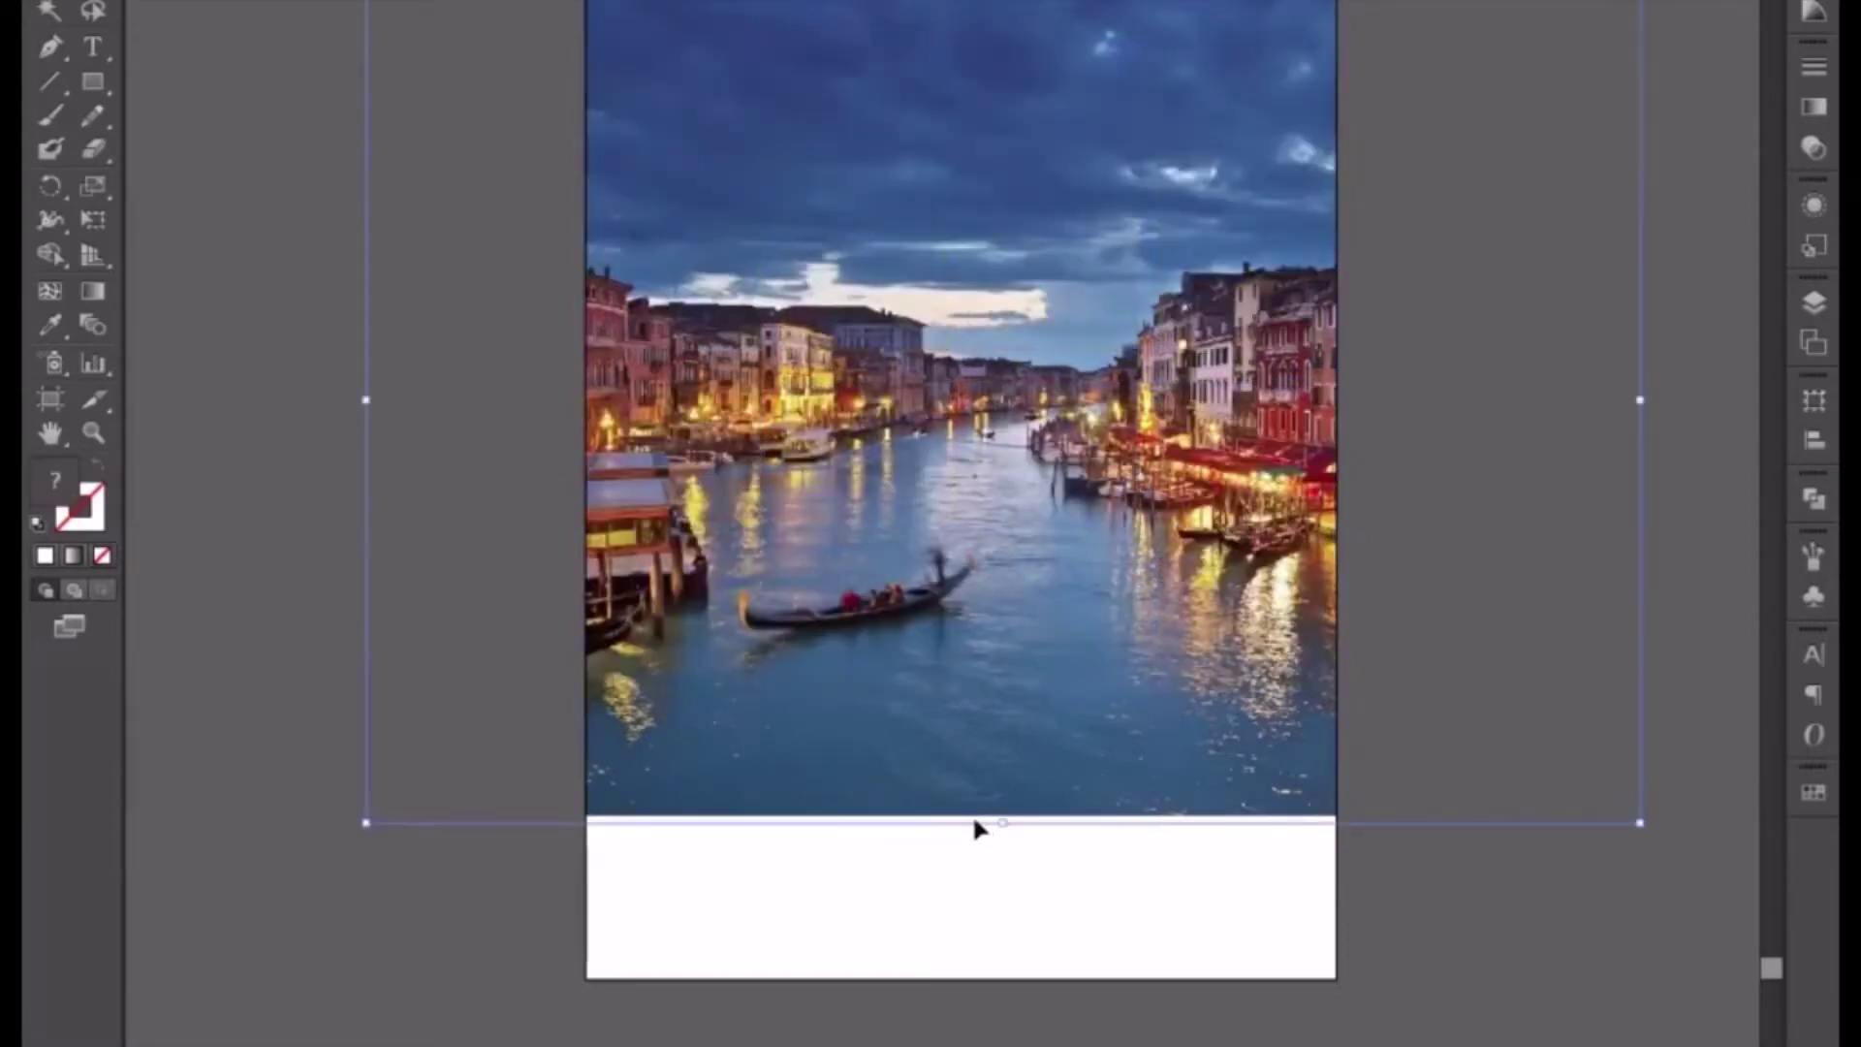
pyautogui.click(981, 815)
pyautogui.click(962, 819)
pyautogui.click(951, 816)
pyautogui.moveTo(958, 818); pyautogui.dragTo(962, 750)
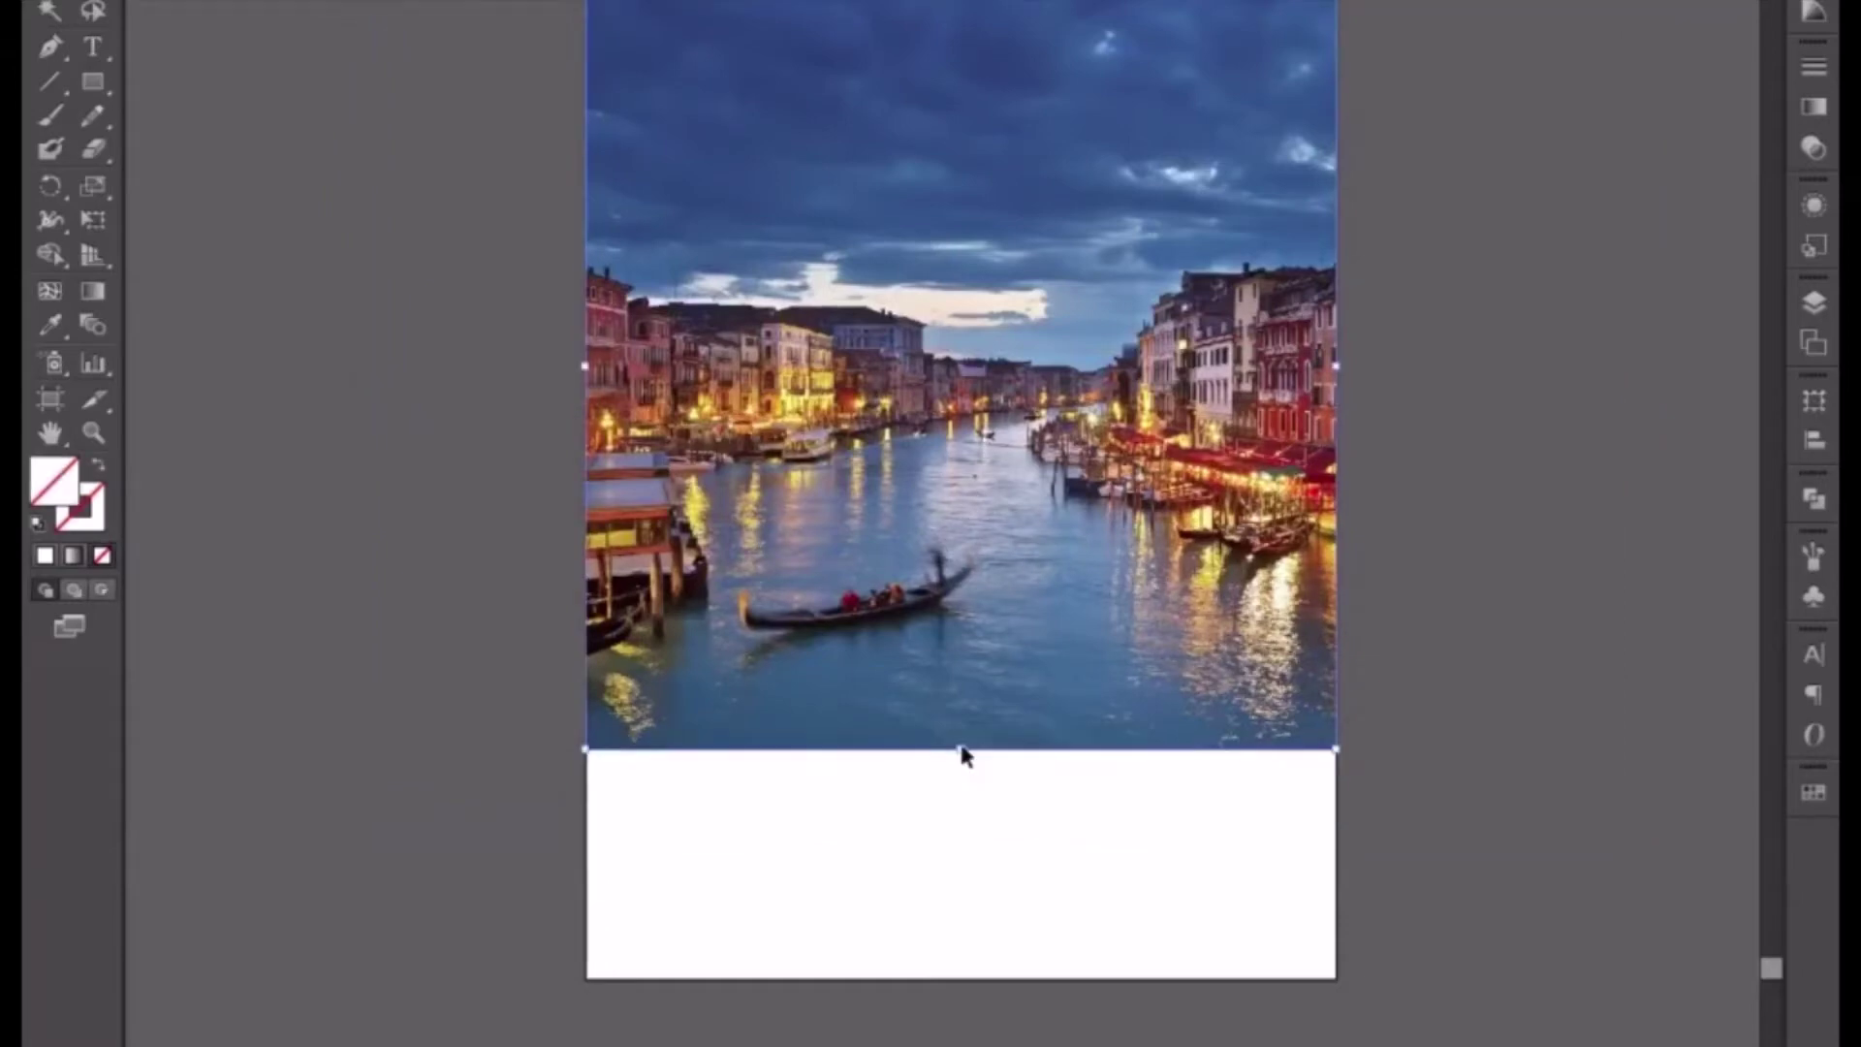
pyautogui.hotkey('ctrl', 'y')
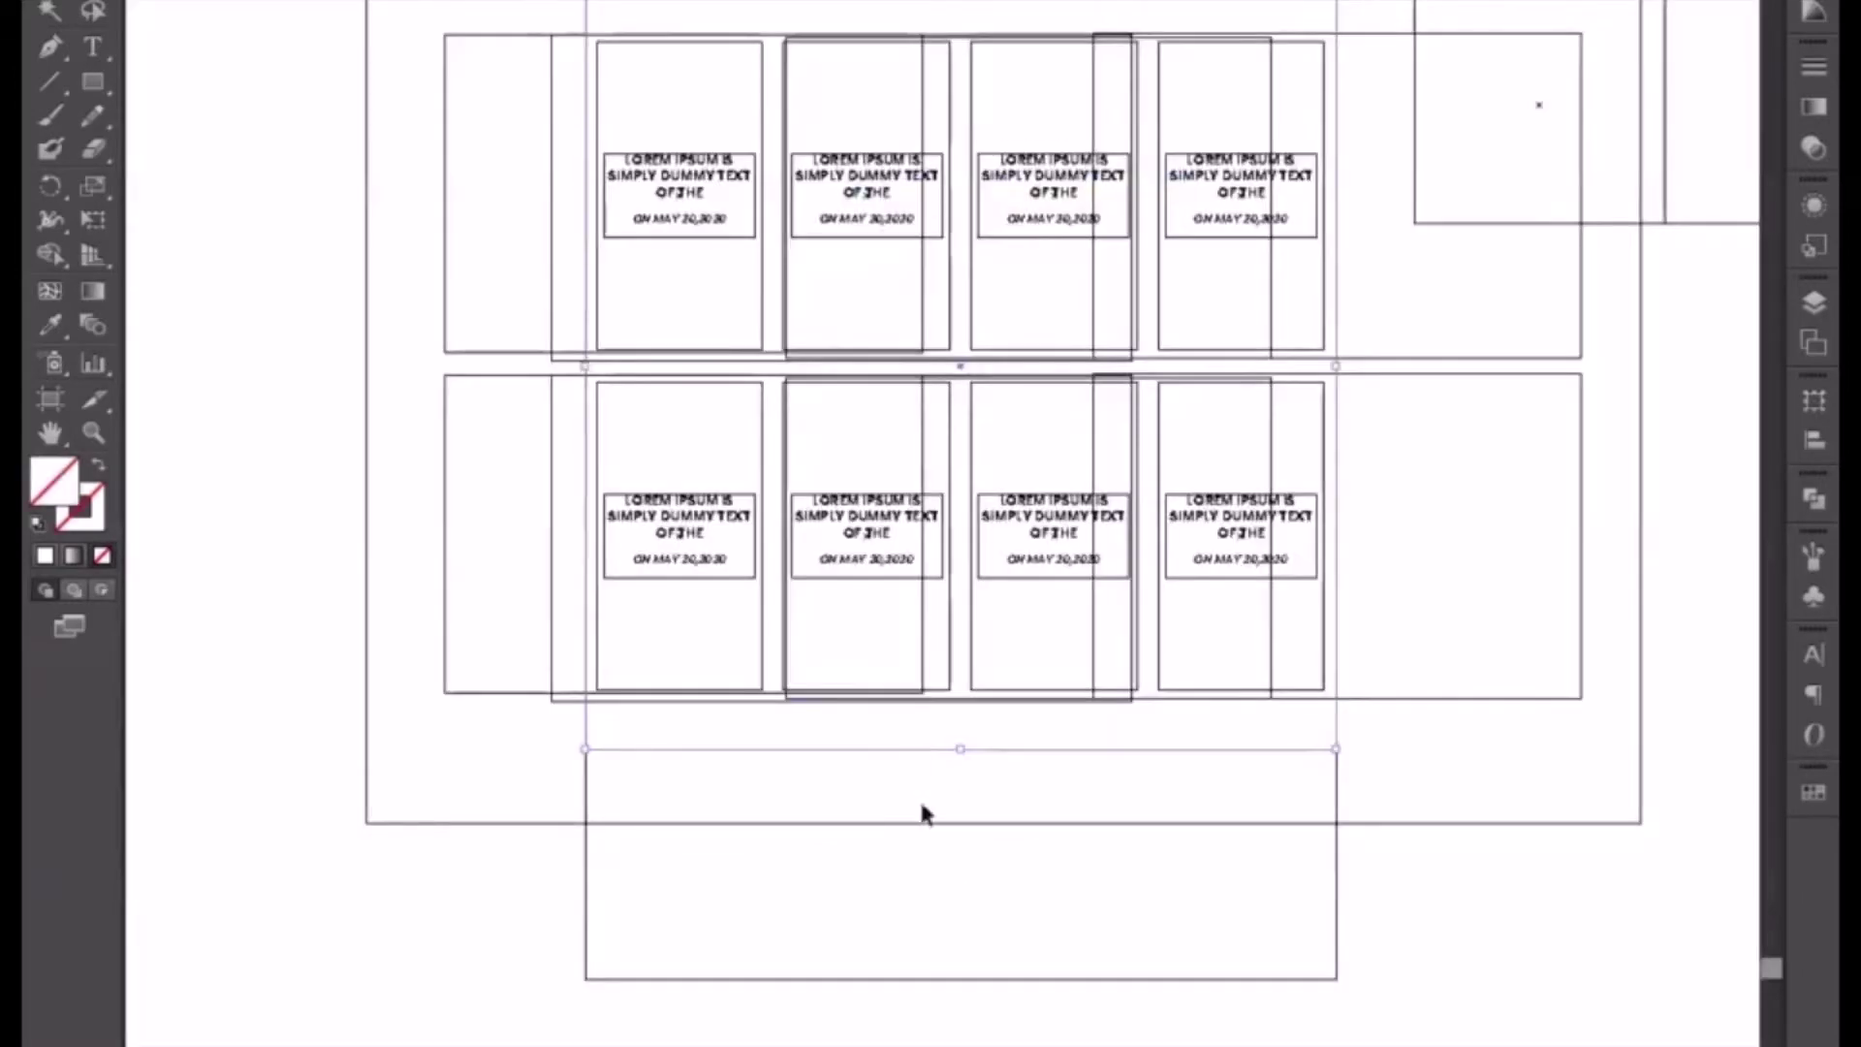
pyautogui.click(909, 900)
pyautogui.hotkey('ctrl', 'y')
pyautogui.hotkey('ctrl', 'y')
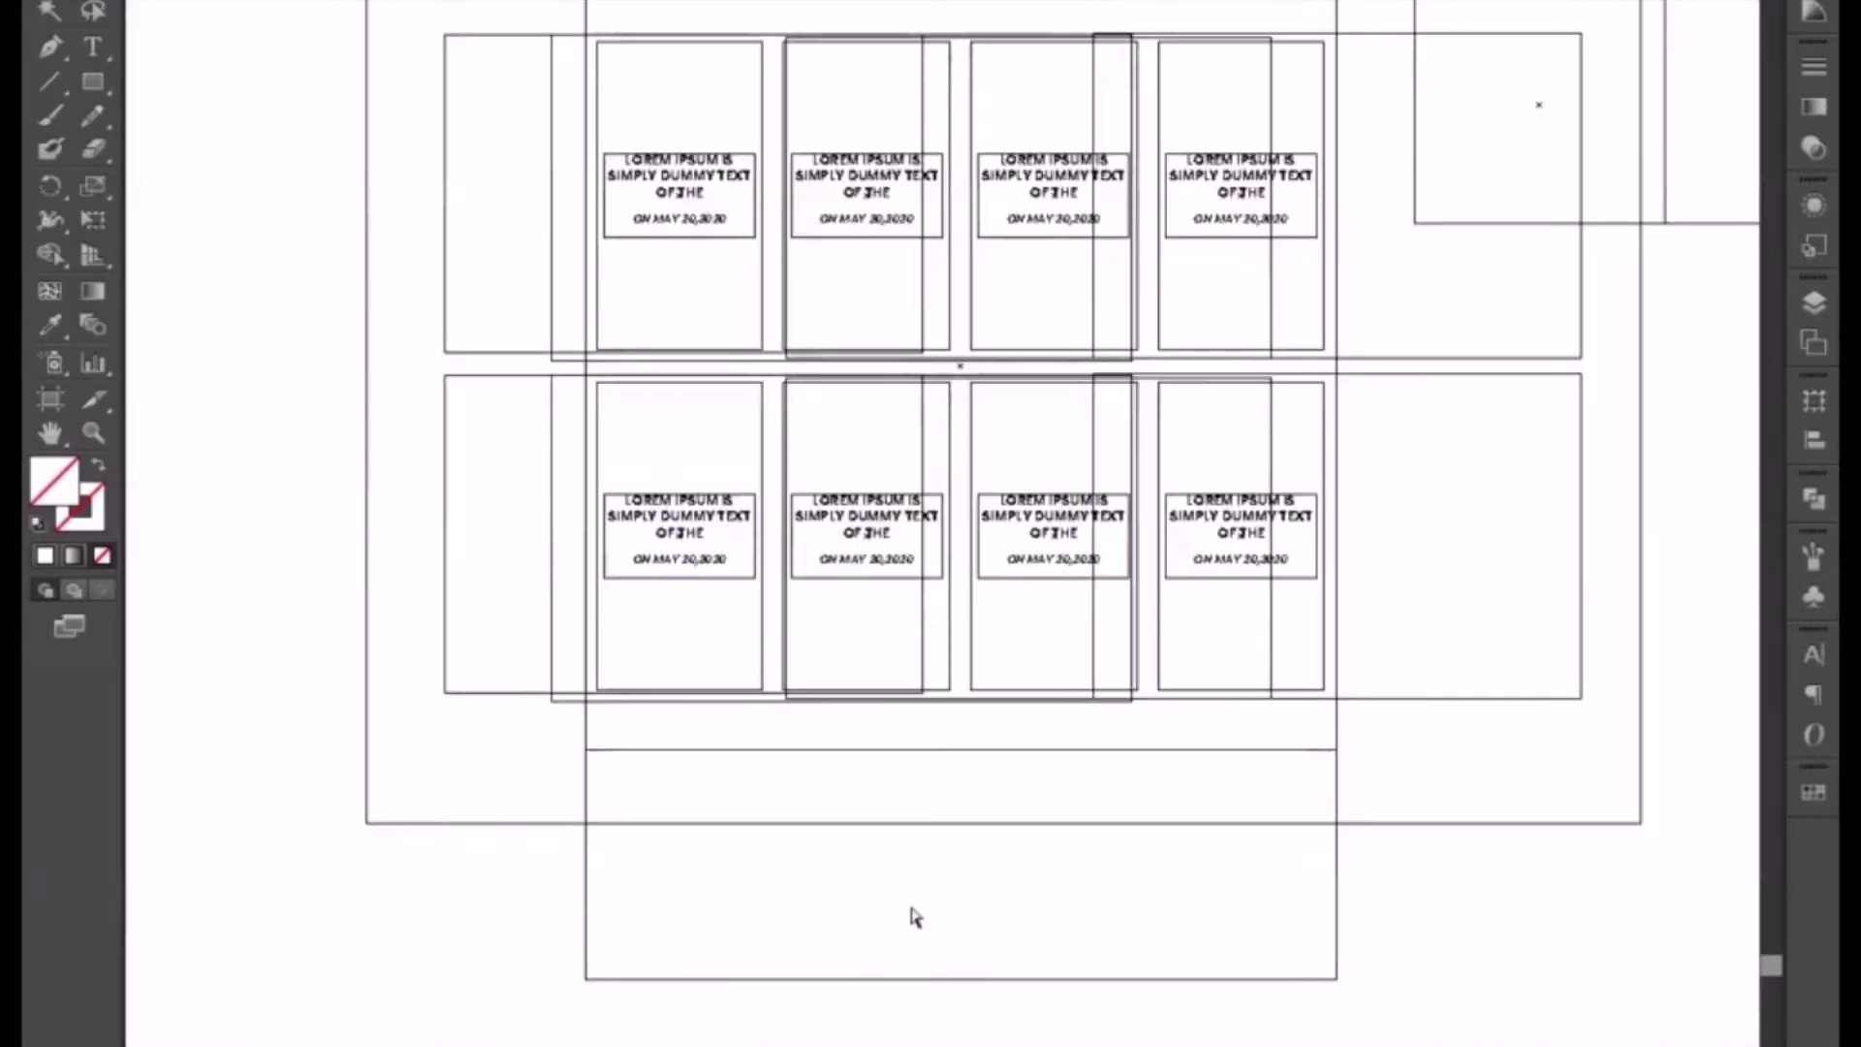
pyautogui.hotkey('ctrl', 'y')
pyautogui.moveTo(882, 821); pyautogui.dragTo(882, 893)
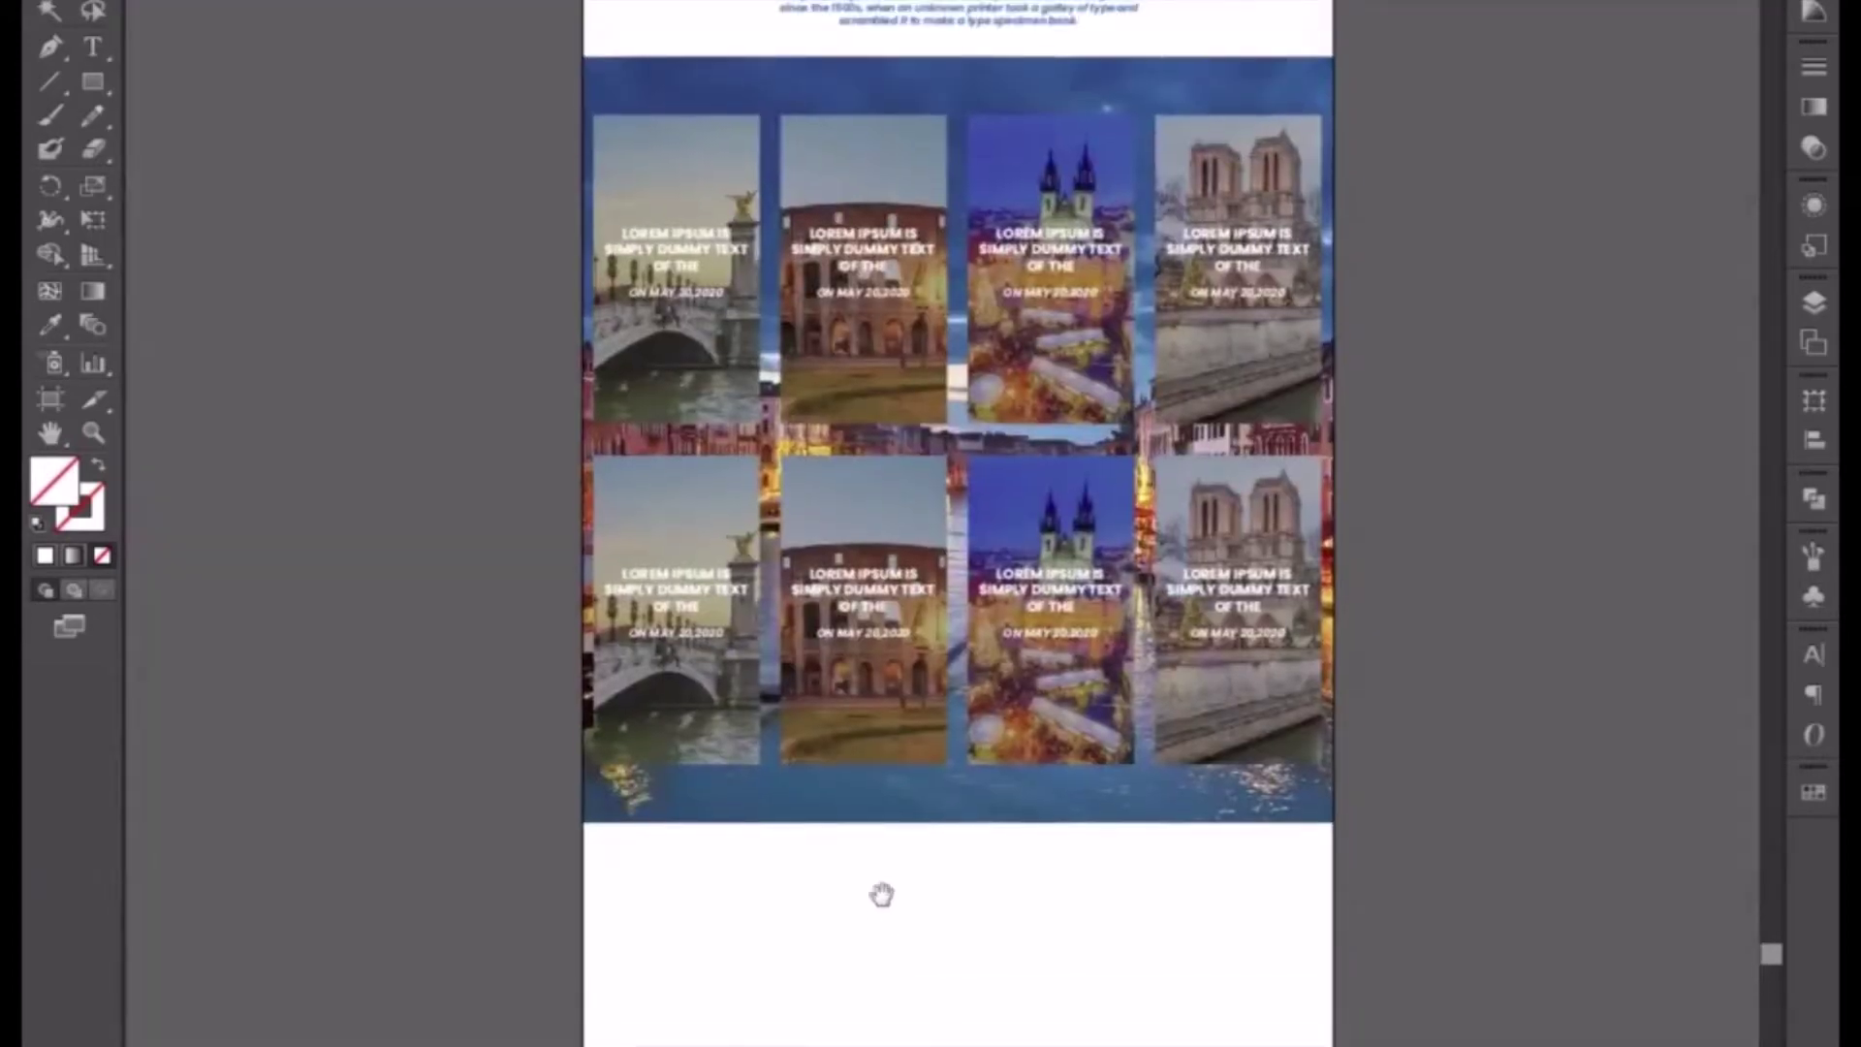
# - Scale the masked Venice photo down from its lower corners to just below the second card row and nudge it slightly left
pyautogui.click(929, 810)
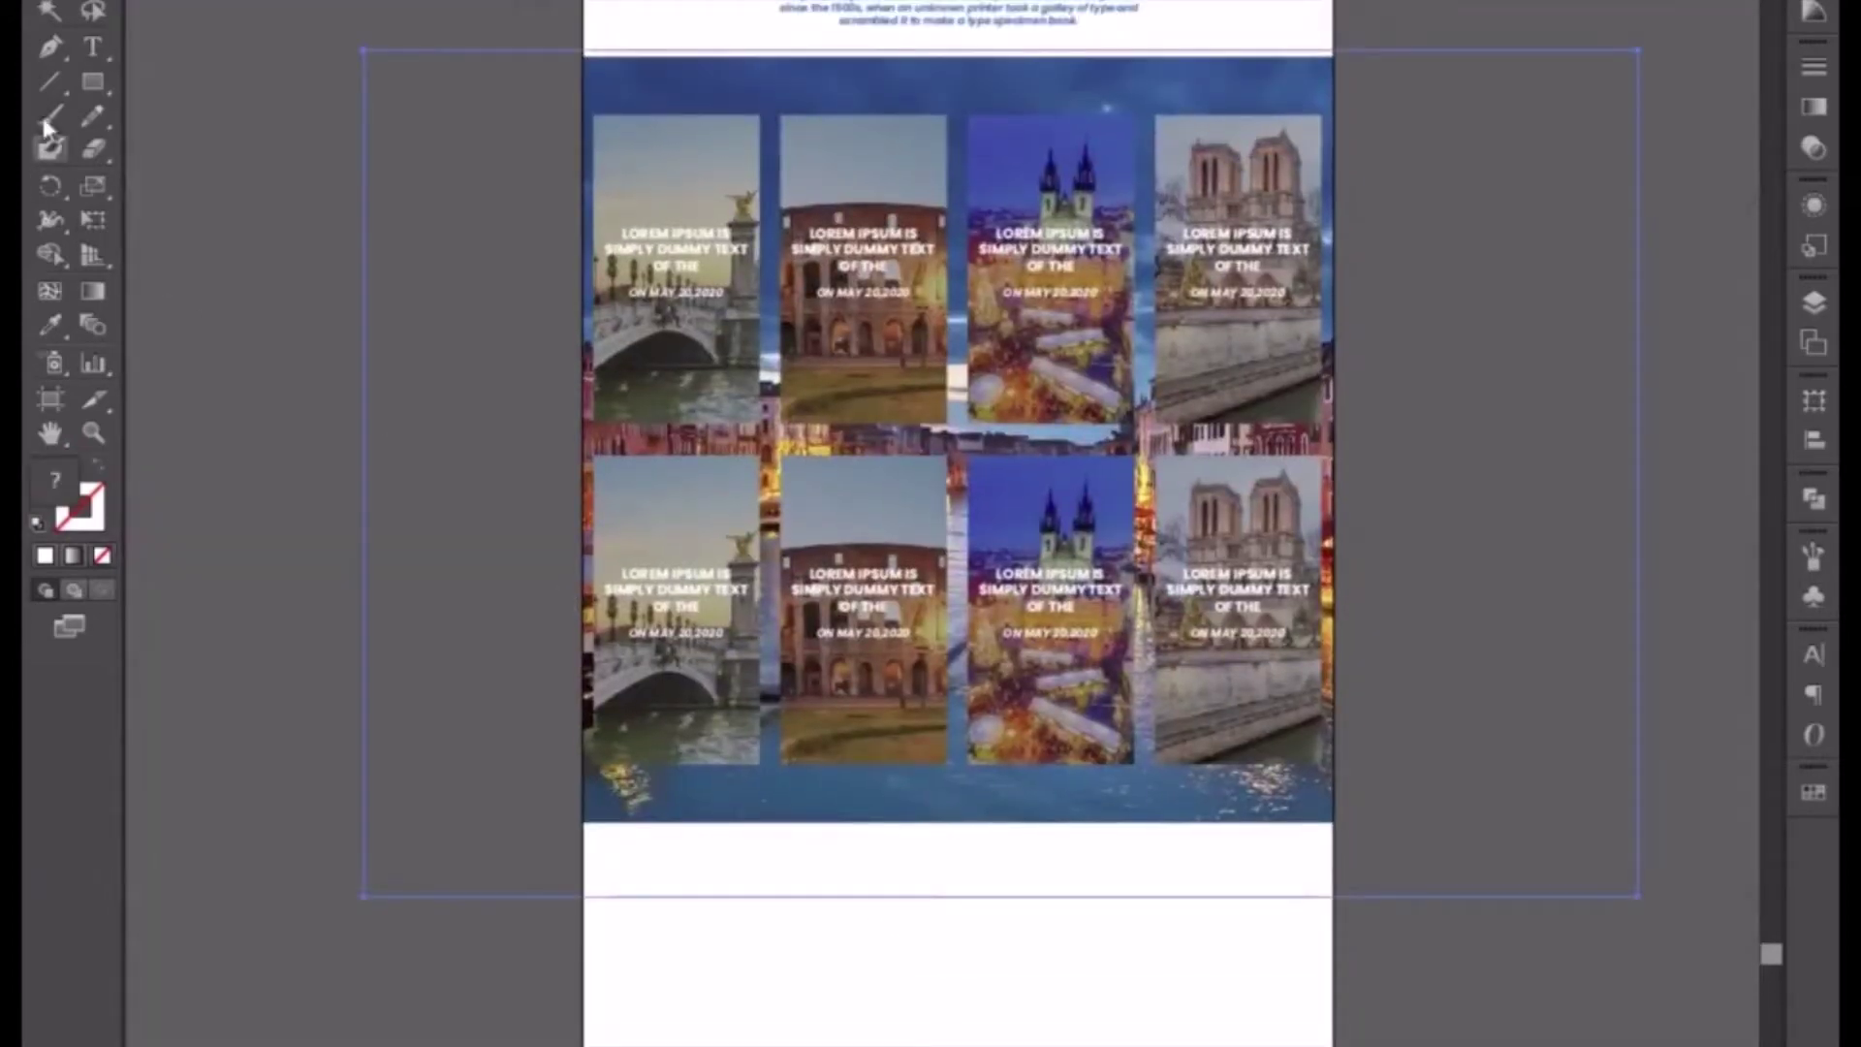
pyautogui.moveTo(359, 900); pyautogui.dragTo(429, 847)
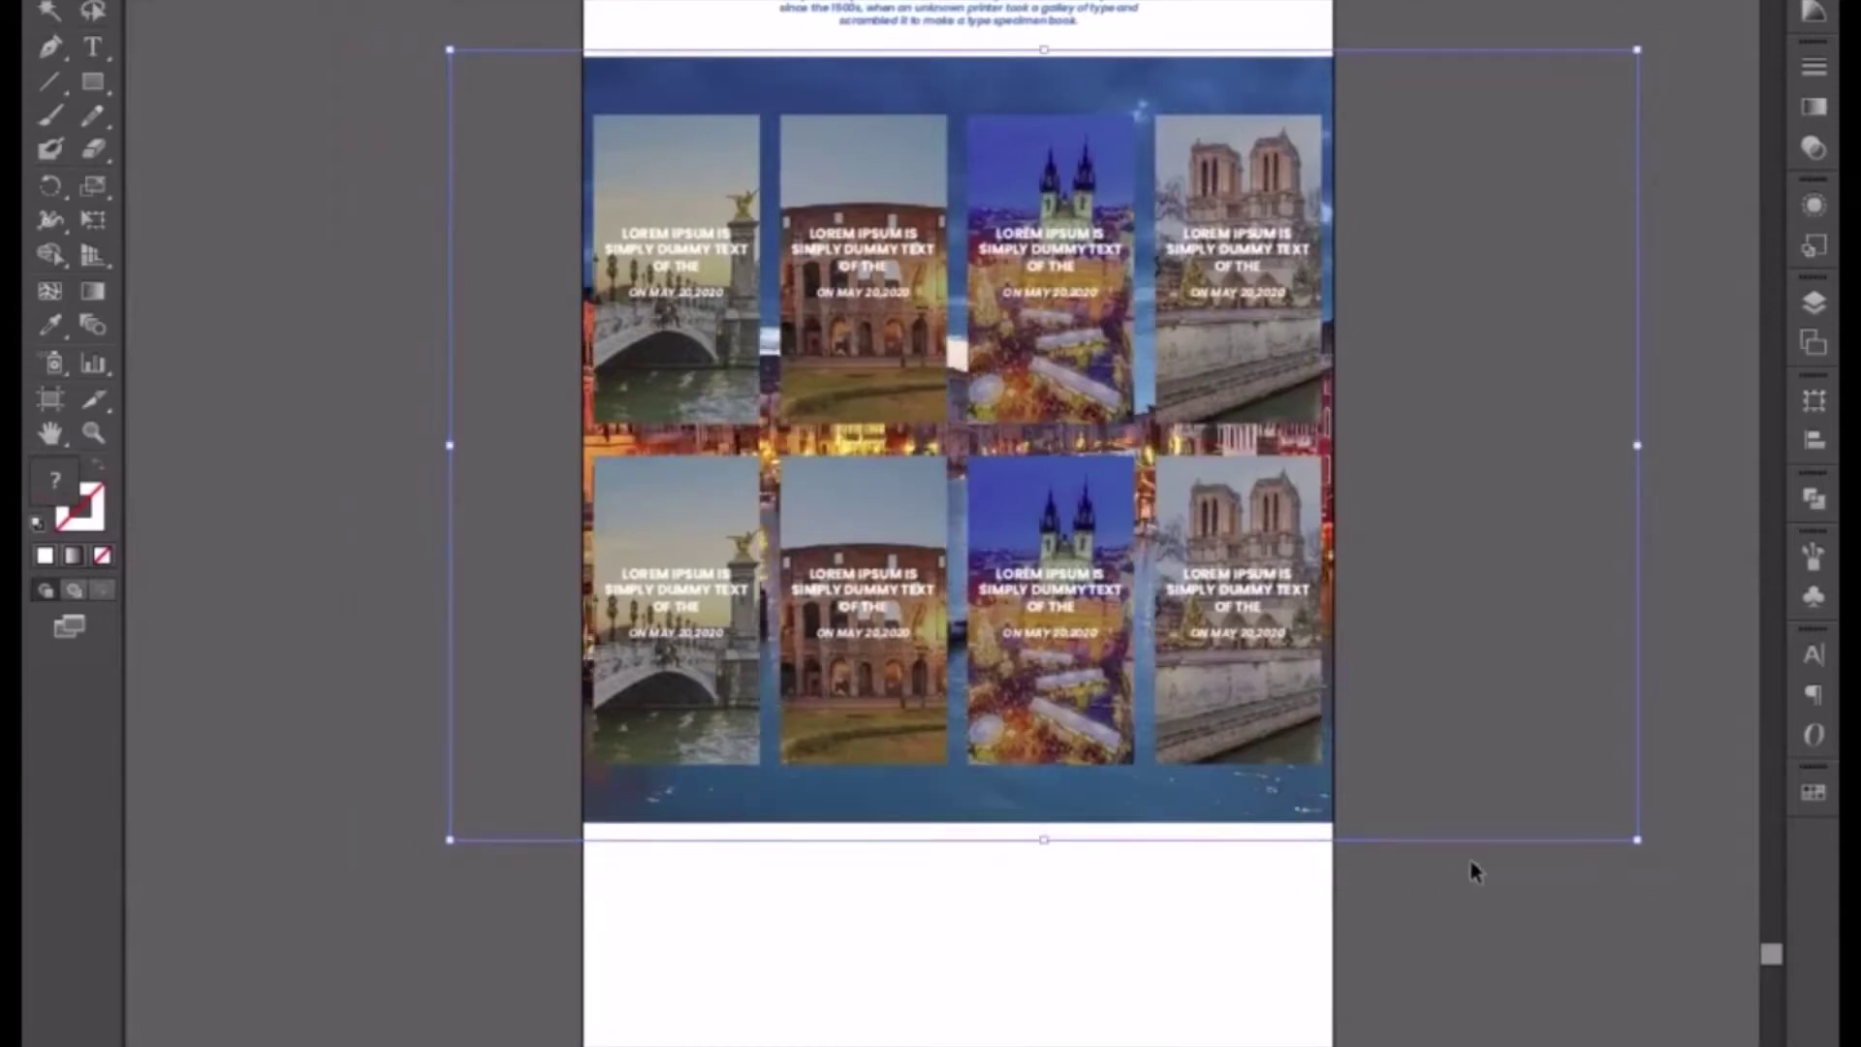
pyautogui.moveTo(1638, 839); pyautogui.dragTo(1616, 826)
pyautogui.press('Left')
pyautogui.press('Left')
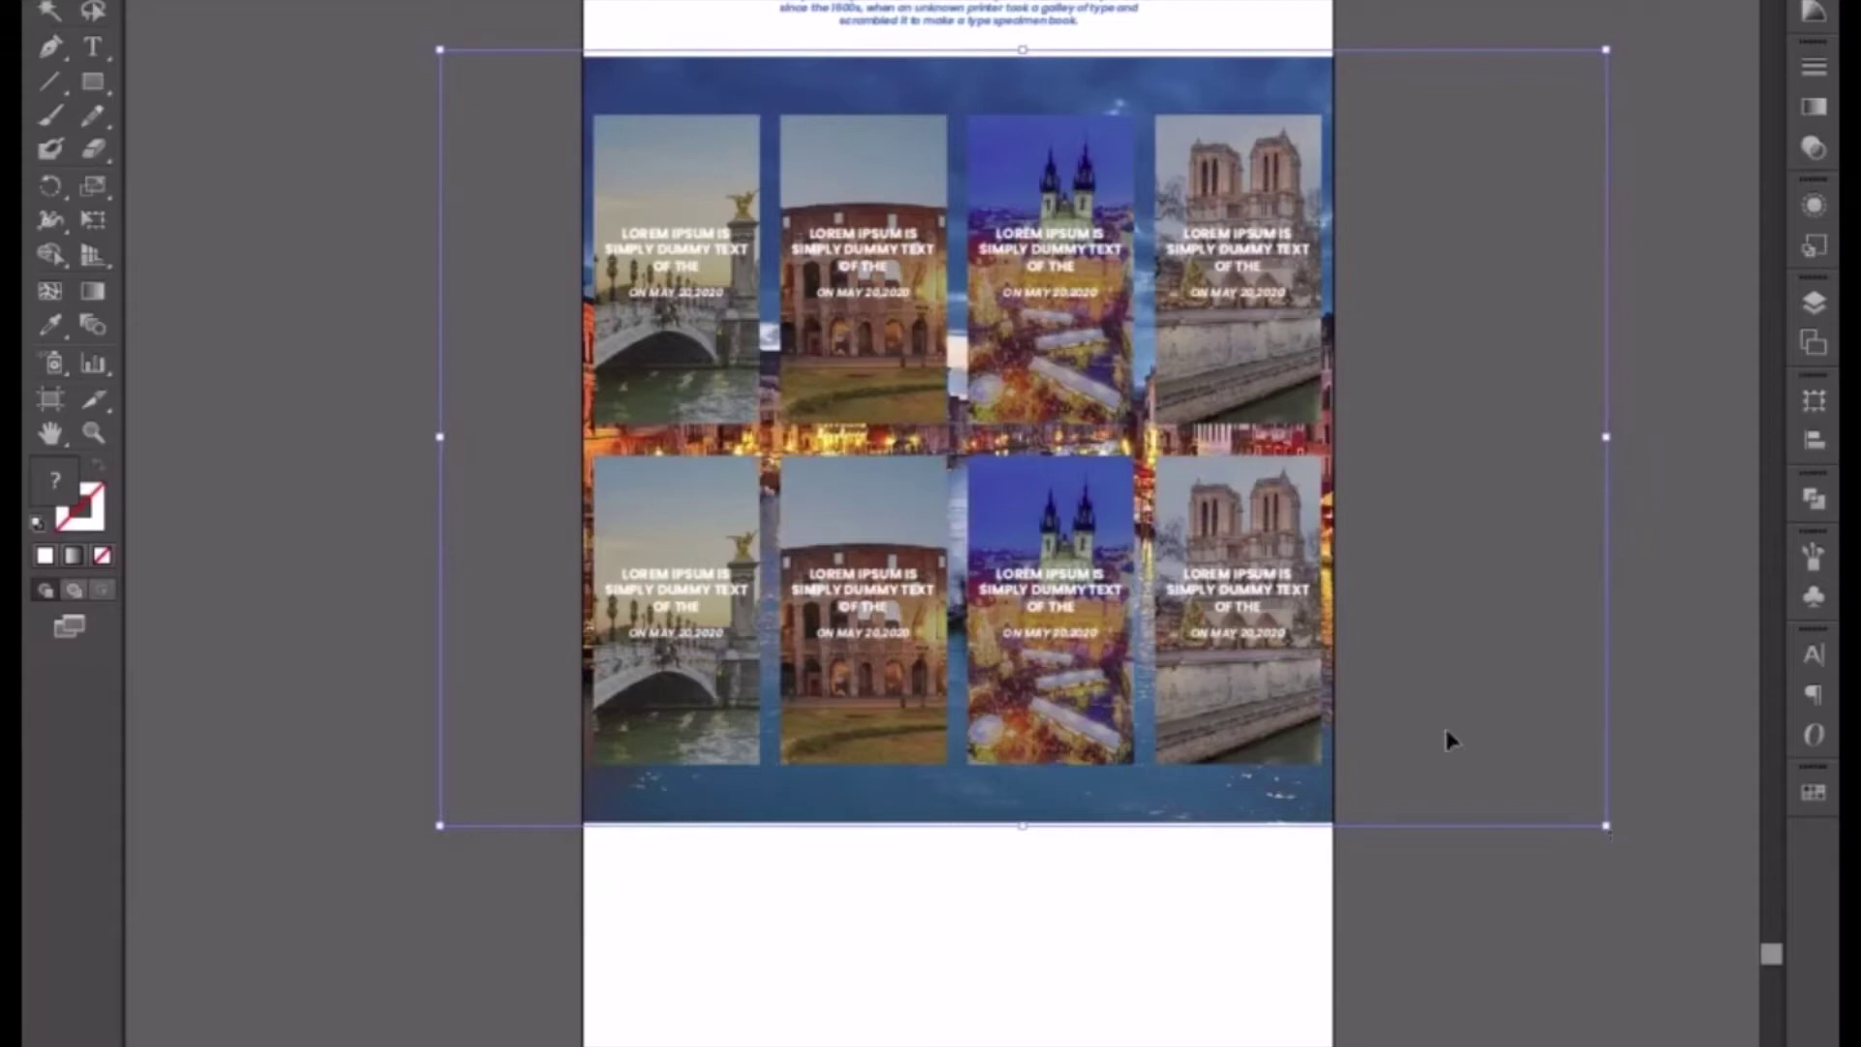
pyautogui.click(212, 196)
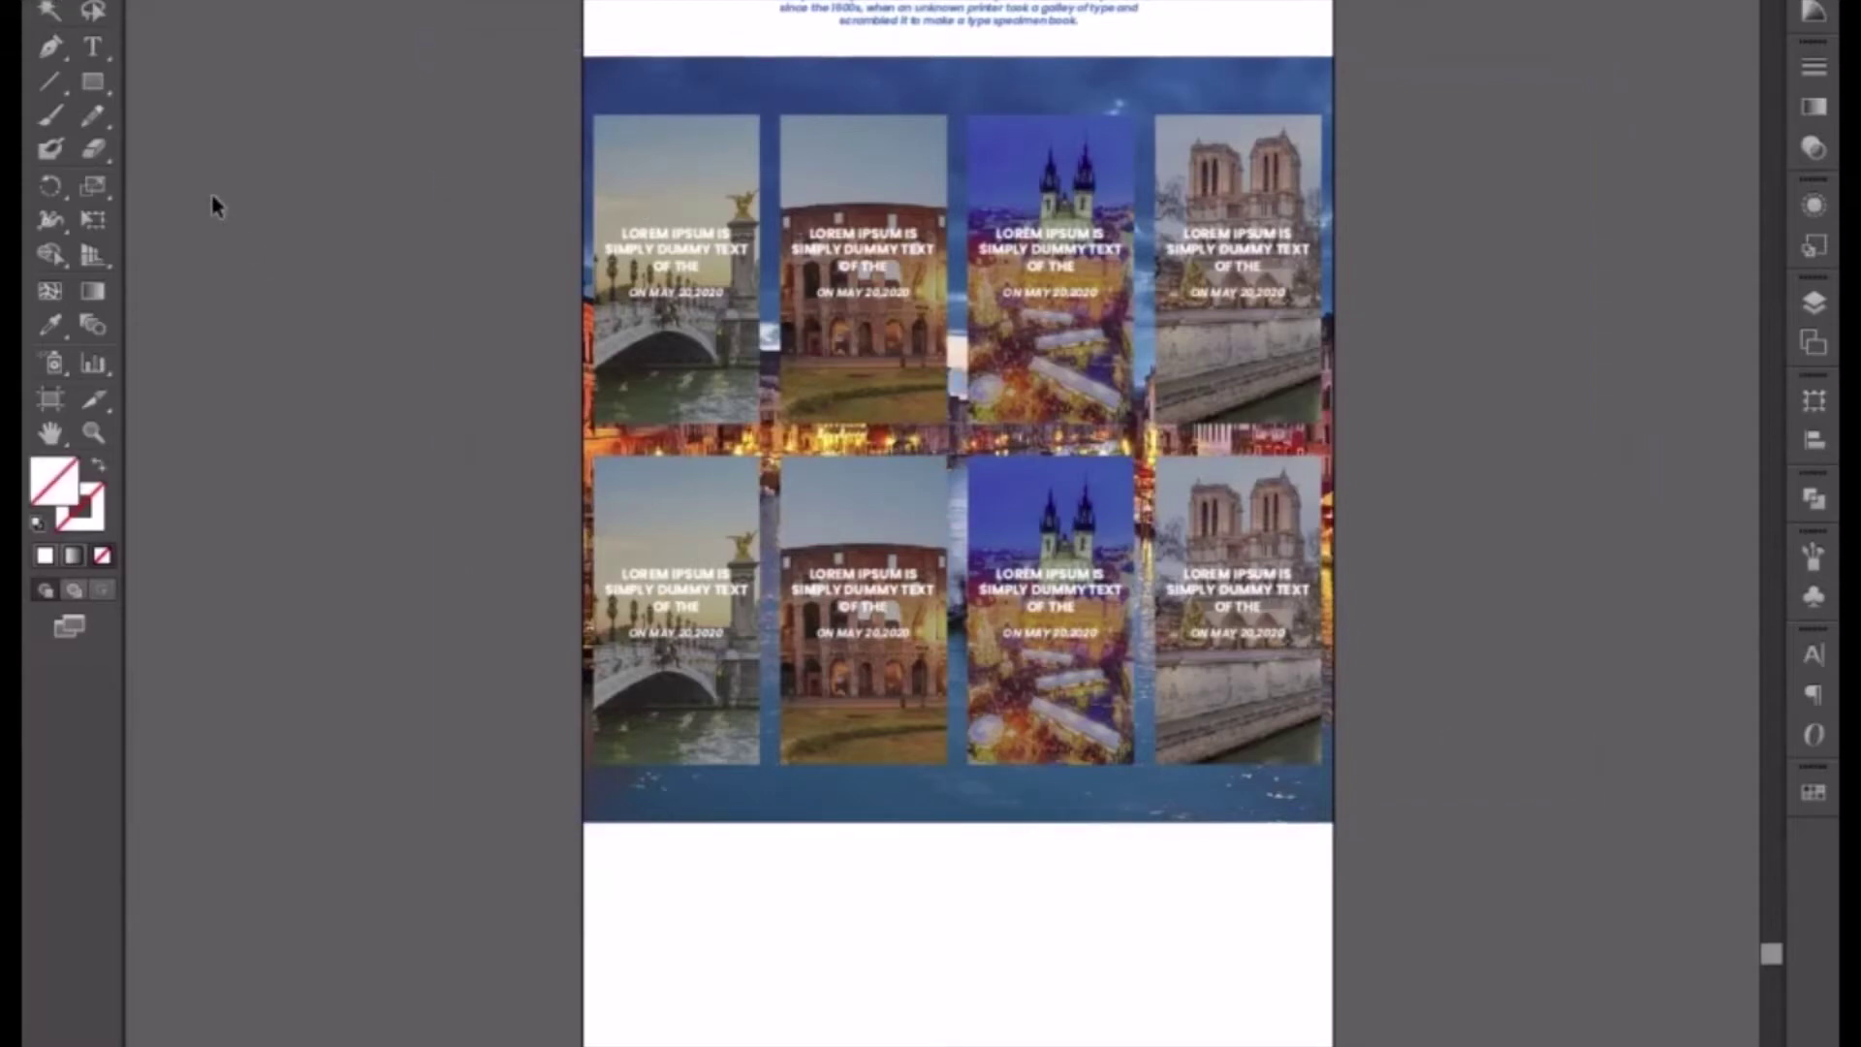
# - Extend the artboard's lower edge slightly downward to enlarge the blank area below the Venice background
pyautogui.scroll(-5, 478, 810)
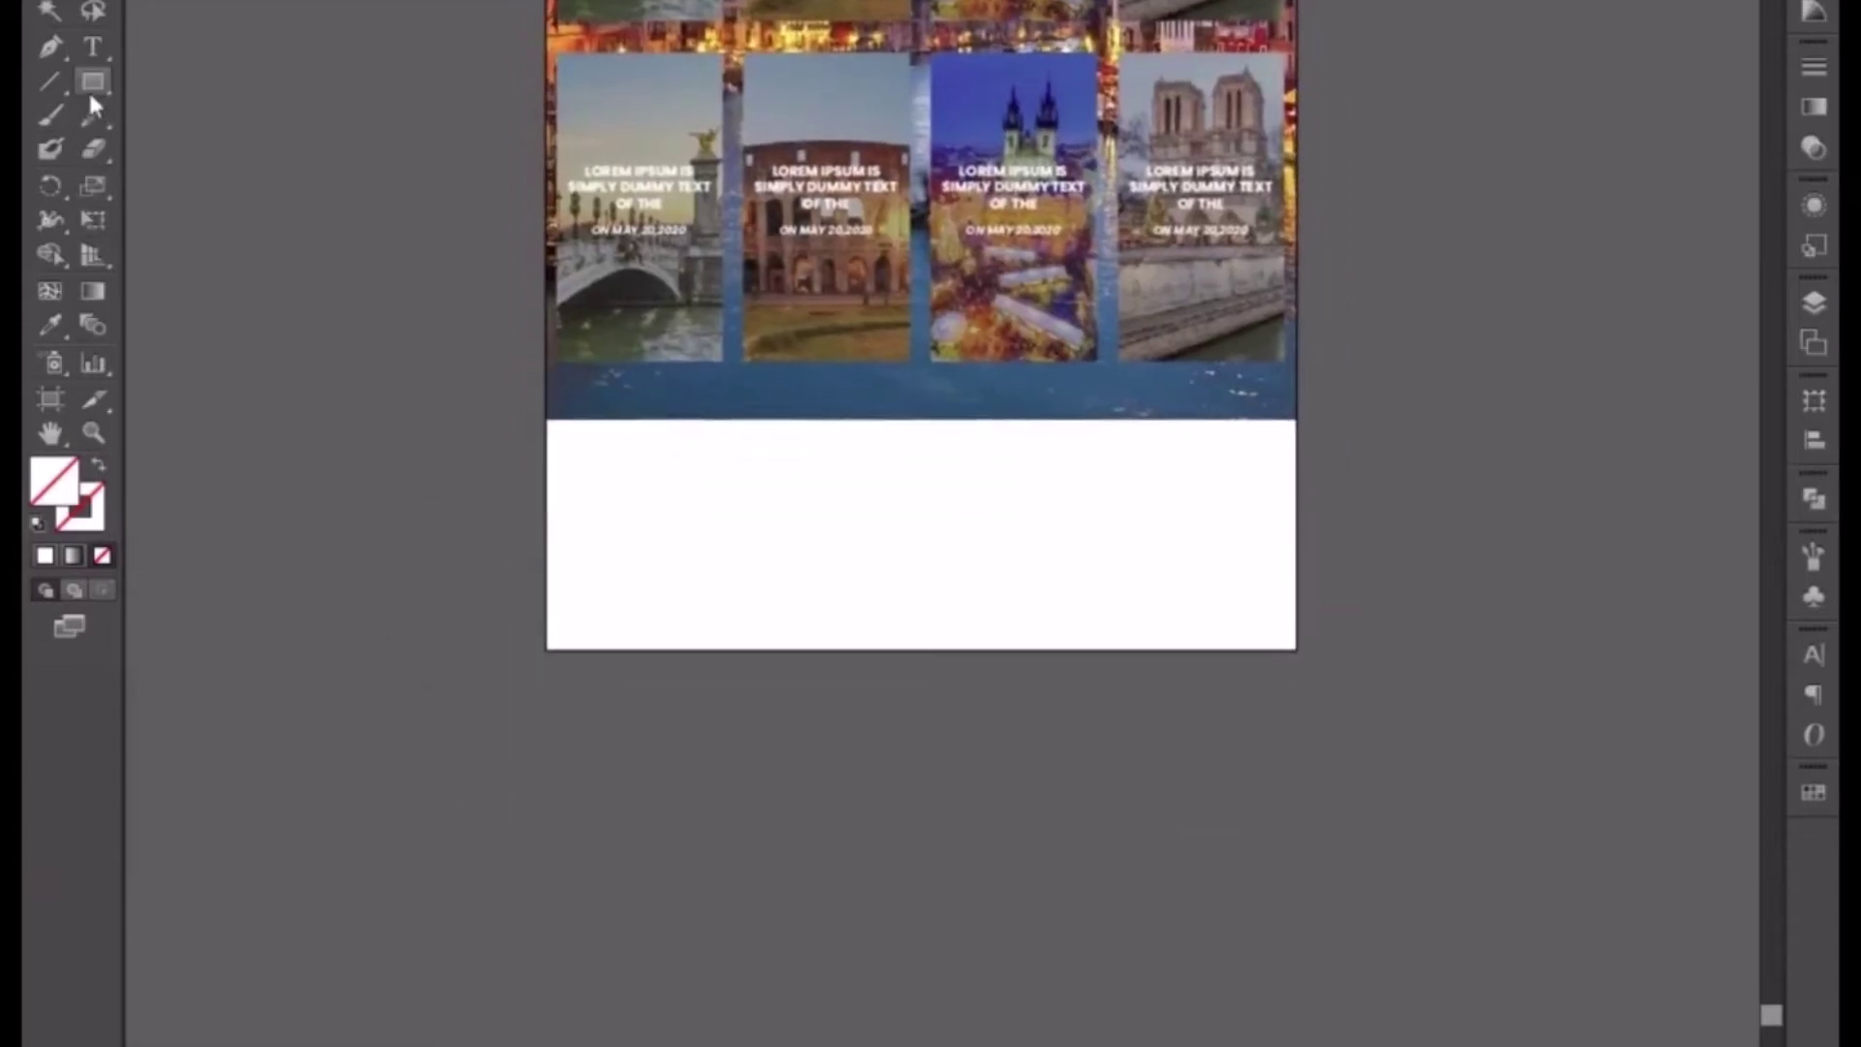
pyautogui.click(51, 398)
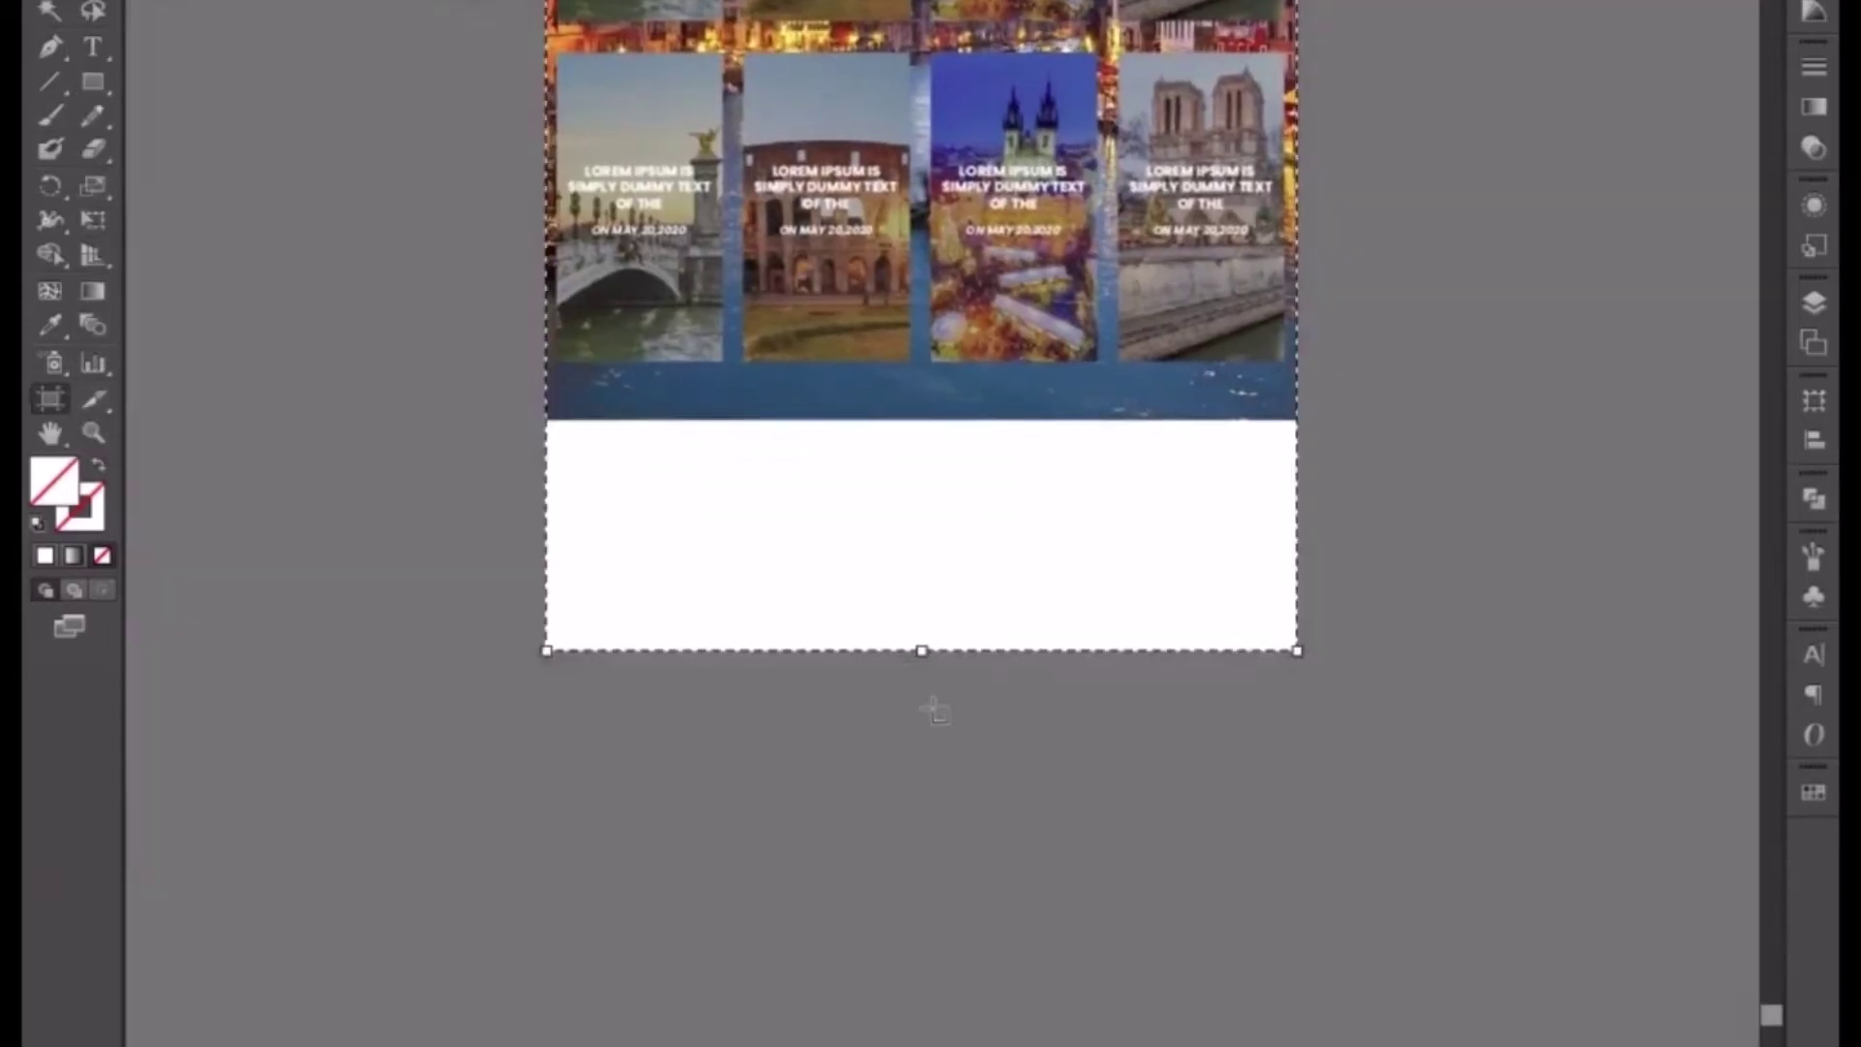
pyautogui.moveTo(921, 651); pyautogui.dragTo(922, 701)
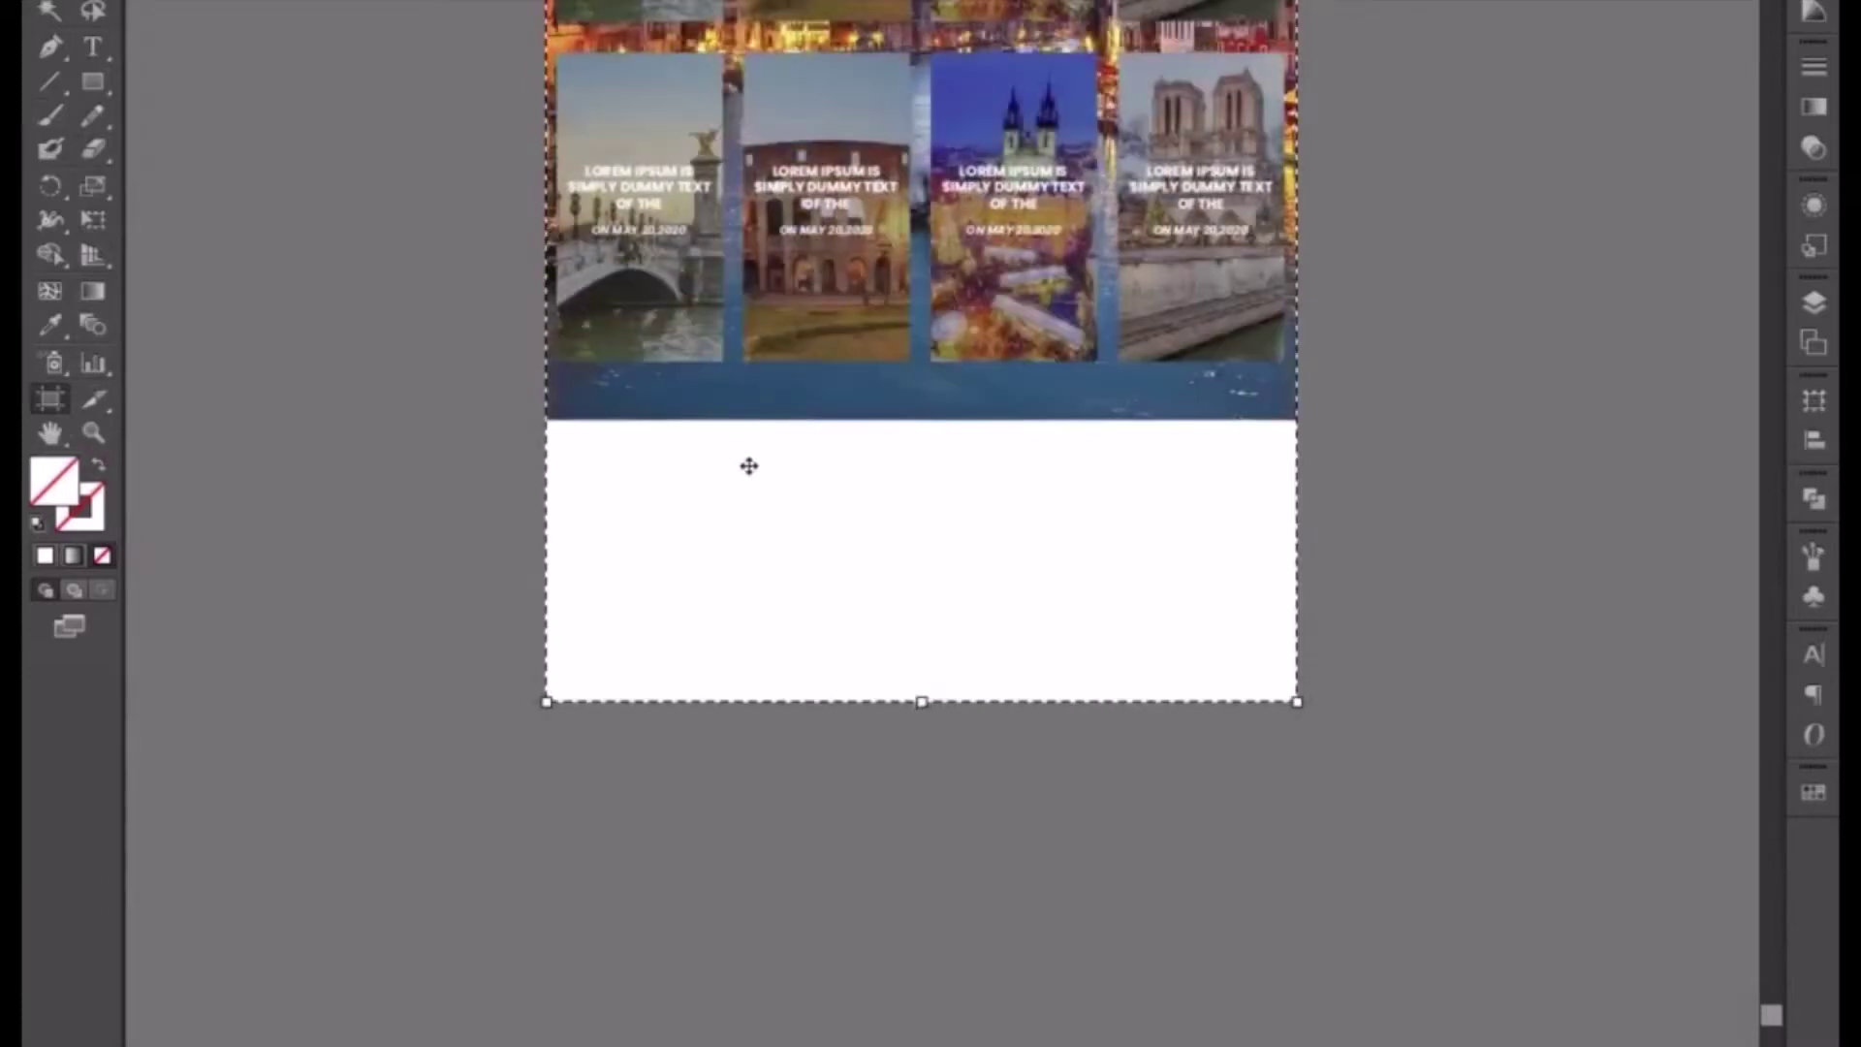
pyautogui.click(51, 7)
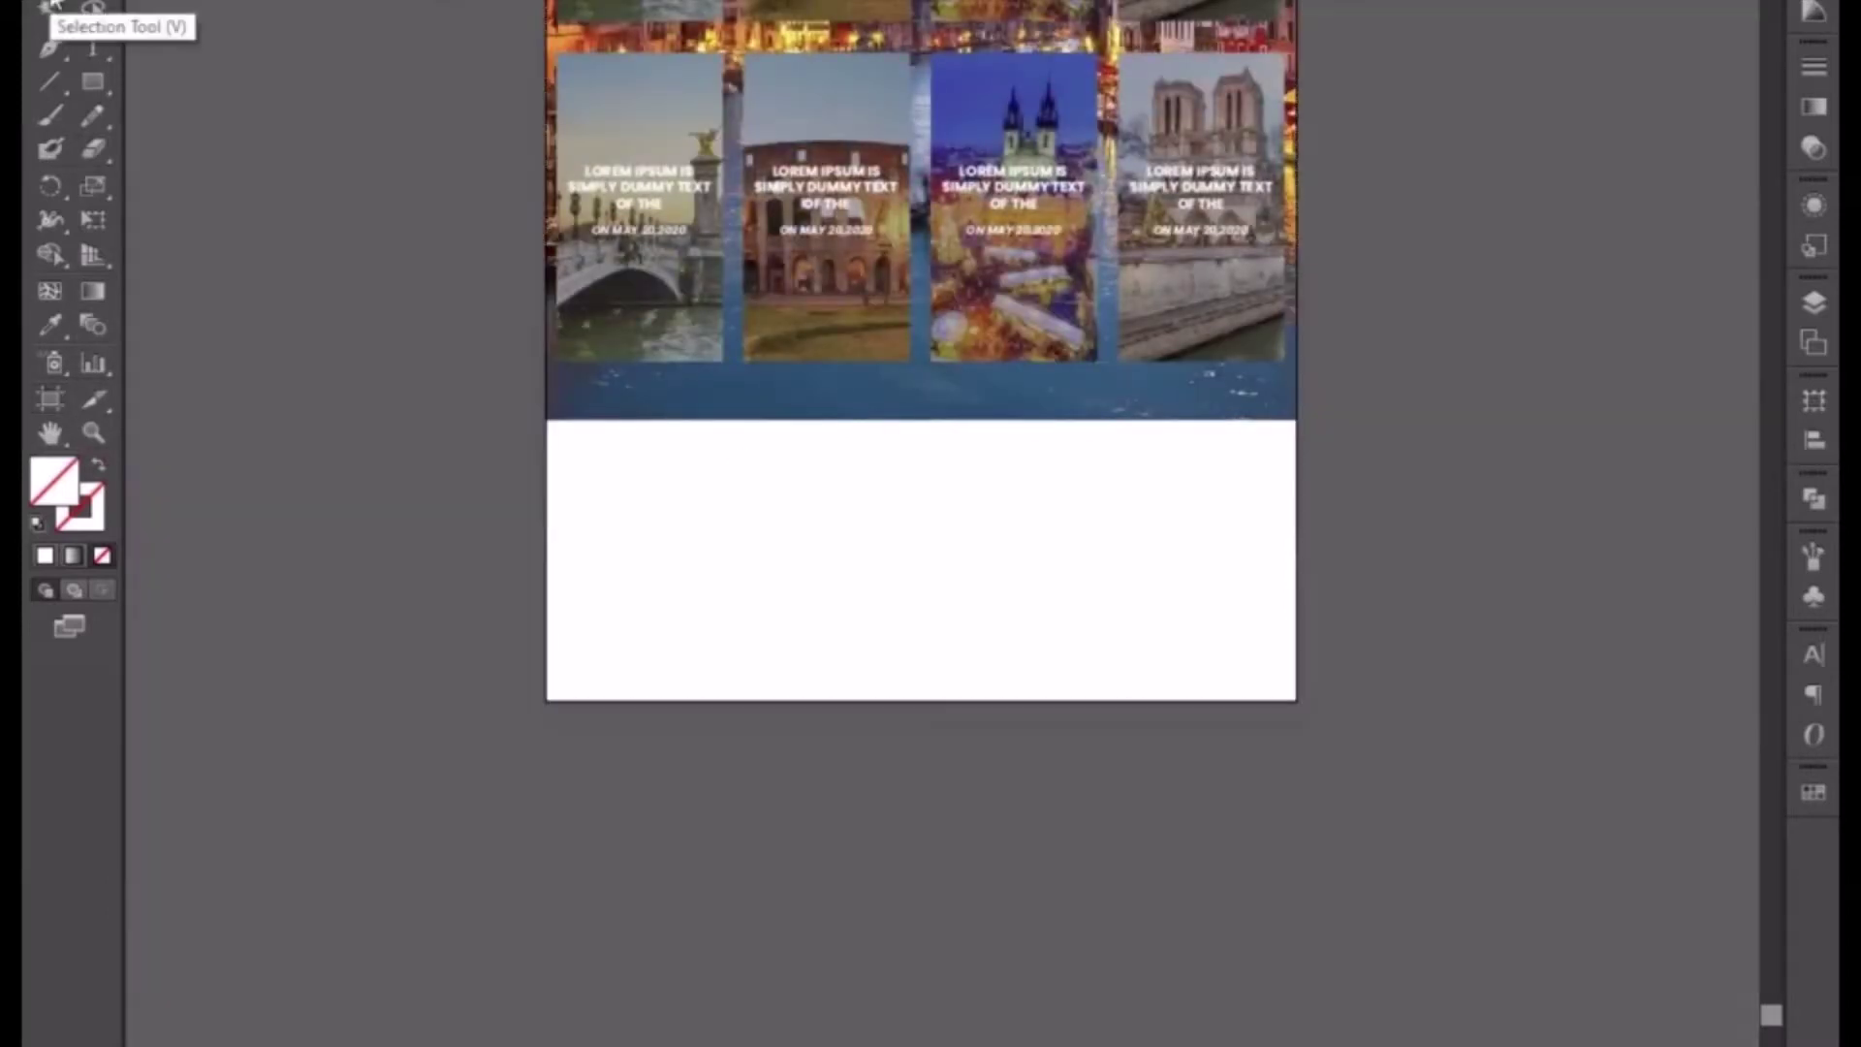
# - Draw a full-width rectangle over the blank area below the Venice background and fill it with the black sampled from the NEWS & UPDATE heading
pyautogui.click(101, 84)
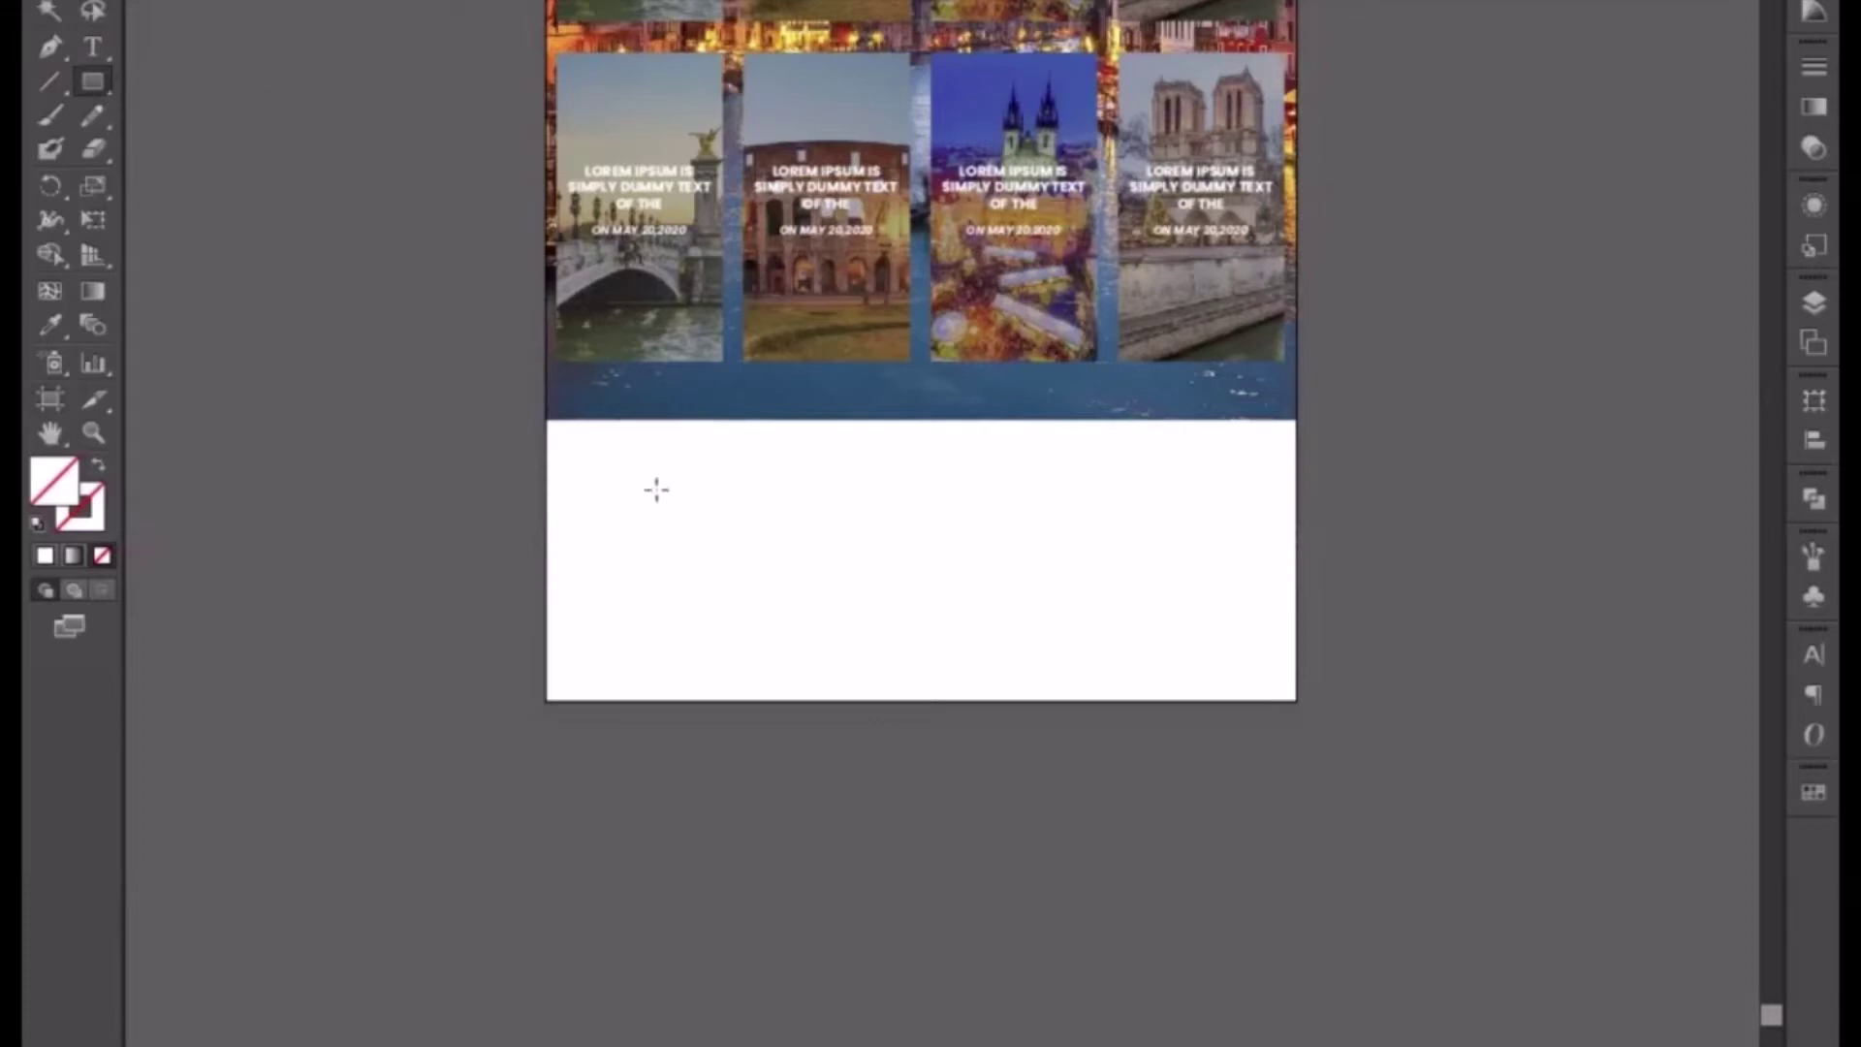
pyautogui.moveTo(544, 418)
pyautogui.mouseDown()
pyautogui.moveTo(785, 581)
pyautogui.moveTo(1297, 701)
pyautogui.mouseUp()
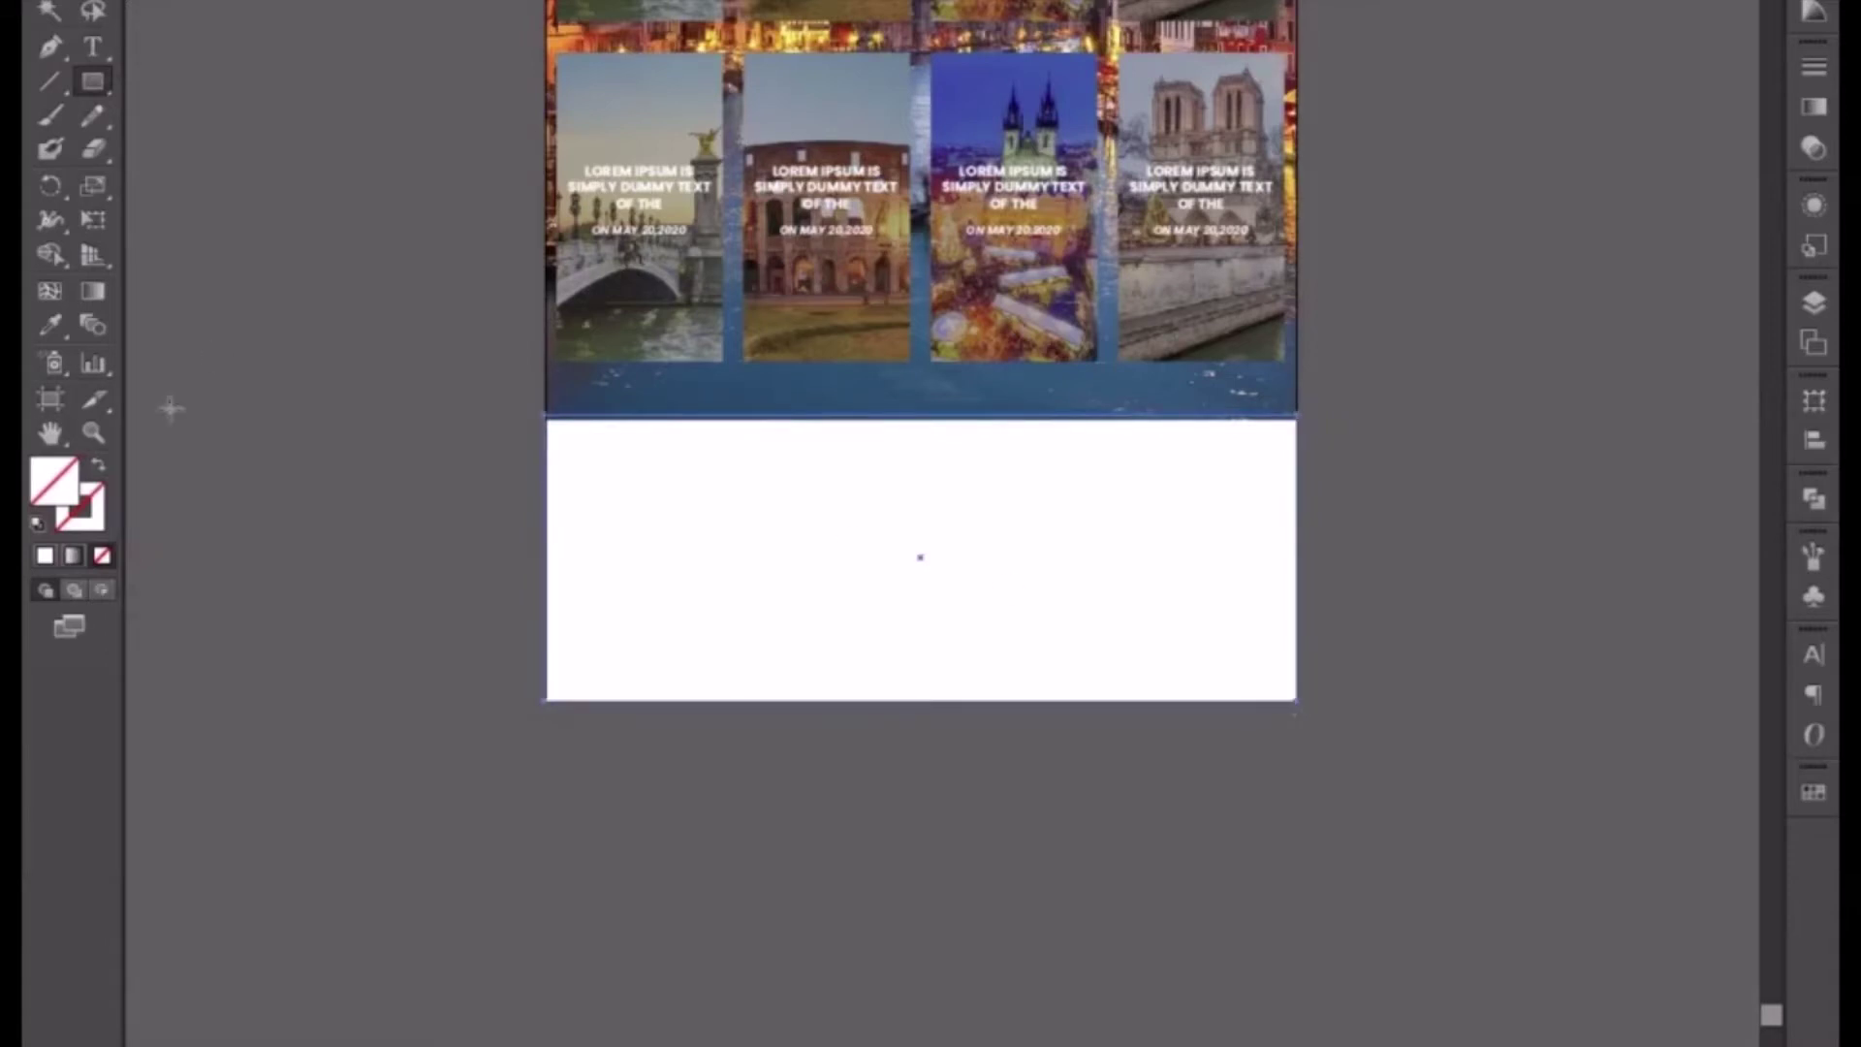
pyautogui.click(56, 322)
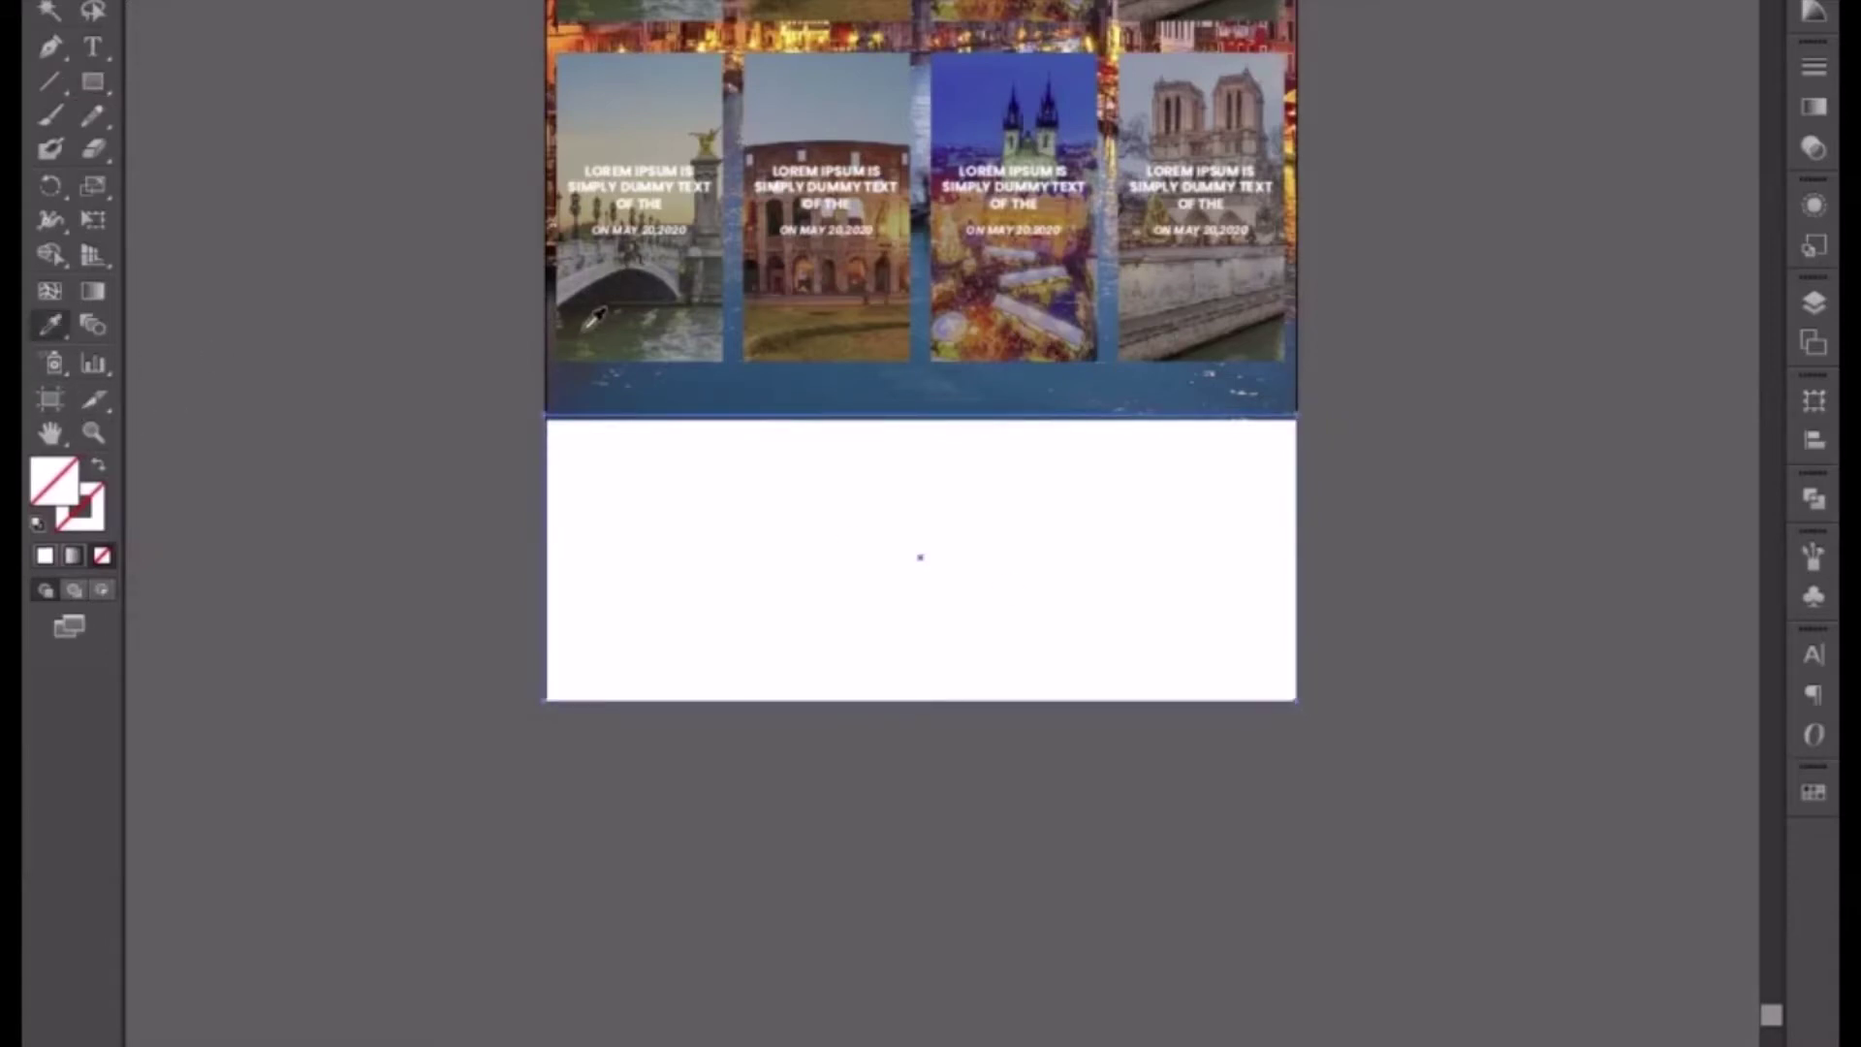
pyautogui.scroll(10, 963, 548)
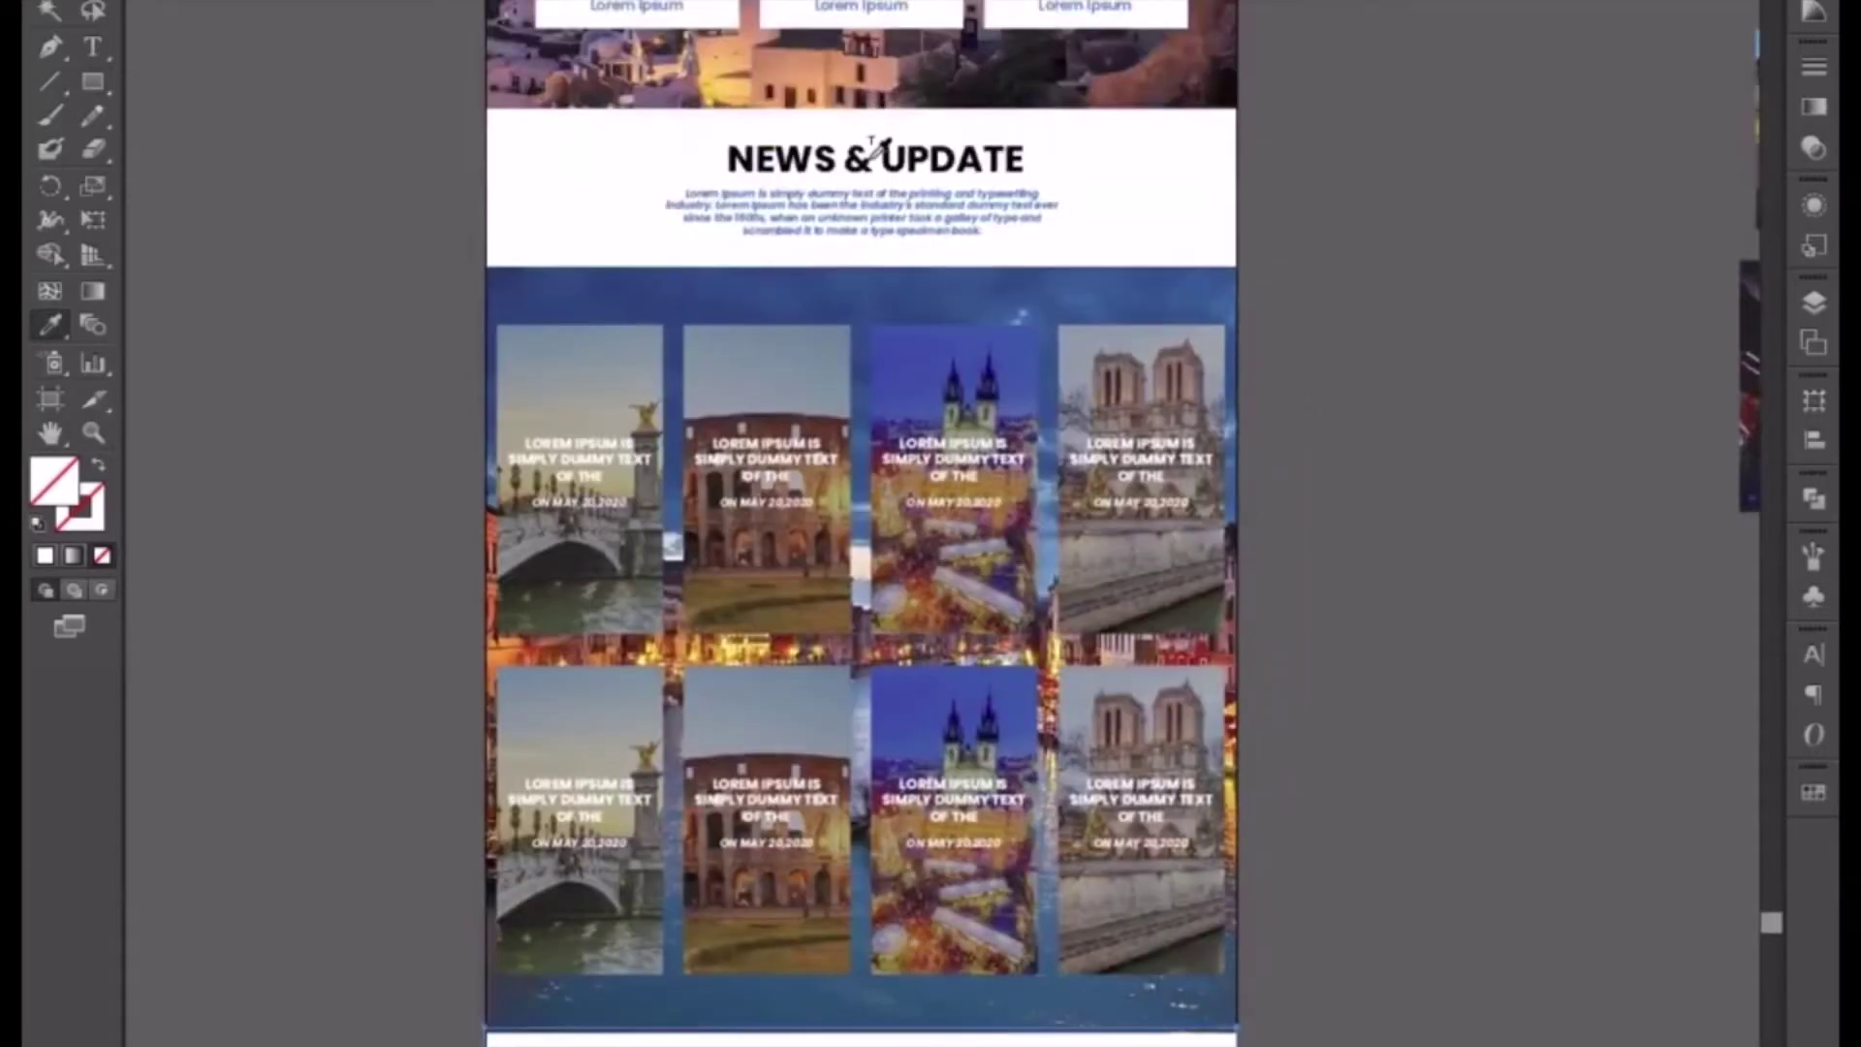
pyautogui.click(871, 152)
pyautogui.scroll(-10, 714, 635)
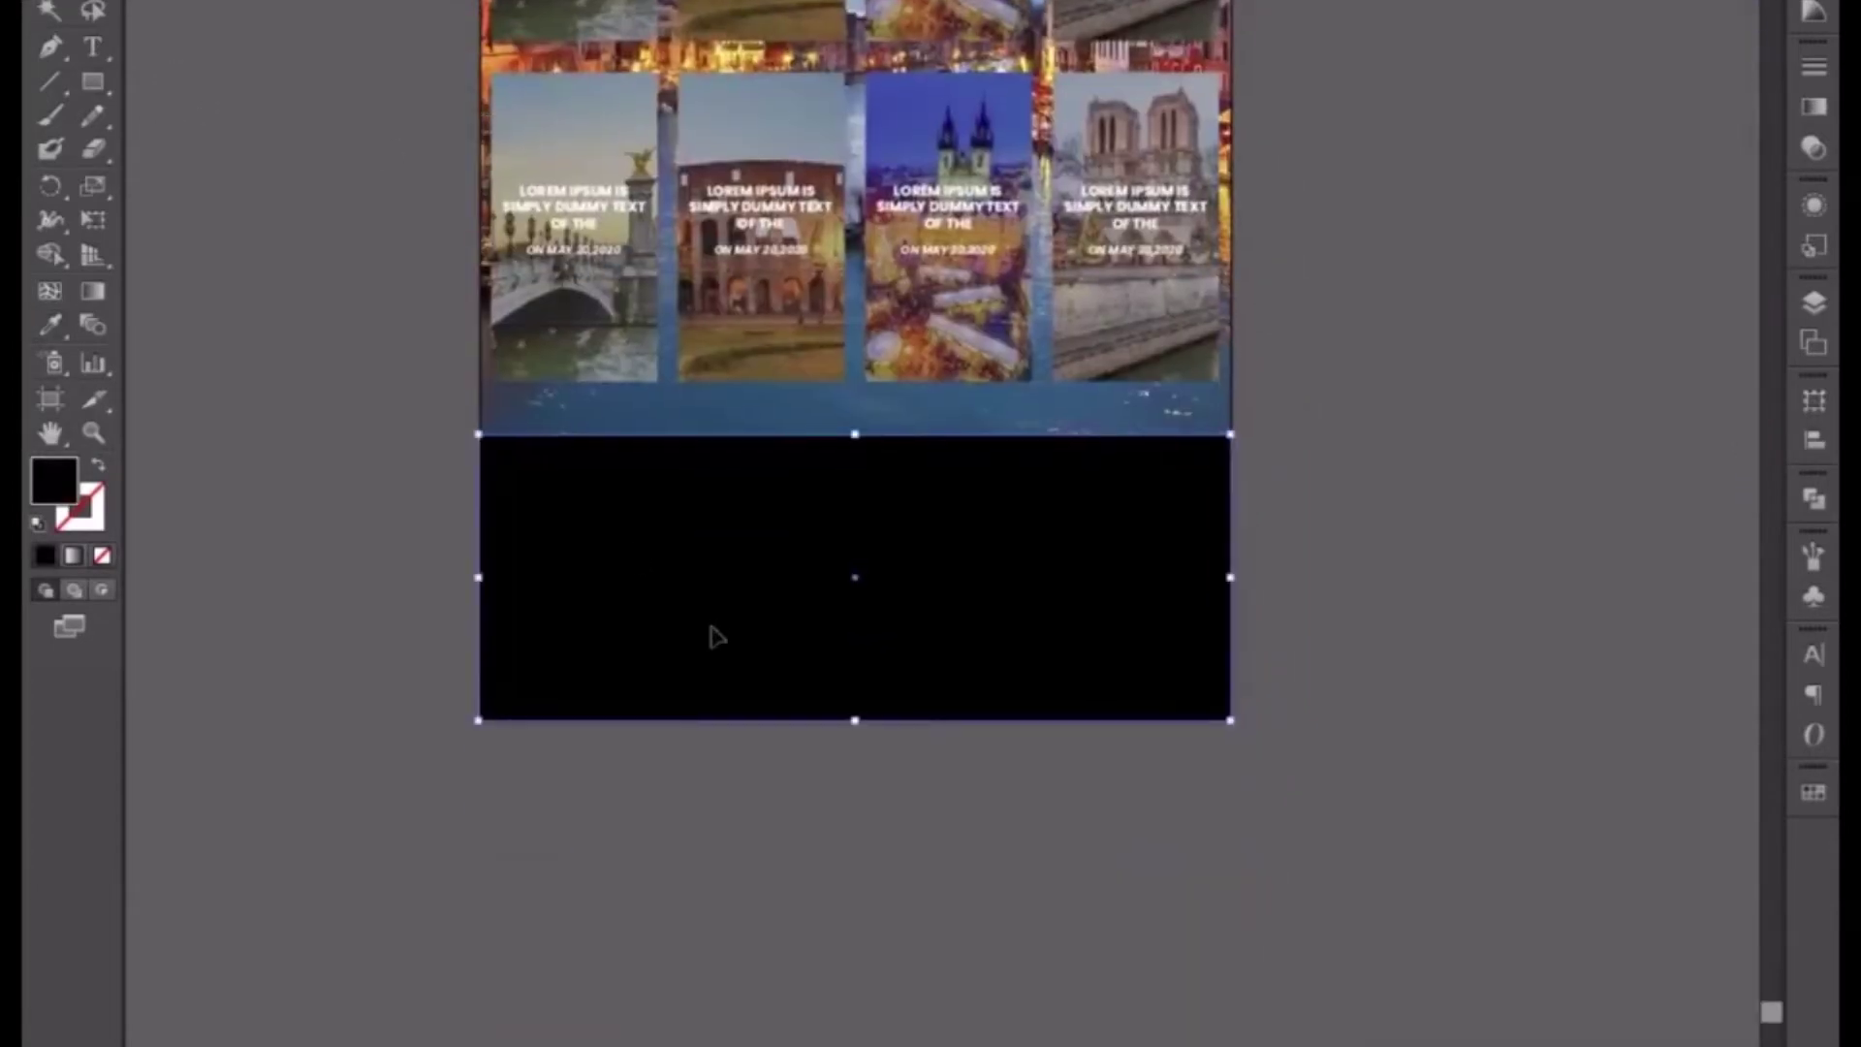
# - Send the black footer rectangle behind the Venice background in the stacking order
pyautogui.rightClick(714, 626)
pyautogui.moveTo(917, 1033)
pyautogui.click(1075, 1045)
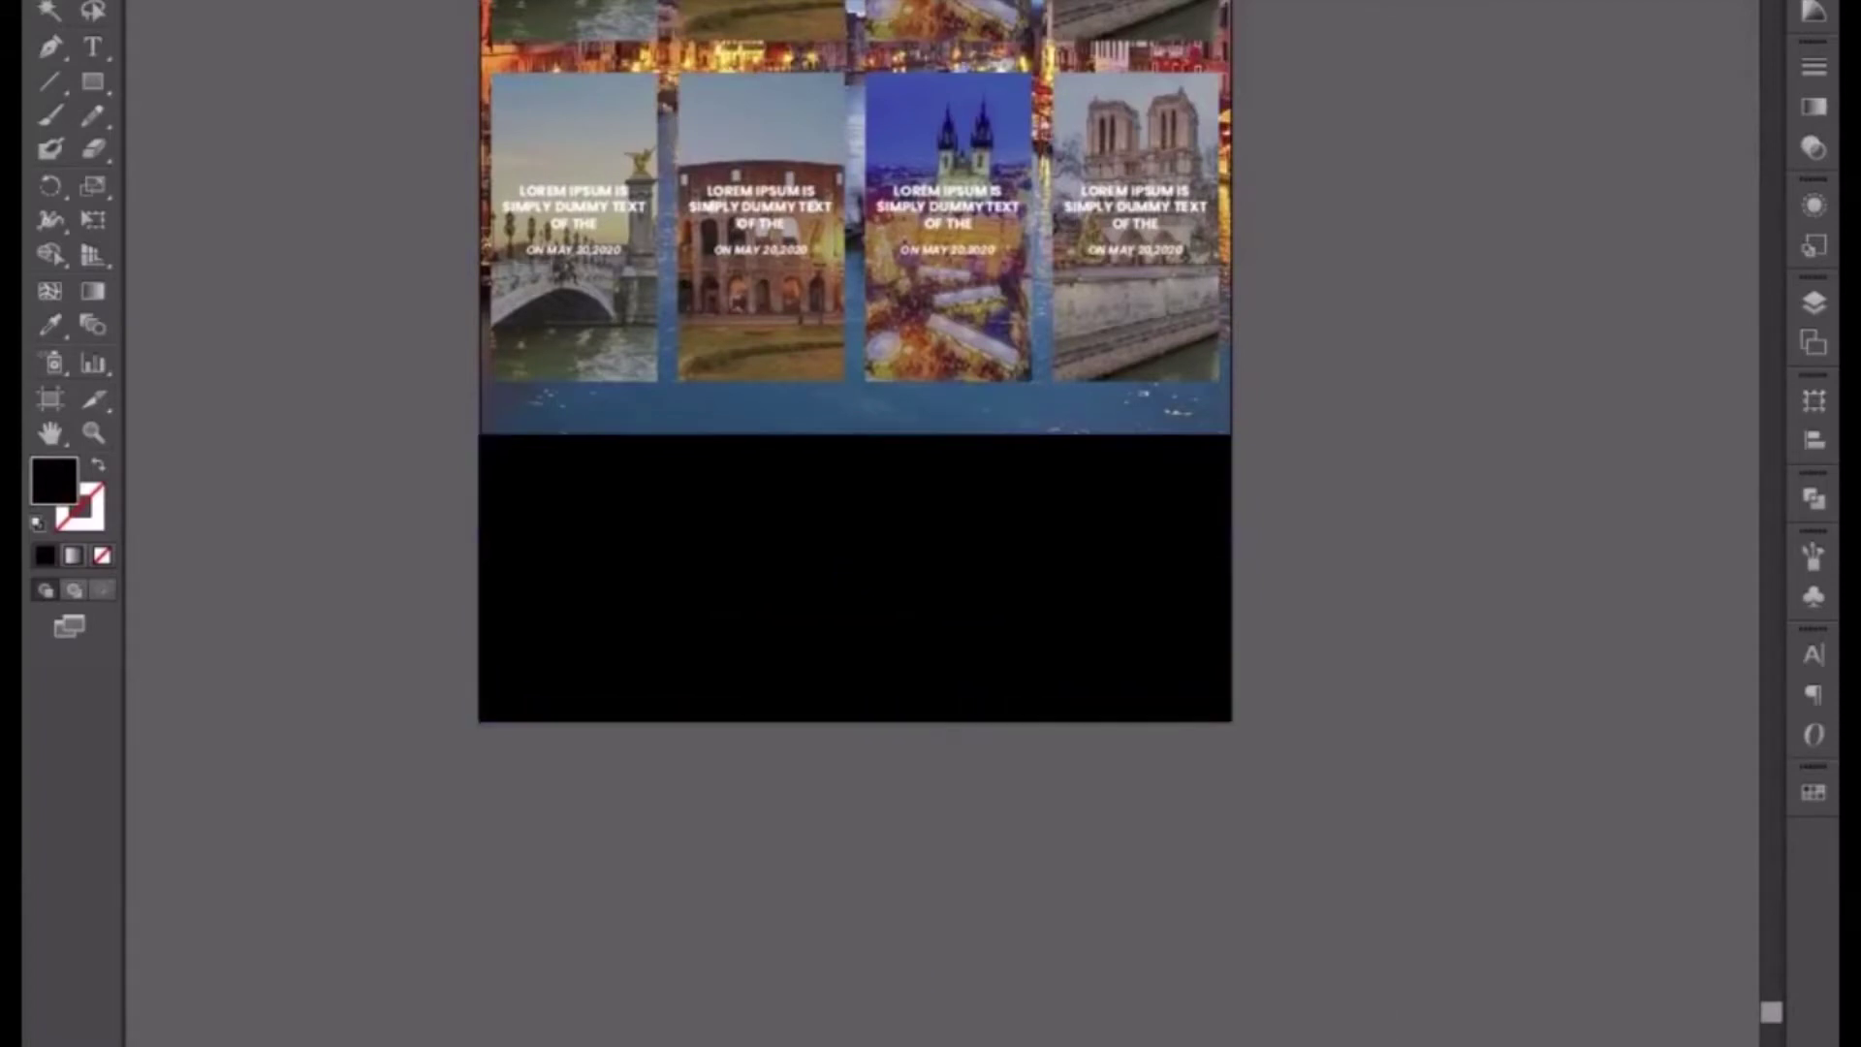
pyautogui.click(707, 570)
pyautogui.rightClick(709, 571)
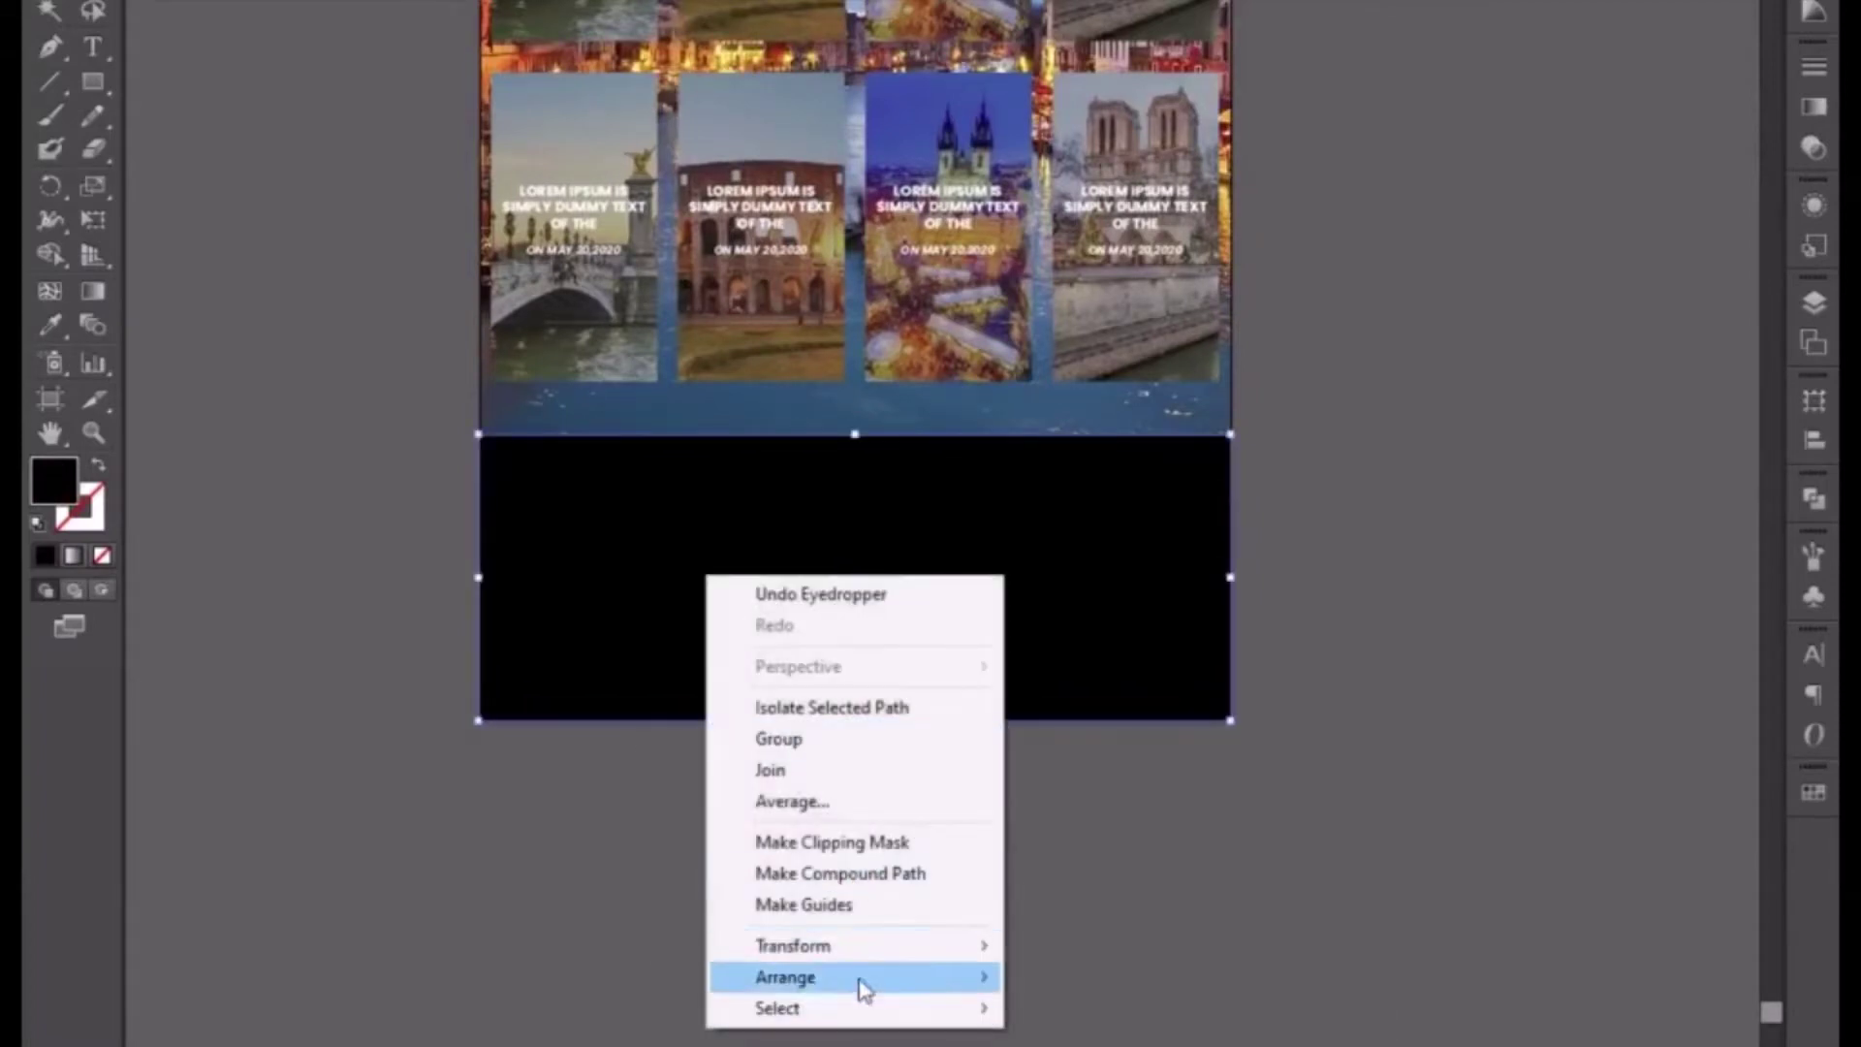
pyautogui.moveTo(864, 979)
pyautogui.click(1114, 1037)
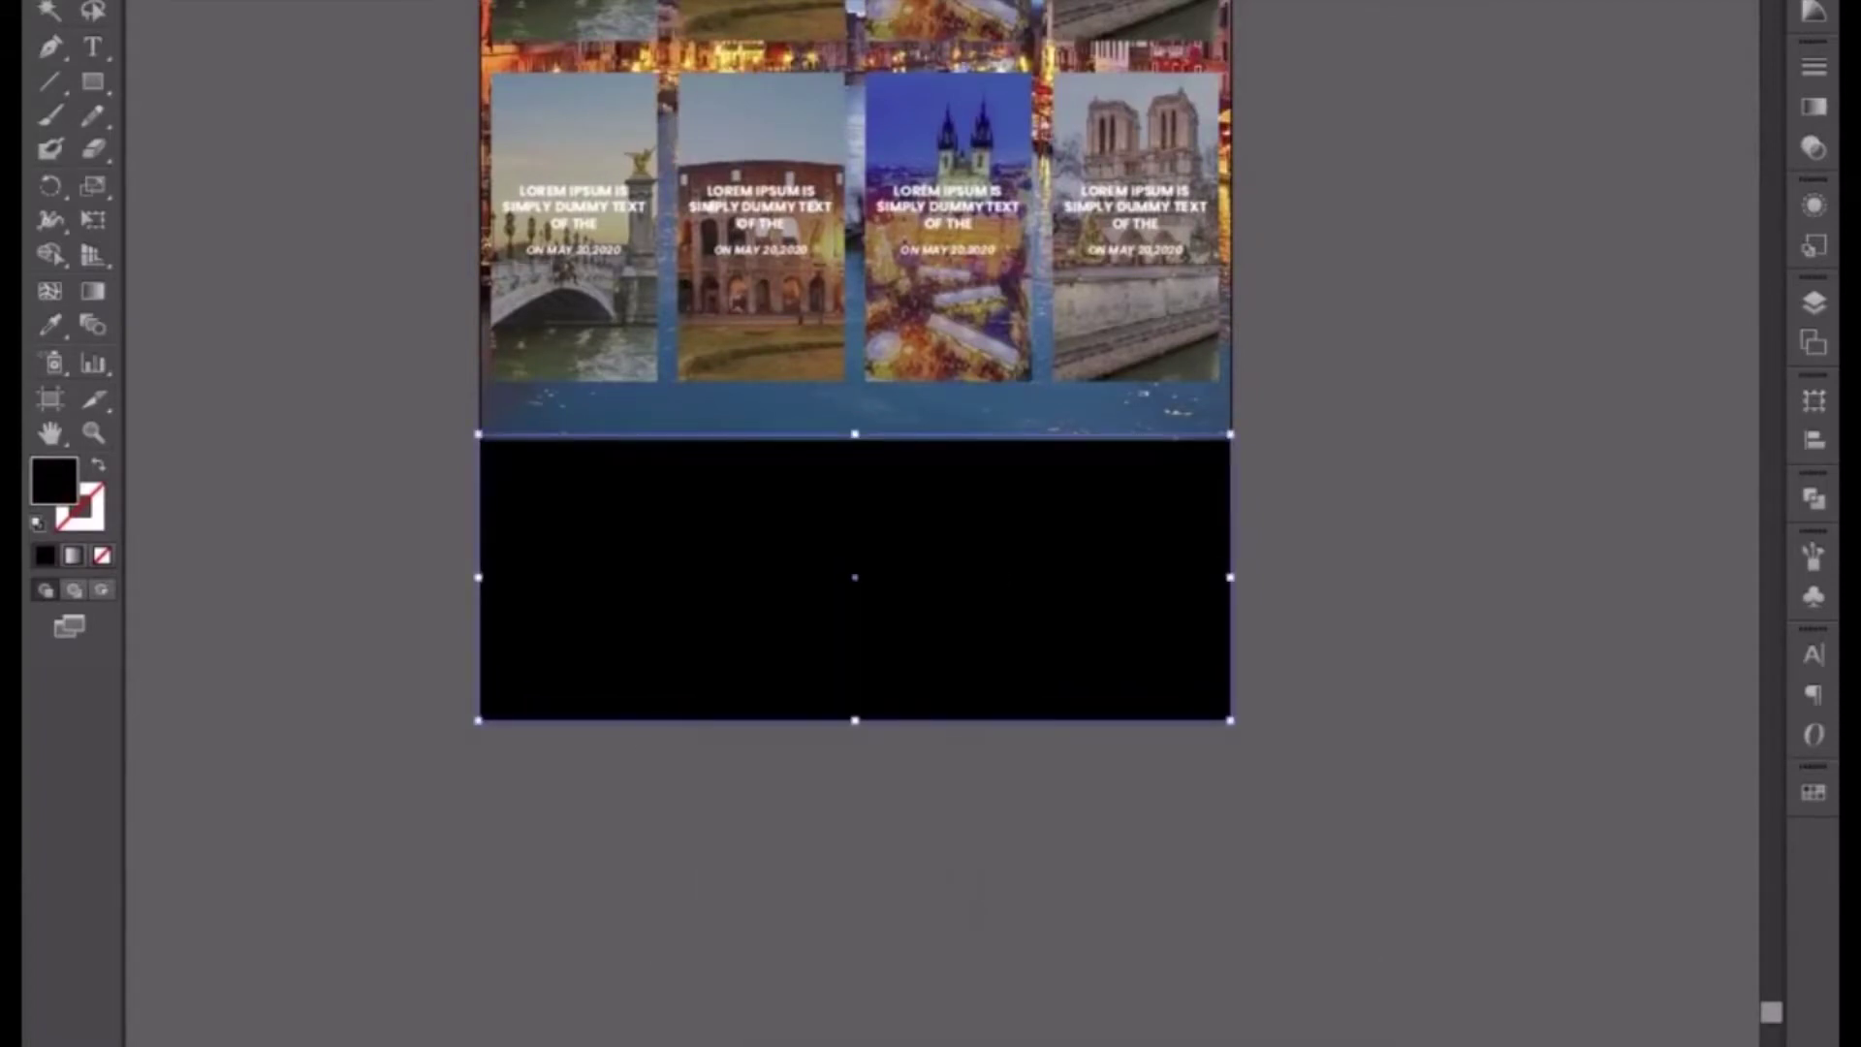
pyautogui.click(1394, 640)
# - Bring the white Travel Agency logo from the Paris header down the page onto the sunset photo of the BEST OFFERS card section
pyautogui.moveTo(1346, 410); pyautogui.dragTo(1287, 861)
pyautogui.scroll(15, 1289, 401)
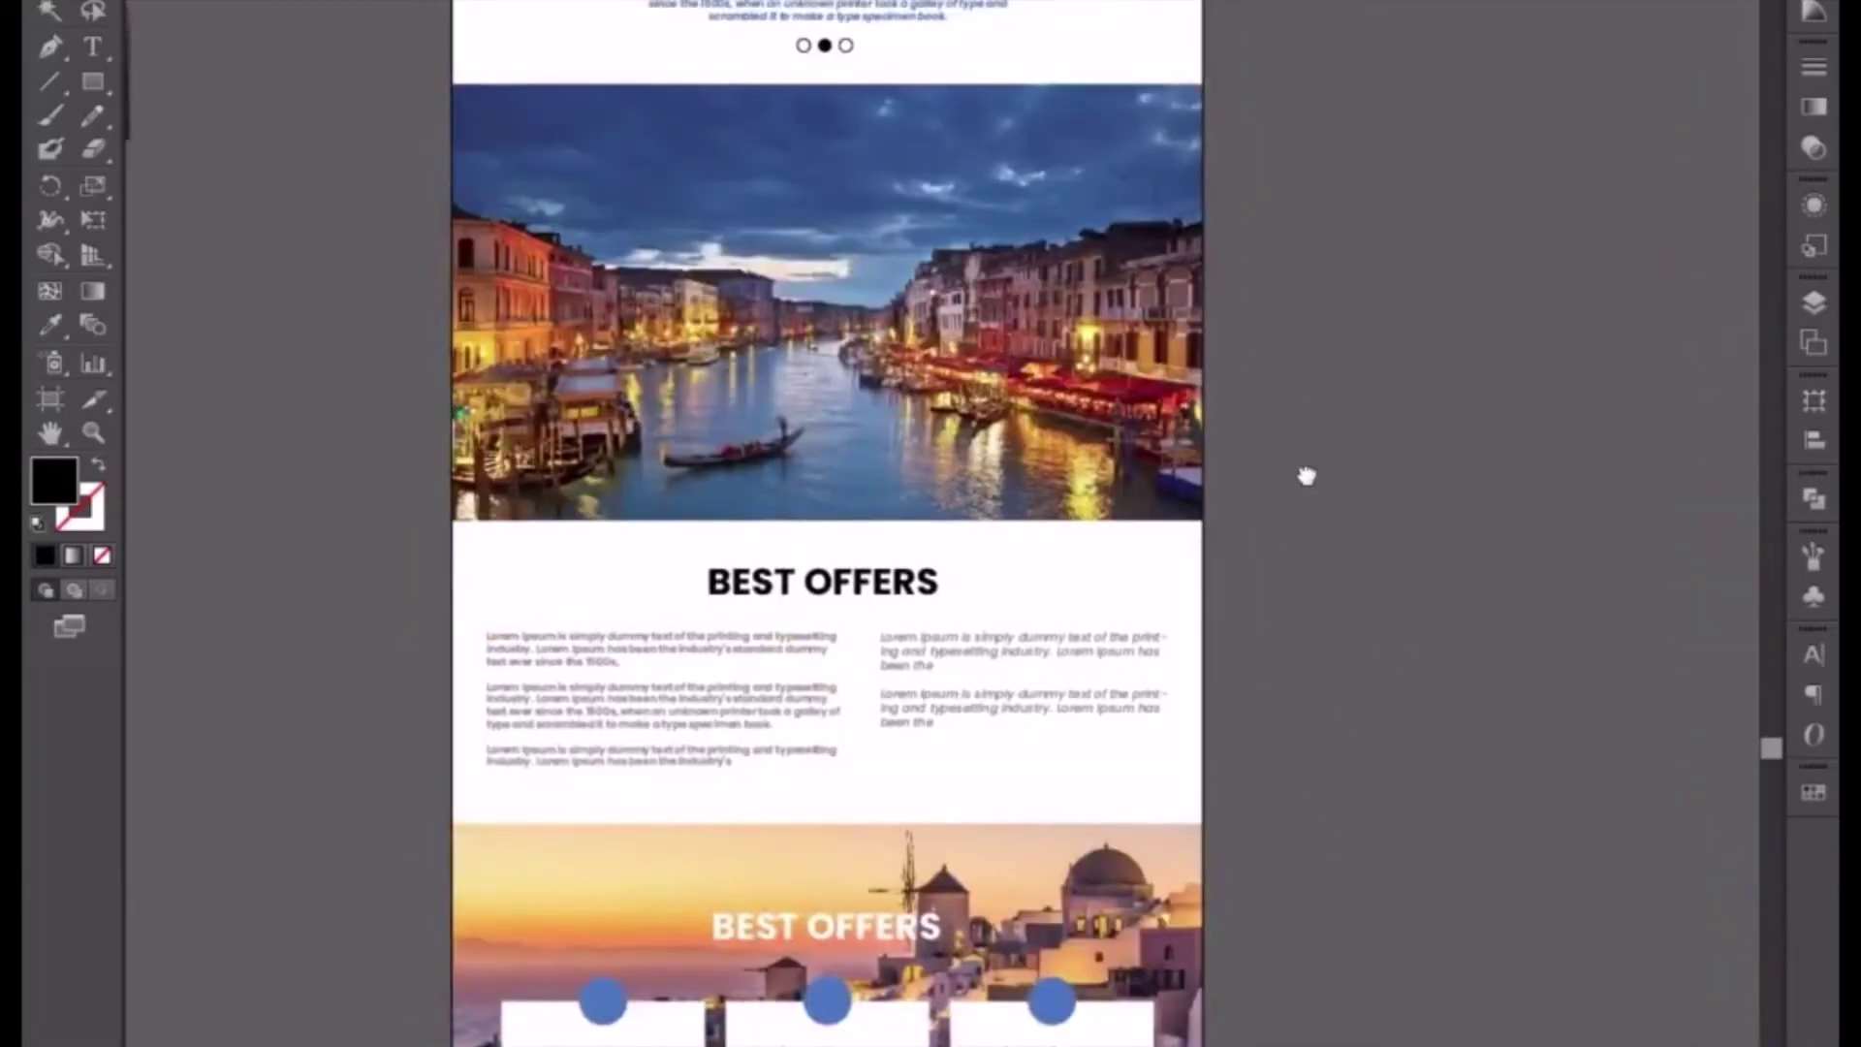
pyautogui.moveTo(1307, 476); pyautogui.dragTo(1330, 712)
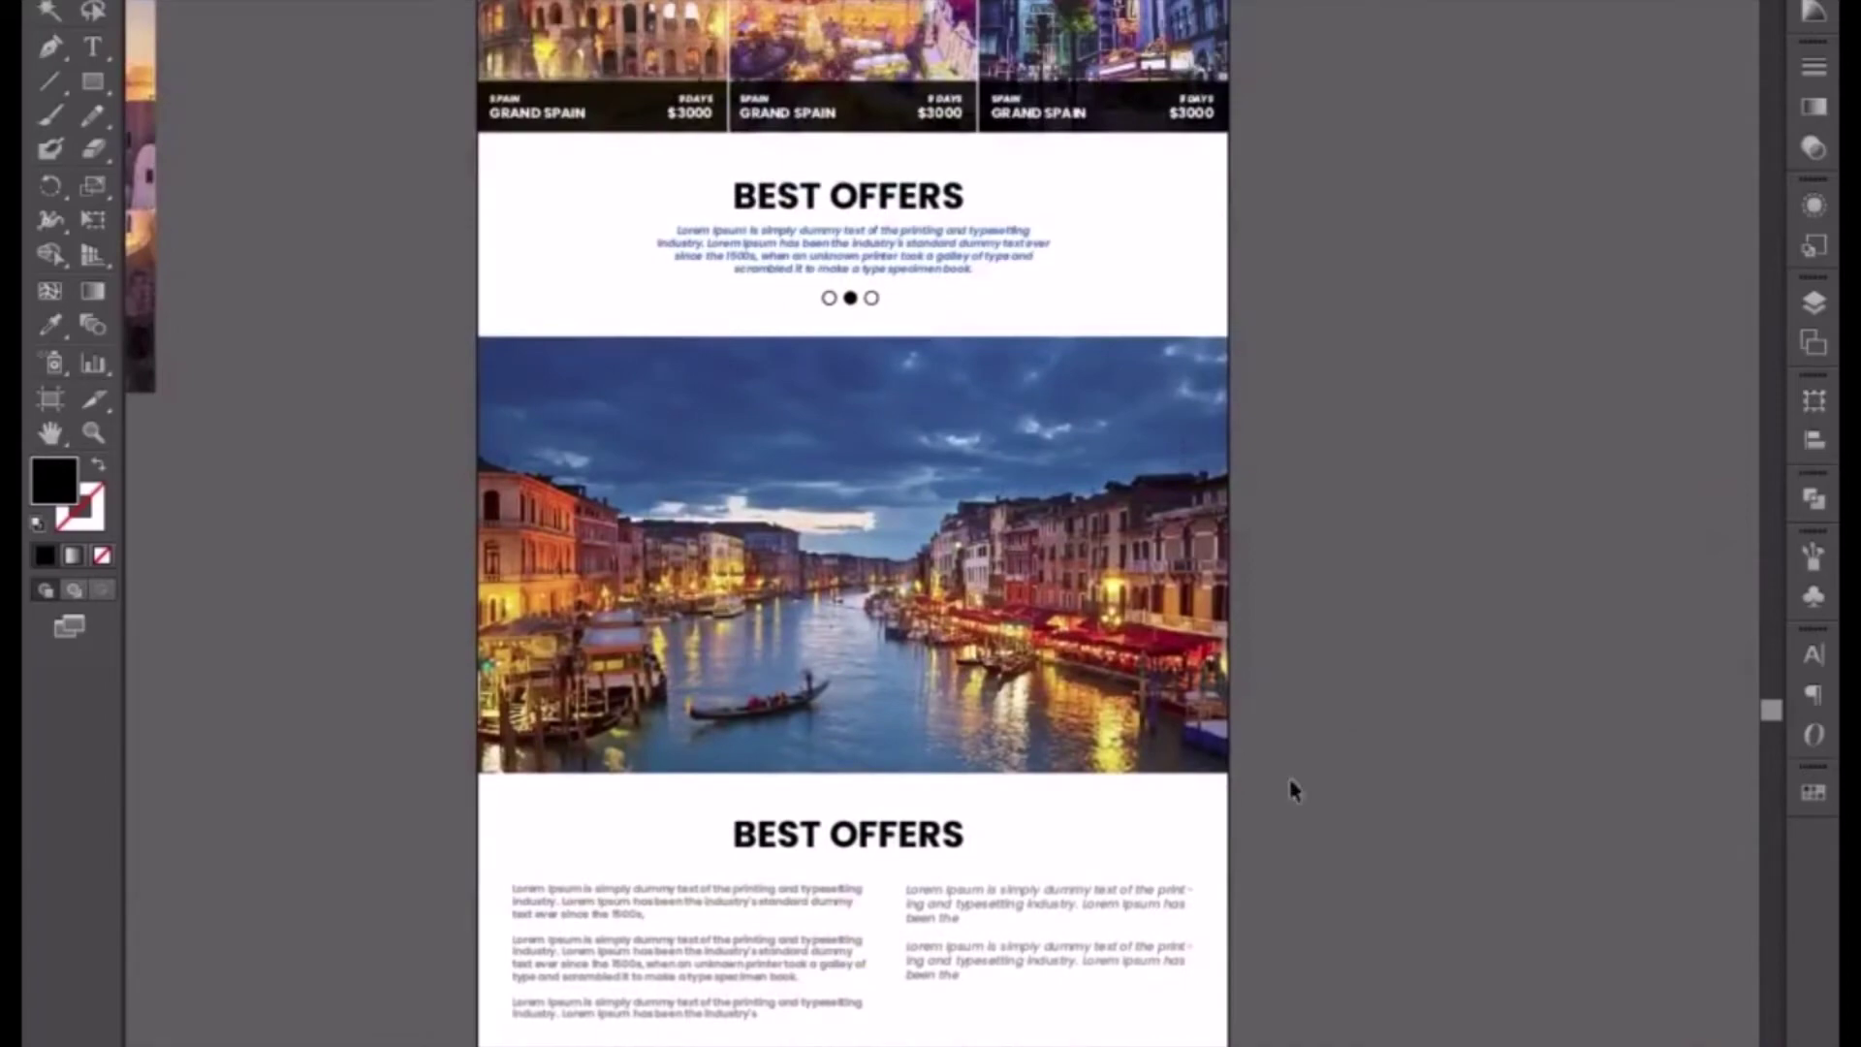
pyautogui.scroll(6, 850, 567)
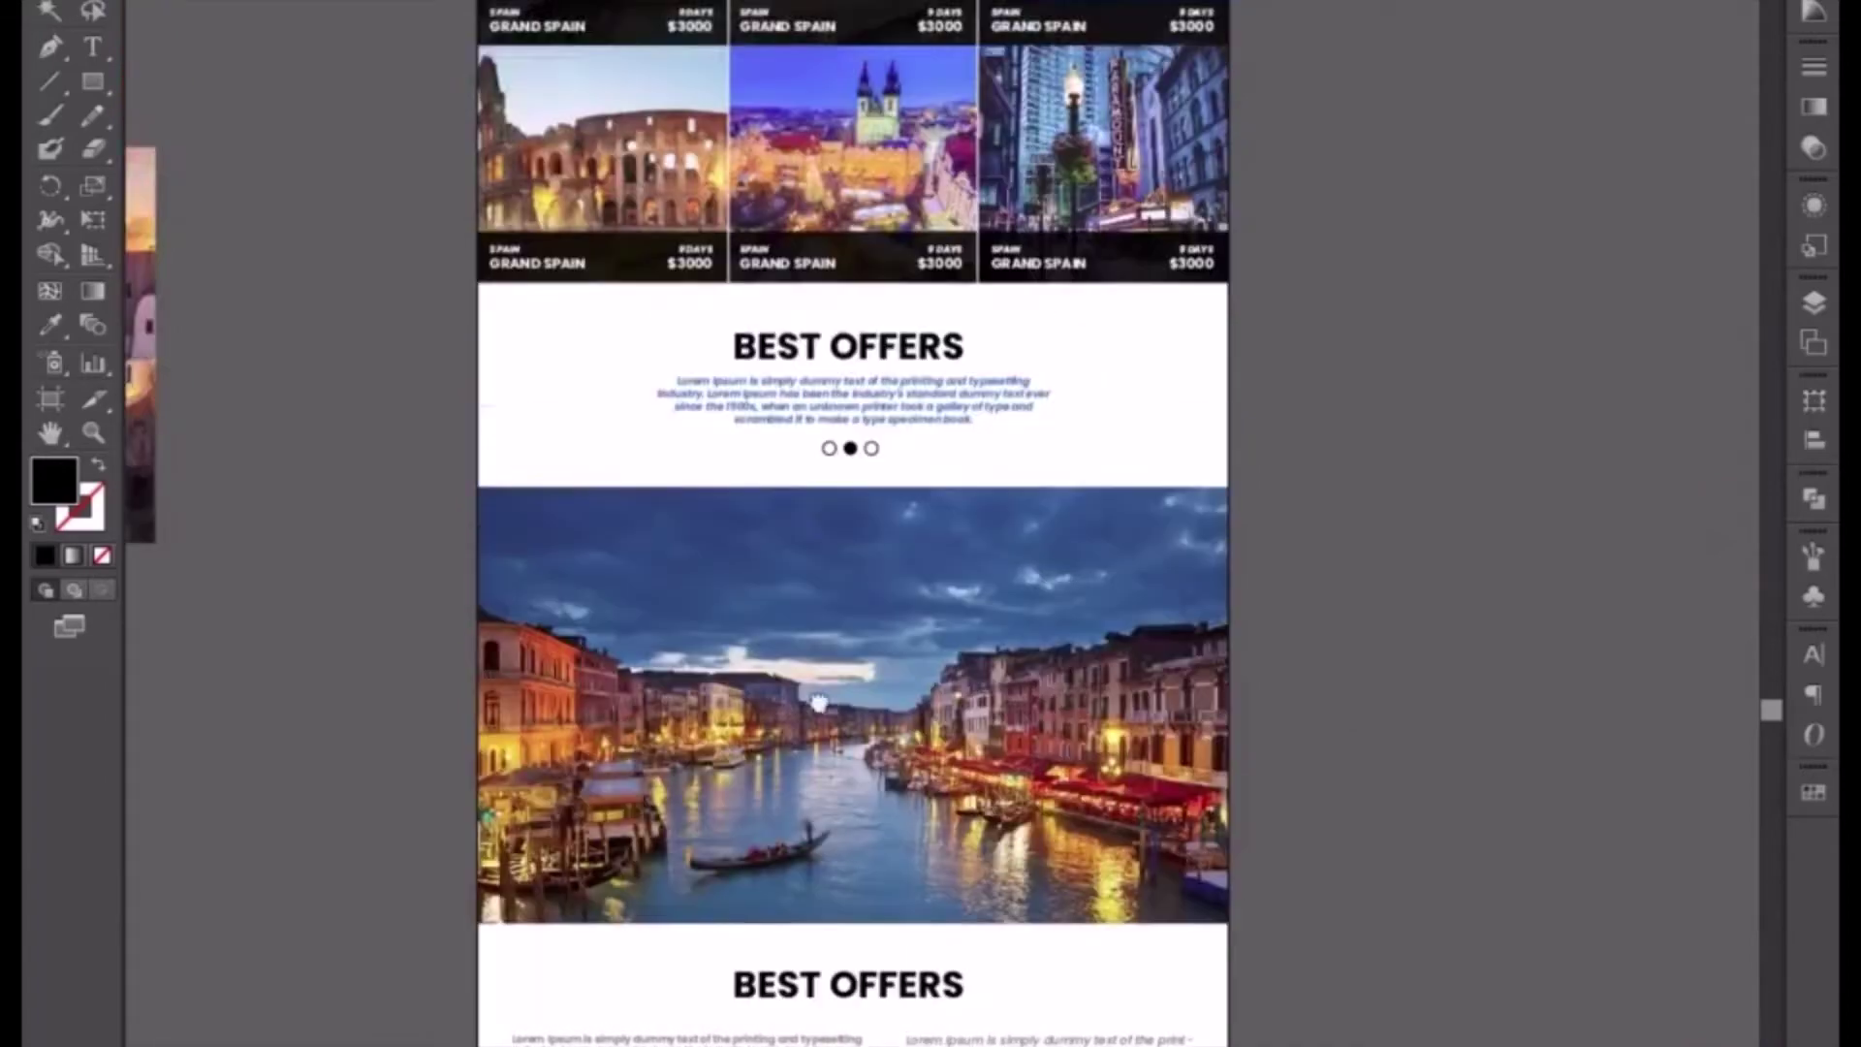
pyautogui.scroll(7, 801, 562)
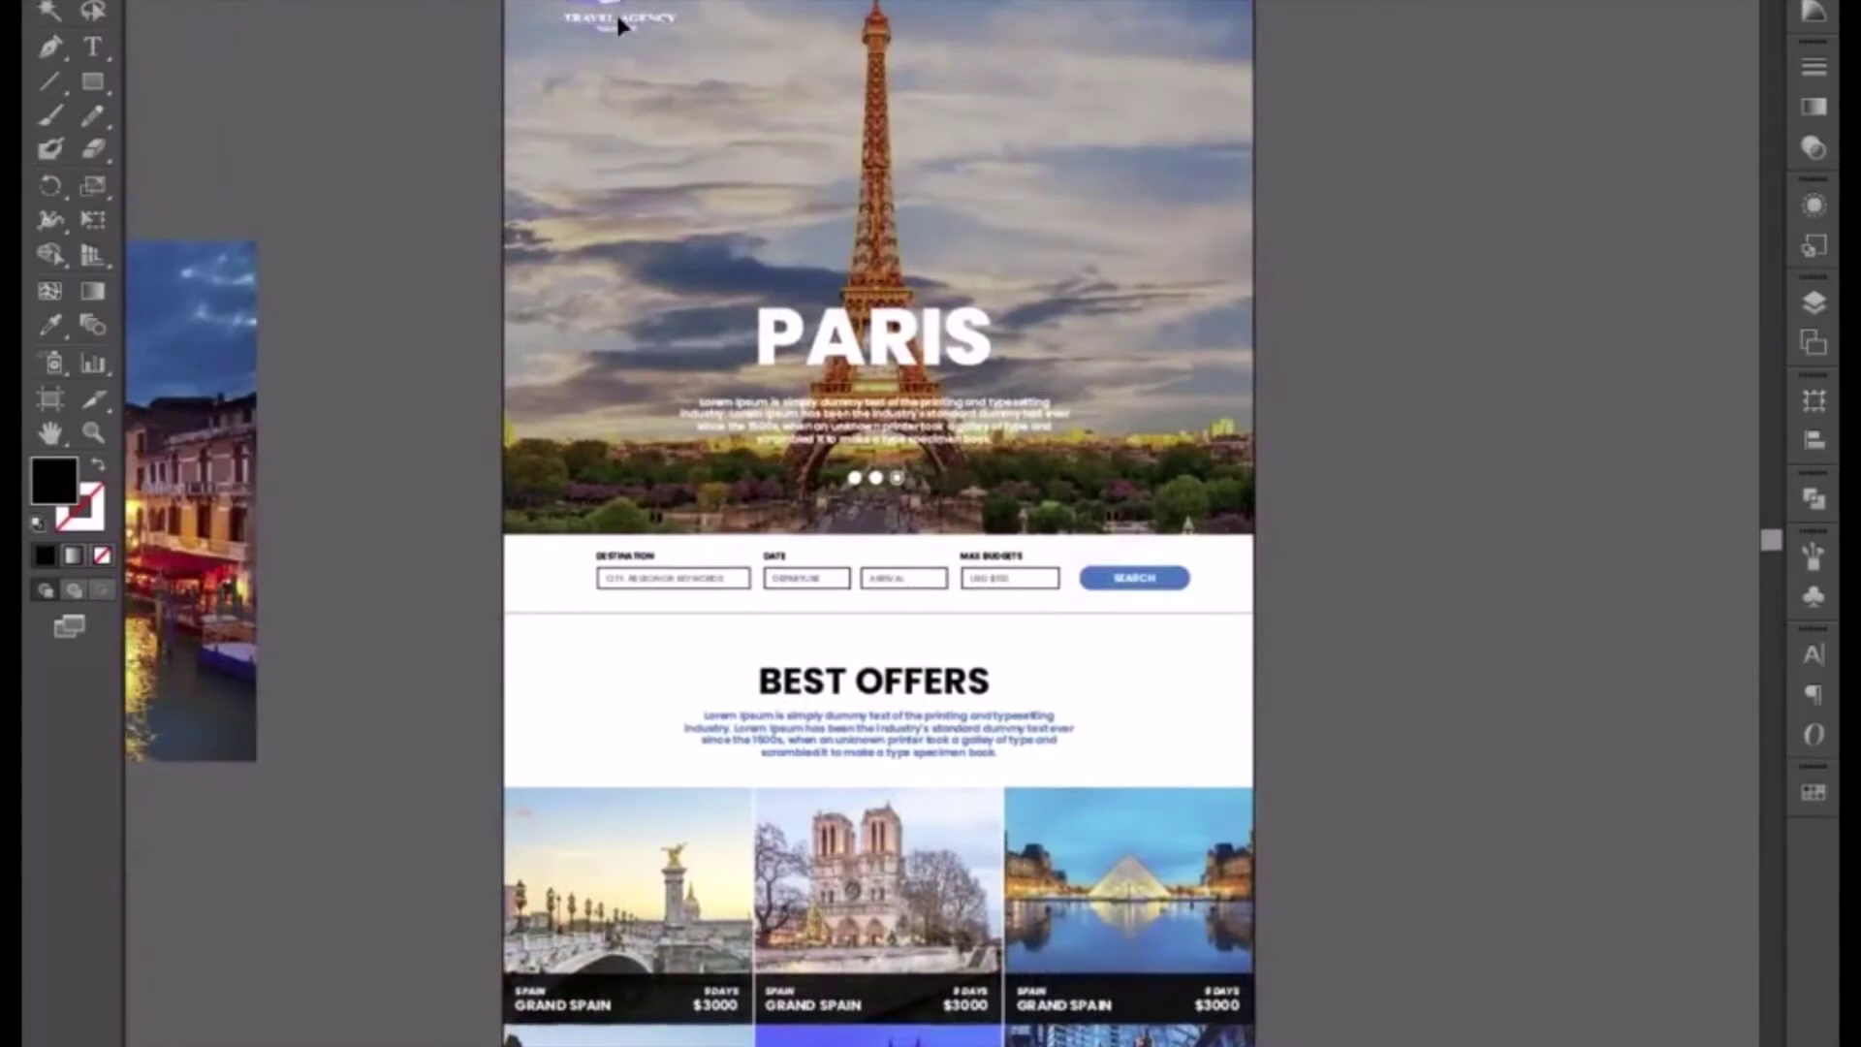
pyautogui.click(628, 17)
pyautogui.moveTo(632, 19); pyautogui.dragTo(632, 750)
pyautogui.scroll(-8, 712, 814)
pyautogui.hscroll(-1, 712, 814)
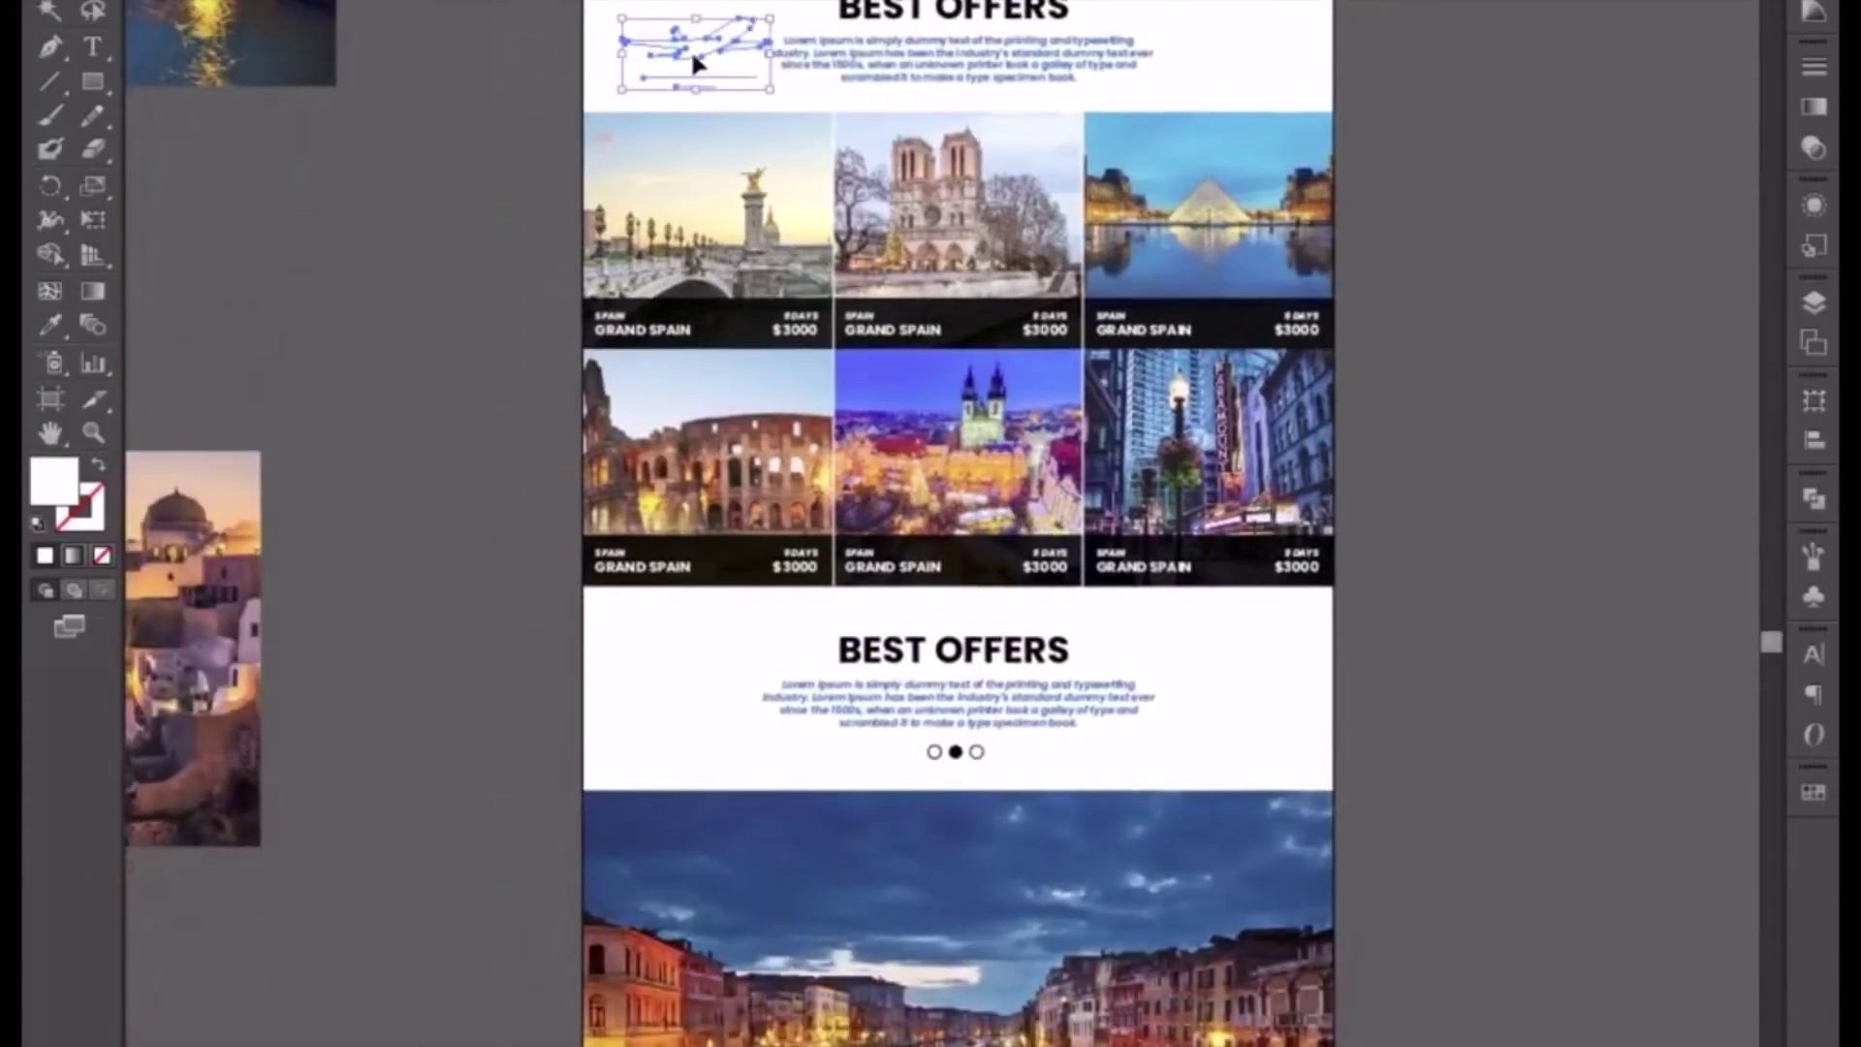
pyautogui.moveTo(692, 56); pyautogui.dragTo(680, 699)
pyautogui.moveTo(707, 763); pyautogui.dragTo(726, 996)
pyautogui.moveTo(725, 762); pyautogui.dragTo(734, 649)
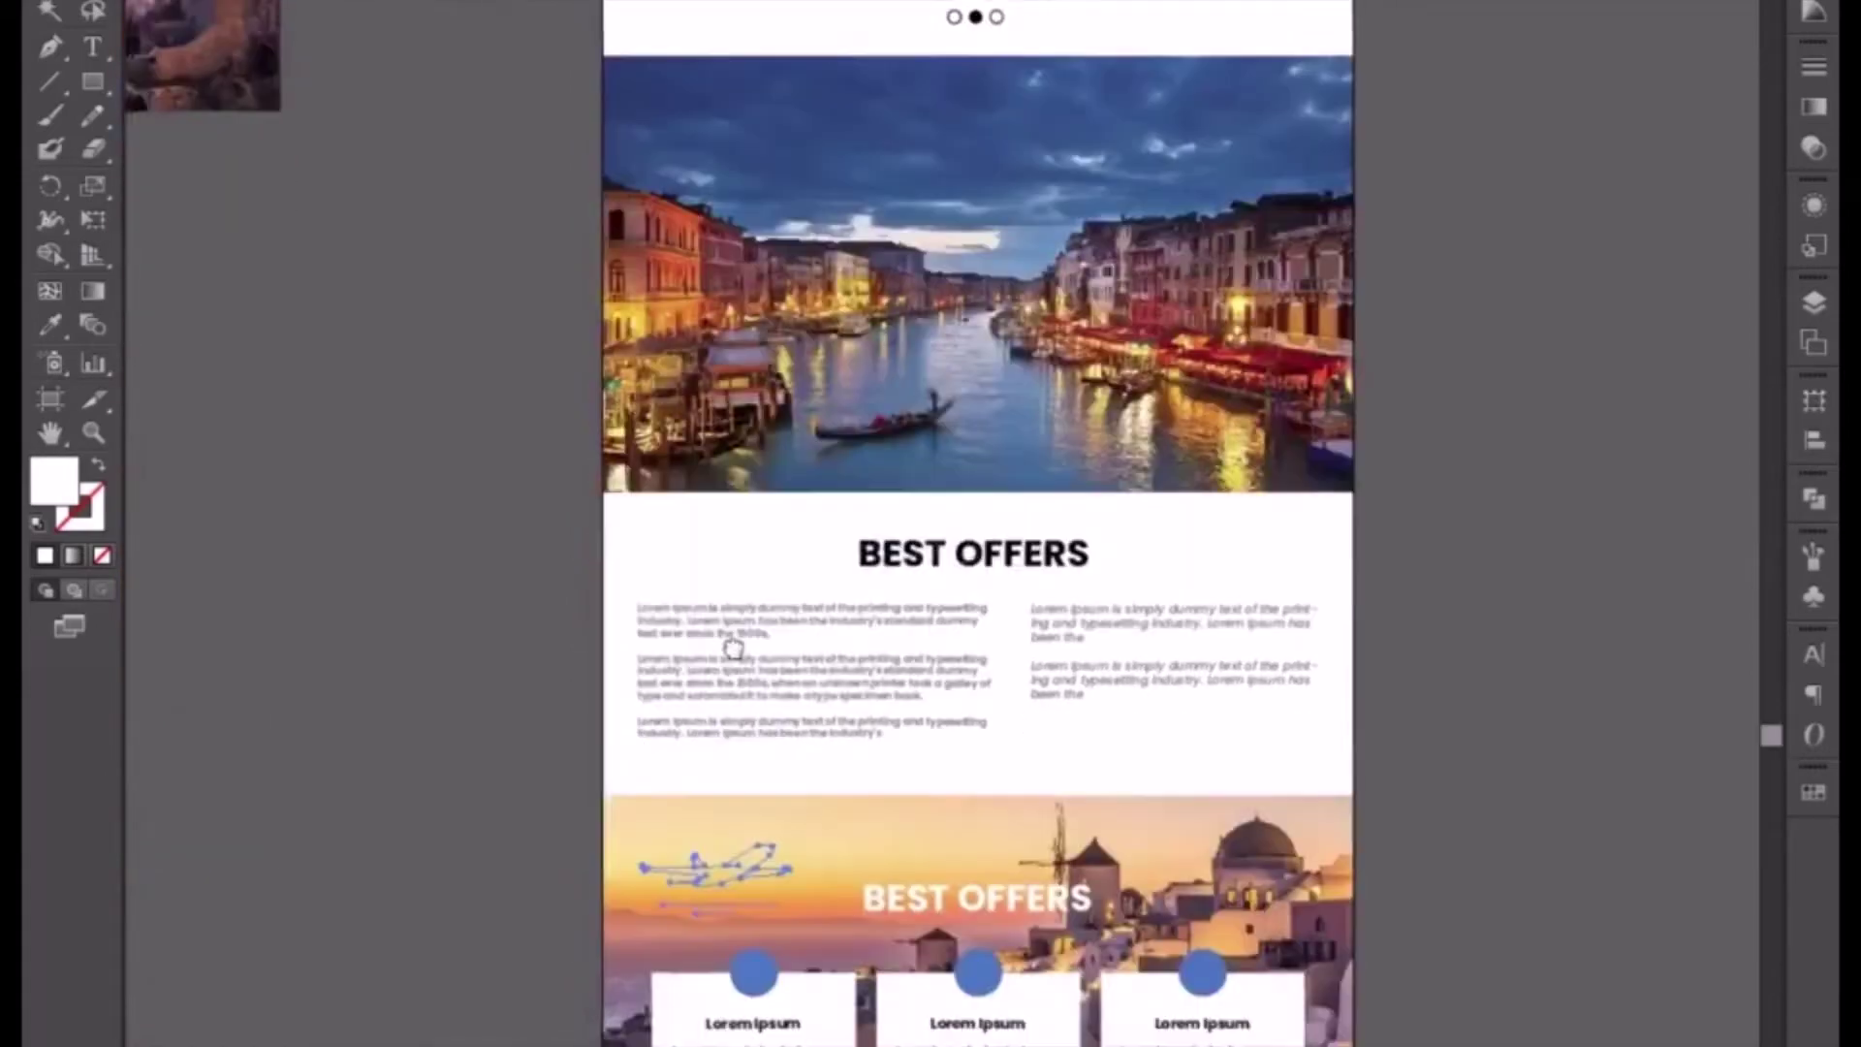
# - Arrange the Travel Agency logo in front of the sunset photo
pyautogui.scroll(-6, 732, 581)
pyautogui.rightClick(731, 363)
pyautogui.moveTo(832, 603)
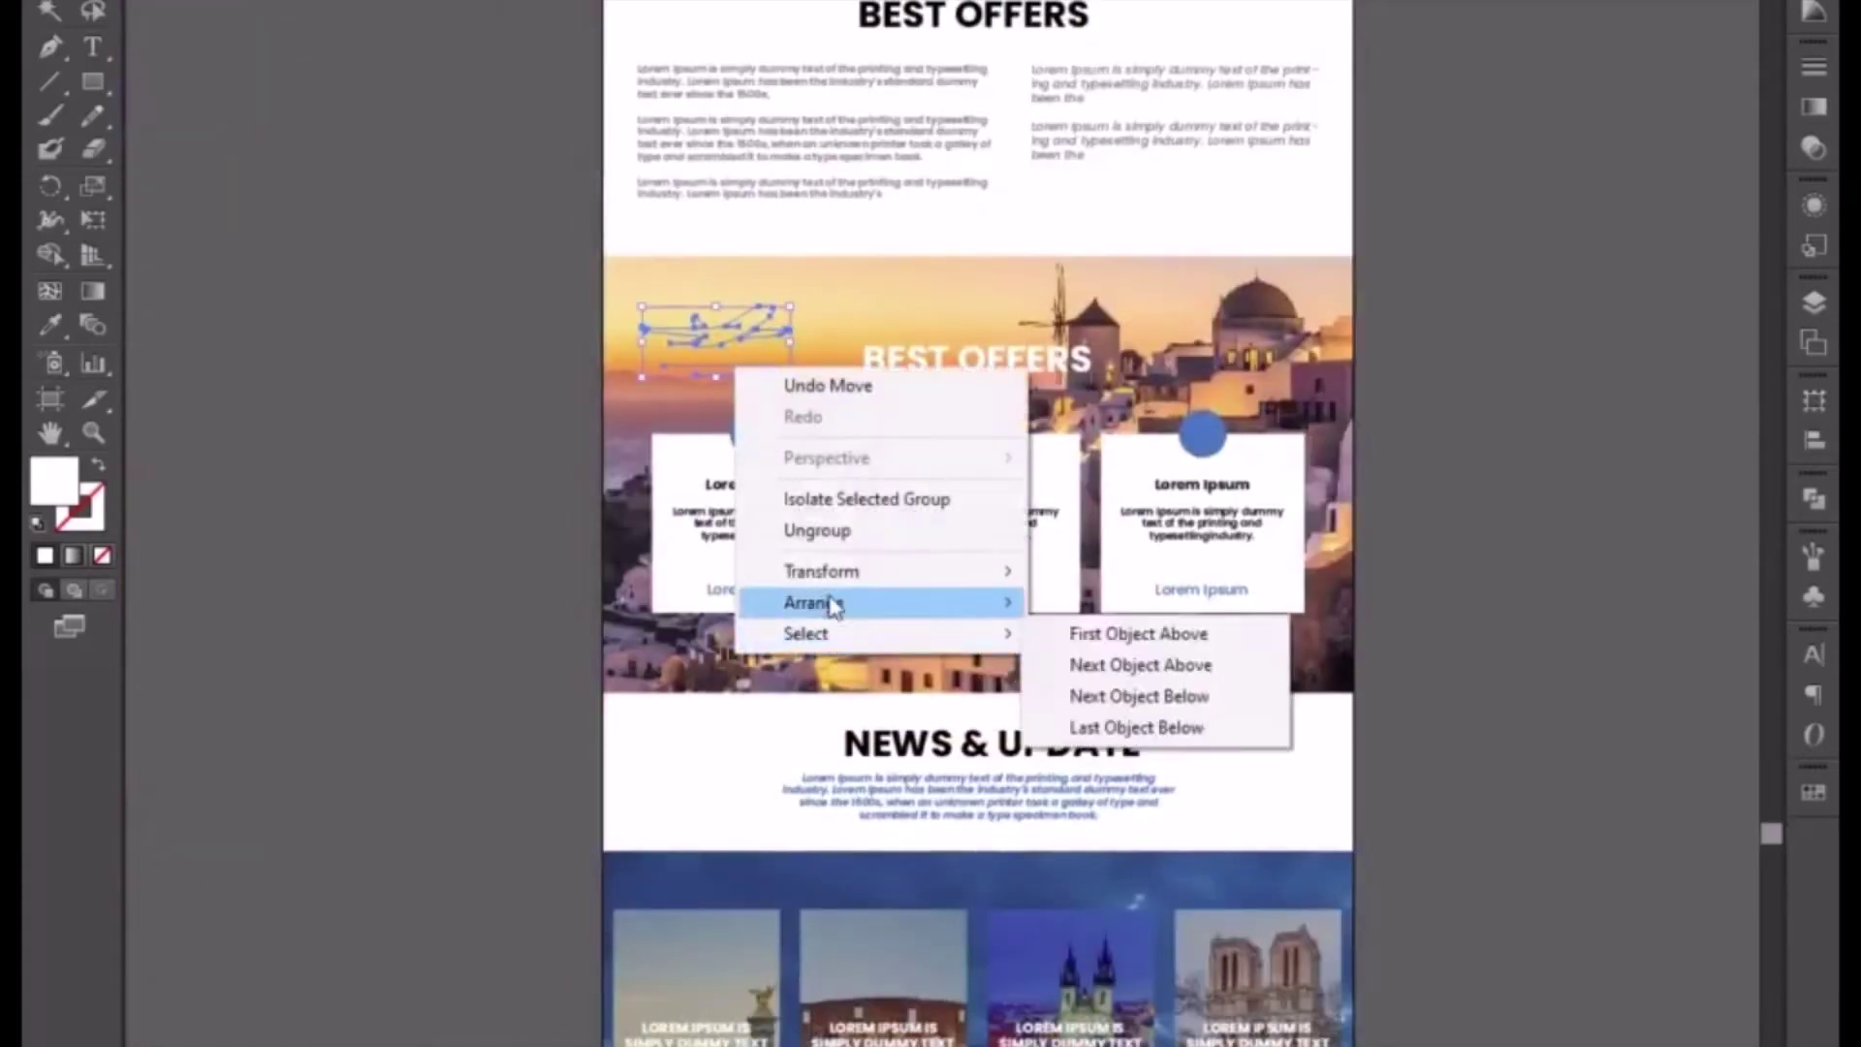
pyautogui.click(1082, 604)
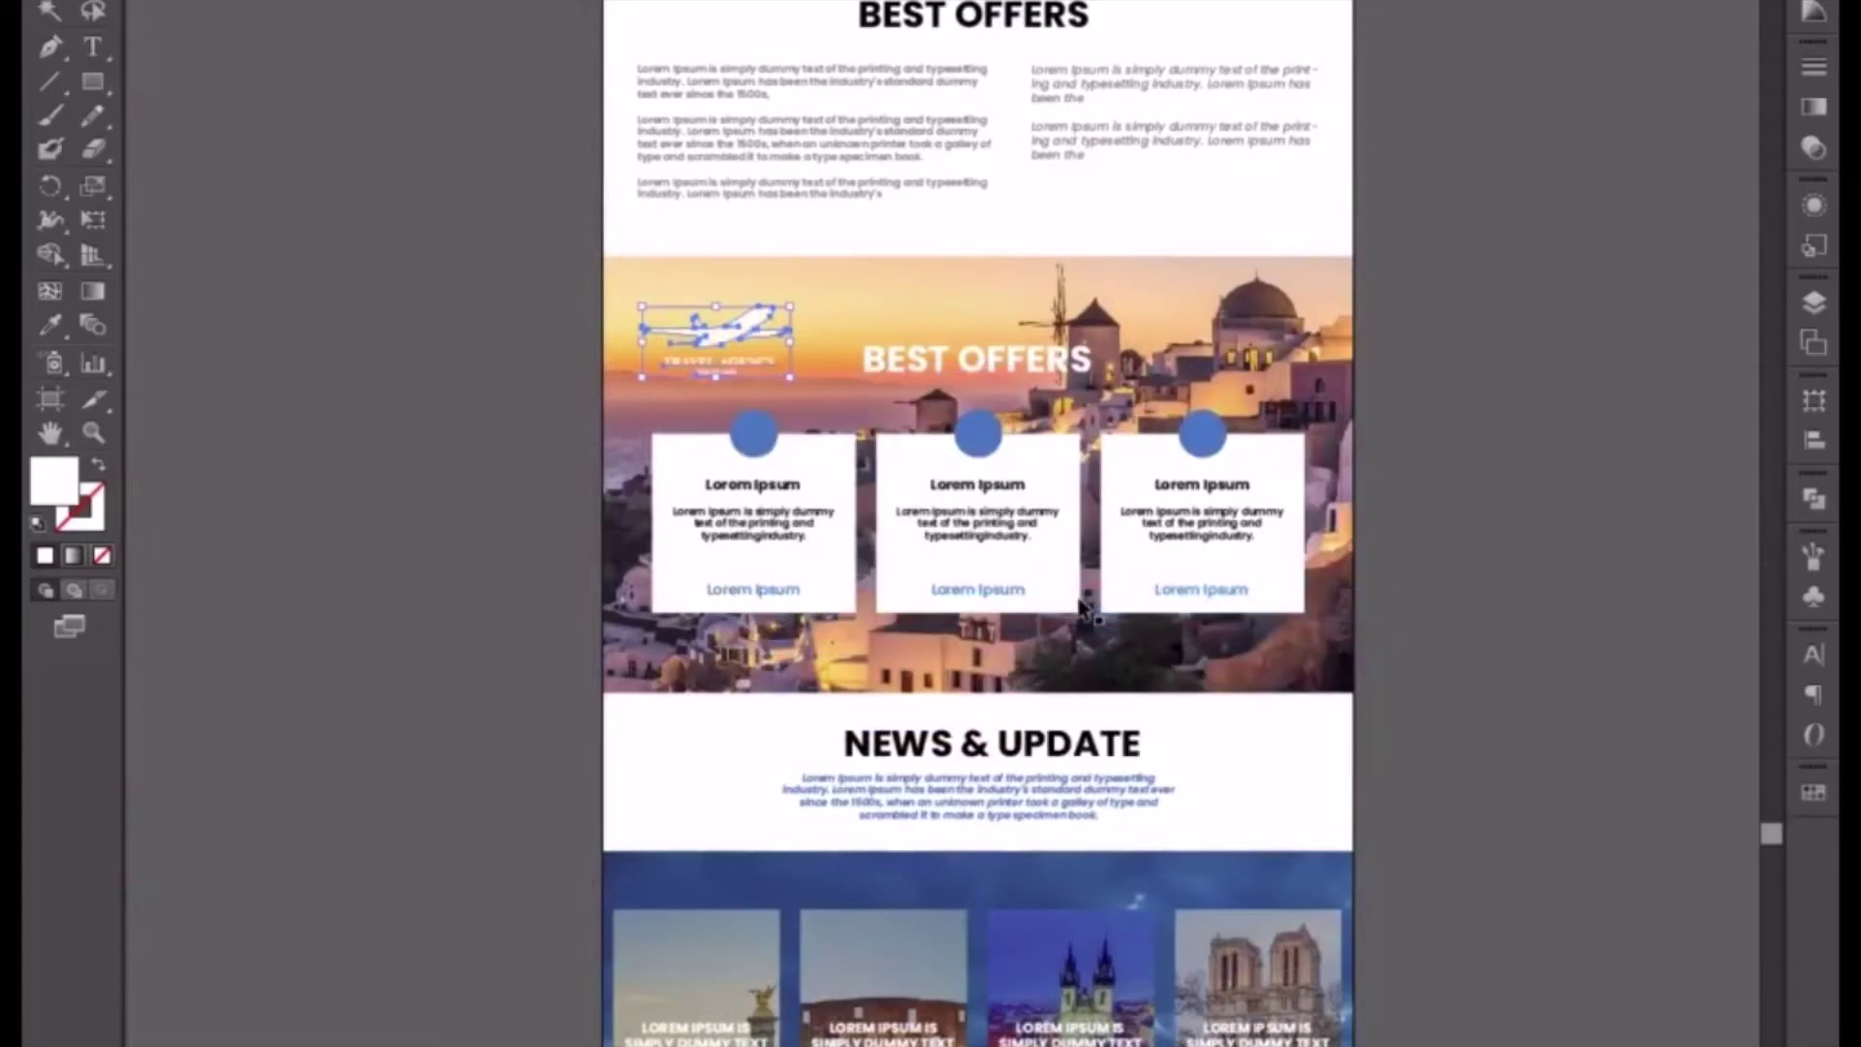
# - Duplicate the left BEST OFFERS paragraph block down over the Travel Agency logo and select the copy together with the logo
pyautogui.keyDown('shift'); pyautogui.click(730, 118); pyautogui.keyUp('shift')
pyautogui.moveTo(864, 343); pyautogui.dragTo(892, 233)
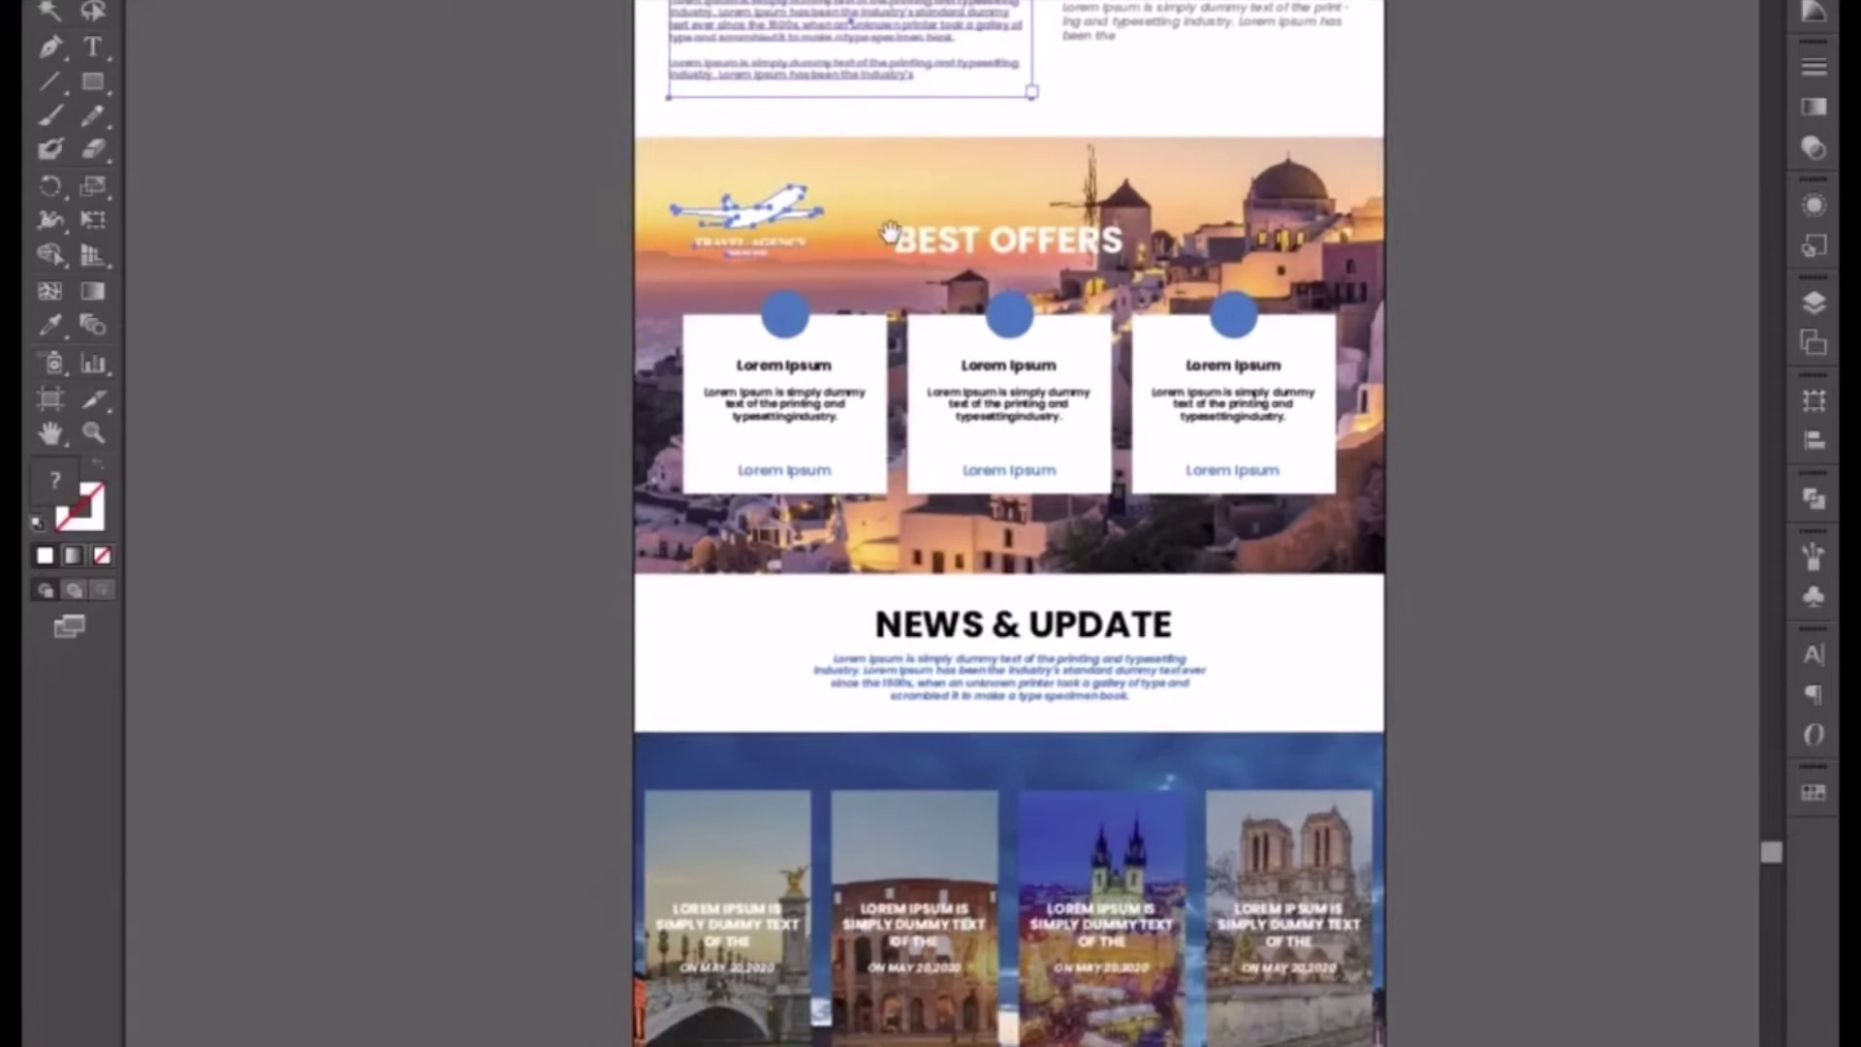
pyautogui.click(565, 278)
pyautogui.click(754, 223)
pyautogui.moveTo(762, 316); pyautogui.dragTo(792, 348)
pyautogui.moveTo(783, 37); pyautogui.dragTo(817, 281)
pyautogui.keyDown('shift'); pyautogui.click(793, 284); pyautogui.keyUp('shift')
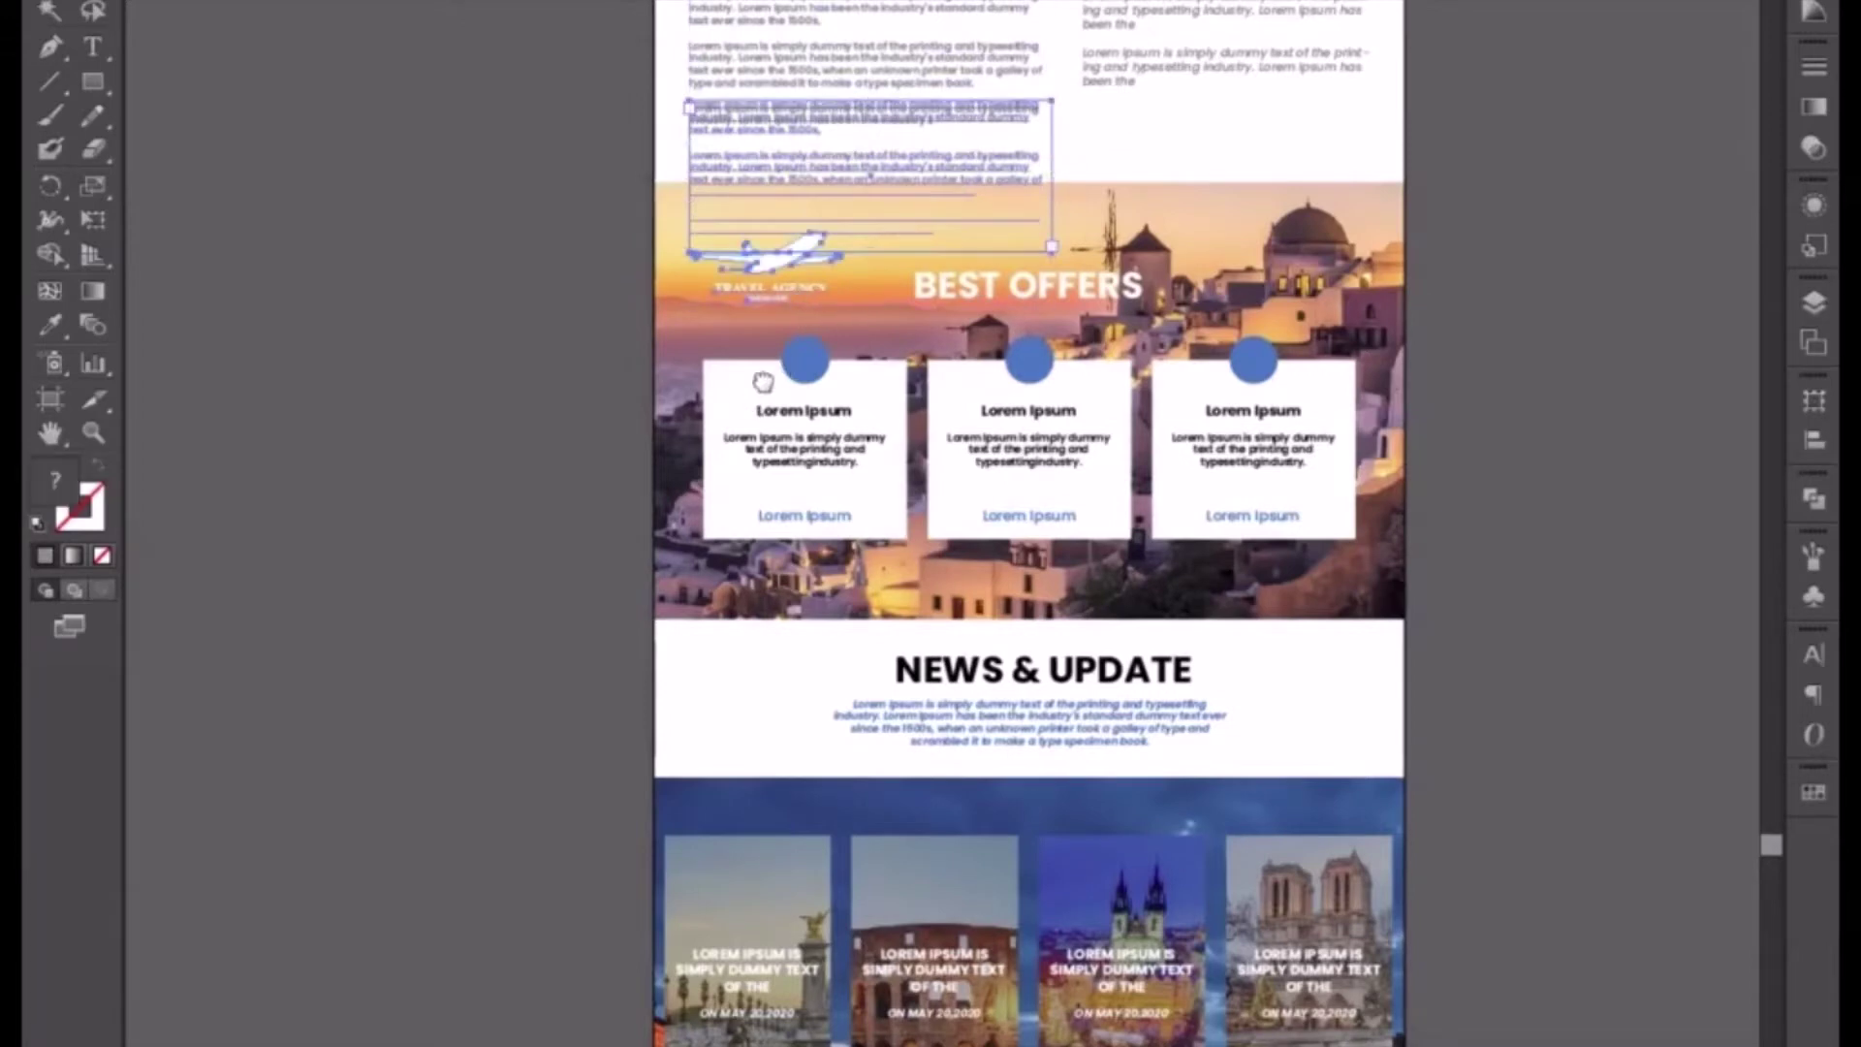
# - Move the logo and the copied paragraph block down together into the left part of the black footer
pyautogui.moveTo(764, 383); pyautogui.dragTo(821, 129)
pyautogui.moveTo(861, 32); pyautogui.dragTo(850, 659)
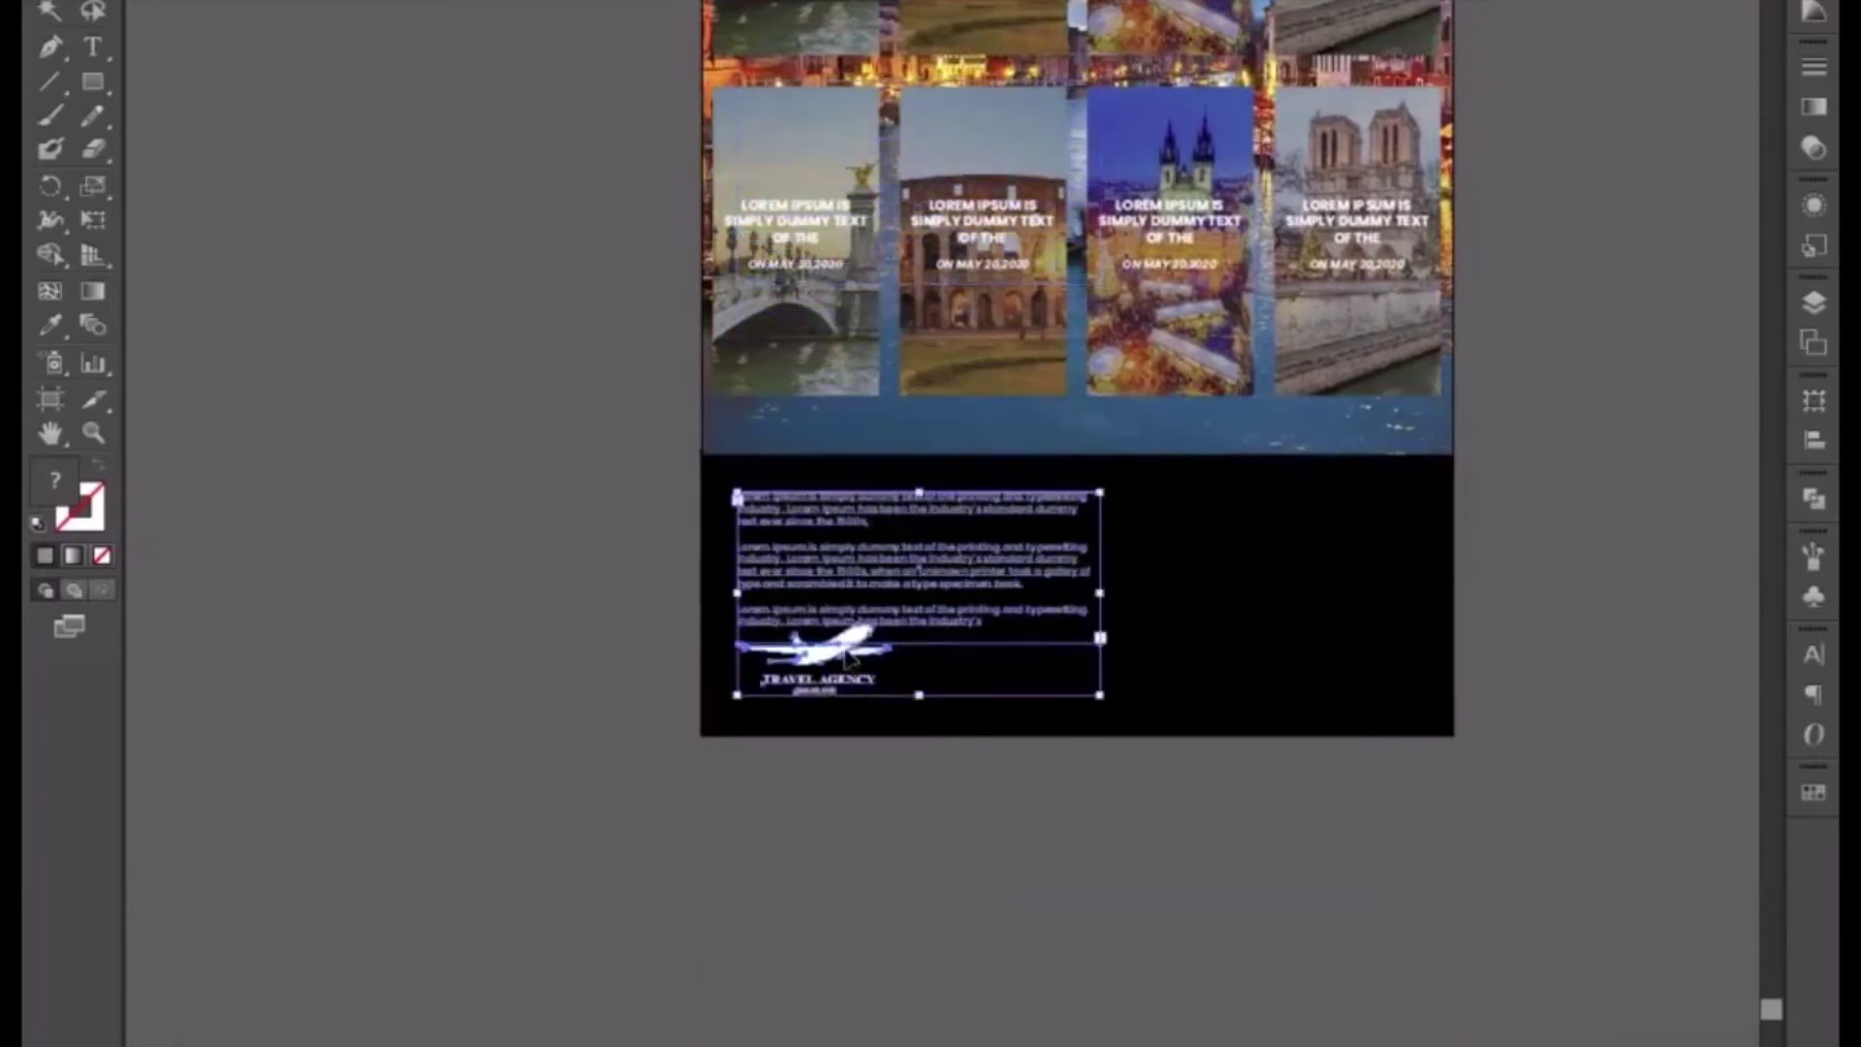
pyautogui.click(694, 835)
# - Change the fill colour of the footer's paragraph text to white
pyautogui.hotkey('ctrl', '=')
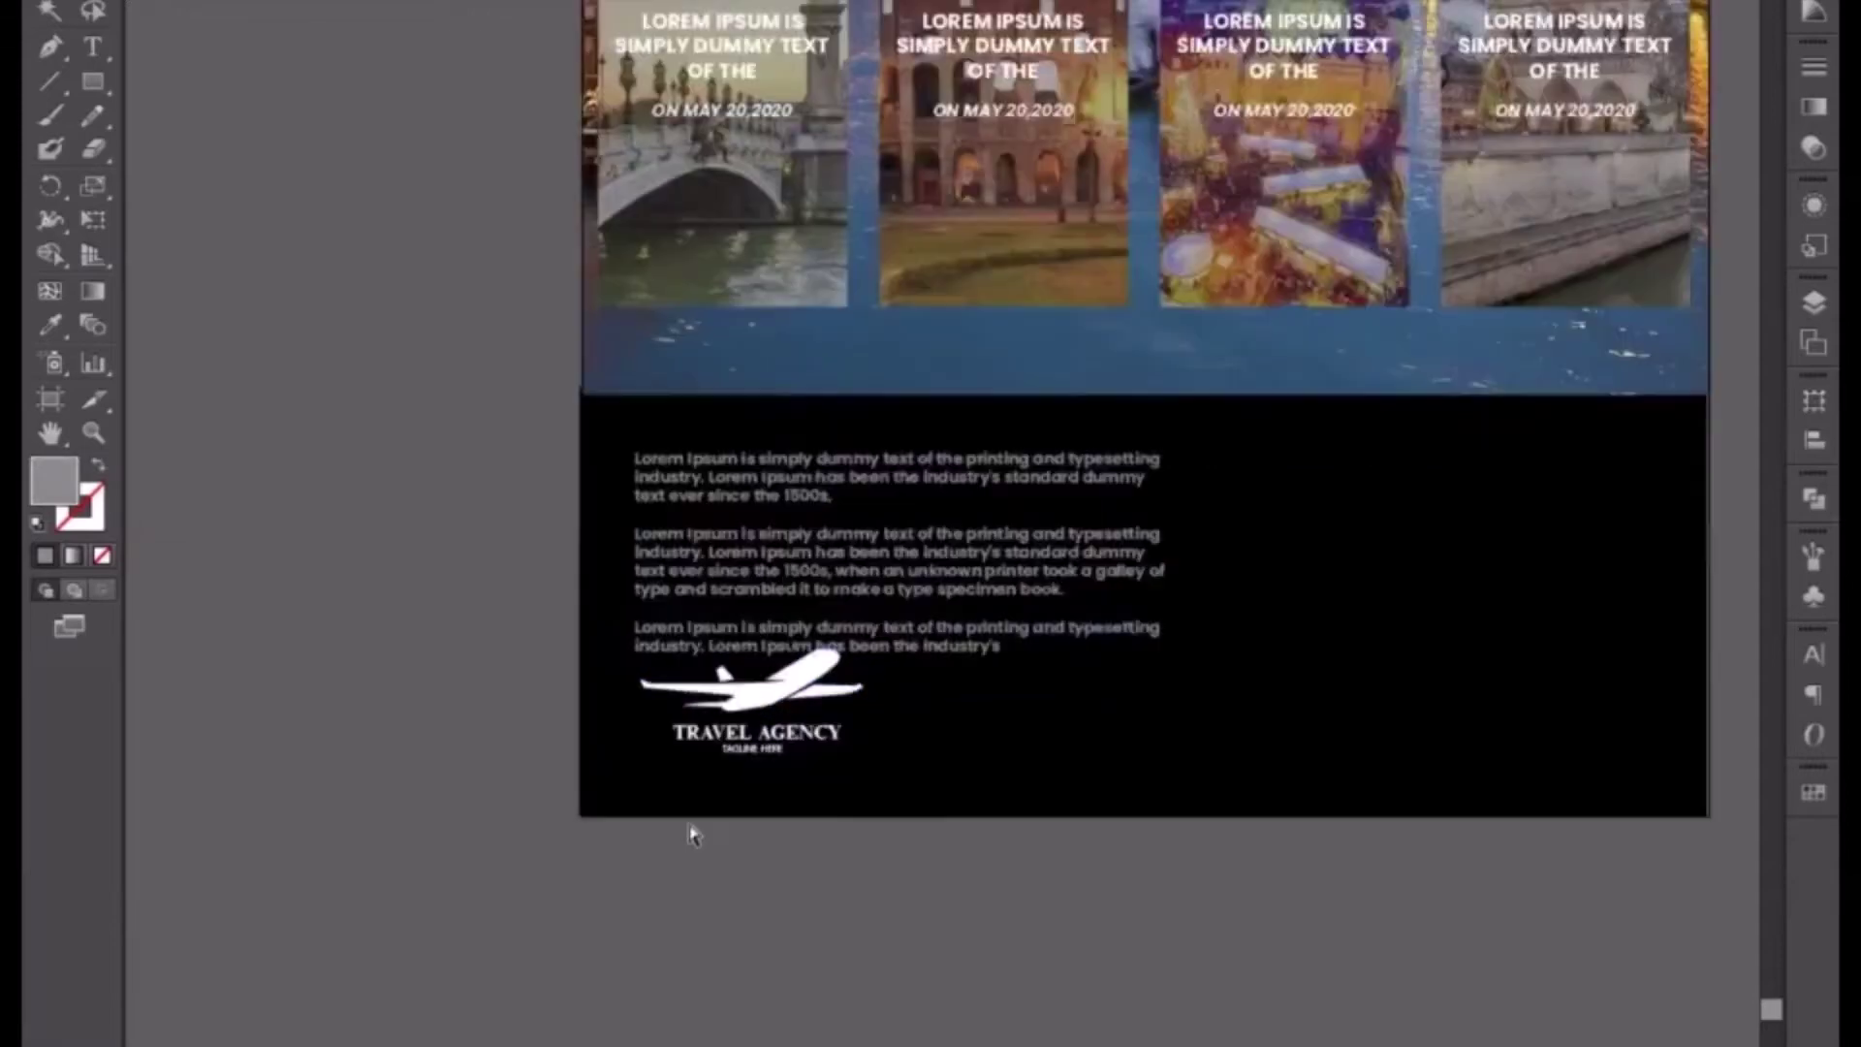
pyautogui.click(744, 601)
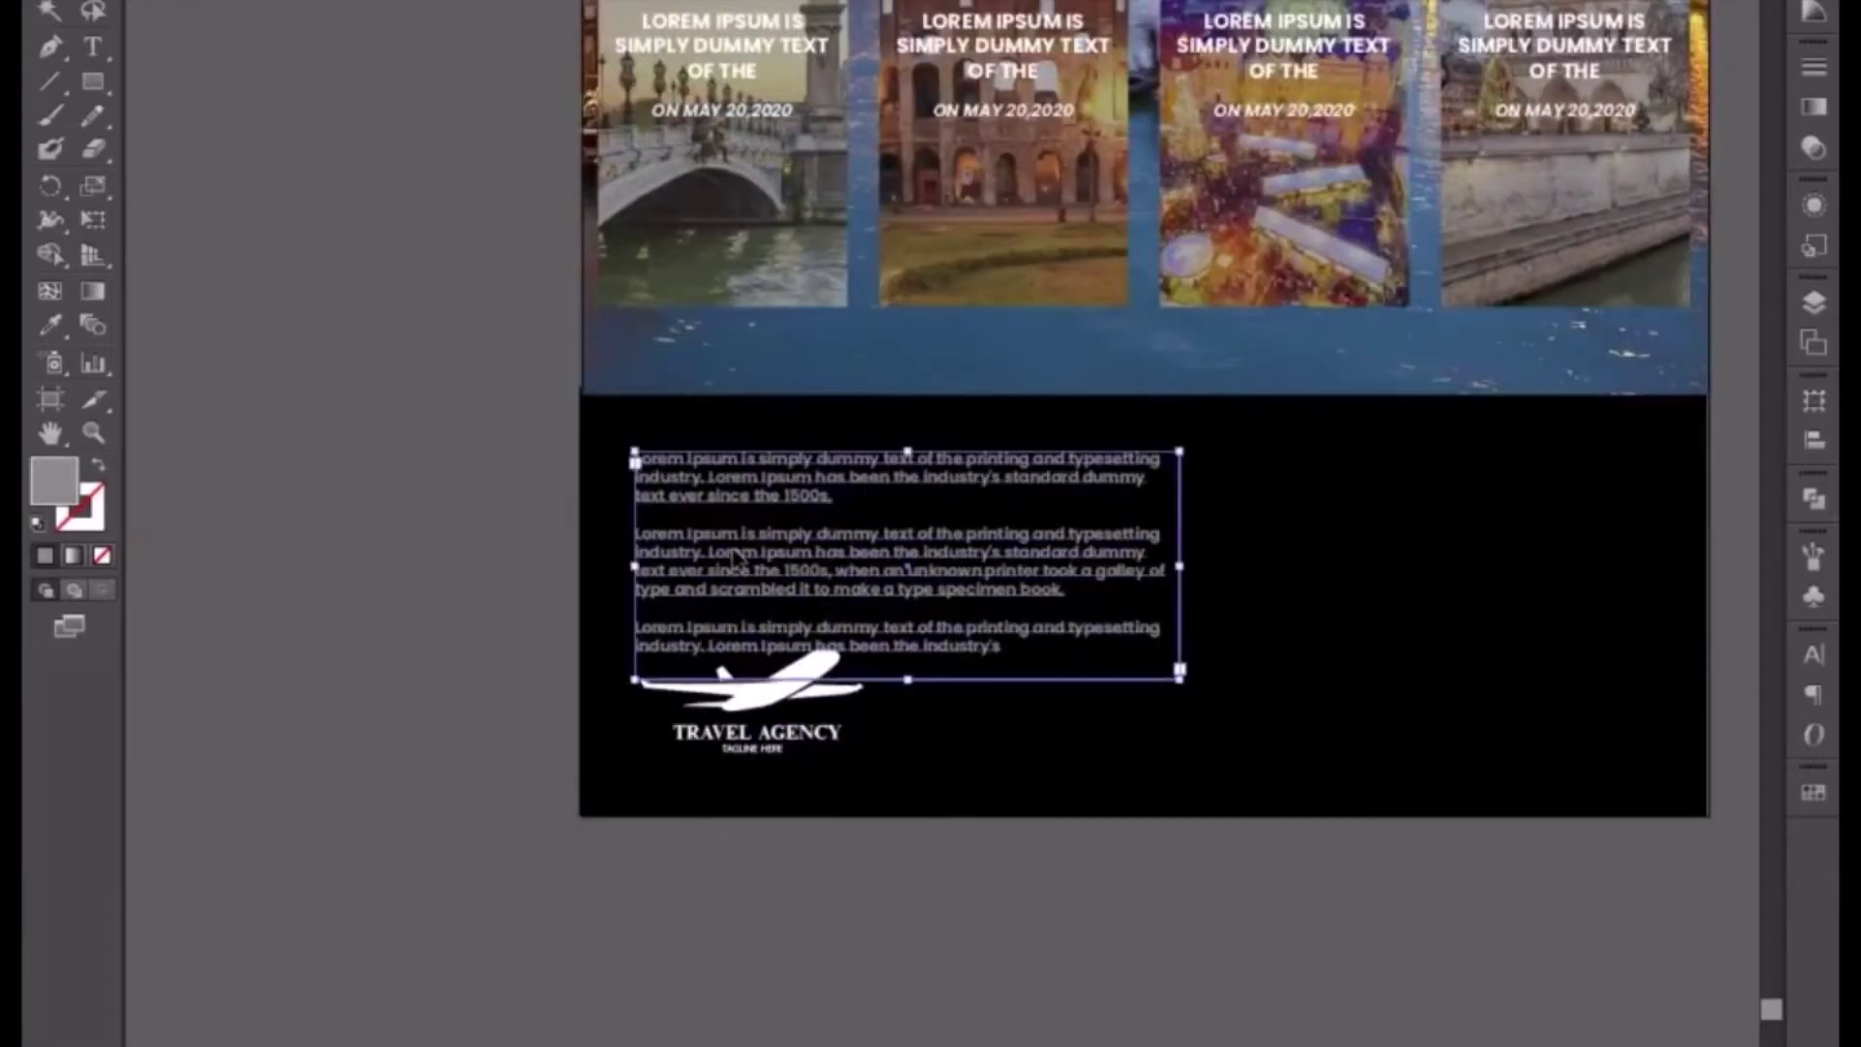
pyautogui.click(1812, 4)
pyautogui.click(1510, 3)
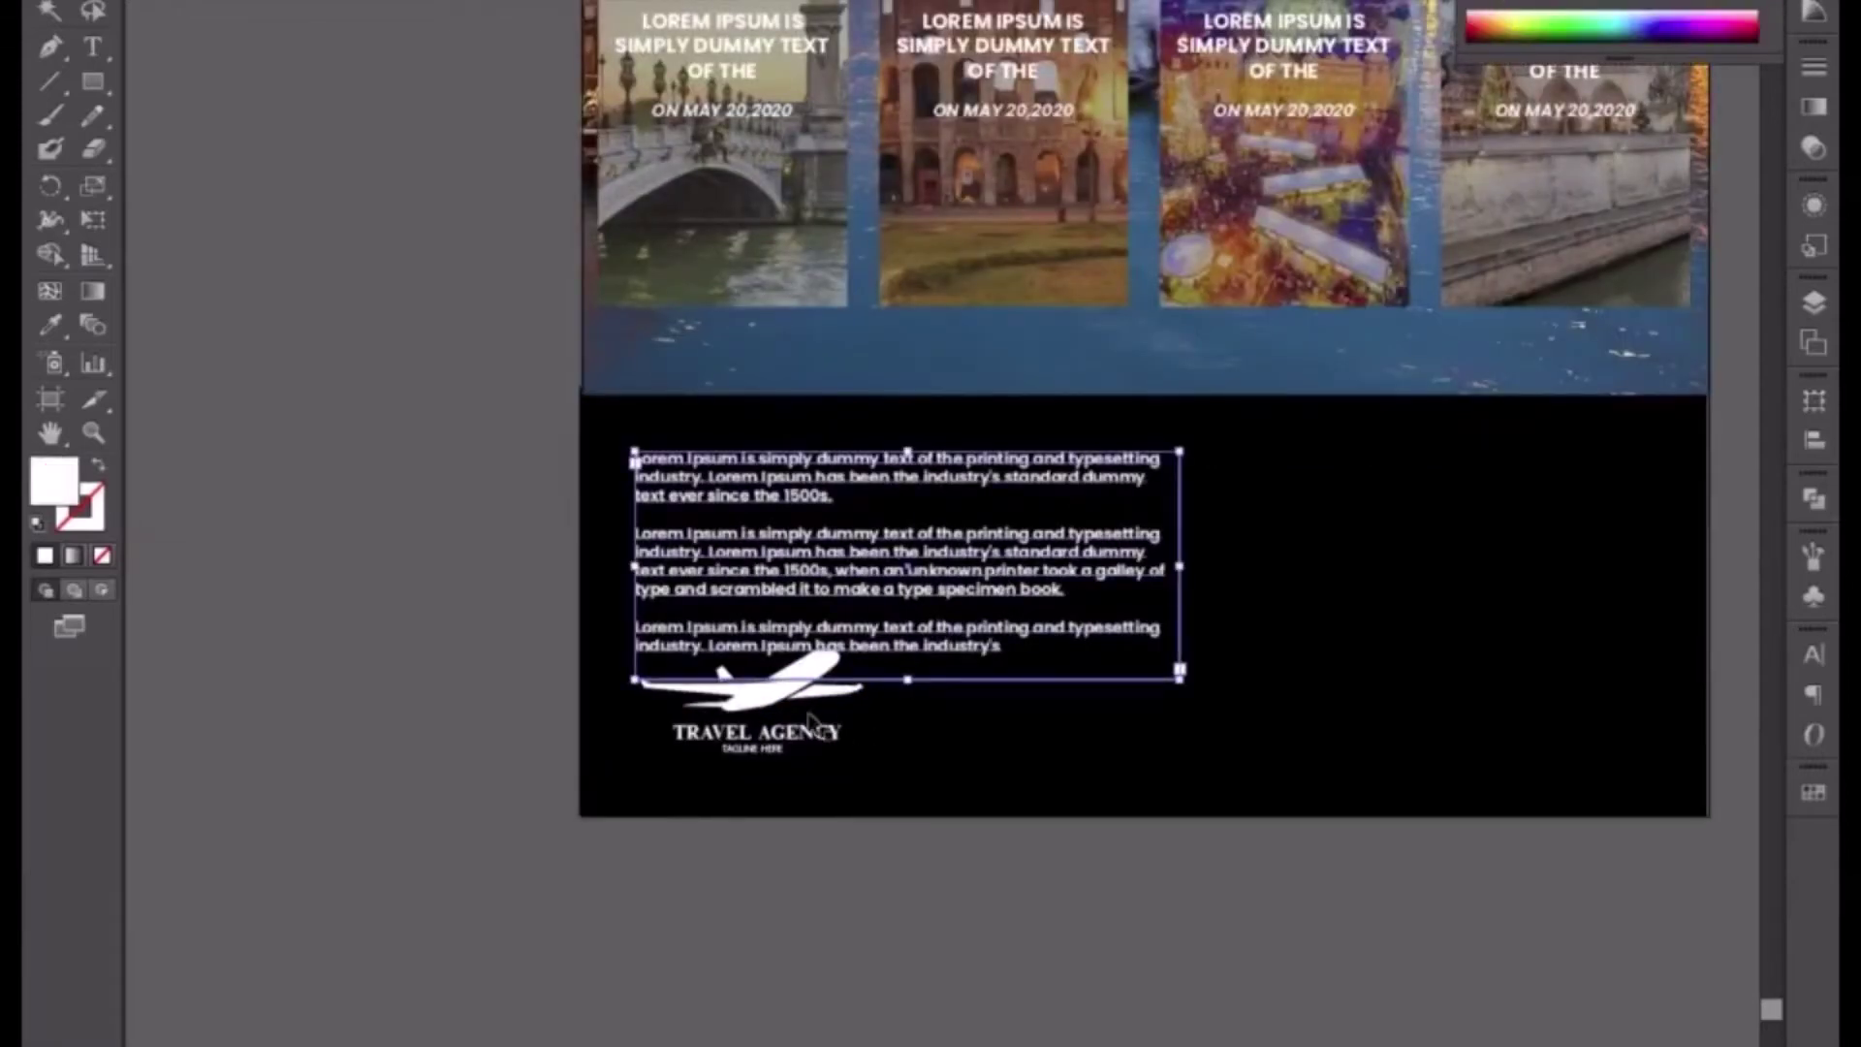
# - Move the logo up to the footer's upper left and shift the paragraph block down beneath it
pyautogui.click(759, 726)
pyautogui.click(759, 726)
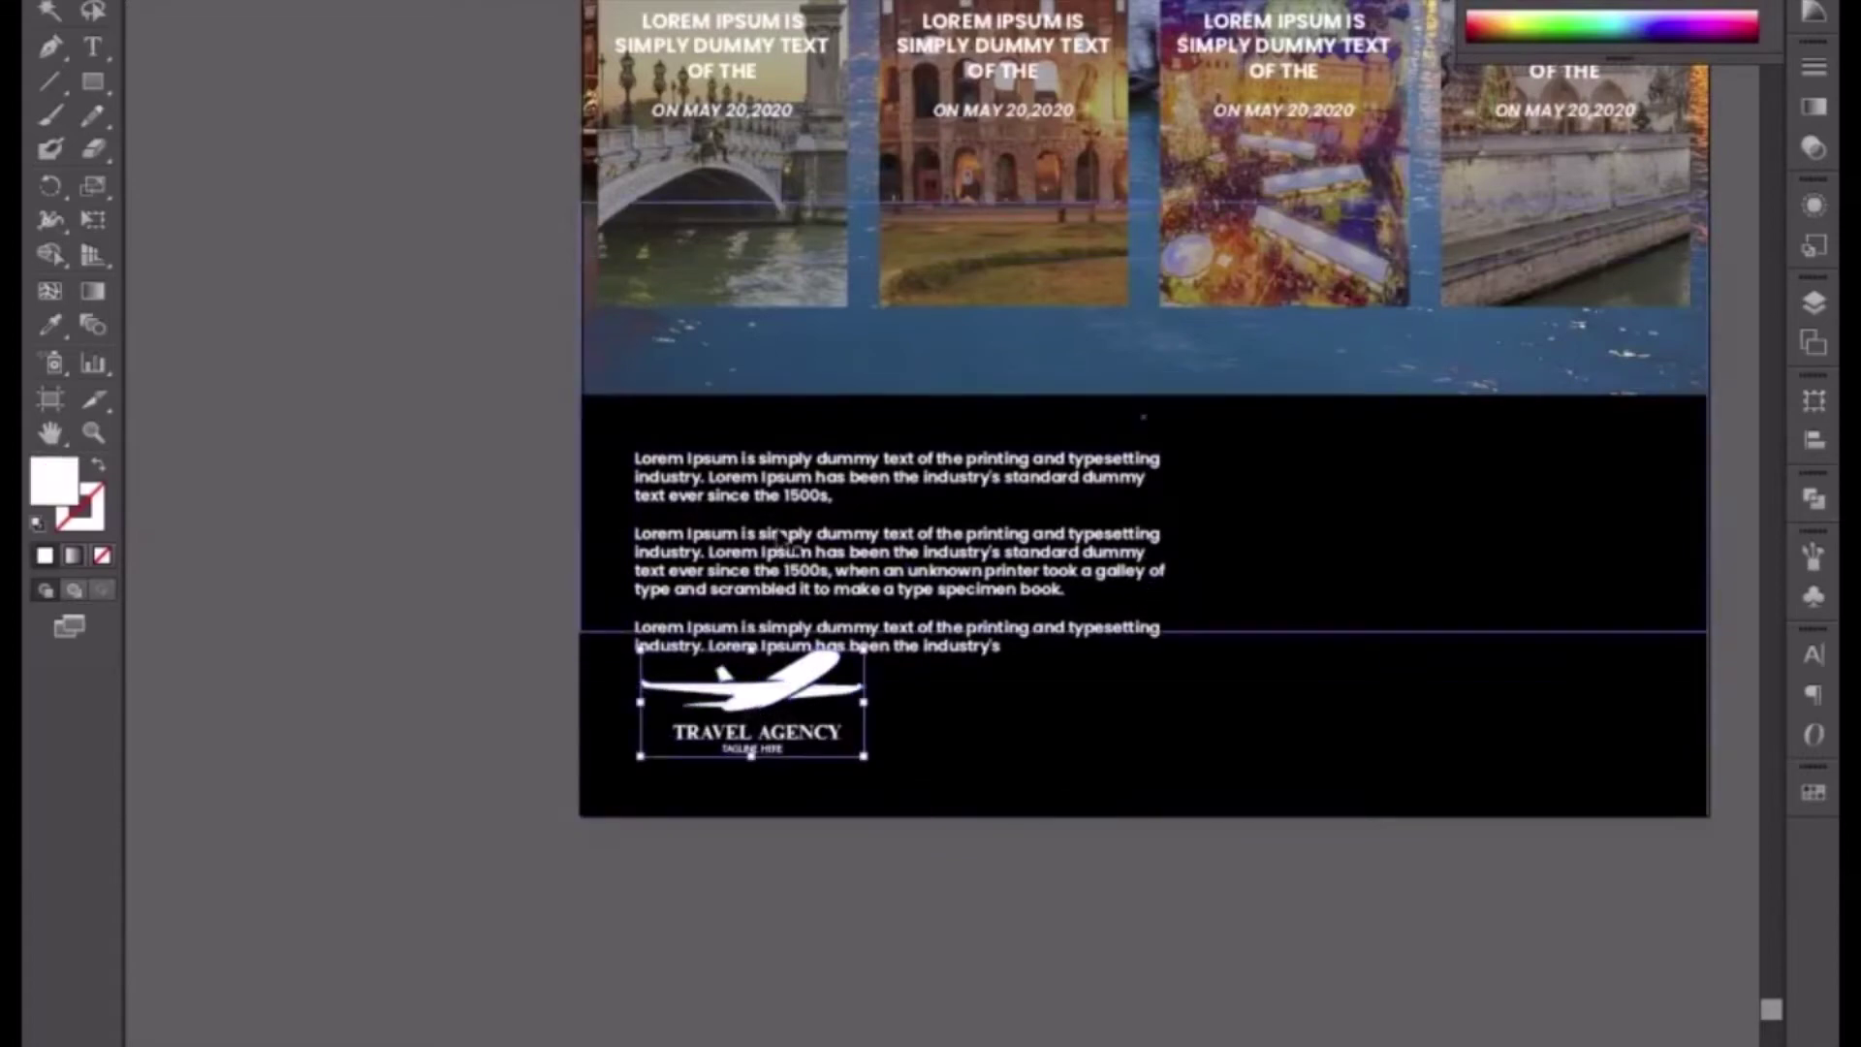
pyautogui.click(746, 718)
pyautogui.click(751, 717)
pyautogui.moveTo(781, 598); pyautogui.dragTo(787, 508)
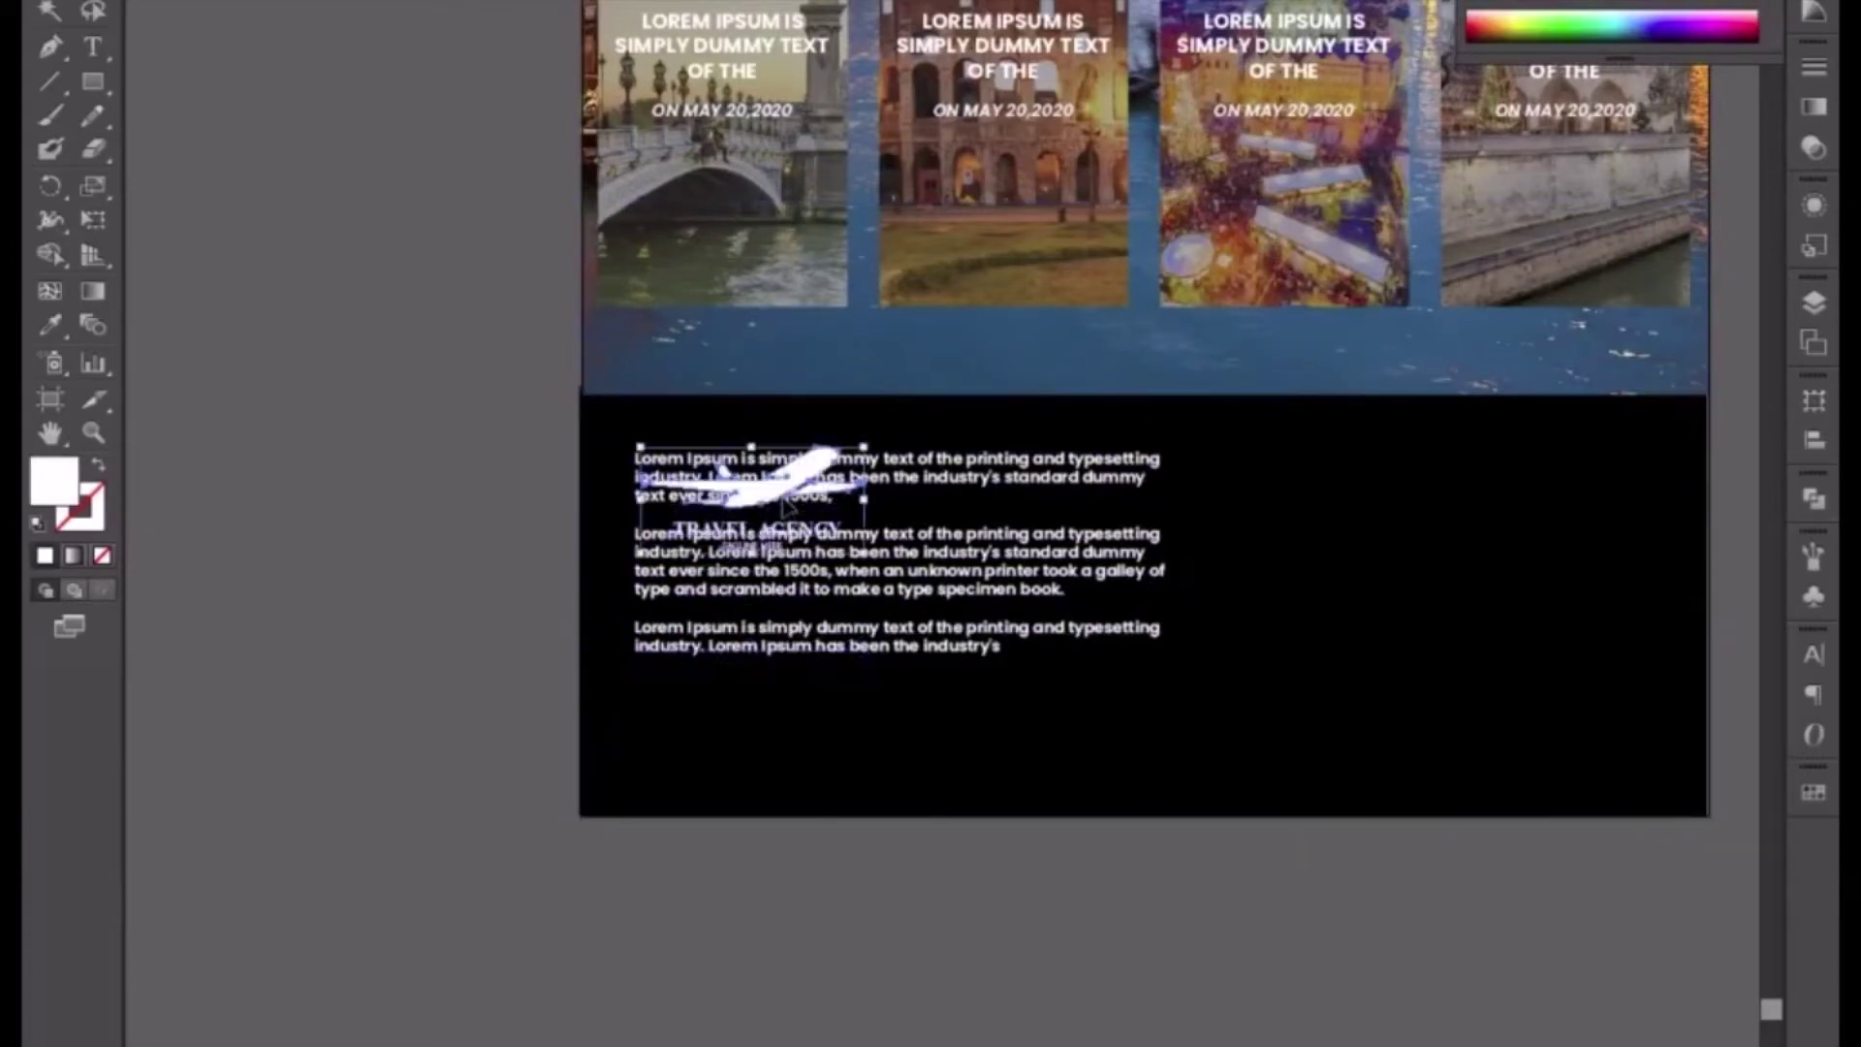
pyautogui.moveTo(925, 465); pyautogui.dragTo(924, 553)
# - Delete the second and third paragraphs from the footer text, keeping only the first one
pyautogui.press('t')
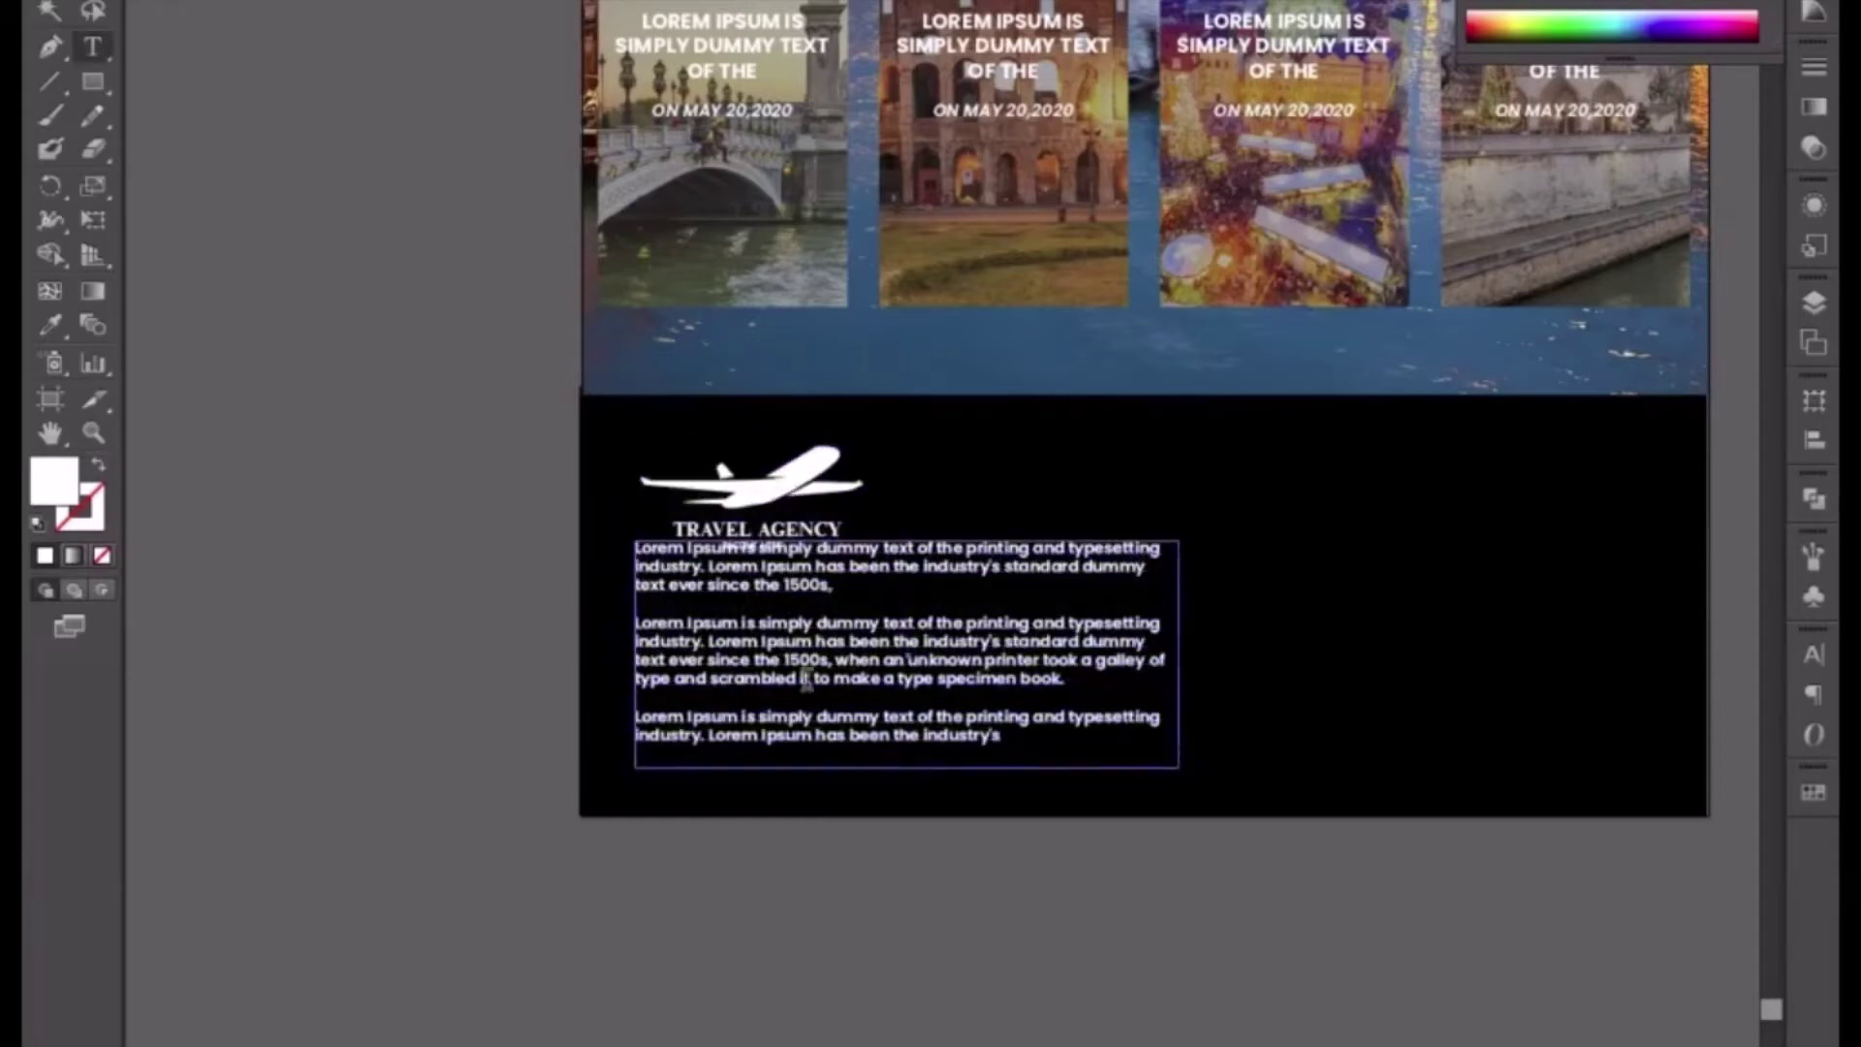
pyautogui.moveTo(627, 627); pyautogui.dragTo(1067, 781)
pyautogui.press('BackSpace')
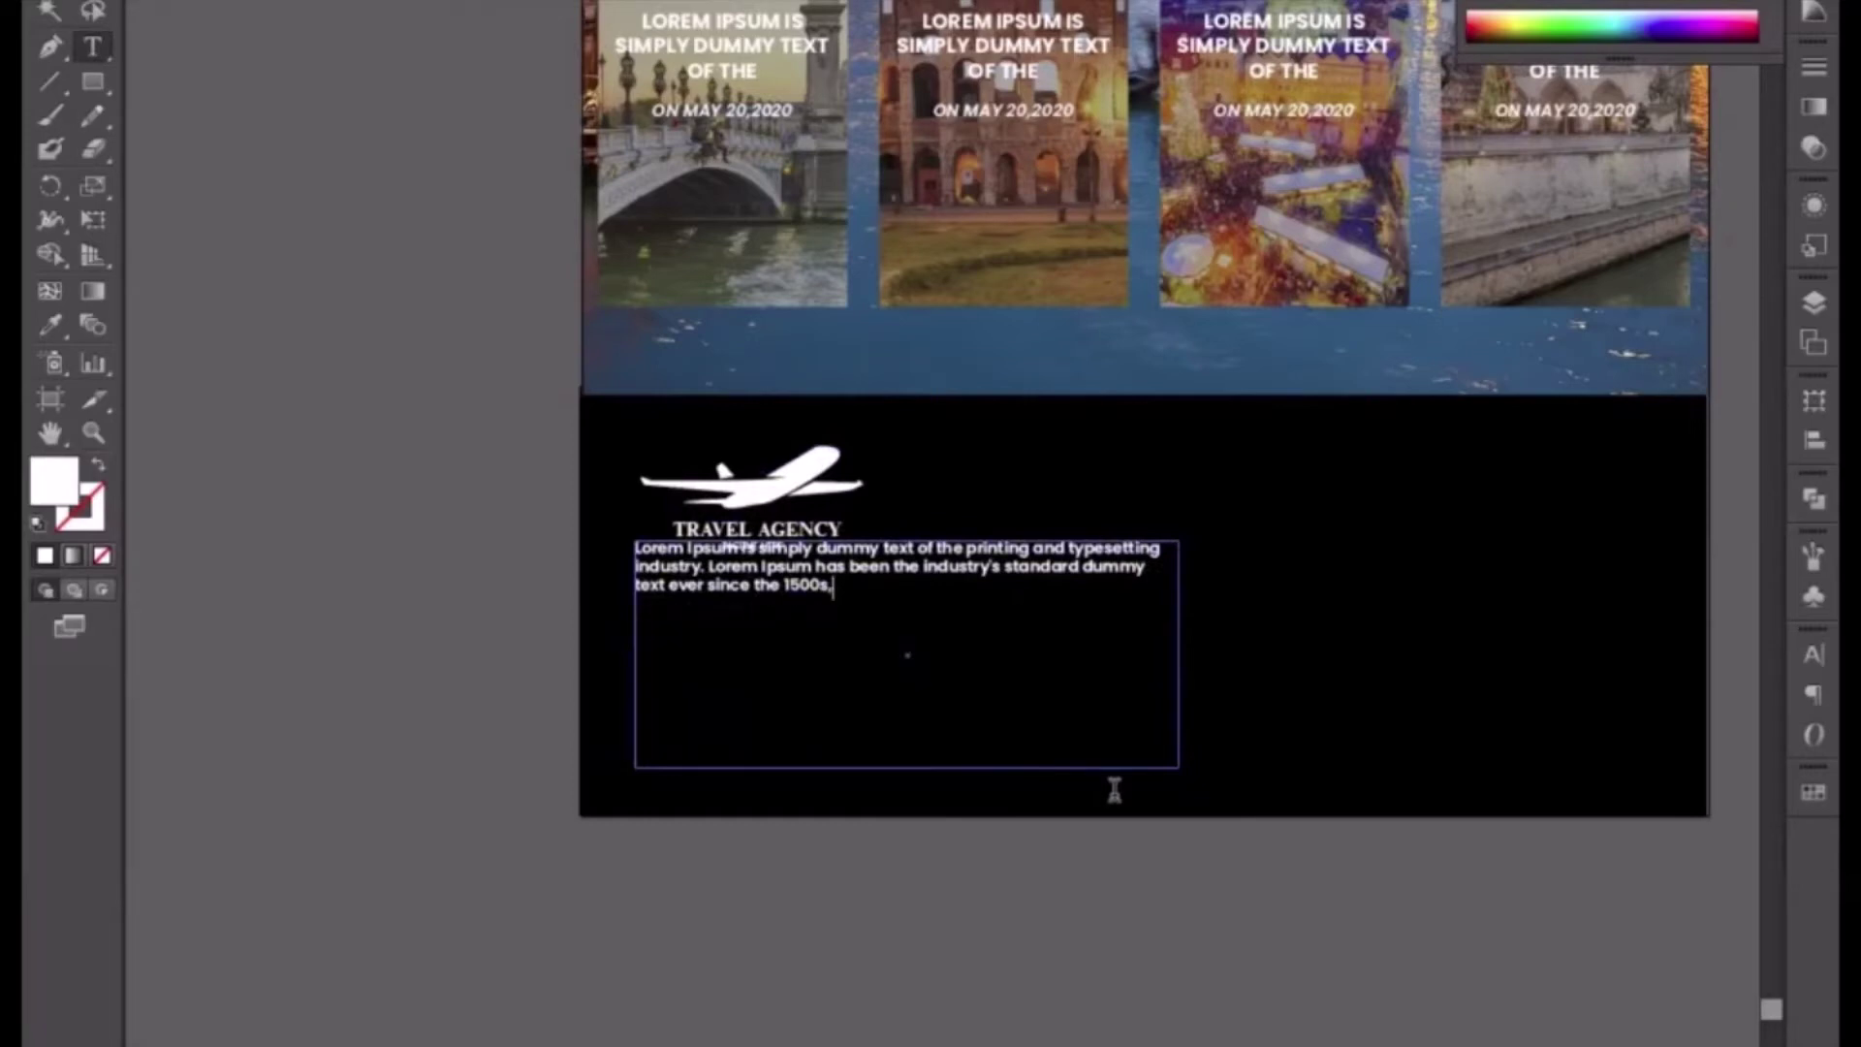
pyautogui.press('Escape')
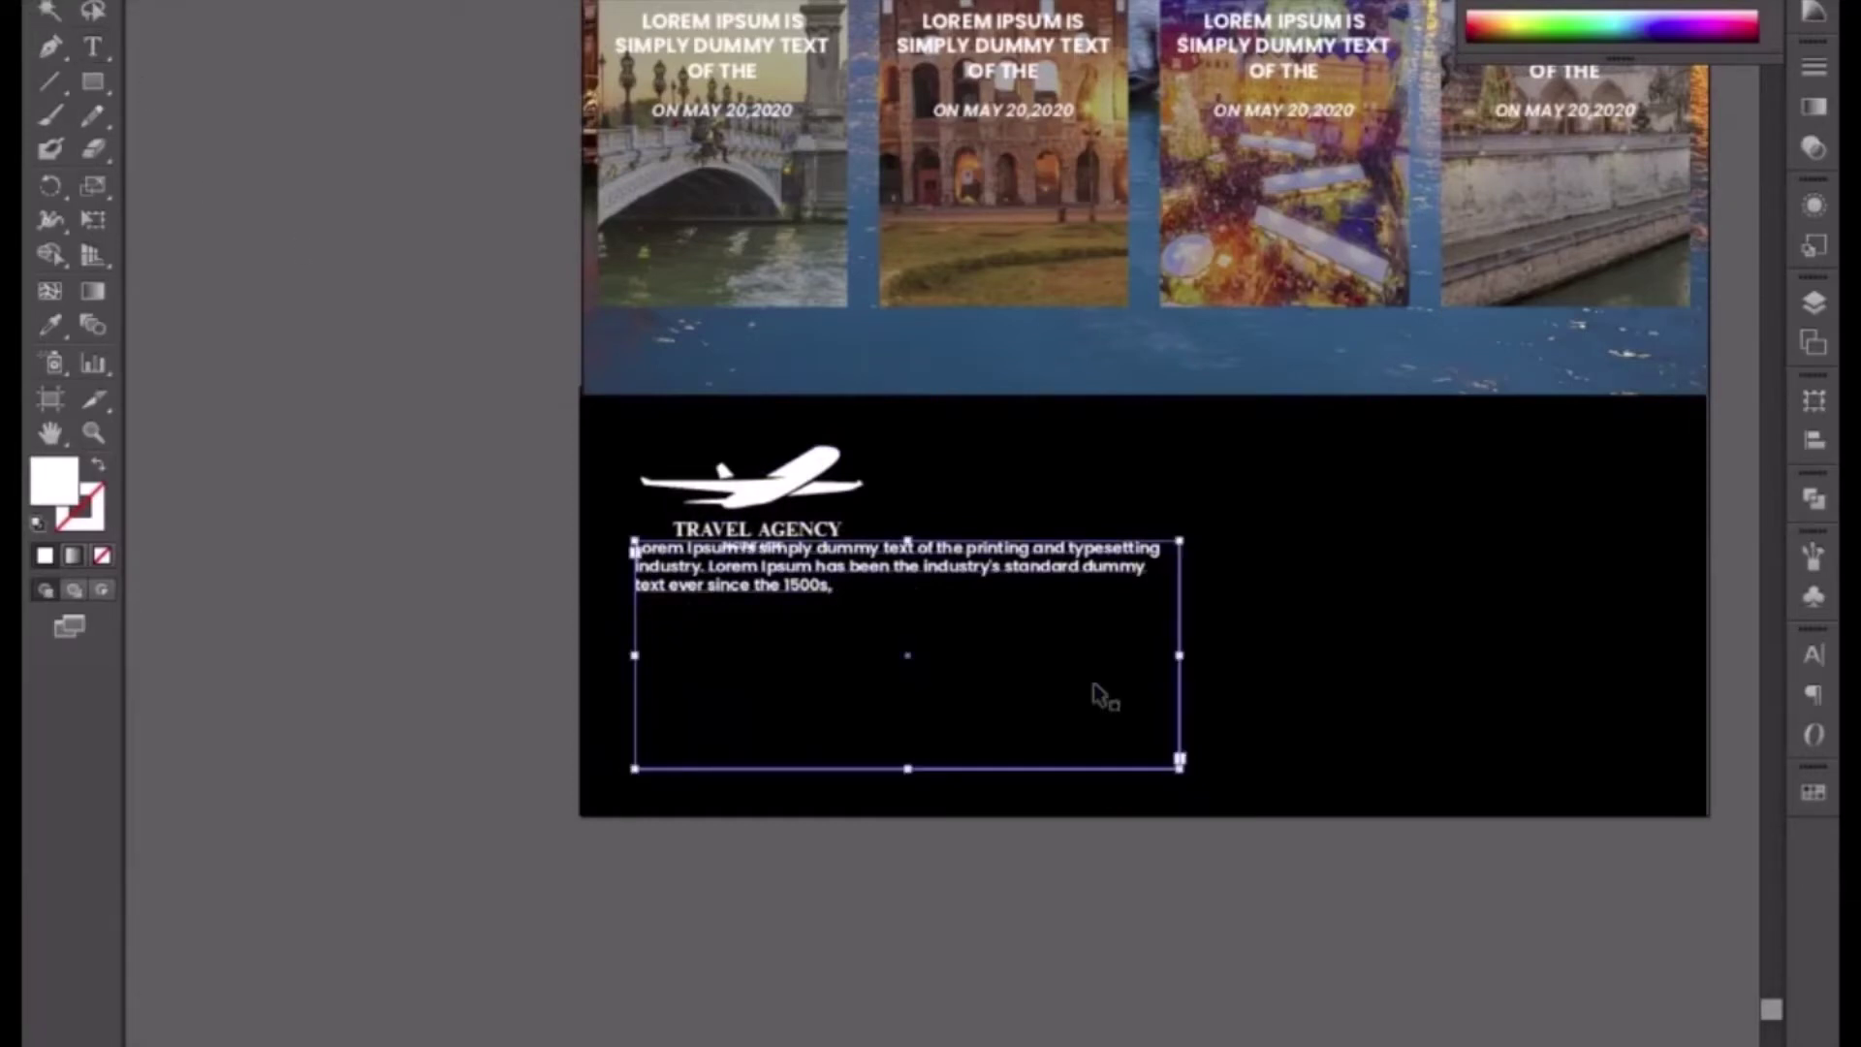
# - Narrow the footer's paragraph frame and remove the line break after "typesetting" to make the text run on continuously
pyautogui.moveTo(1179, 655); pyautogui.dragTo(1023, 651)
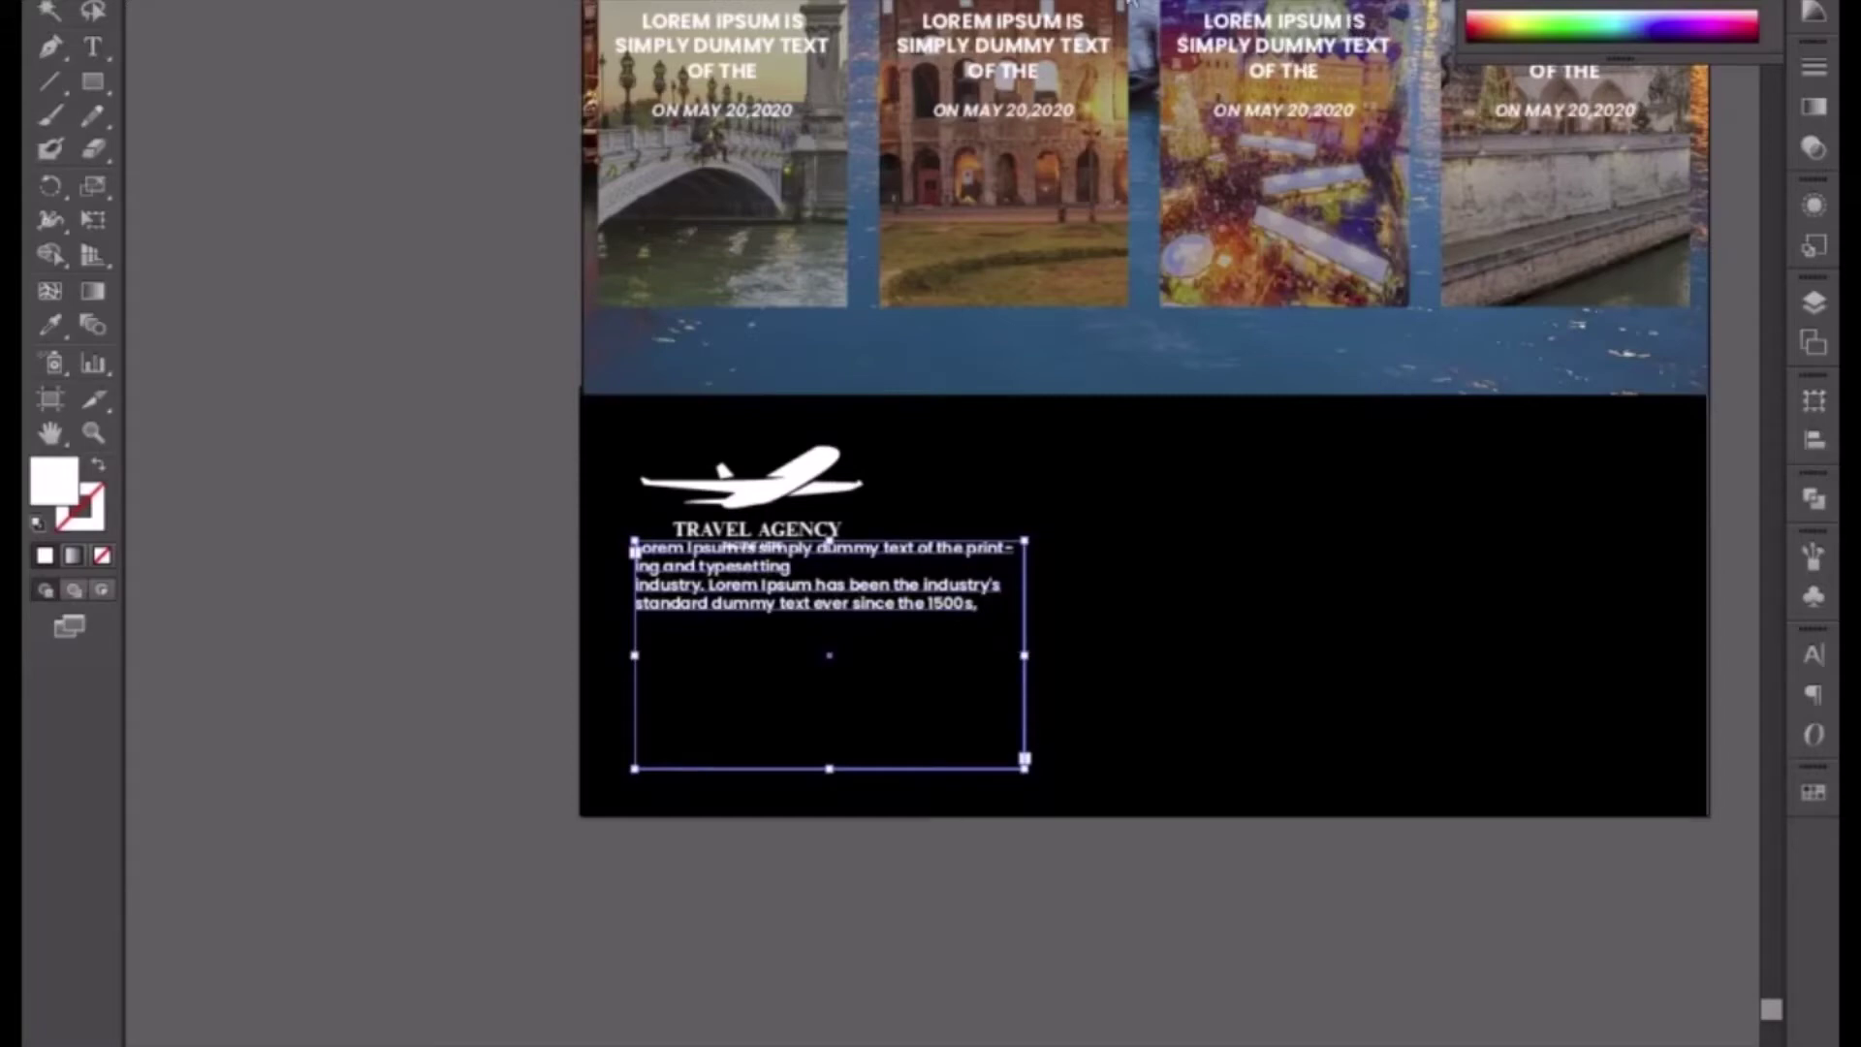
pyautogui.click(1130, 3)
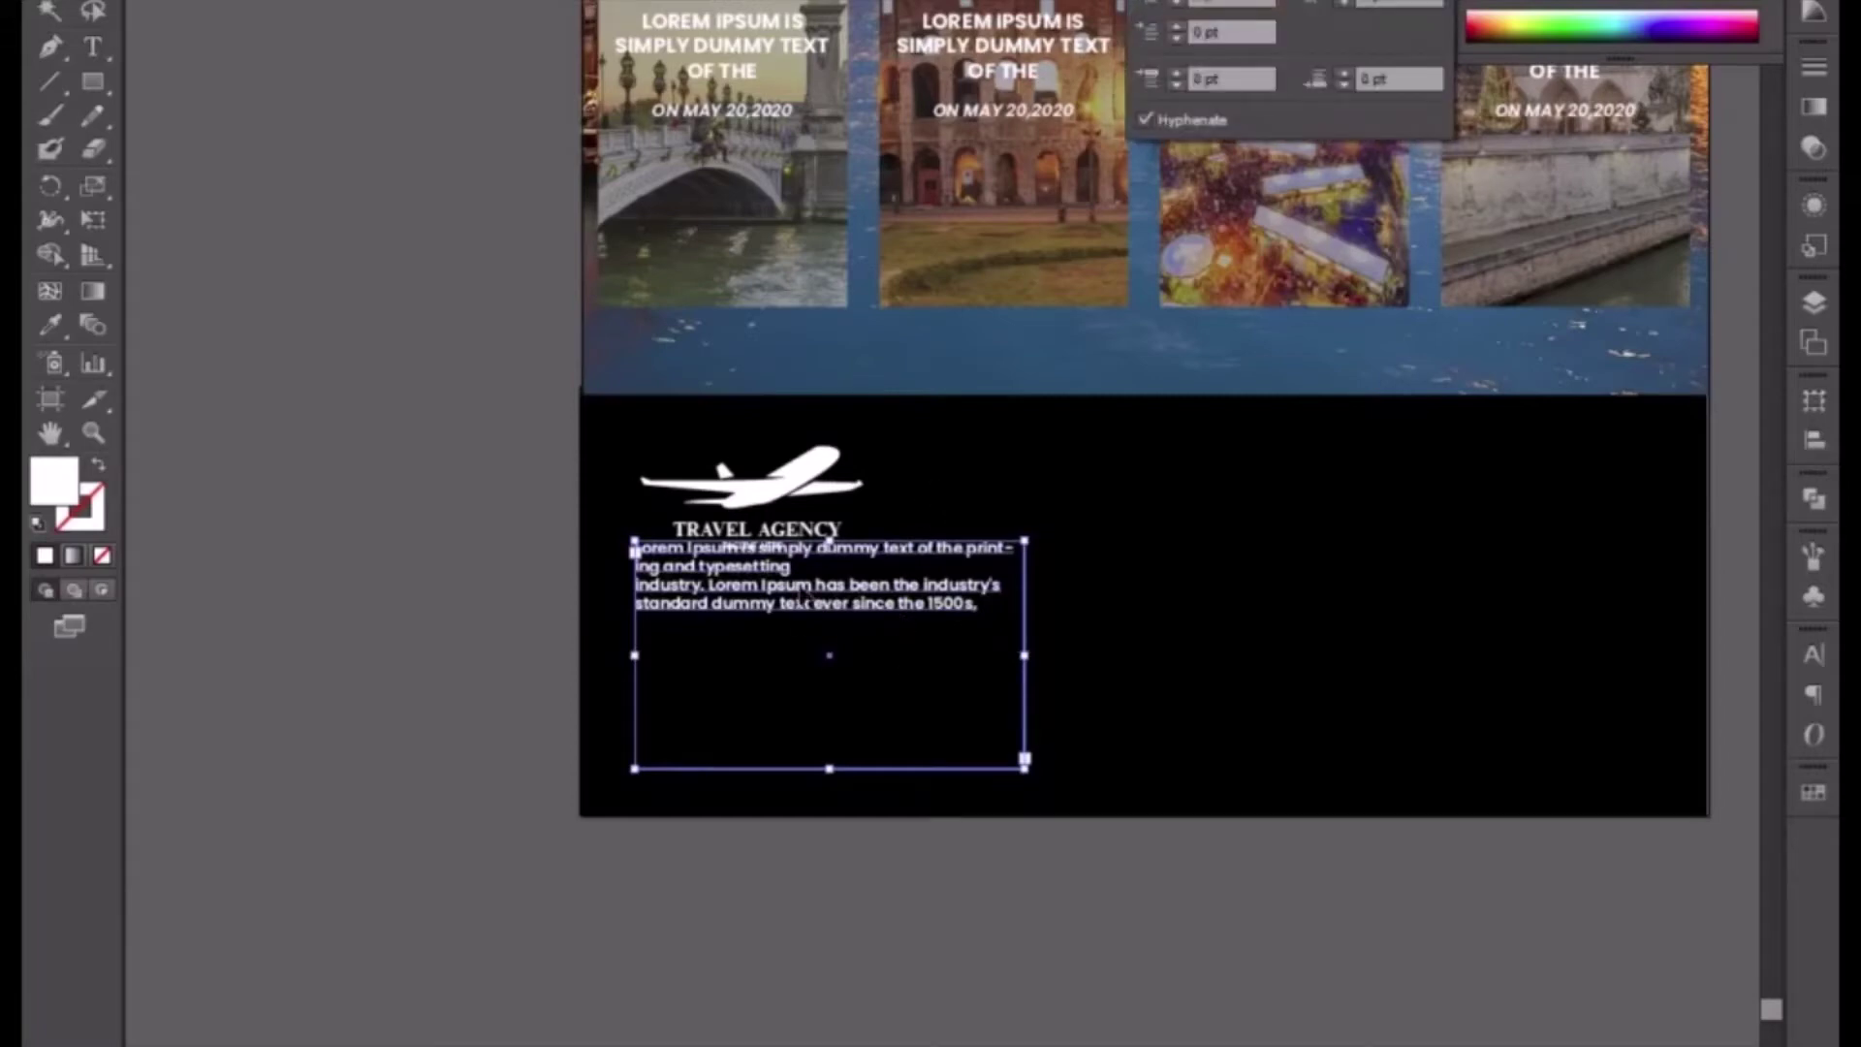
pyautogui.click(790, 585)
pyautogui.doubleClick(791, 576)
pyautogui.tripleClick(796, 570)
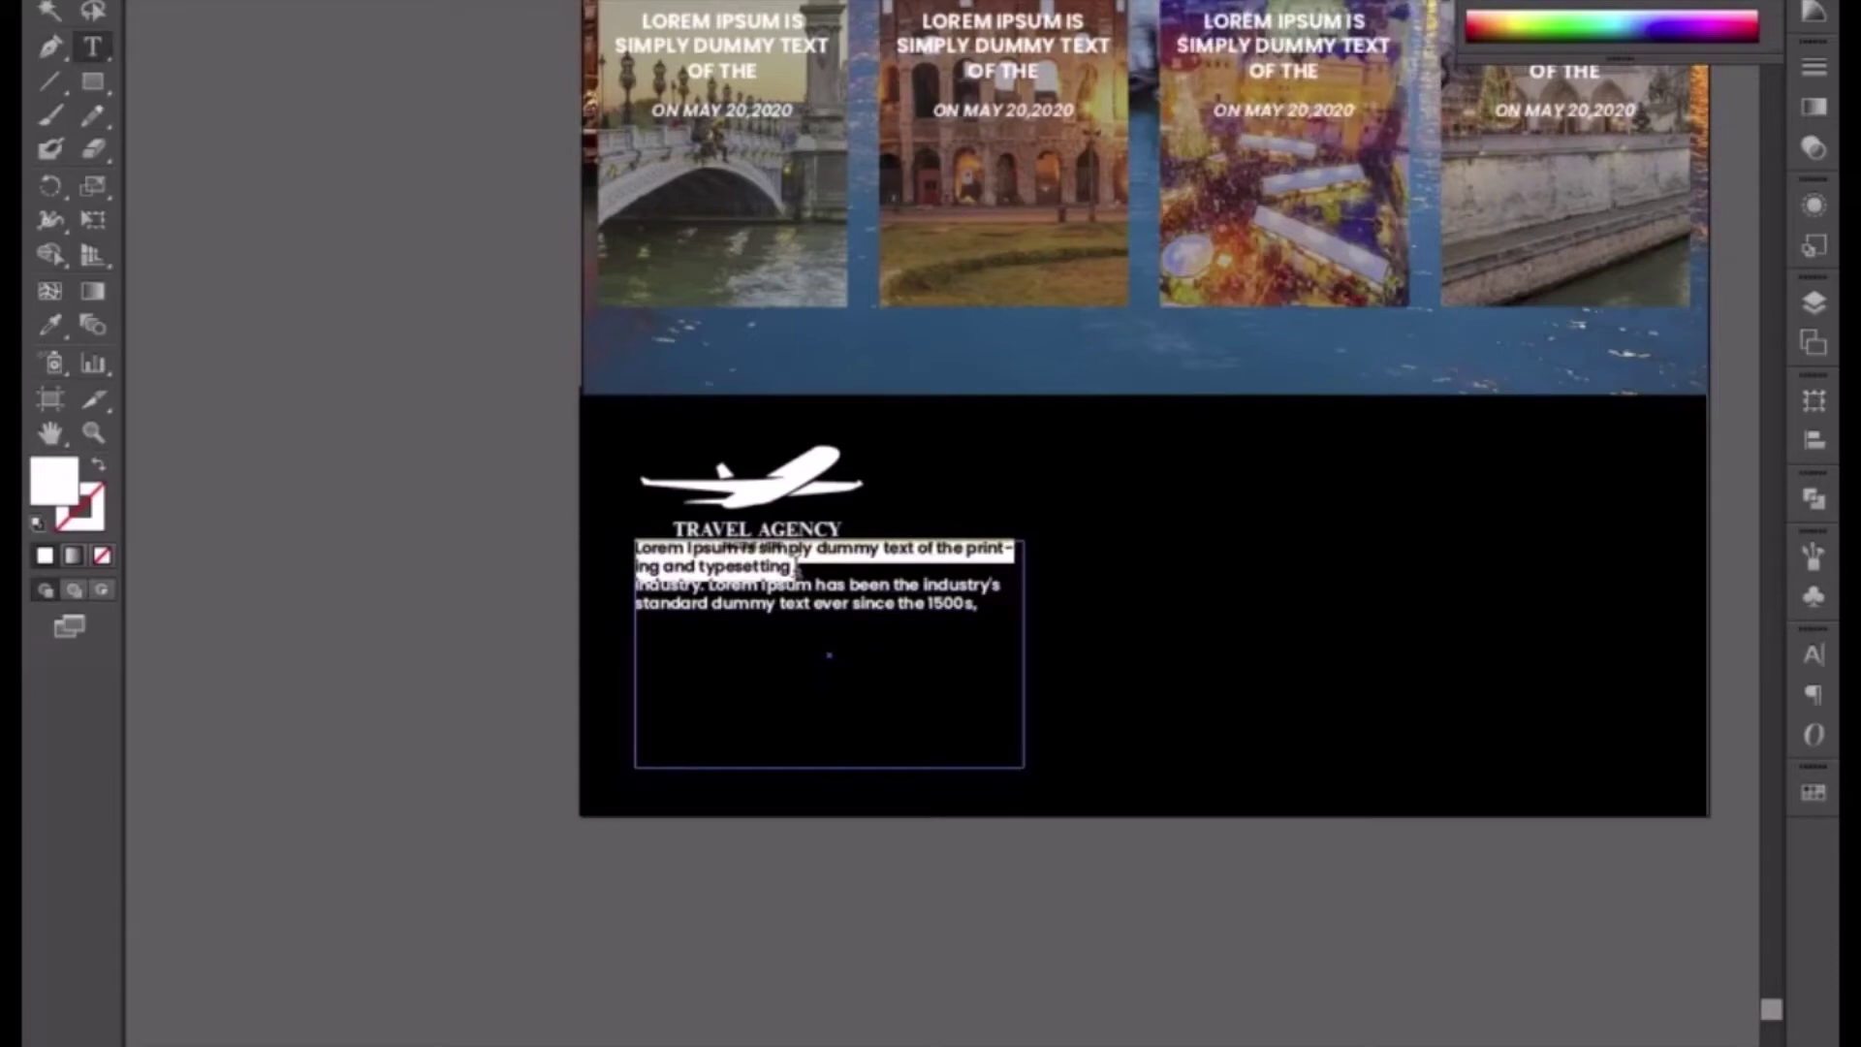
pyautogui.click(794, 568)
pyautogui.press('Delete')
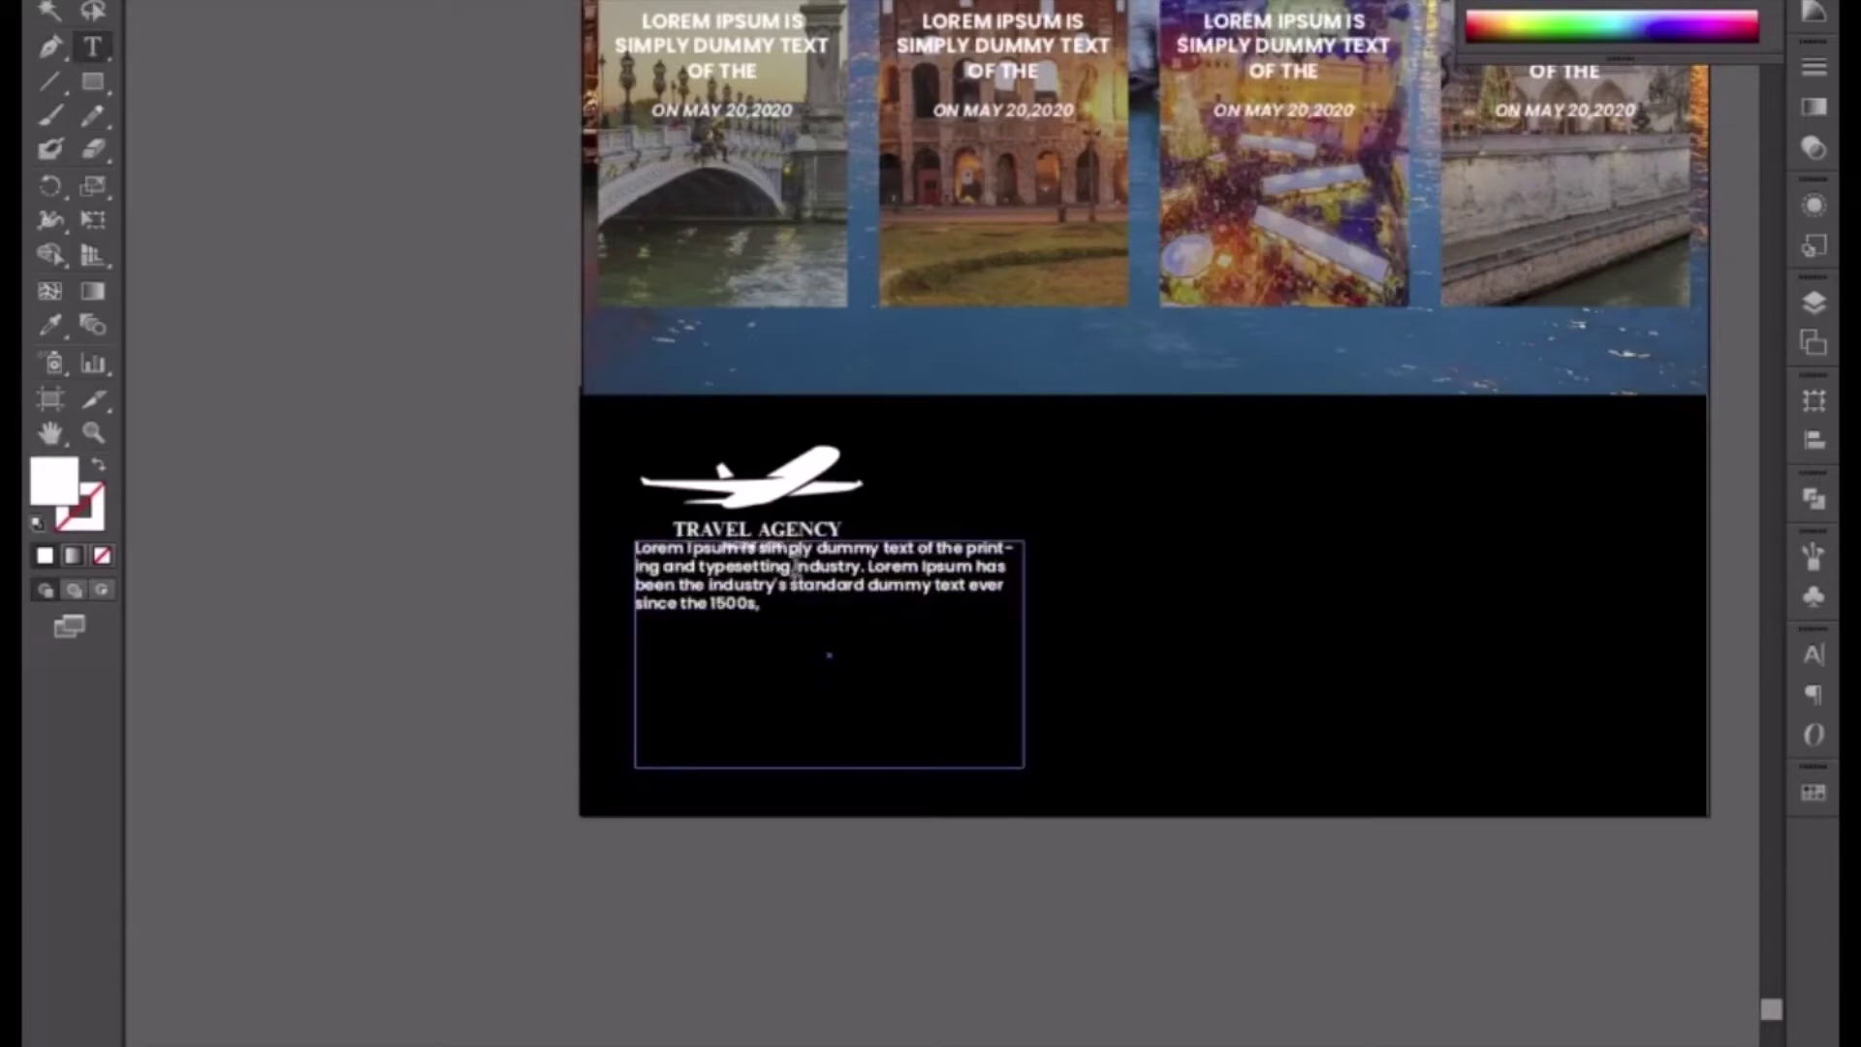
pyautogui.click(50, 2)
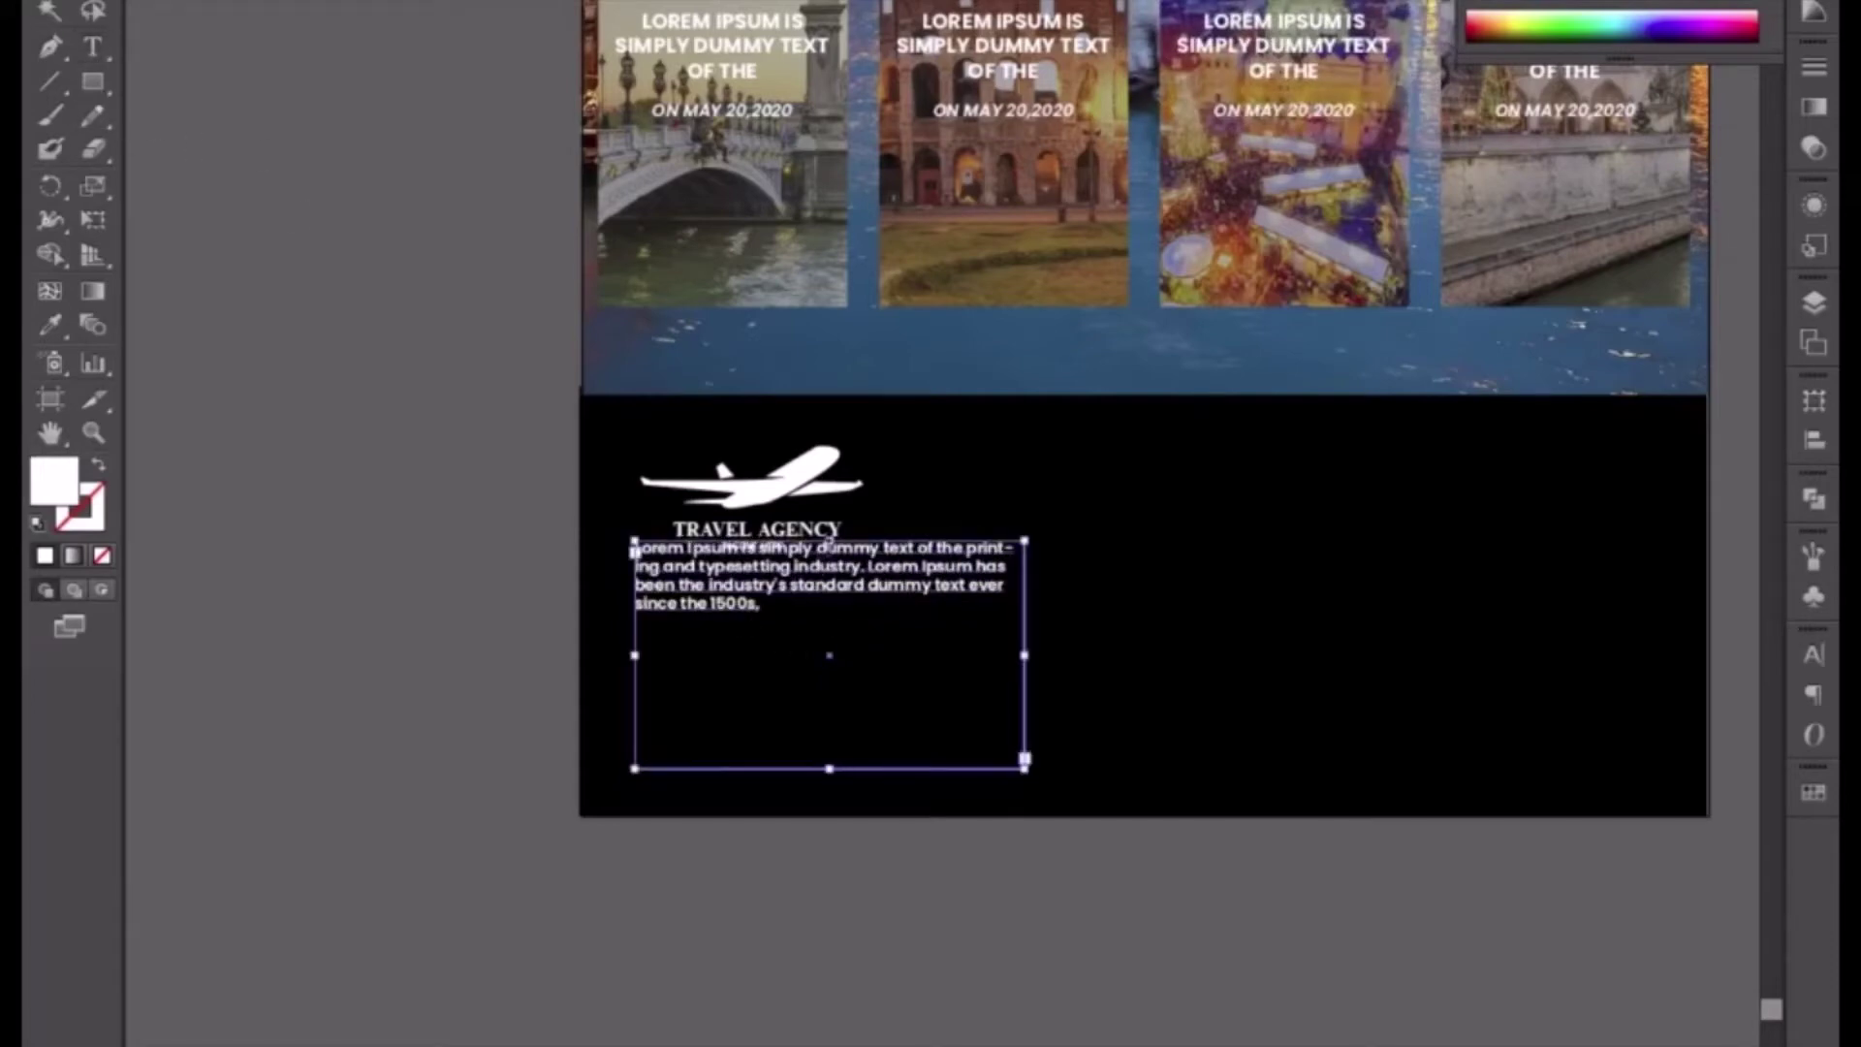
# - Lower the paragraph frame's upper edge clear of the logo tagline, then narrow and shorten the frame to fit its four lines
pyautogui.moveTo(829, 540); pyautogui.dragTo(828, 577)
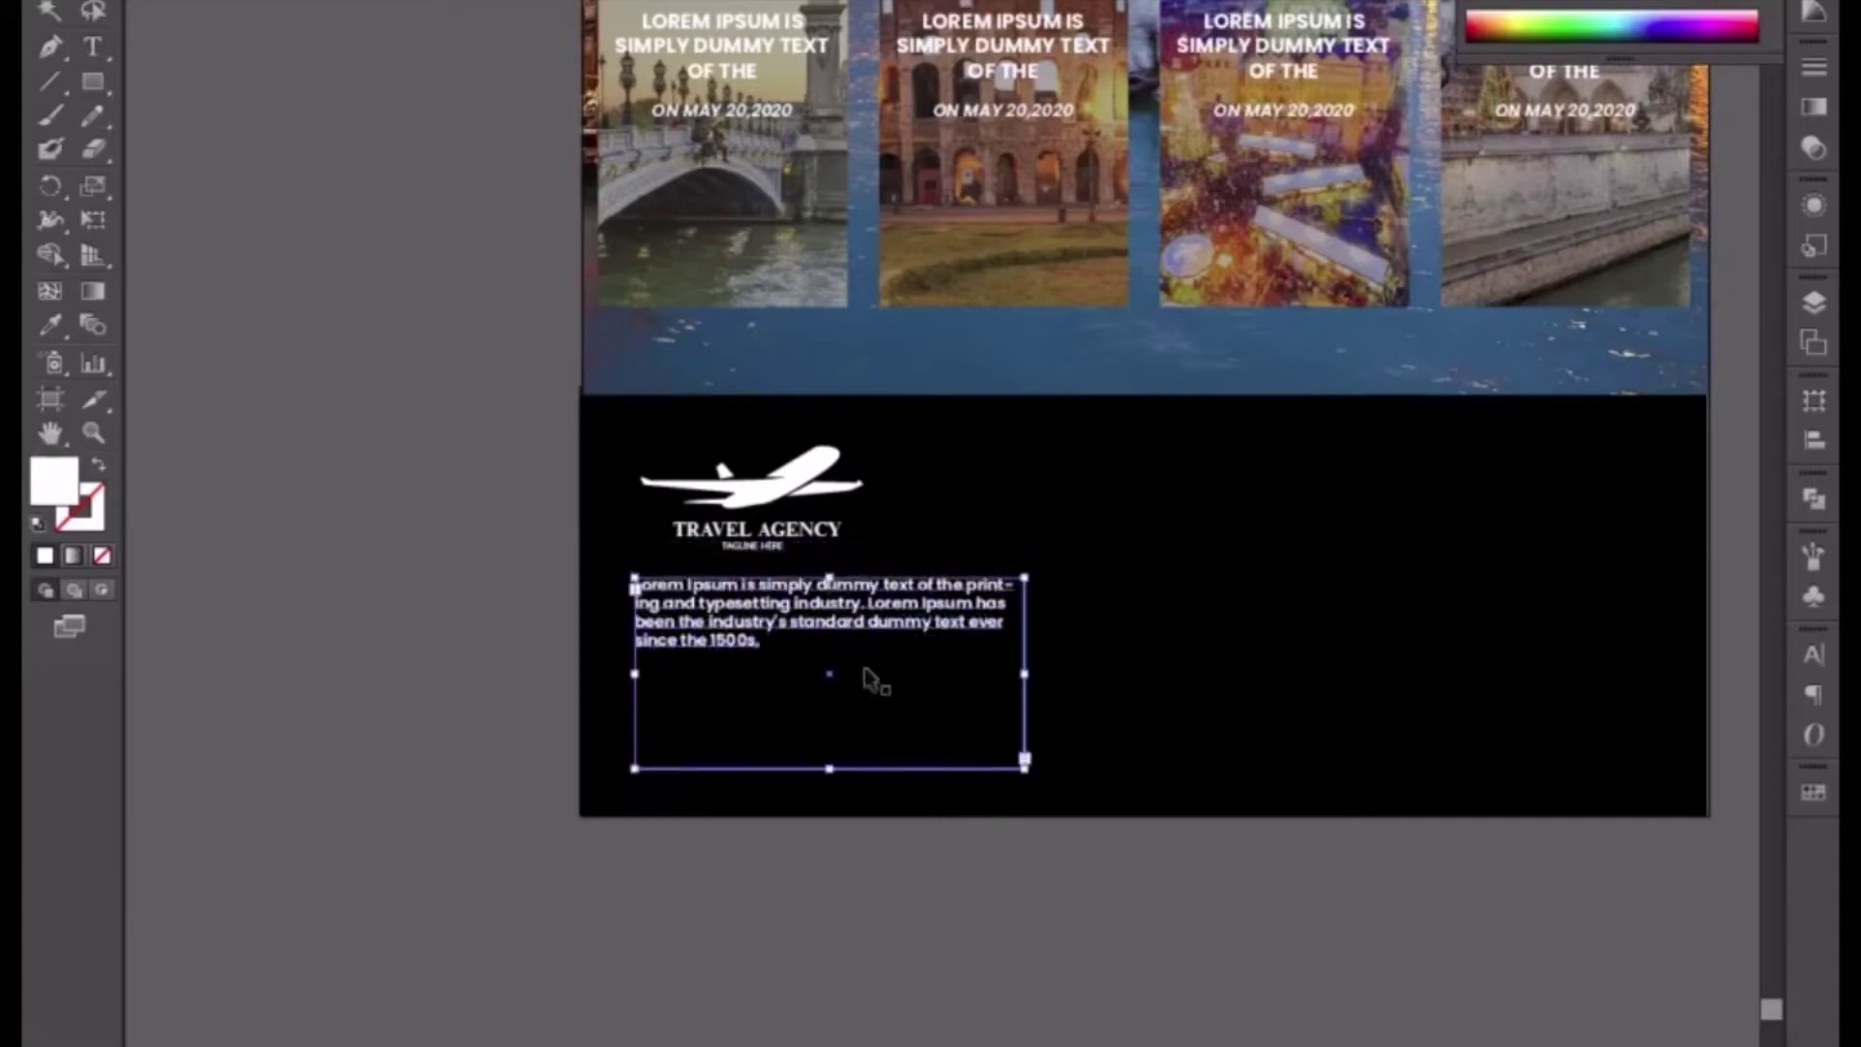
pyautogui.hotkey('ctrl', '=')
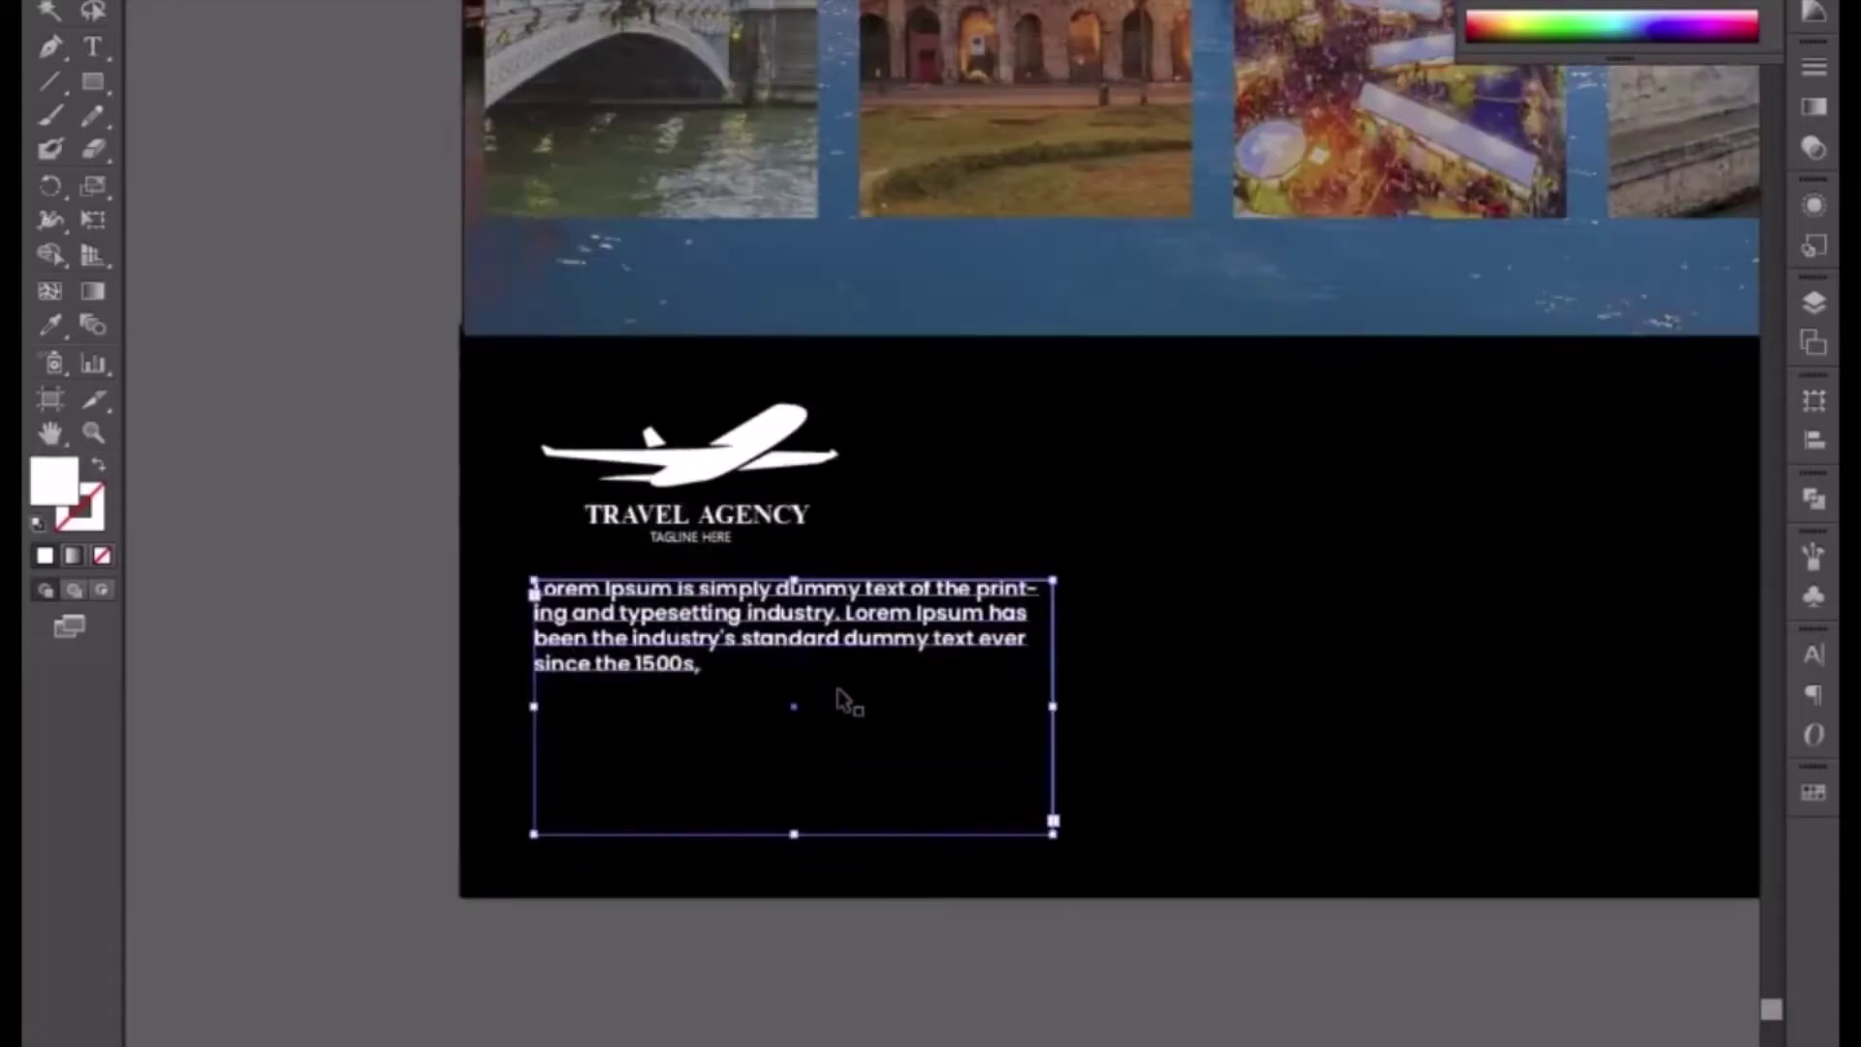
pyautogui.moveTo(1054, 706); pyautogui.dragTo(973, 706)
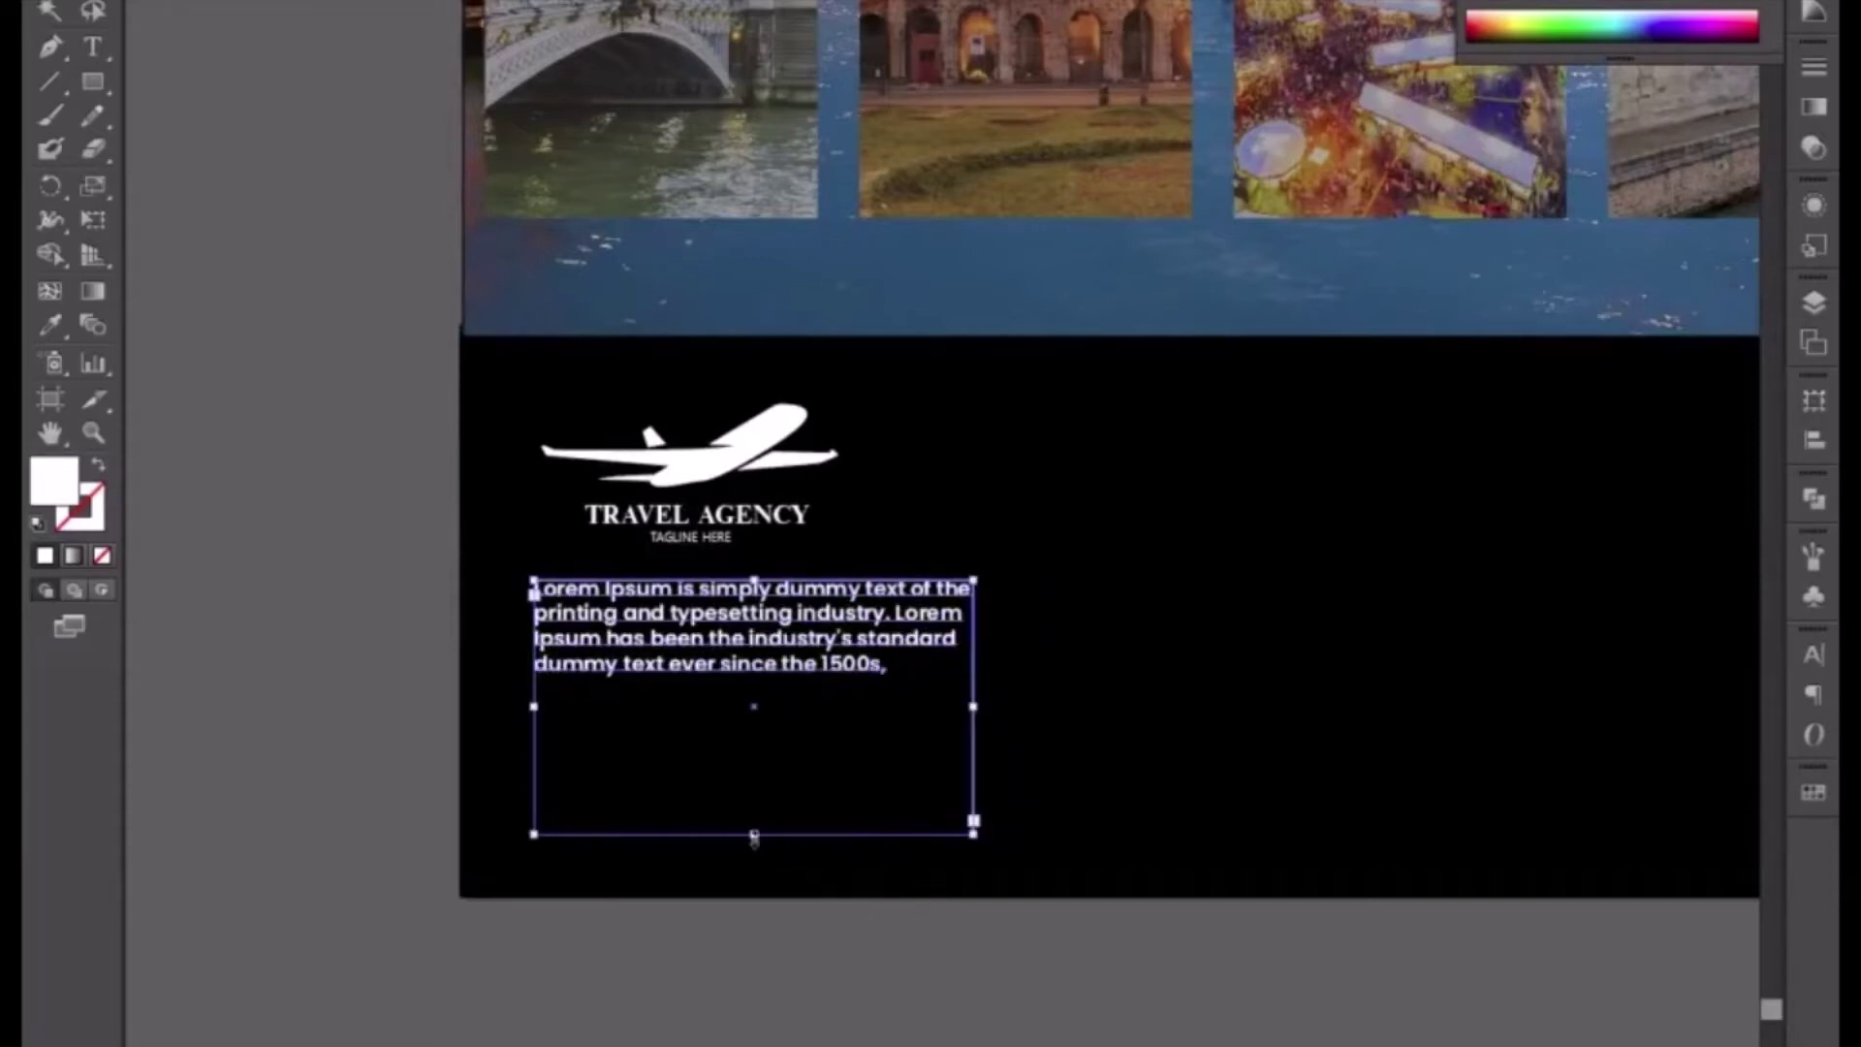
pyautogui.moveTo(754, 834); pyautogui.dragTo(754, 717)
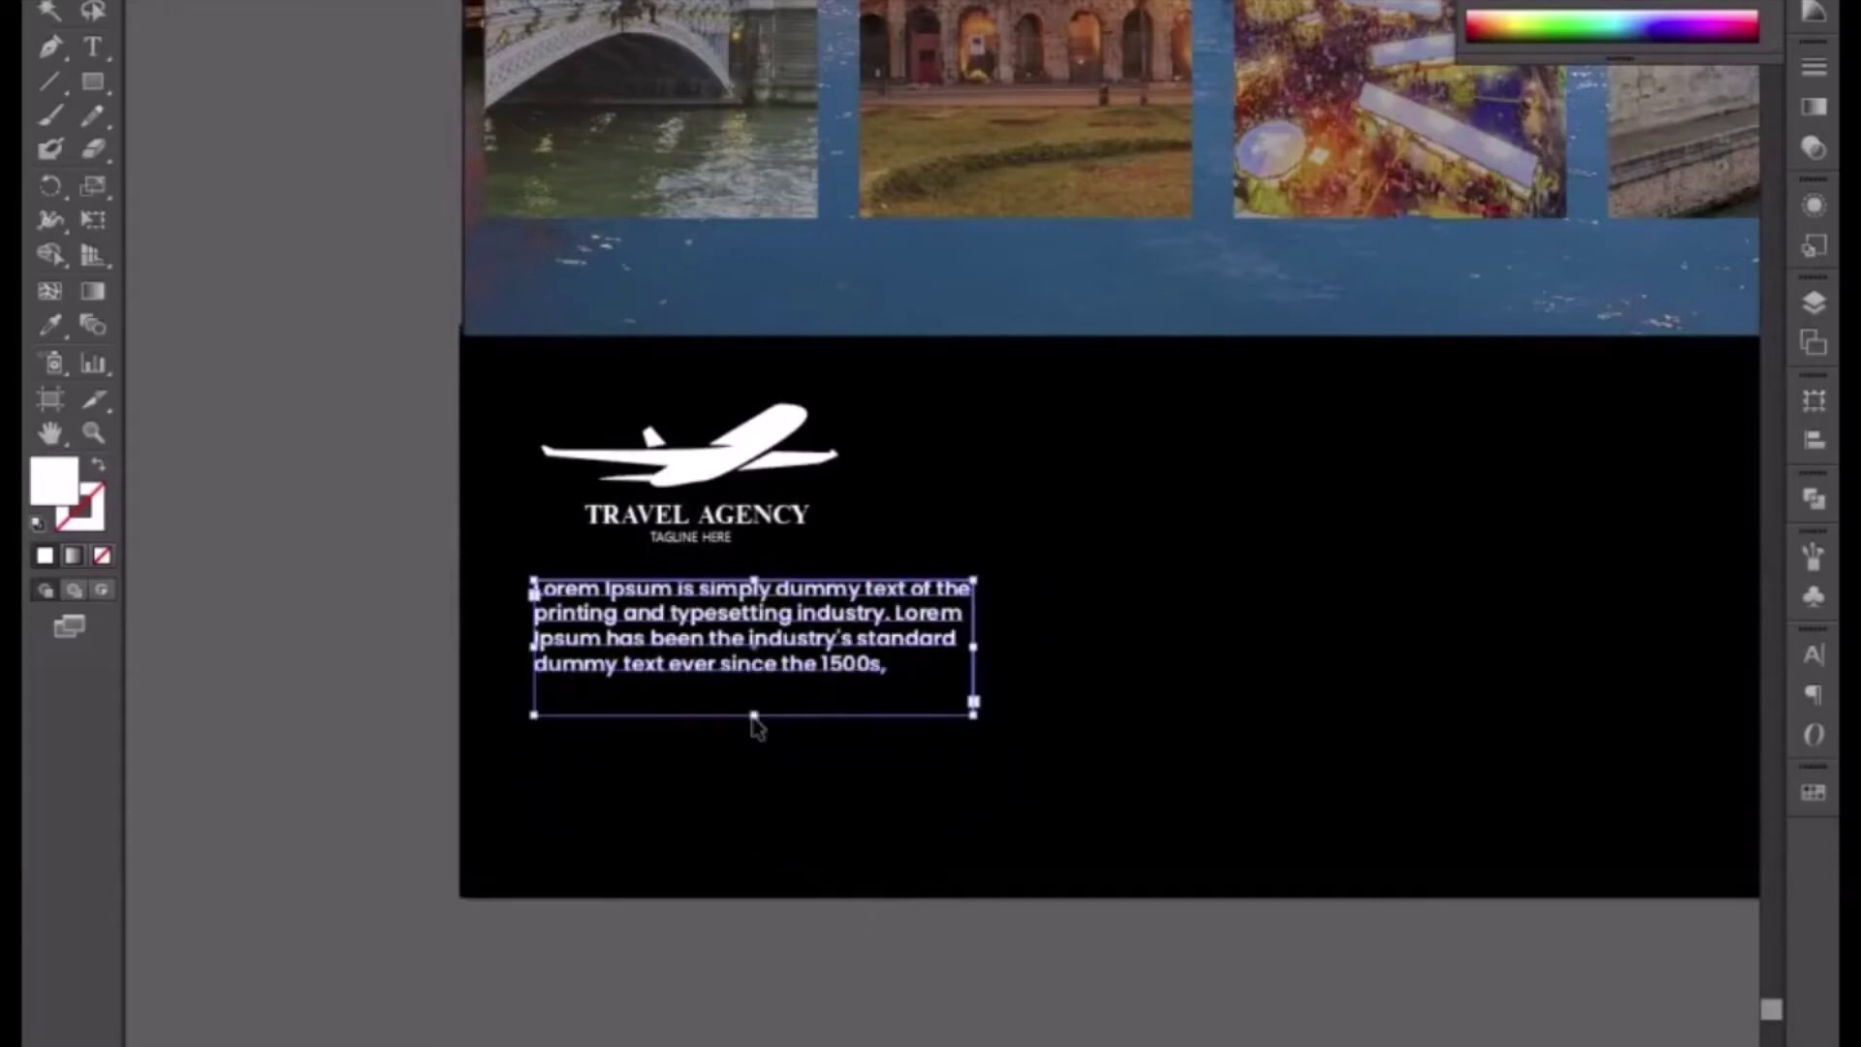
# - Move the logo and the paragraph block together slightly downward in the footer
pyautogui.keyDown('shift'); pyautogui.click(754, 469); pyautogui.keyUp('shift')
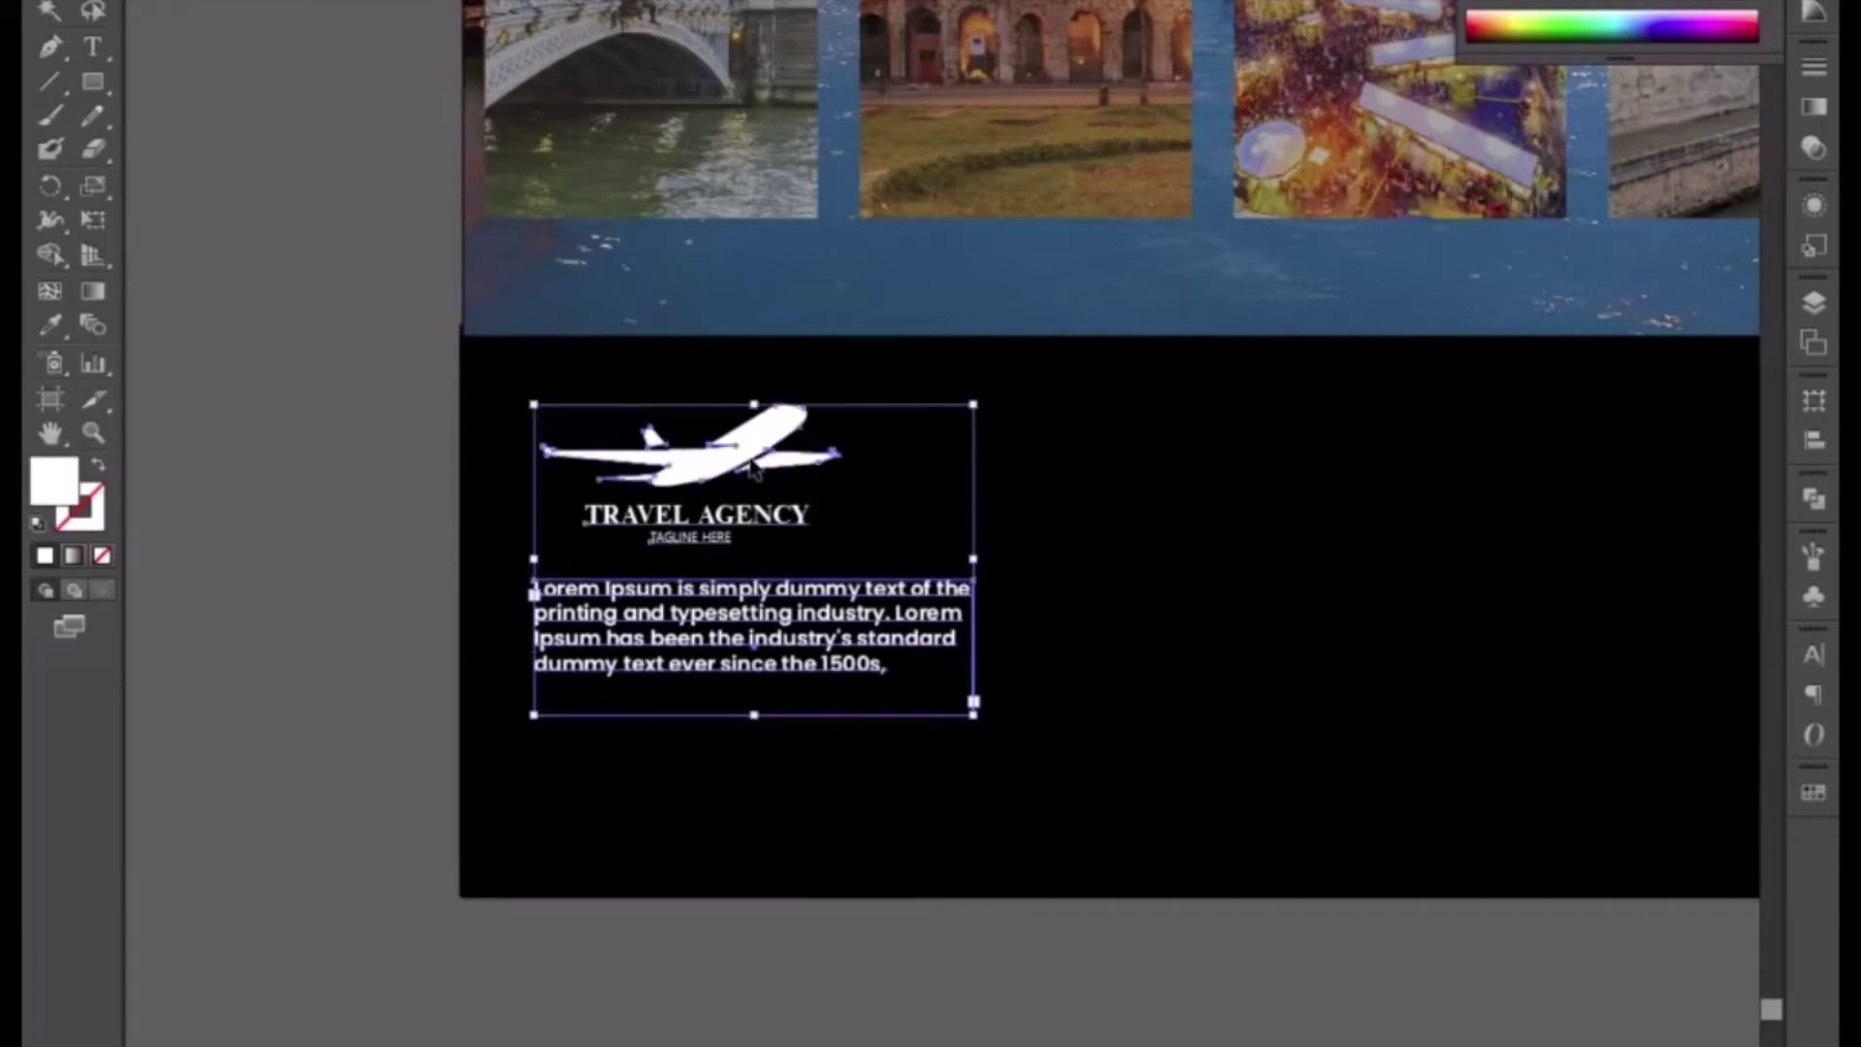
pyautogui.press('Down')
pyautogui.press('Down')
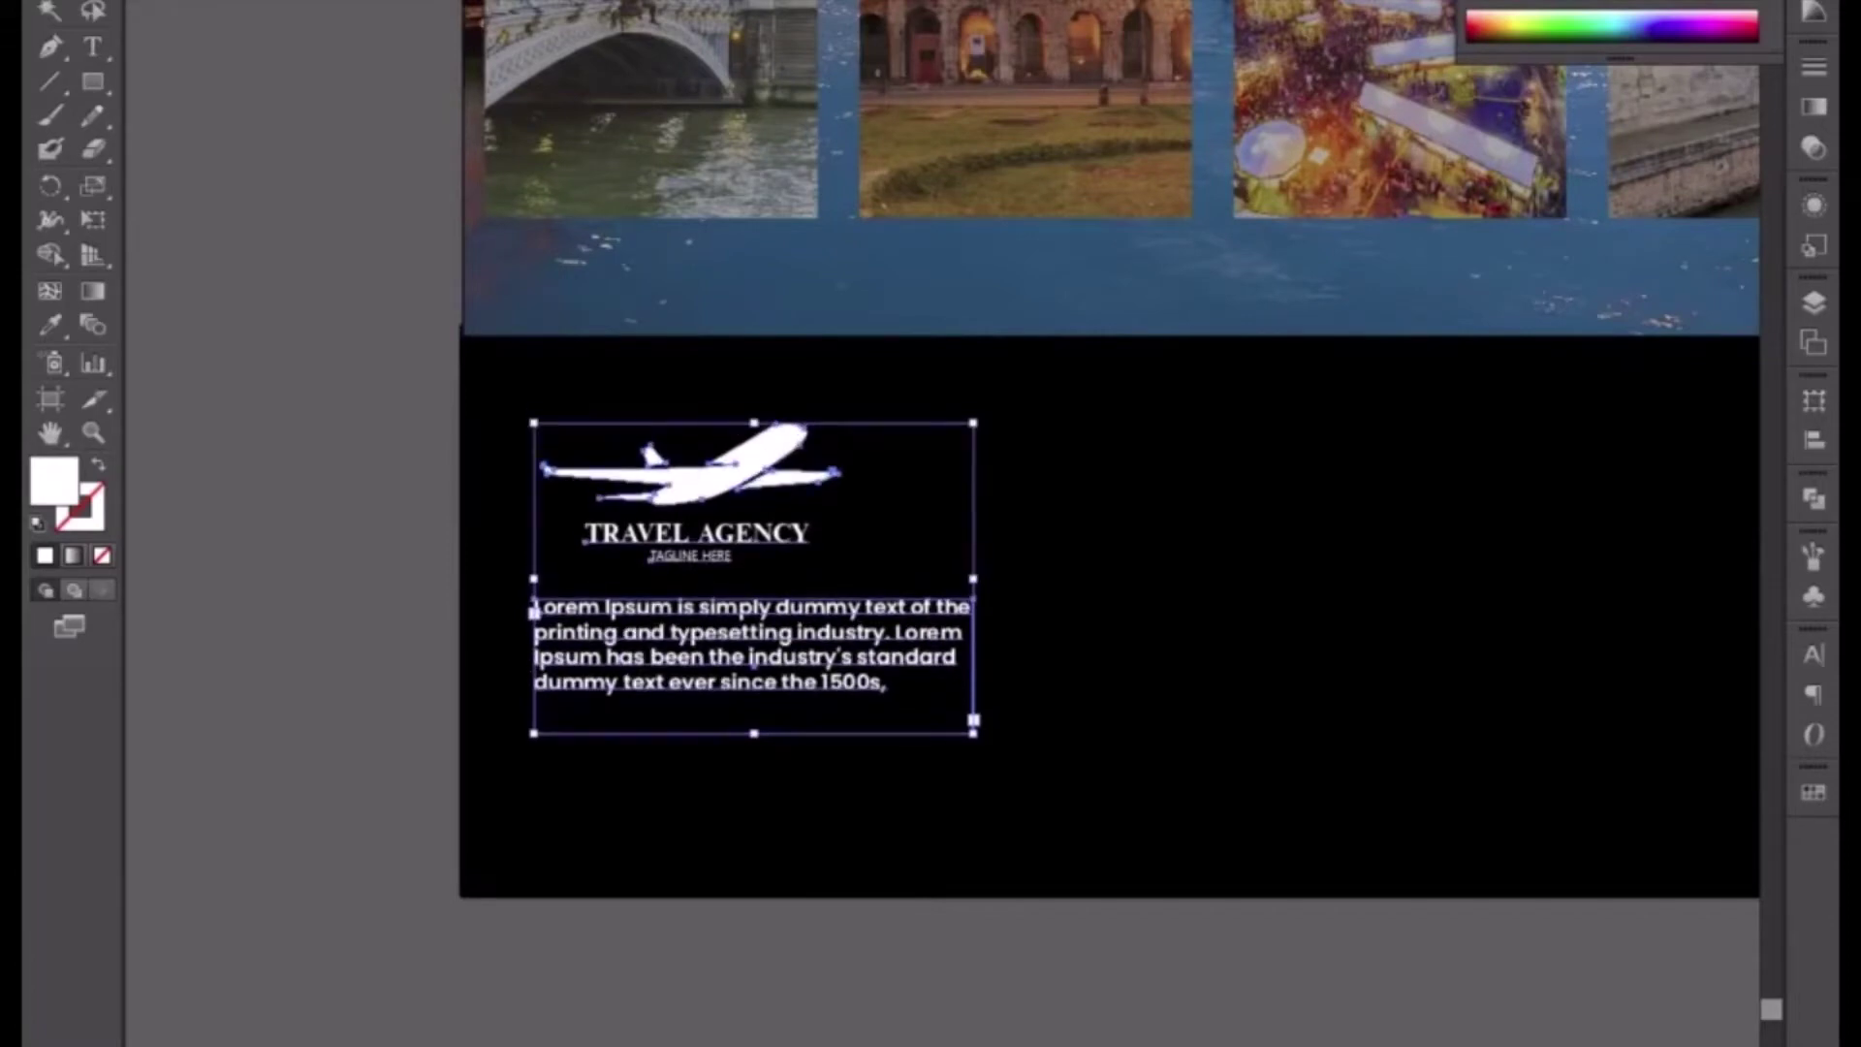
pyautogui.click(297, 548)
# - Change the footer paragraph's font style to a lighter weight
pyautogui.click(700, 641)
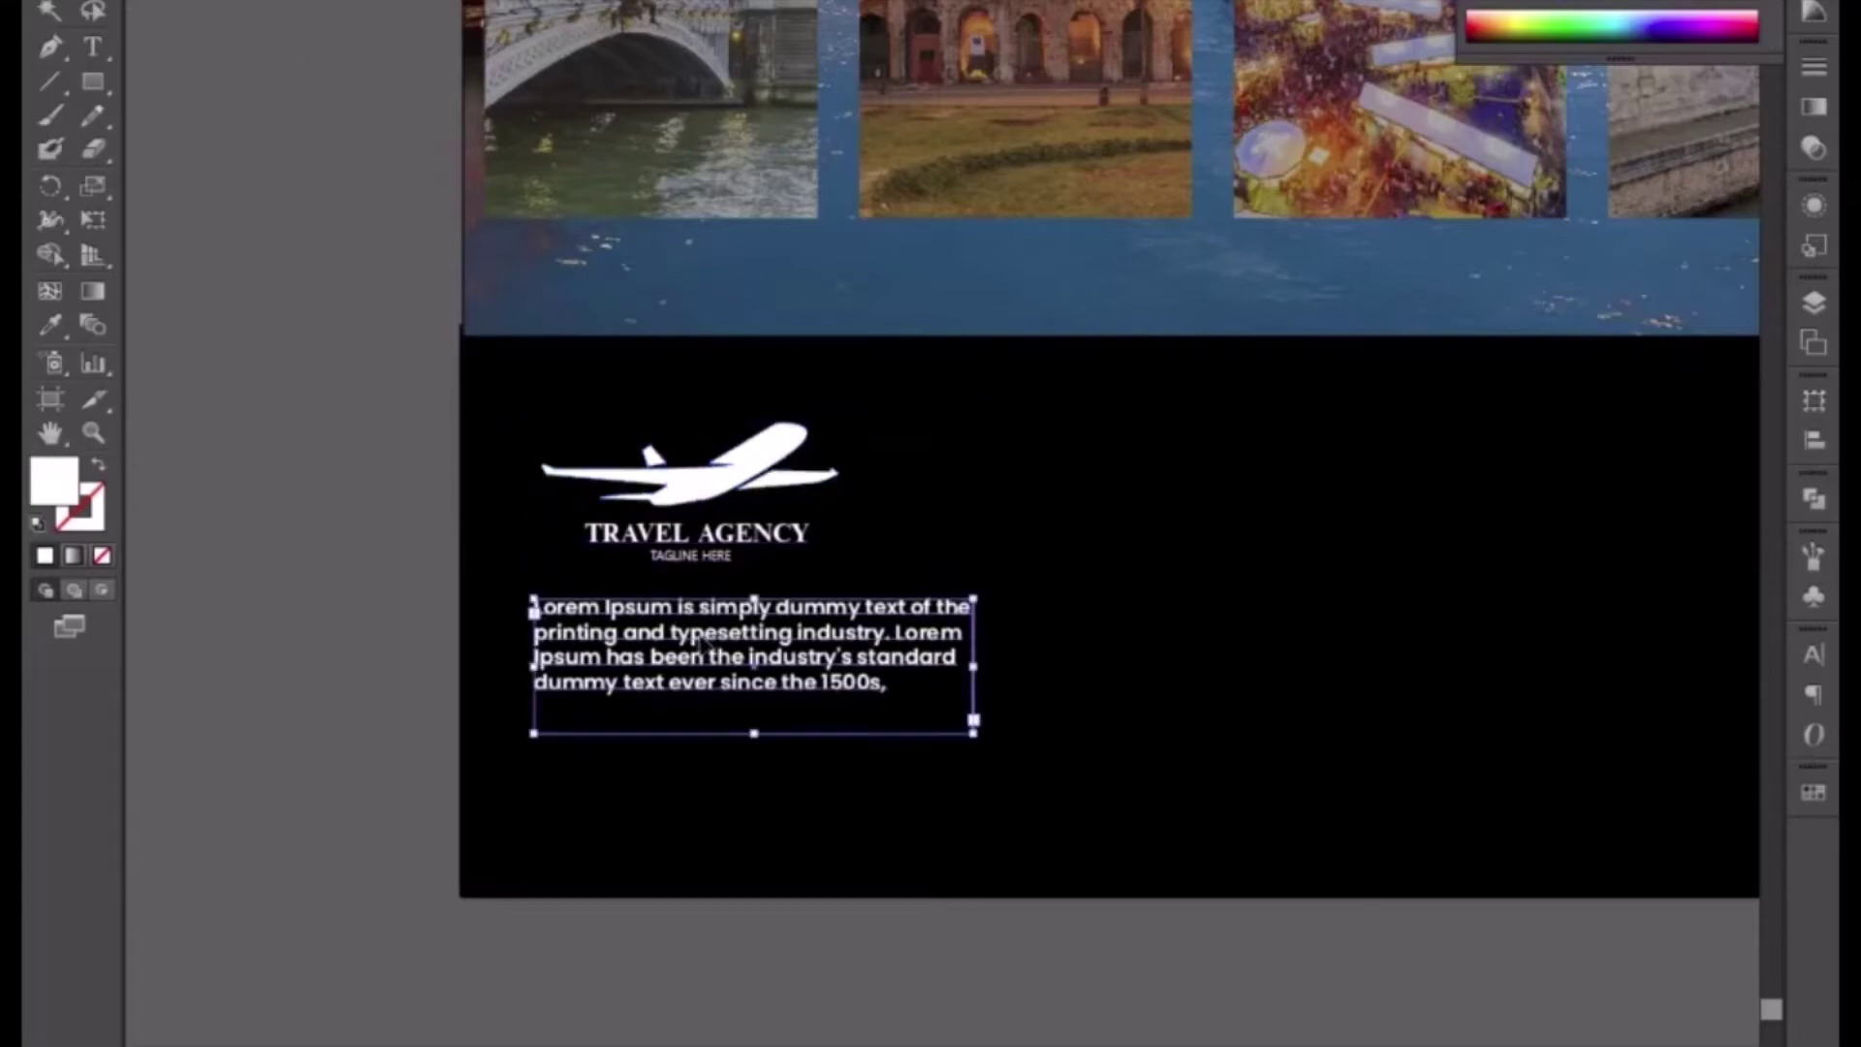
pyautogui.click(1294, 2)
pyautogui.click(1214, 176)
pyautogui.click(381, 698)
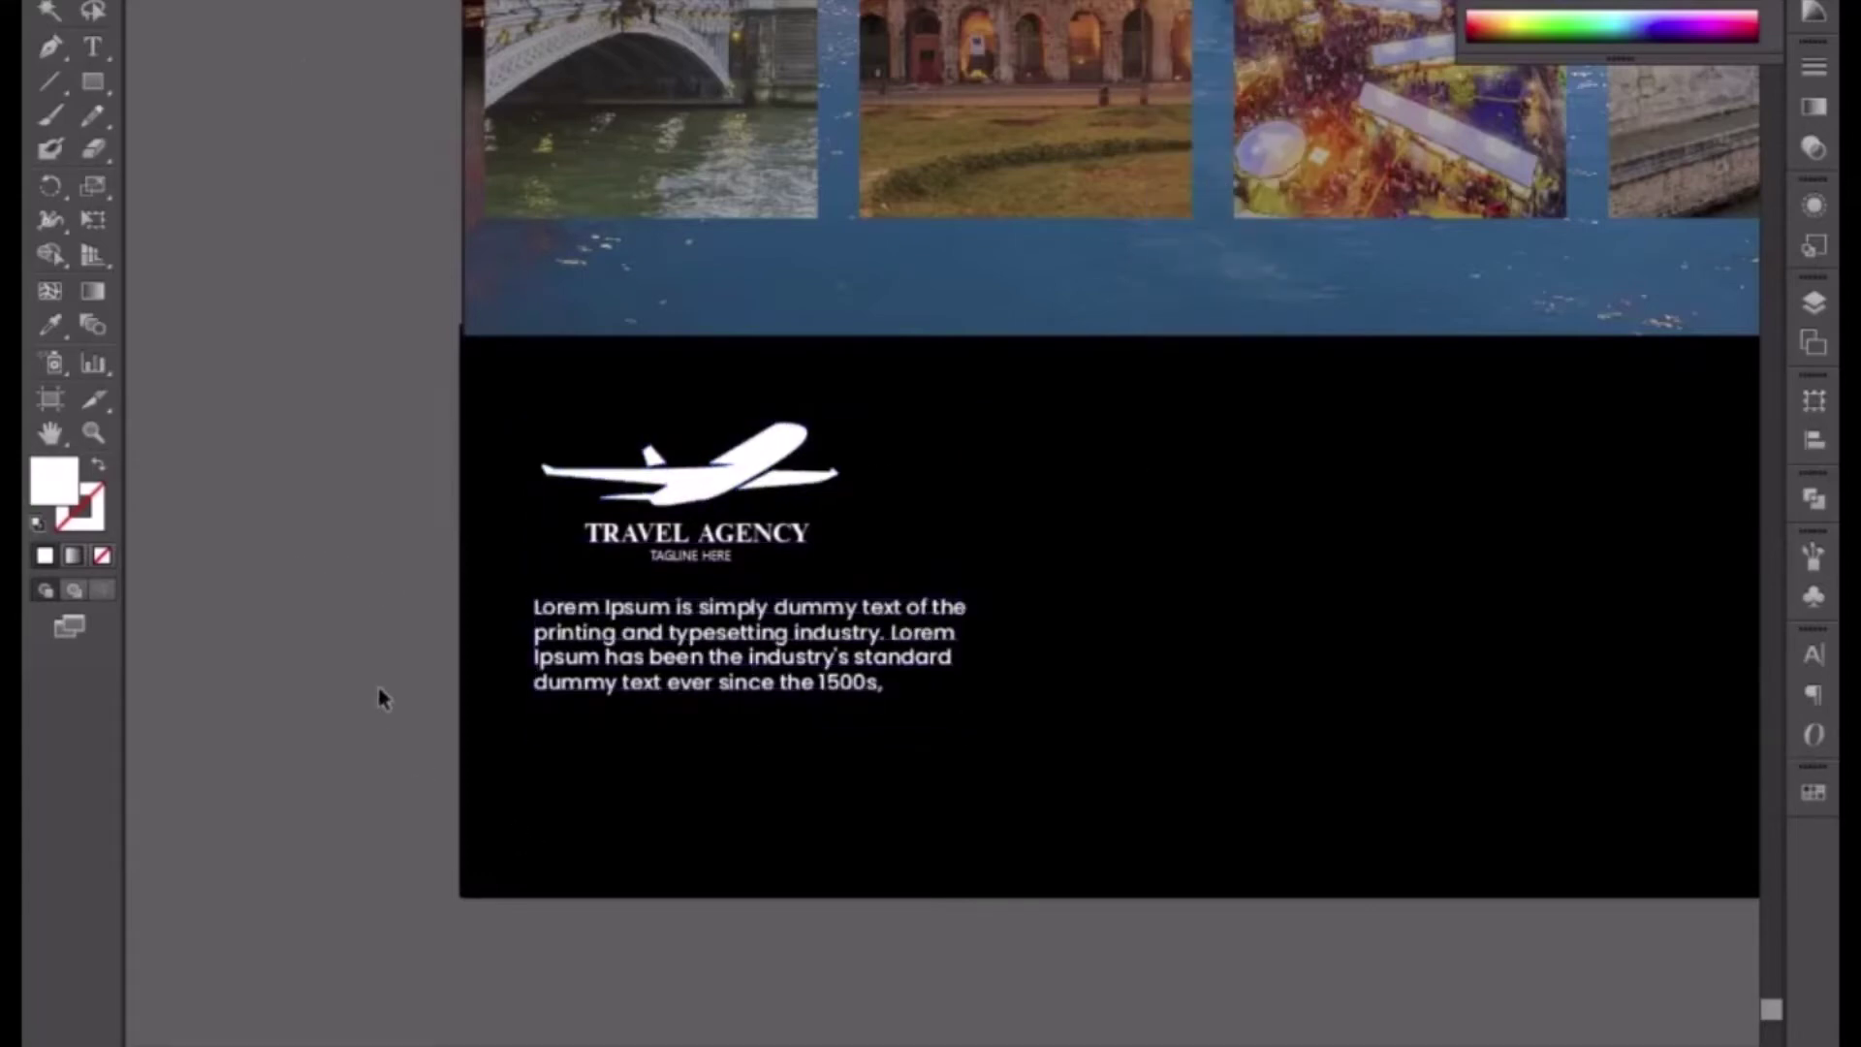
pyautogui.click(679, 644)
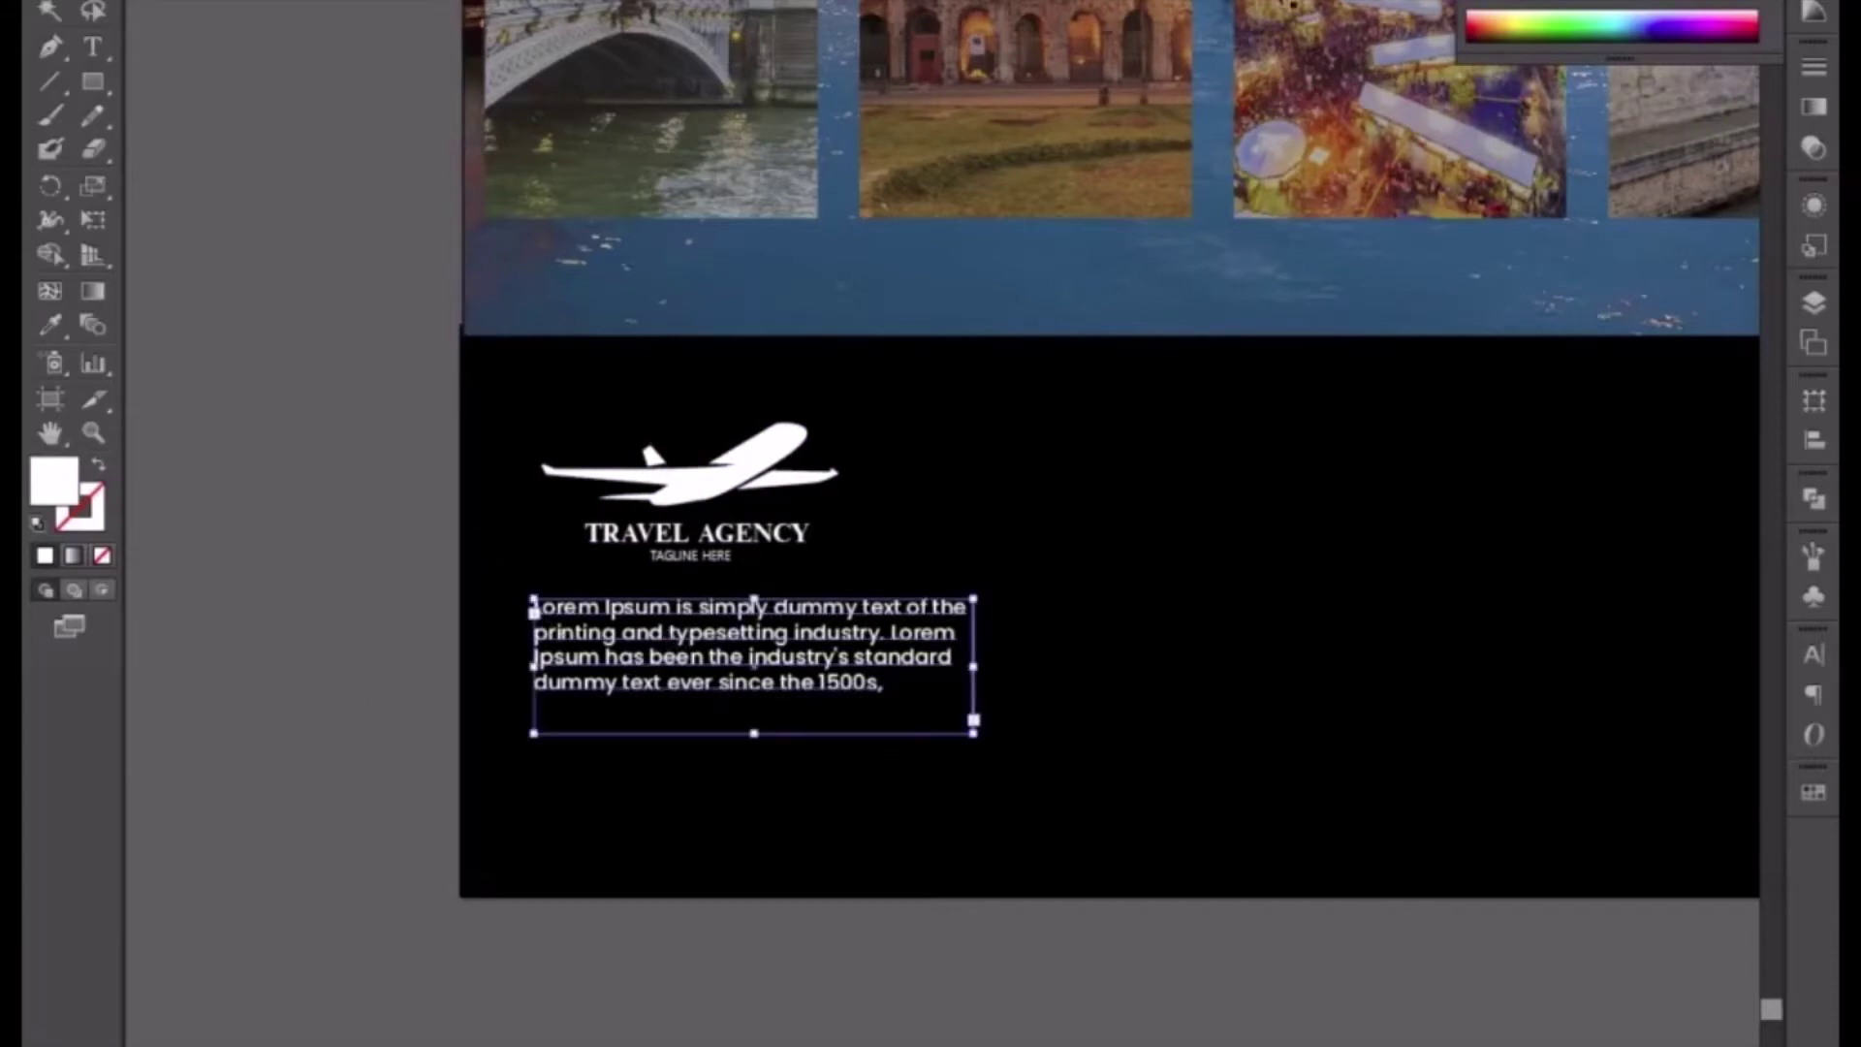
pyautogui.click(1294, 1)
pyautogui.click(1216, 114)
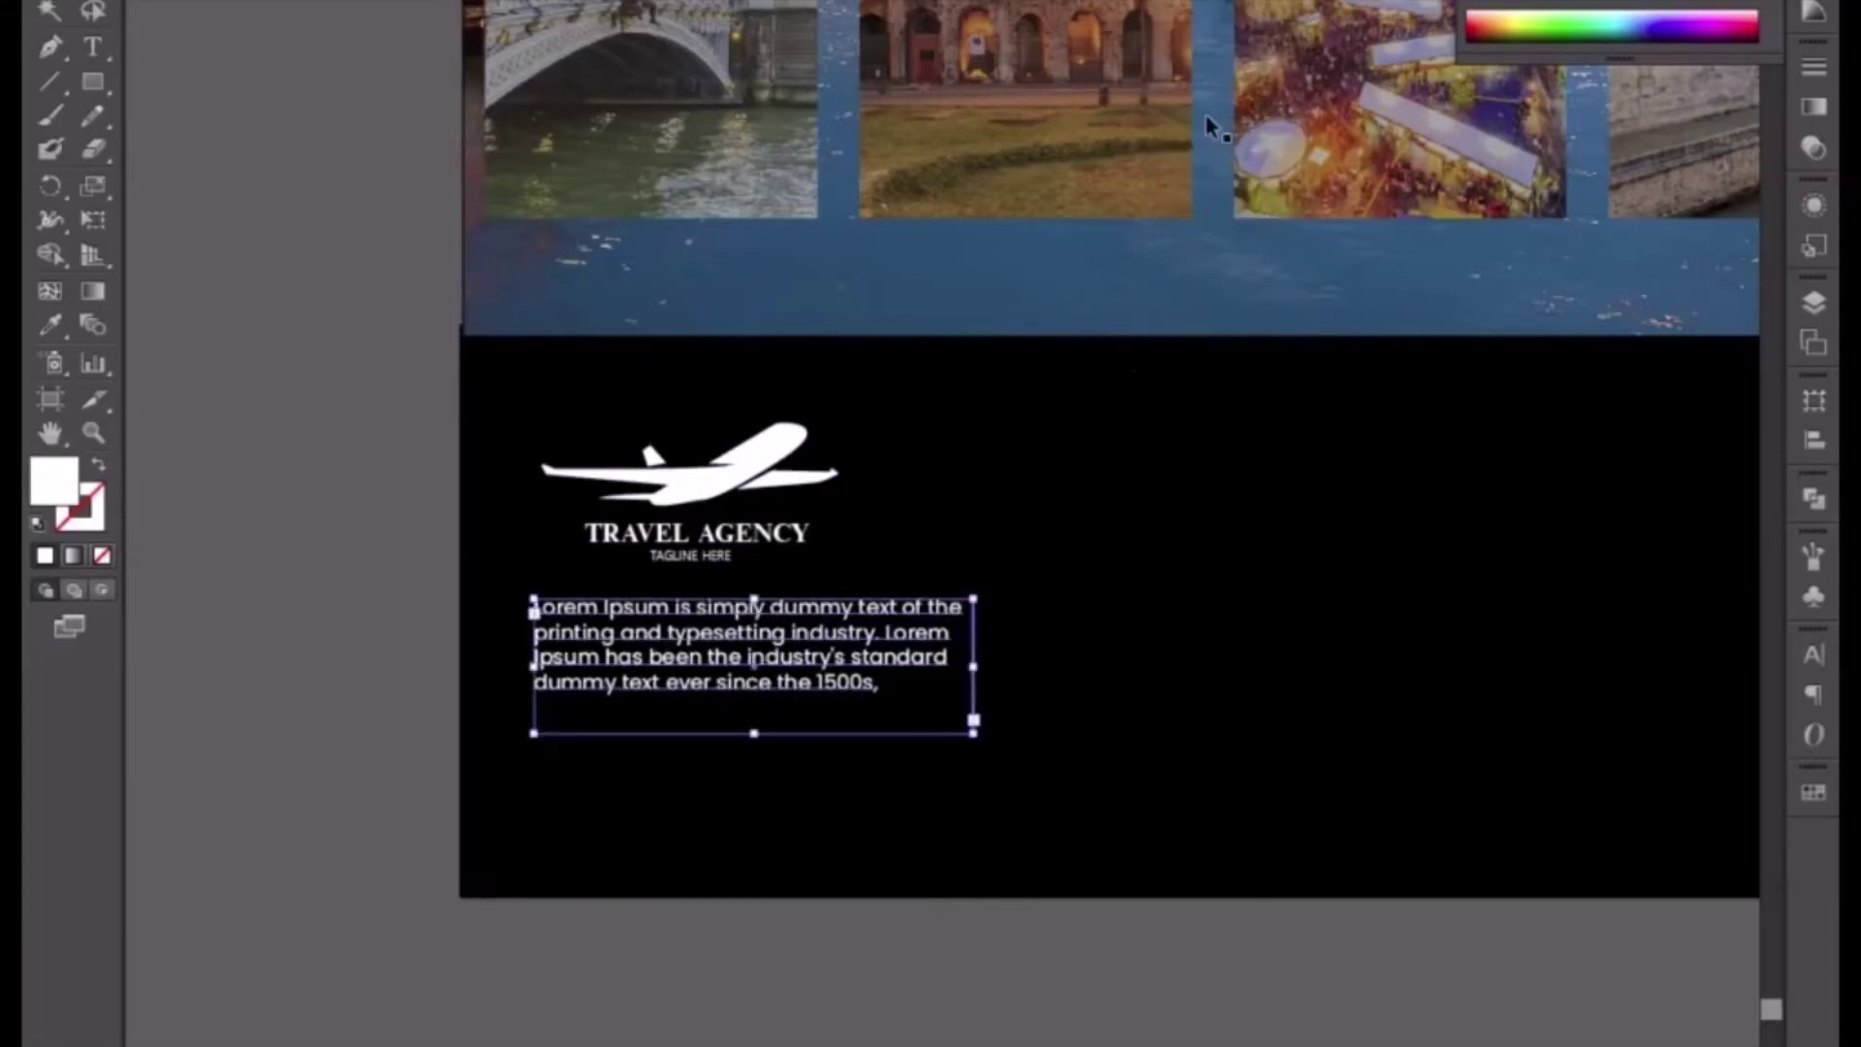
pyautogui.click(846, 945)
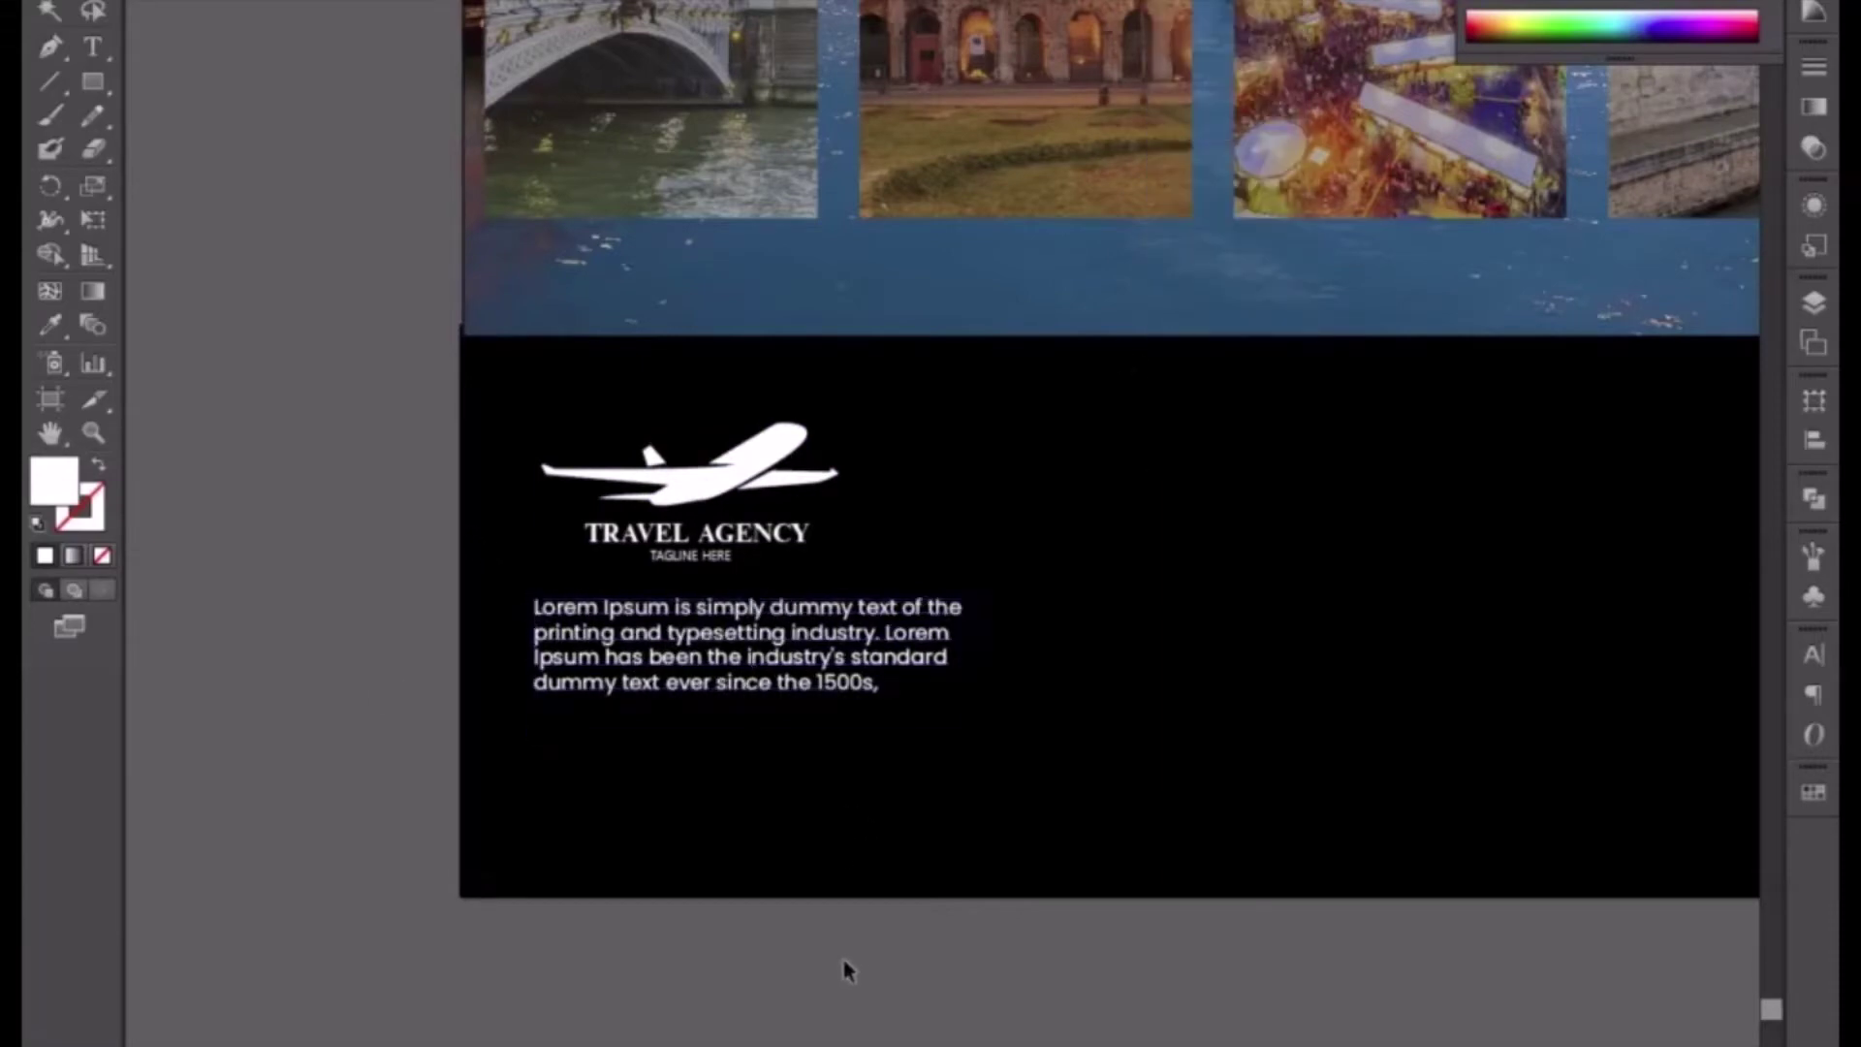
# - Nudge the footer logo slightly up and to the left to align it with the paragraph and widen the gap between them
pyautogui.click(708, 497)
pyautogui.press('Up')
pyautogui.press('Up')
pyautogui.press('Up')
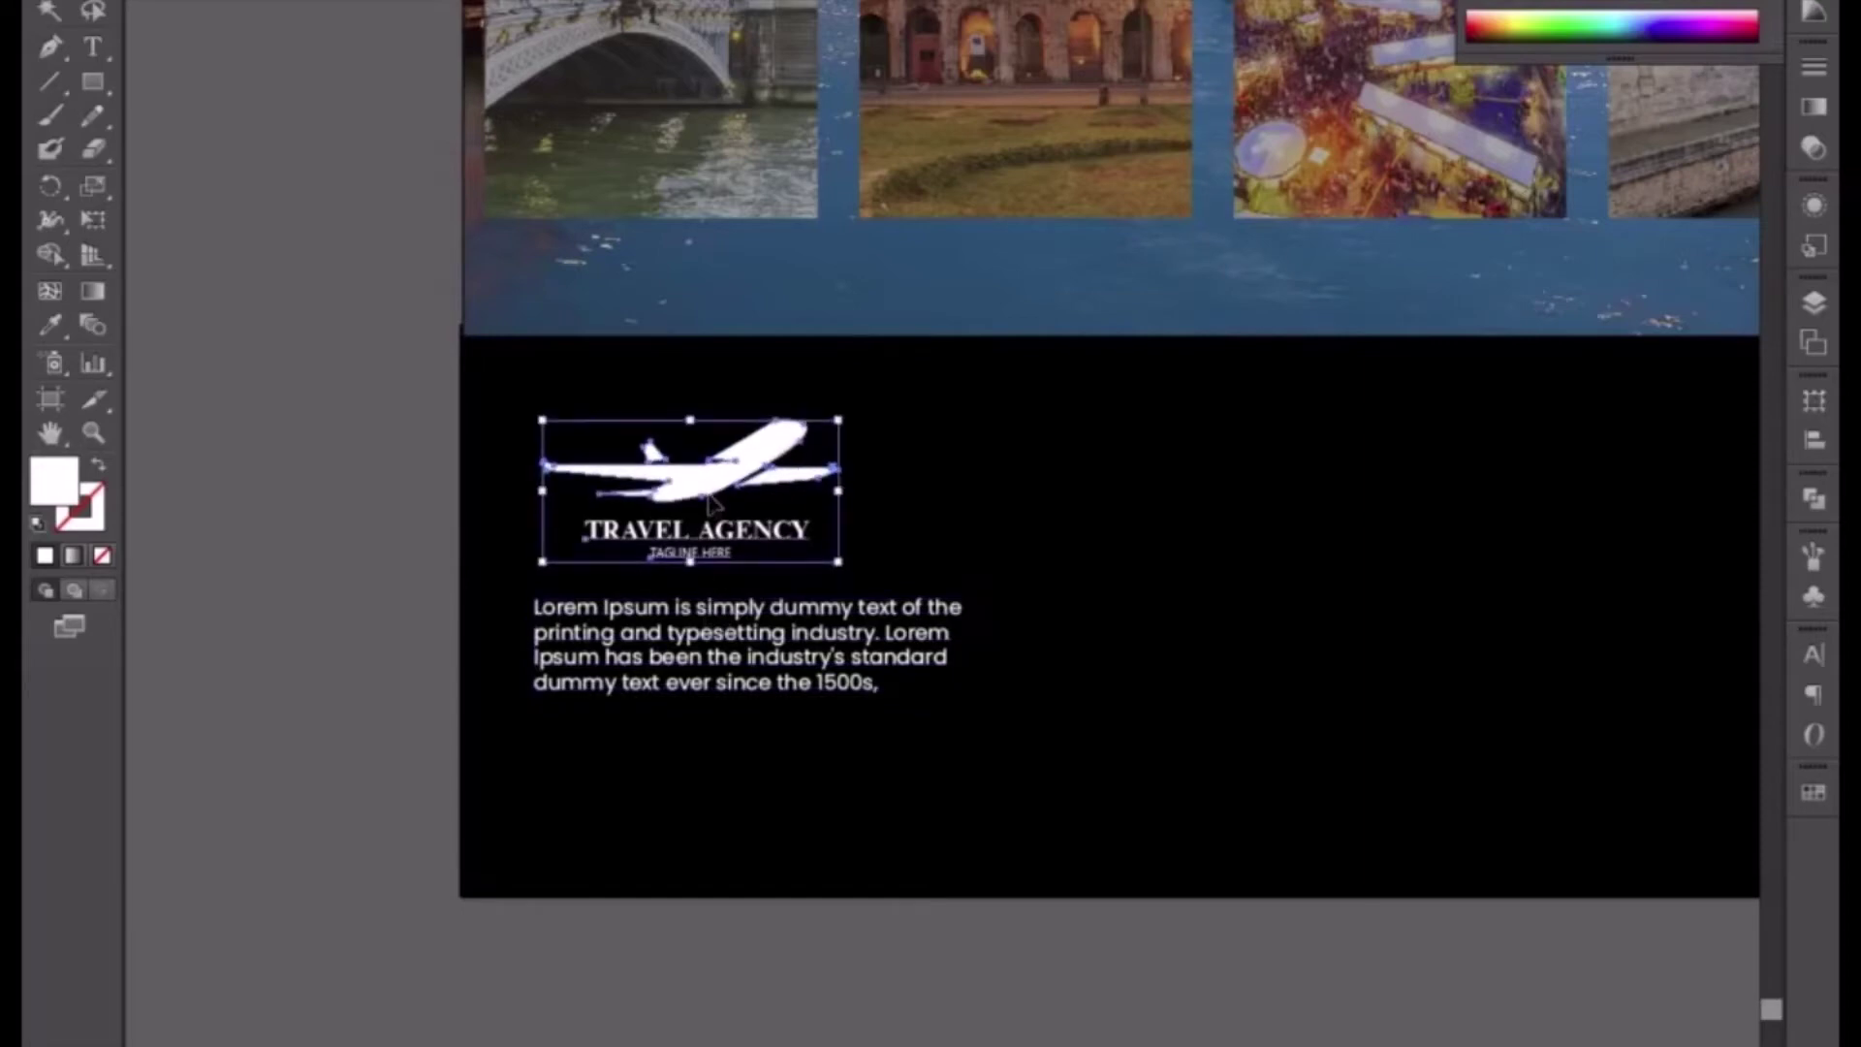
pyautogui.press('Left')
pyautogui.press('Left')
pyautogui.press('Left')
pyautogui.press('Up')
pyautogui.press('Up')
pyautogui.press('Up')
pyautogui.press('Up')
pyautogui.press('Up')
pyautogui.press('Up')
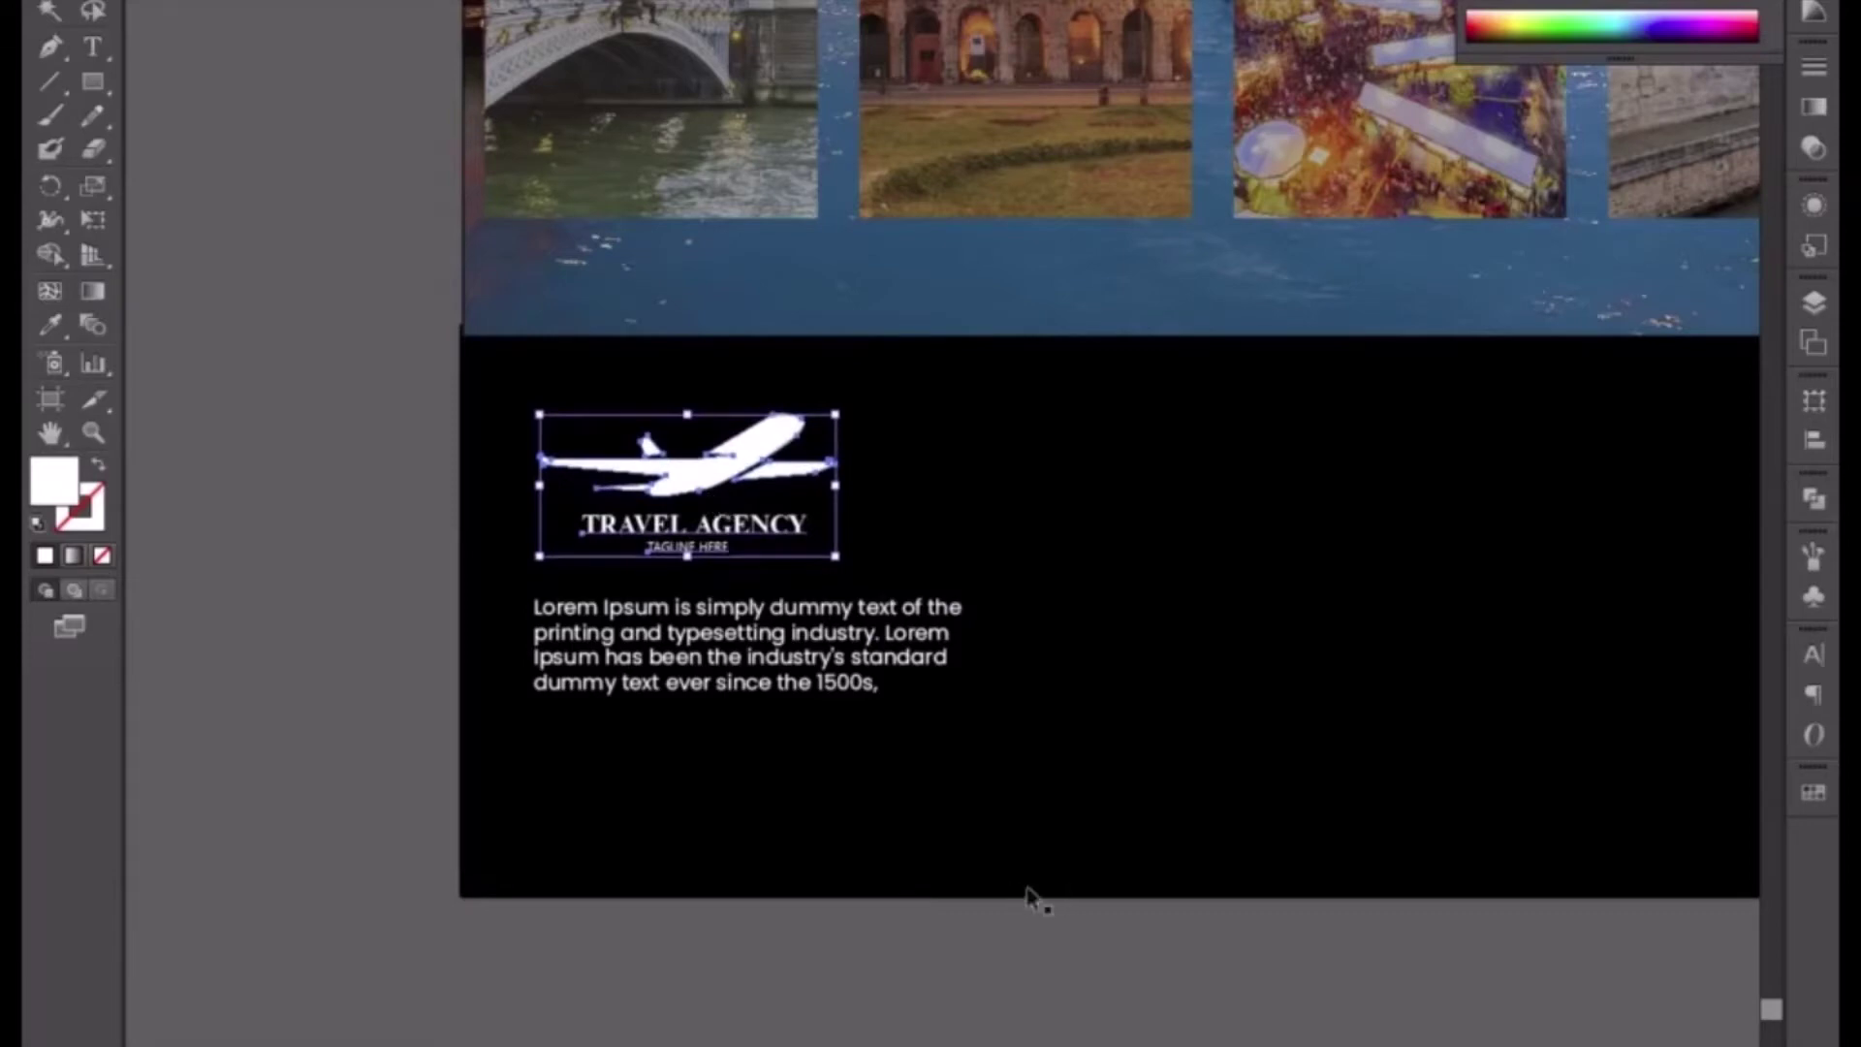
pyautogui.click(977, 1013)
# - Copy the text block of a white card above News & Update into the footer beside the logo, with a white fill
pyautogui.moveTo(989, 965); pyautogui.dragTo(831, 940)
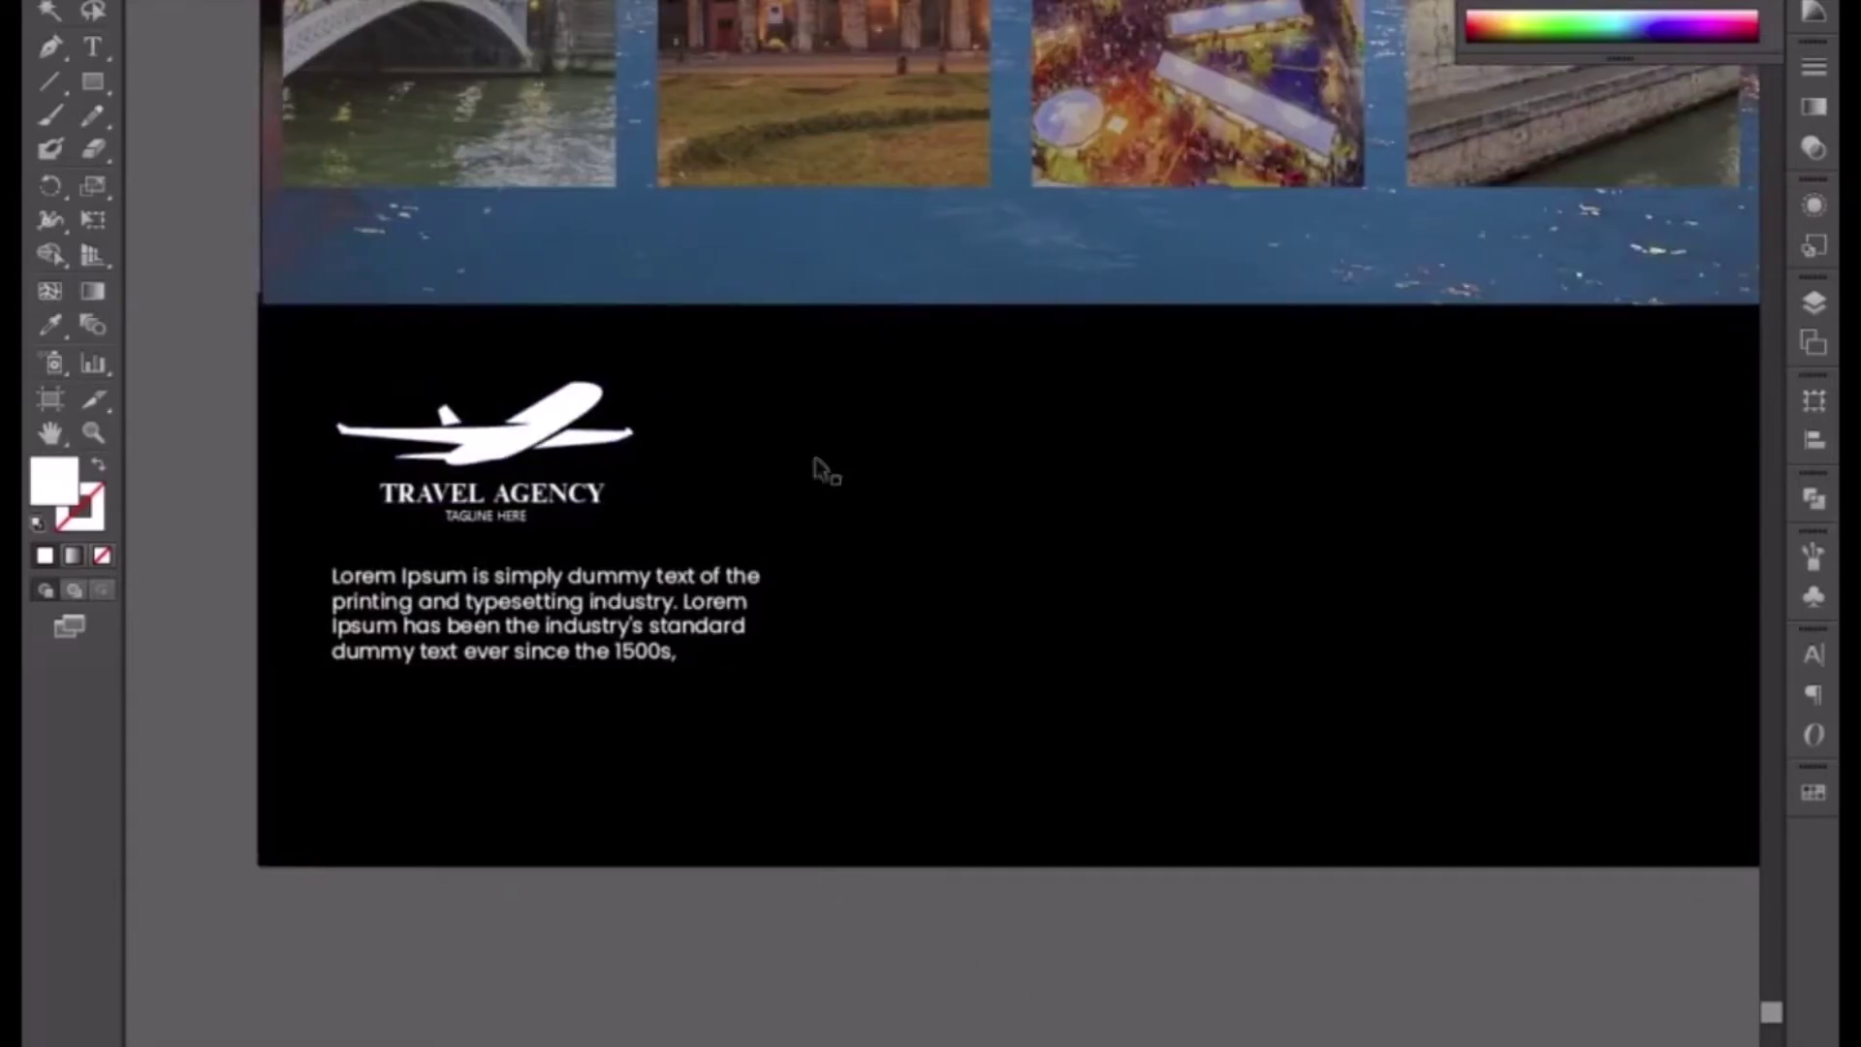
pyautogui.scroll(5, 853, 368)
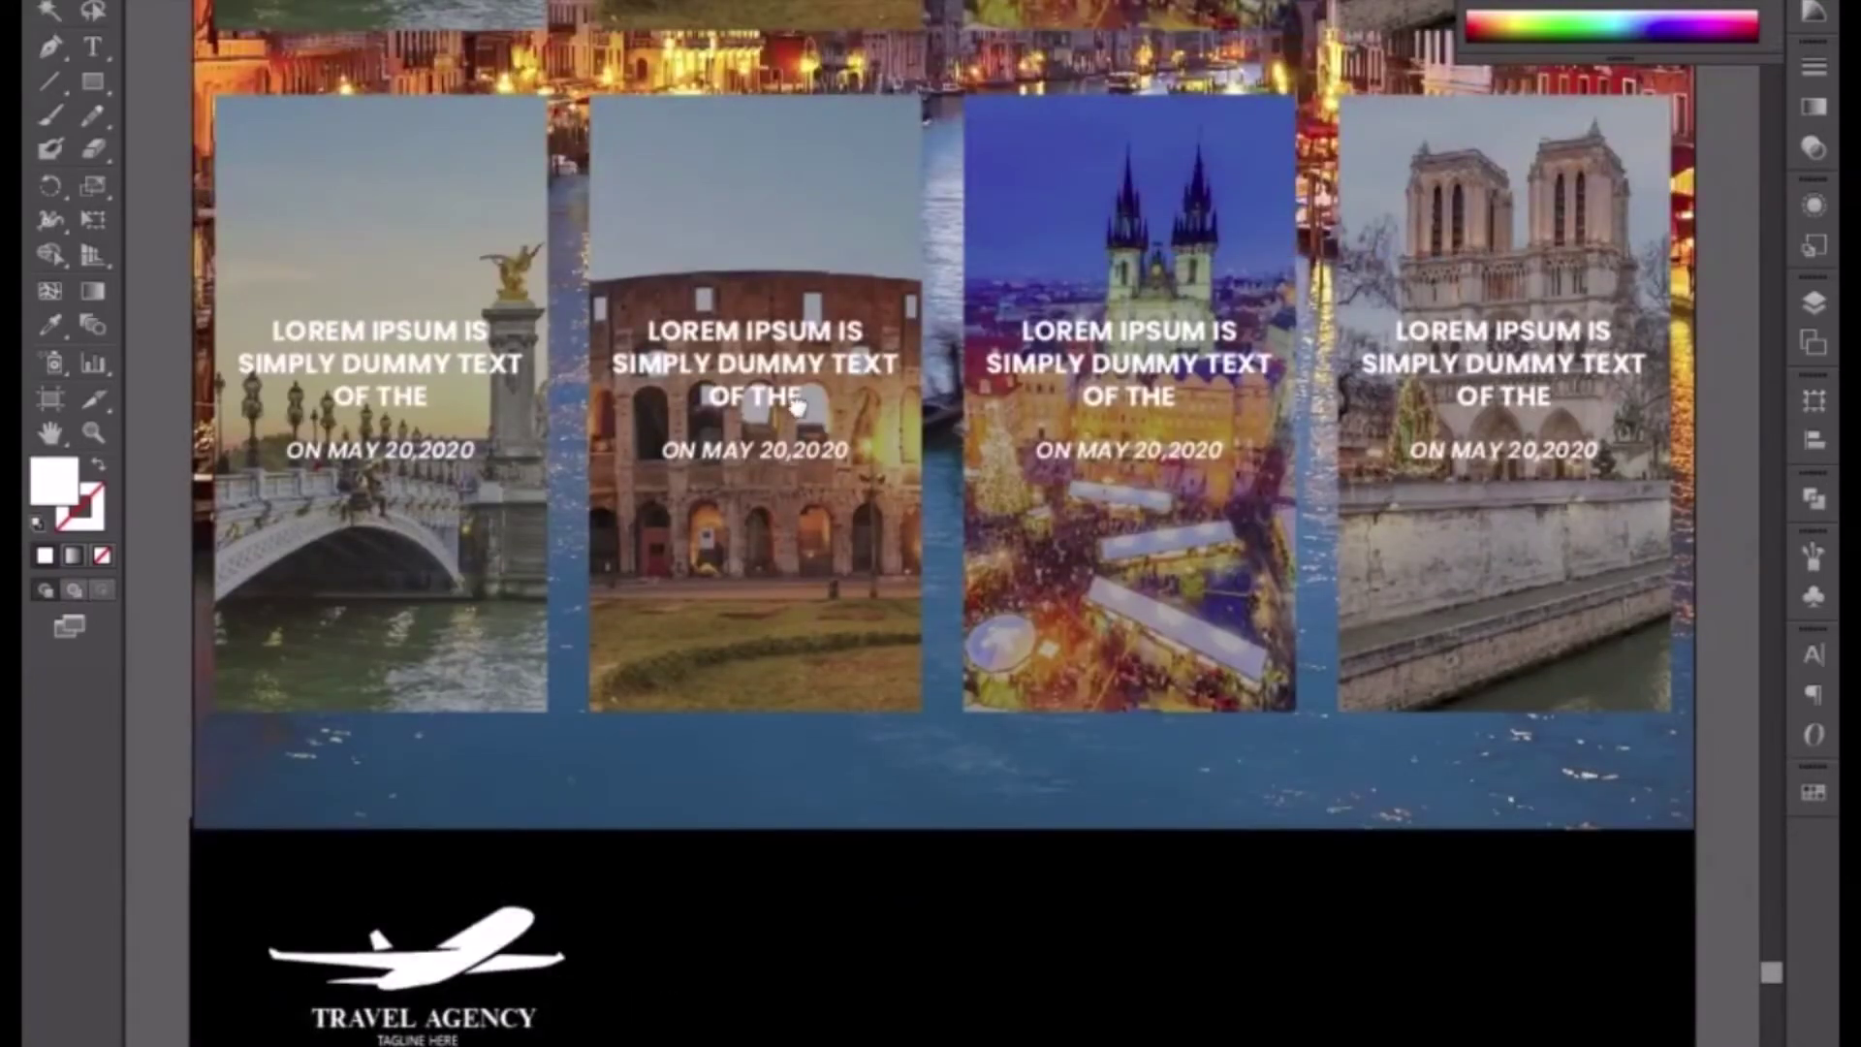
pyautogui.scroll(3, 822, 418)
pyautogui.scroll(4, 822, 418)
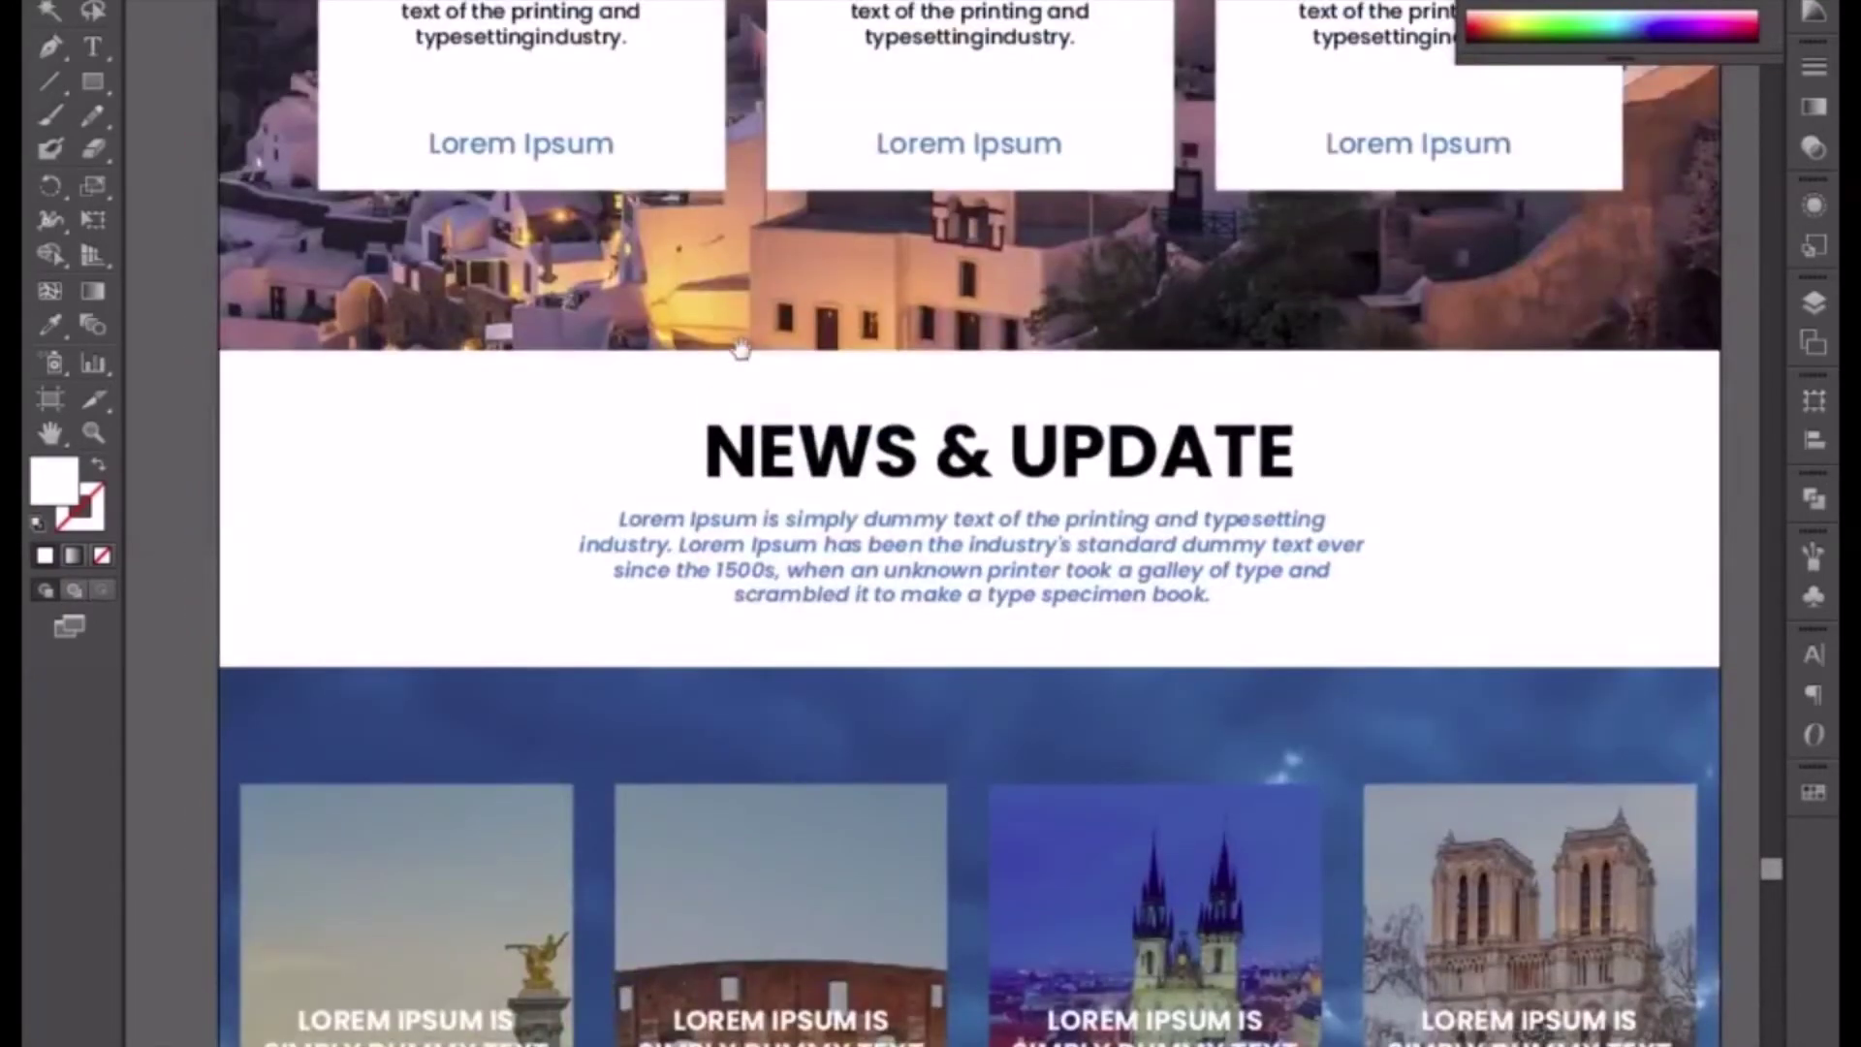
pyautogui.click(609, 157)
pyautogui.moveTo(520, 250); pyautogui.dragTo(433, 626)
pyautogui.moveTo(506, 619); pyautogui.dragTo(564, 270)
pyautogui.moveTo(489, 135); pyautogui.dragTo(1152, 1046)
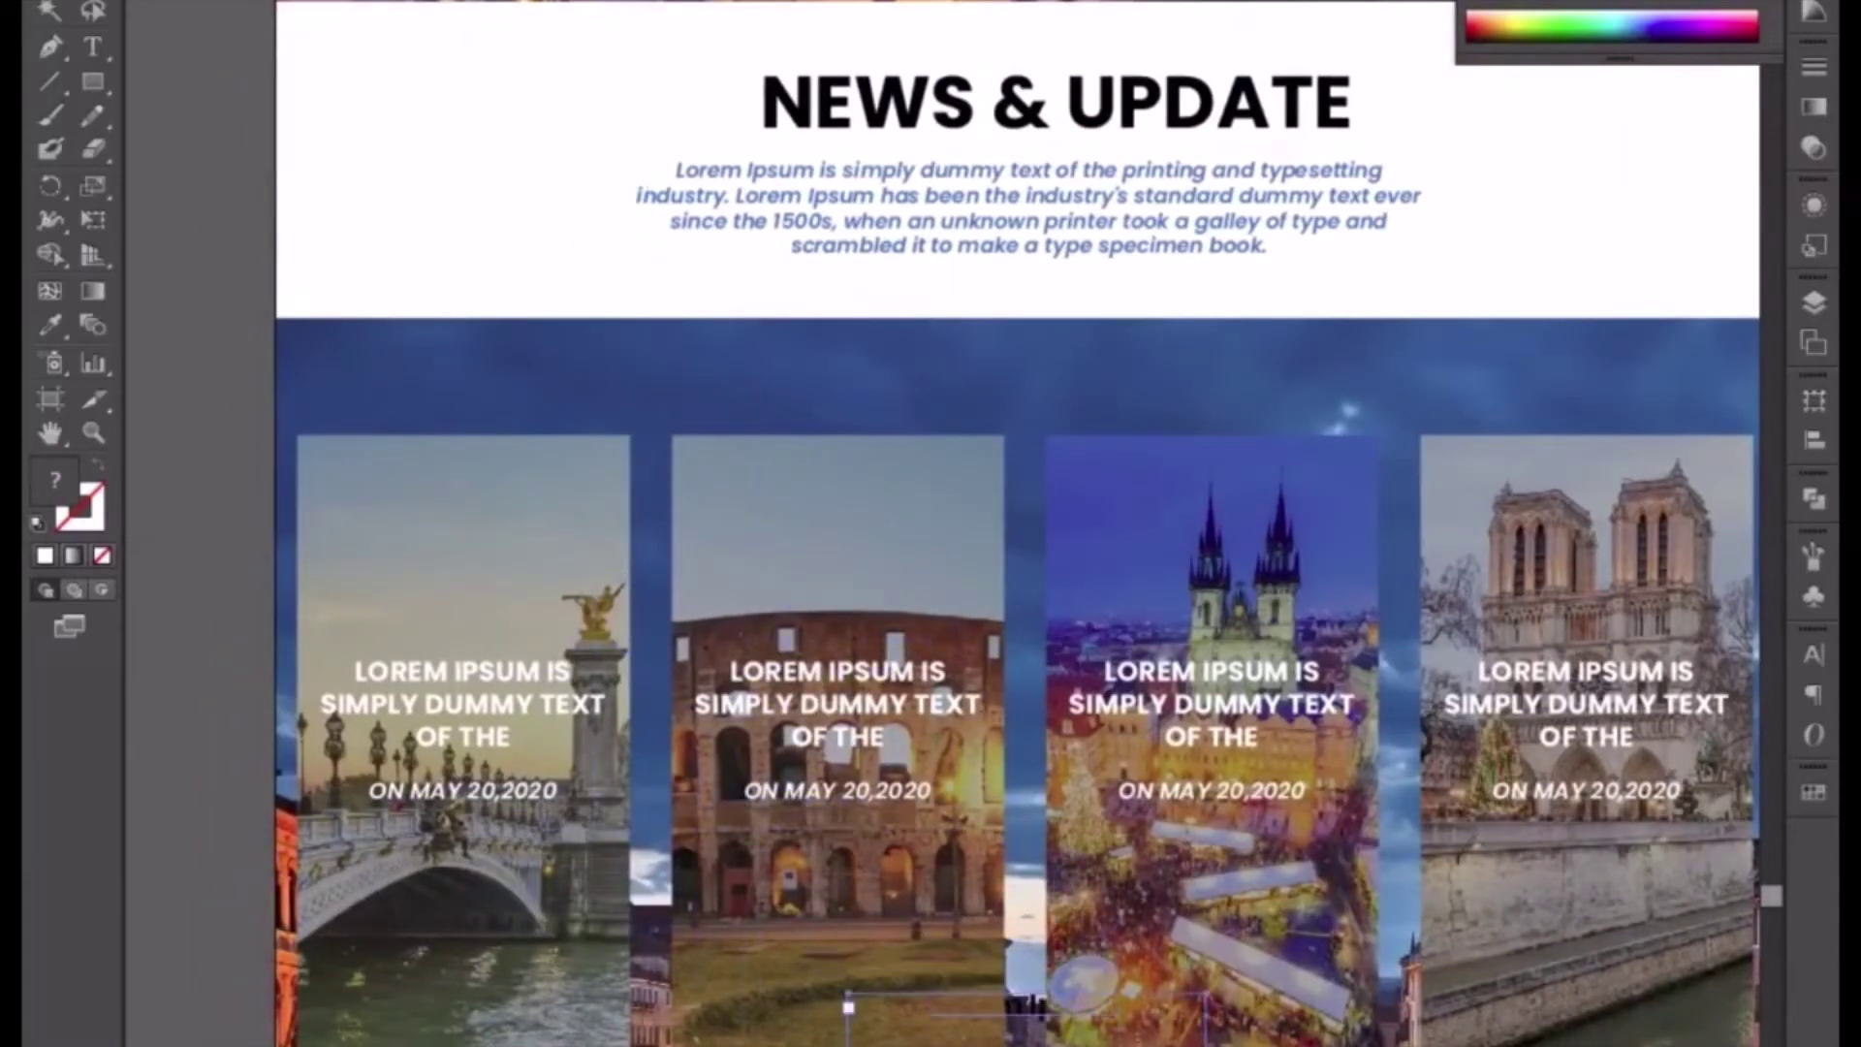
pyautogui.moveTo(988, 1046); pyautogui.dragTo(897, 1013)
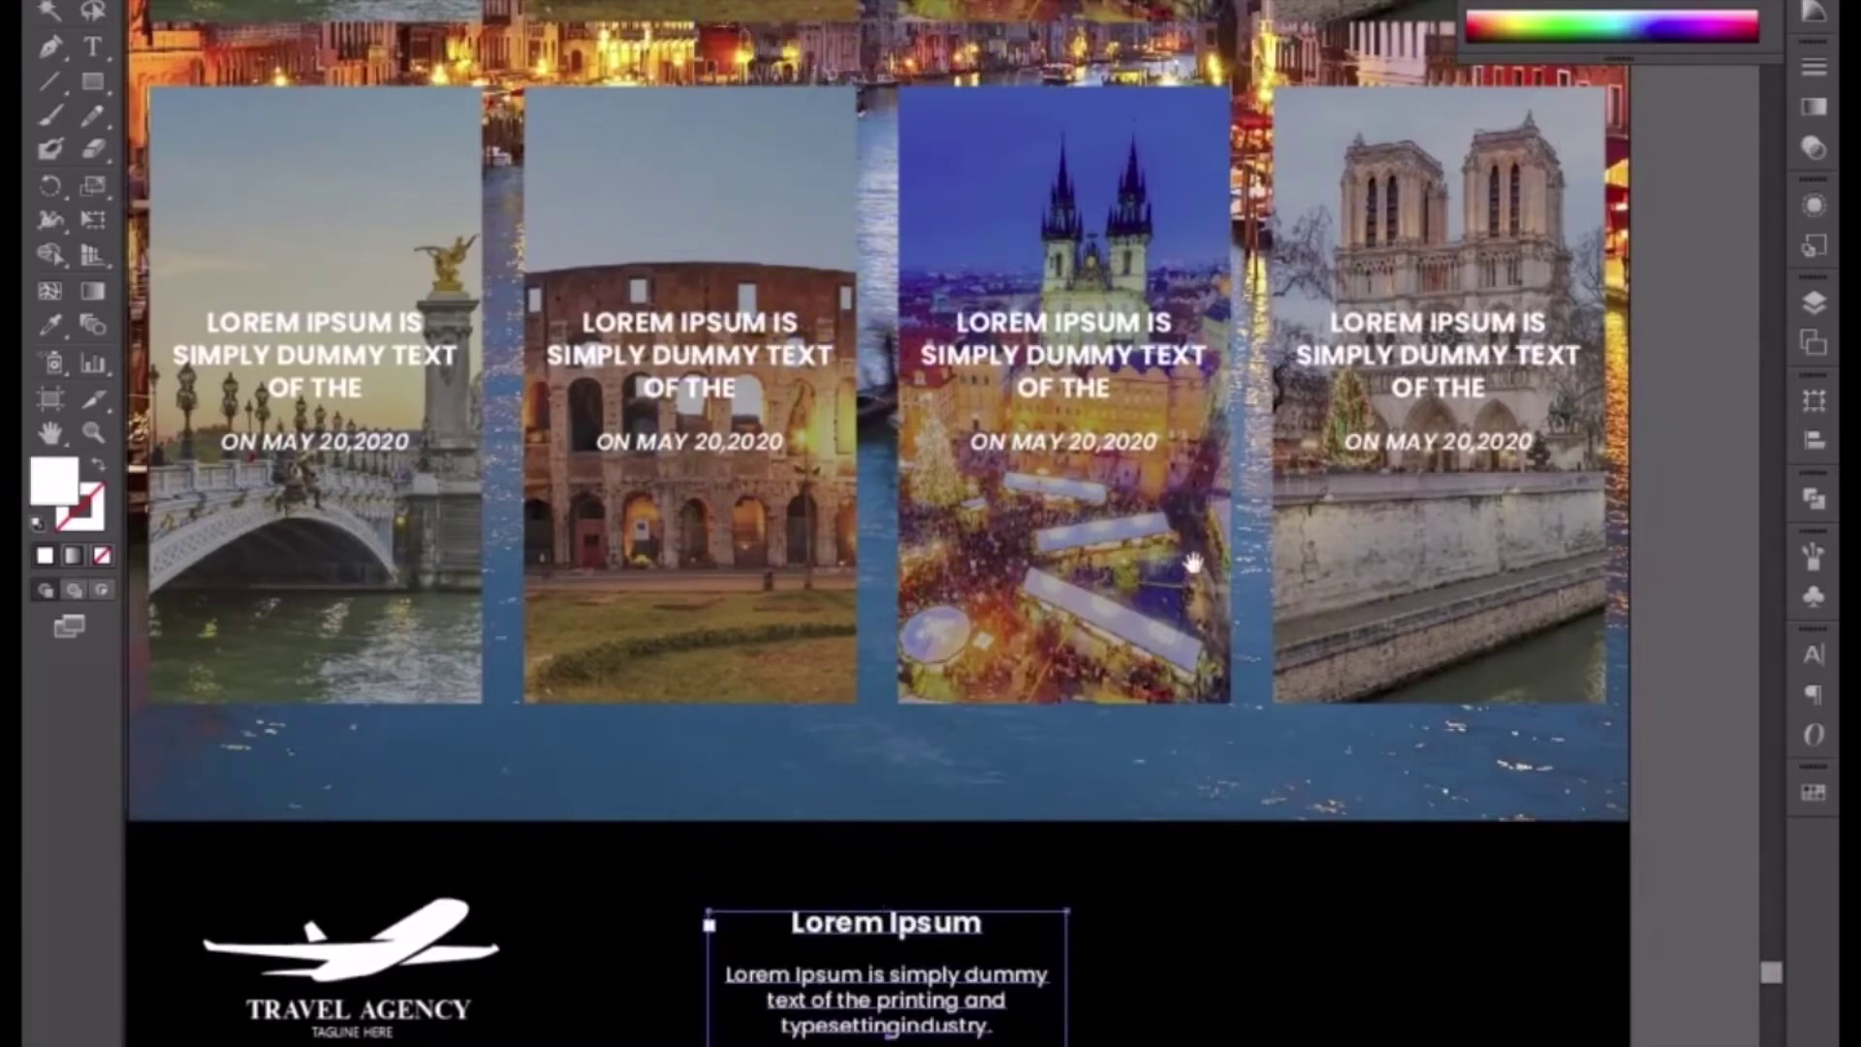
# - Left-align all the text in the copied footer block
pyautogui.scroll(-5, 1194, 562)
pyautogui.hotkey('ctrl', '+')
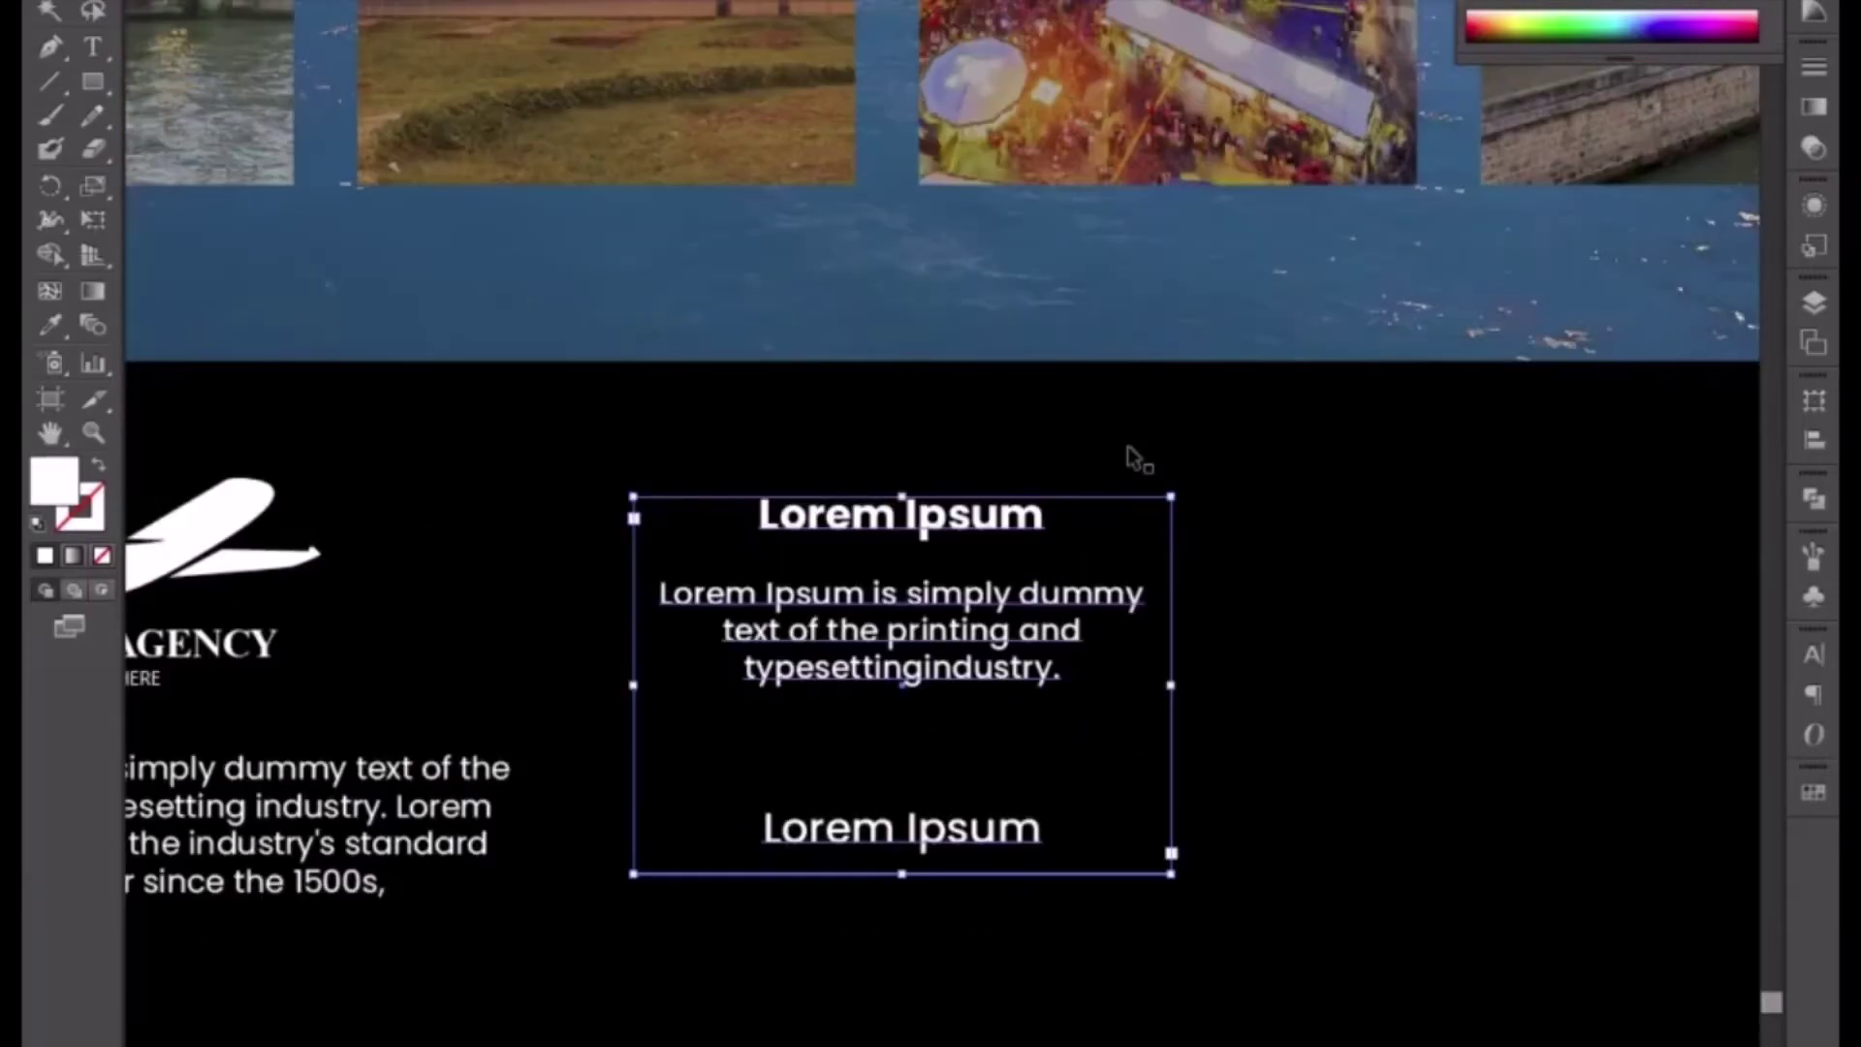
pyautogui.doubleClick(921, 528)
pyautogui.hotkey('ctrl', 'a')
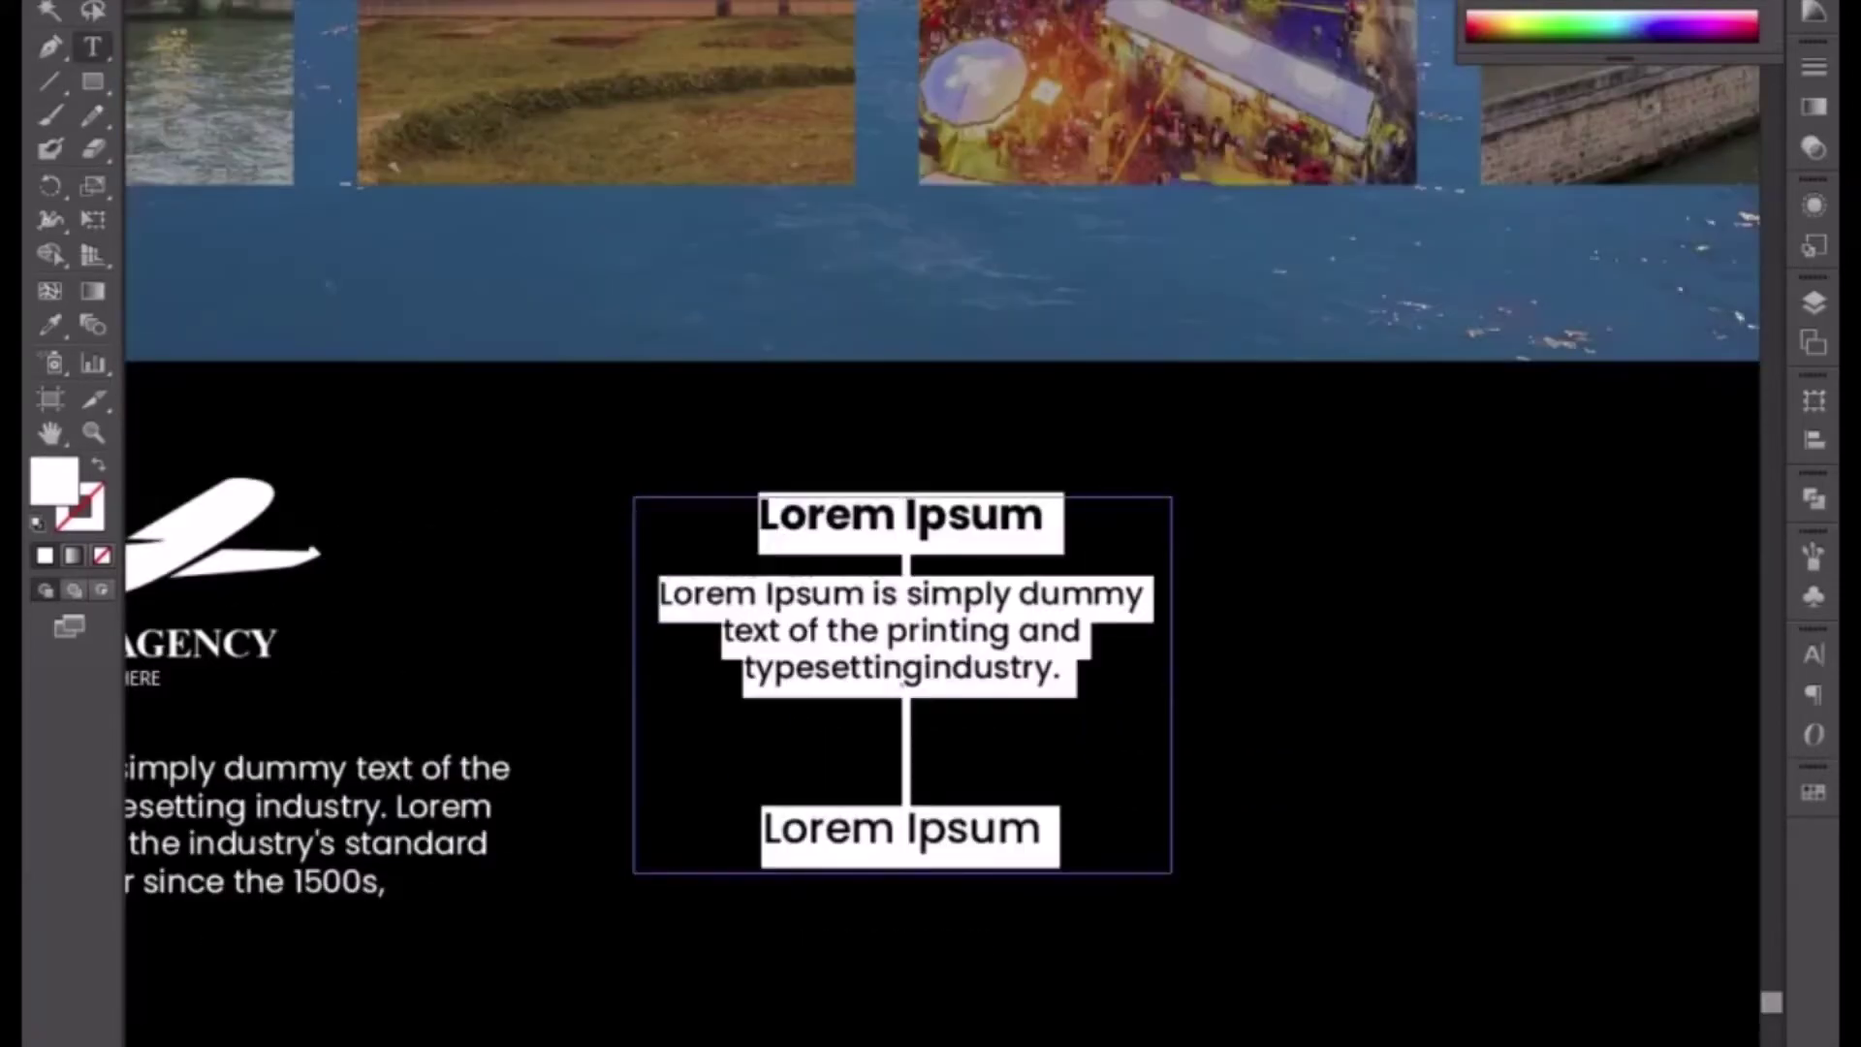
pyautogui.hotkey('ctrl', 'shift', 'l')
# - Replace the copied block's heading with "Contact Info" and indent the first line of the paragraph beneath it
pyautogui.click(725, 519)
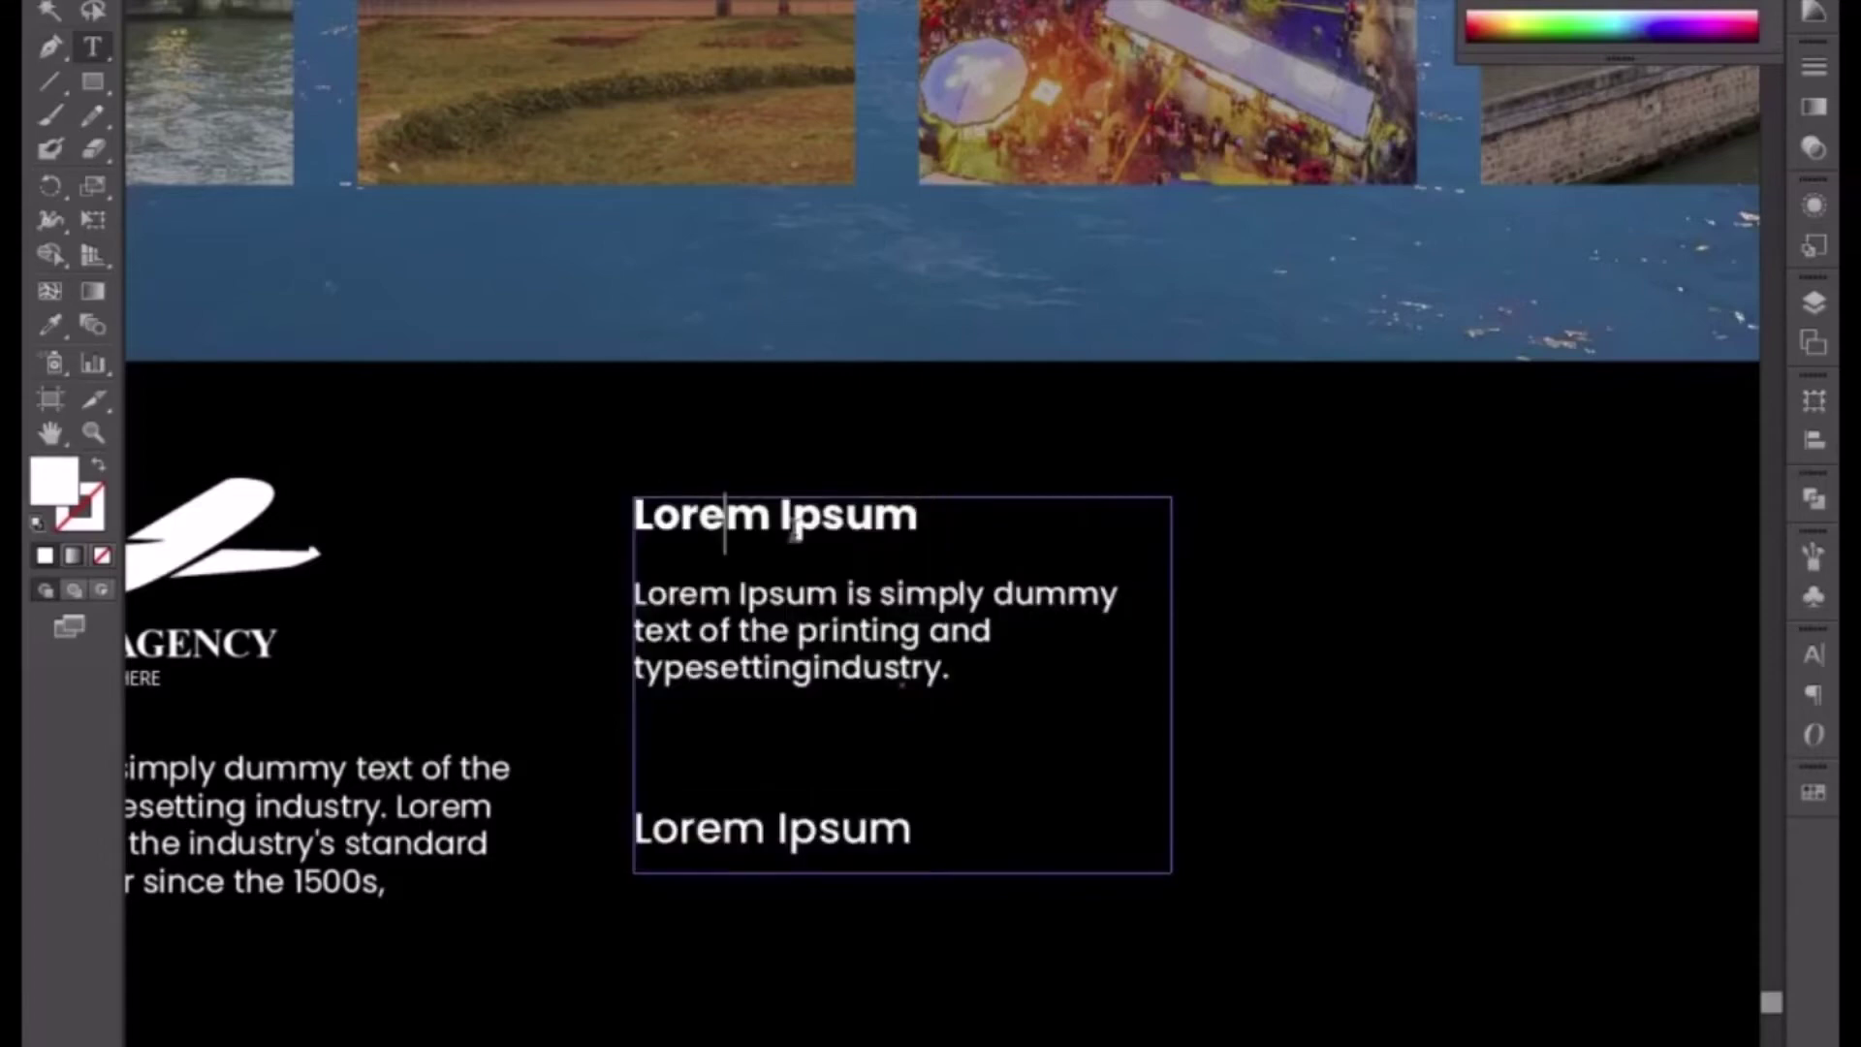
pyautogui.moveTo(921, 506); pyautogui.dragTo(636, 471)
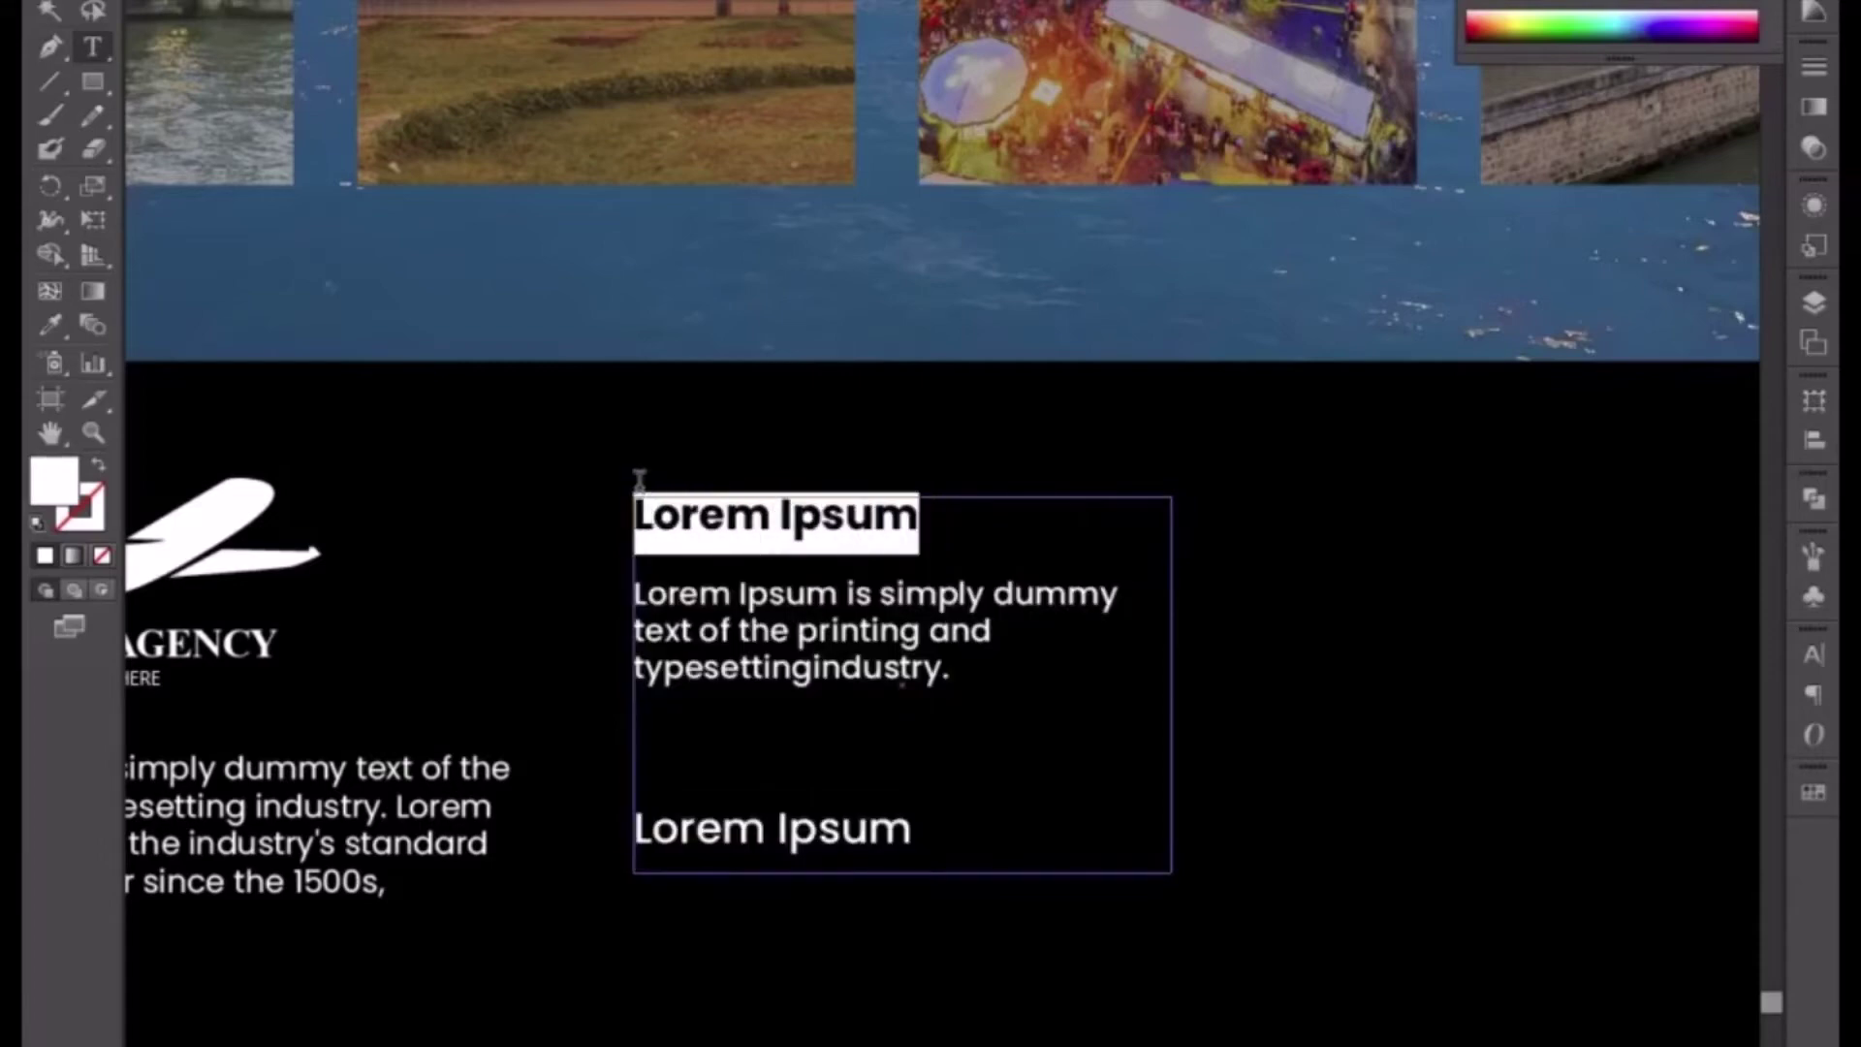
pyautogui.write('C')
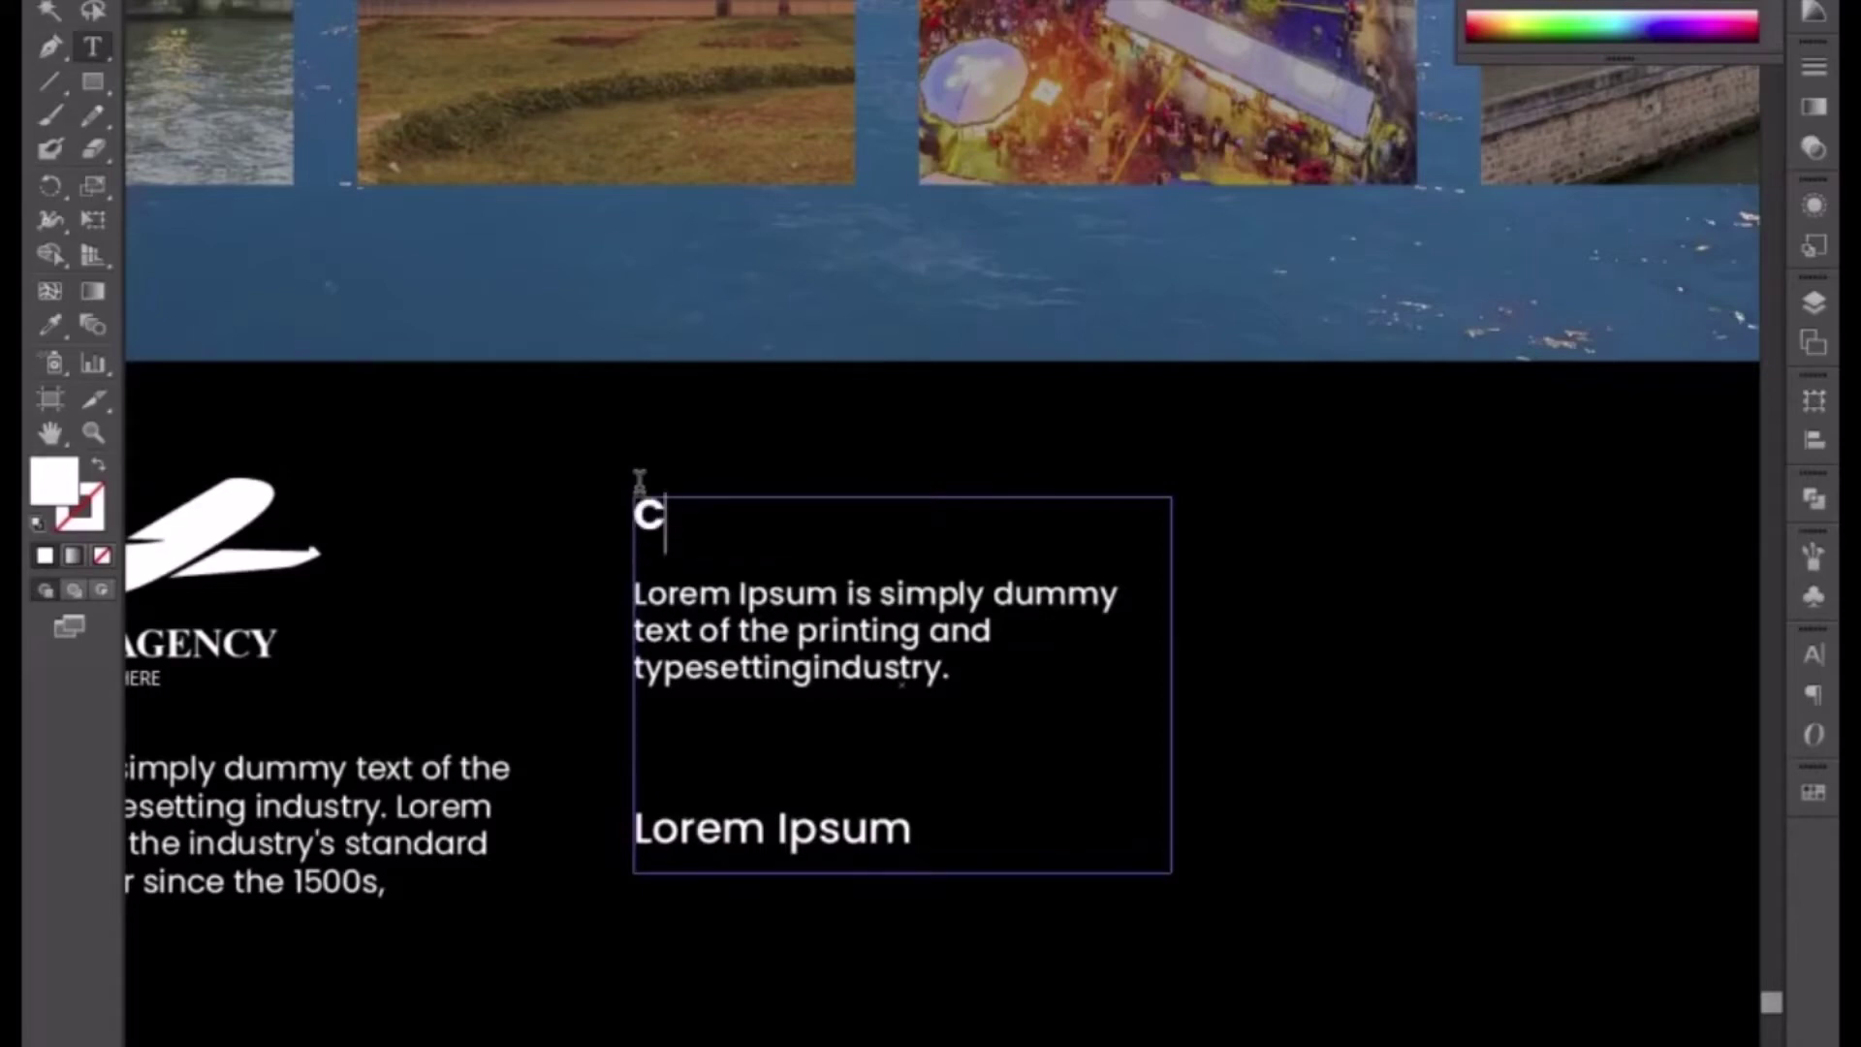
pyautogui.write('ontack')
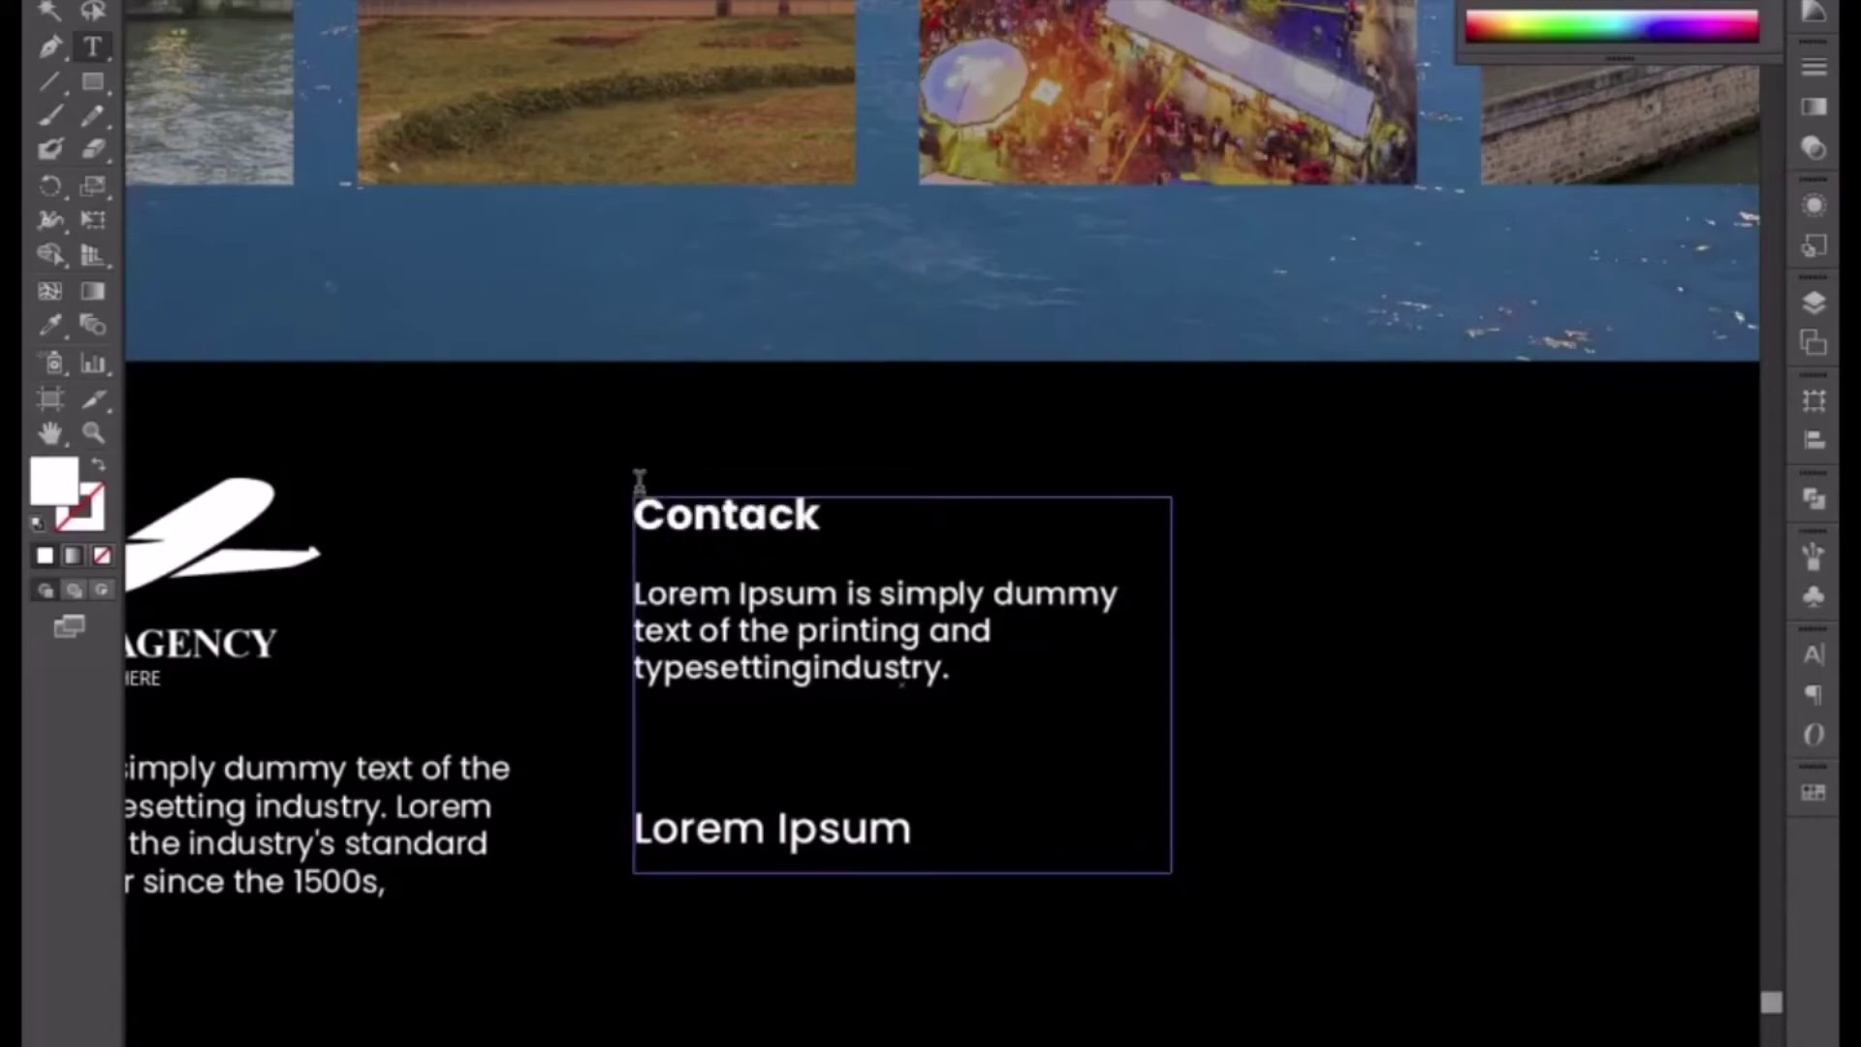
pyautogui.press('BackSpace')
pyautogui.write('y')
pyautogui.press('BackSpace')
pyautogui.write('t Of')
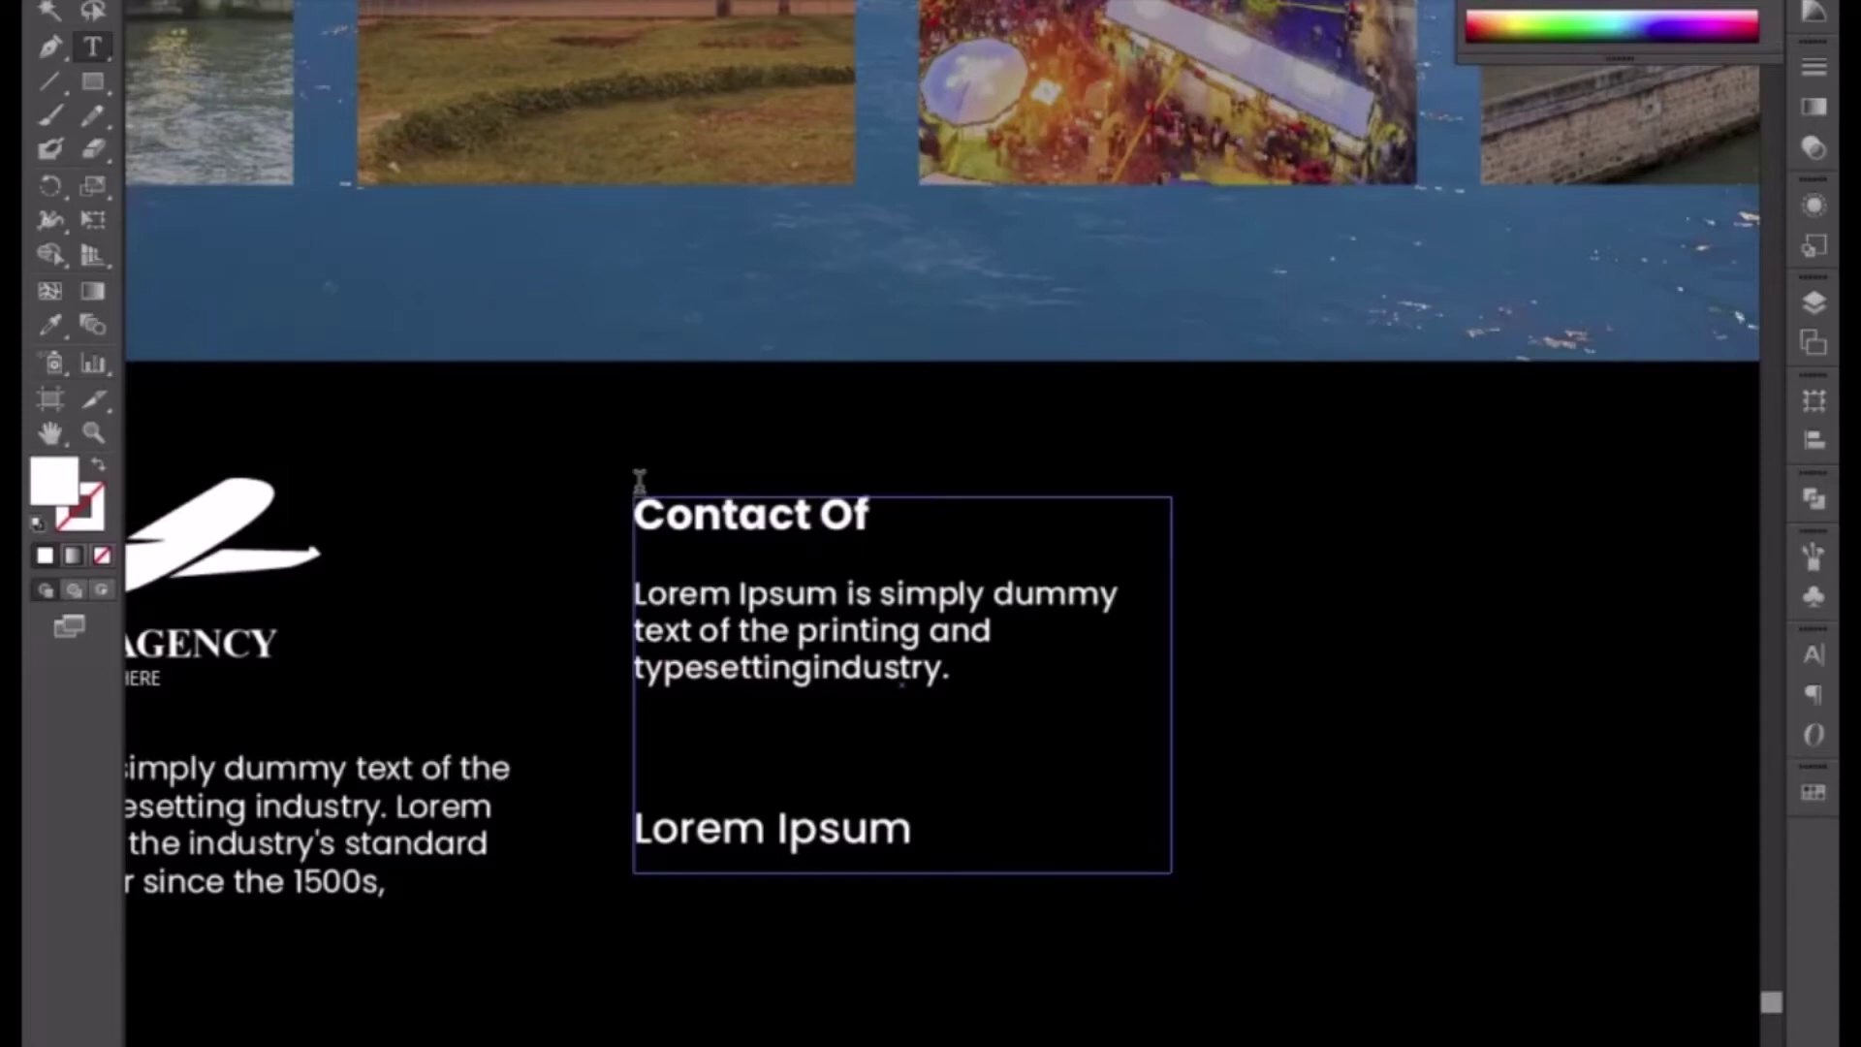
pyautogui.press('BackSpace')
pyautogui.press('BackSpace')
pyautogui.press('BackSpace')
pyautogui.write('Ig')
pyautogui.press('BackSpace')
pyautogui.write('fo')
pyautogui.press('BackSpace')
pyautogui.press('BackSpace')
pyautogui.write('nfo')
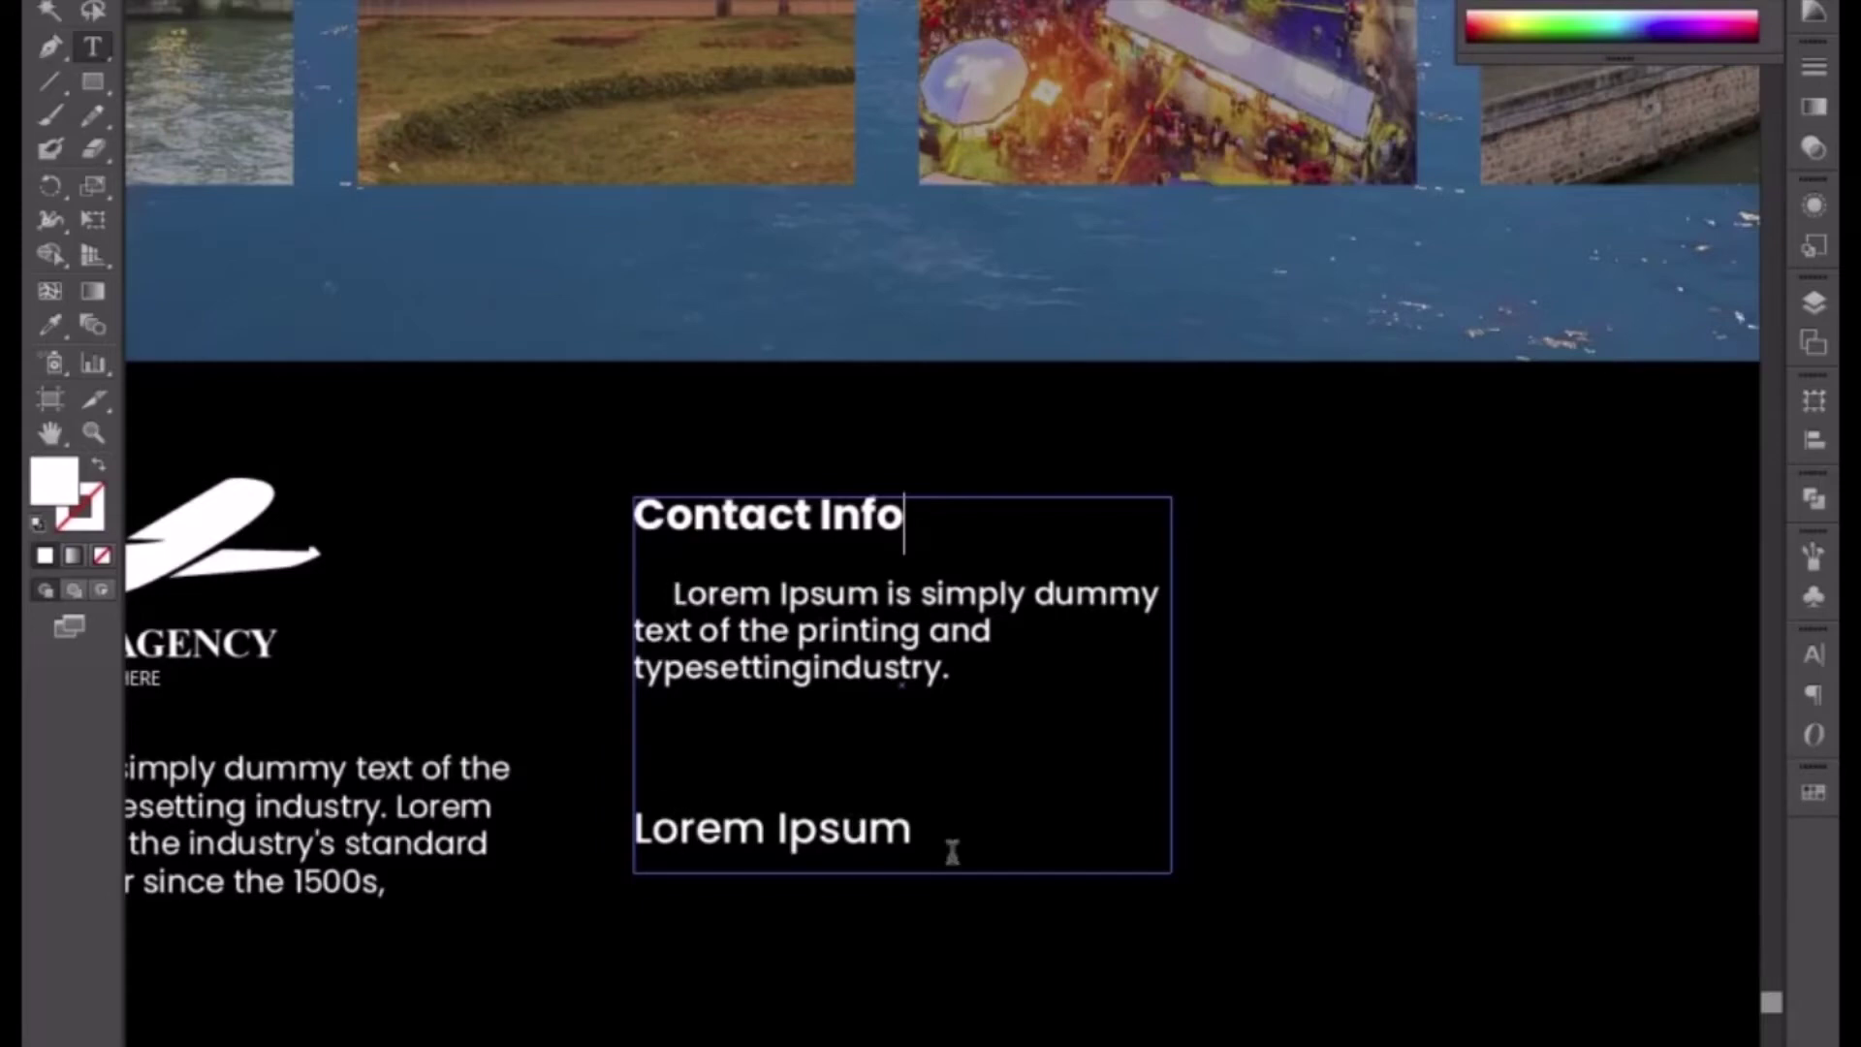
# - Replace the closing "Lorem Ipsum" line of the Contact Info block with an indented placeholder phone number below the paragraph
pyautogui.moveTo(952, 849); pyautogui.dragTo(550, 697)
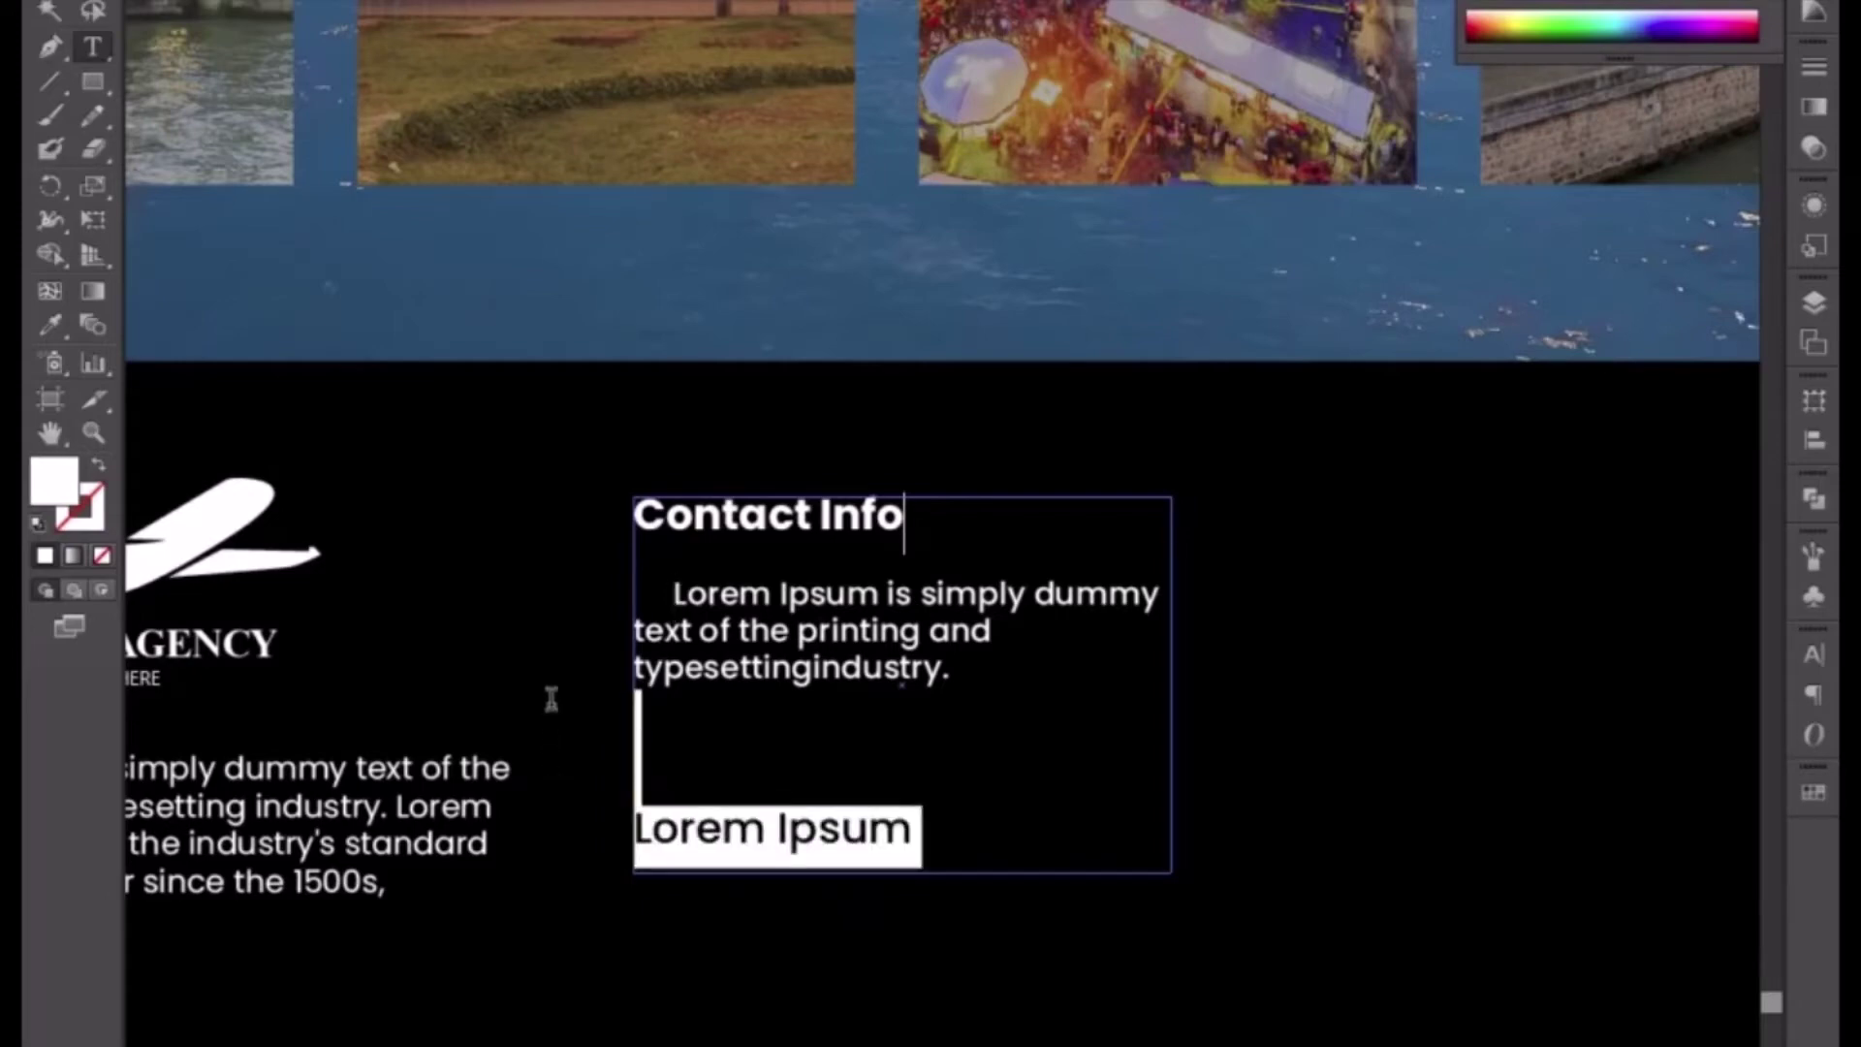
pyautogui.press('BackSpace')
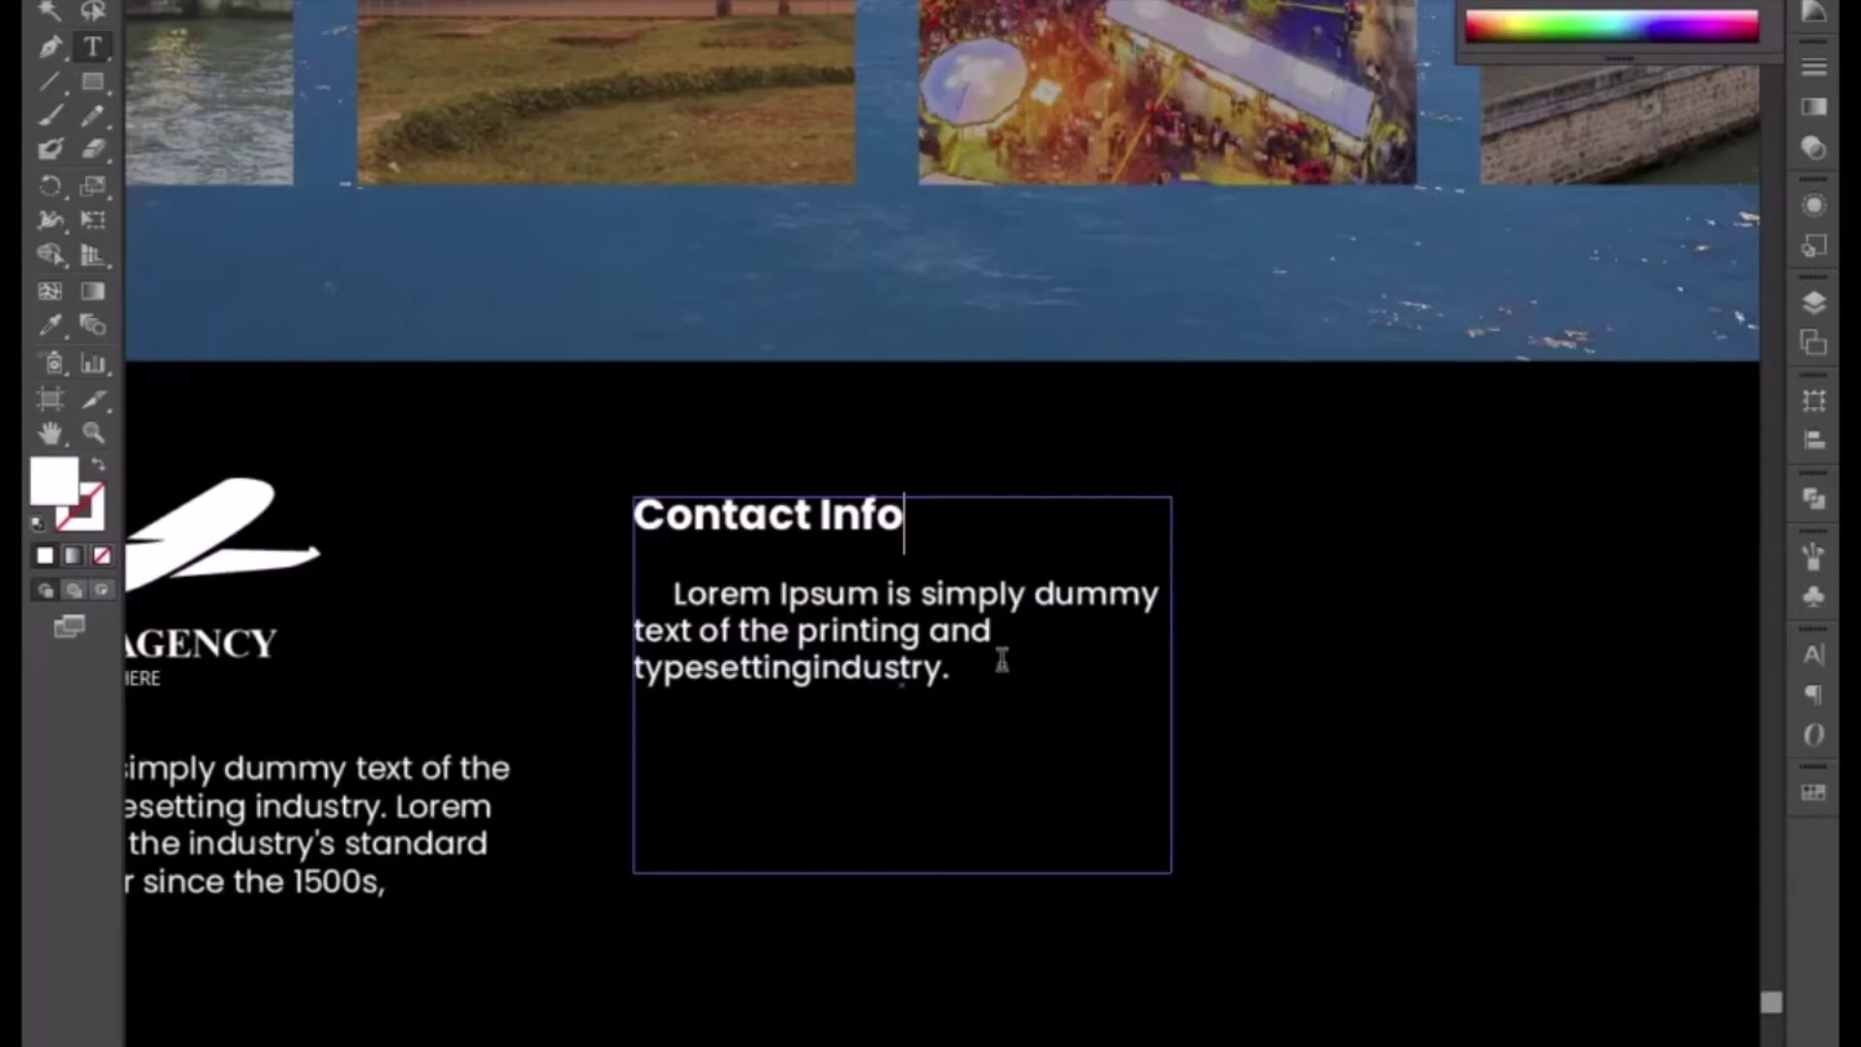
pyautogui.write('+95')
pyautogui.press('BackSpace')
pyautogui.write('2 00')
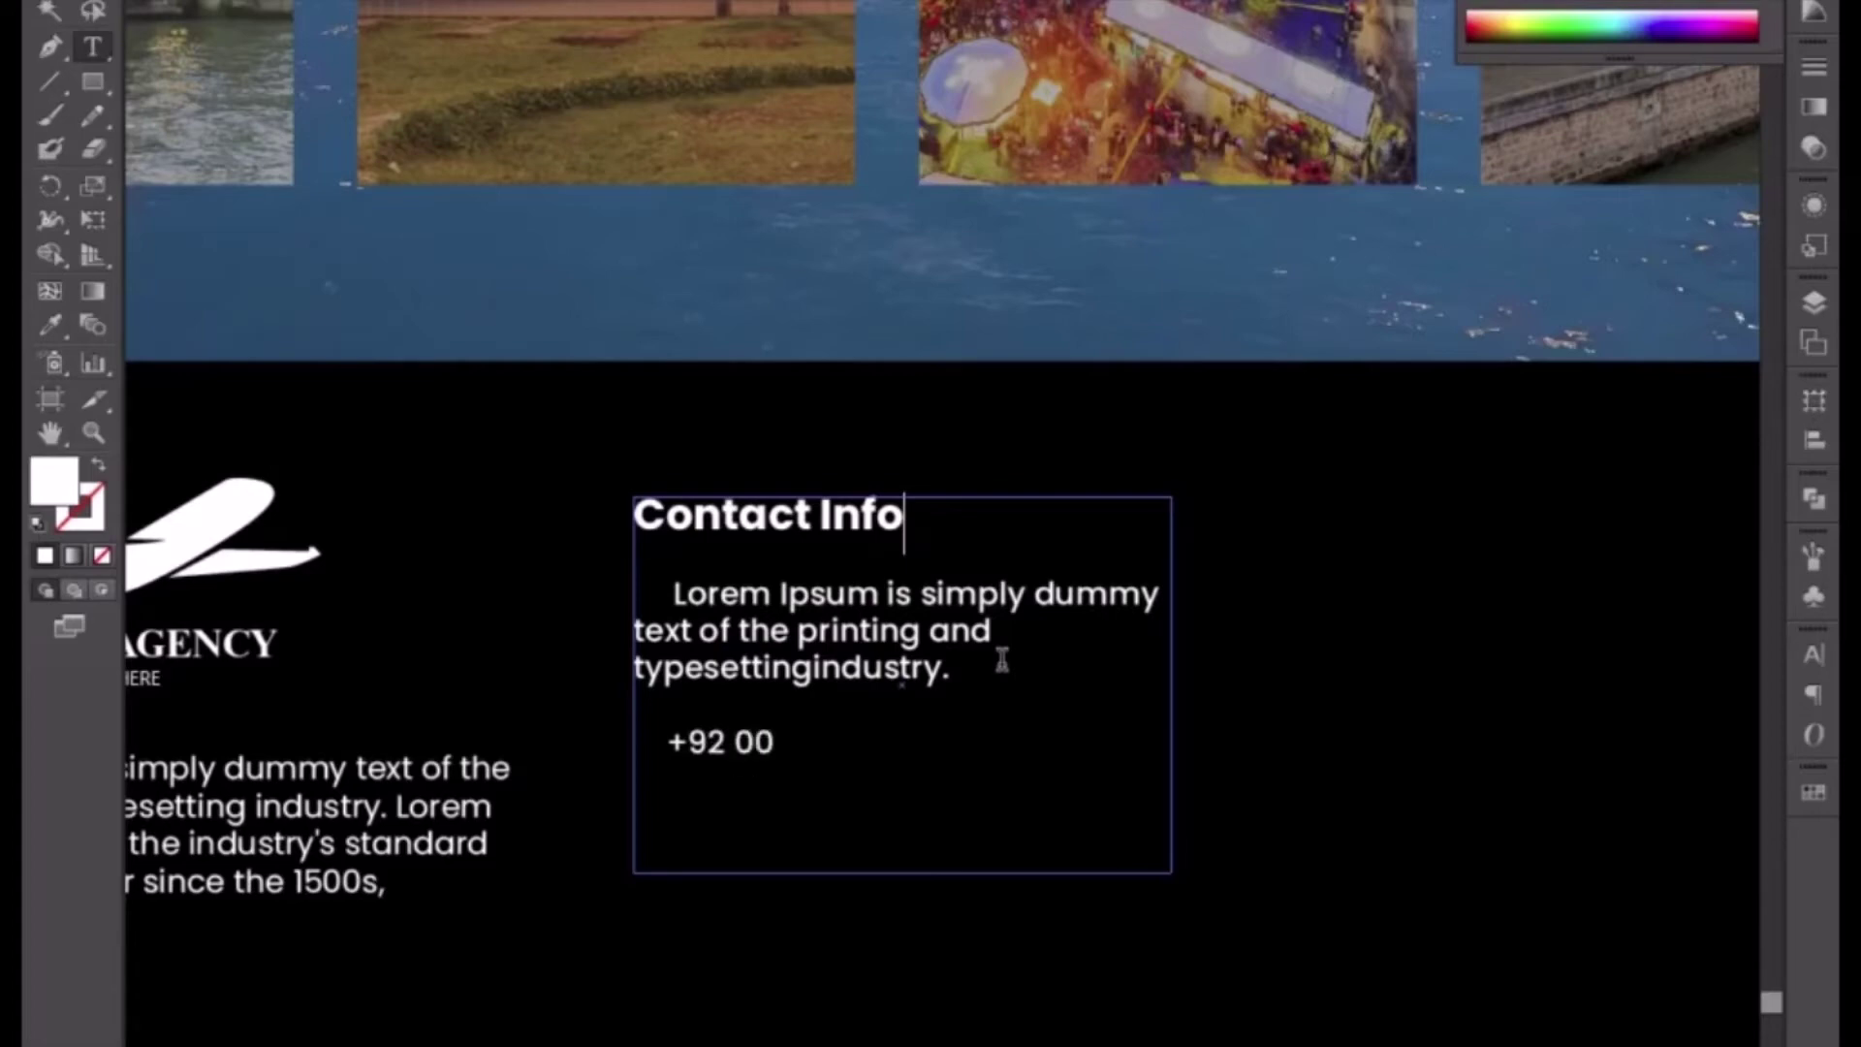
pyautogui.write(' 00 000 00')
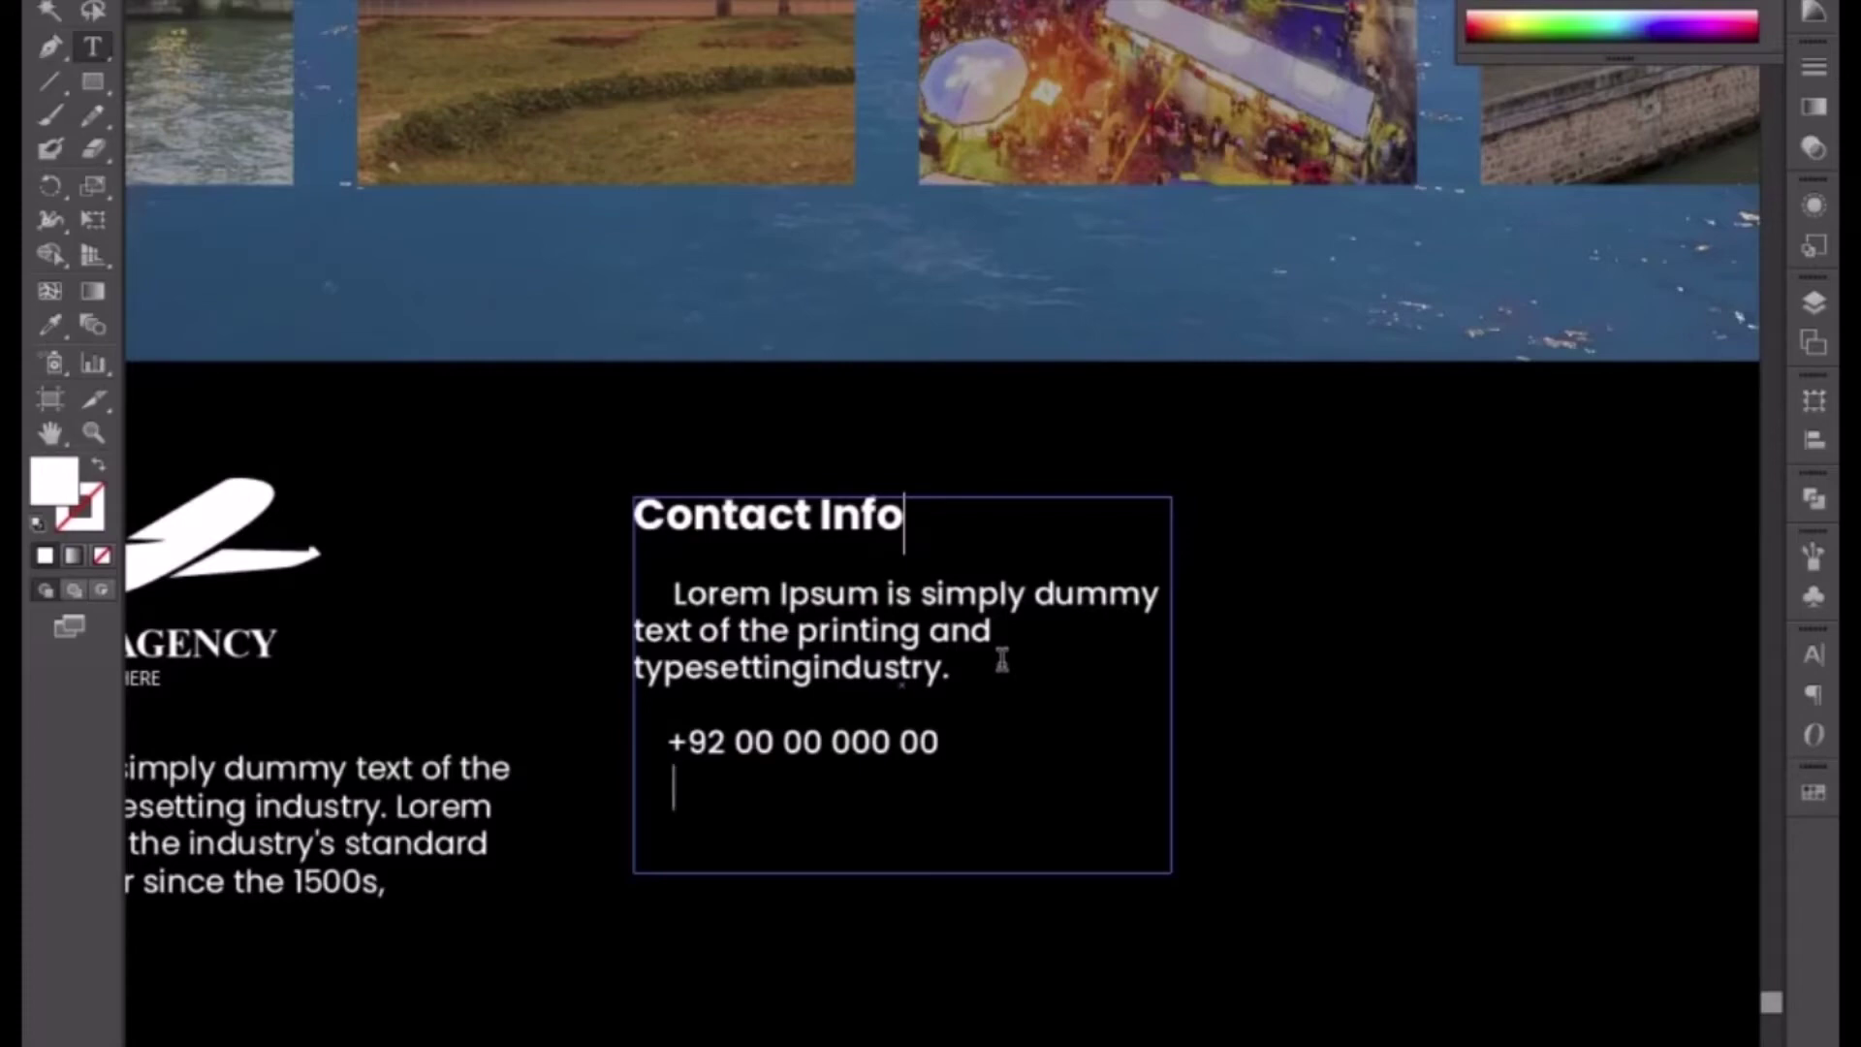
# - Add a second placeholder phone number on the line below the first, aligned with its indent
pyautogui.write('+92')
pyautogui.press('Left')
pyautogui.press('Left')
pyautogui.press('Left')
pyautogui.press('Left')
pyautogui.press('Left')
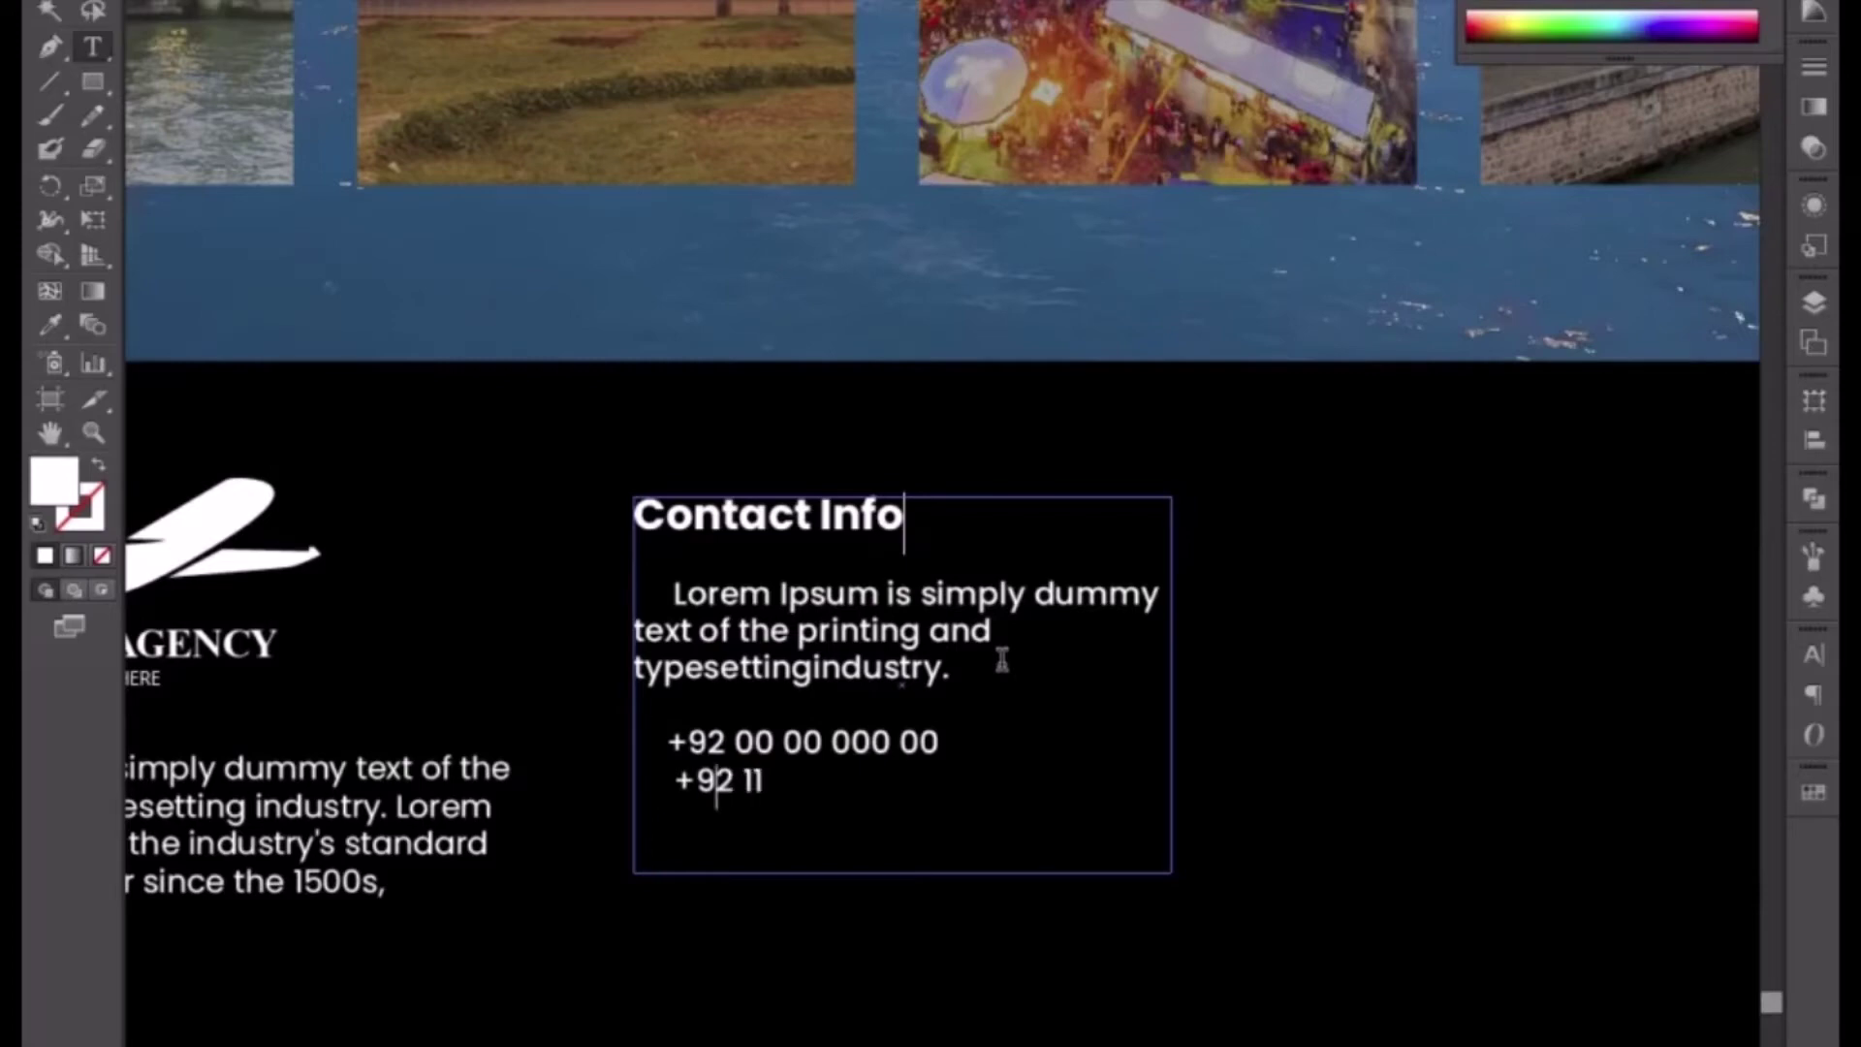
pyautogui.press('BackSpace')
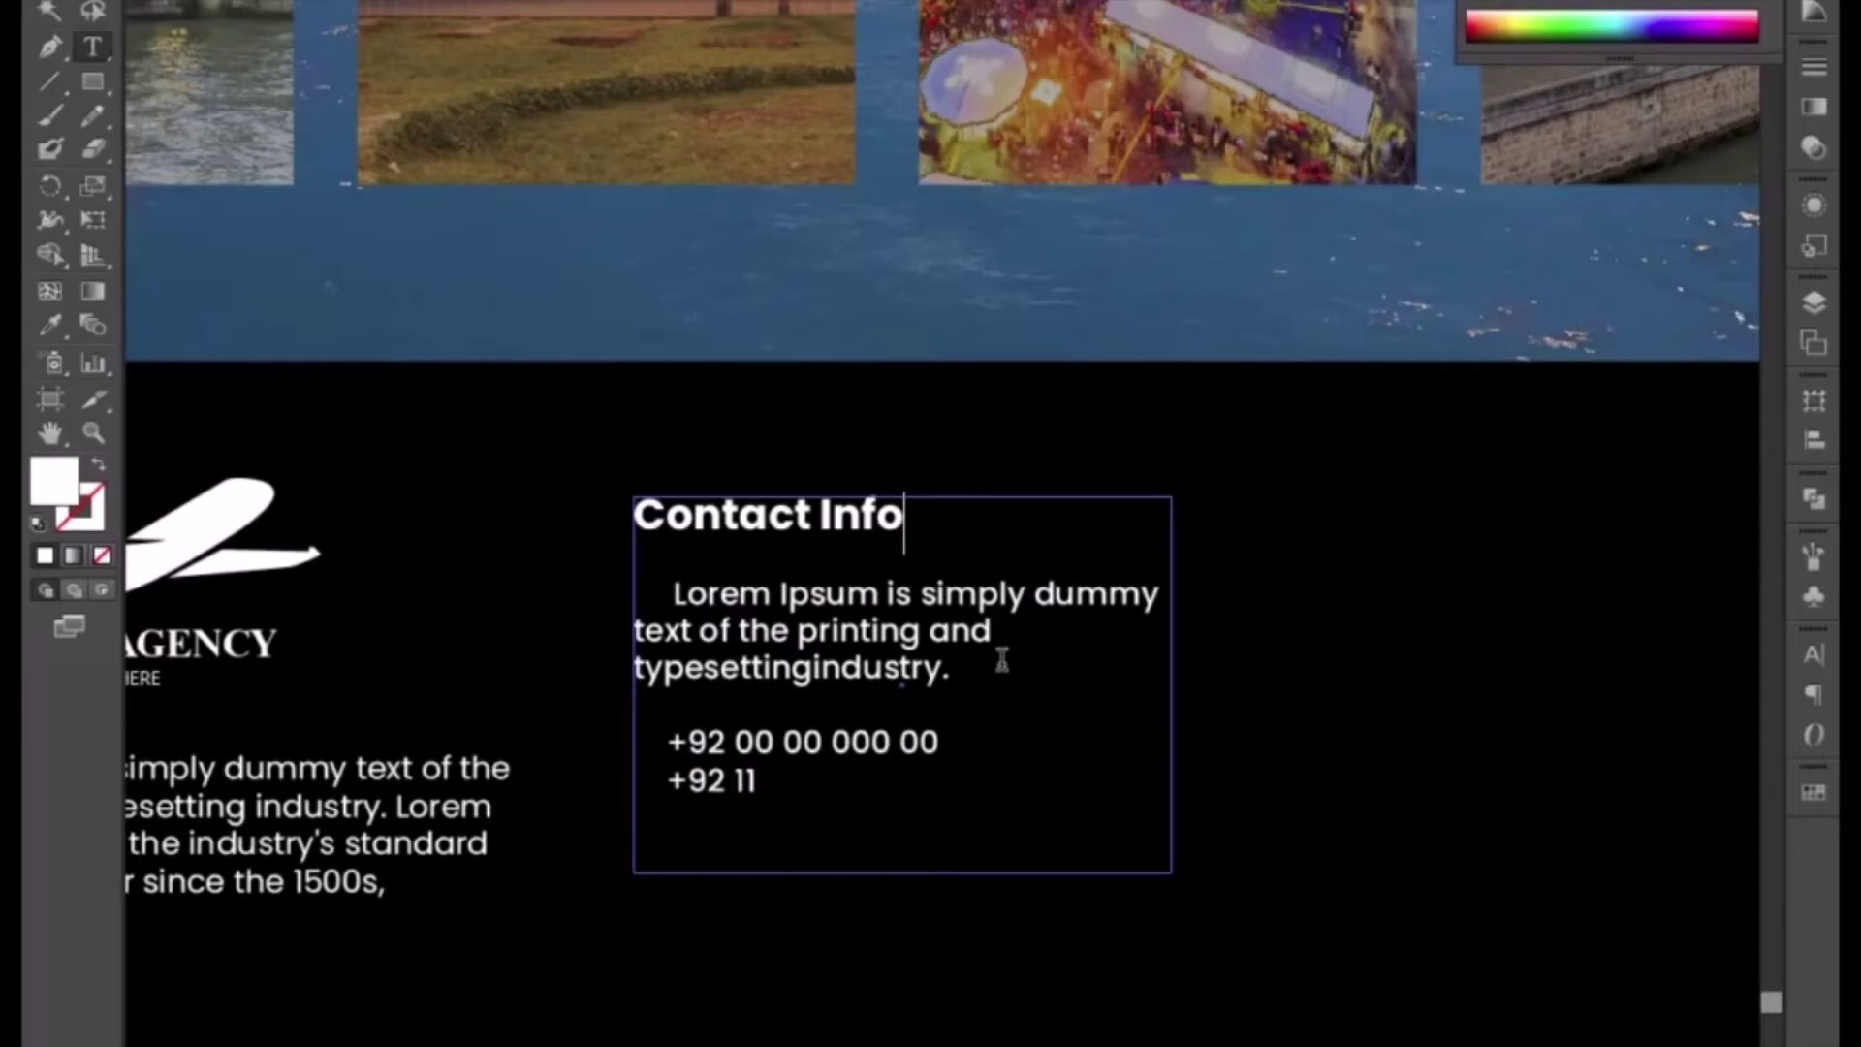
pyautogui.press('End')
pyautogui.write('00 00 00')
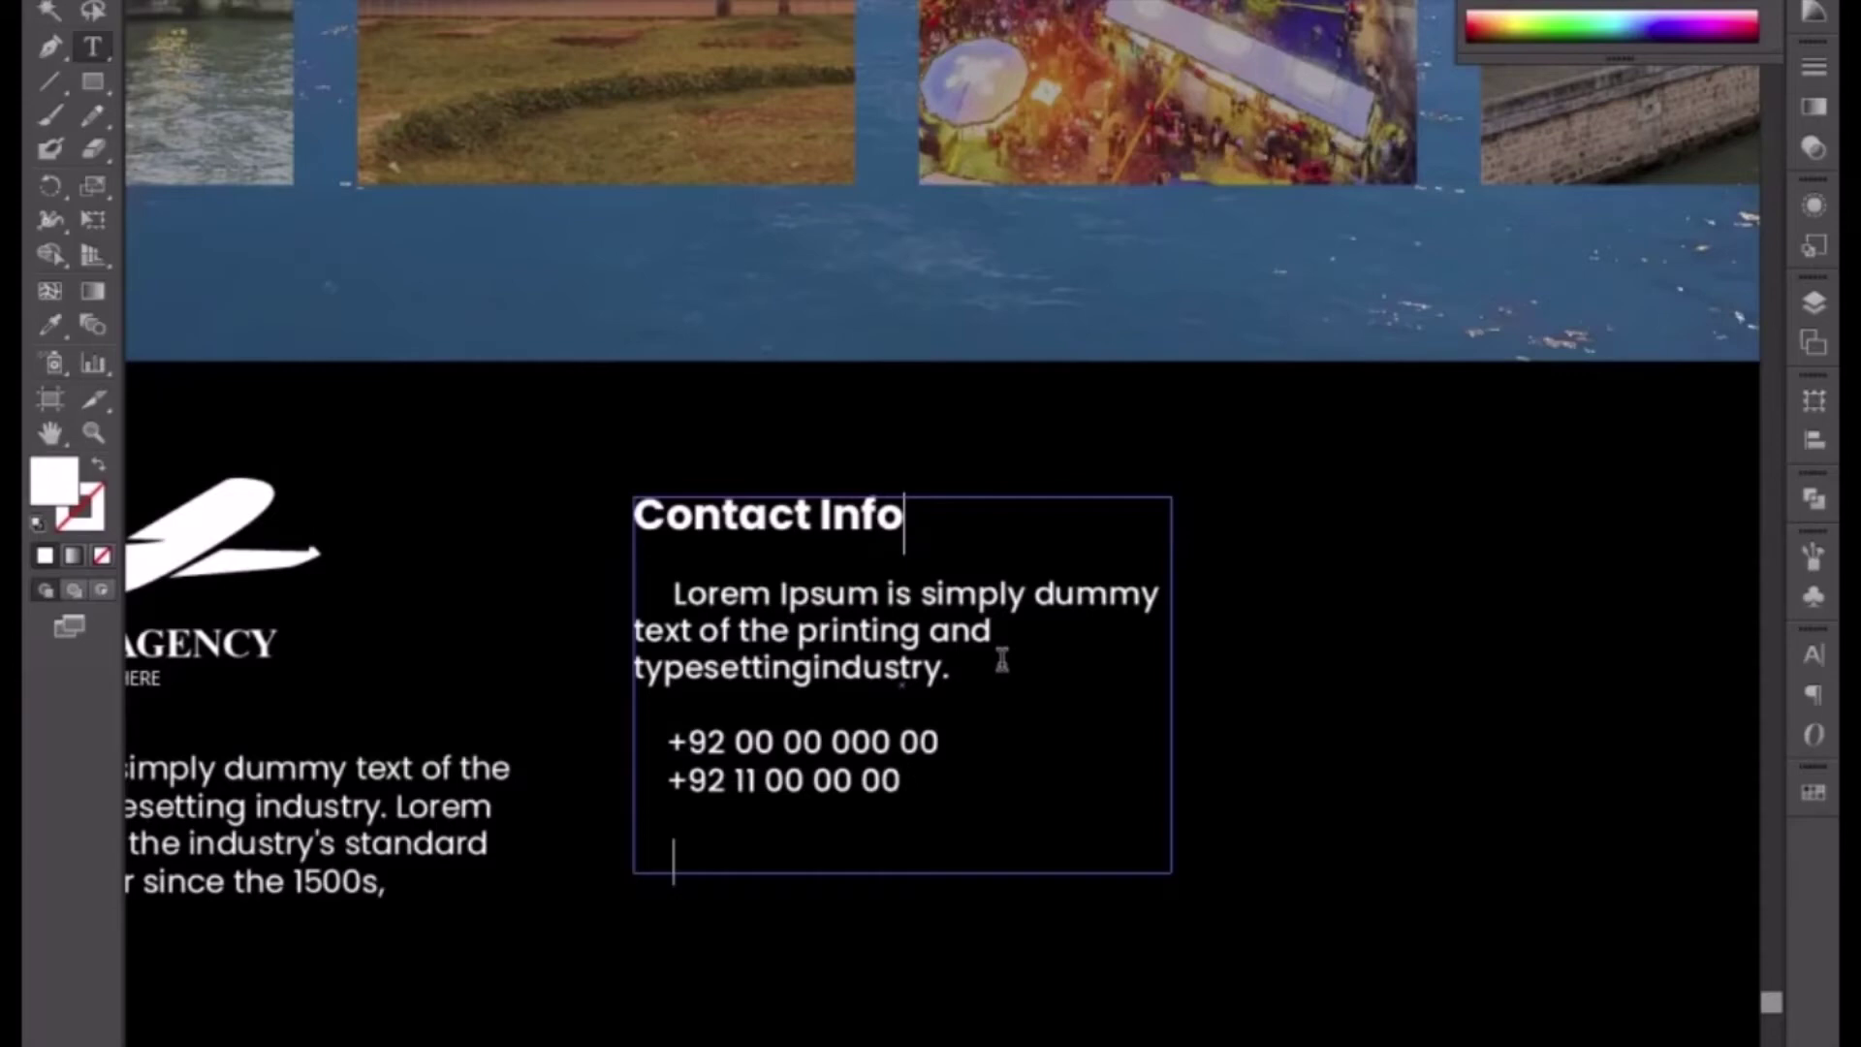
# - Add a placeholder agency e-mail address as an indented line below the phone numbers
pyautogui.write('nfo#')
pyautogui.press('BackSpace')
pyautogui.write('@')
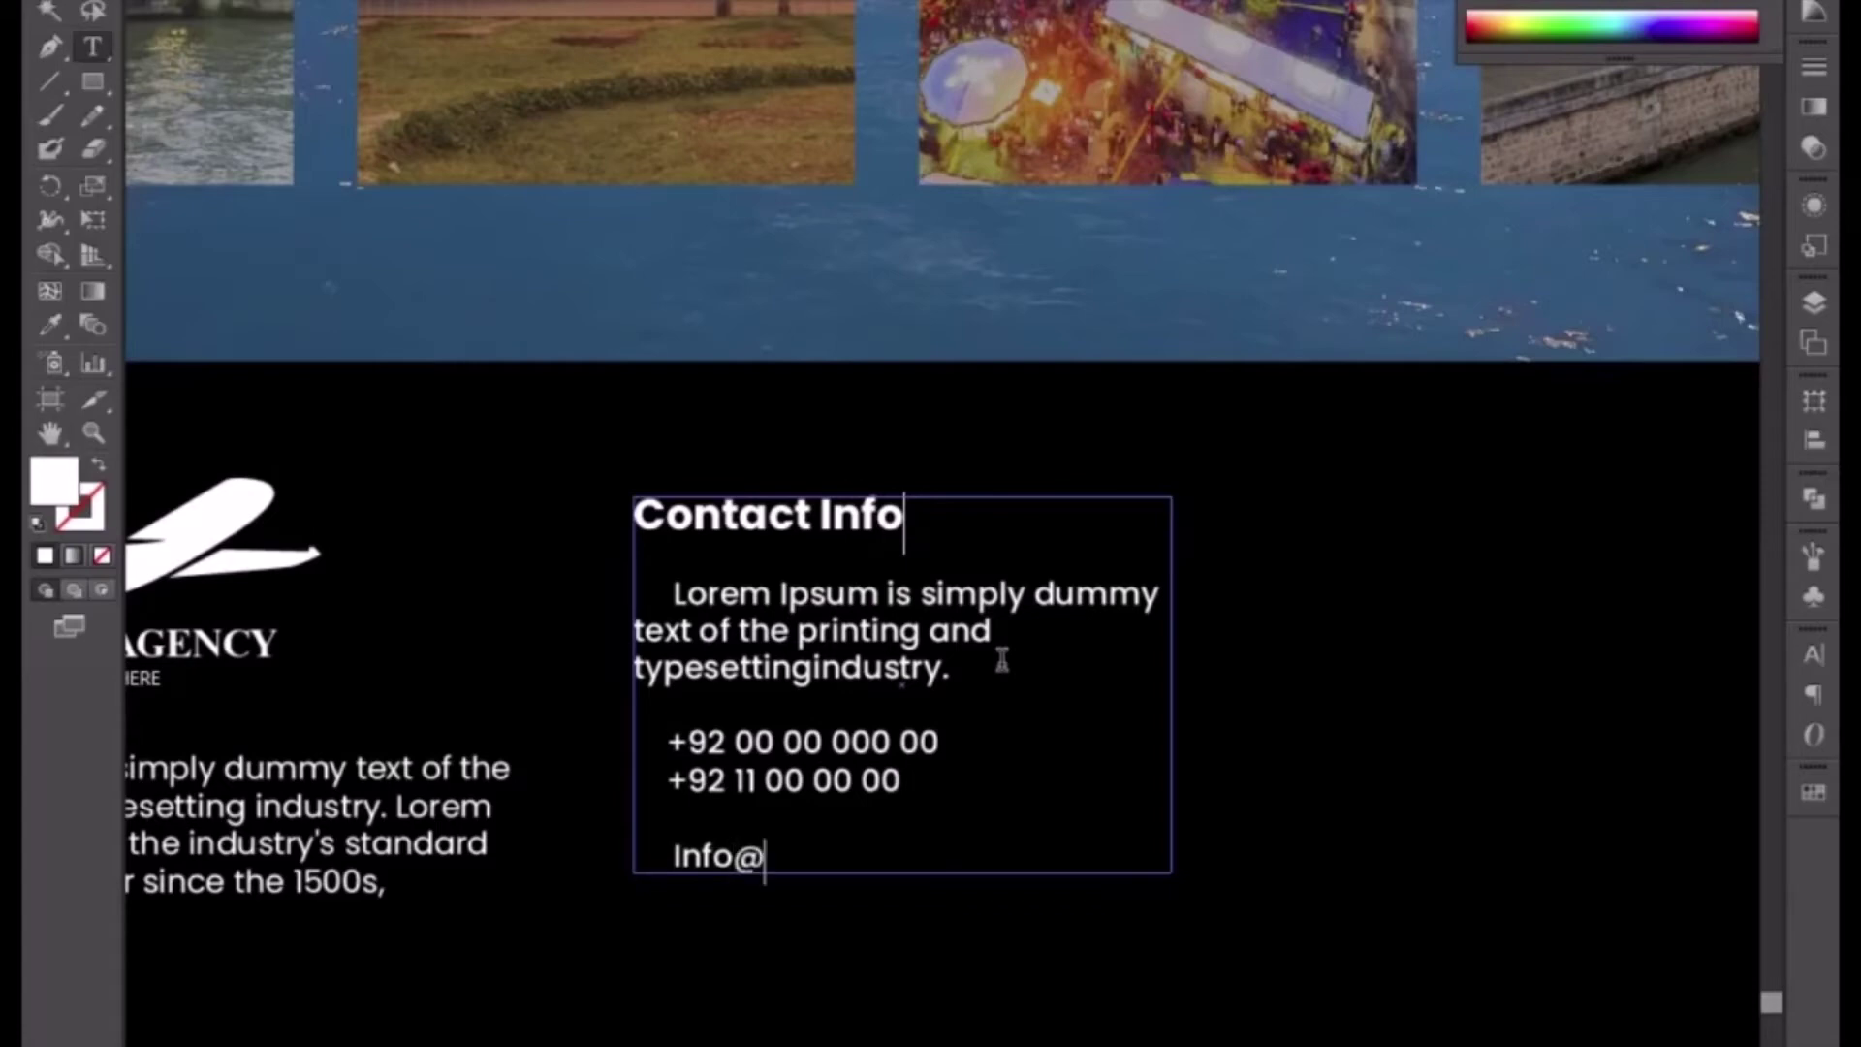
pyautogui.write('travel')
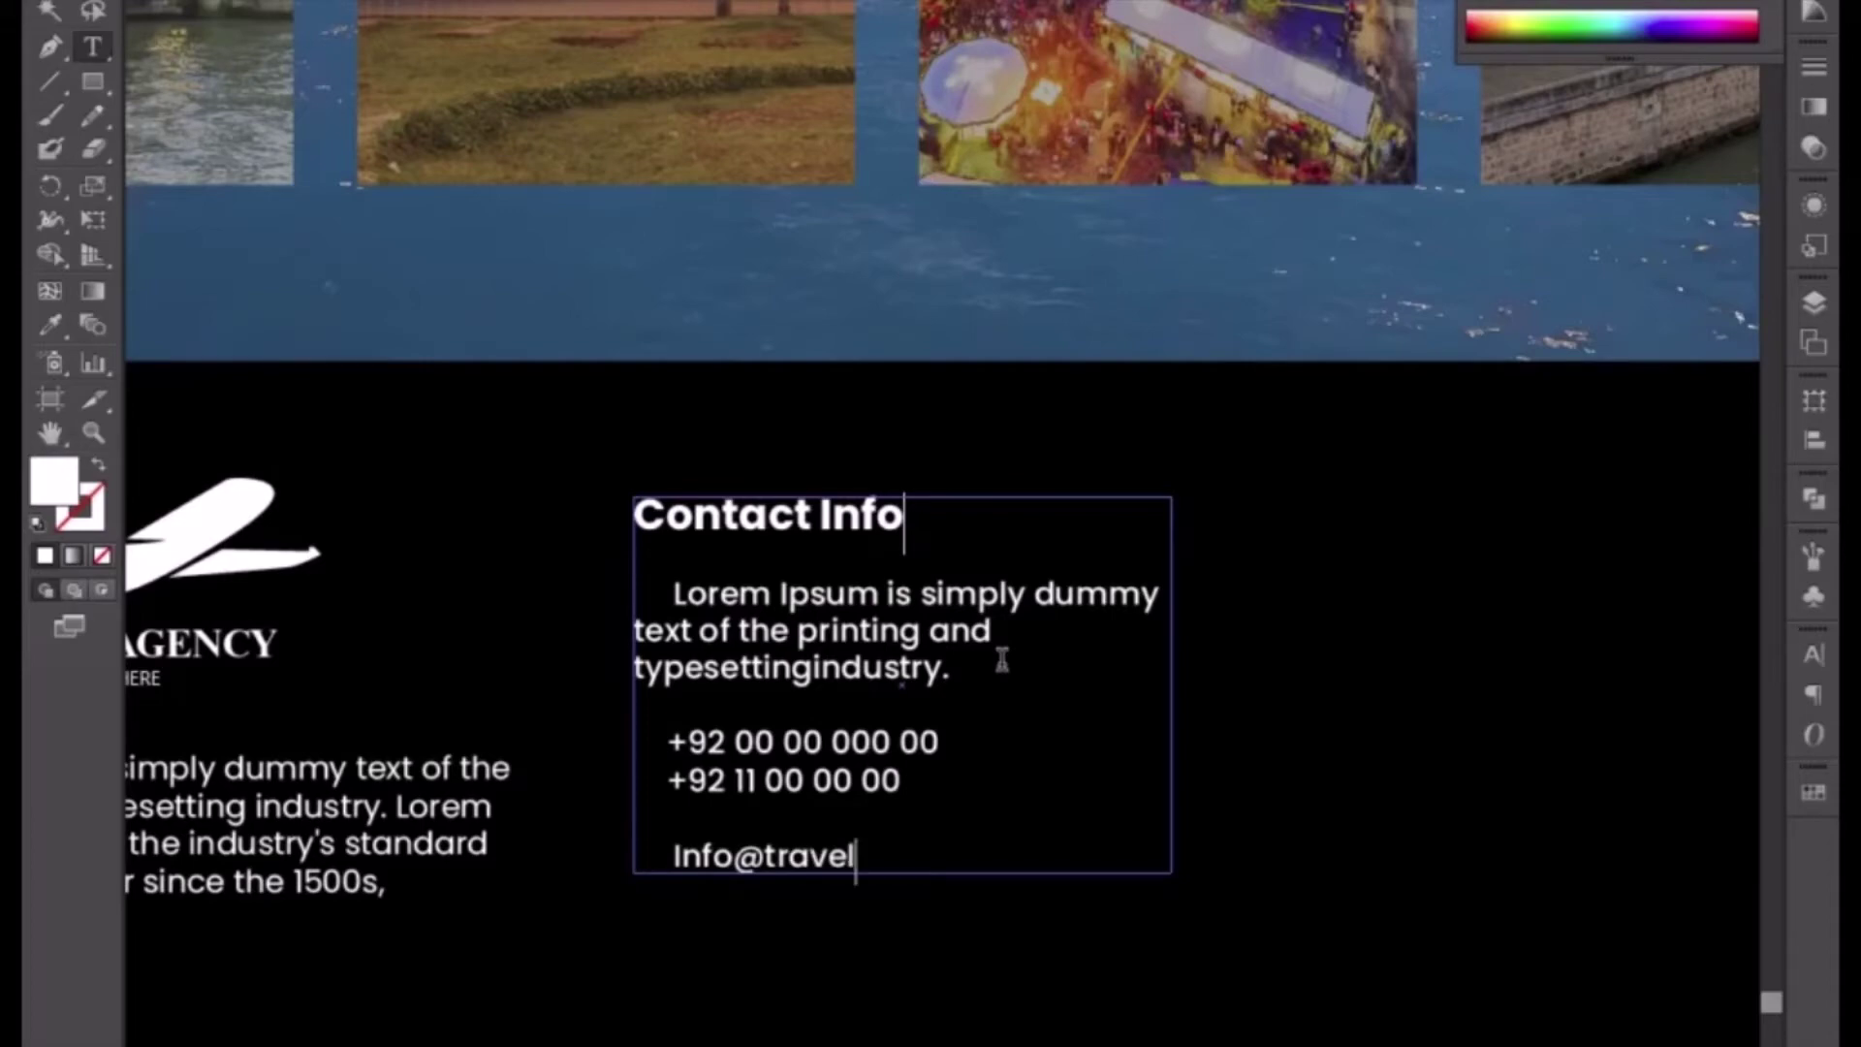
pyautogui.write('agency')
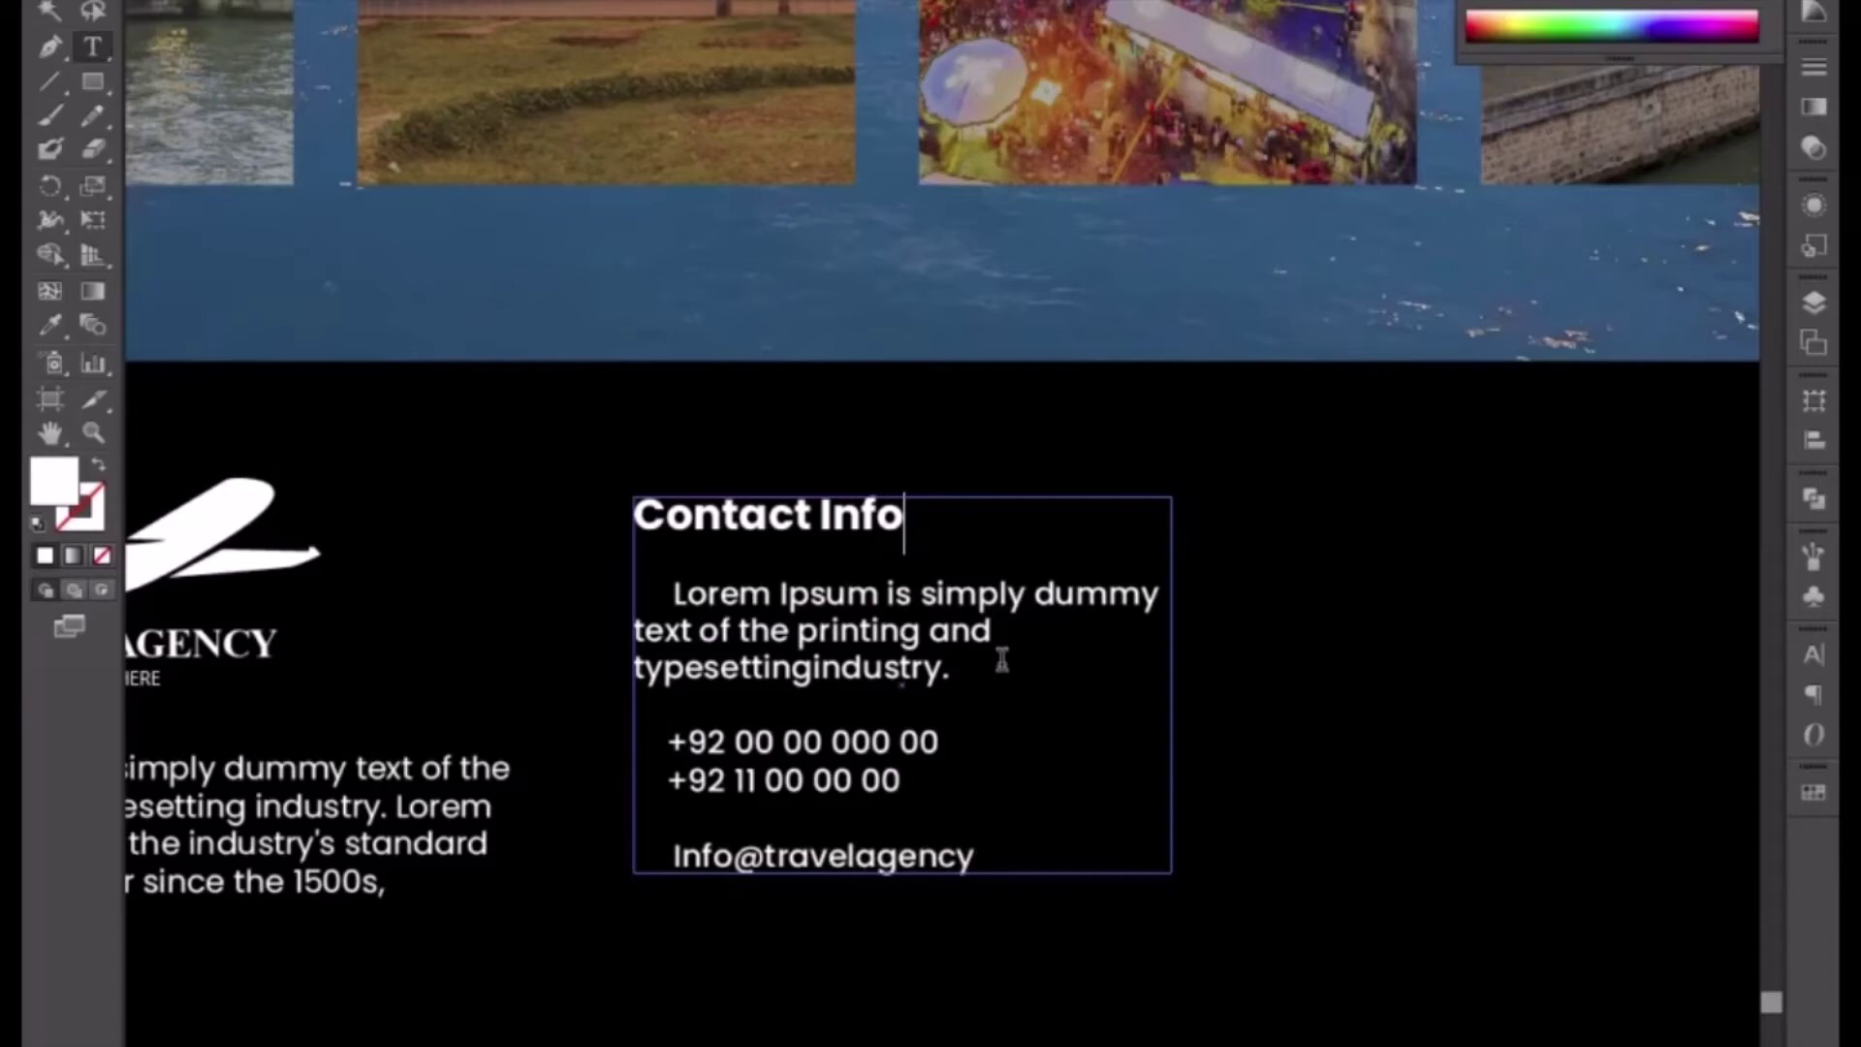
pyautogui.write('.com')
pyautogui.press('Escape')
pyautogui.moveTo(902, 873); pyautogui.dragTo(897, 1036)
pyautogui.press('t')
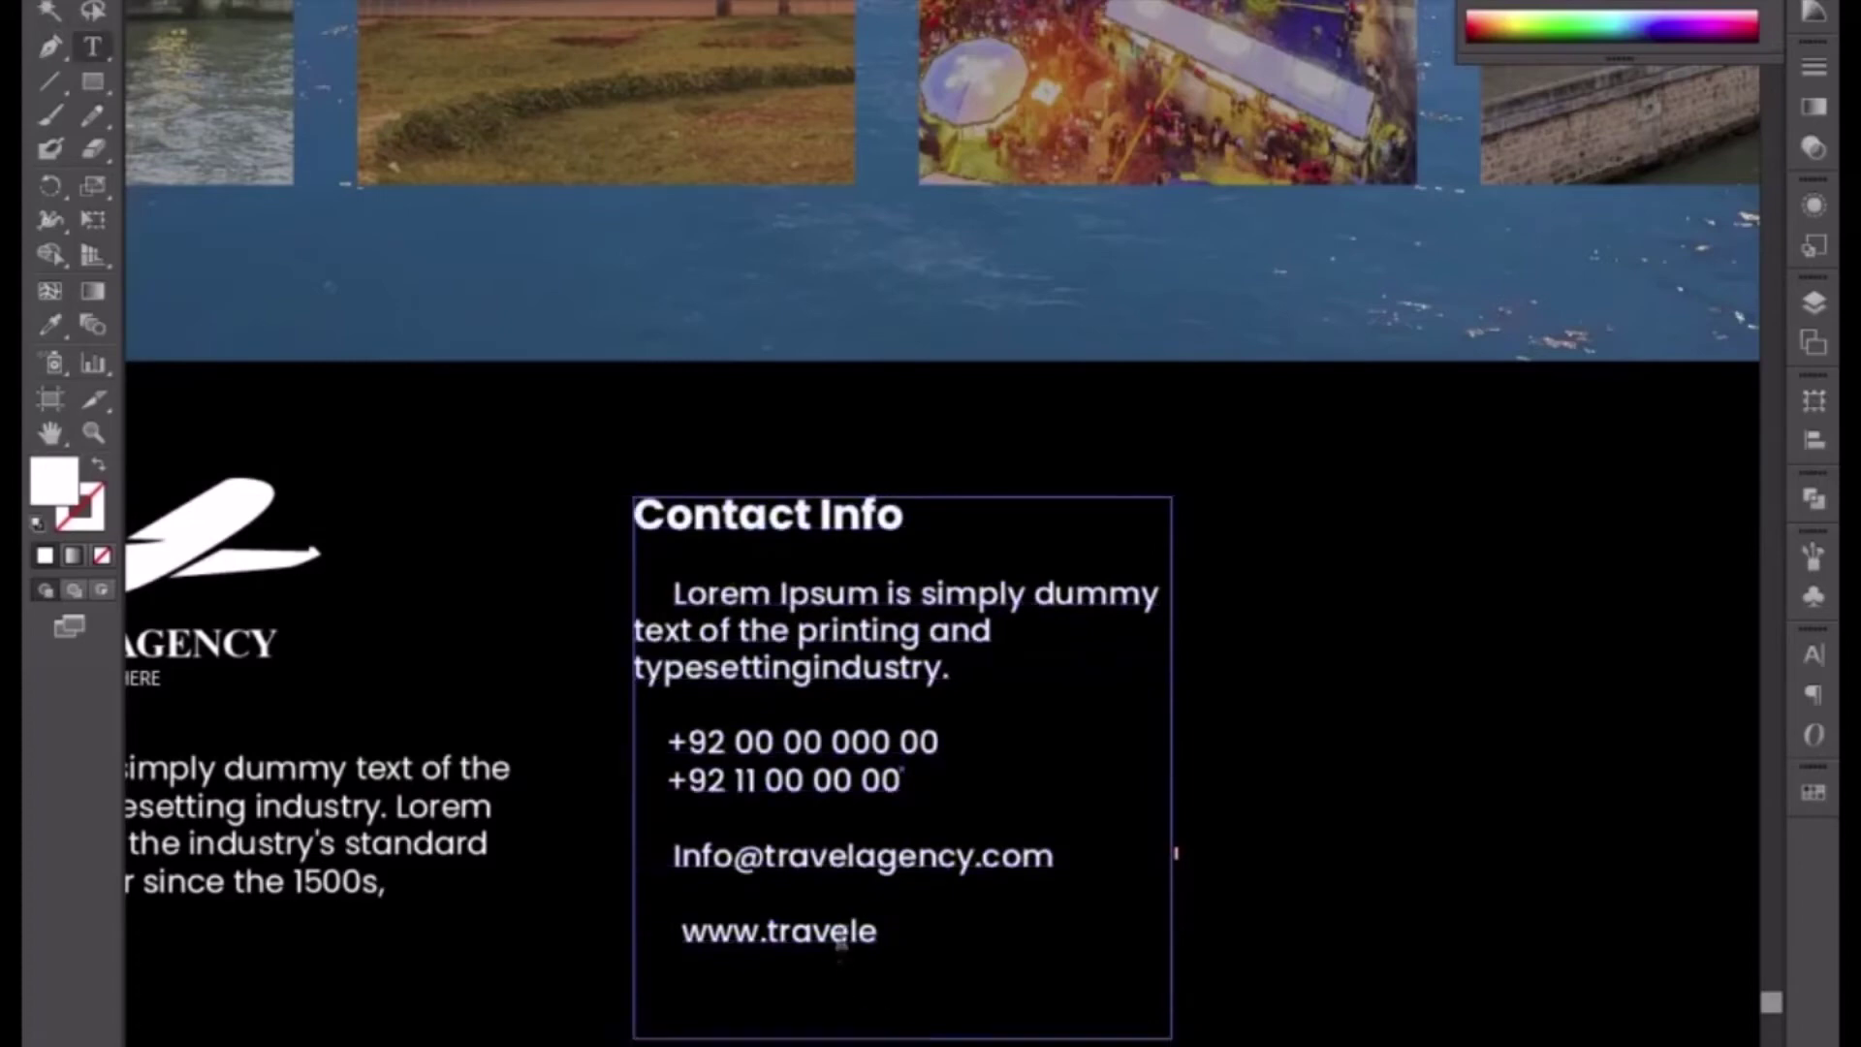
pyautogui.moveTo(857, 936); pyautogui.dragTo(918, 960)
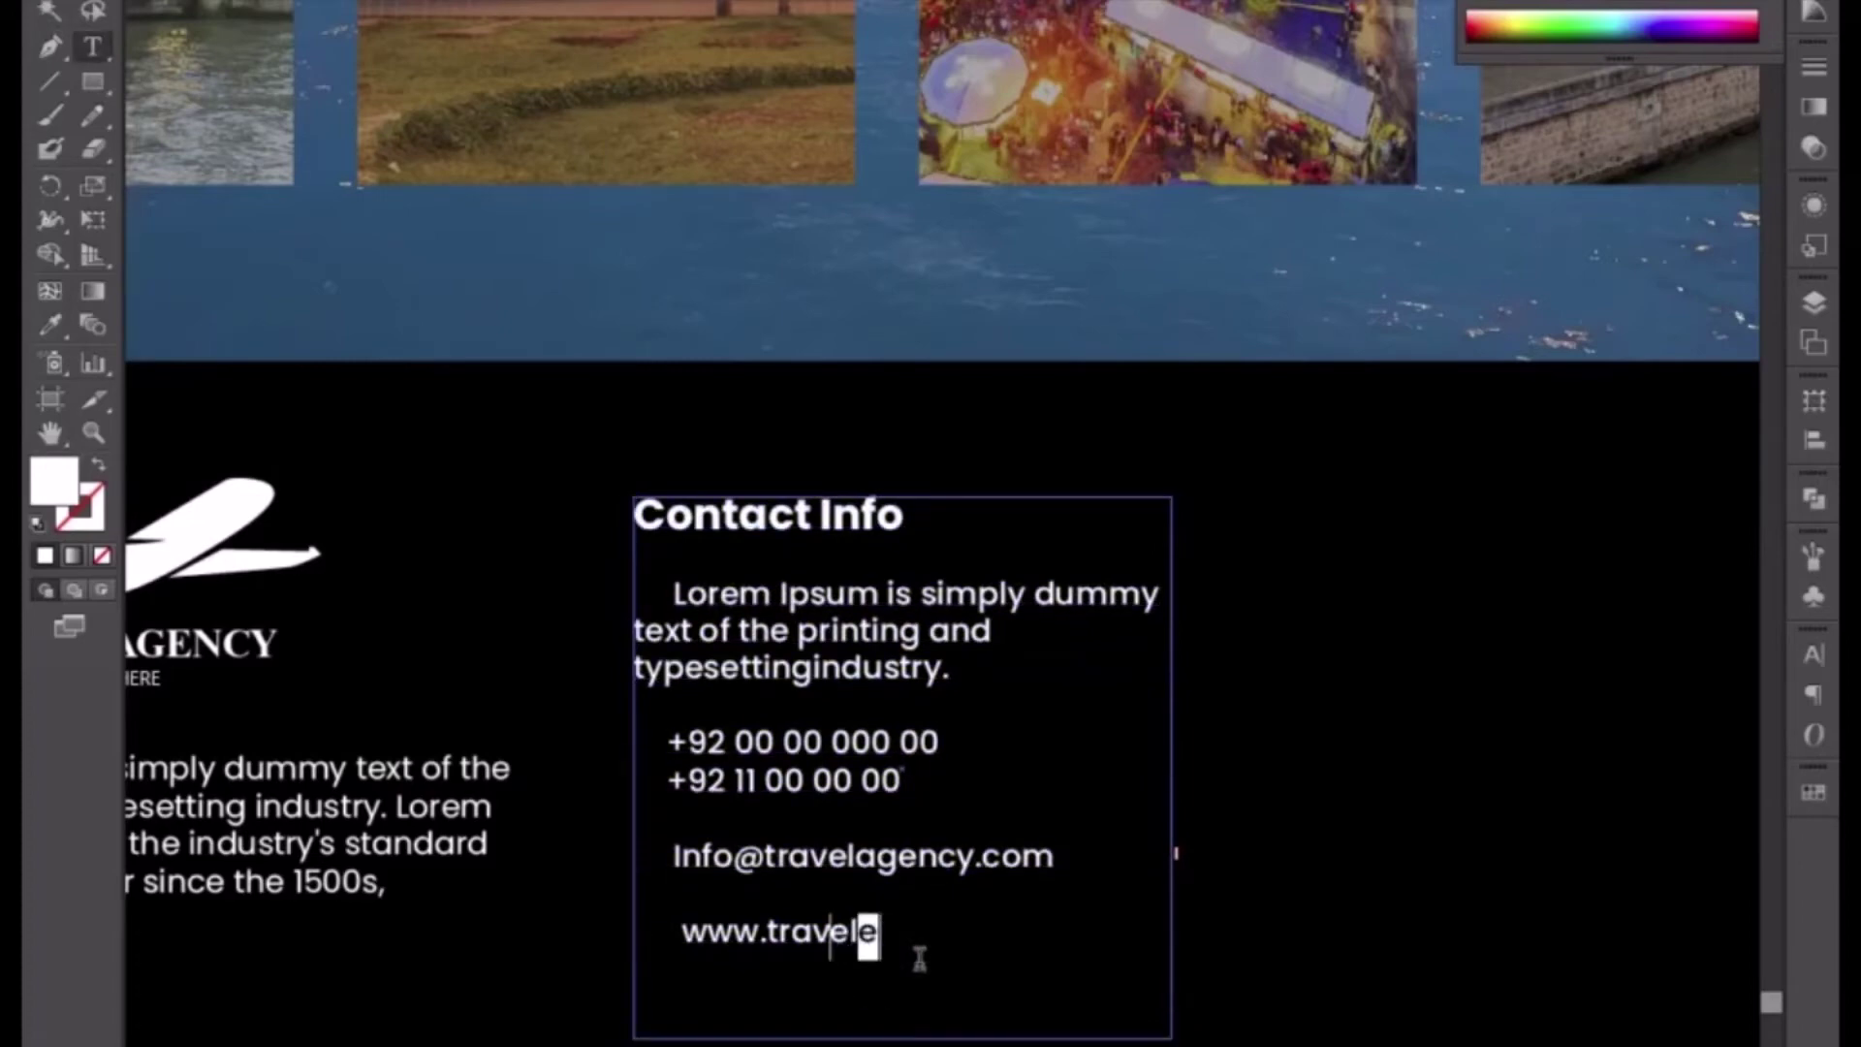
pyautogui.write('agency')
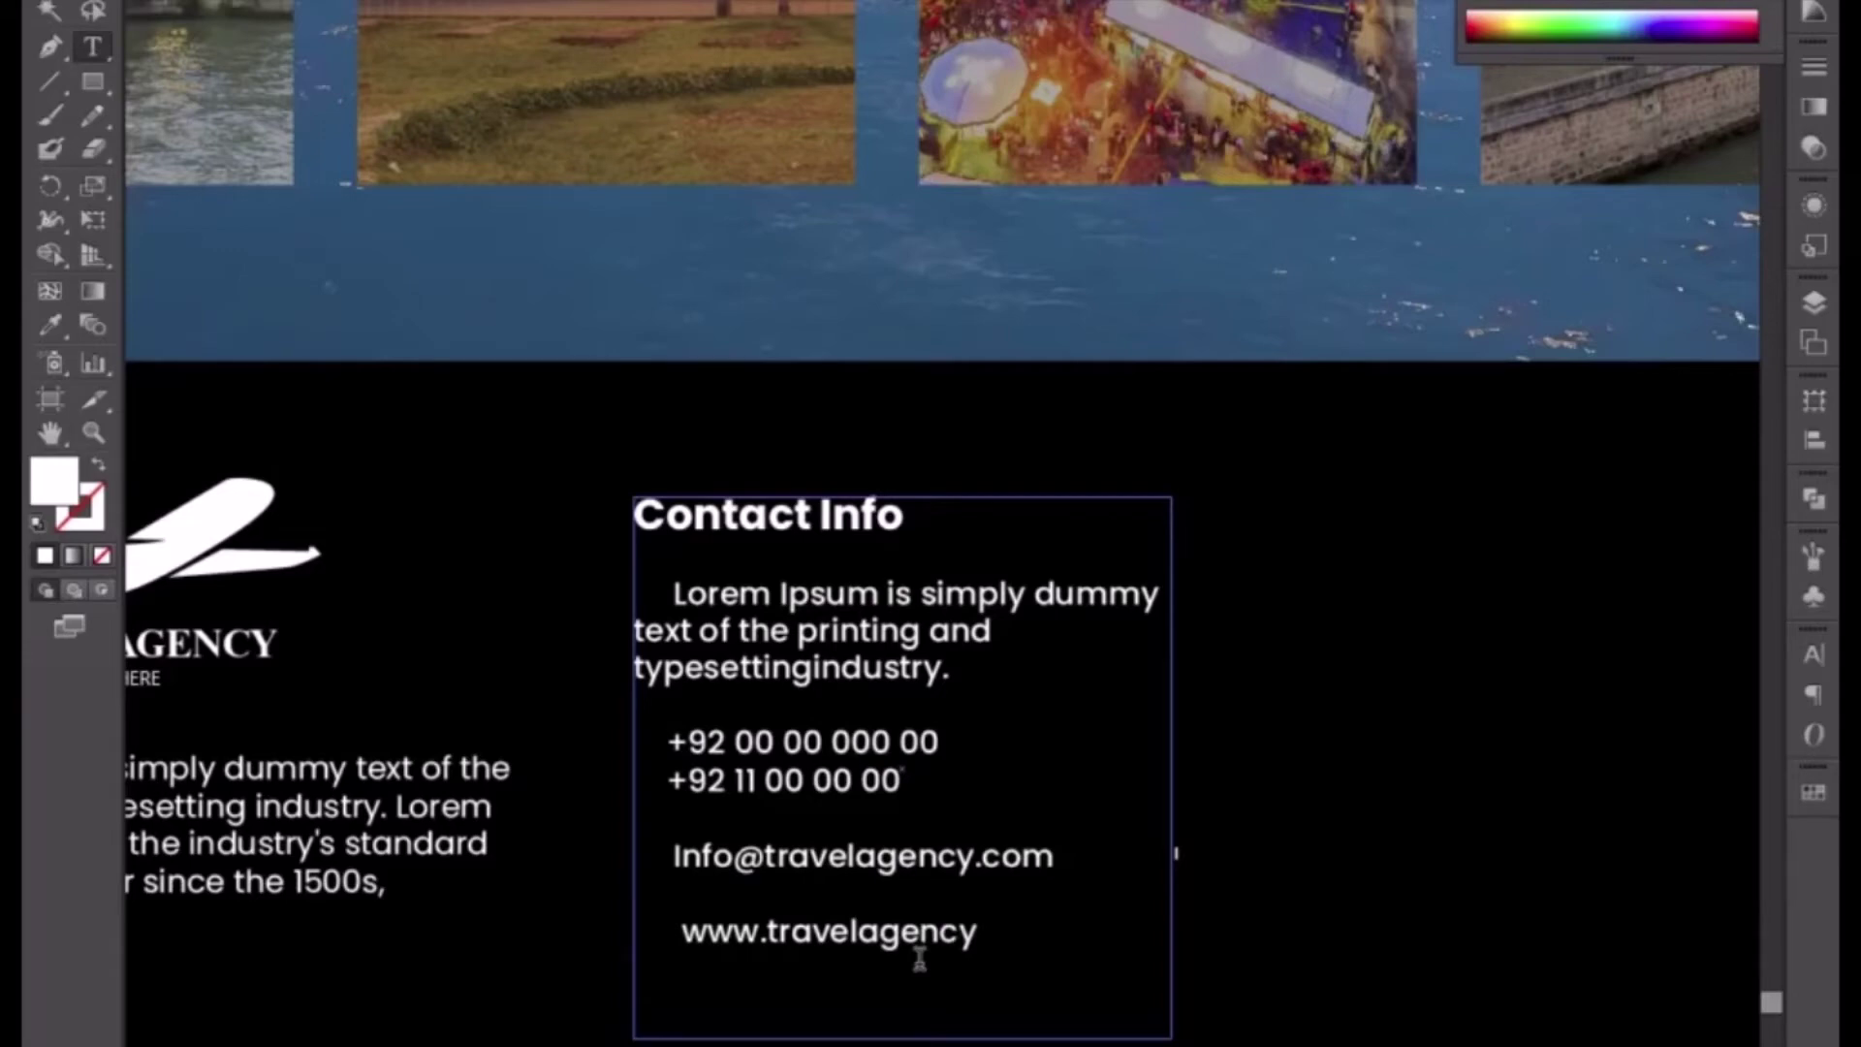
pyautogui.write('.com')
pyautogui.click(682, 932)
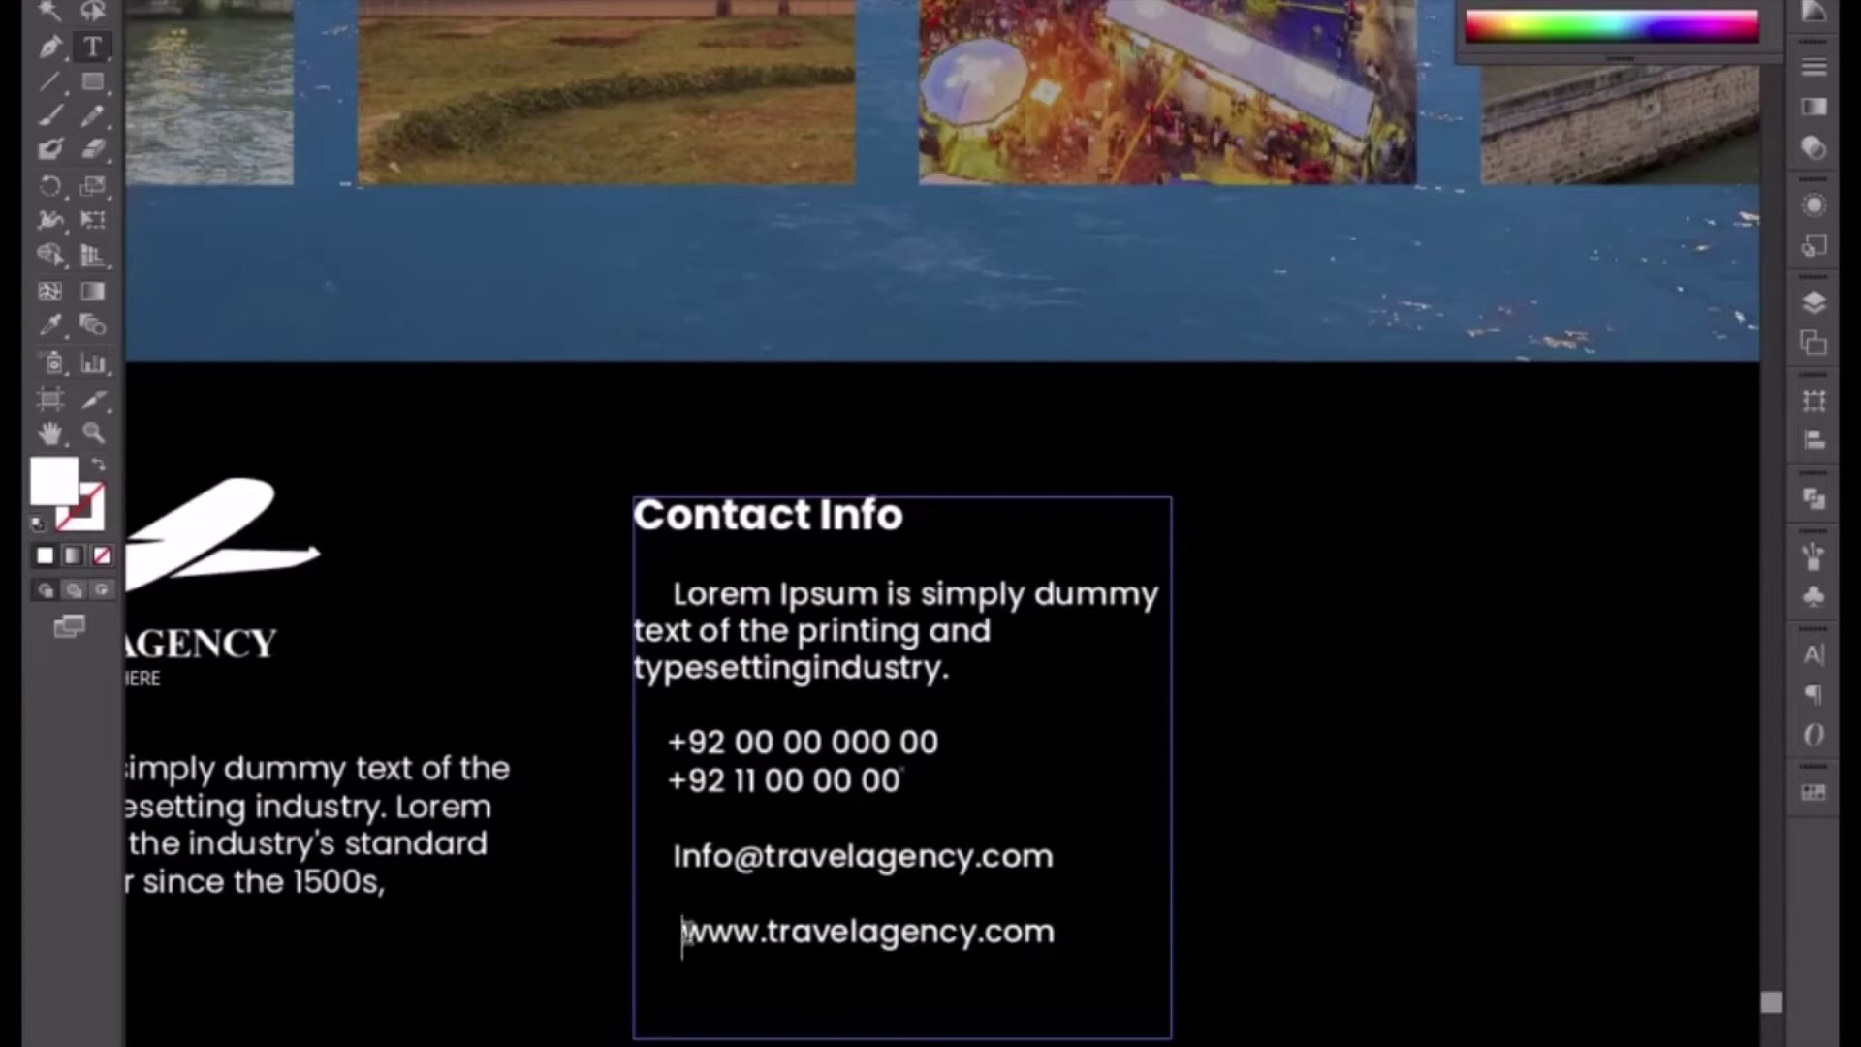
pyautogui.press('BackSpace')
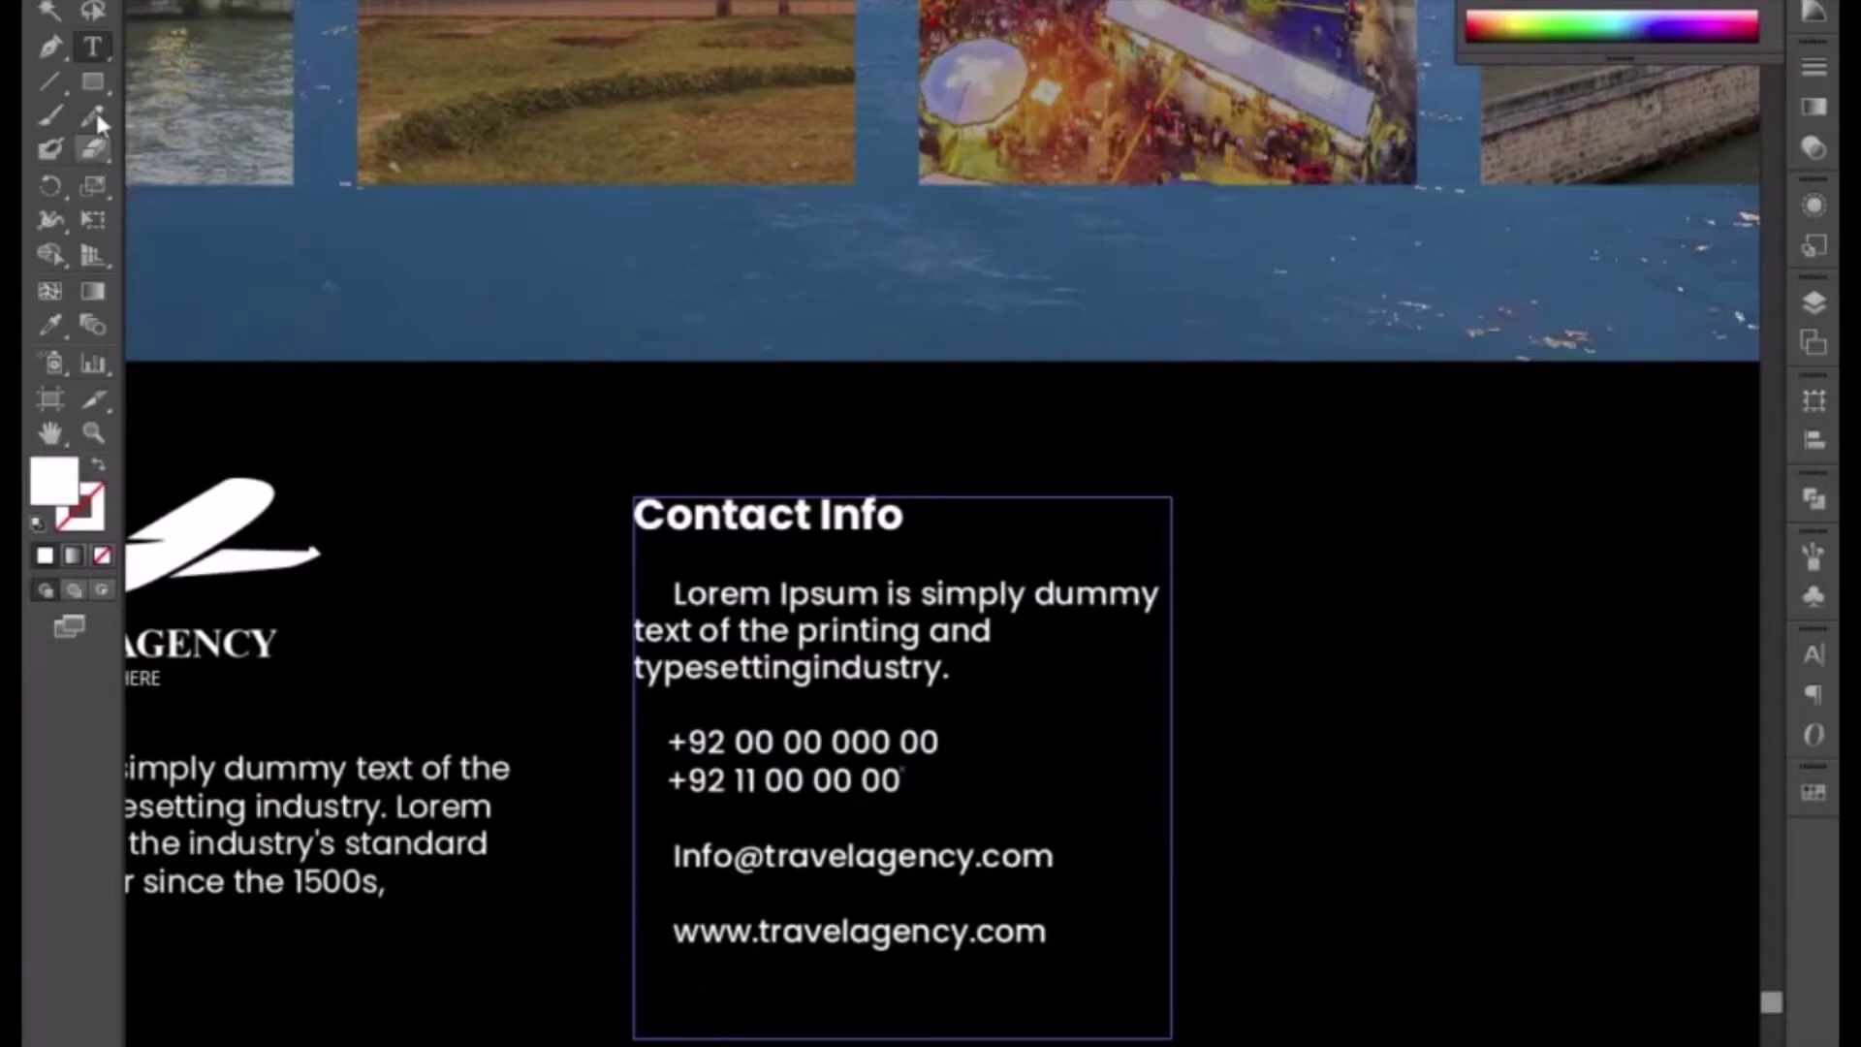
# - Insert a blank line between the two phone numbers and resize the text frame to fit all the contact lines
pyautogui.press('Escape')
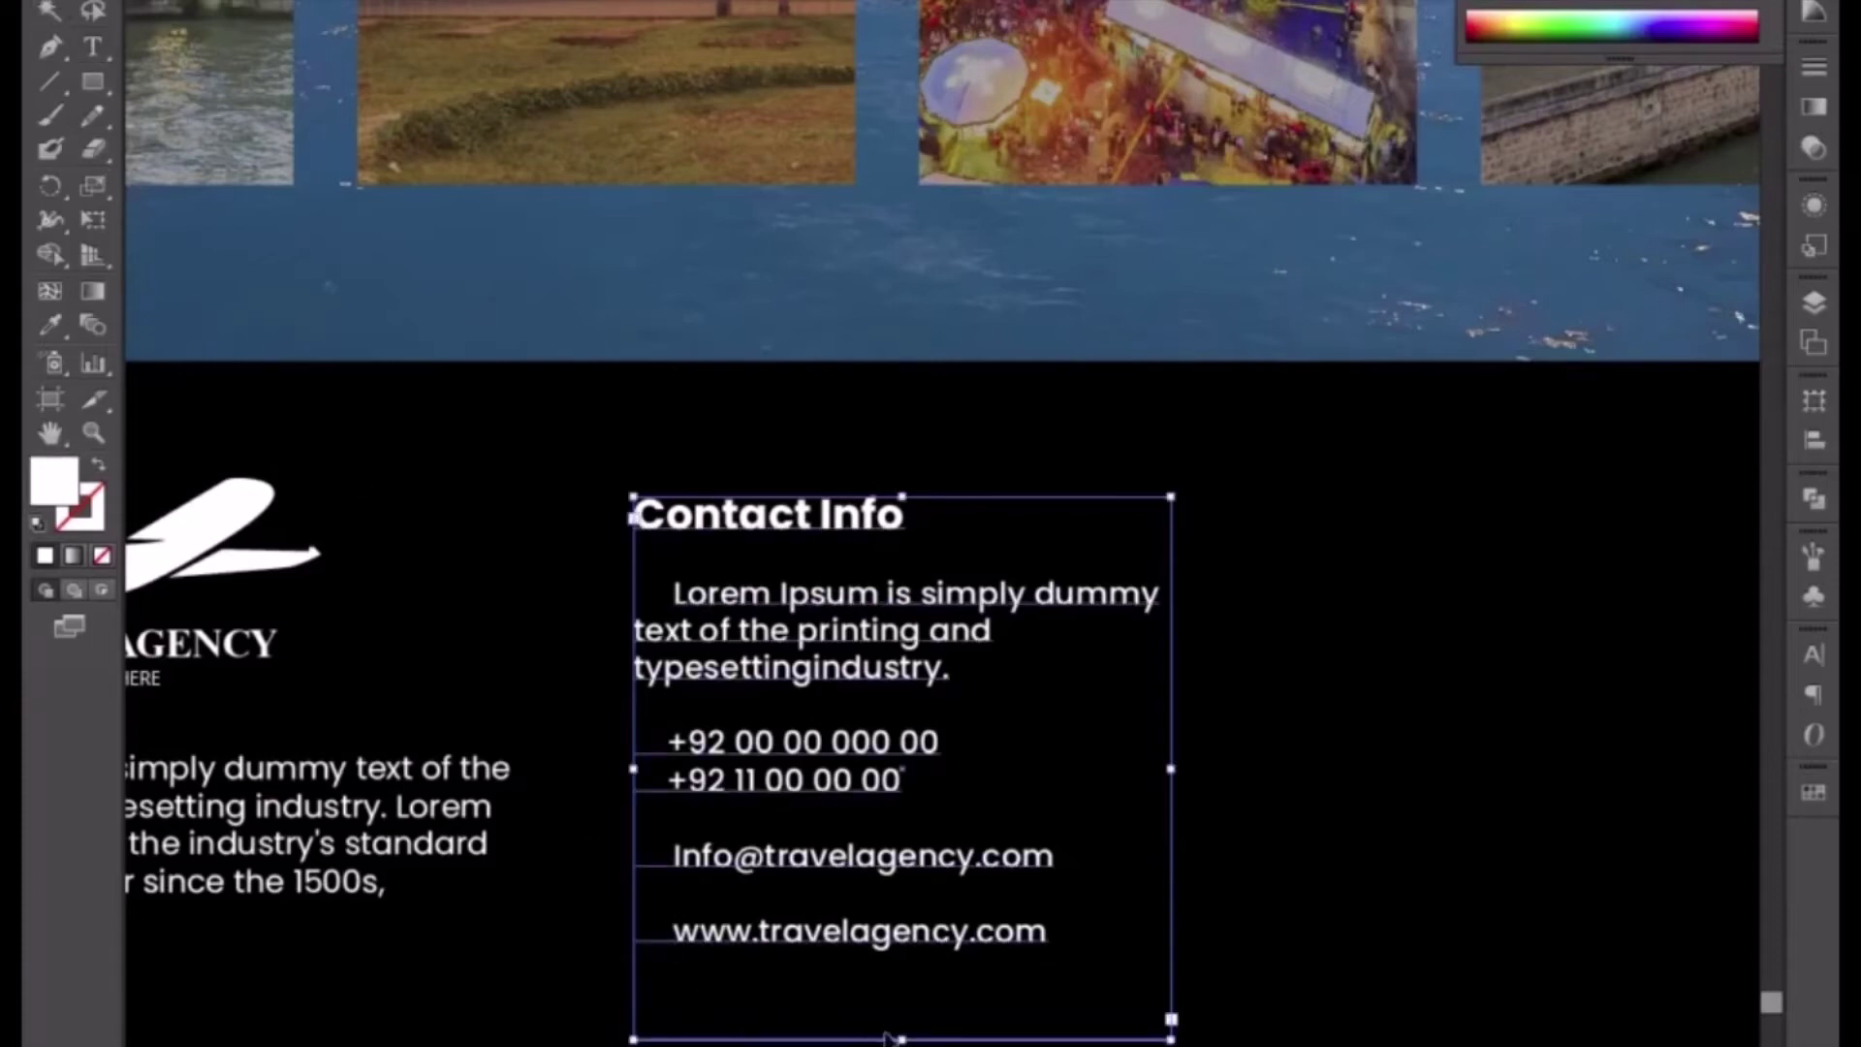
pyautogui.moveTo(899, 1037); pyautogui.dragTo(903, 972)
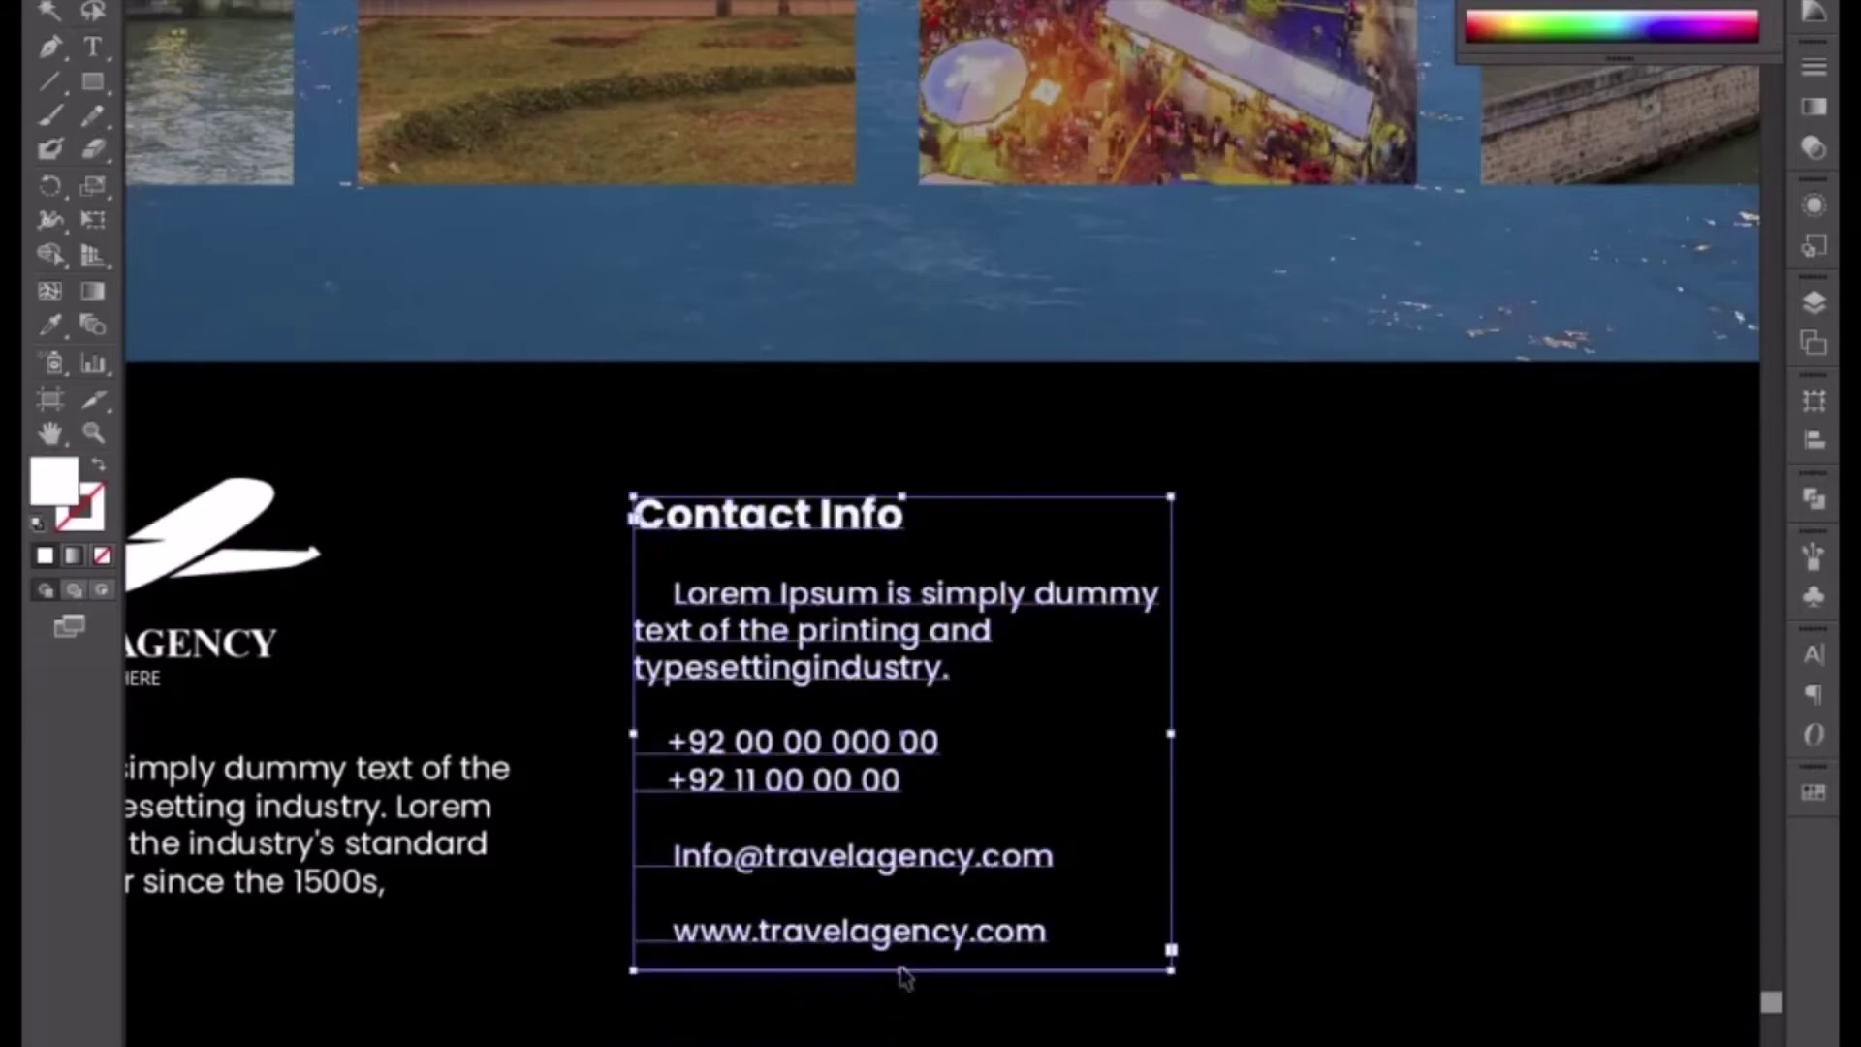
pyautogui.press('t')
pyautogui.click(682, 790)
pyautogui.press('Return')
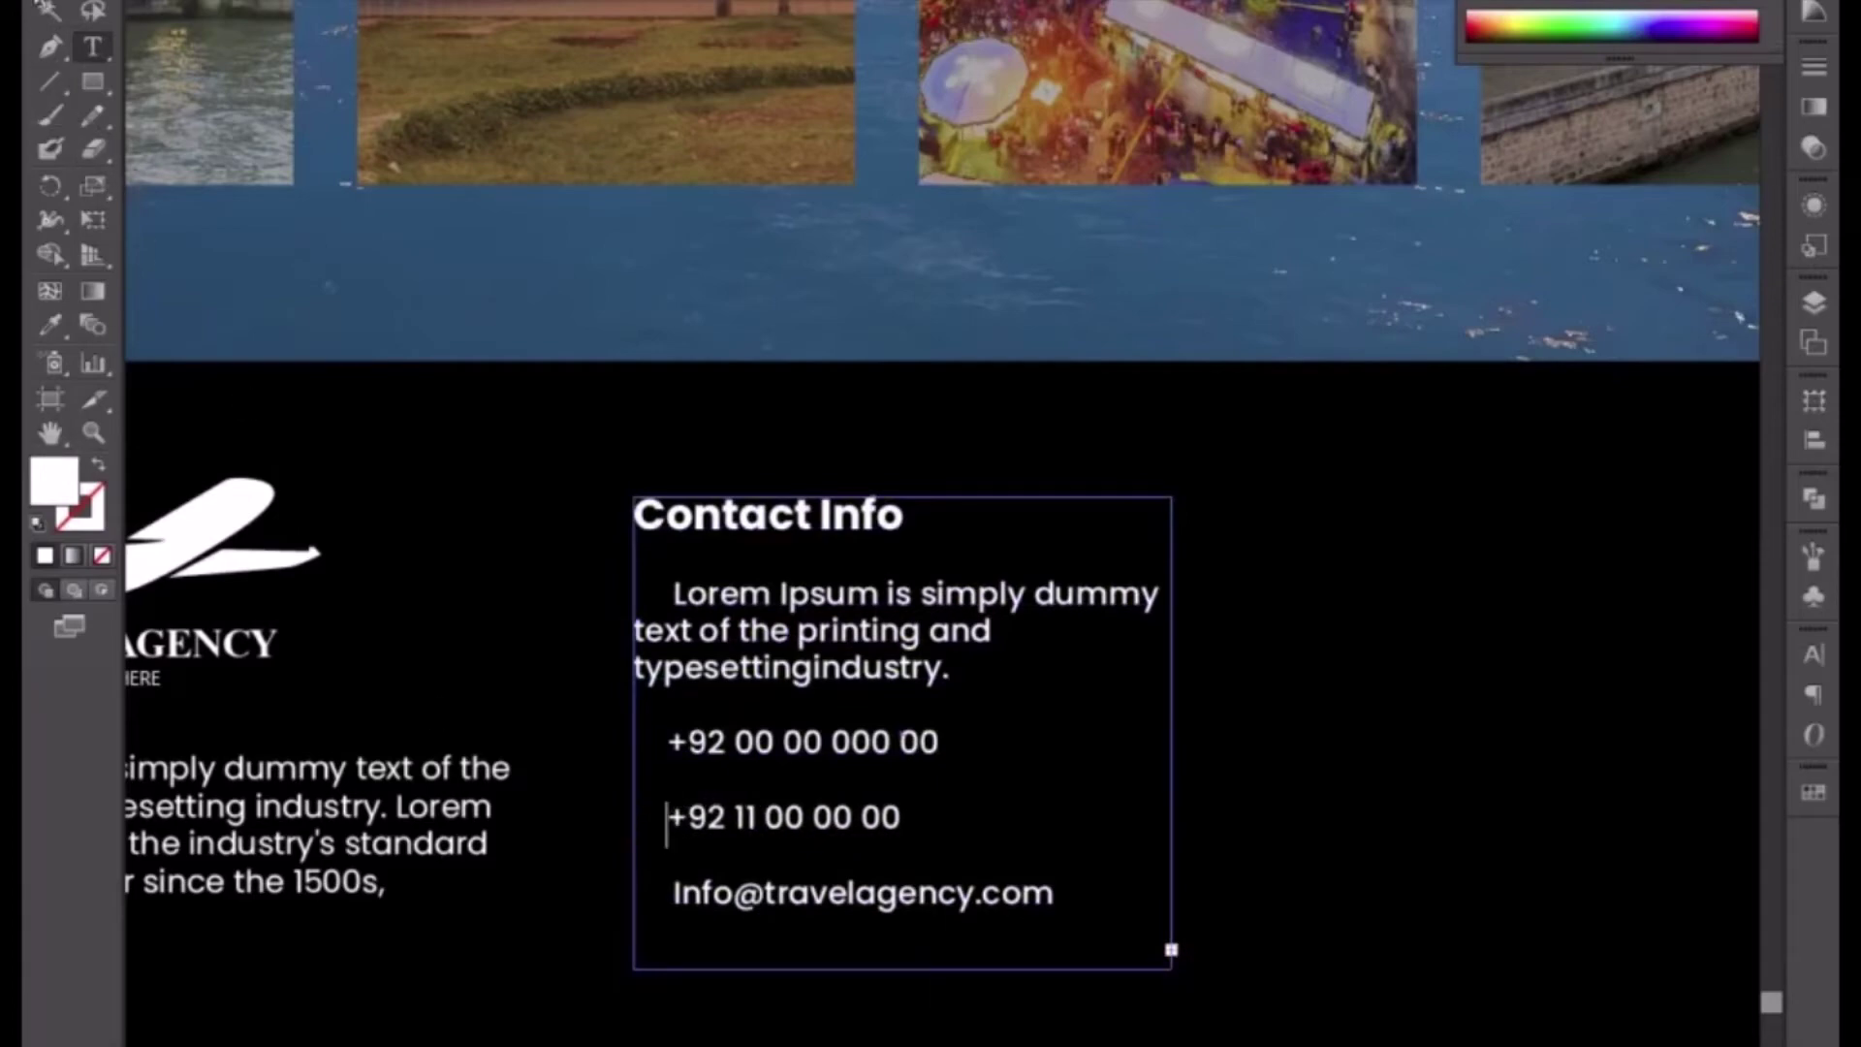
pyautogui.press('Escape')
pyautogui.moveTo(901, 969); pyautogui.dragTo(914, 1041)
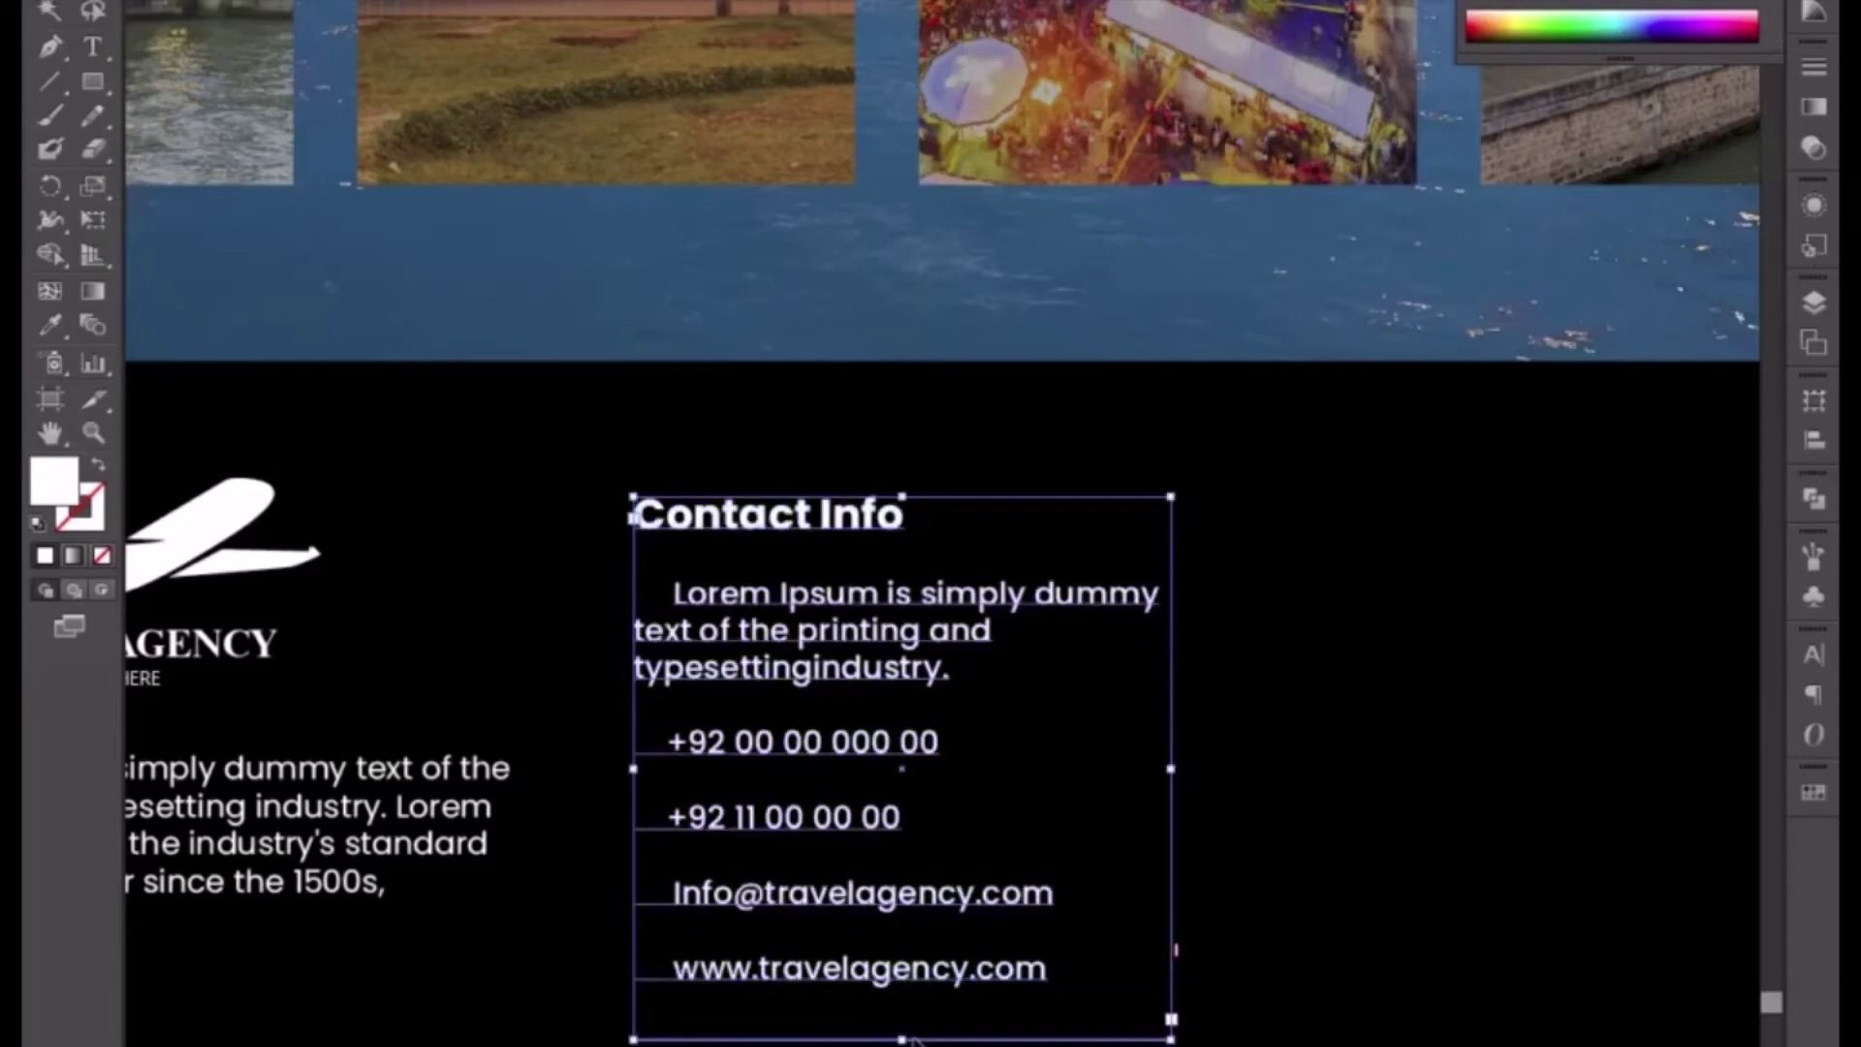
# - Copy the column of blue contact icons from the logo artboard and paste it into the footer beside the contact lines
pyautogui.scroll(-3, 819, 892)
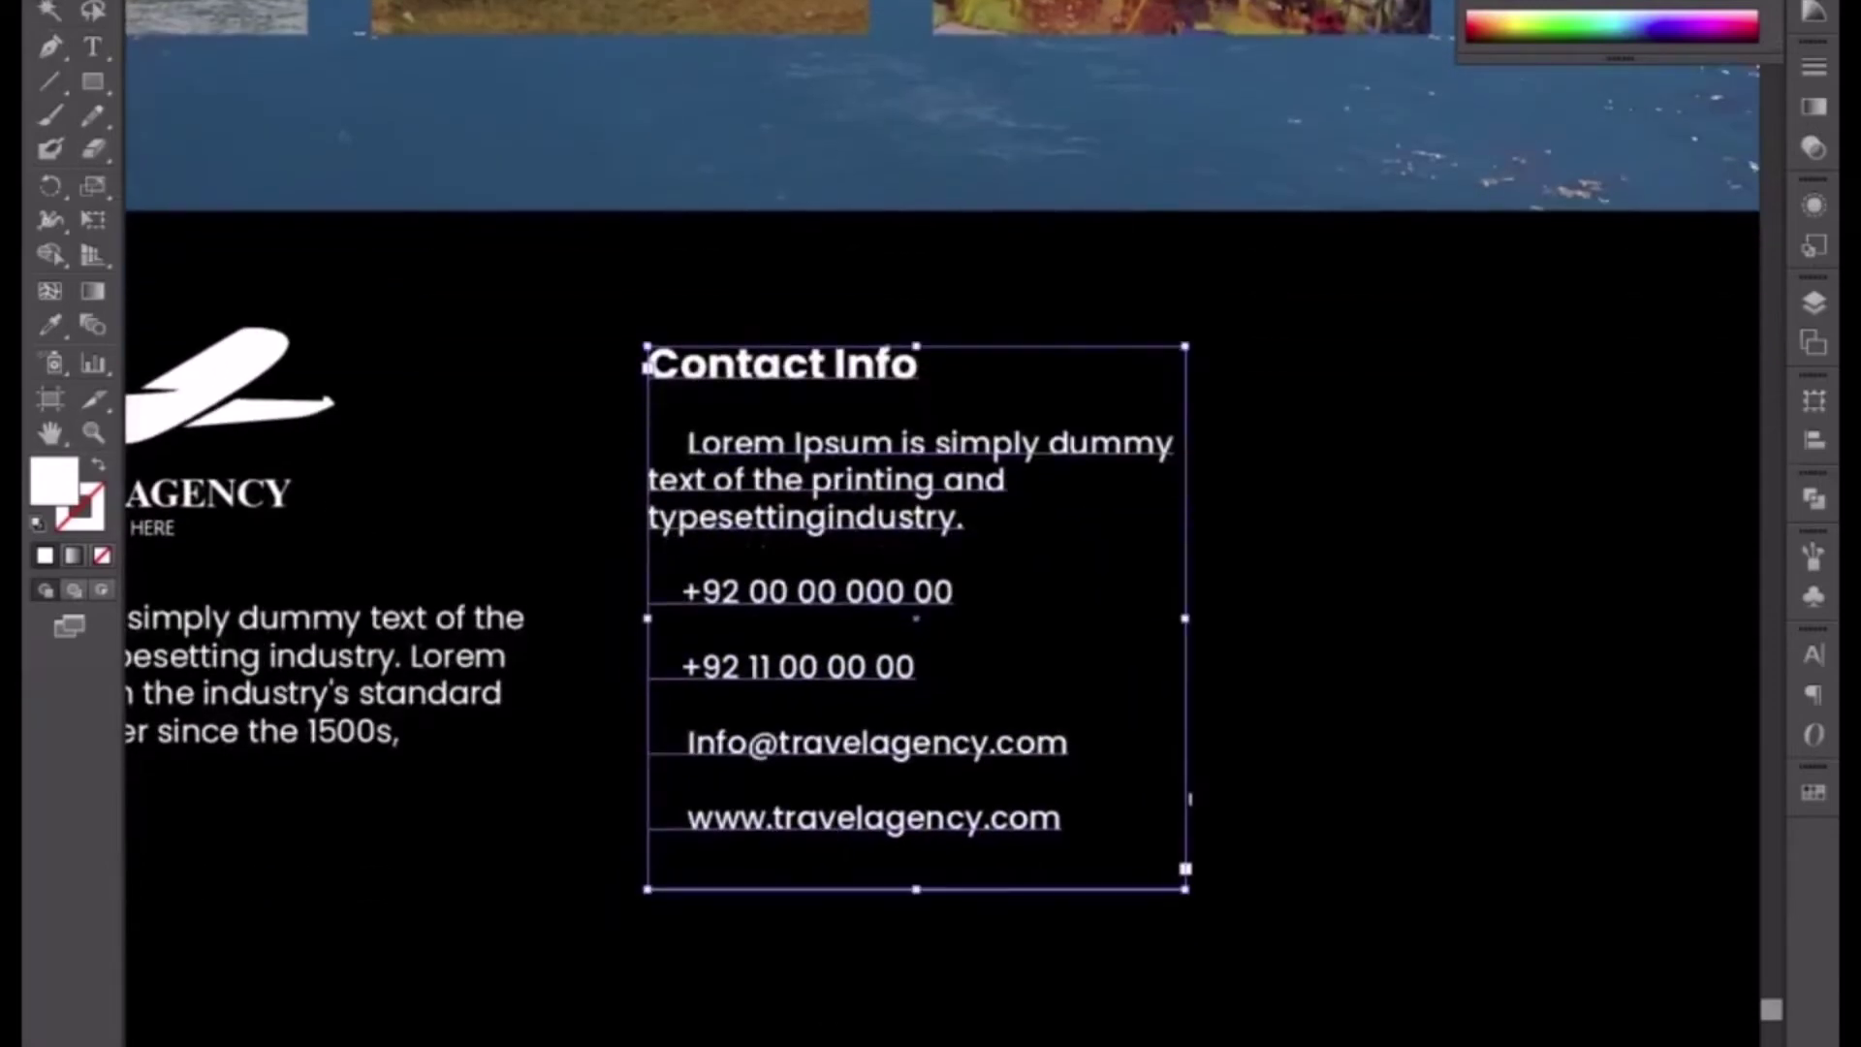
pyautogui.click(1190, 799)
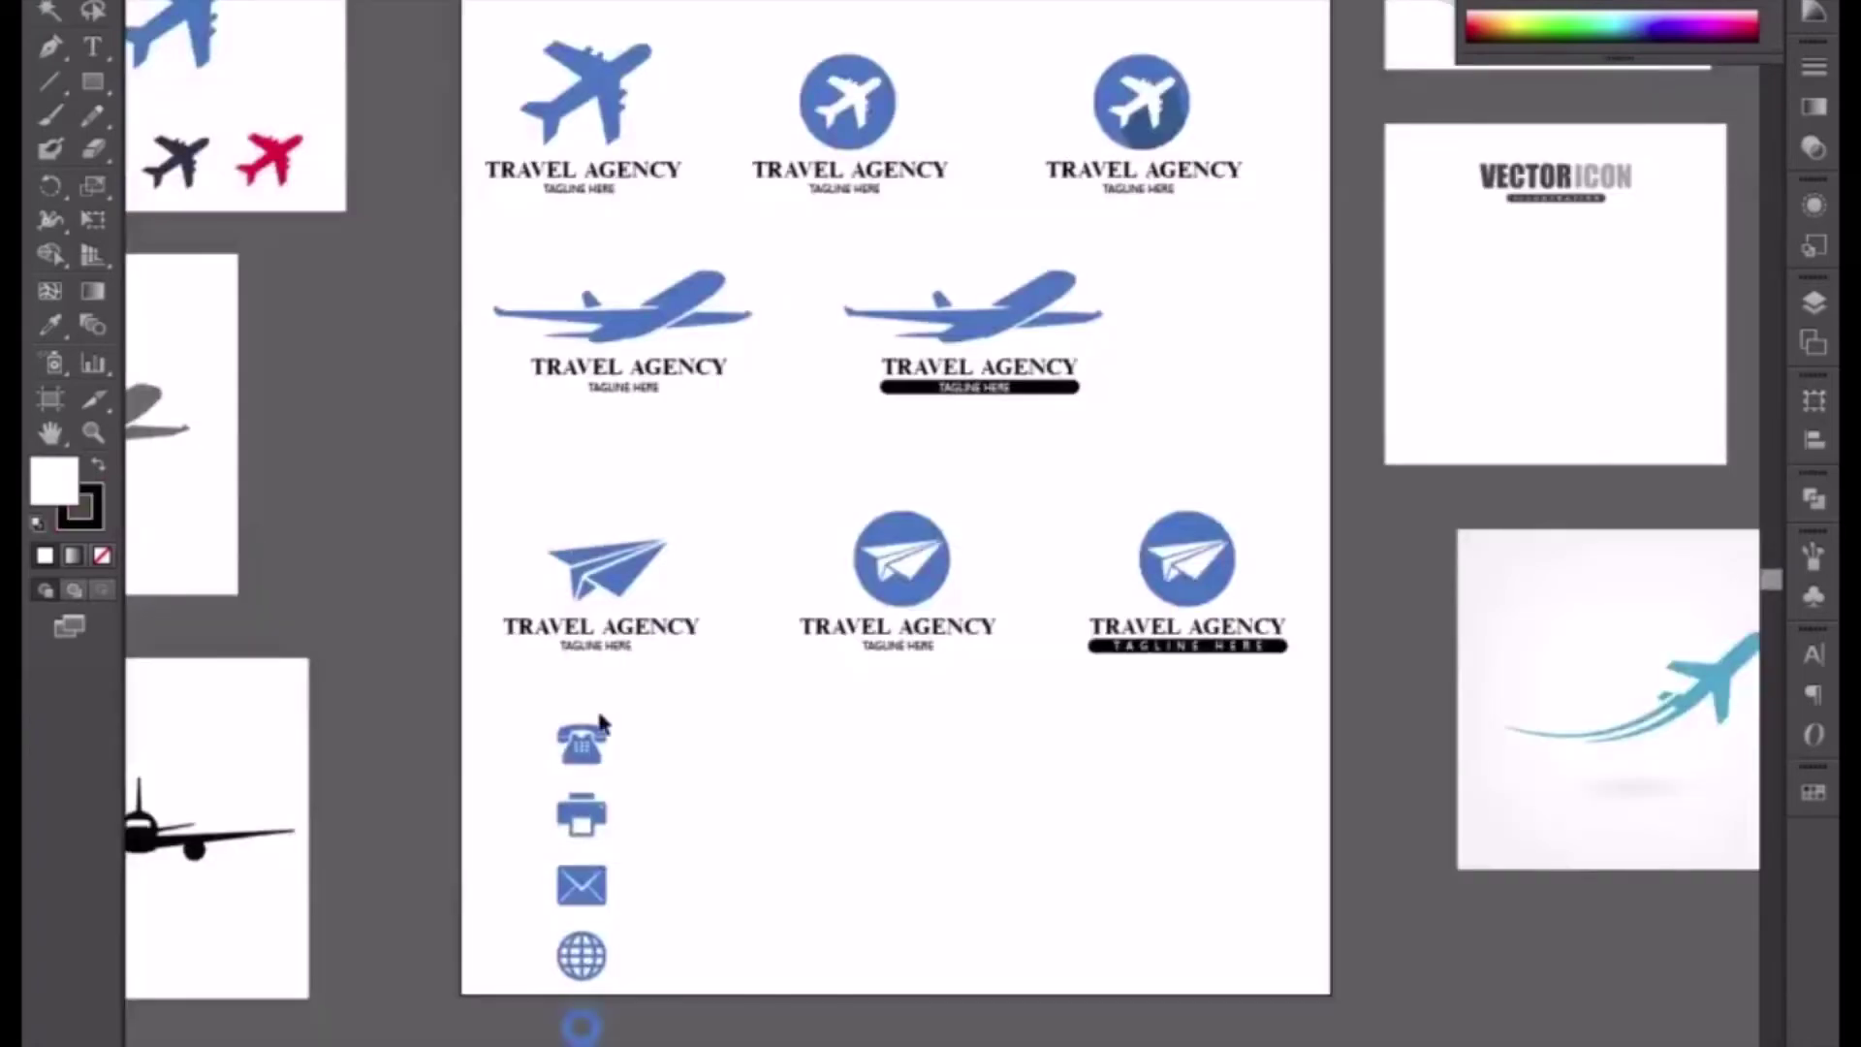
pyautogui.moveTo(500, 752); pyautogui.dragTo(691, 1046)
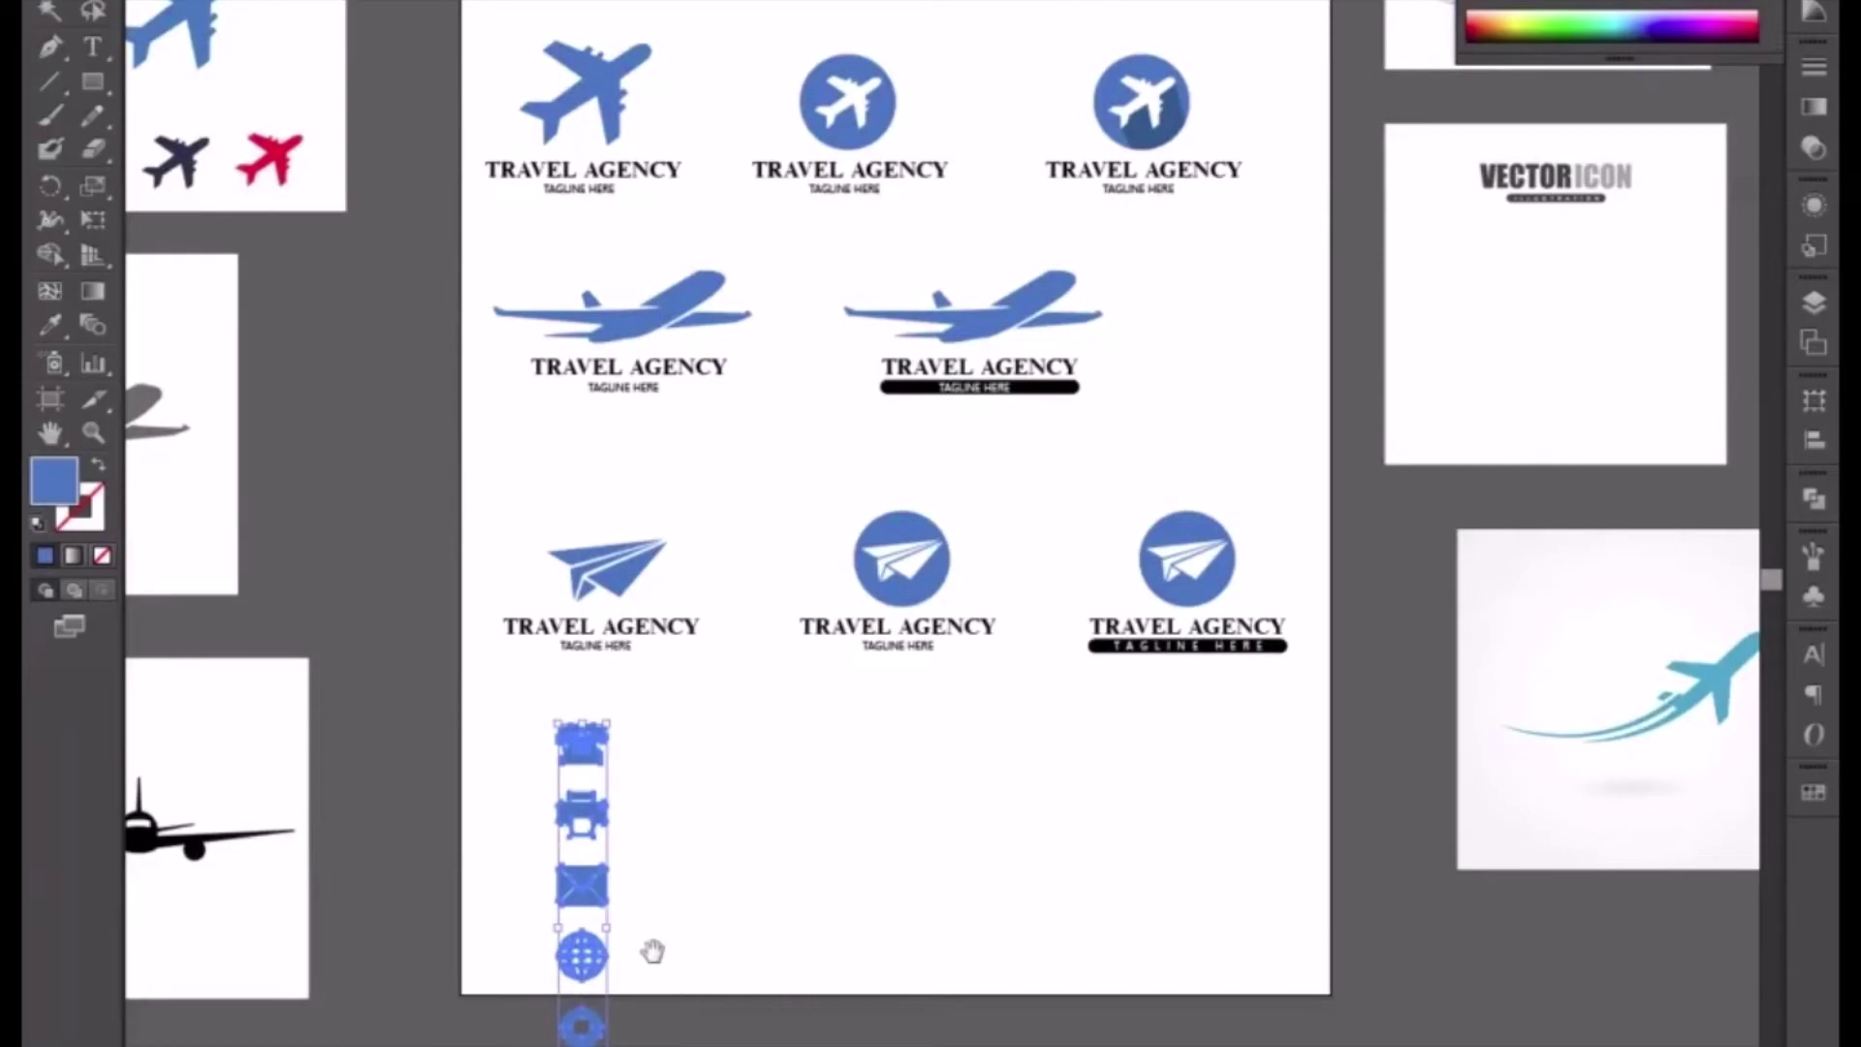
pyautogui.moveTo(652, 950); pyautogui.dragTo(912, 977)
pyautogui.moveTo(847, 861); pyautogui.dragTo(475, 689)
pyautogui.click(769, 781)
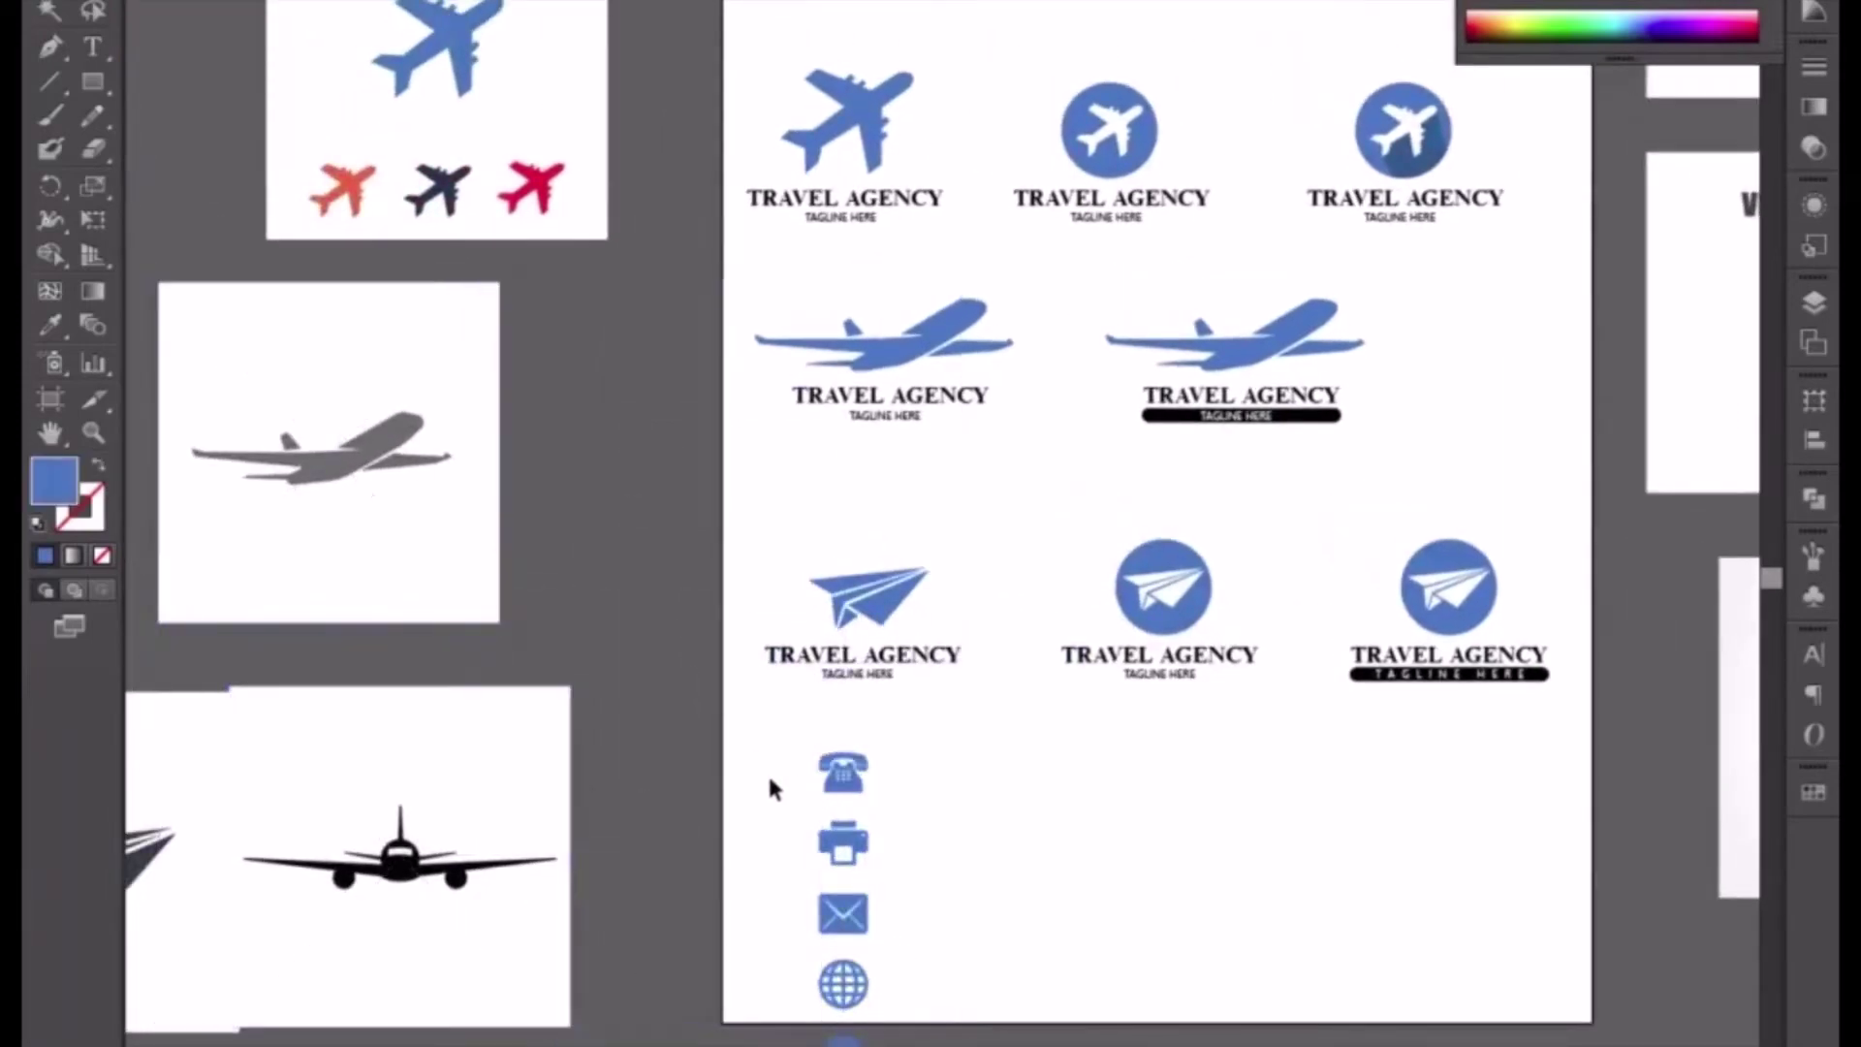
pyautogui.moveTo(772, 754); pyautogui.dragTo(852, 981)
pyautogui.moveTo(857, 916); pyautogui.dragTo(305, 0)
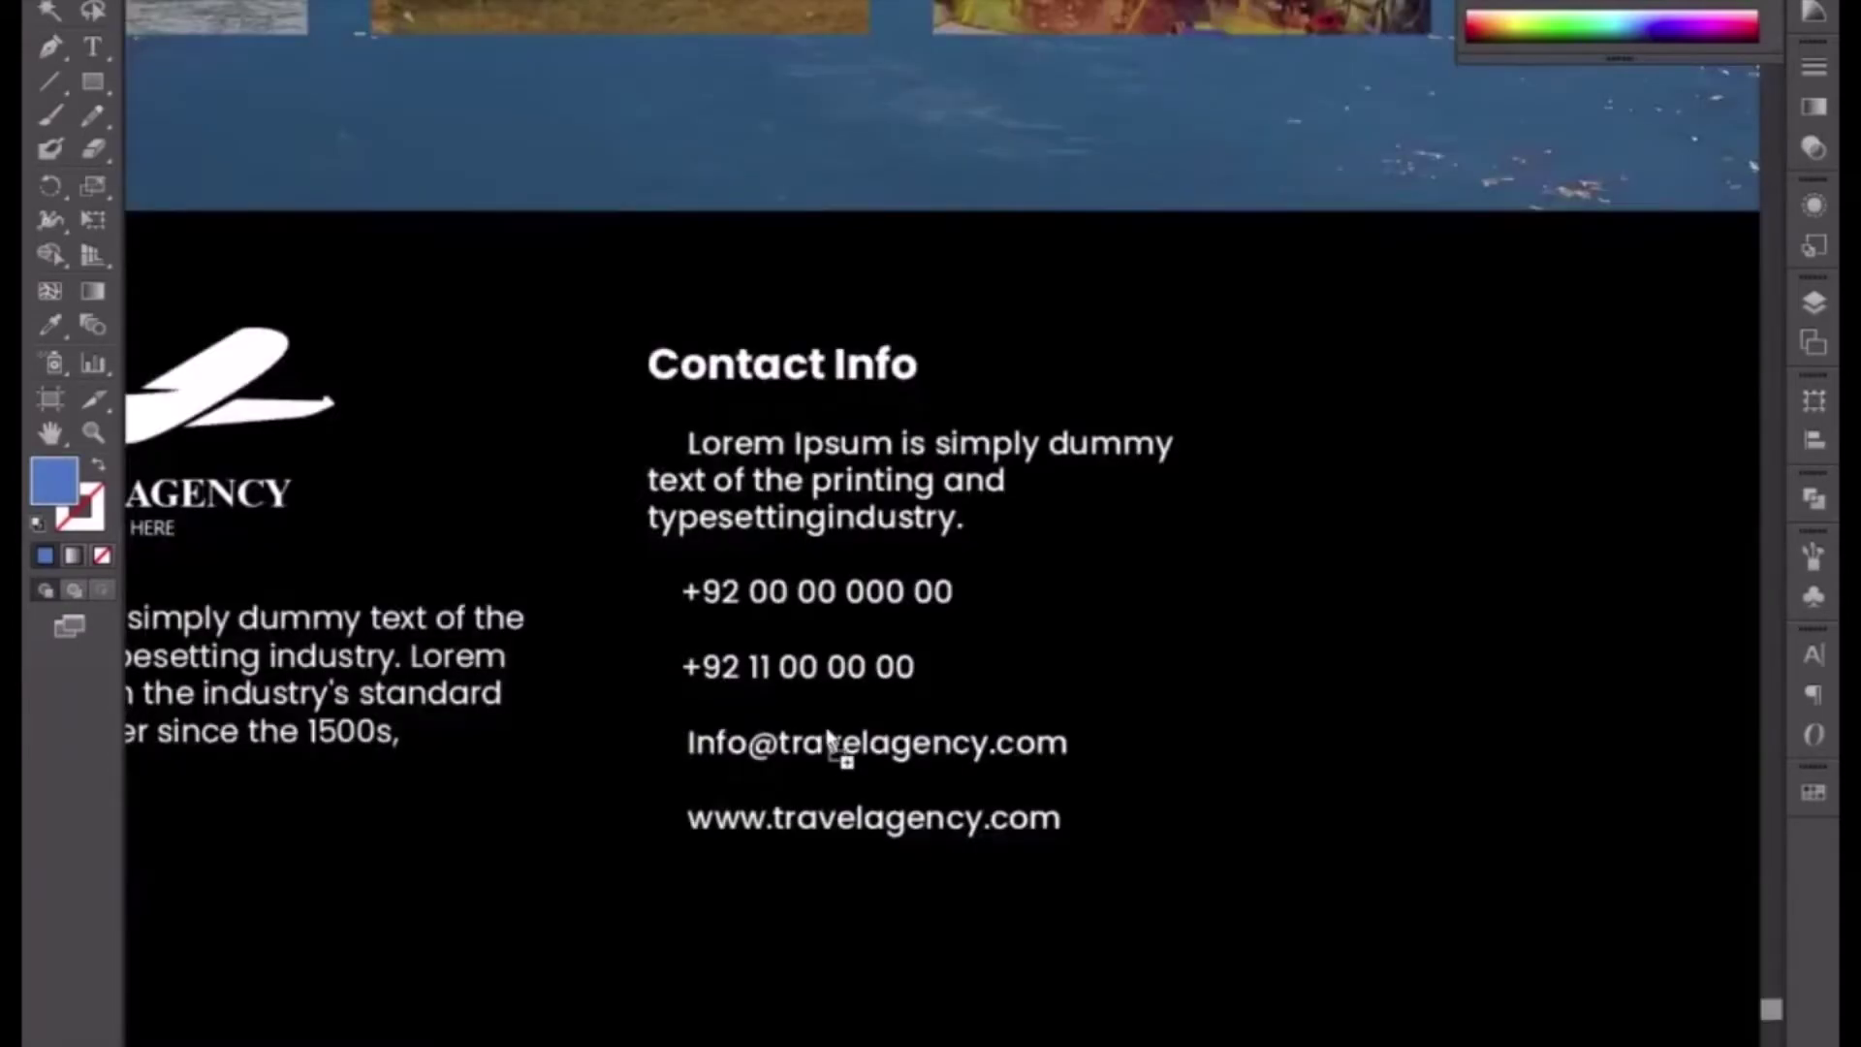
pyautogui.hotkey('ctrl', 'v')
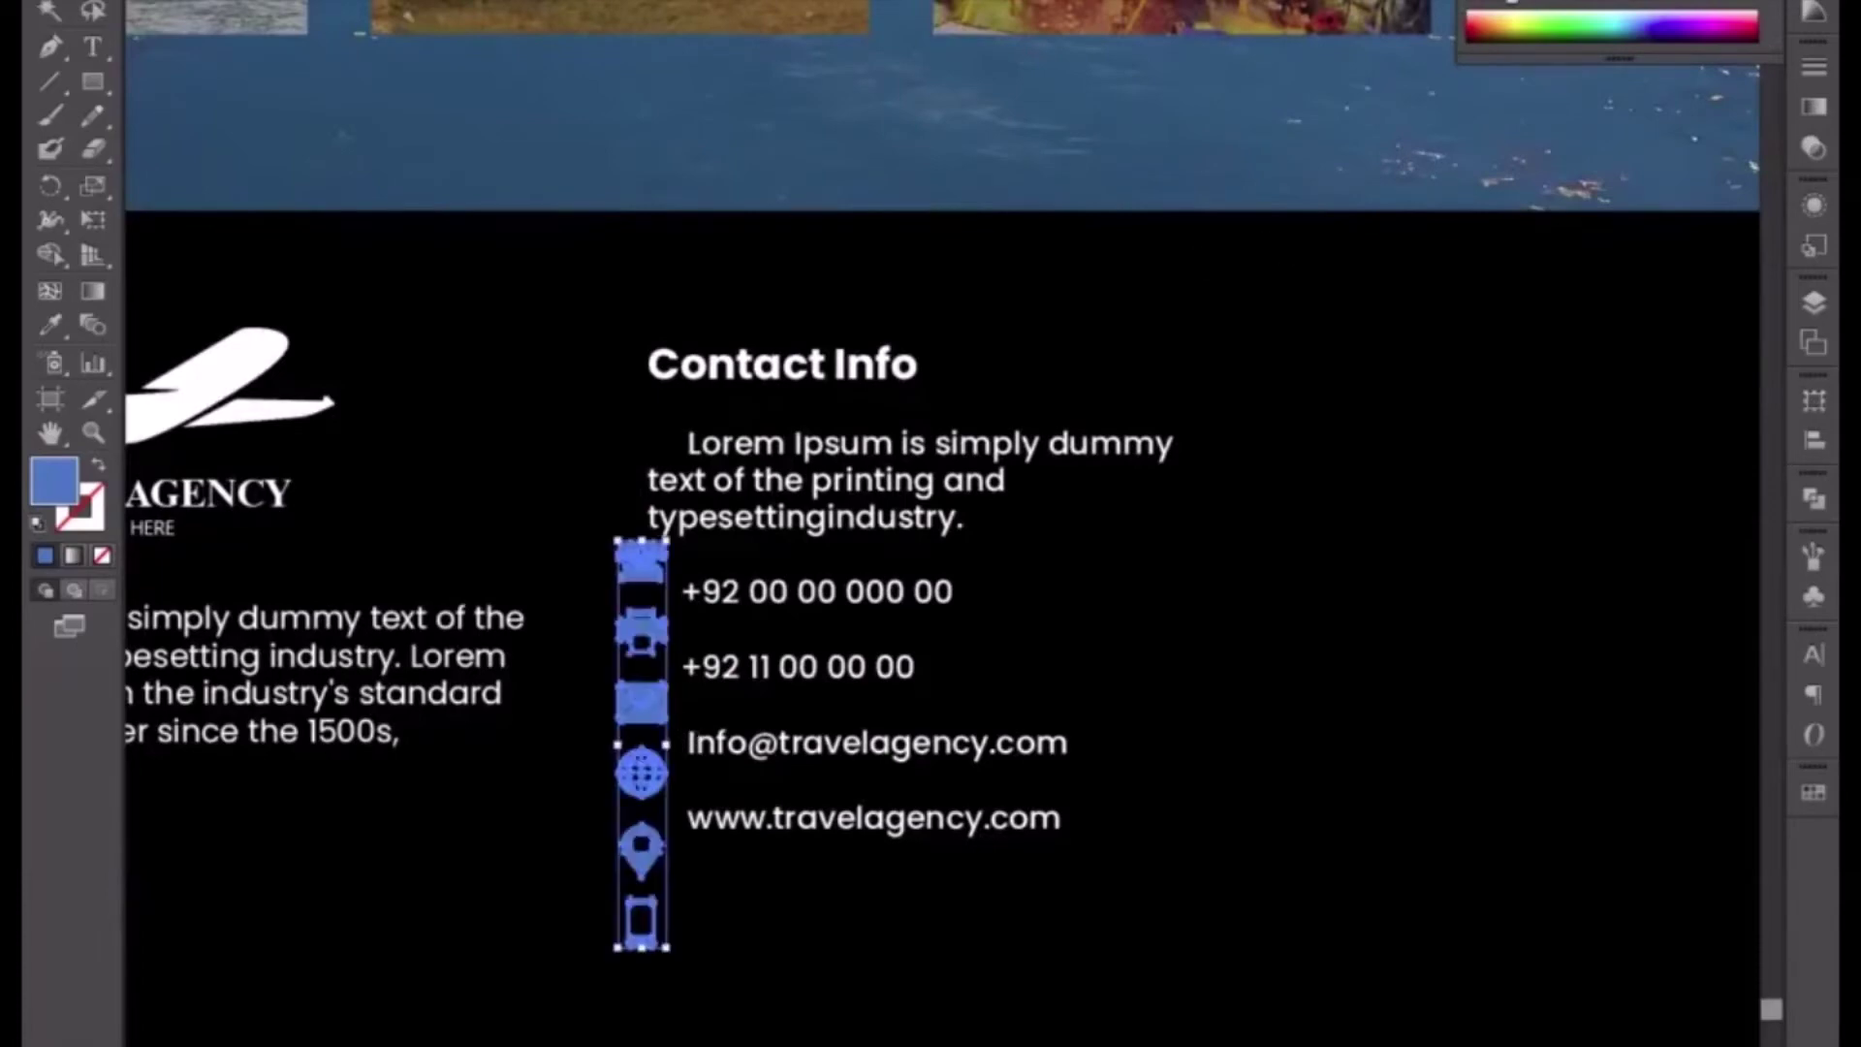
# - Fill the pasted icons with white and move the column into the gap between the agency description and the contact lines
pyautogui.click(1508, 1)
pyautogui.press('space')
pyautogui.moveTo(805, 615); pyautogui.dragTo(1118, 368)
pyautogui.moveTo(934, 512); pyautogui.dragTo(871, 623)
pyautogui.click(1002, 886)
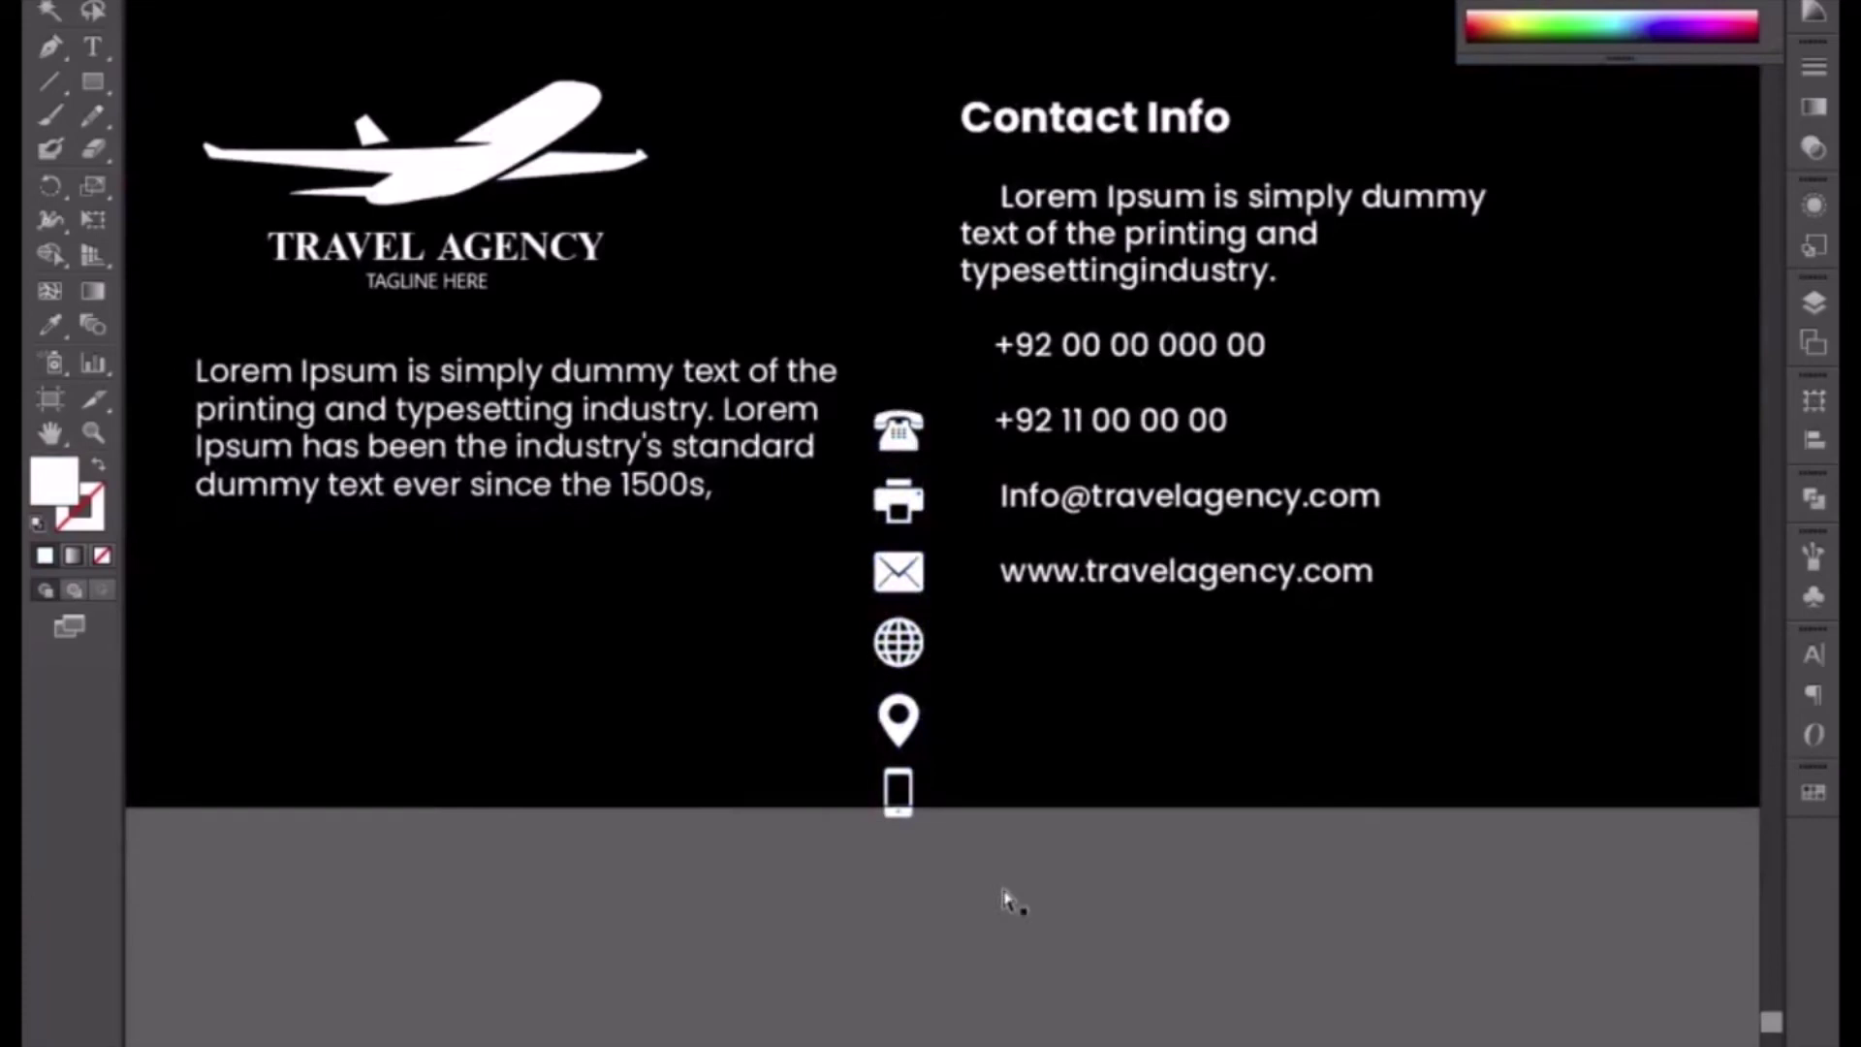
# - Delete the printer icon and move the mobile phone icon into its place between the telephone and envelope
pyautogui.hotkey('ctrl', '=')
pyautogui.click(857, 456)
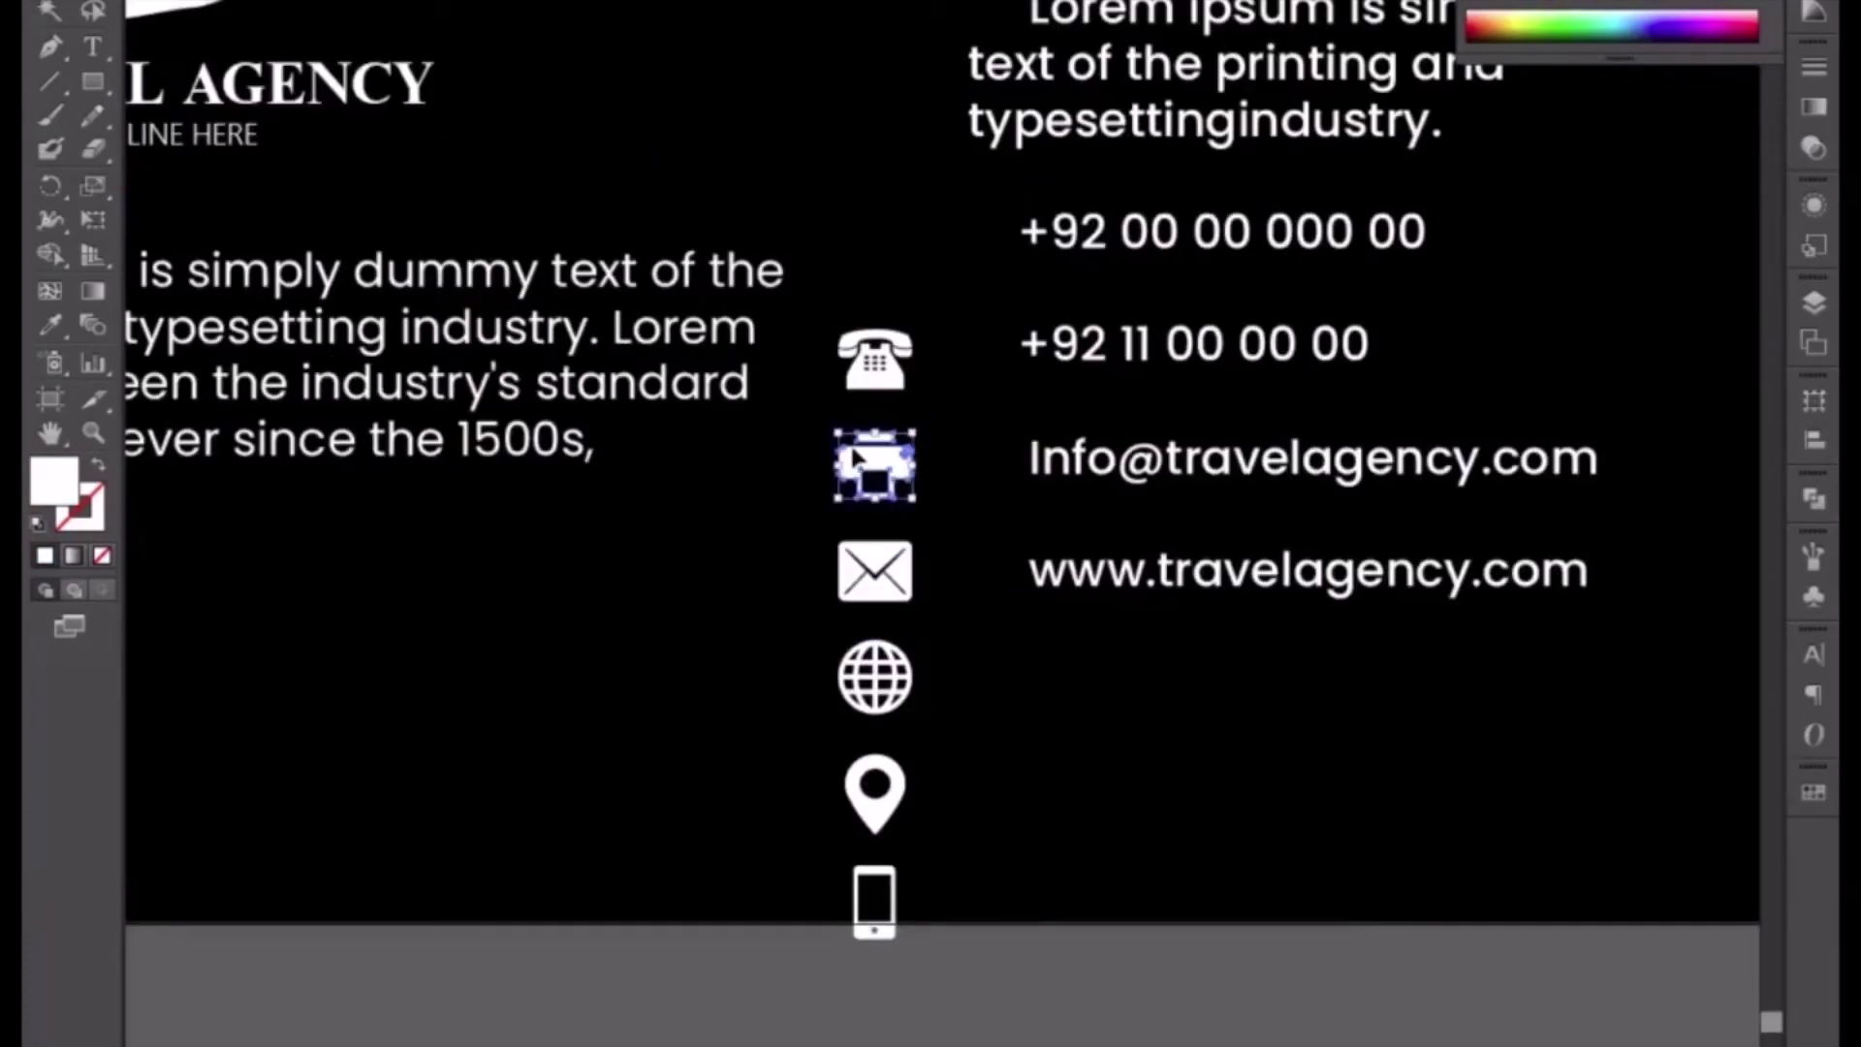
pyautogui.press('Delete')
pyautogui.hotkey('ctrl', '=')
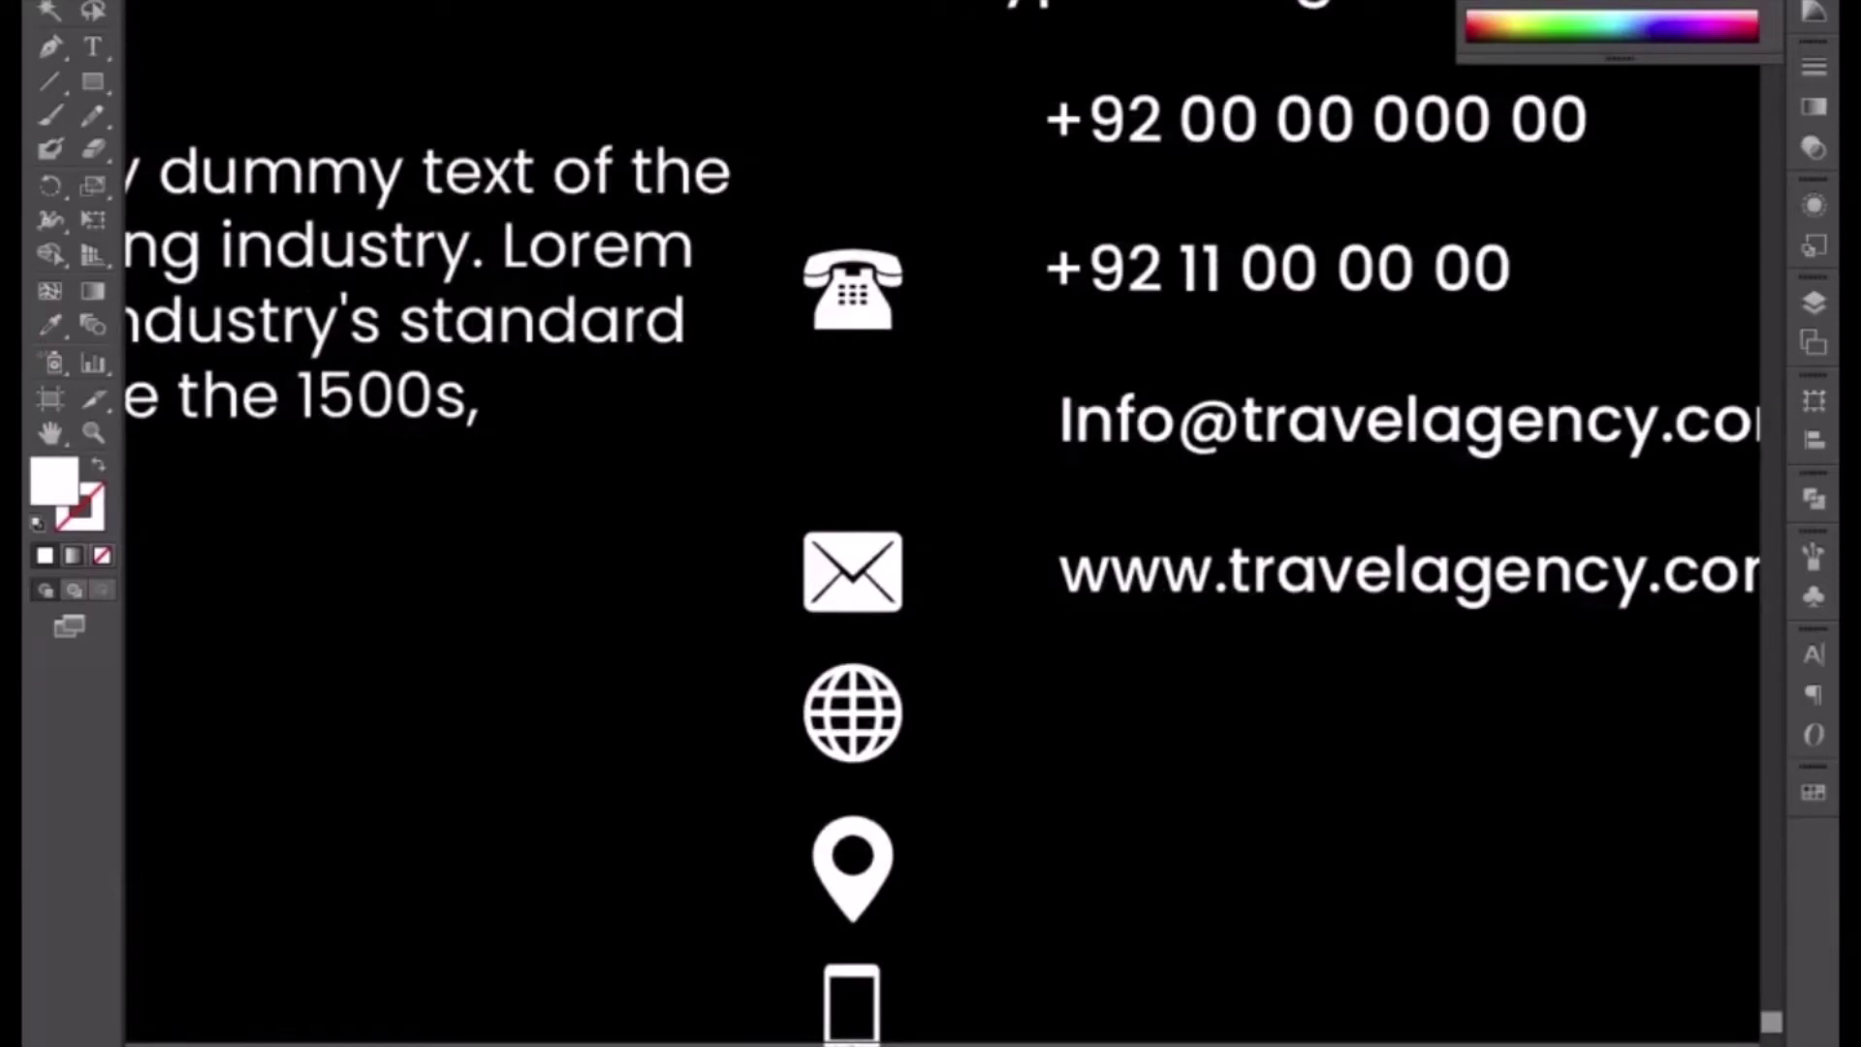
pyautogui.moveTo(852, 1008); pyautogui.dragTo(852, 421)
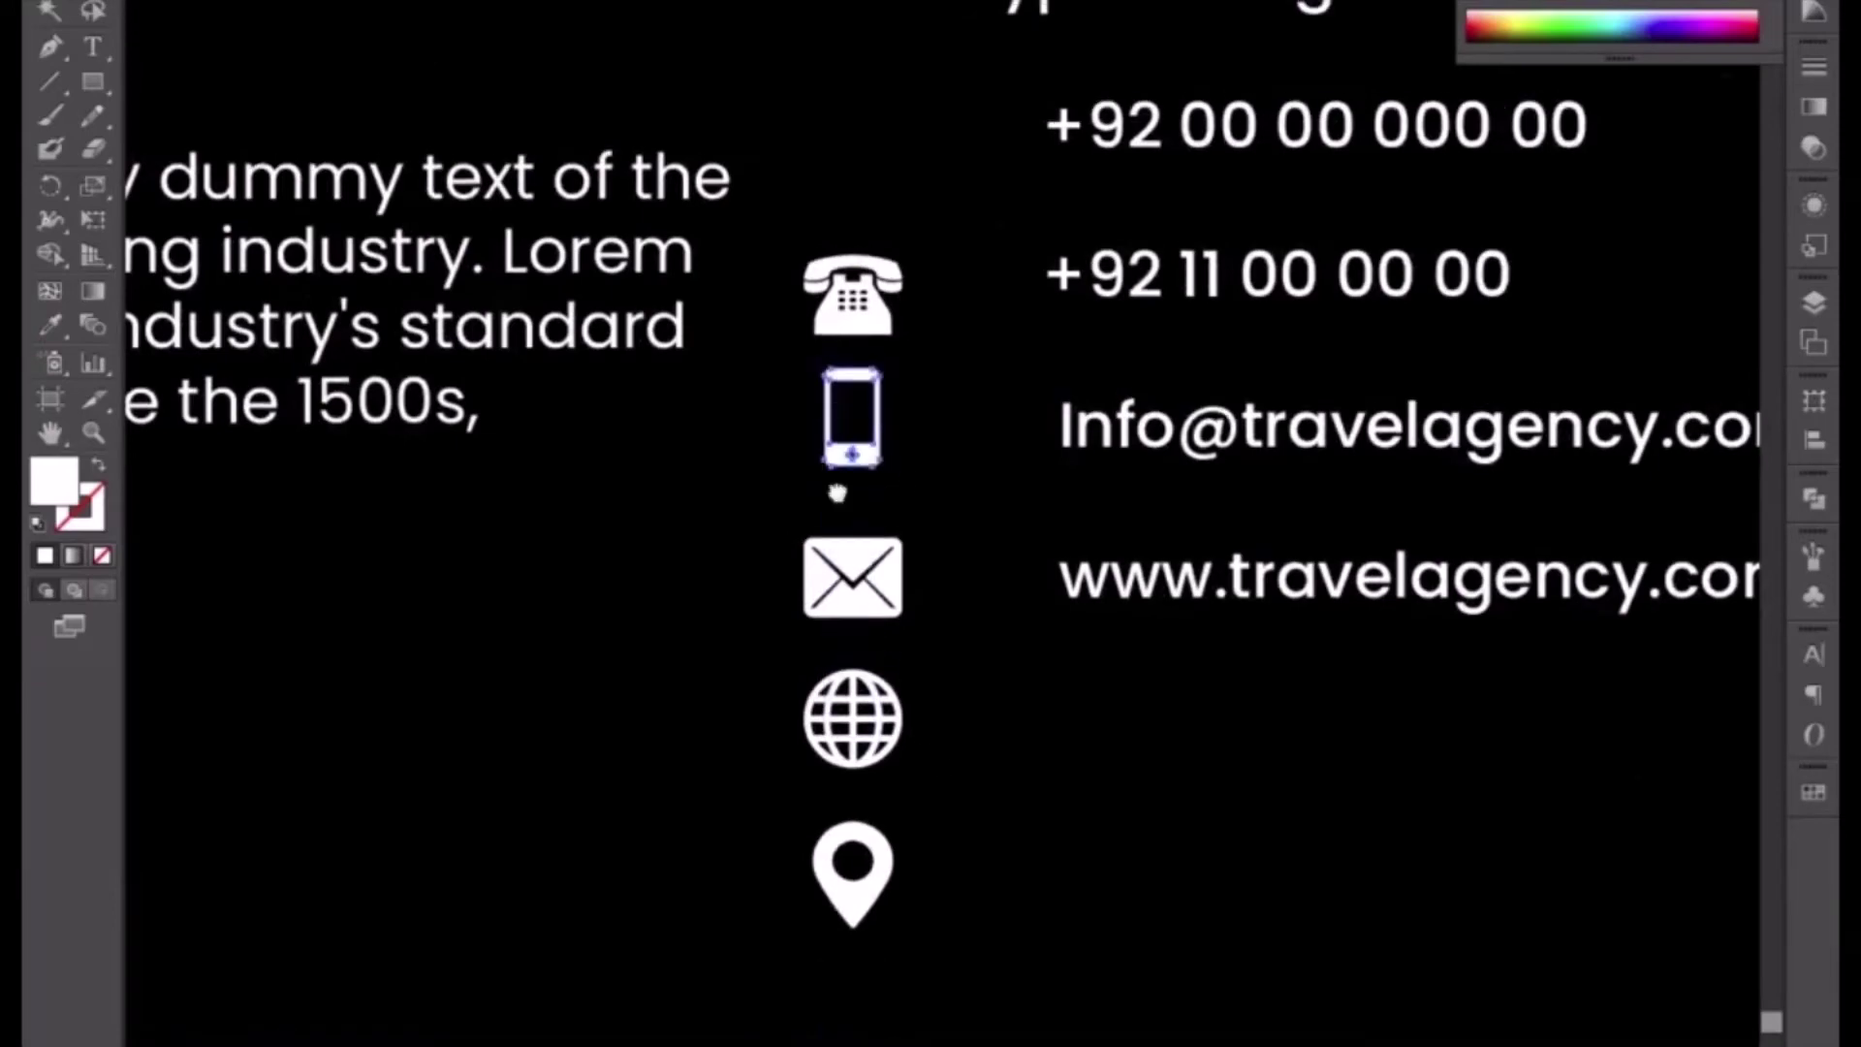
pyautogui.moveTo(838, 492); pyautogui.dragTo(823, 868)
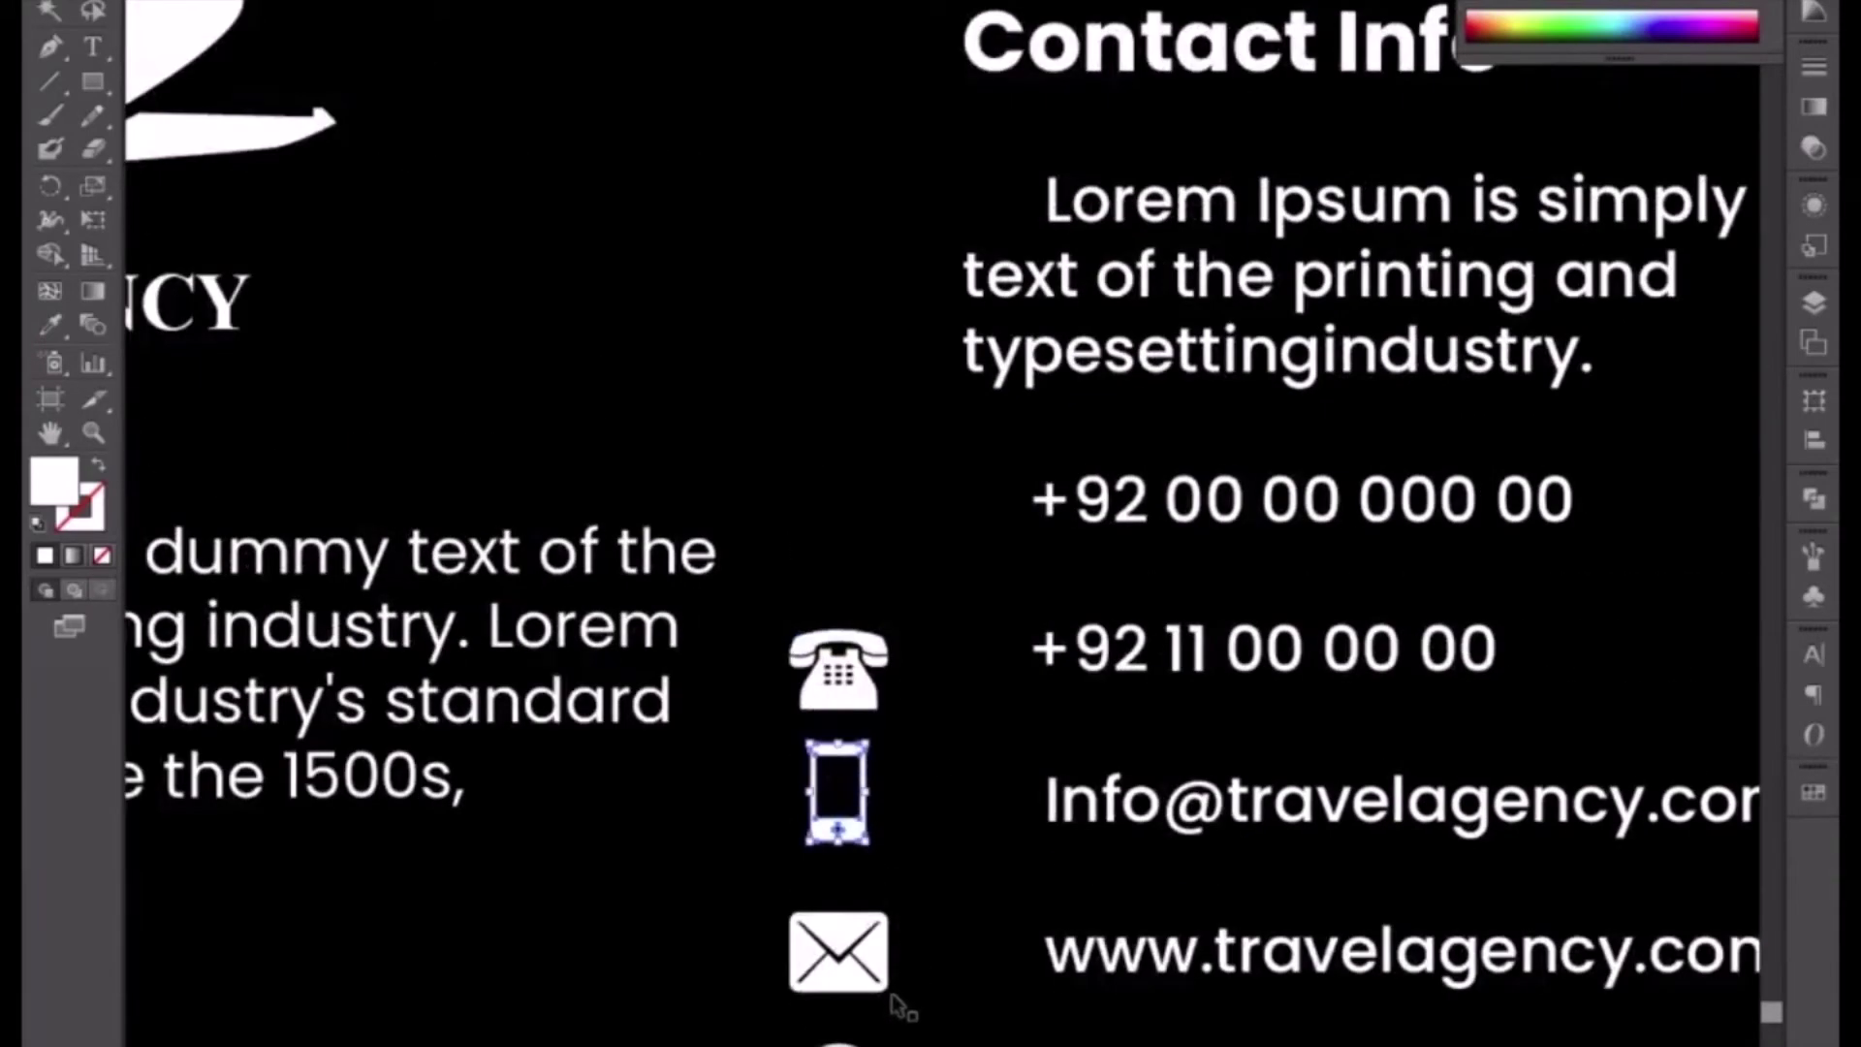
pyautogui.keyDown('shift'); pyautogui.click(867, 973); pyautogui.keyUp('shift')
pyautogui.scroll(-5, 872, 974)
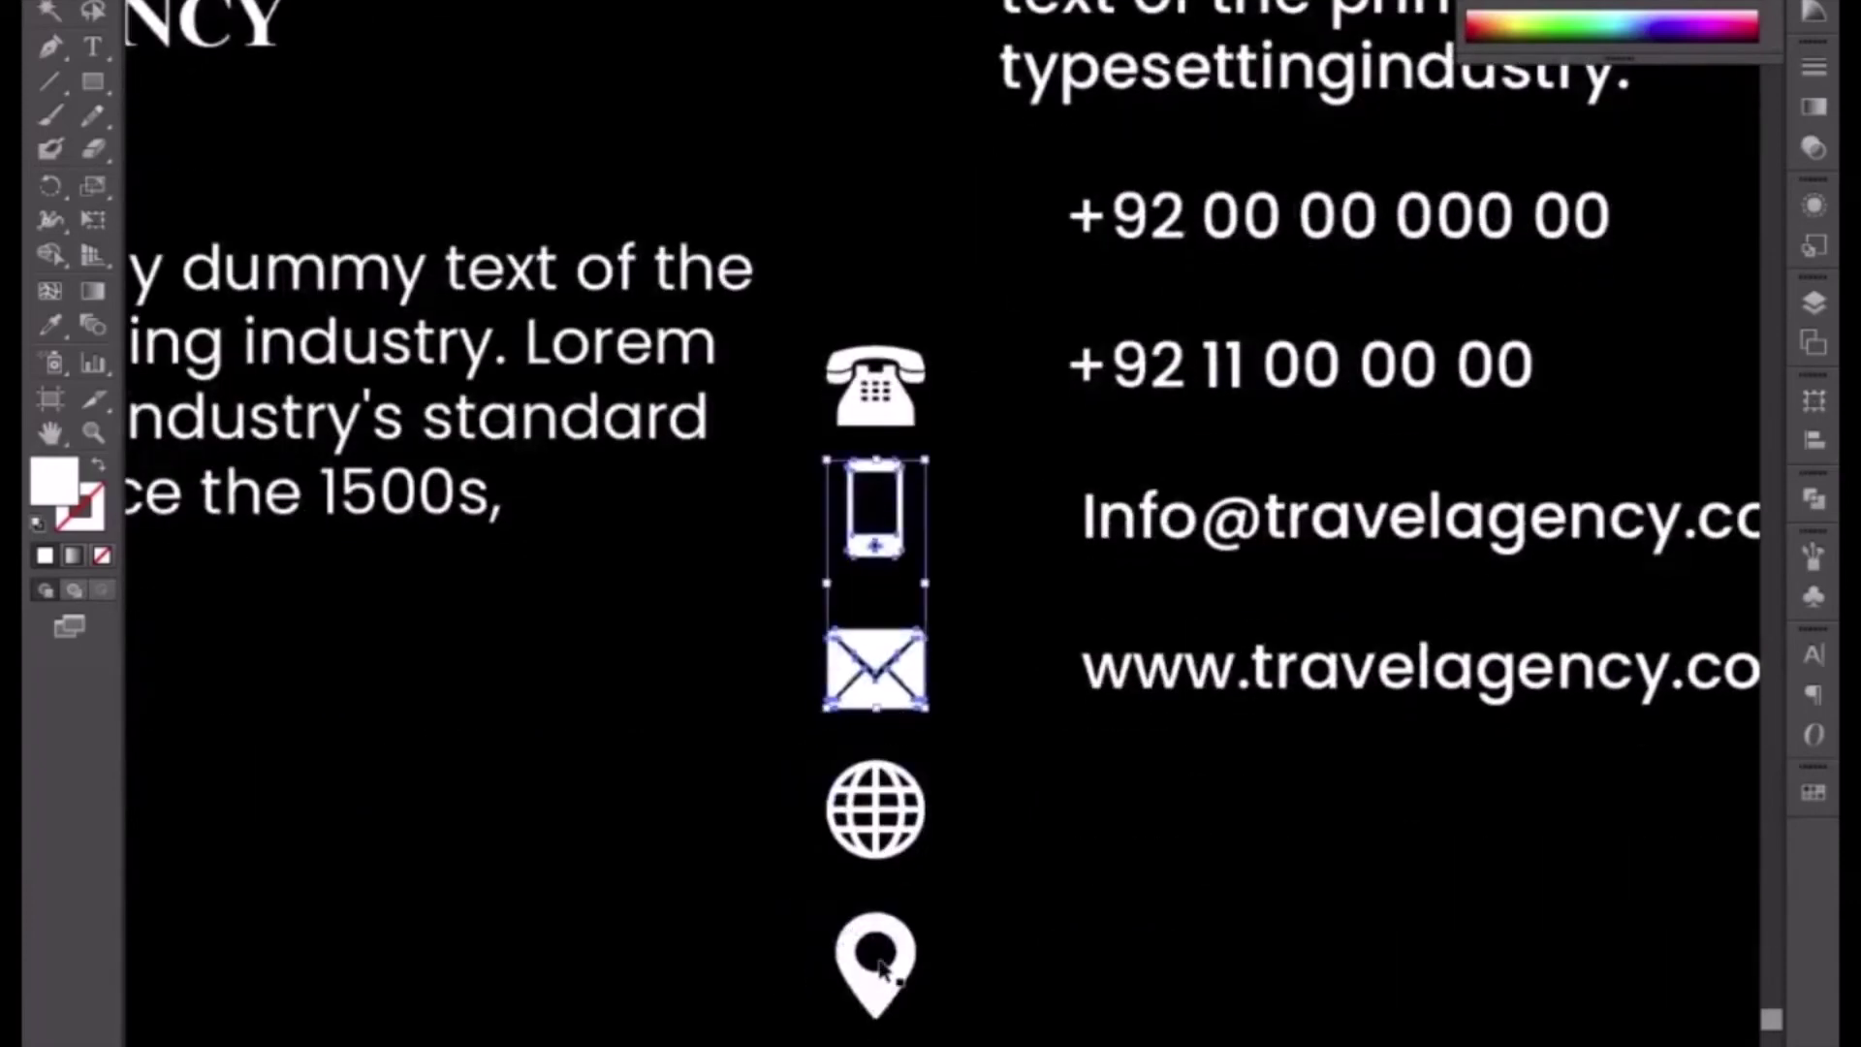
pyautogui.click(885, 990)
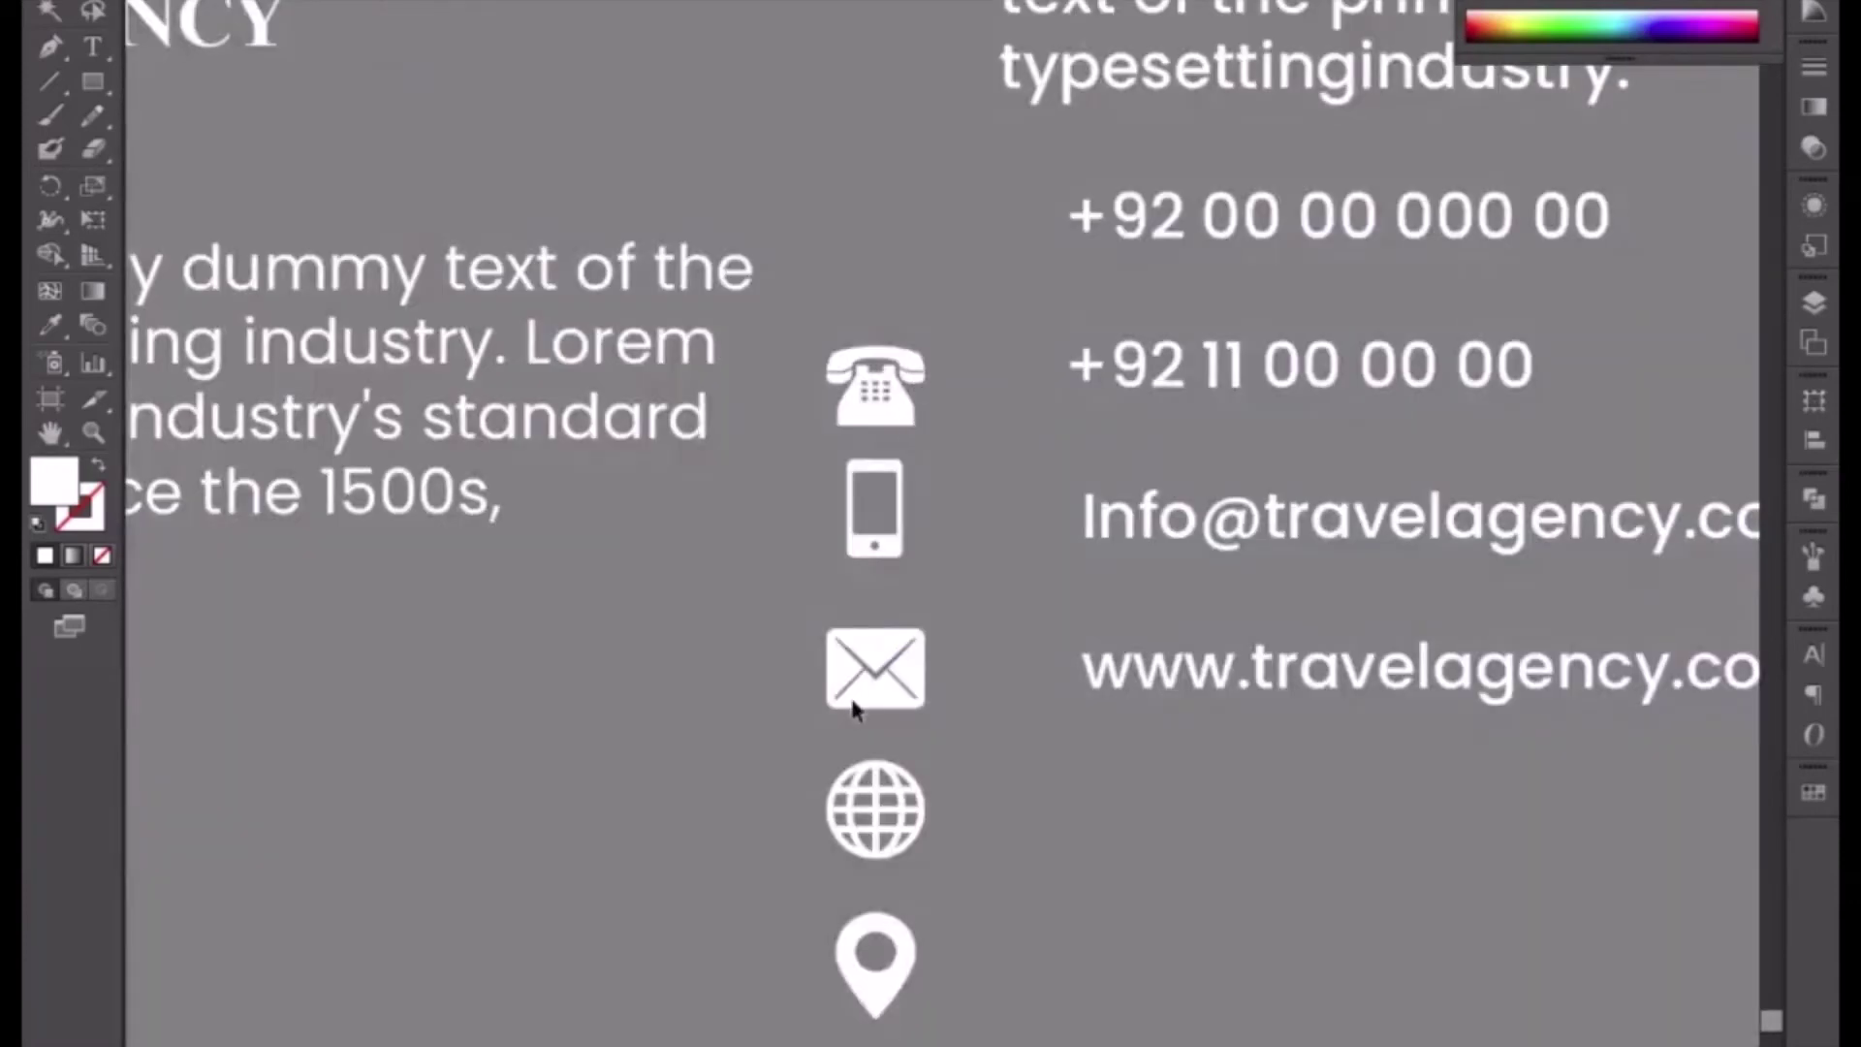
pyautogui.moveTo(759, 861); pyautogui.dragTo(831, 436)
pyautogui.doubleClick(857, 825)
pyautogui.moveTo(855, 514); pyautogui.dragTo(832, 1002)
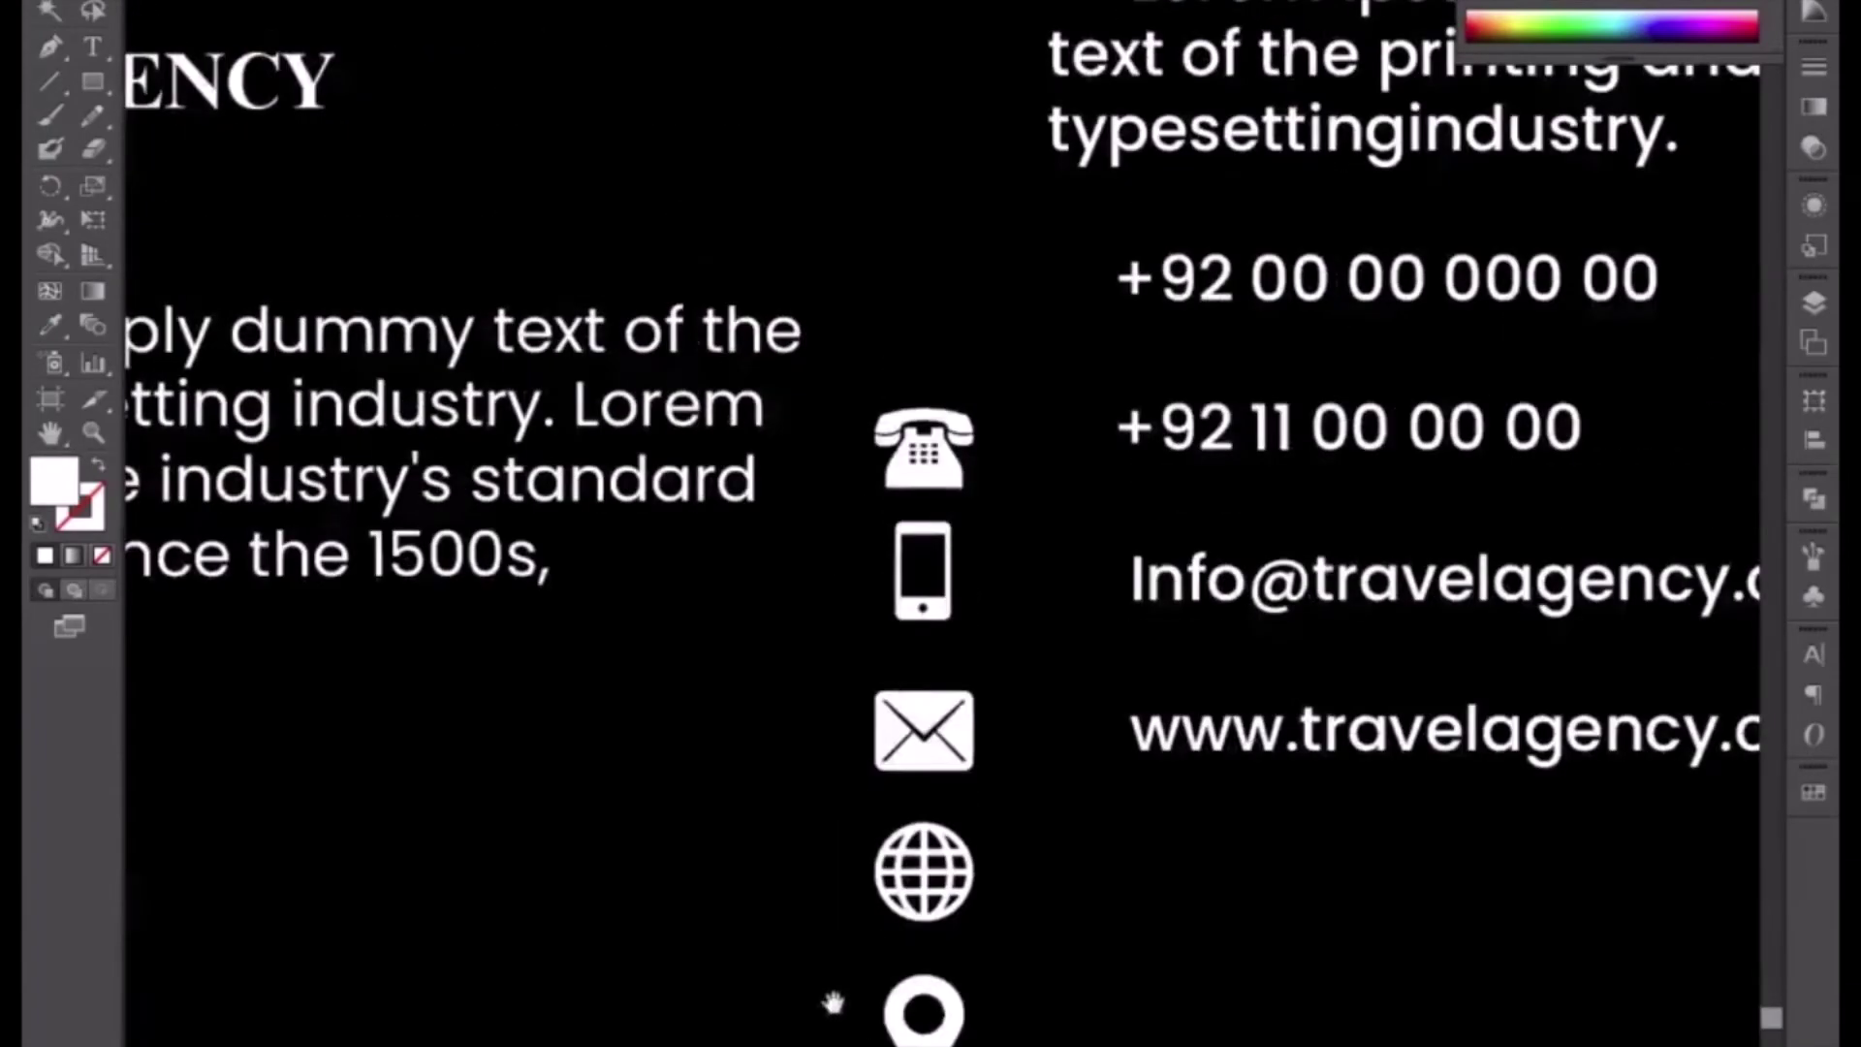
# - Move the location pin icon straight up to the head of the column, above the telephone icon
pyautogui.click(924, 1020)
pyautogui.moveTo(926, 1037); pyautogui.dragTo(957, 257)
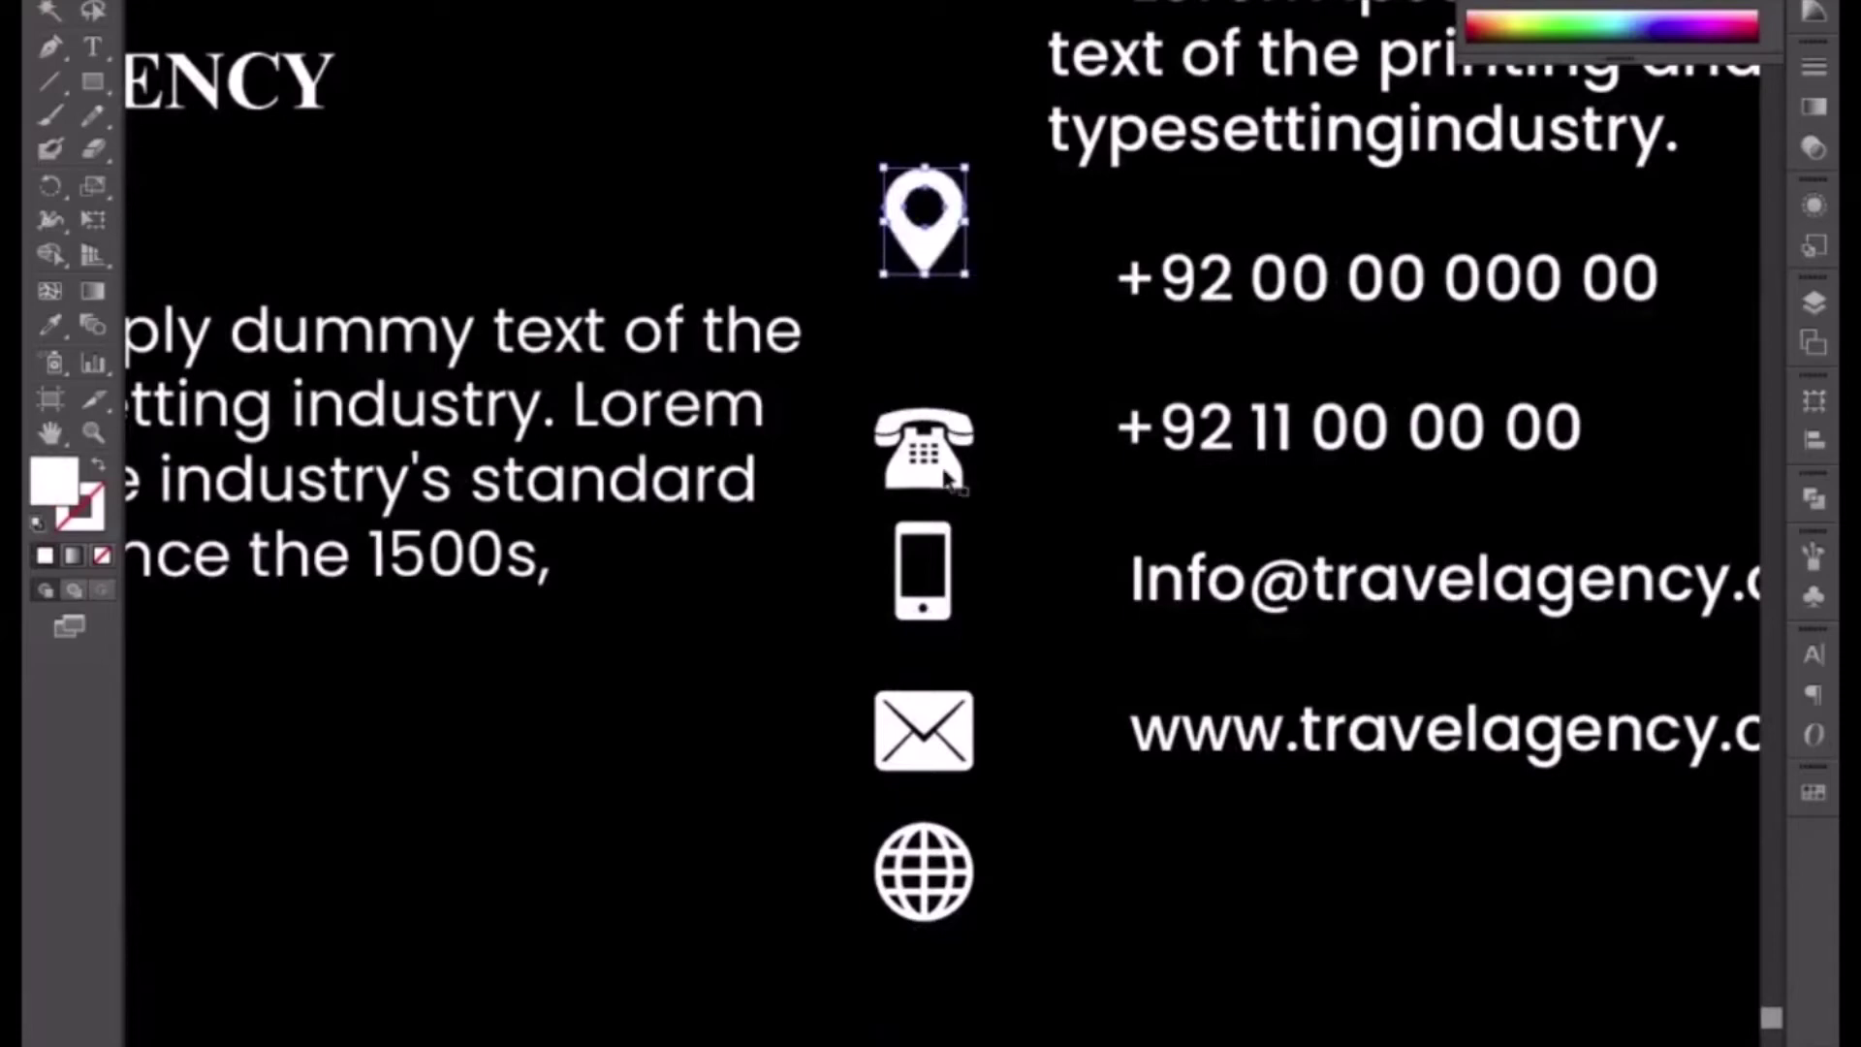
# - Move all five icons together directly beside the contact lines and scale them down proportionally about their centre
pyautogui.keyDown('shift'); pyautogui.click(901, 467); pyautogui.keyUp('shift')
pyautogui.keyDown('shift'); pyautogui.click(927, 608); pyautogui.keyUp('shift')
pyautogui.keyDown('shift'); pyautogui.click(946, 716); pyautogui.keyUp('shift')
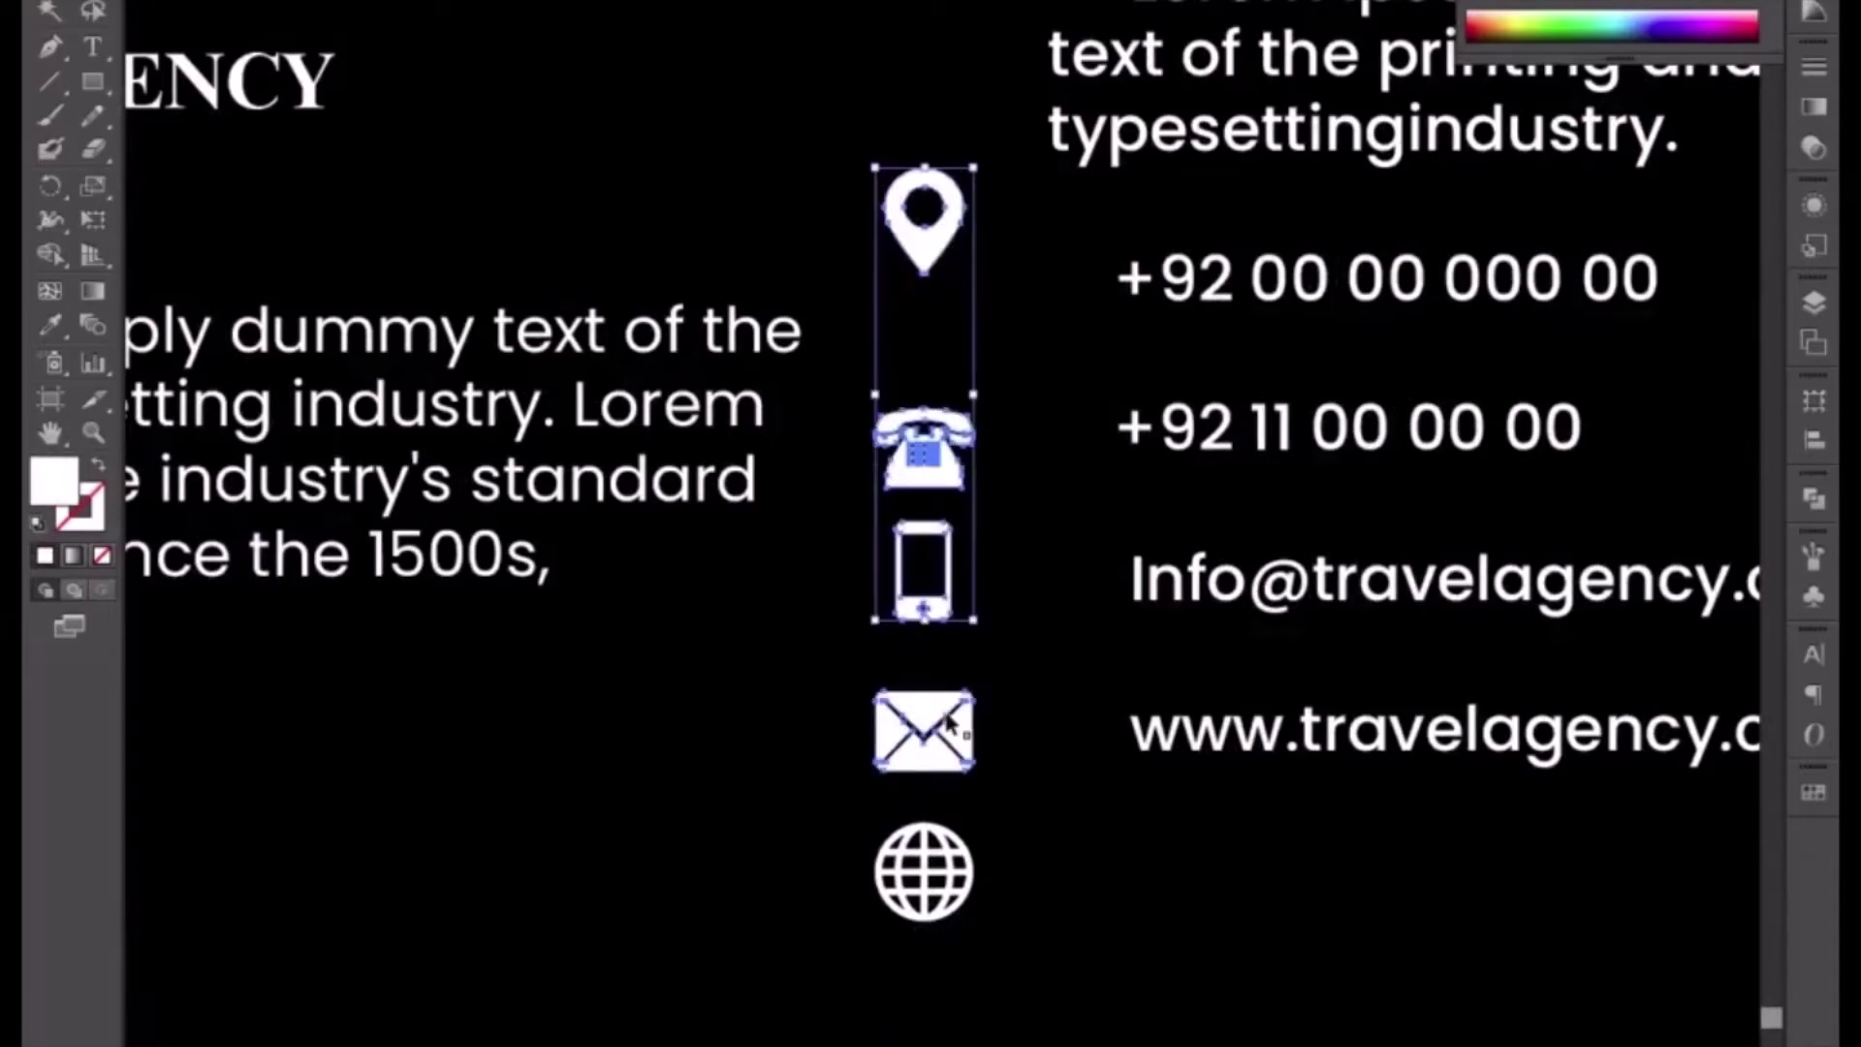
pyautogui.keyDown('shift'); pyautogui.click(929, 853); pyautogui.keyUp('shift')
pyautogui.keyDown('shift'); pyautogui.click(964, 858); pyautogui.keyUp('shift')
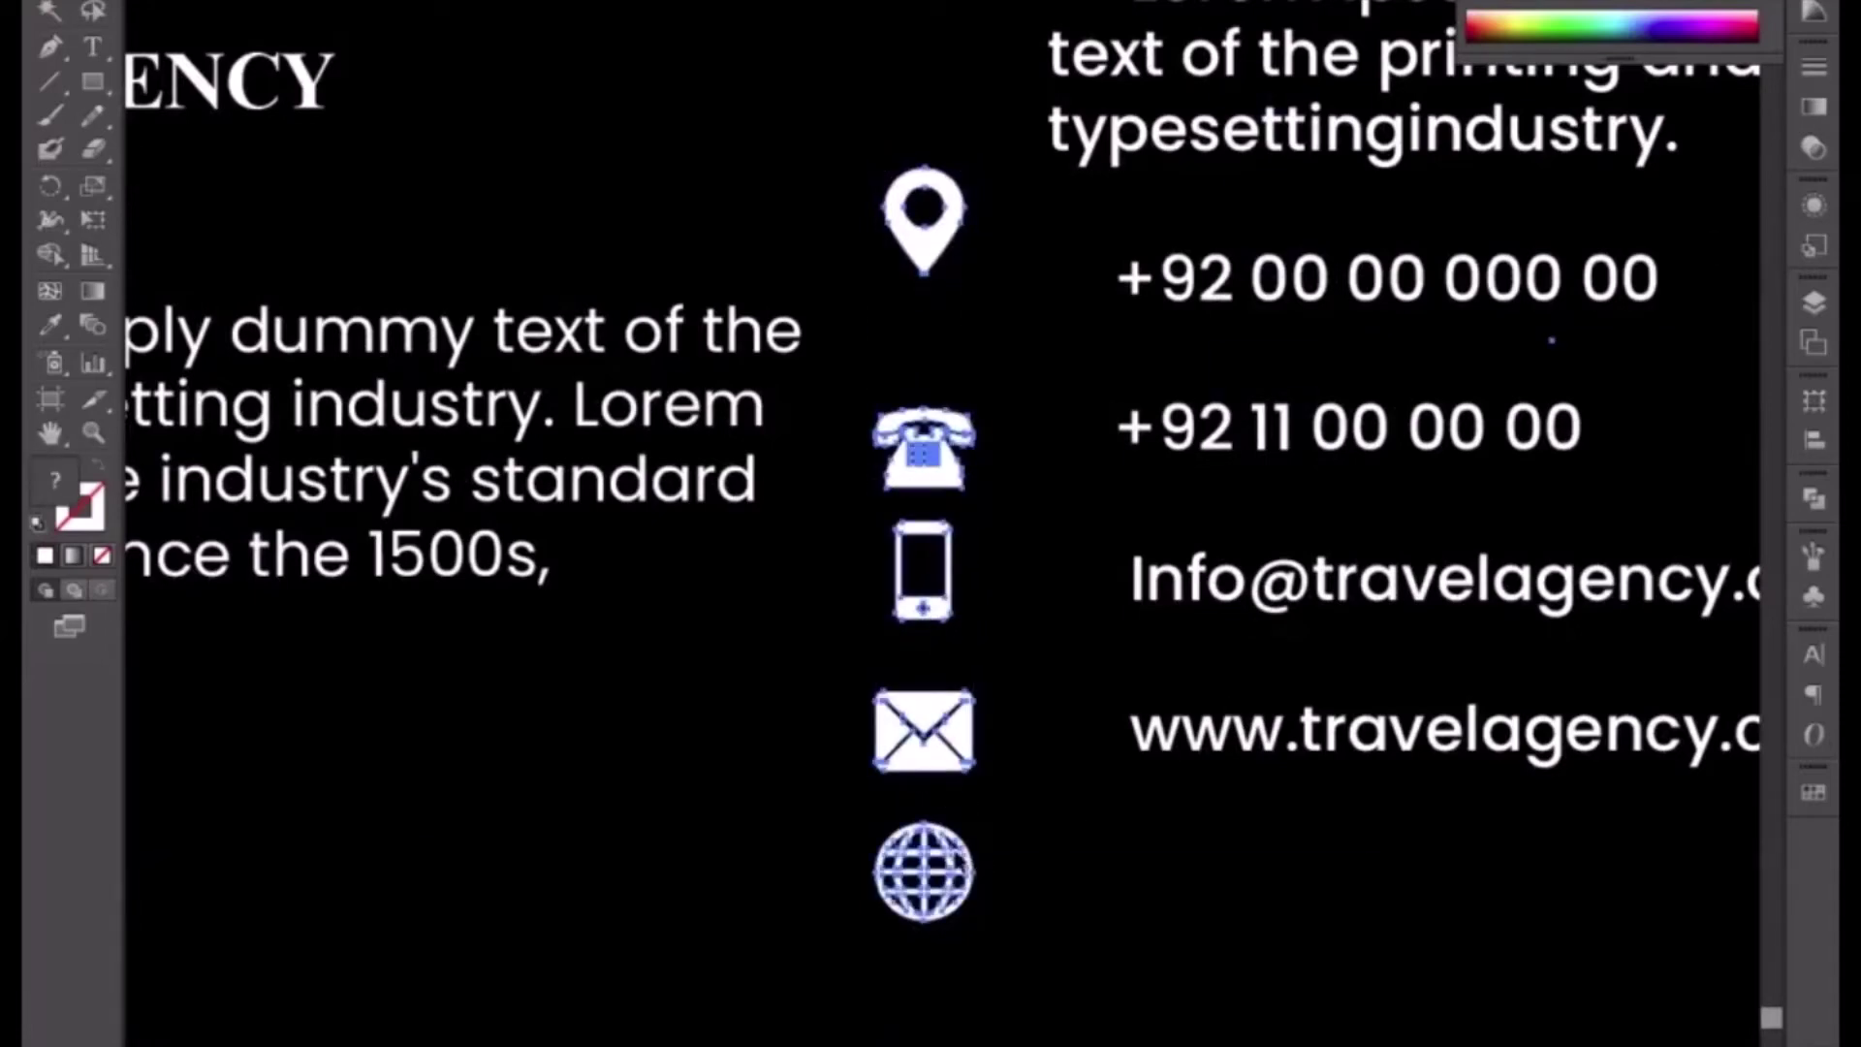
pyautogui.moveTo(918, 758); pyautogui.dragTo(1023, 664)
pyautogui.hotkey('ctrl', 'z')
pyautogui.keyDown('shift'); pyautogui.click(775, 819); pyautogui.keyUp('shift')
pyautogui.moveTo(924, 761); pyautogui.dragTo(1058, 622)
pyautogui.moveTo(1008, 486); pyautogui.dragTo(1008, 694)
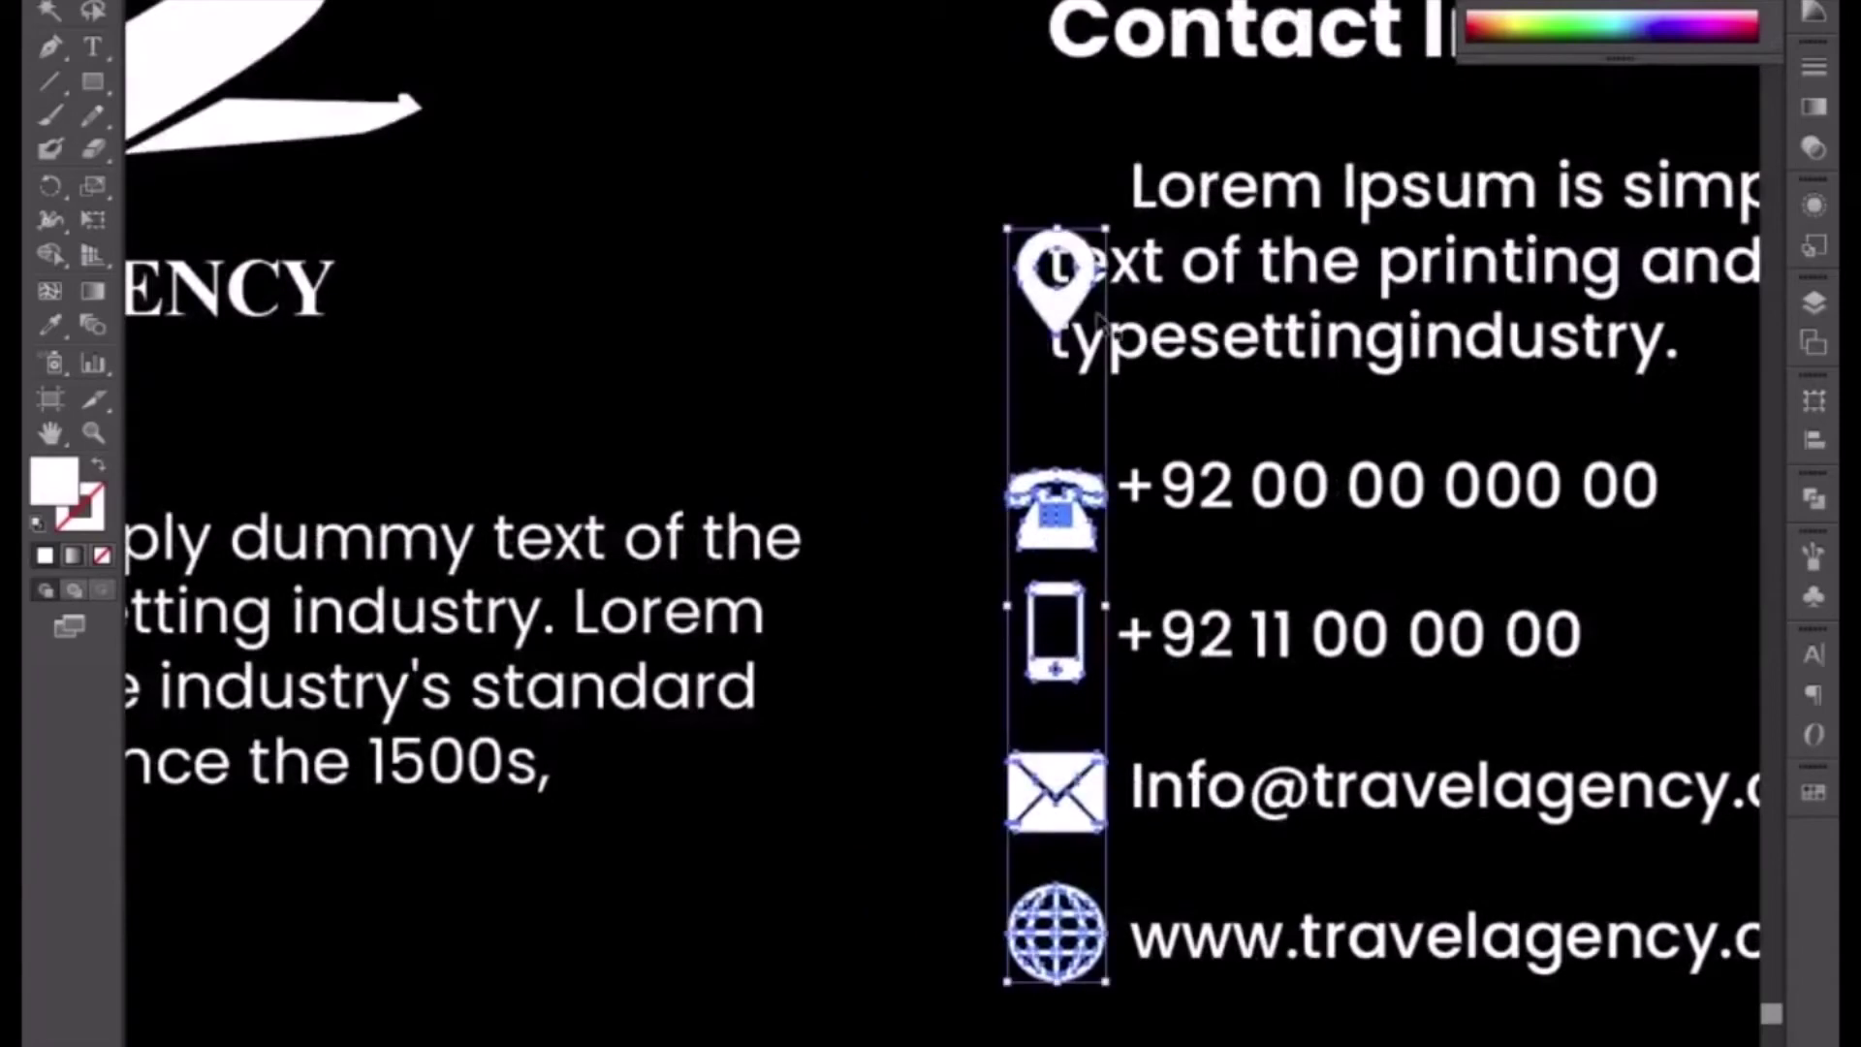
pyautogui.moveTo(1109, 228); pyautogui.dragTo(1097, 271)
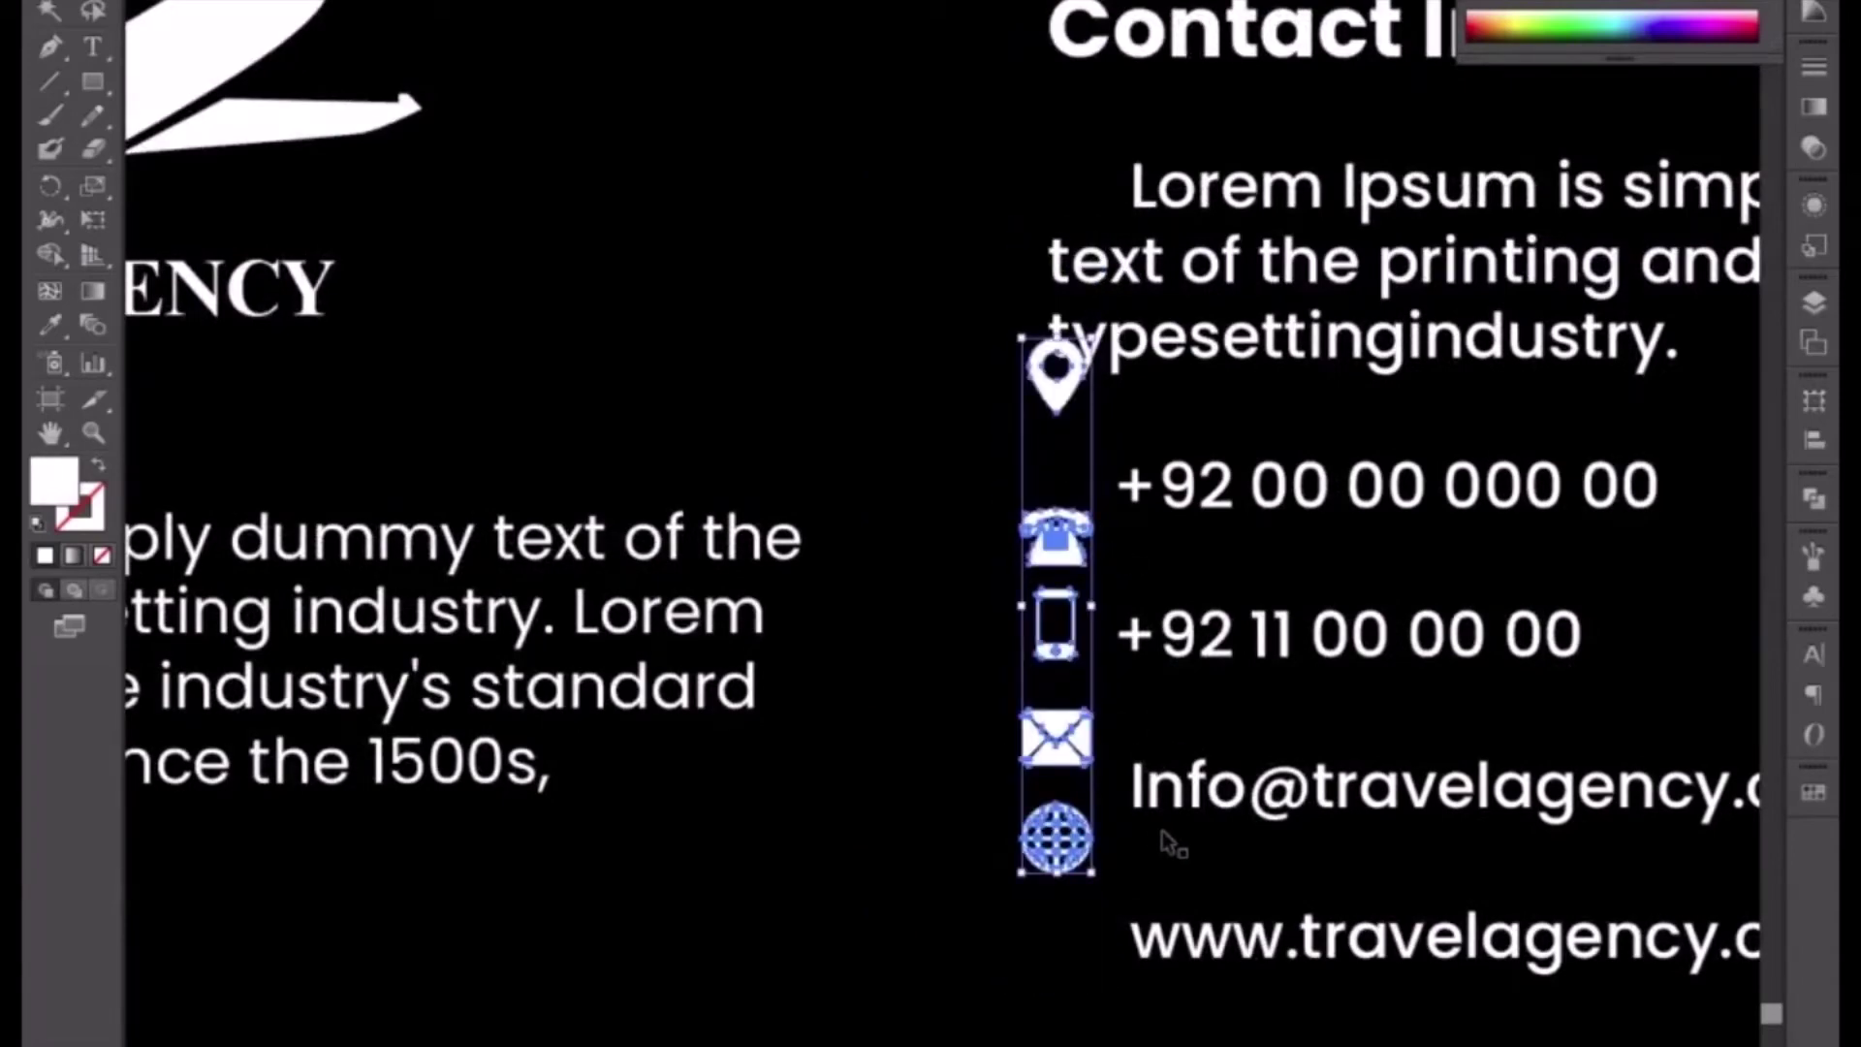
pyautogui.press('a')
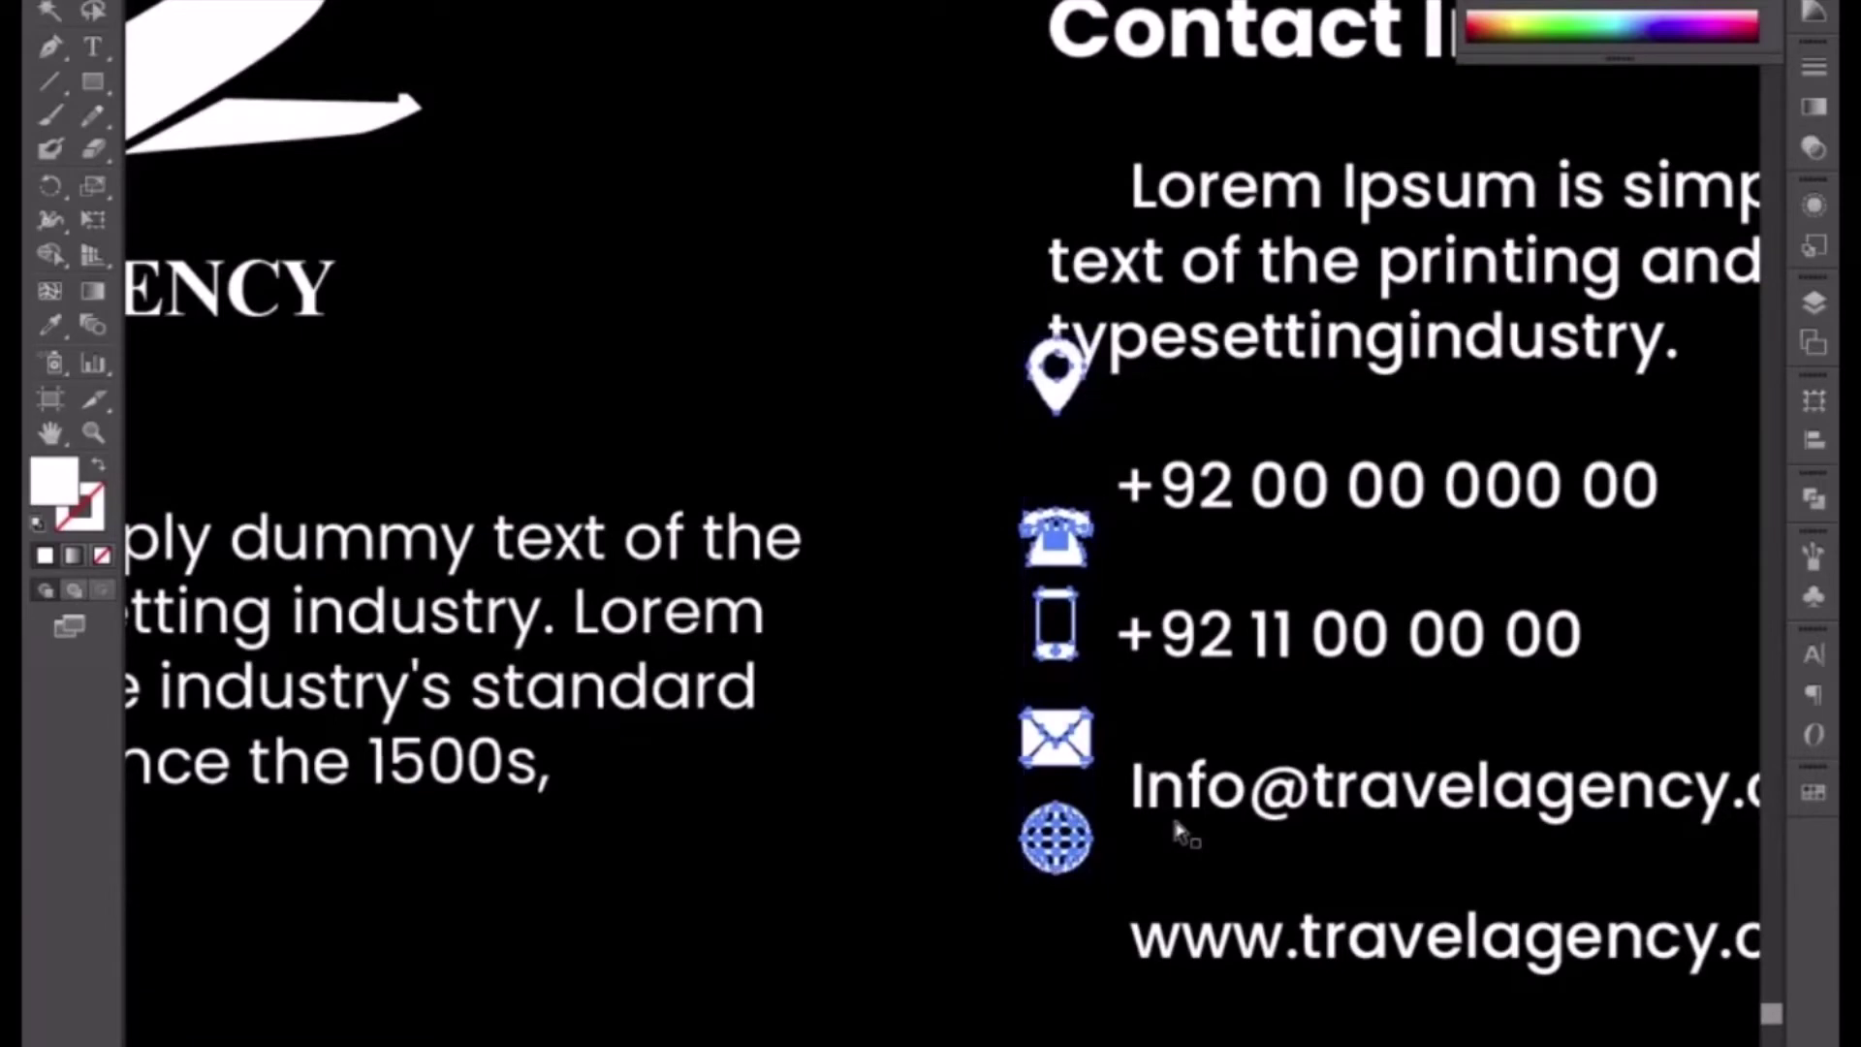
# - Isolate the icon group and move the globe icon beside the website line and the envelope icon beside the email line
pyautogui.press('v')
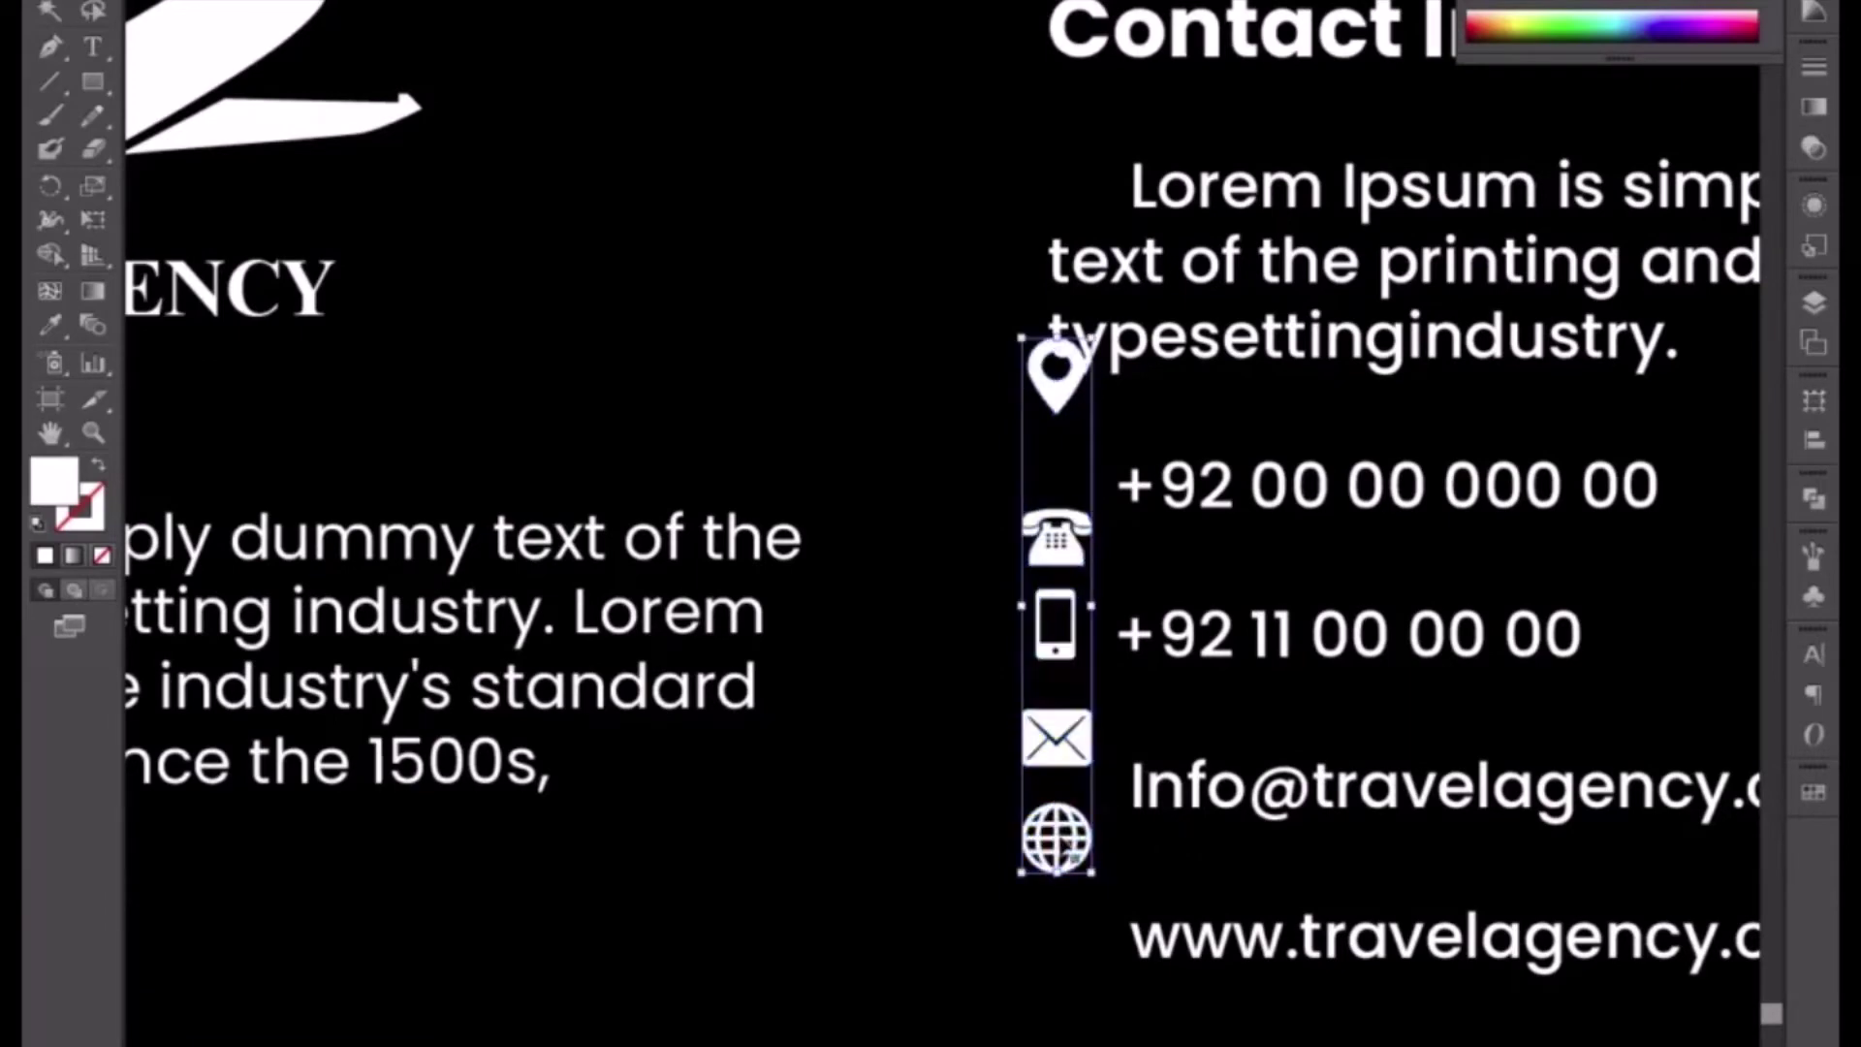
pyautogui.doubleClick(1056, 841)
pyautogui.click(1060, 863)
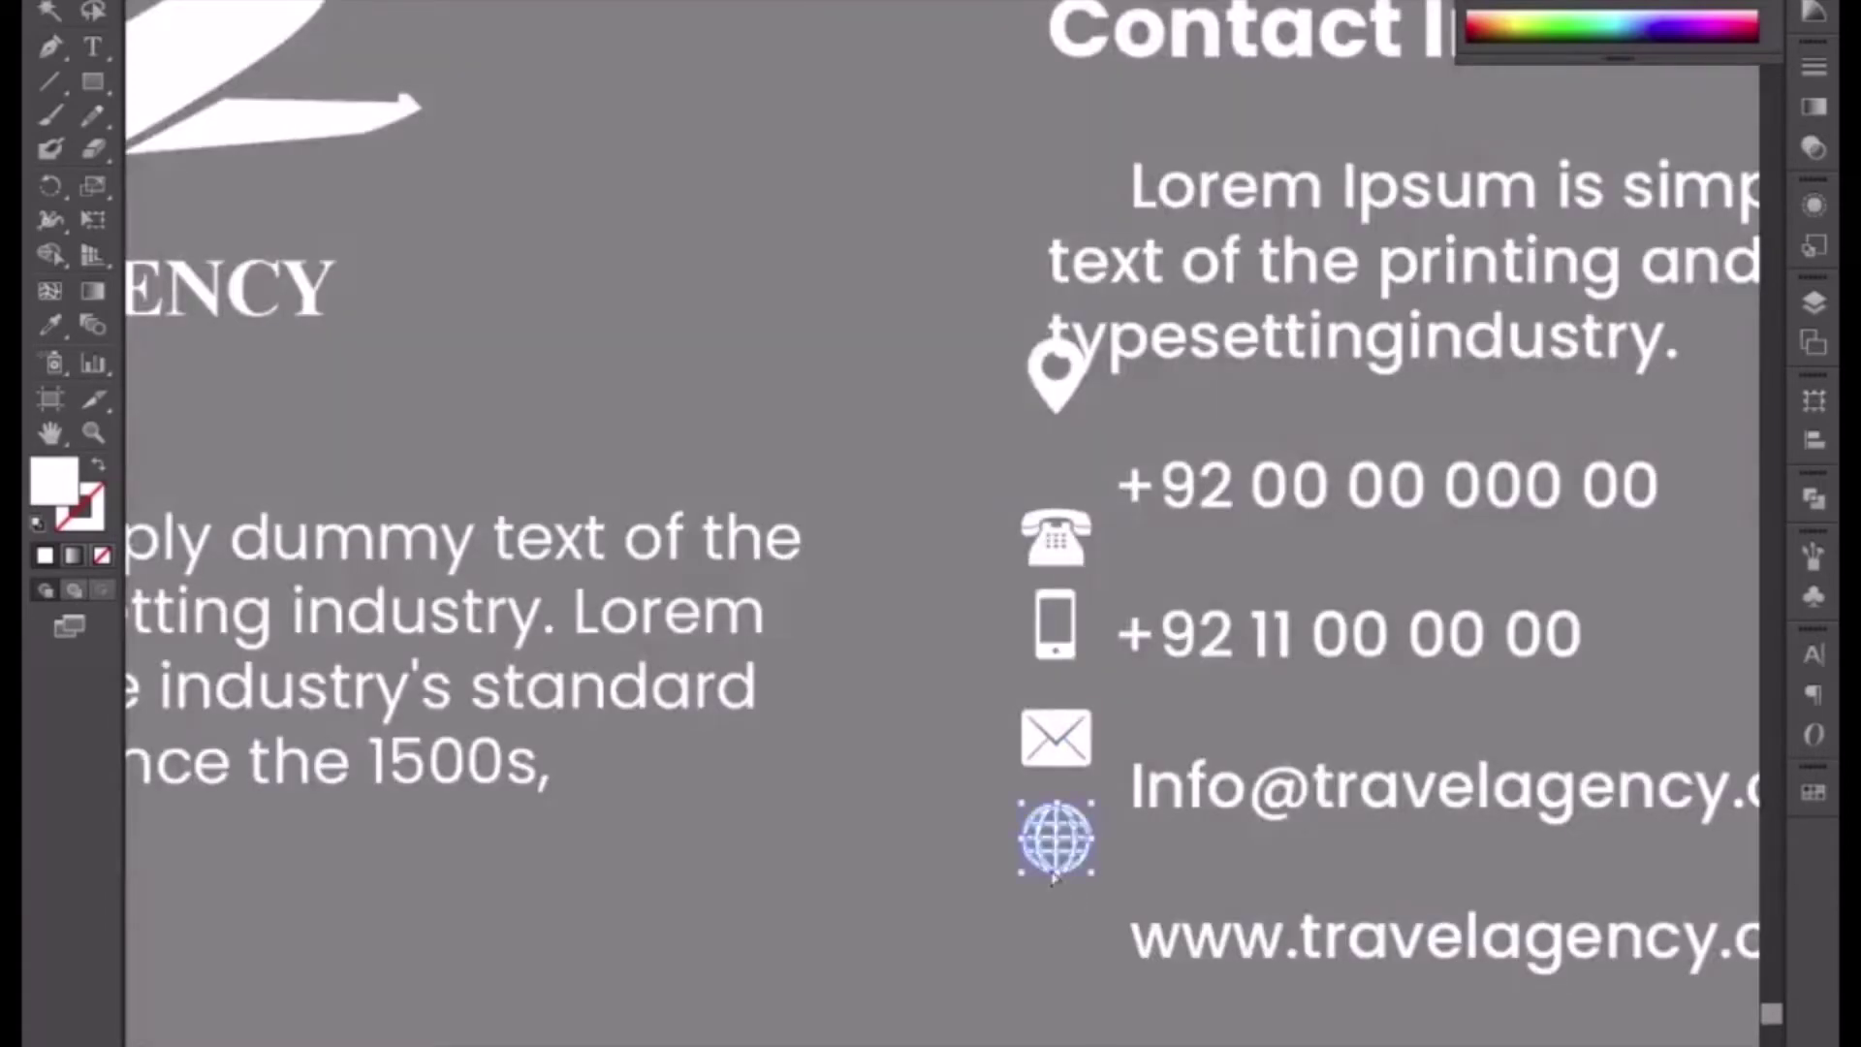
pyautogui.moveTo(1055, 945); pyautogui.dragTo(1054, 945)
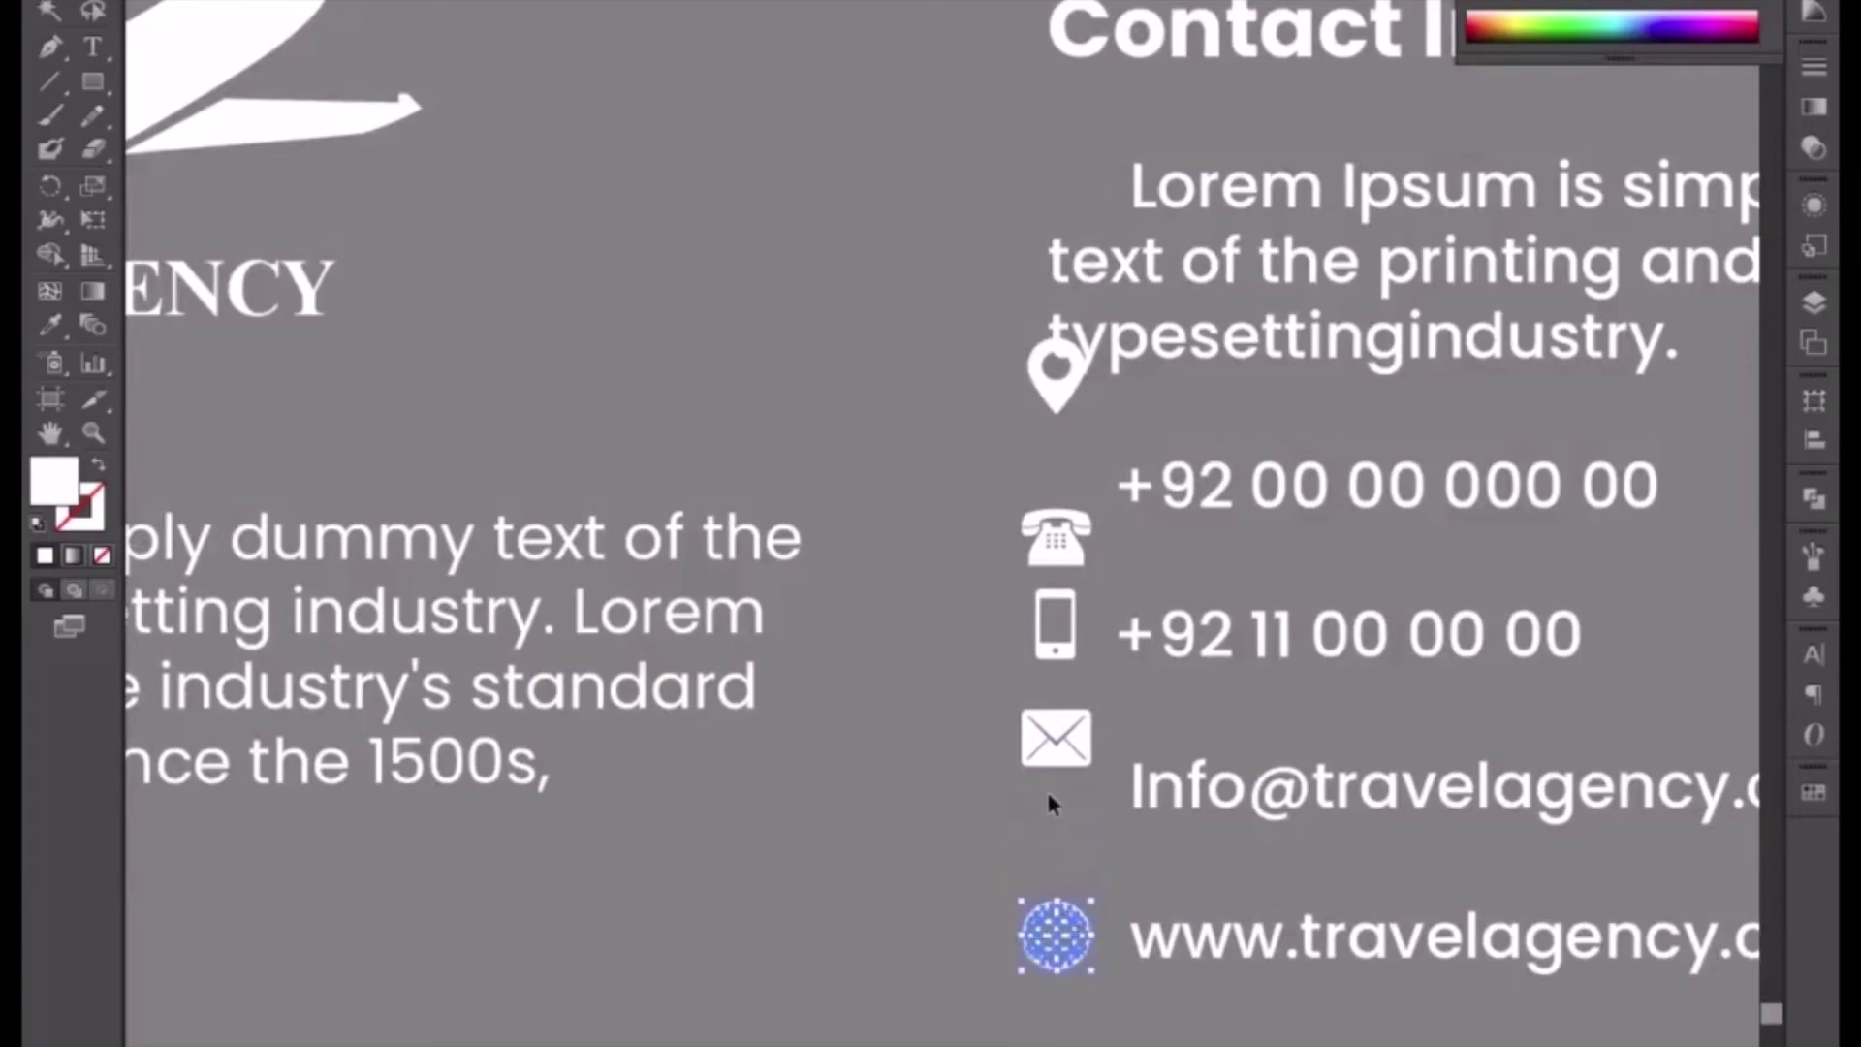
pyautogui.click(1054, 751)
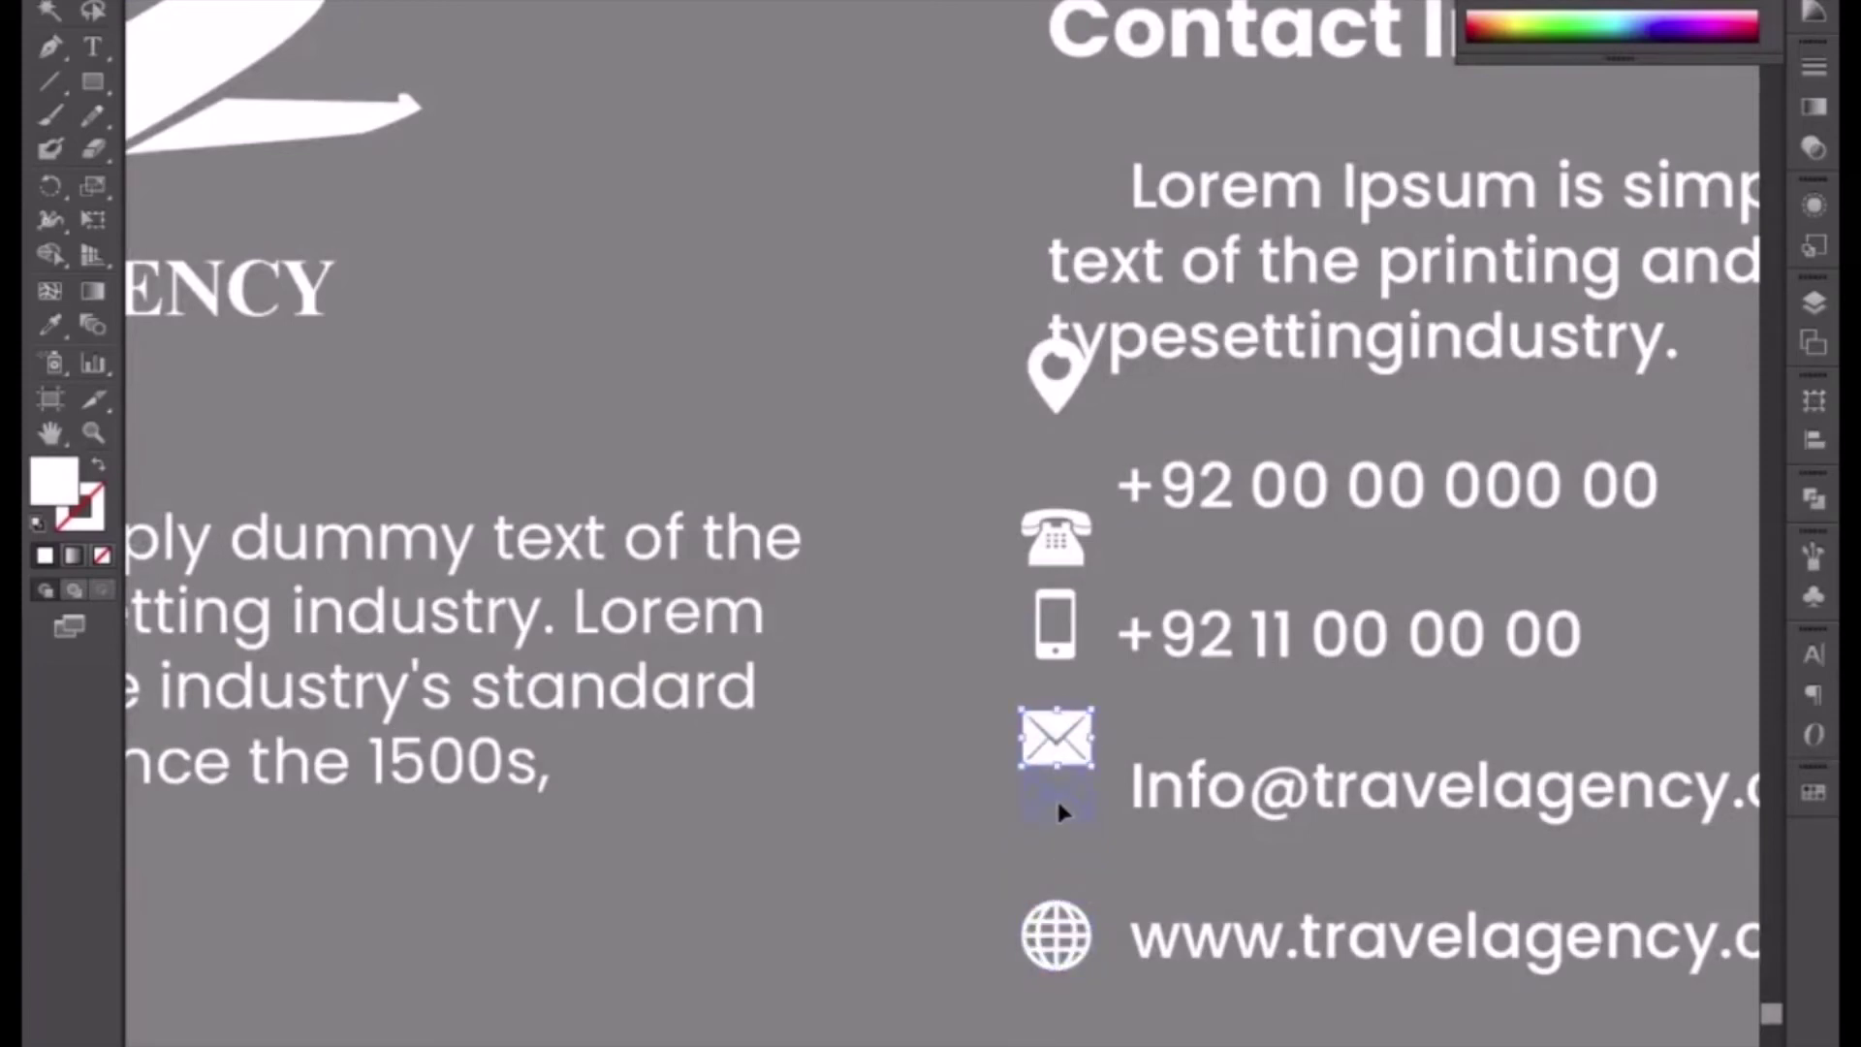
pyautogui.moveTo(1058, 795); pyautogui.dragTo(1060, 796)
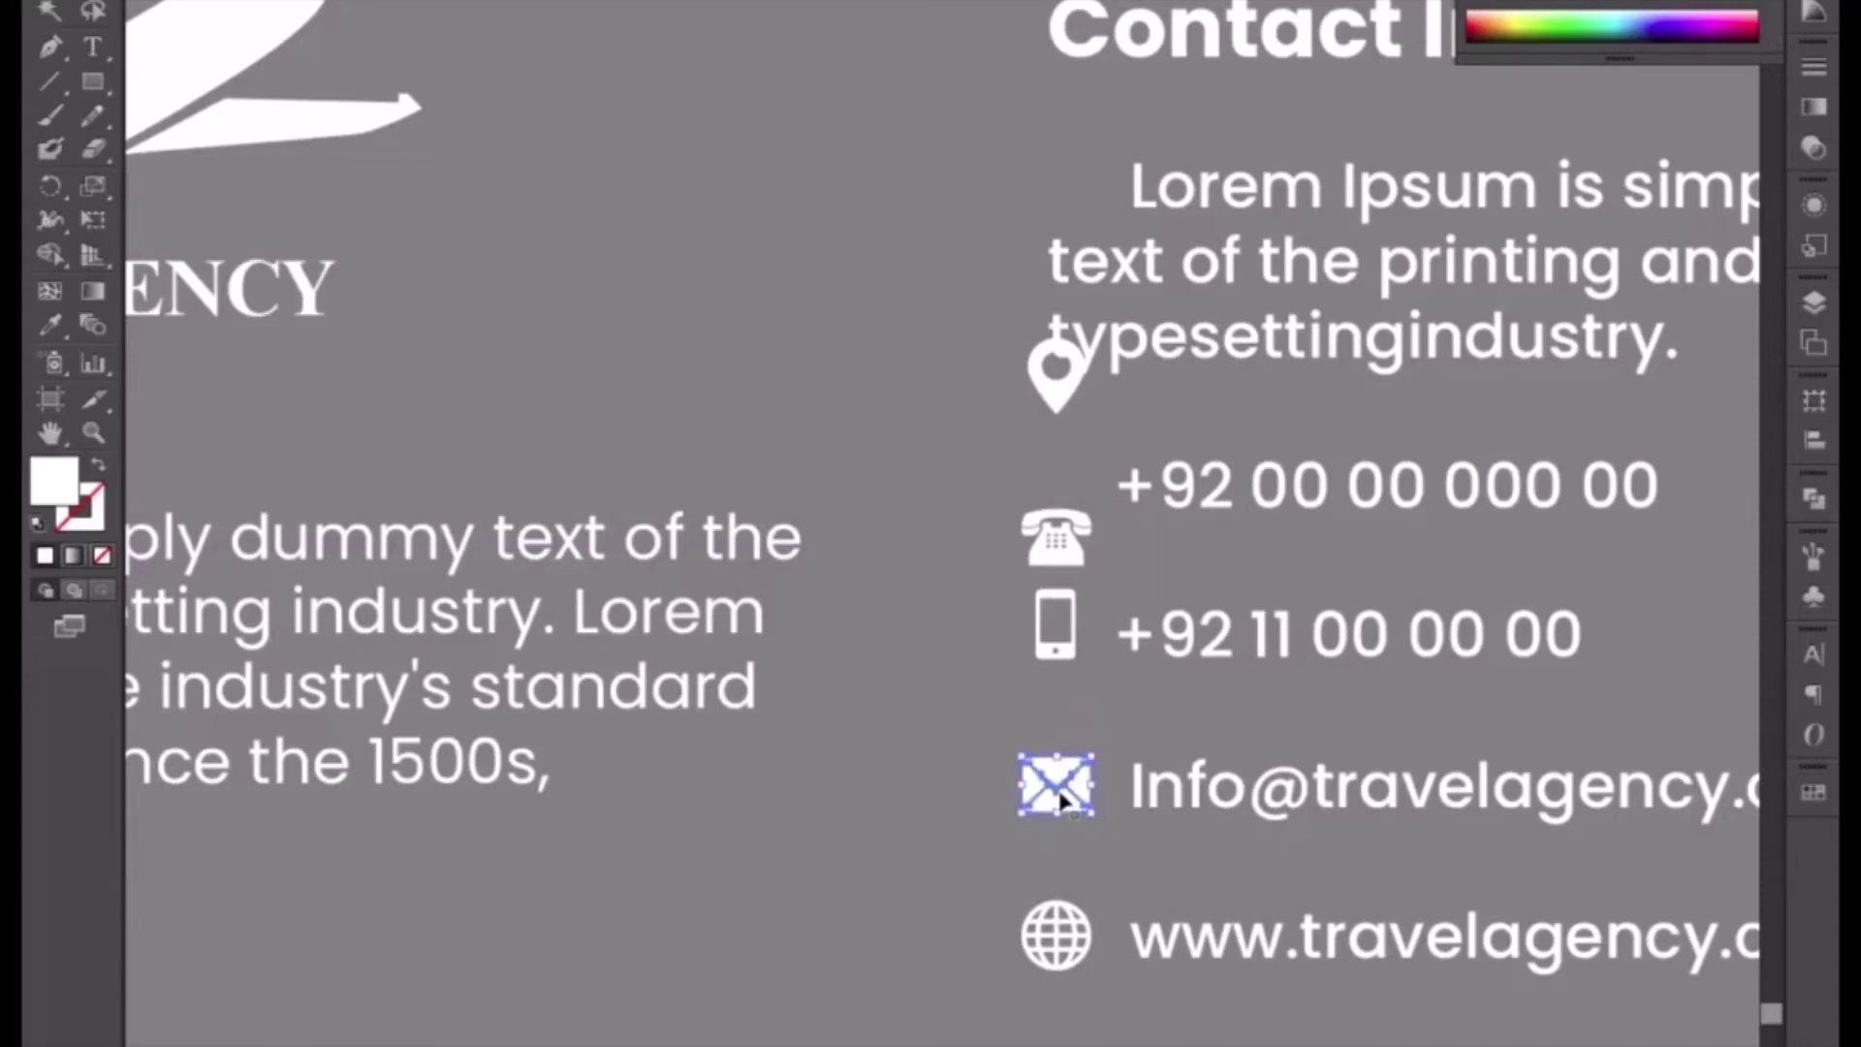
# - Move the mobile phone icon level with the second phone line and the telephone icon level with the first
pyautogui.click(1063, 659)
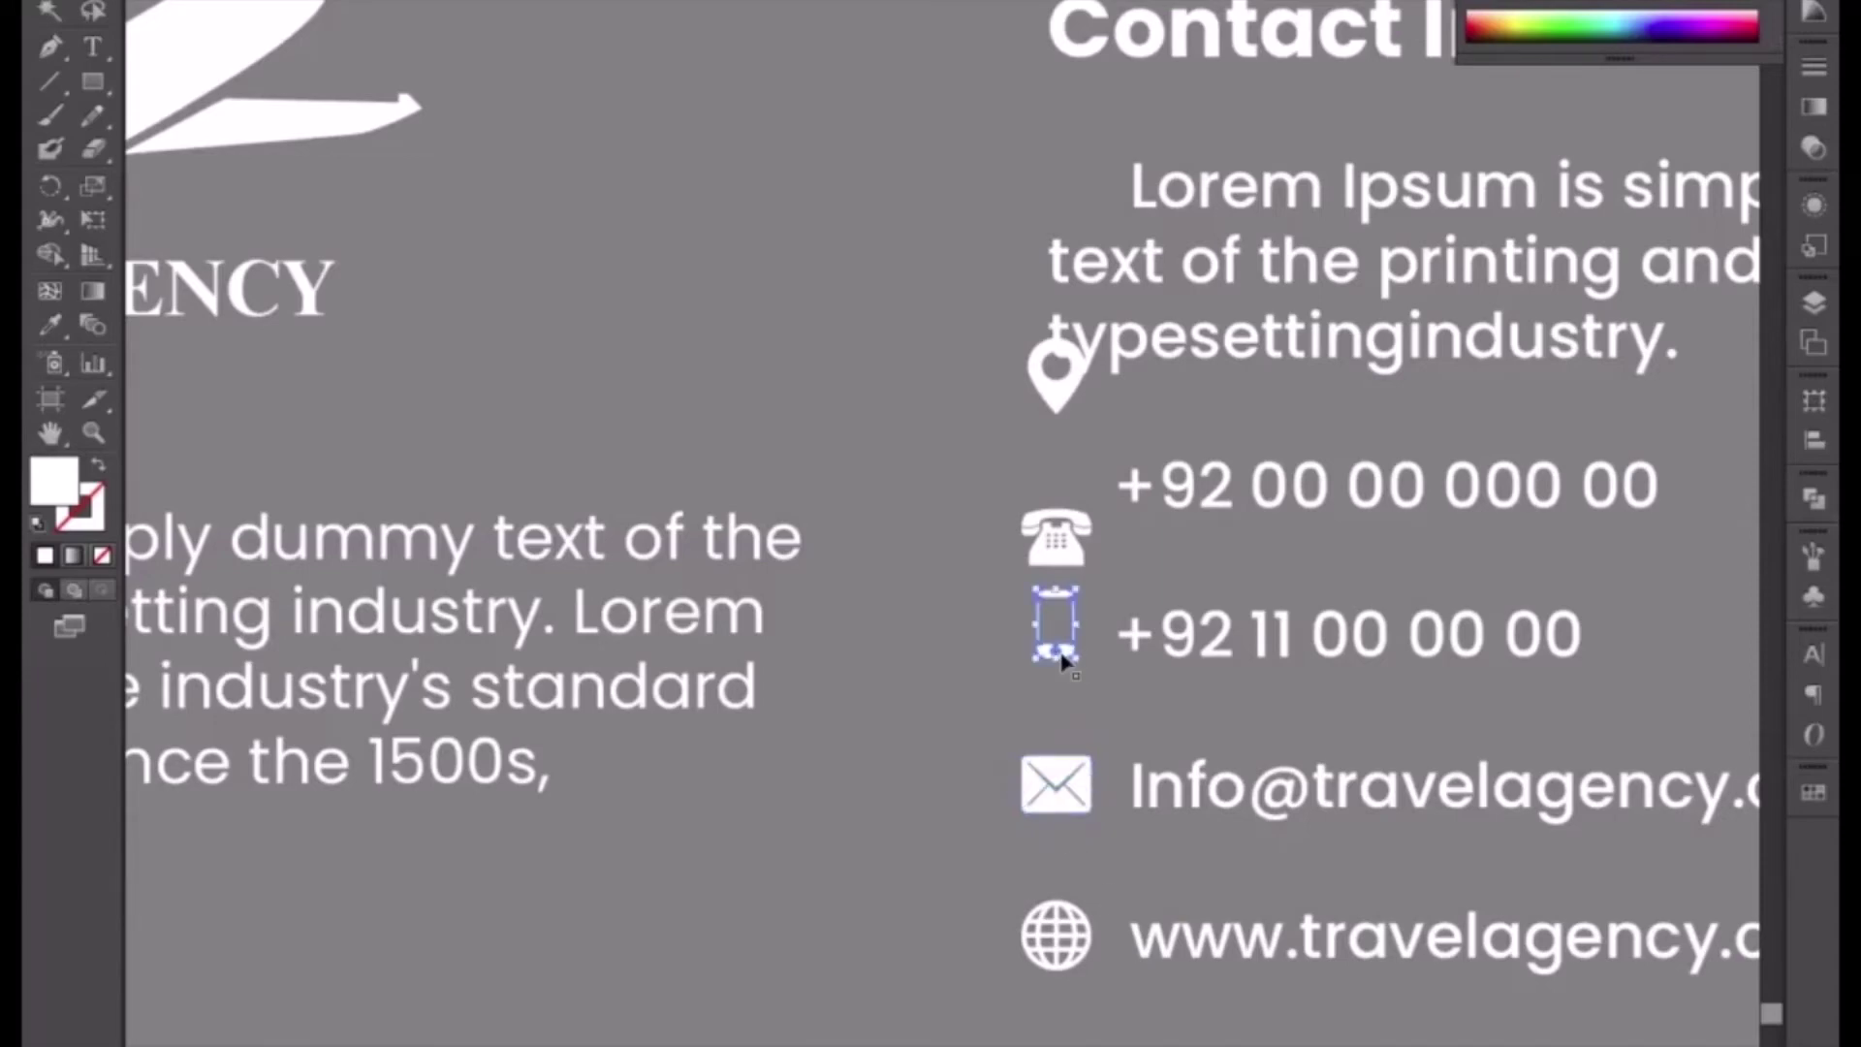
pyautogui.press('Down')
pyautogui.press('Down')
pyautogui.press('Down')
pyautogui.click(1054, 549)
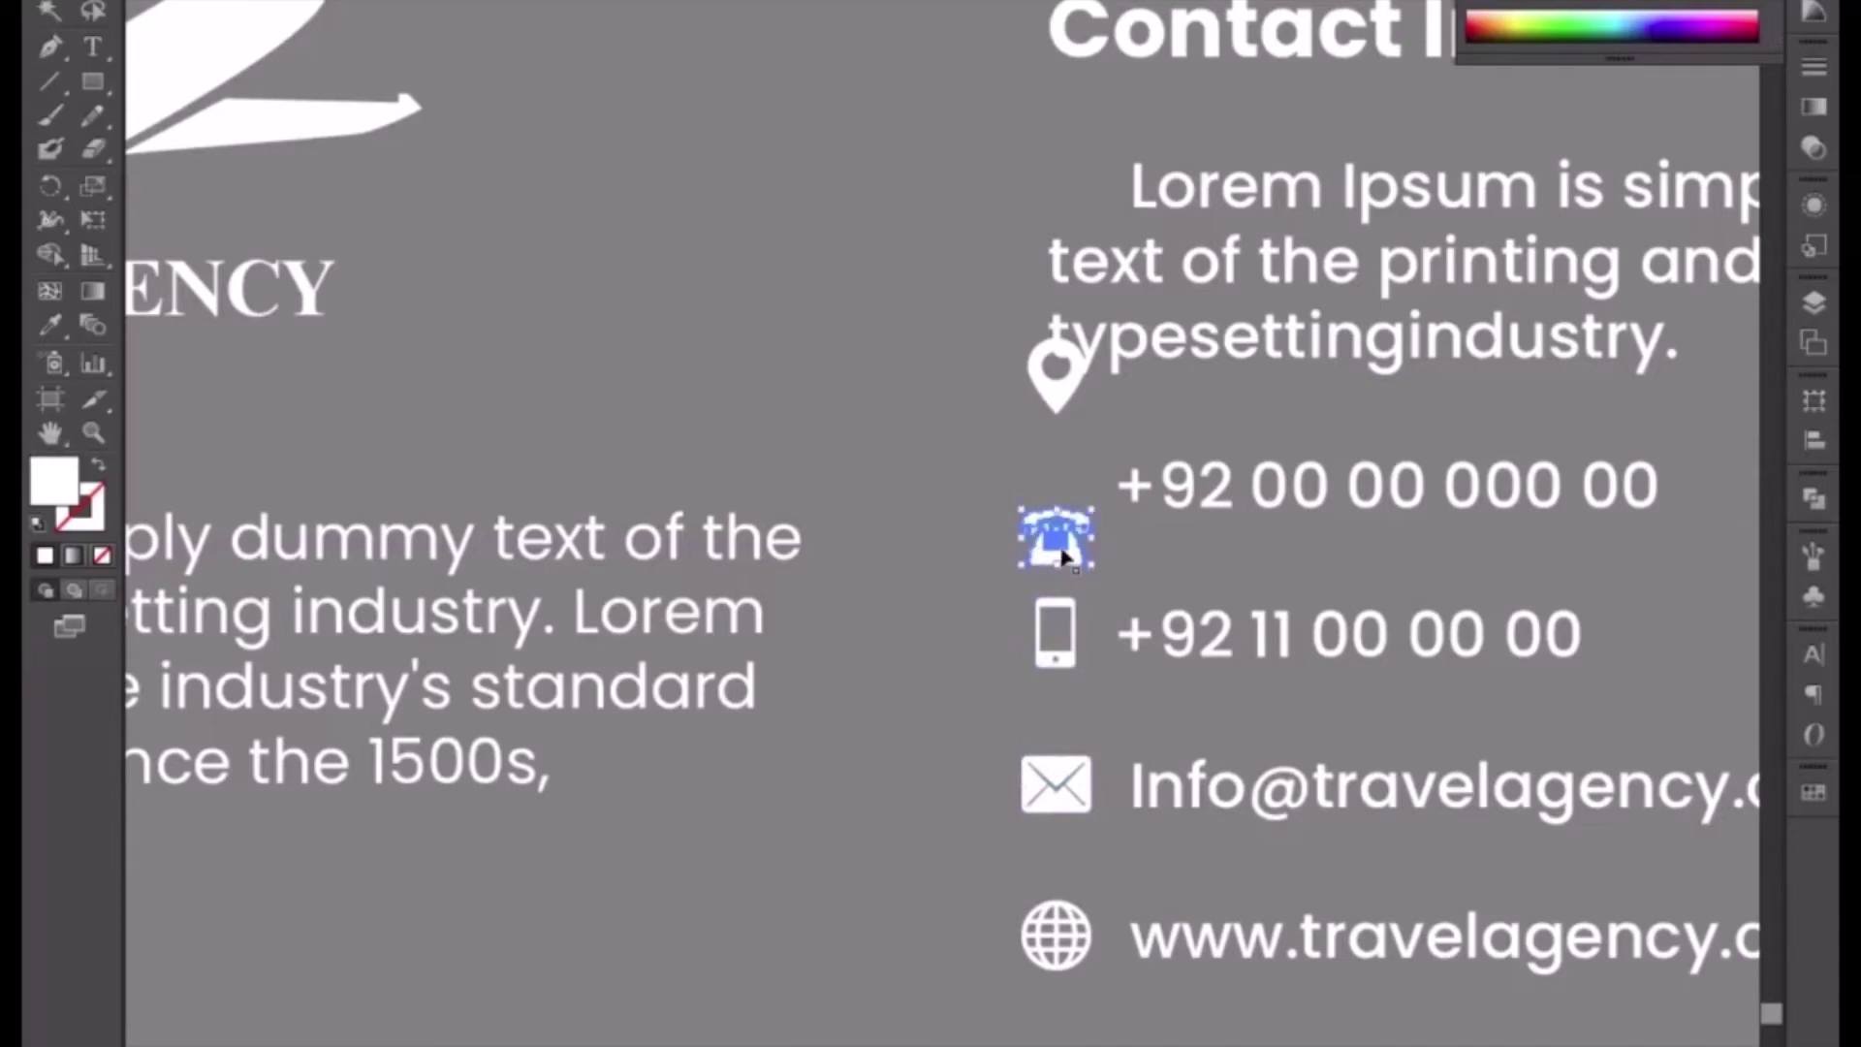
pyautogui.moveTo(1071, 519); pyautogui.dragTo(1071, 462)
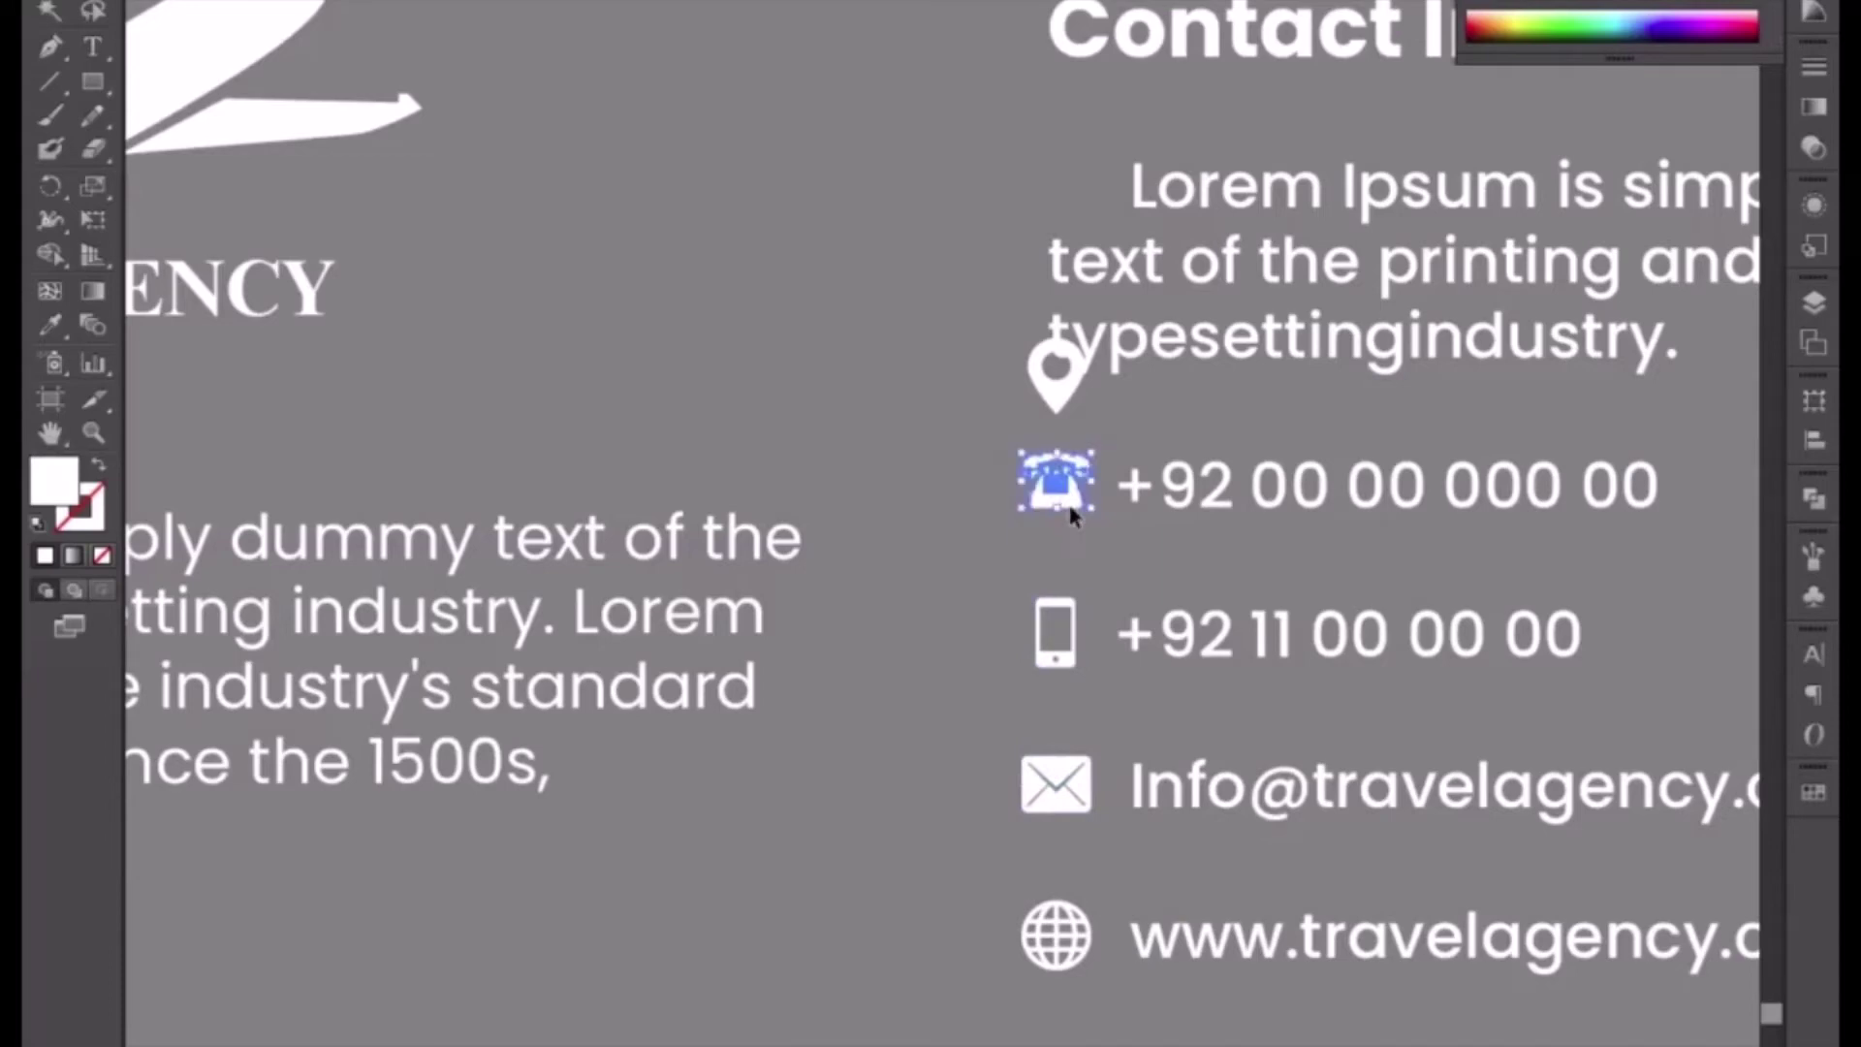
# - Move the location pin icon up beside the first line of the address text and leave group isolation
pyautogui.click(997, 281)
pyautogui.moveTo(998, 281); pyautogui.dragTo(981, 669)
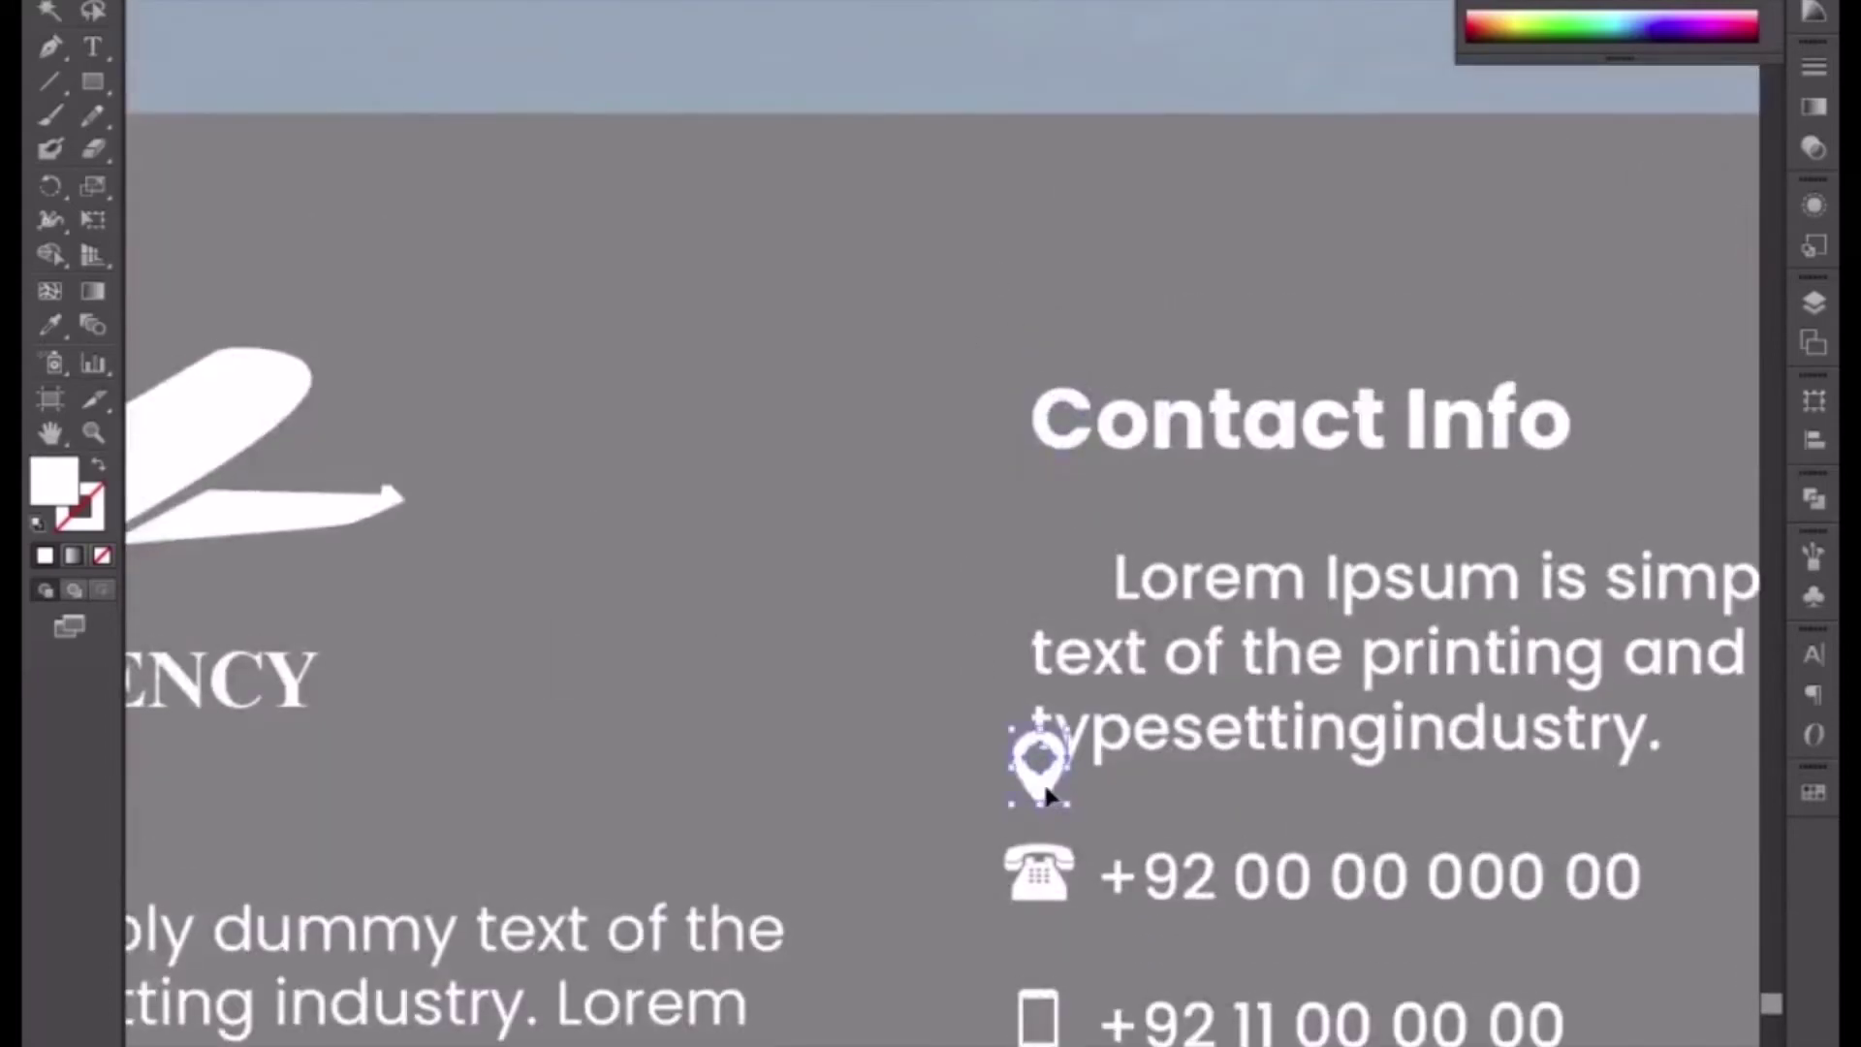
pyautogui.moveTo(1062, 596); pyautogui.dragTo(1063, 594)
pyautogui.doubleClick(923, 865)
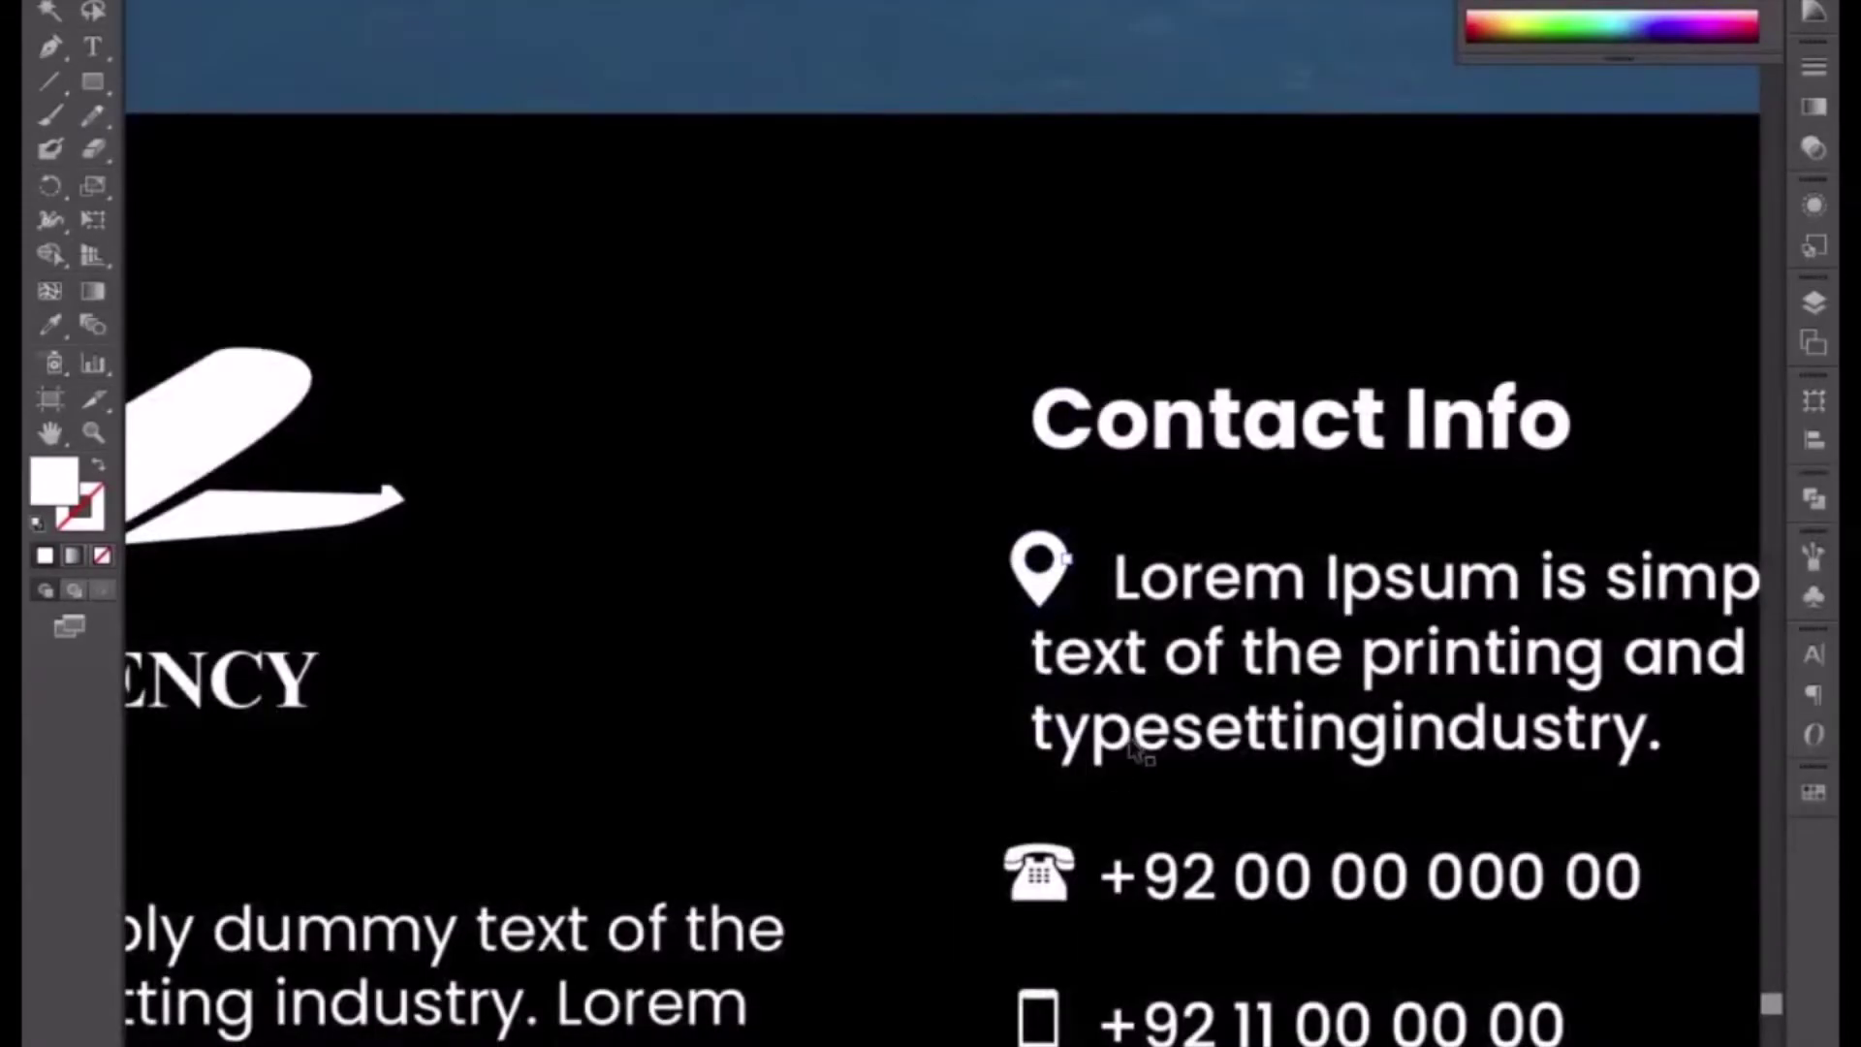
# - Nudge the whole icon column slightly to the right, closer to the contact lines
pyautogui.click(1037, 880)
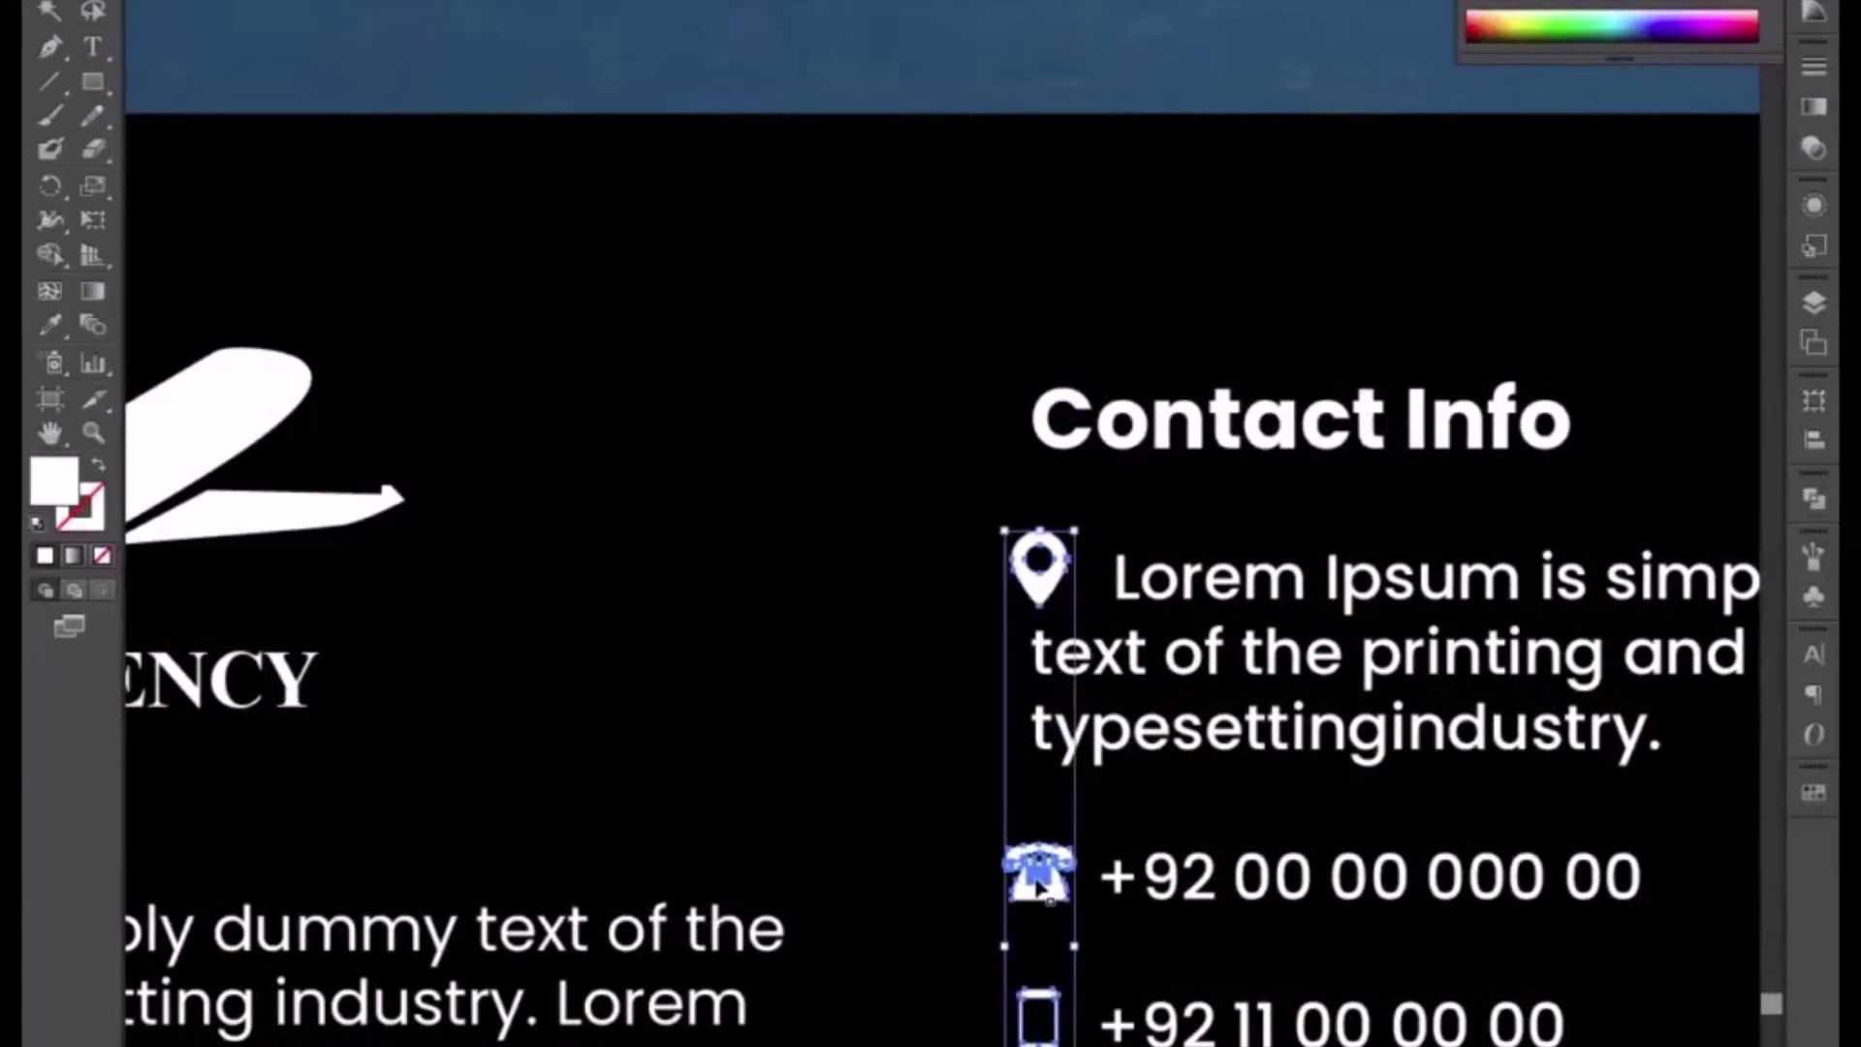
pyautogui.press('Right')
pyautogui.press('Right')
pyautogui.press('Right')
pyautogui.press('Right')
pyautogui.press('Right')
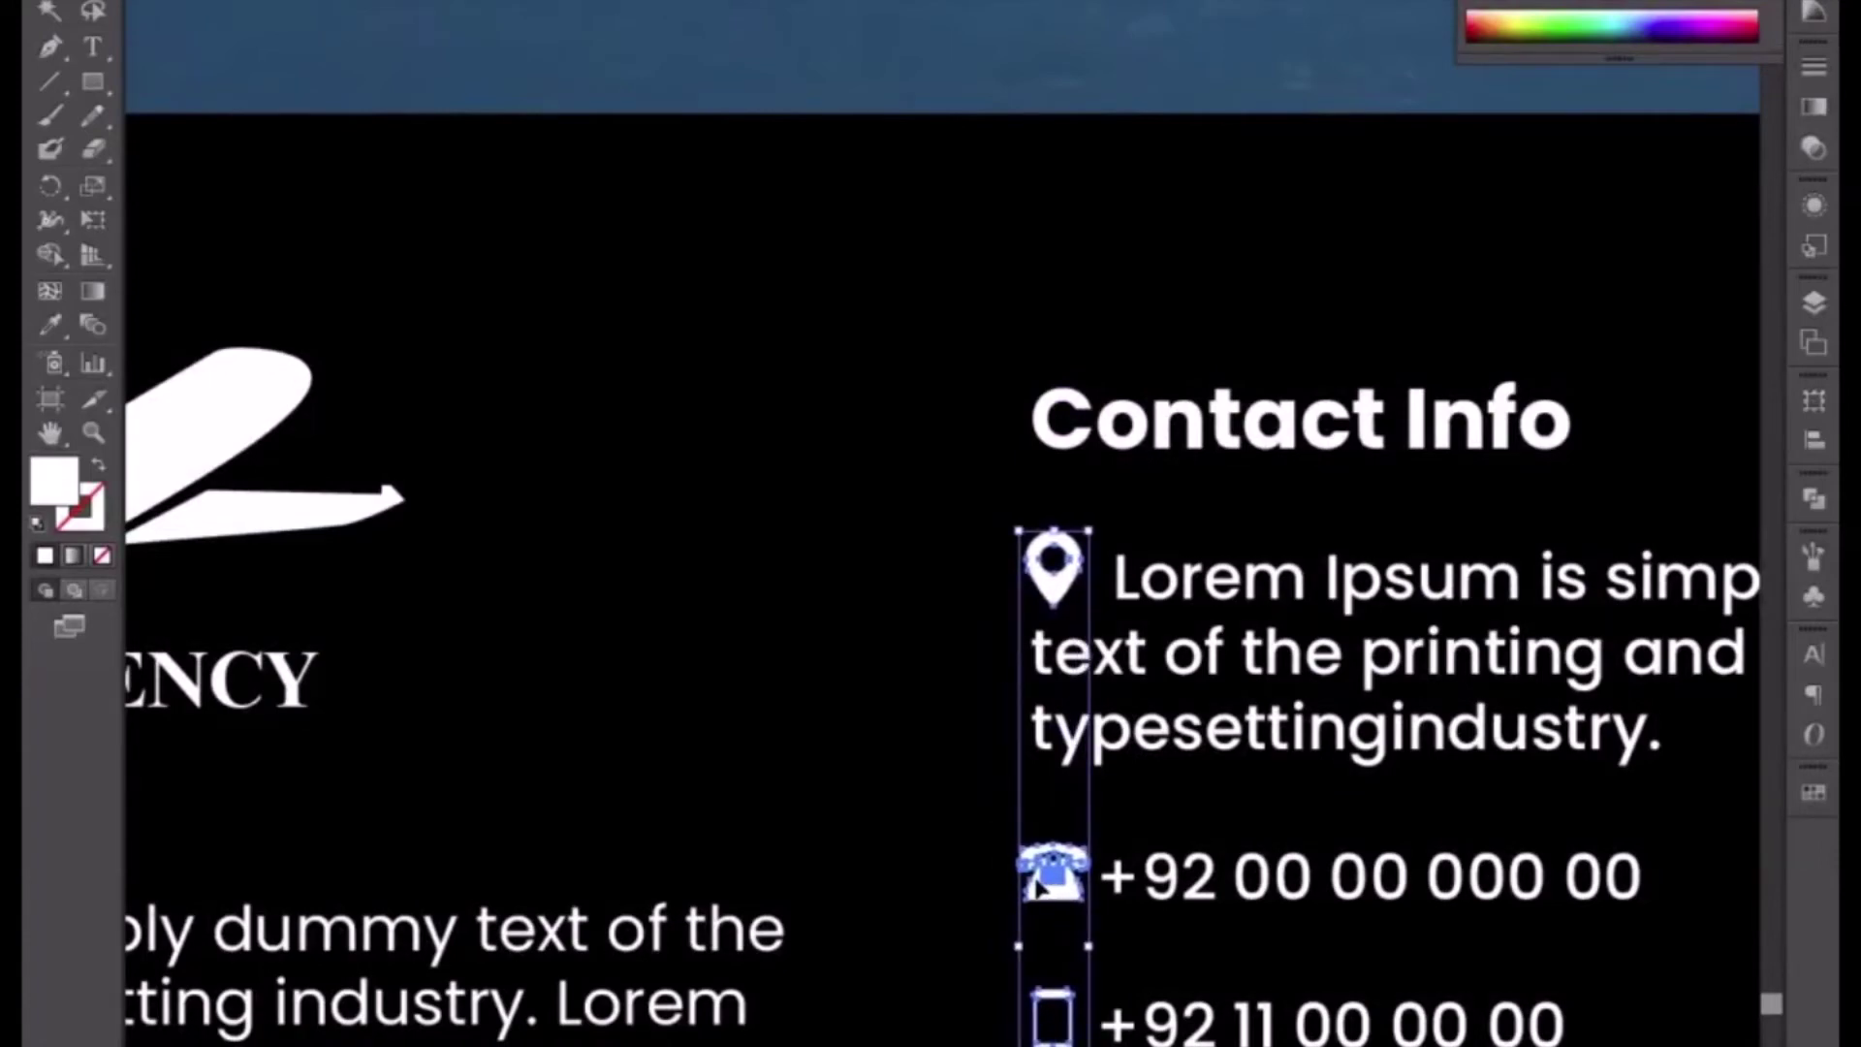
# - Remove one space before "Lorem Ipsum" in the address so it lines up with the phone lines
pyautogui.click(1190, 882)
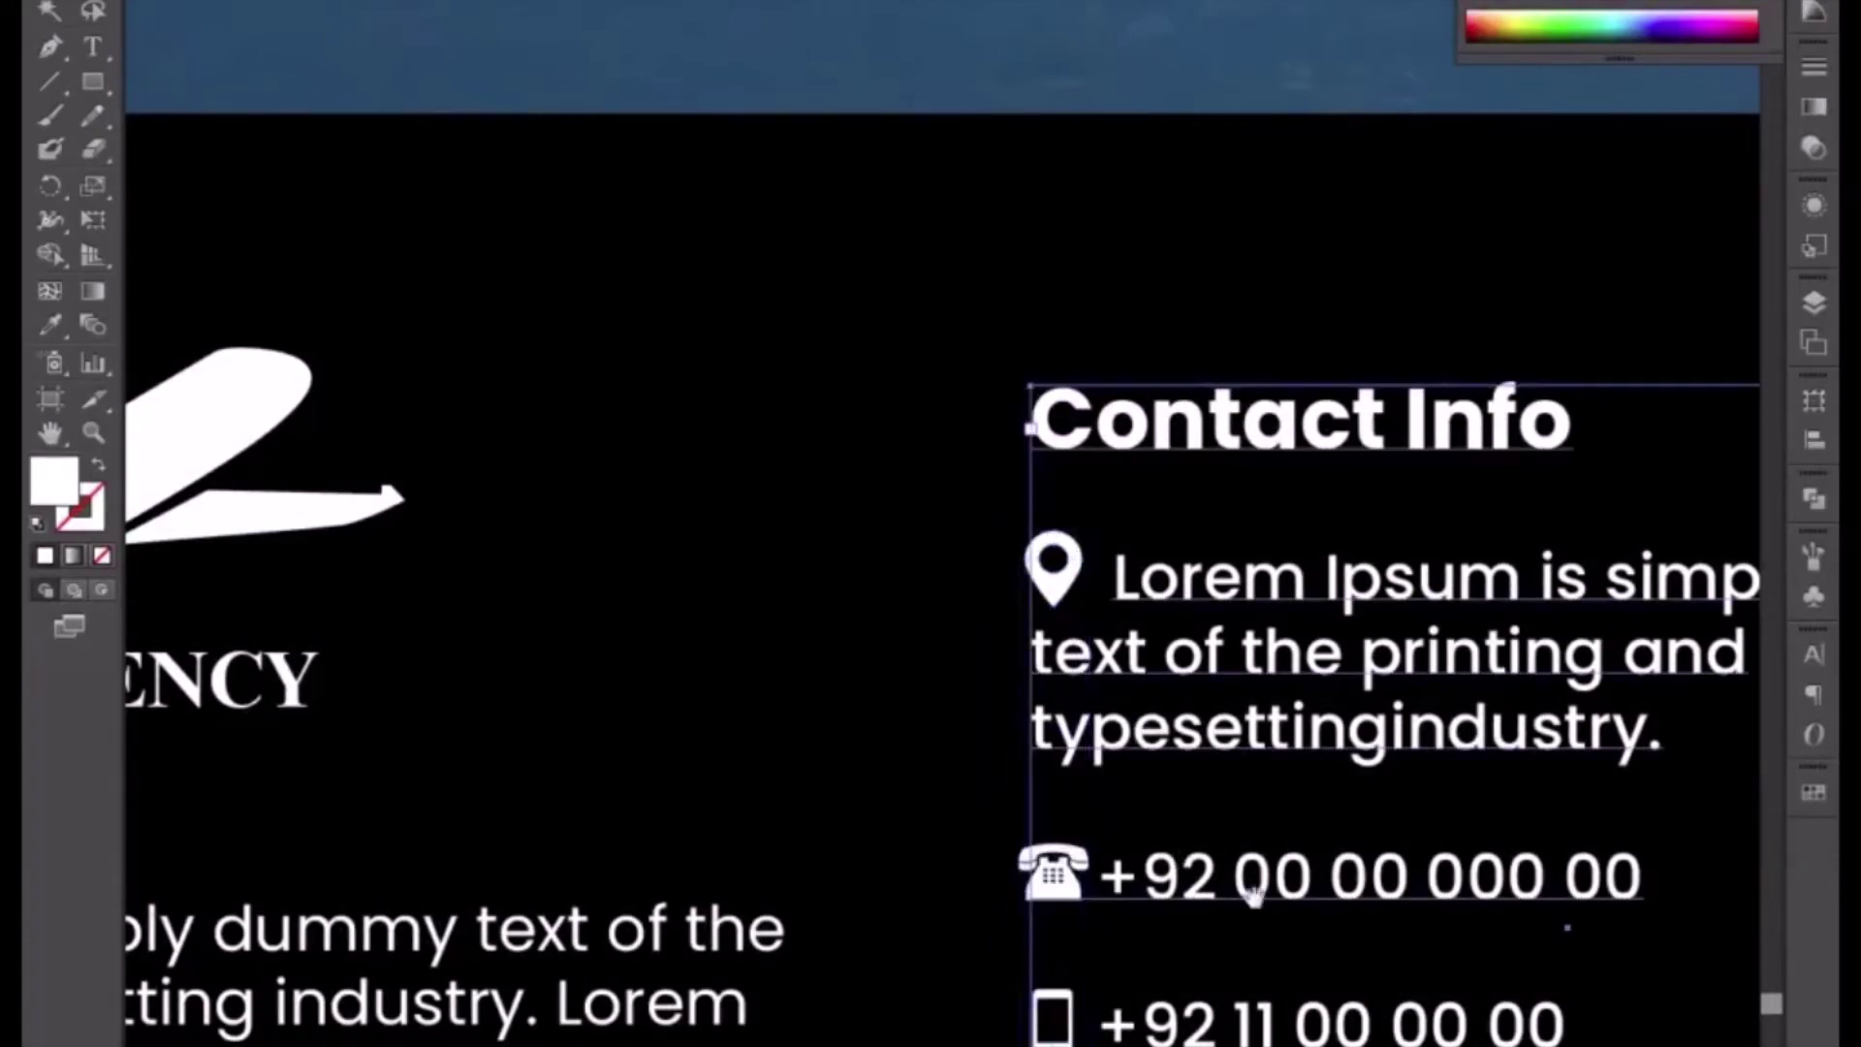
pyautogui.moveTo(1254, 884); pyautogui.dragTo(1011, 705)
pyautogui.press('t')
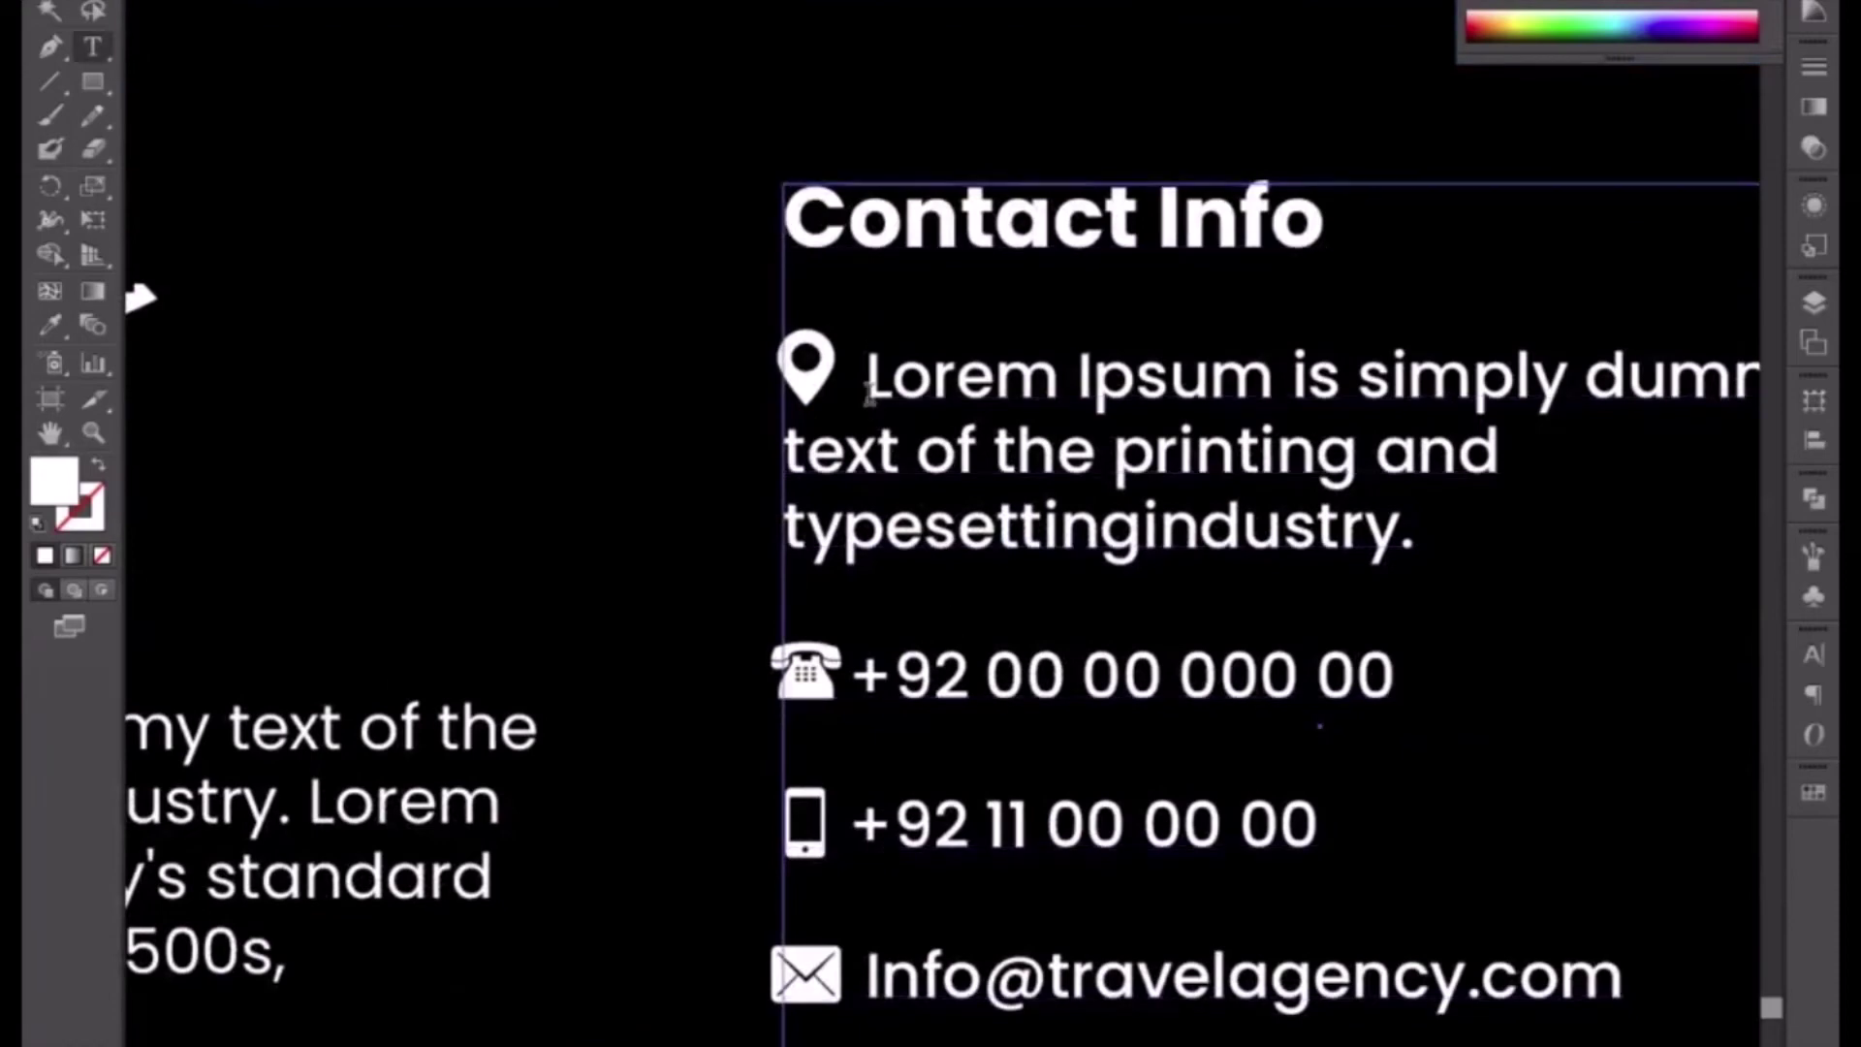
pyautogui.click(872, 392)
pyautogui.press('BackSpace')
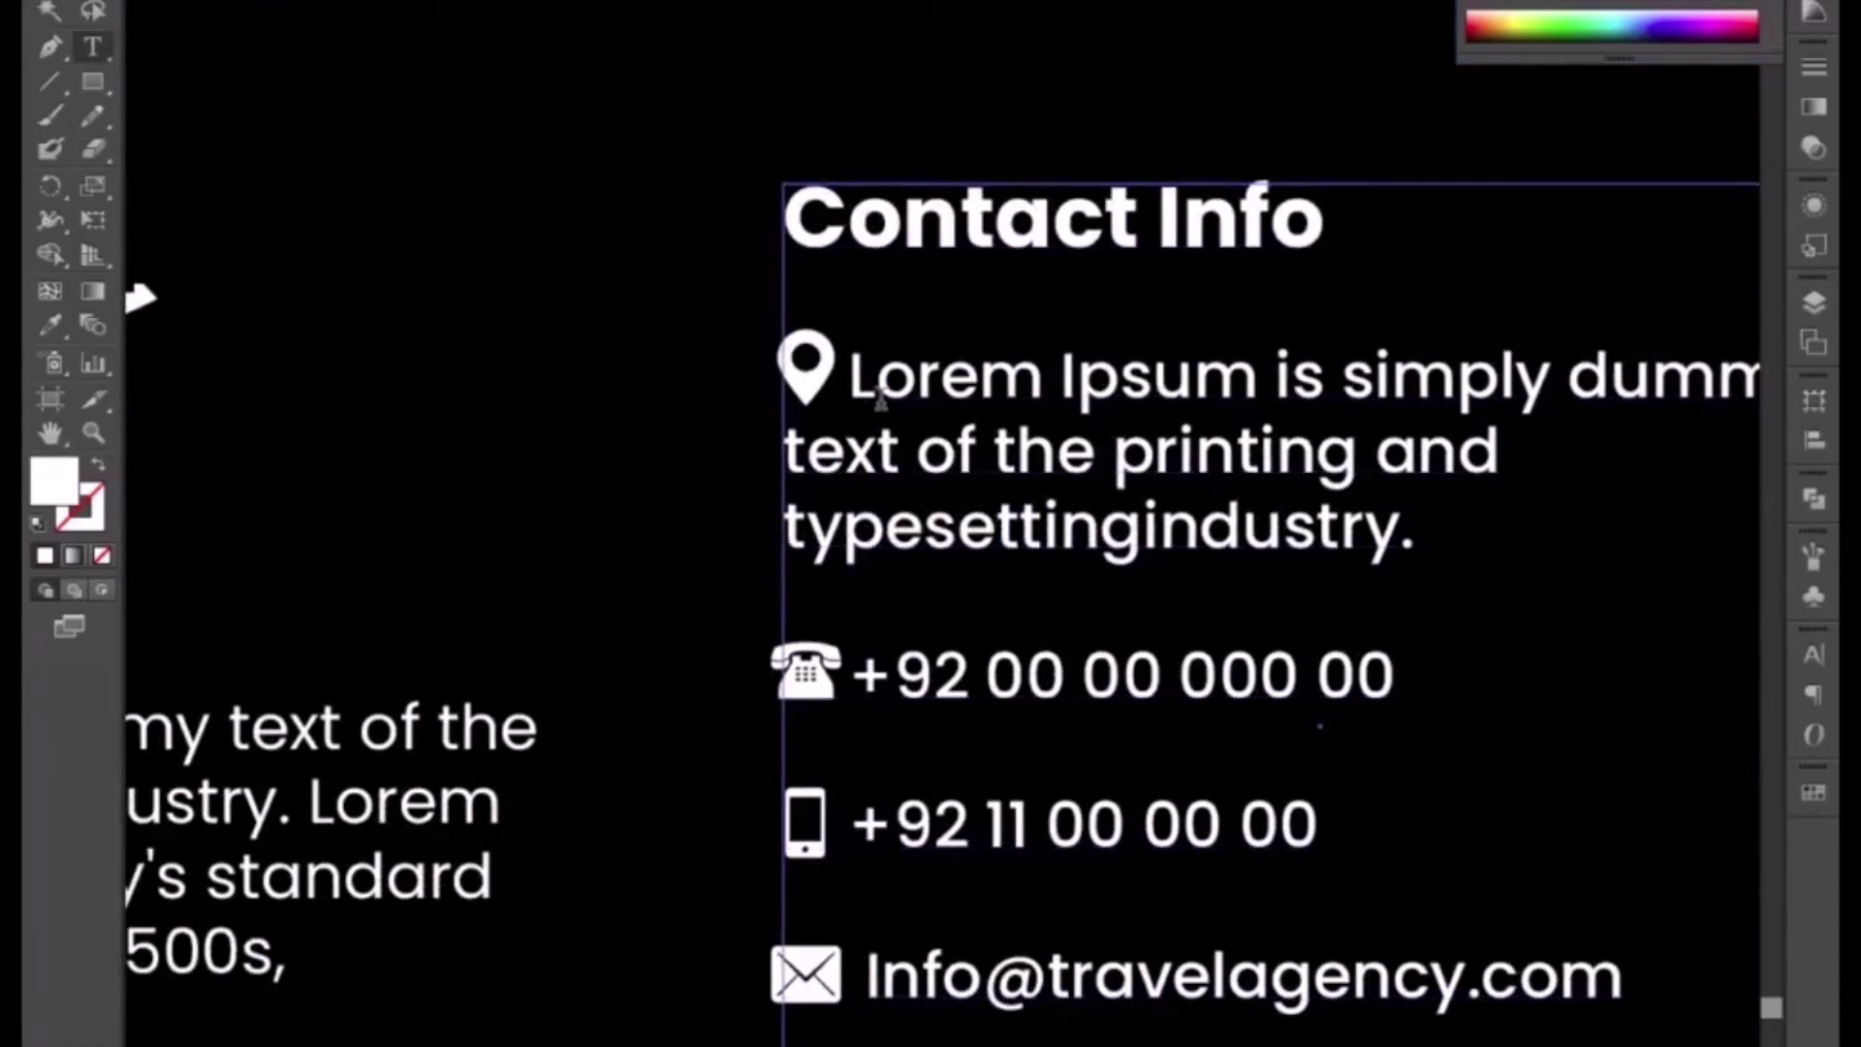
# - Nudge the icon column slightly left to leave a small gap before the contact text, and deselect it
pyautogui.click(50, 12)
pyautogui.click(835, 737)
pyautogui.press('Left')
pyautogui.press('Left')
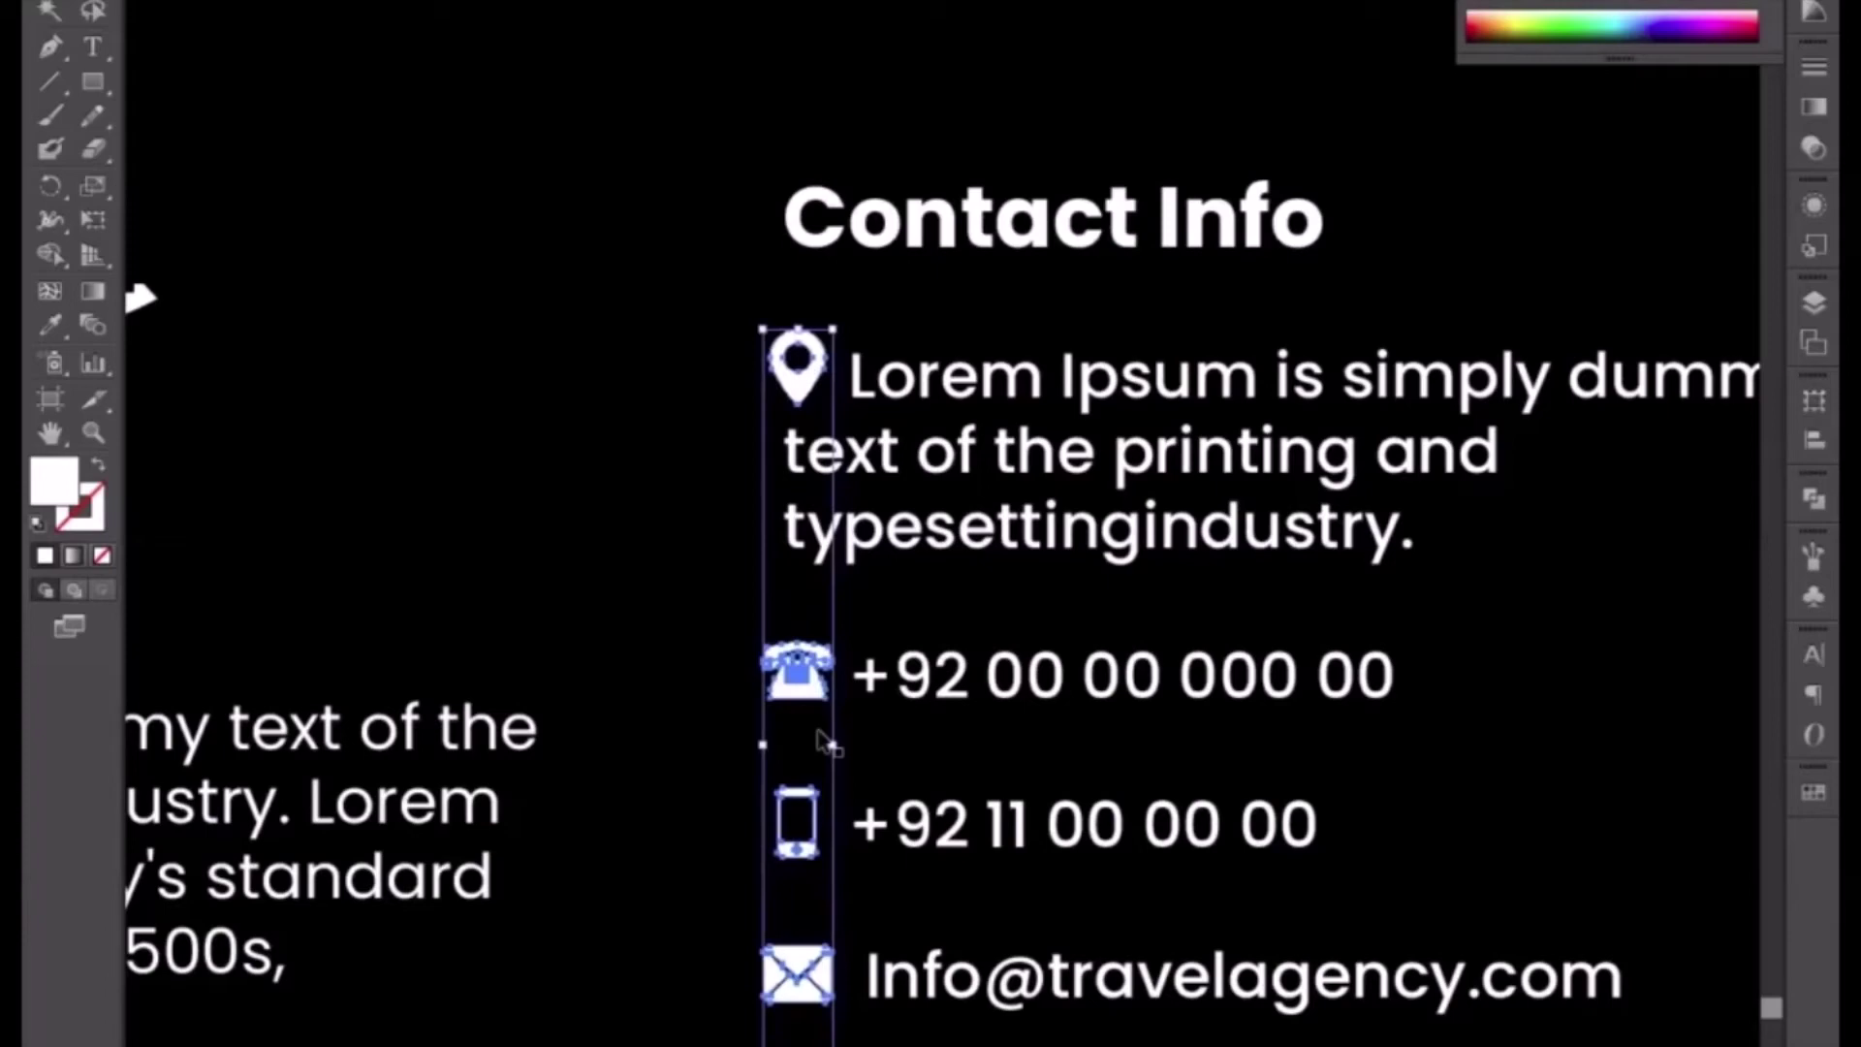
pyautogui.hotkey('ctrl', '-')
pyautogui.hotkey('ctrl', '-')
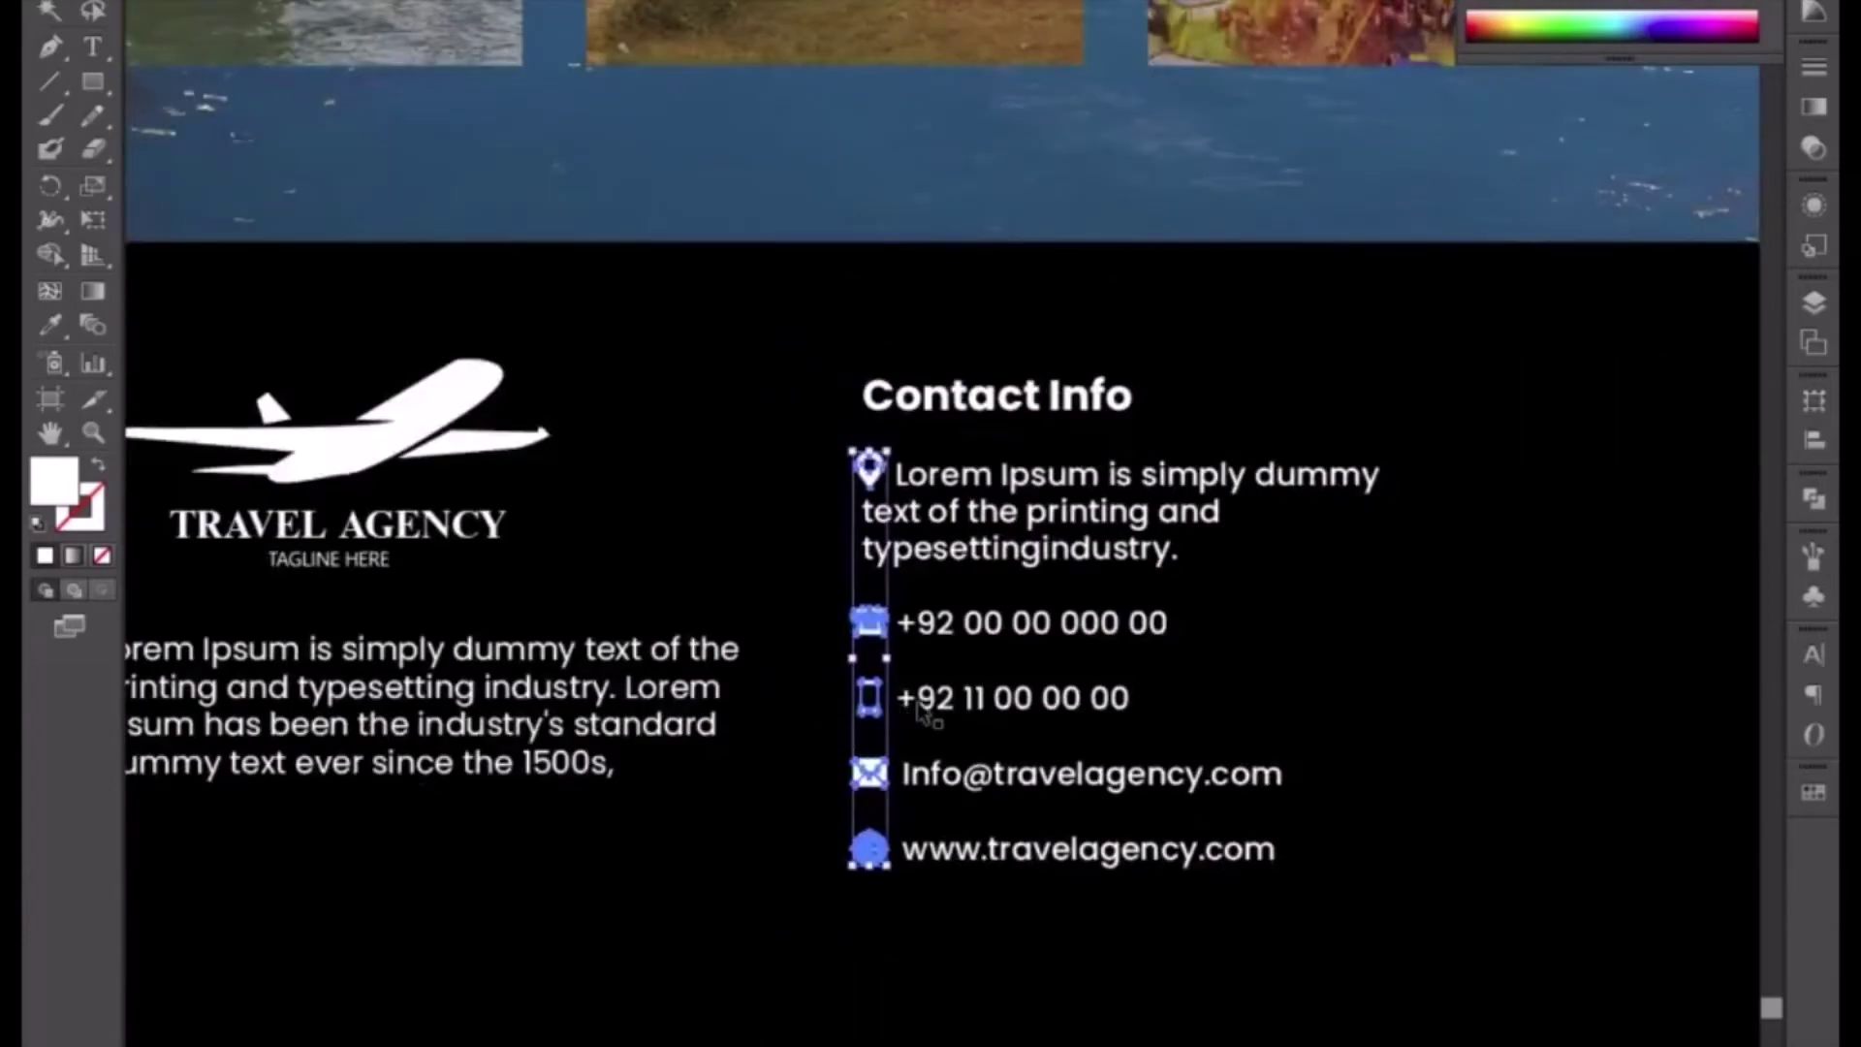
pyautogui.hotkey('ctrl', 'shift', 'a')
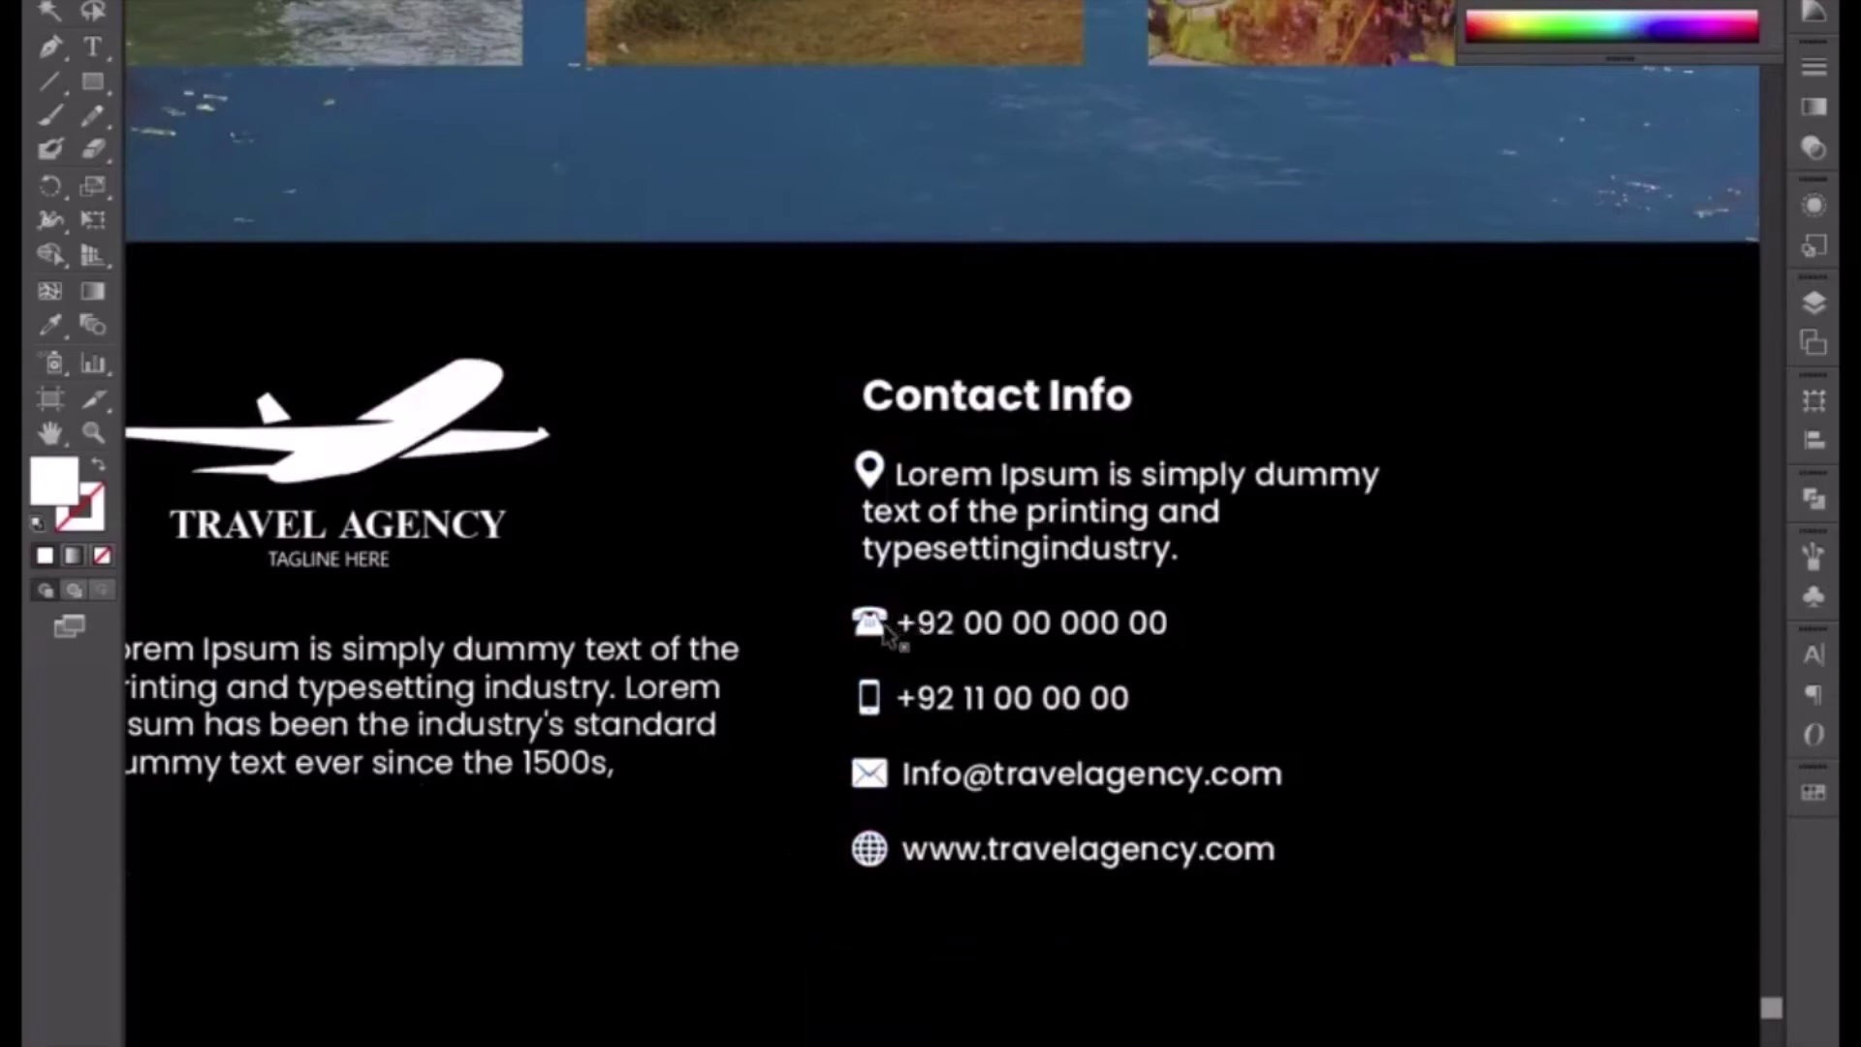
# - Duplicate the Contact Info text block into the empty footer area to its right, keeping both headings level
pyautogui.moveTo(1102, 676); pyautogui.dragTo(790, 710)
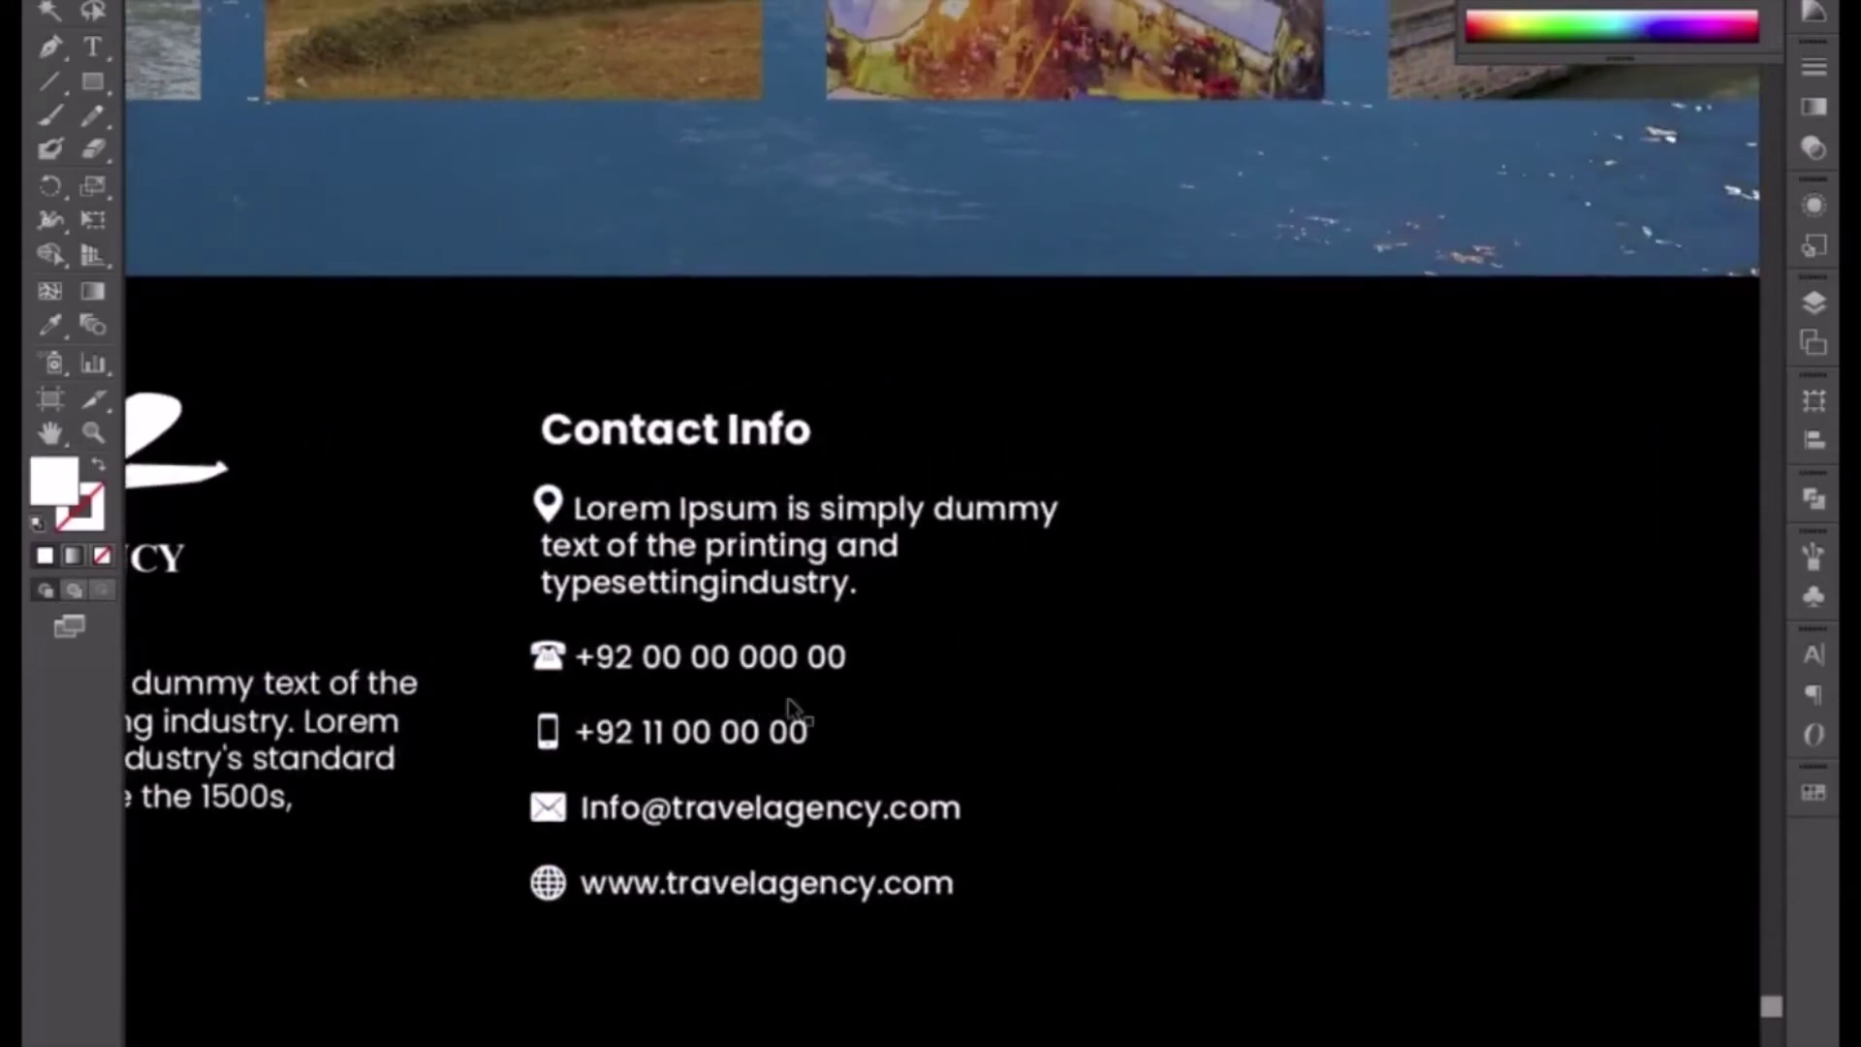
pyautogui.click(780, 447)
pyautogui.moveTo(781, 448); pyautogui.dragTo(1116, 463)
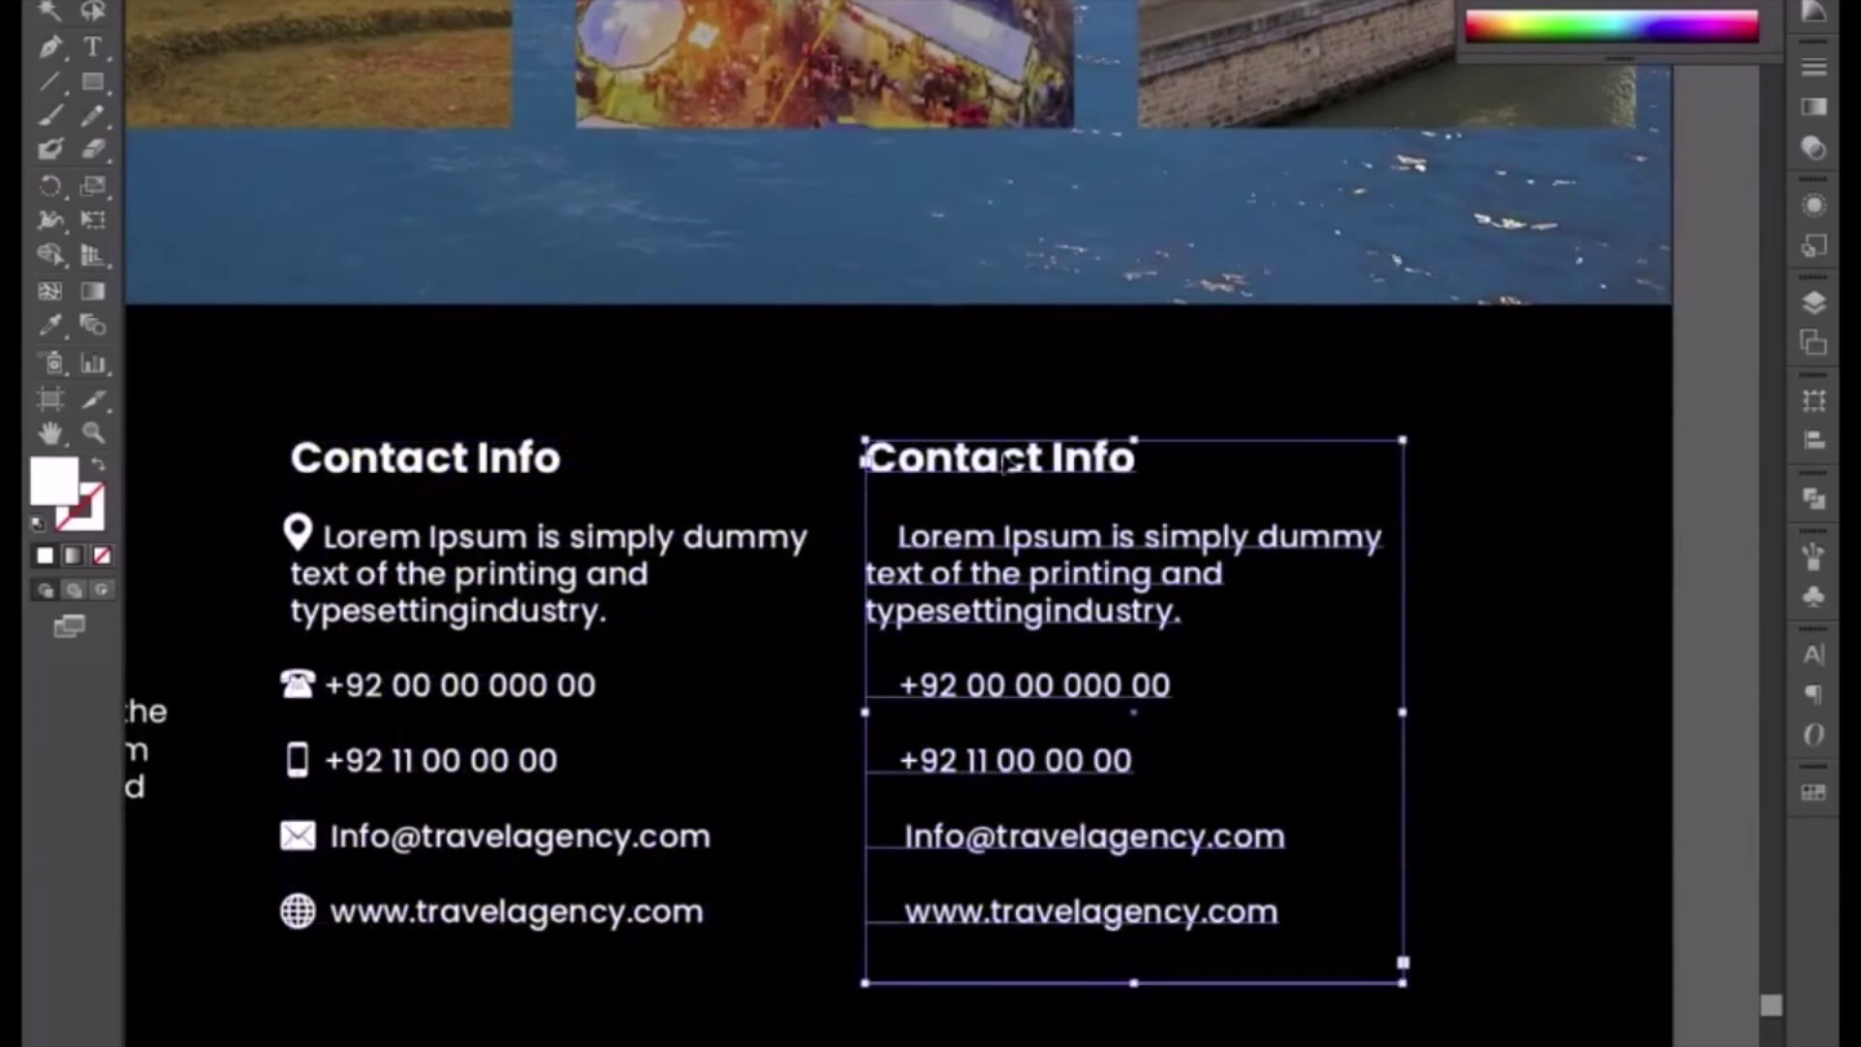
# - Replace the duplicated block's heading with "Recent Posts"
pyautogui.press('t')
pyautogui.moveTo(1135, 467); pyautogui.dragTo(805, 449)
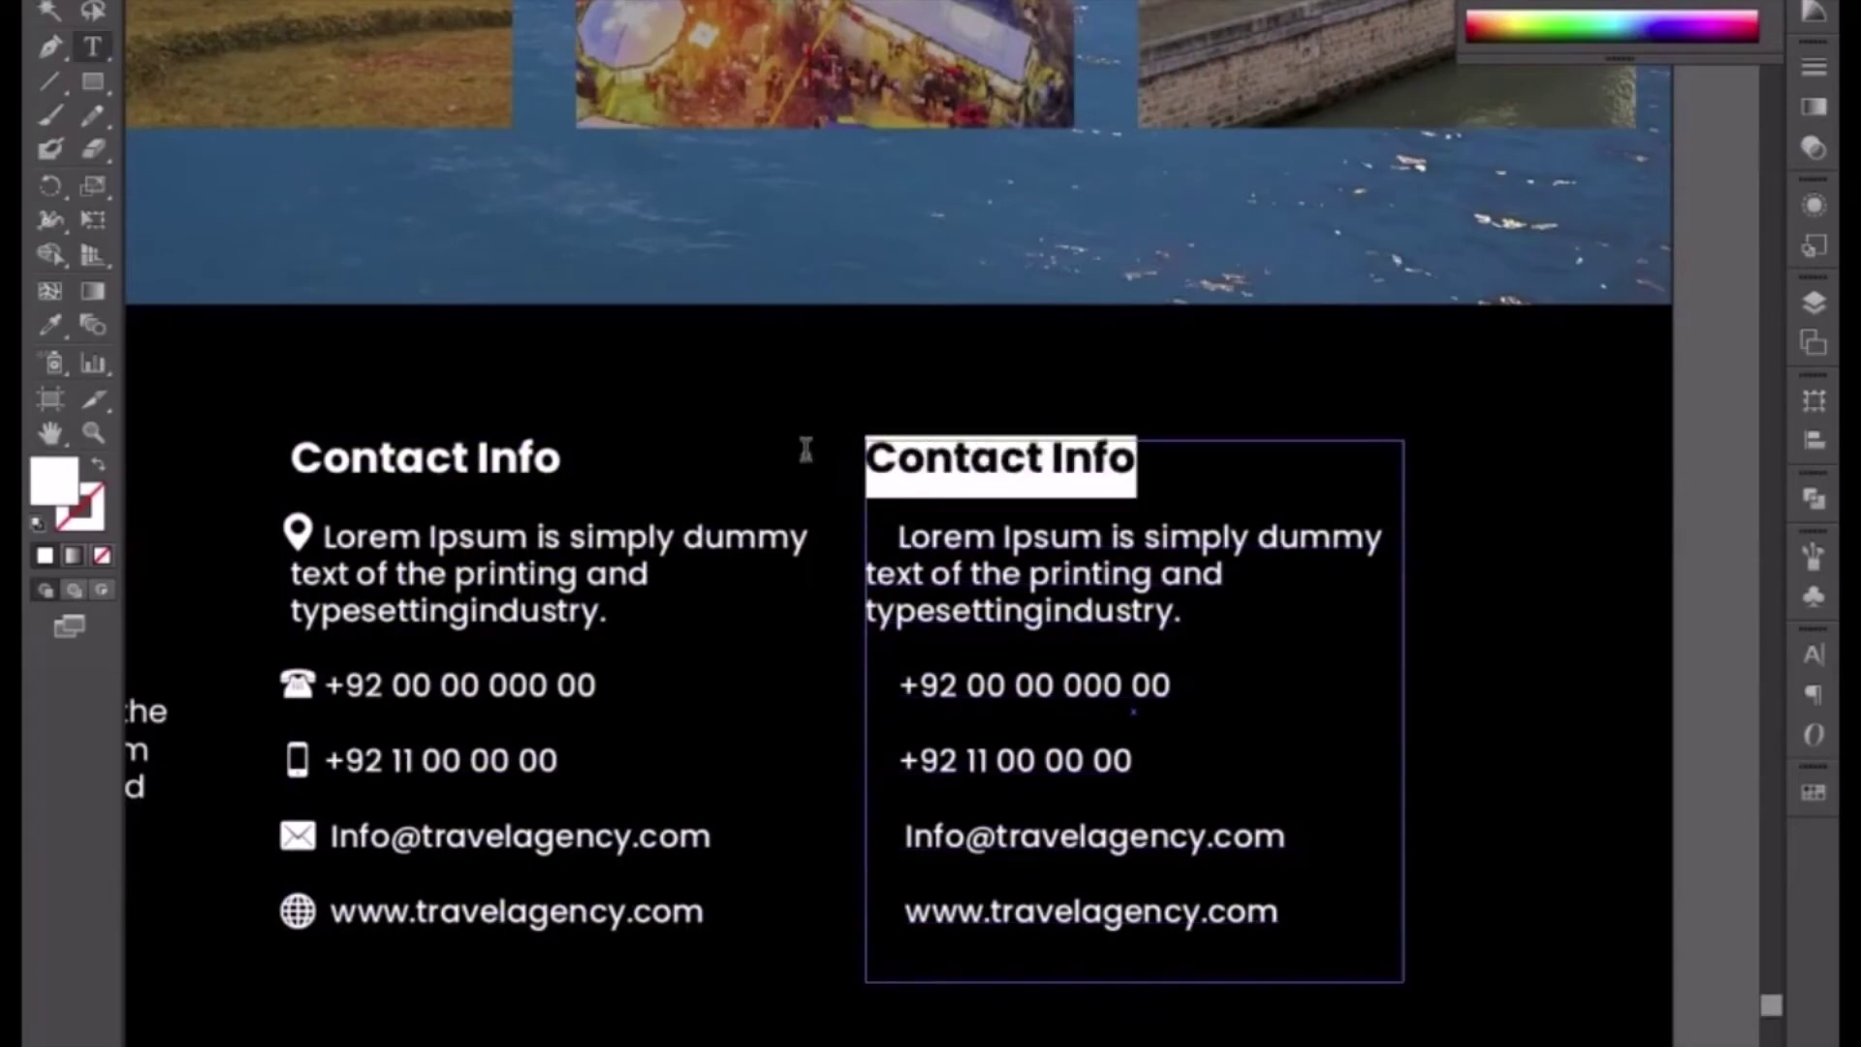
pyautogui.write('Rec')
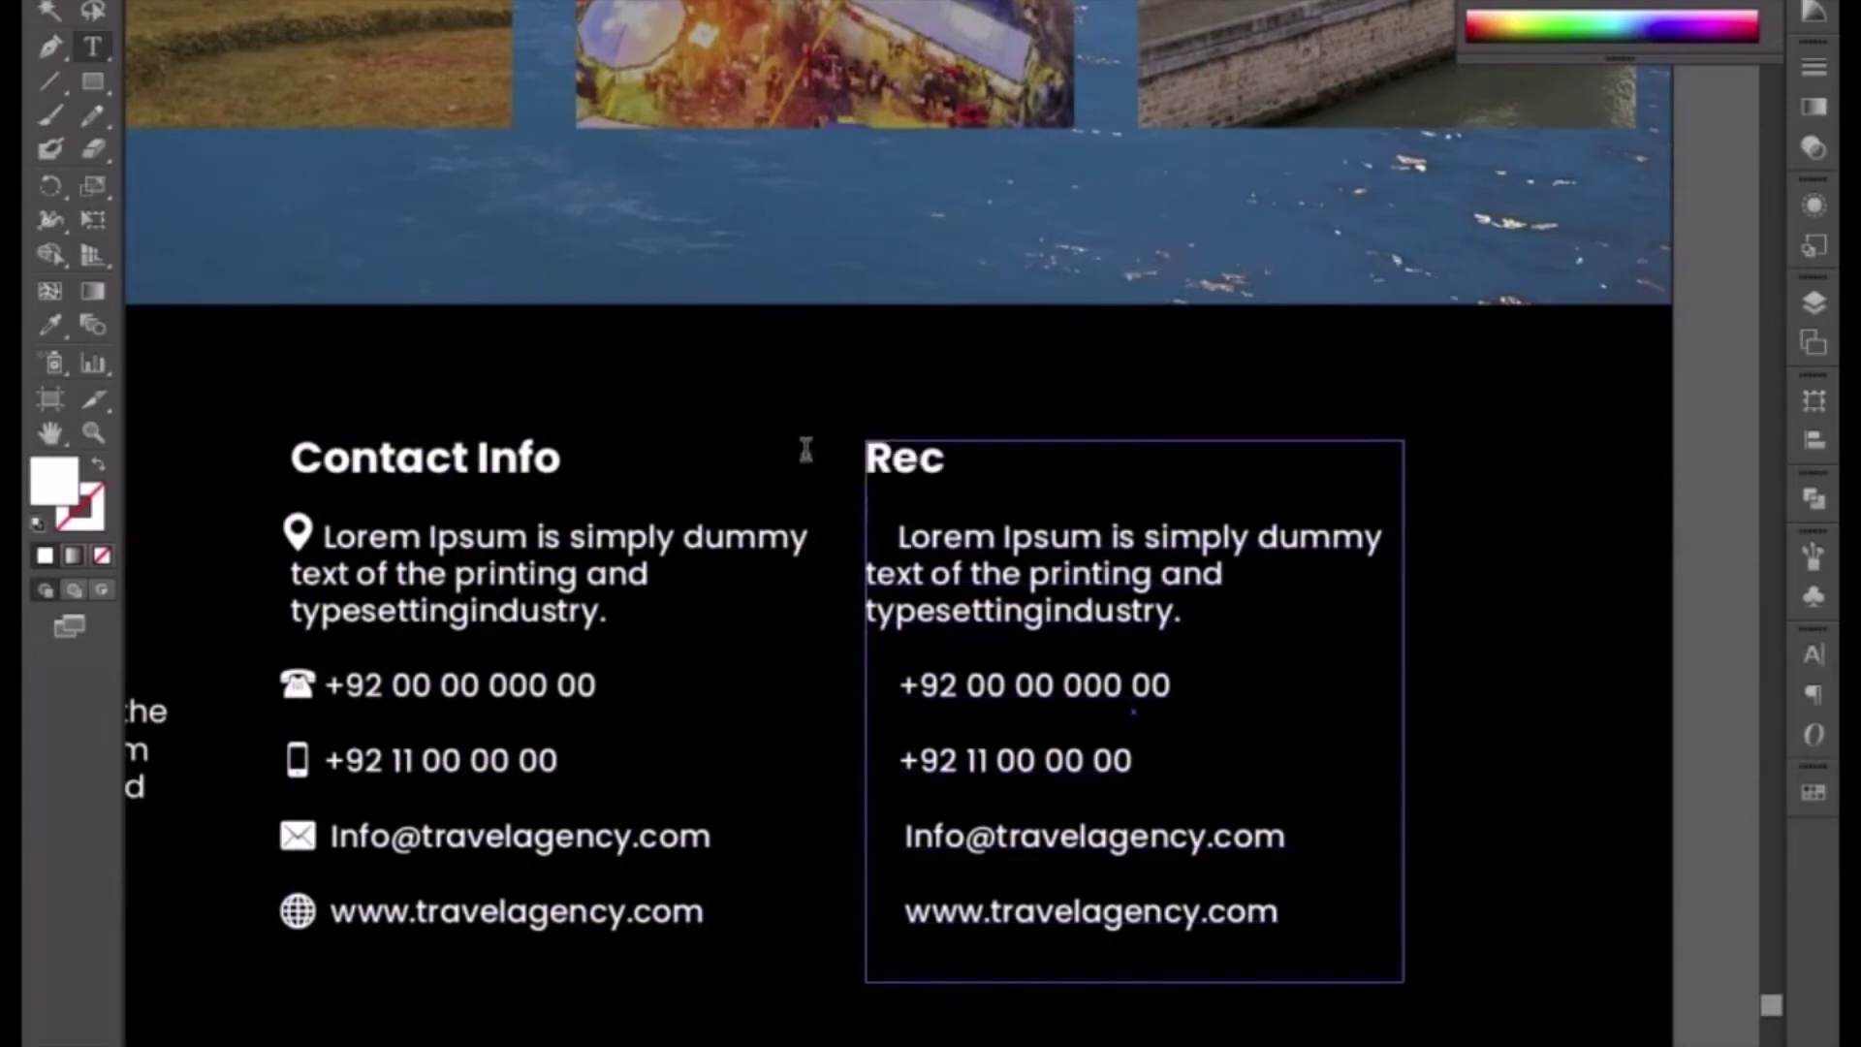
pyautogui.write('ent P')
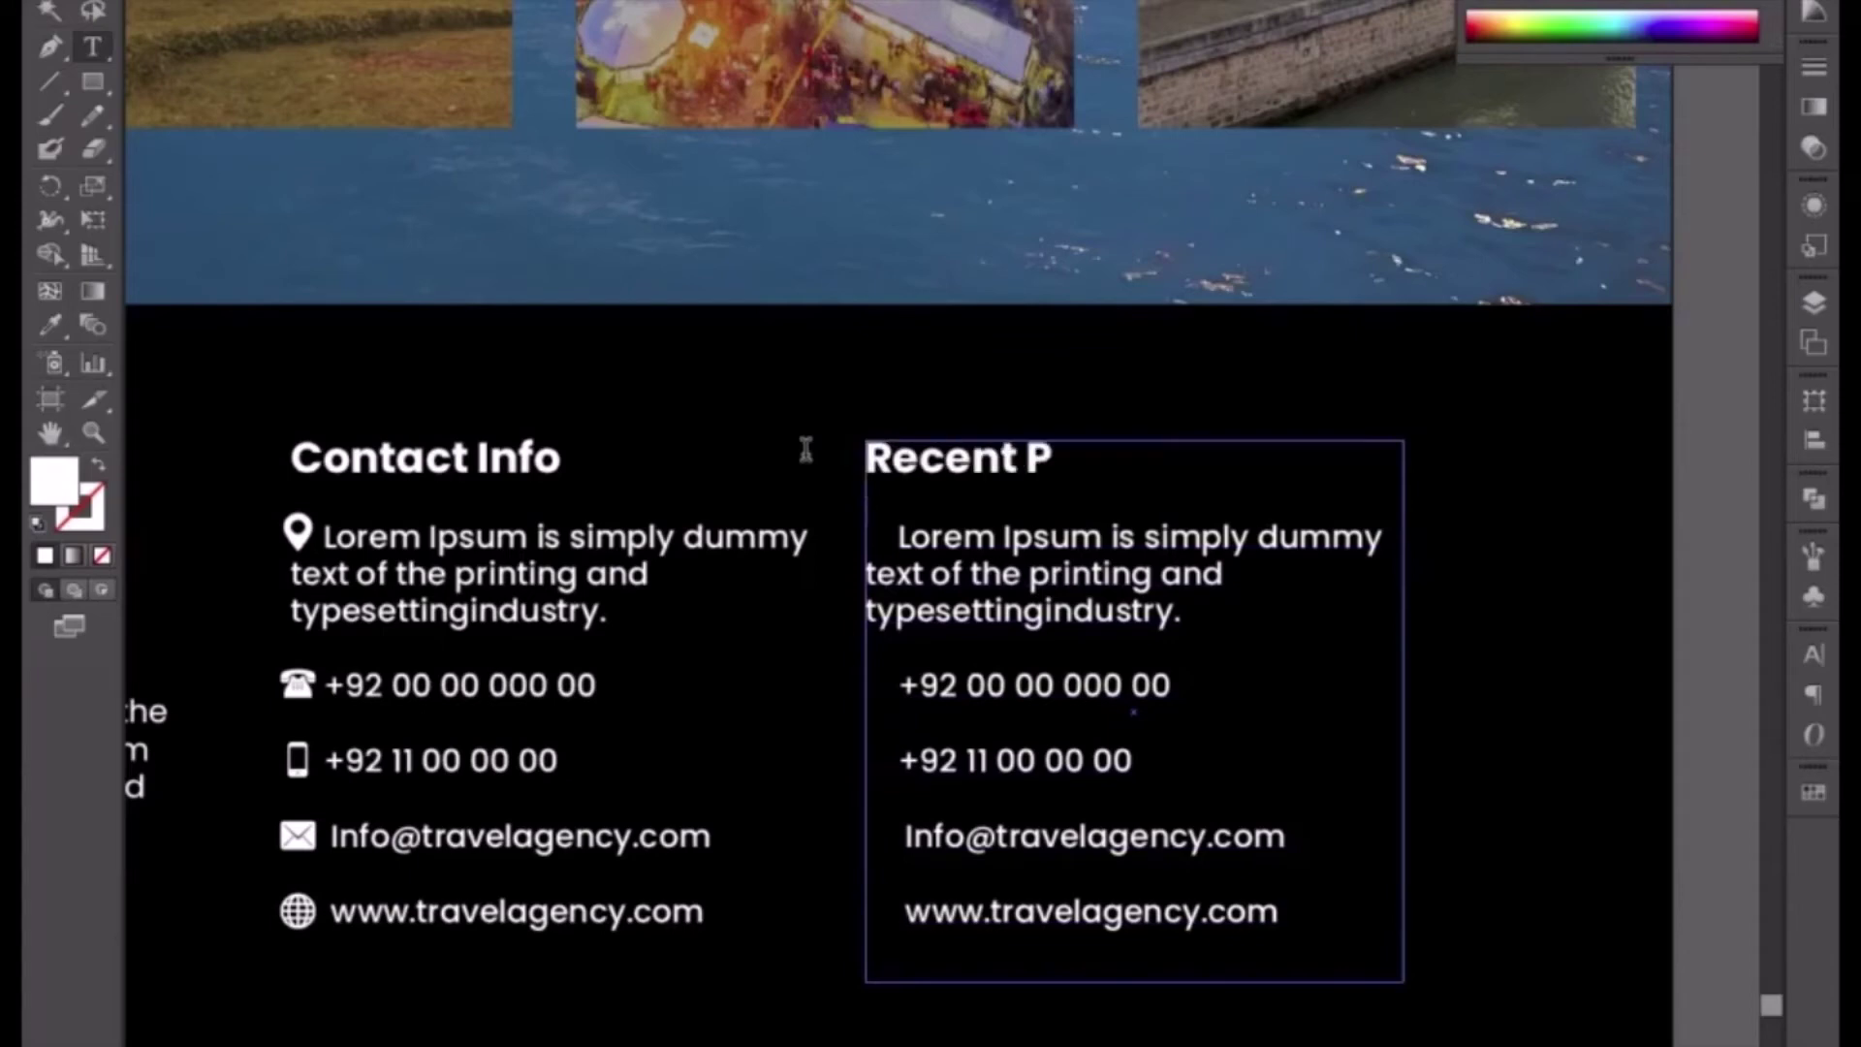
pyautogui.write('osts')
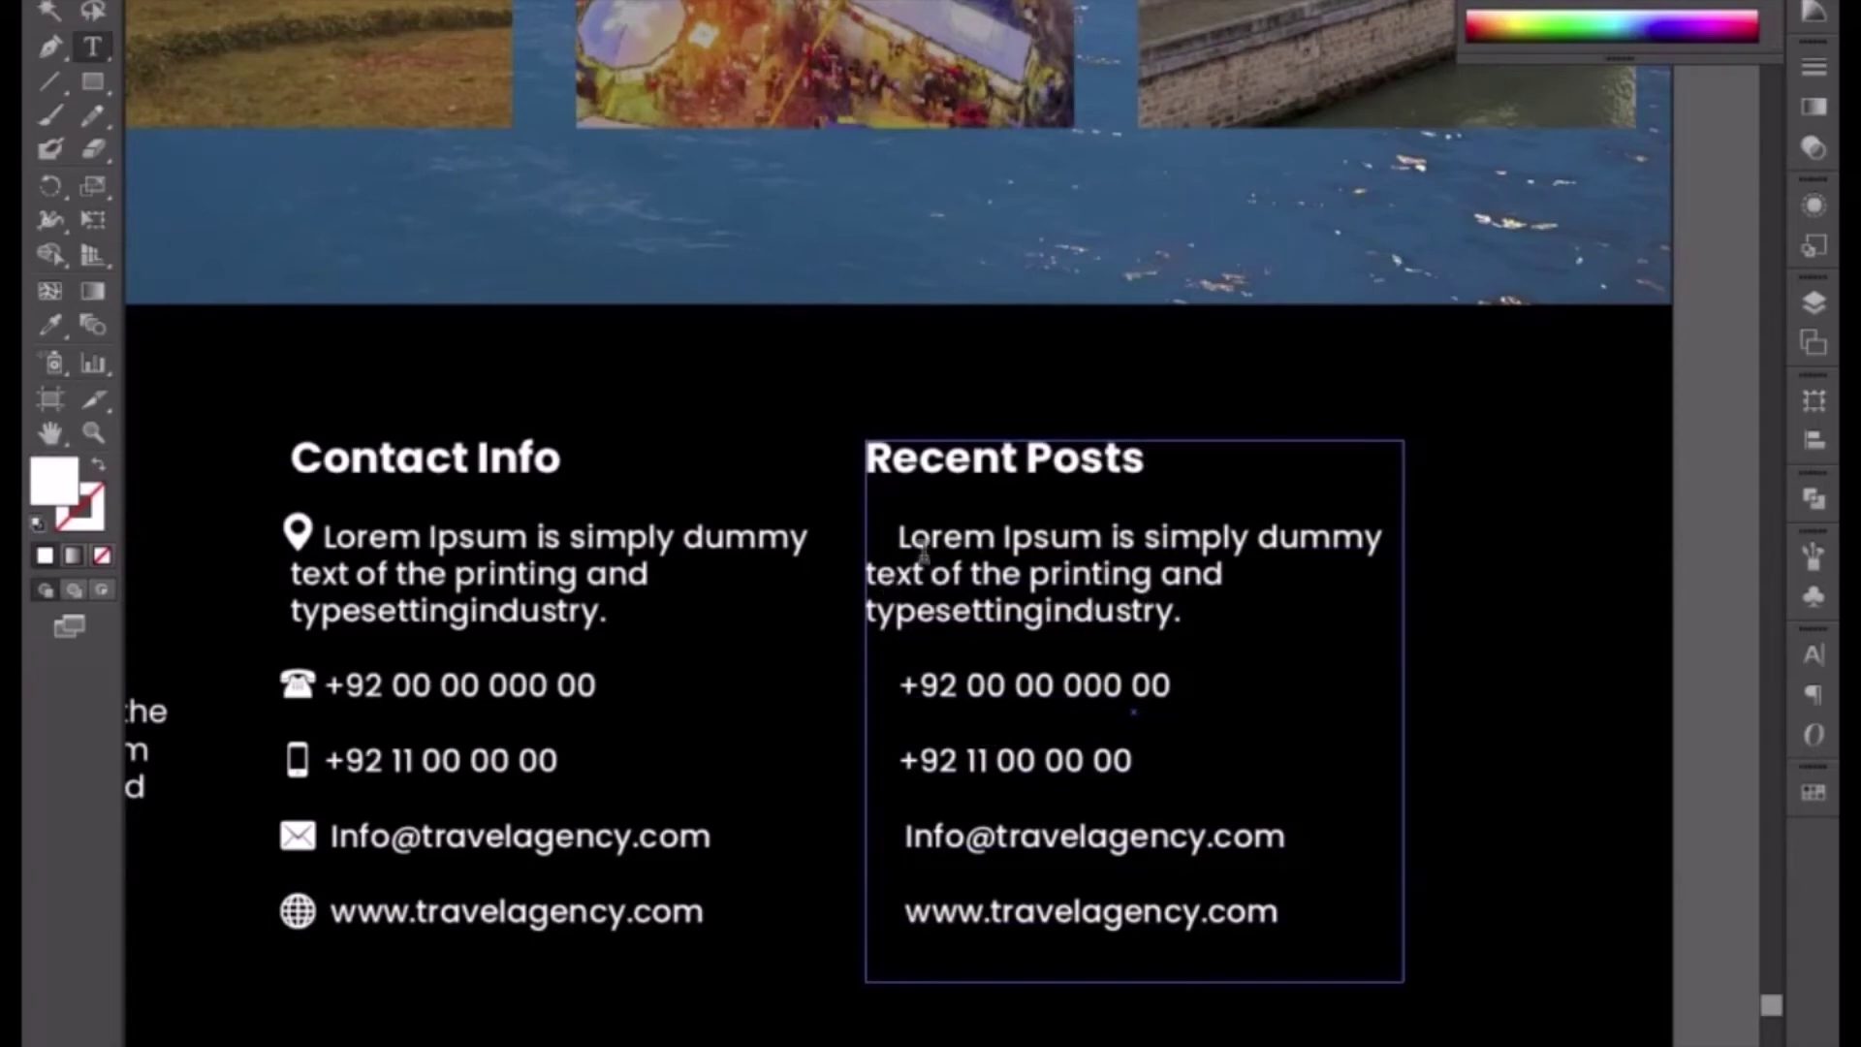
# - Remove the indent from the Recent Posts paragraph and split its three lines into separate paragraphs
pyautogui.moveTo(897, 536); pyautogui.dragTo(816, 521)
pyautogui.press('BackSpace')
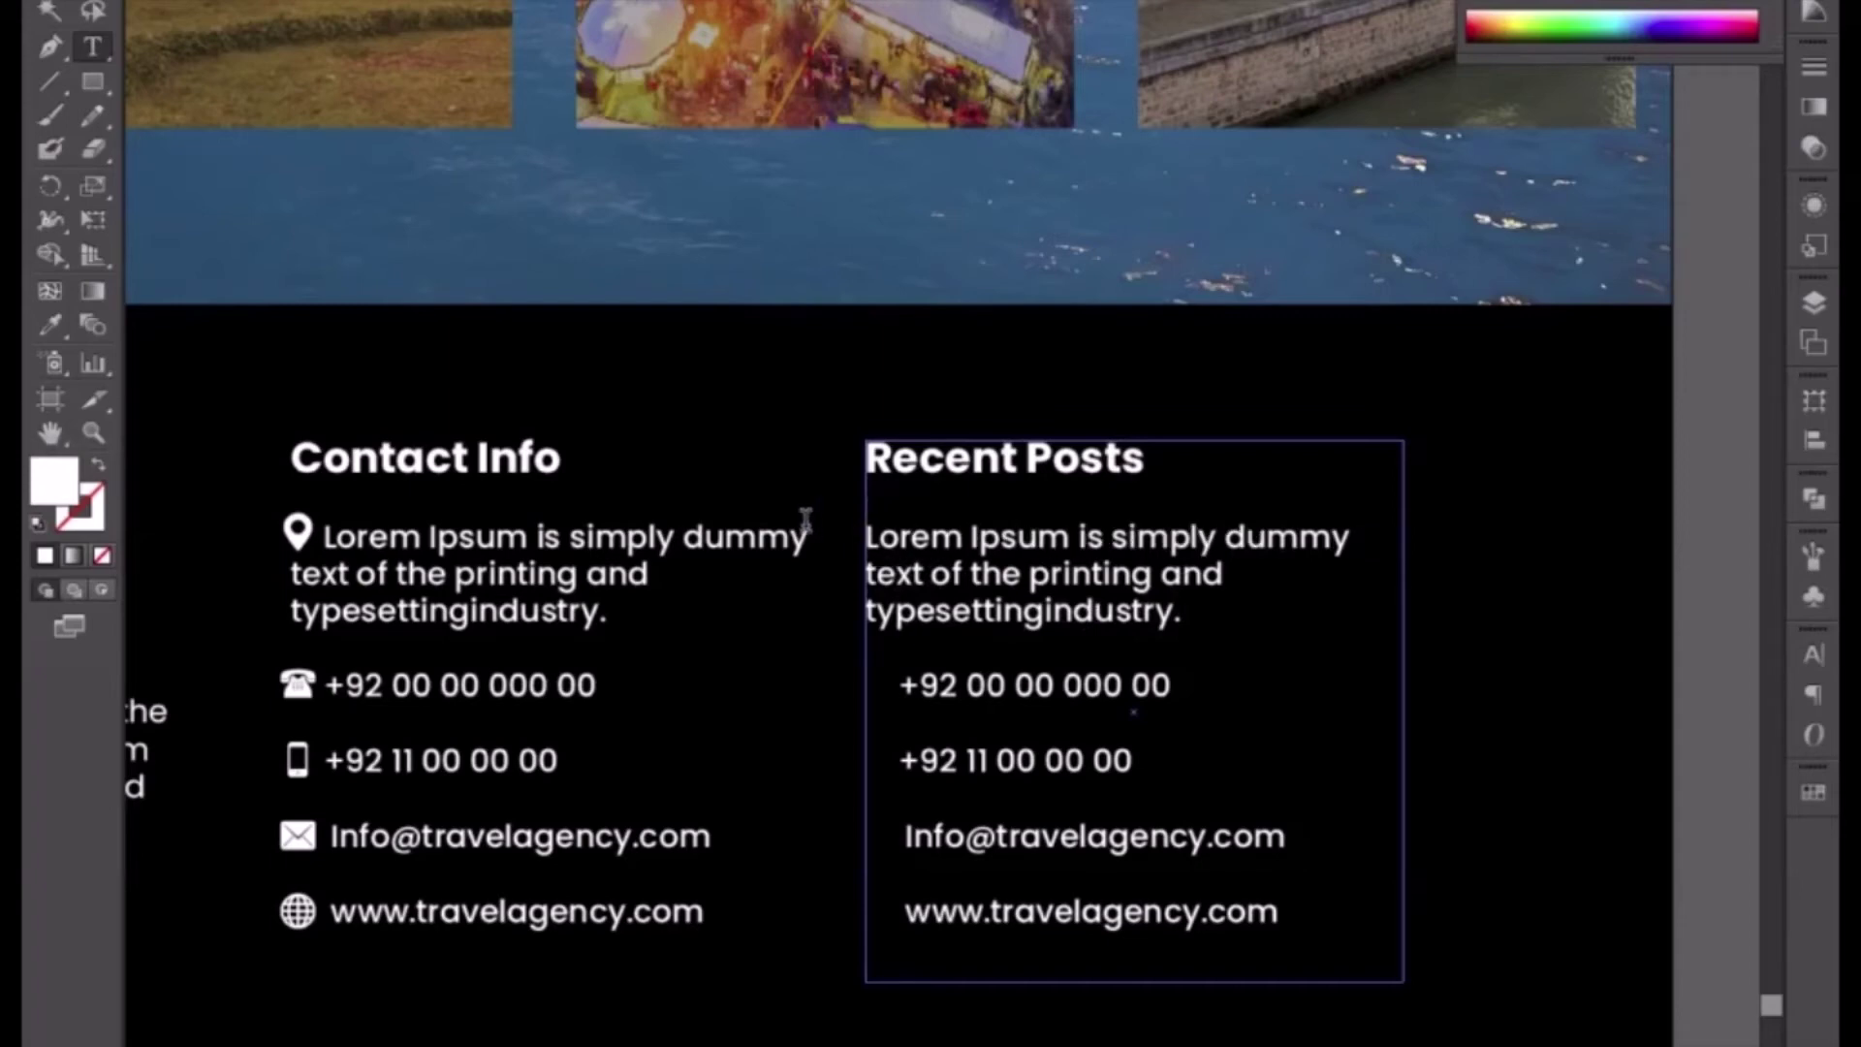
pyautogui.press('Return')
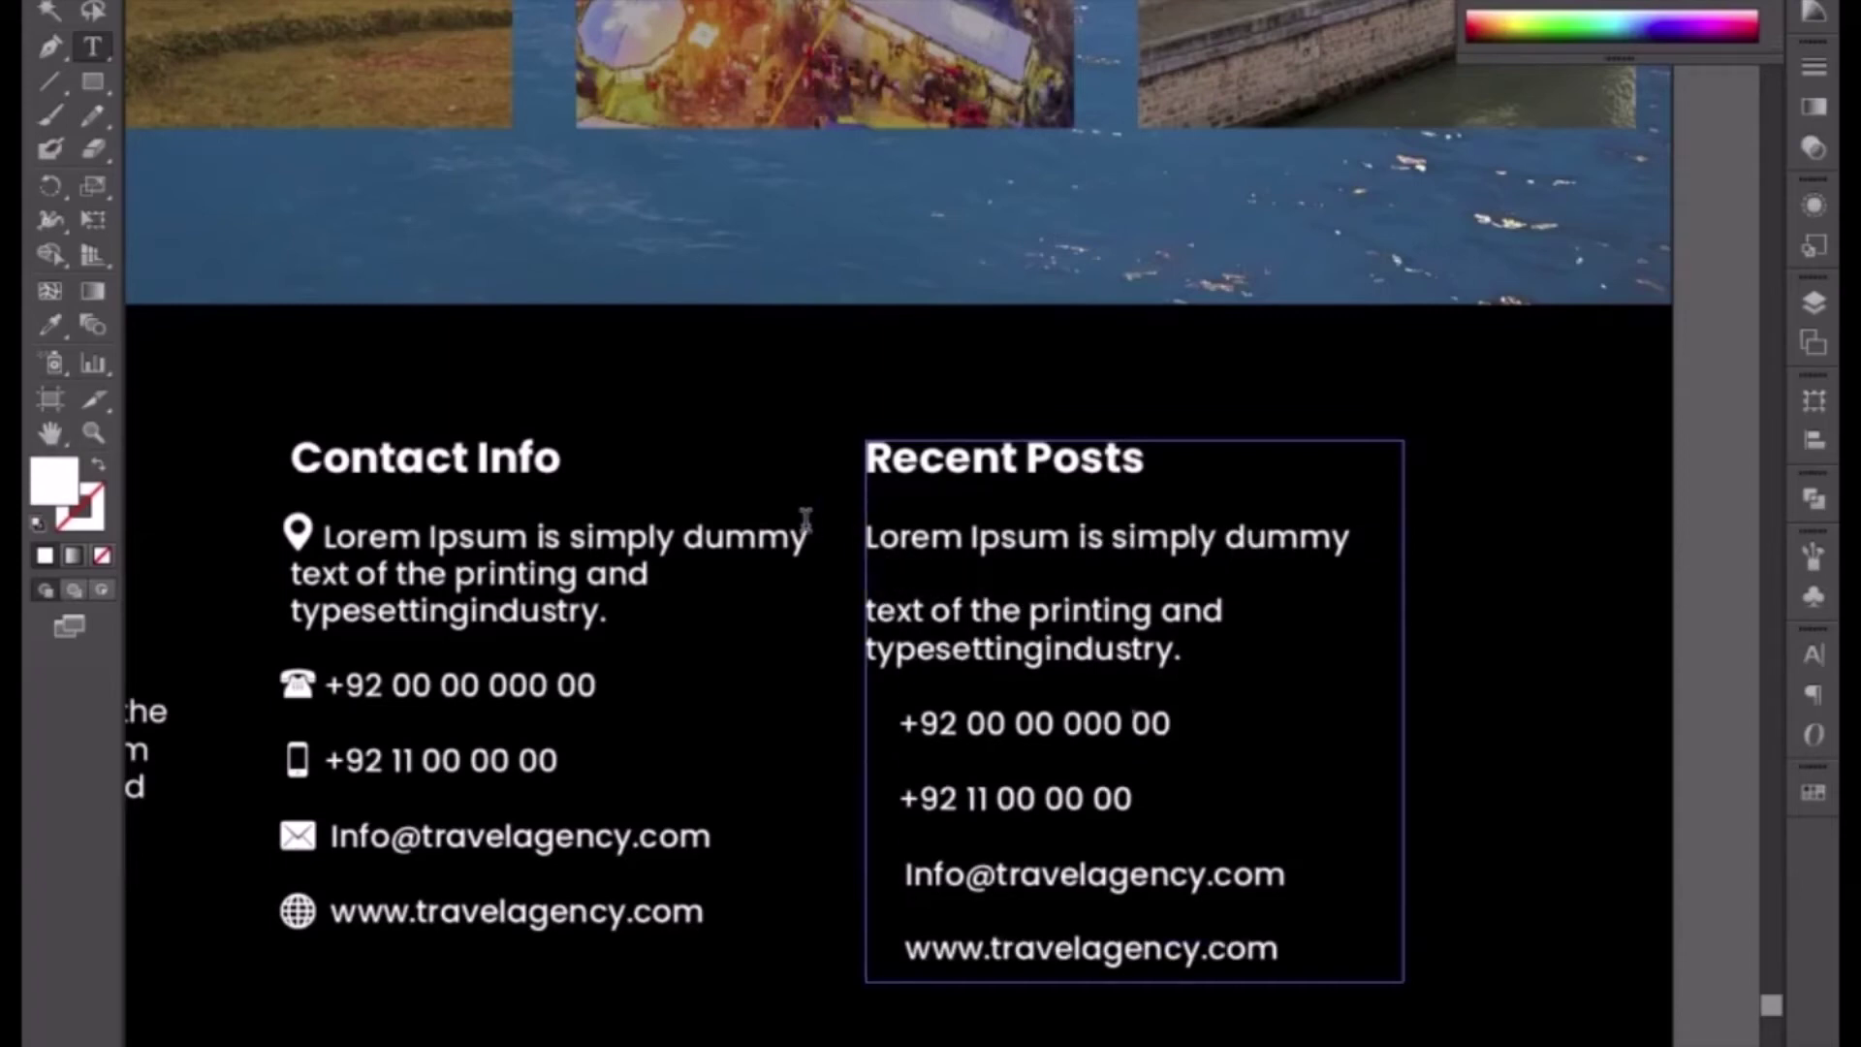
pyautogui.press('Return')
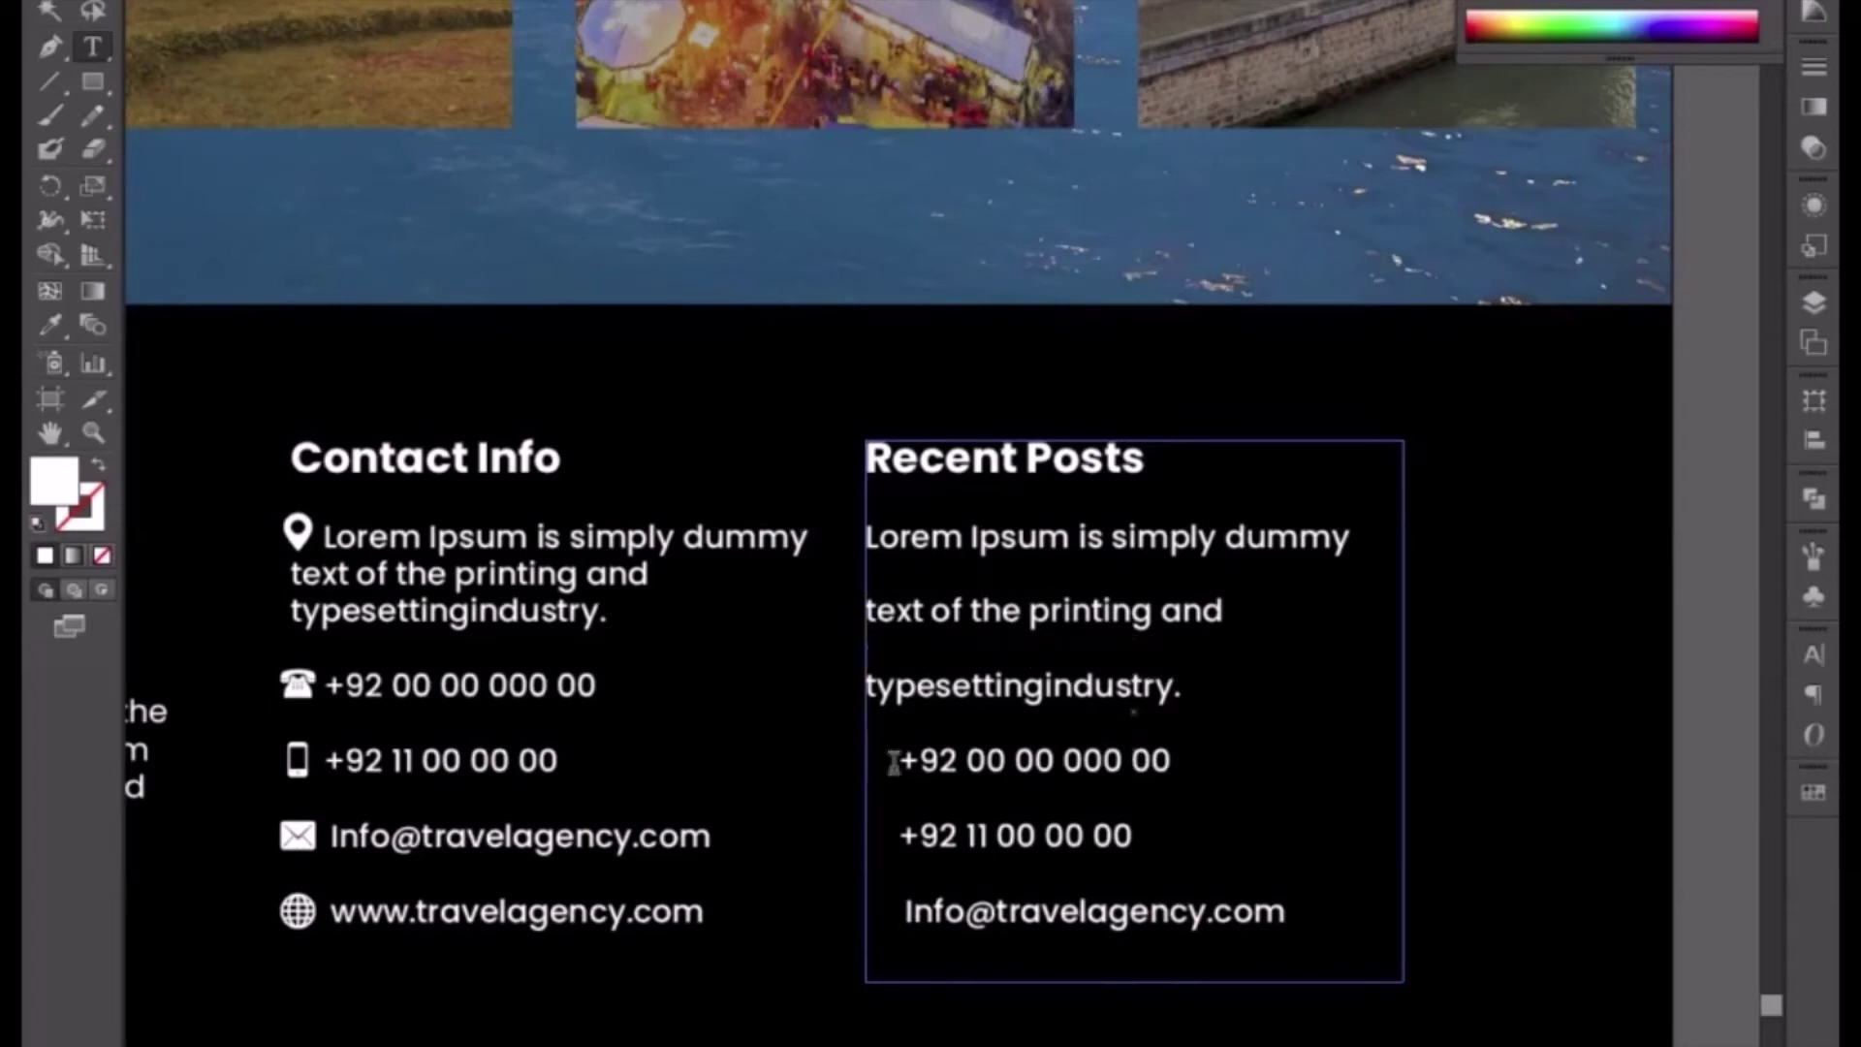
# - Delete the phone, email and website lines from the Recent Posts block
pyautogui.moveTo(889, 760); pyautogui.dragTo(1427, 974)
pyautogui.write('www.travelagency.com')
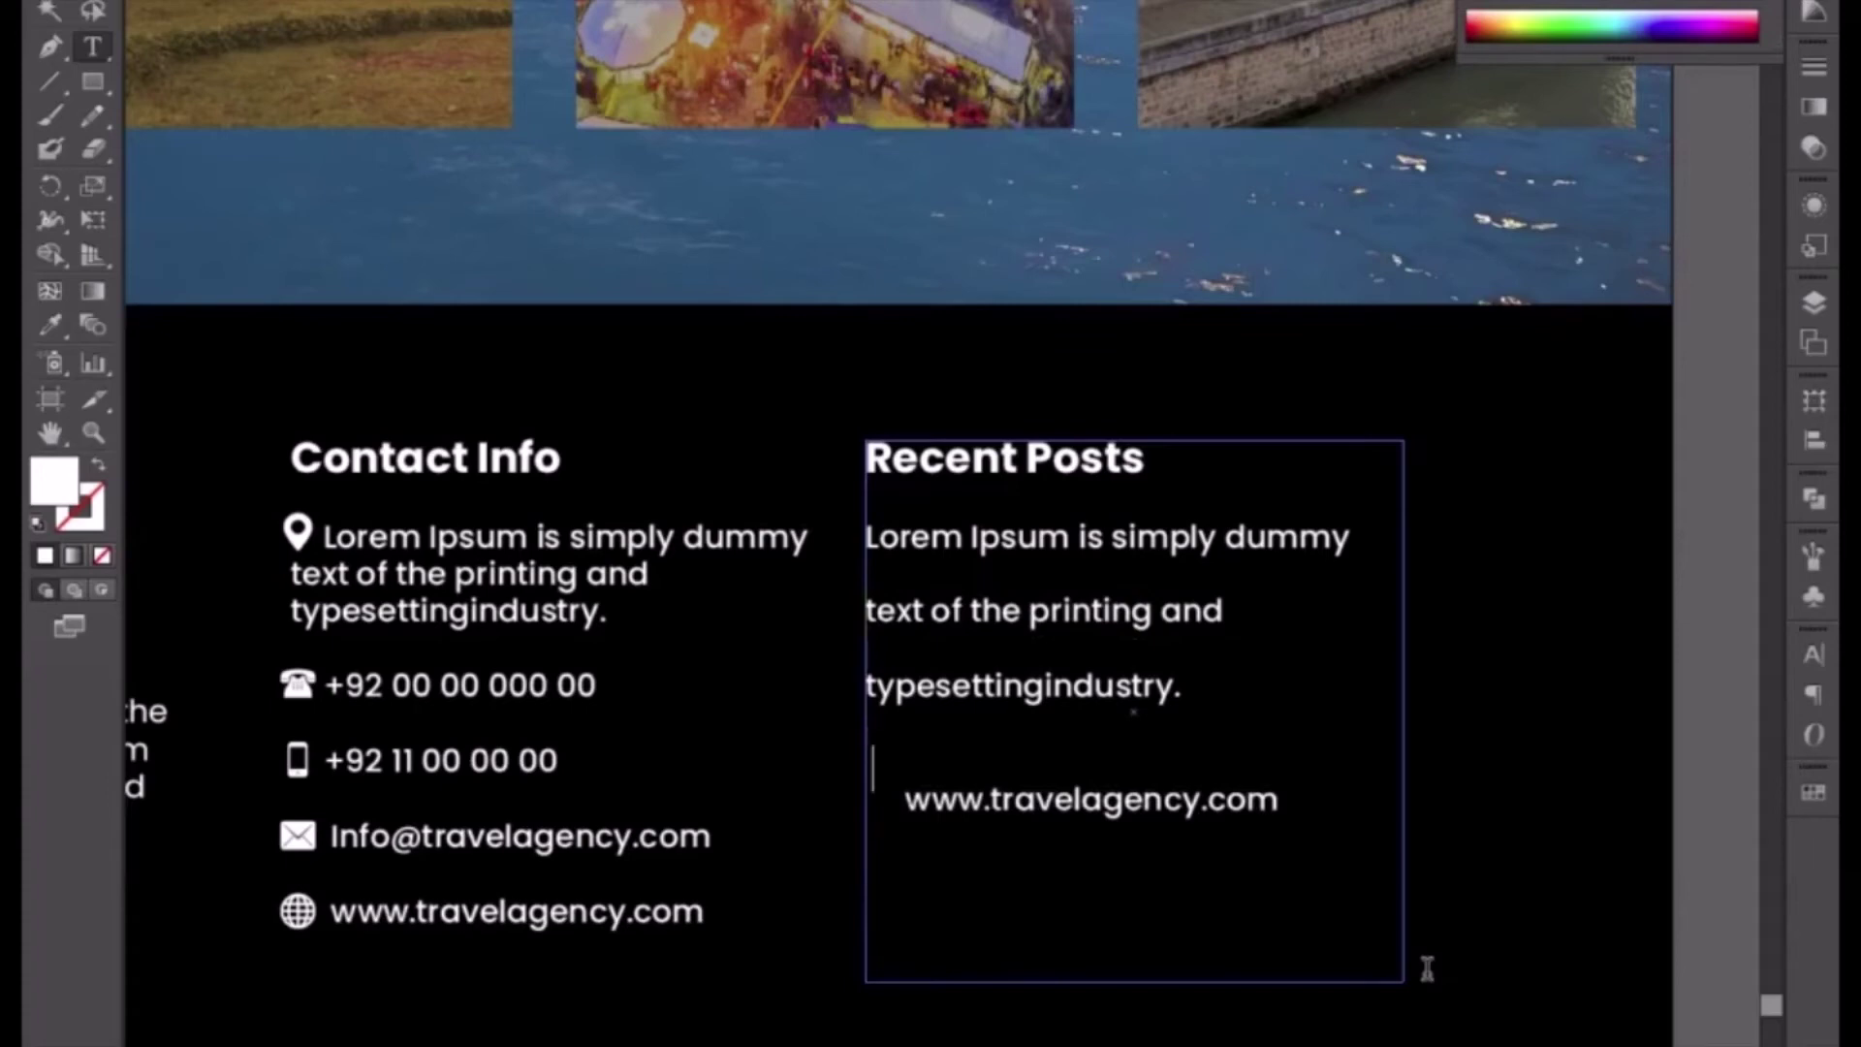
pyautogui.moveTo(1277, 796); pyautogui.dragTo(869, 716)
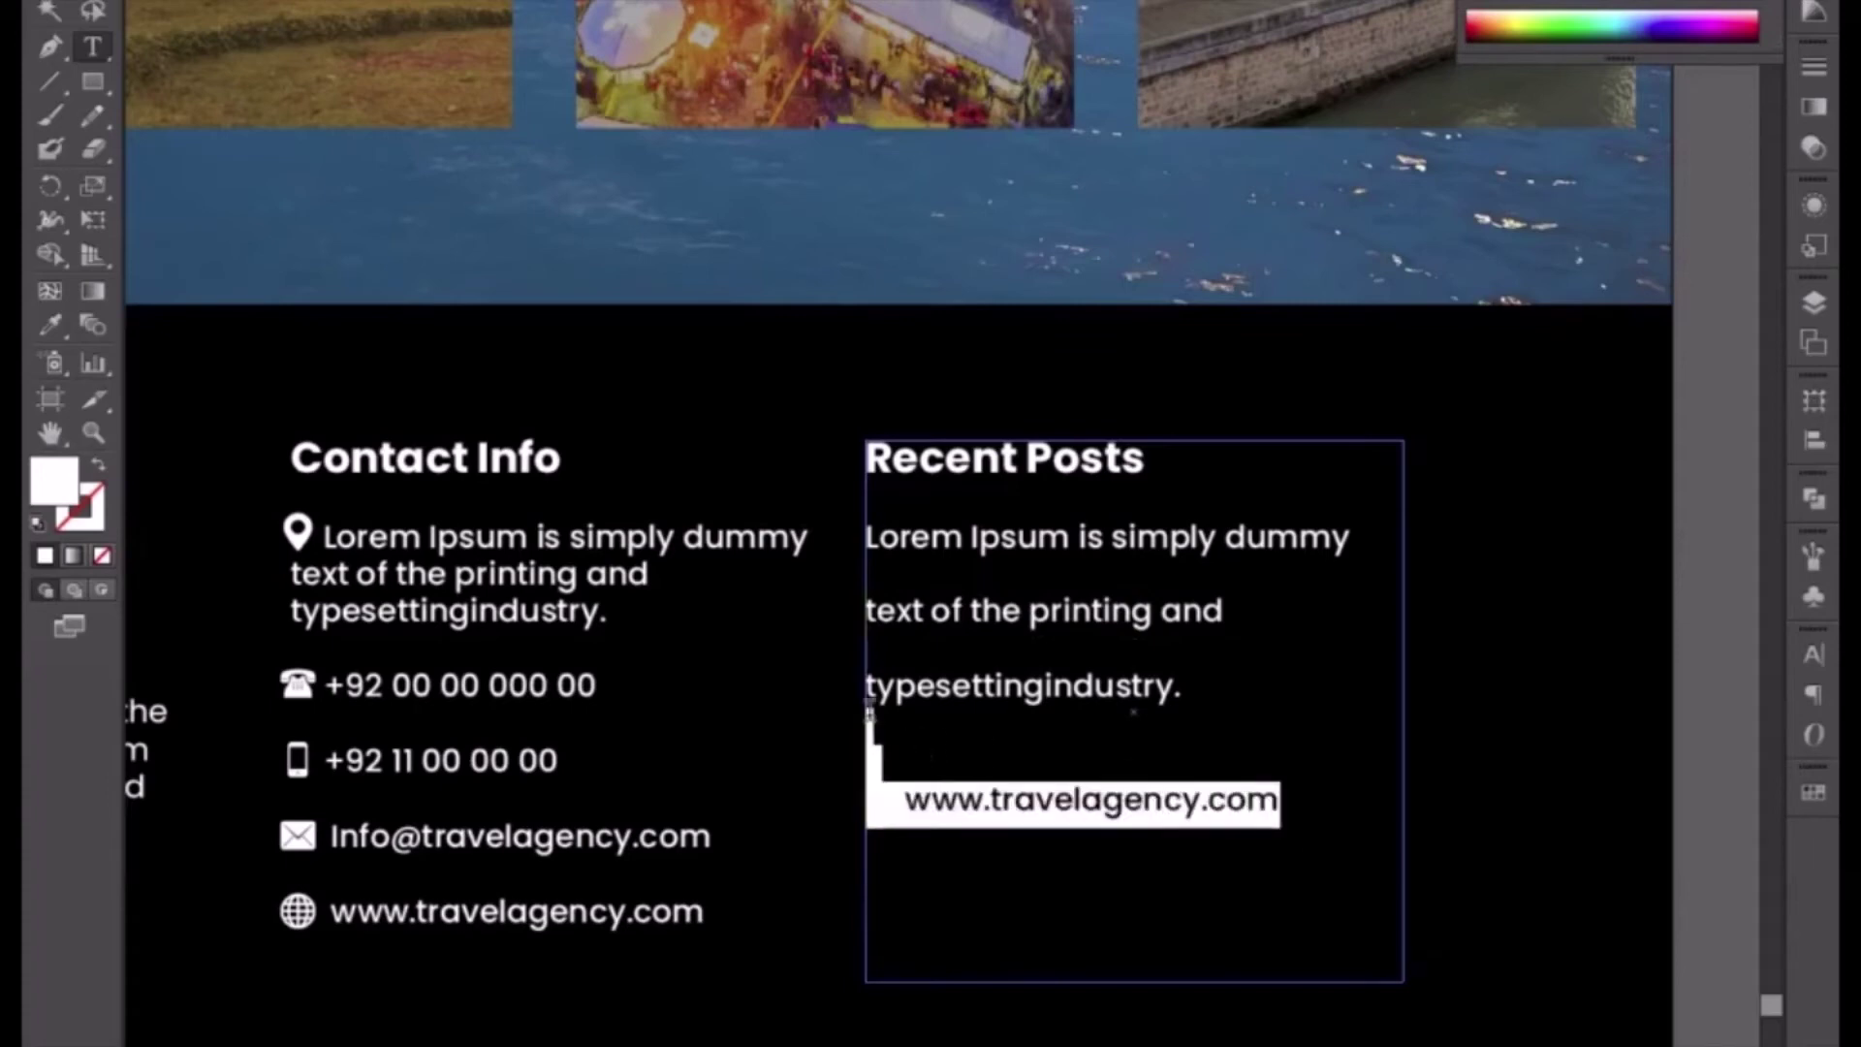
pyautogui.press('BackSpace')
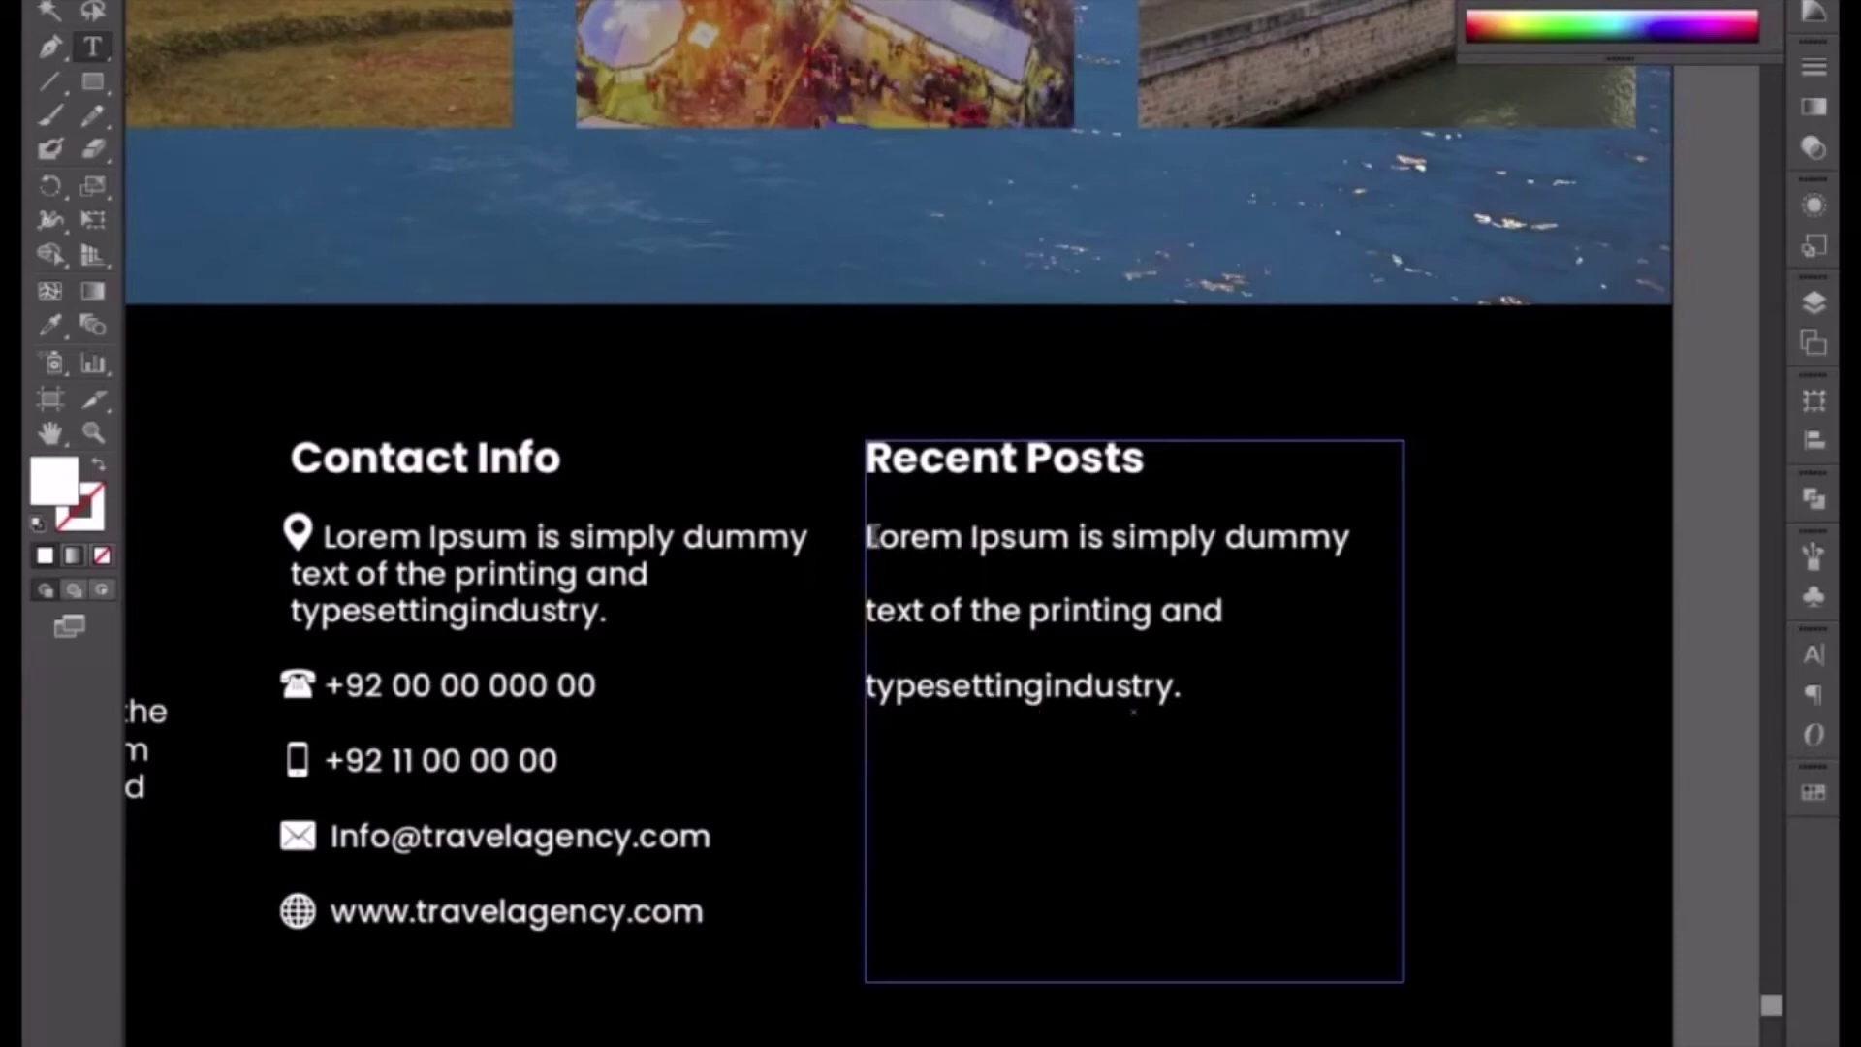
# - Copy "Lorem Ipsum" from the first post line and add two more lines reading "Lorem Ipsum" and "Lorem Ipsum is"
pyautogui.moveTo(869, 532); pyautogui.dragTo(1063, 536)
pyautogui.hotkey('ctrl', 'c')
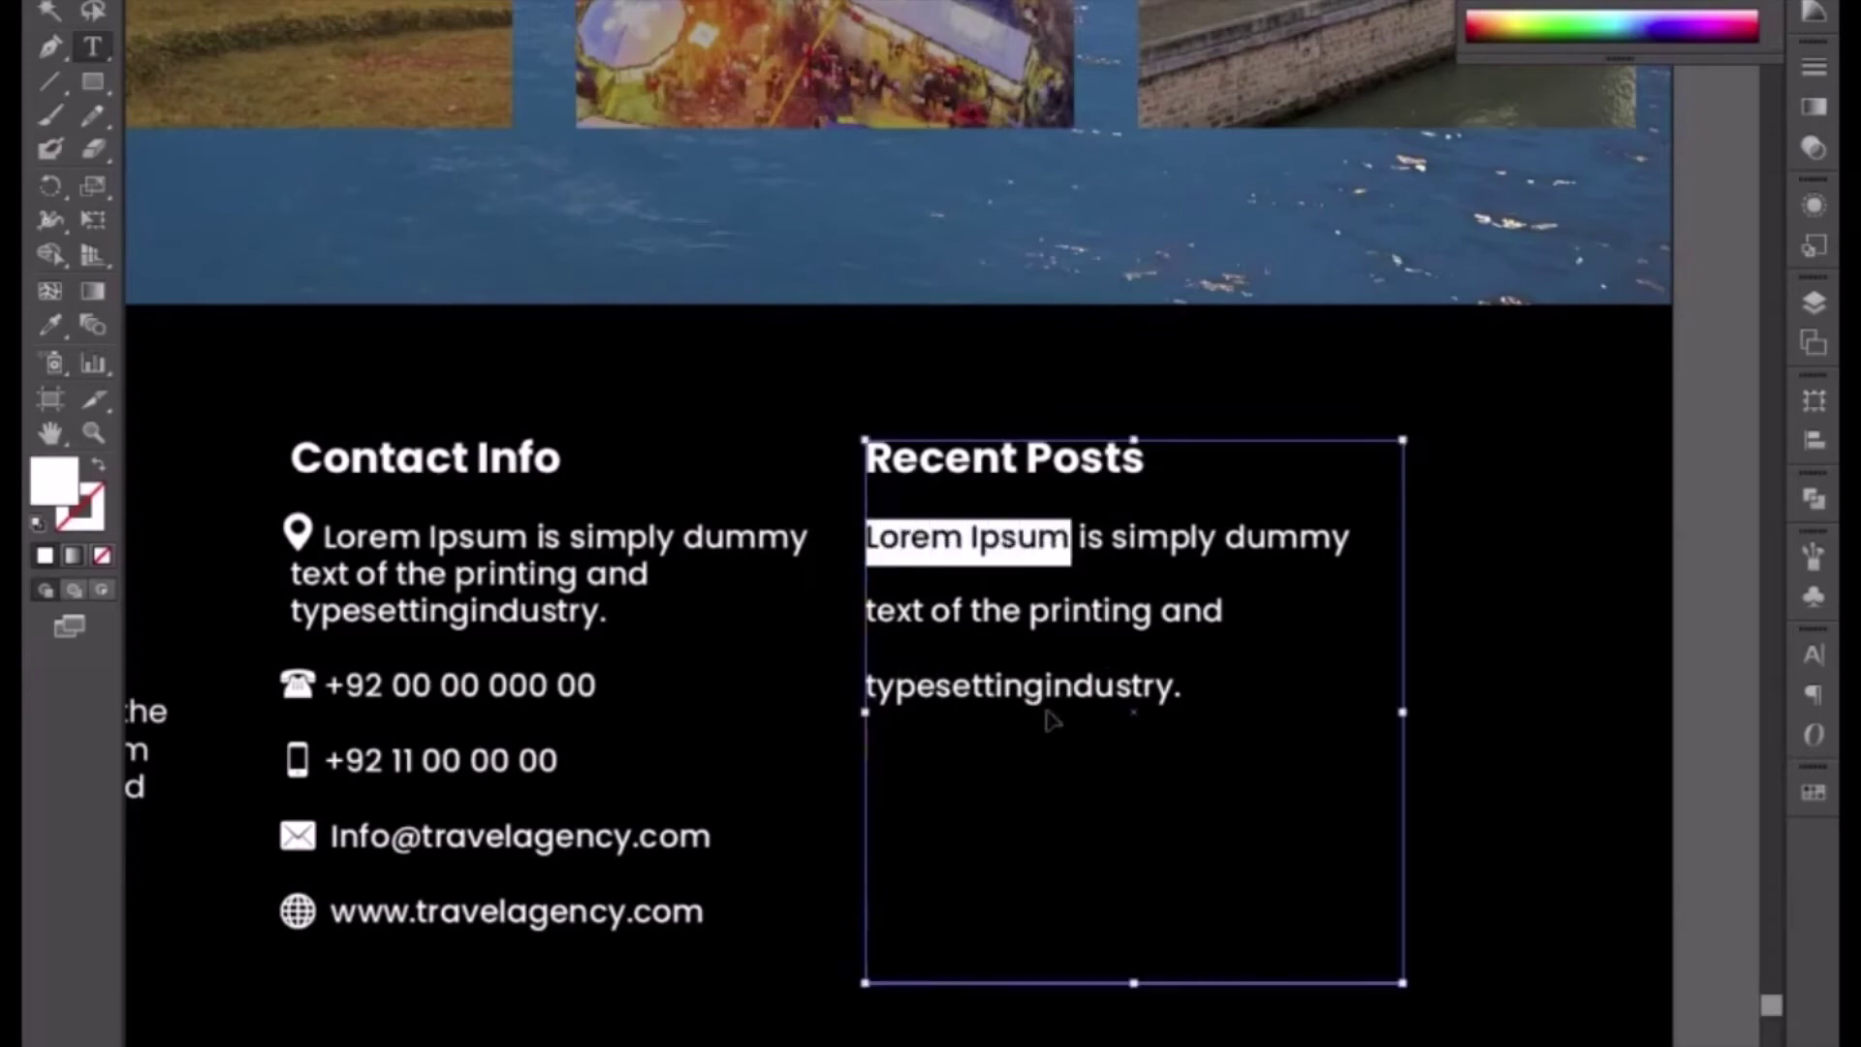
pyautogui.click(946, 744)
pyautogui.press('Return')
pyautogui.hotkey('ctrl', 'v')
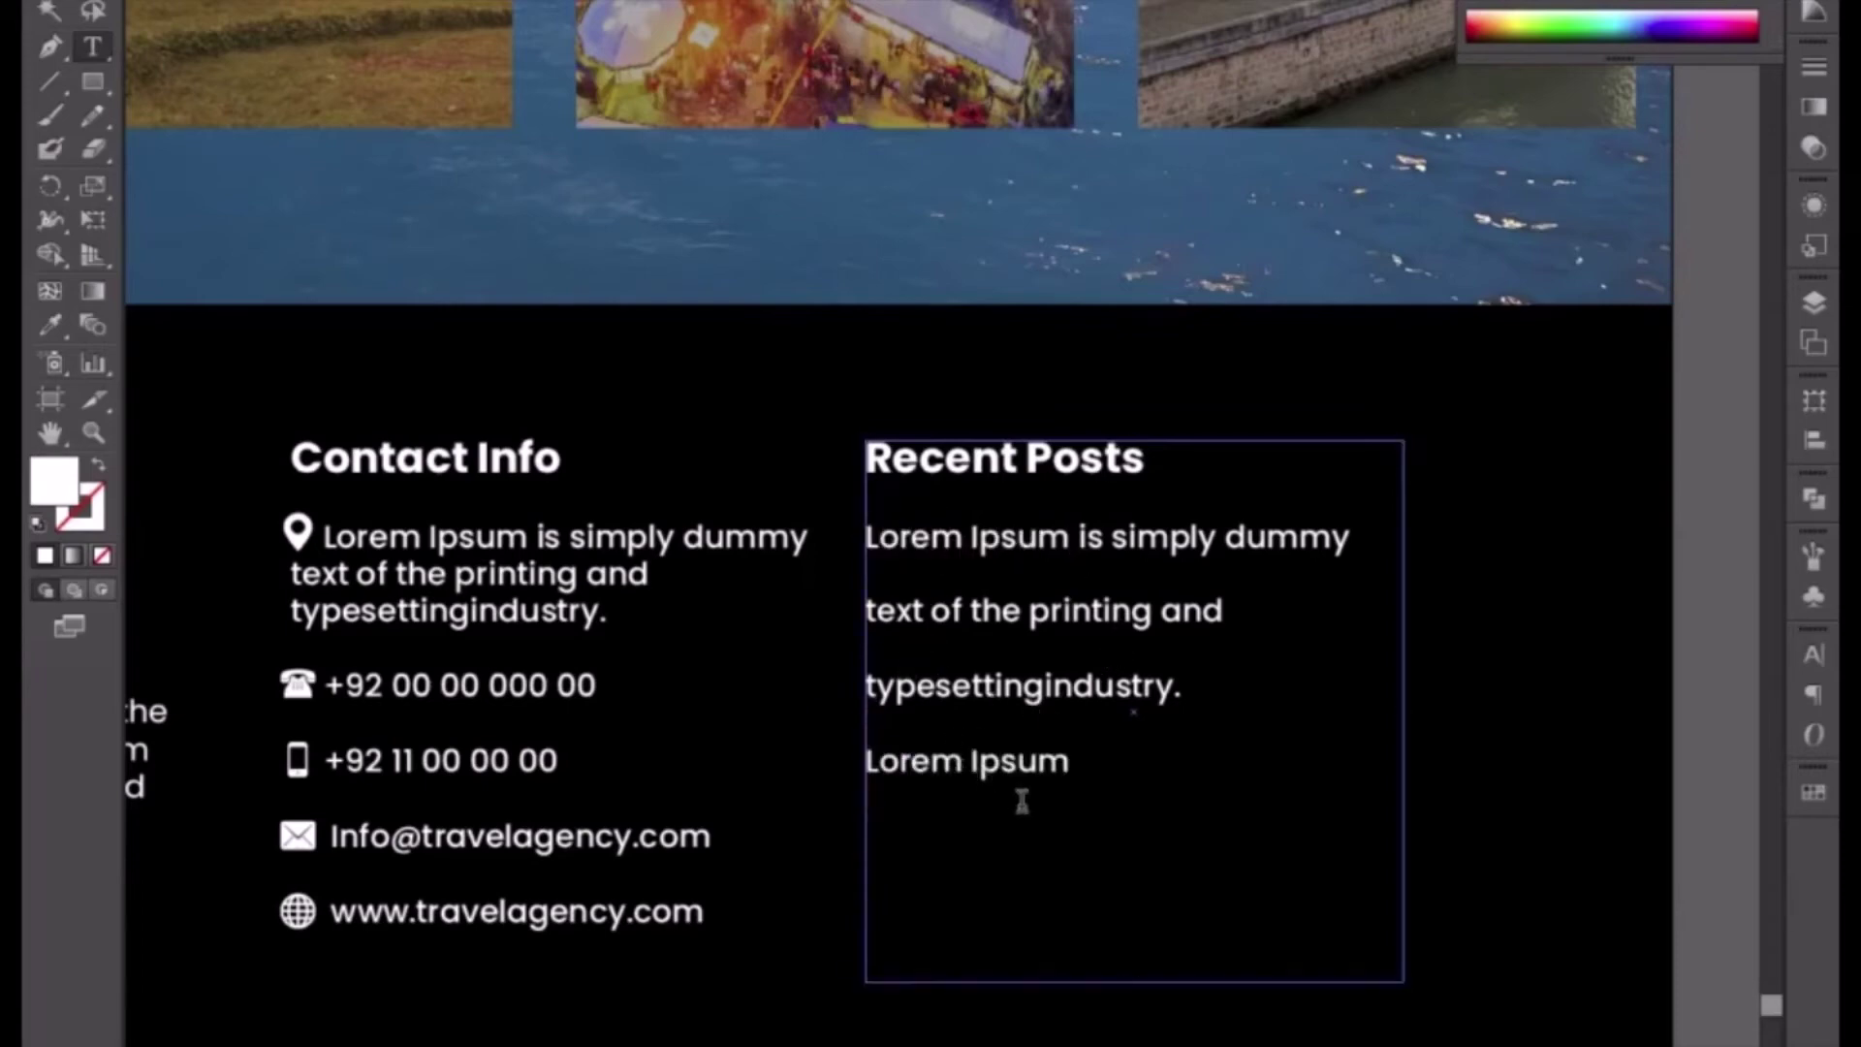
pyautogui.press('BackSpace')
pyautogui.write('m')
pyautogui.press('Return')
pyautogui.hotkey('ctrl', 'v')
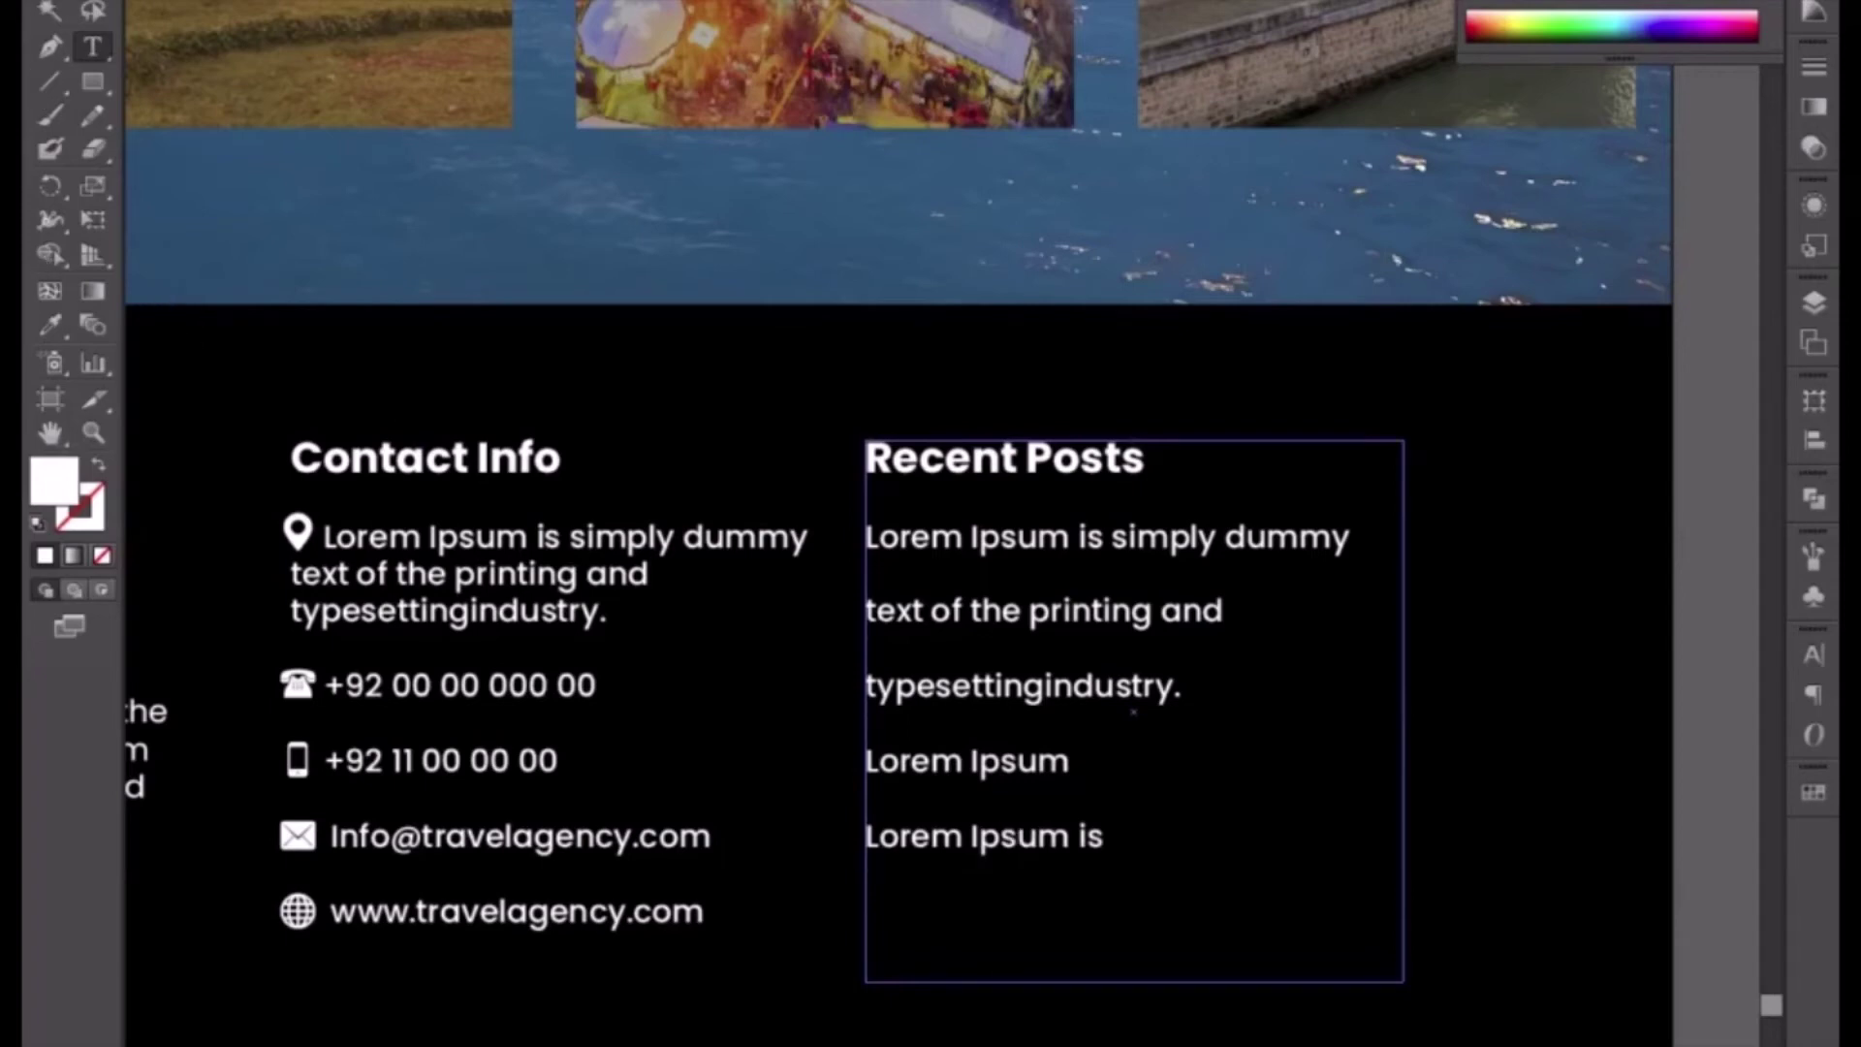
# - Shrink the Recent Posts text frame in width and height to fit closely around its five post lines
pyautogui.press('Escape')
pyautogui.moveTo(1401, 712); pyautogui.dragTo(1357, 711)
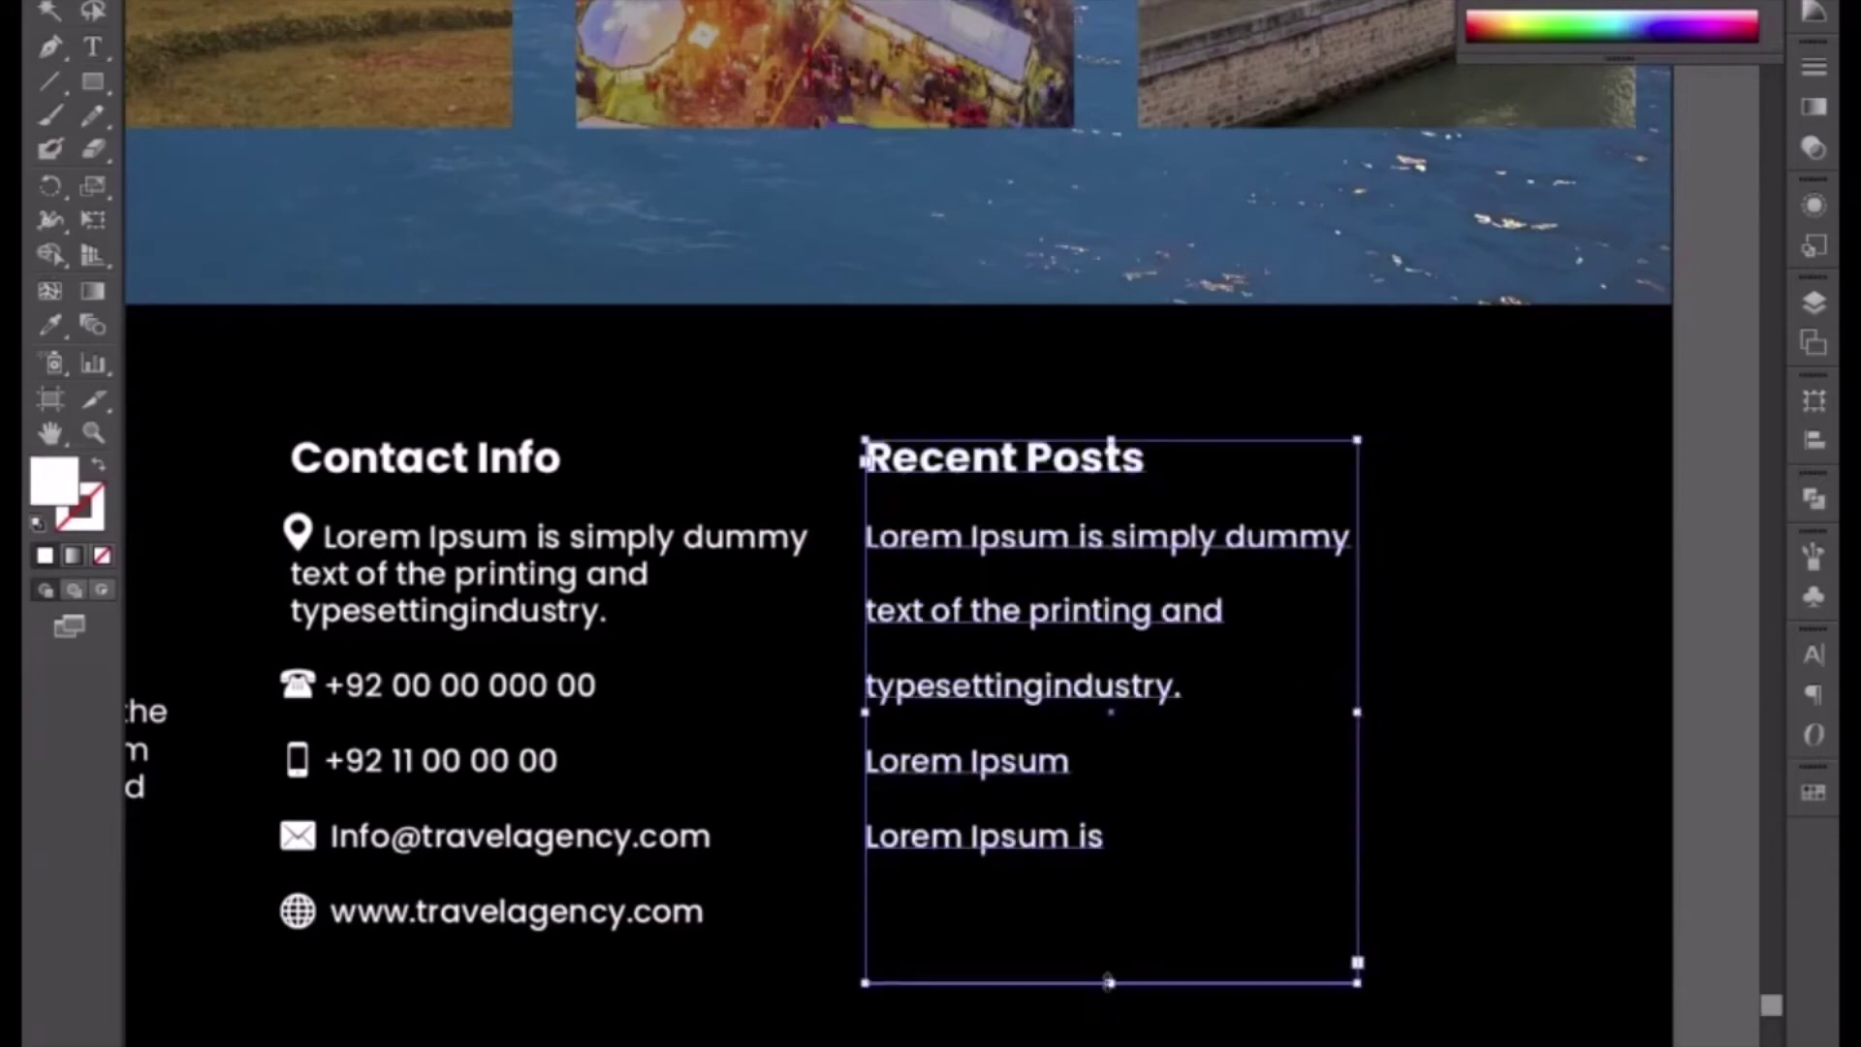
pyautogui.moveTo(1109, 982); pyautogui.dragTo(1110, 890)
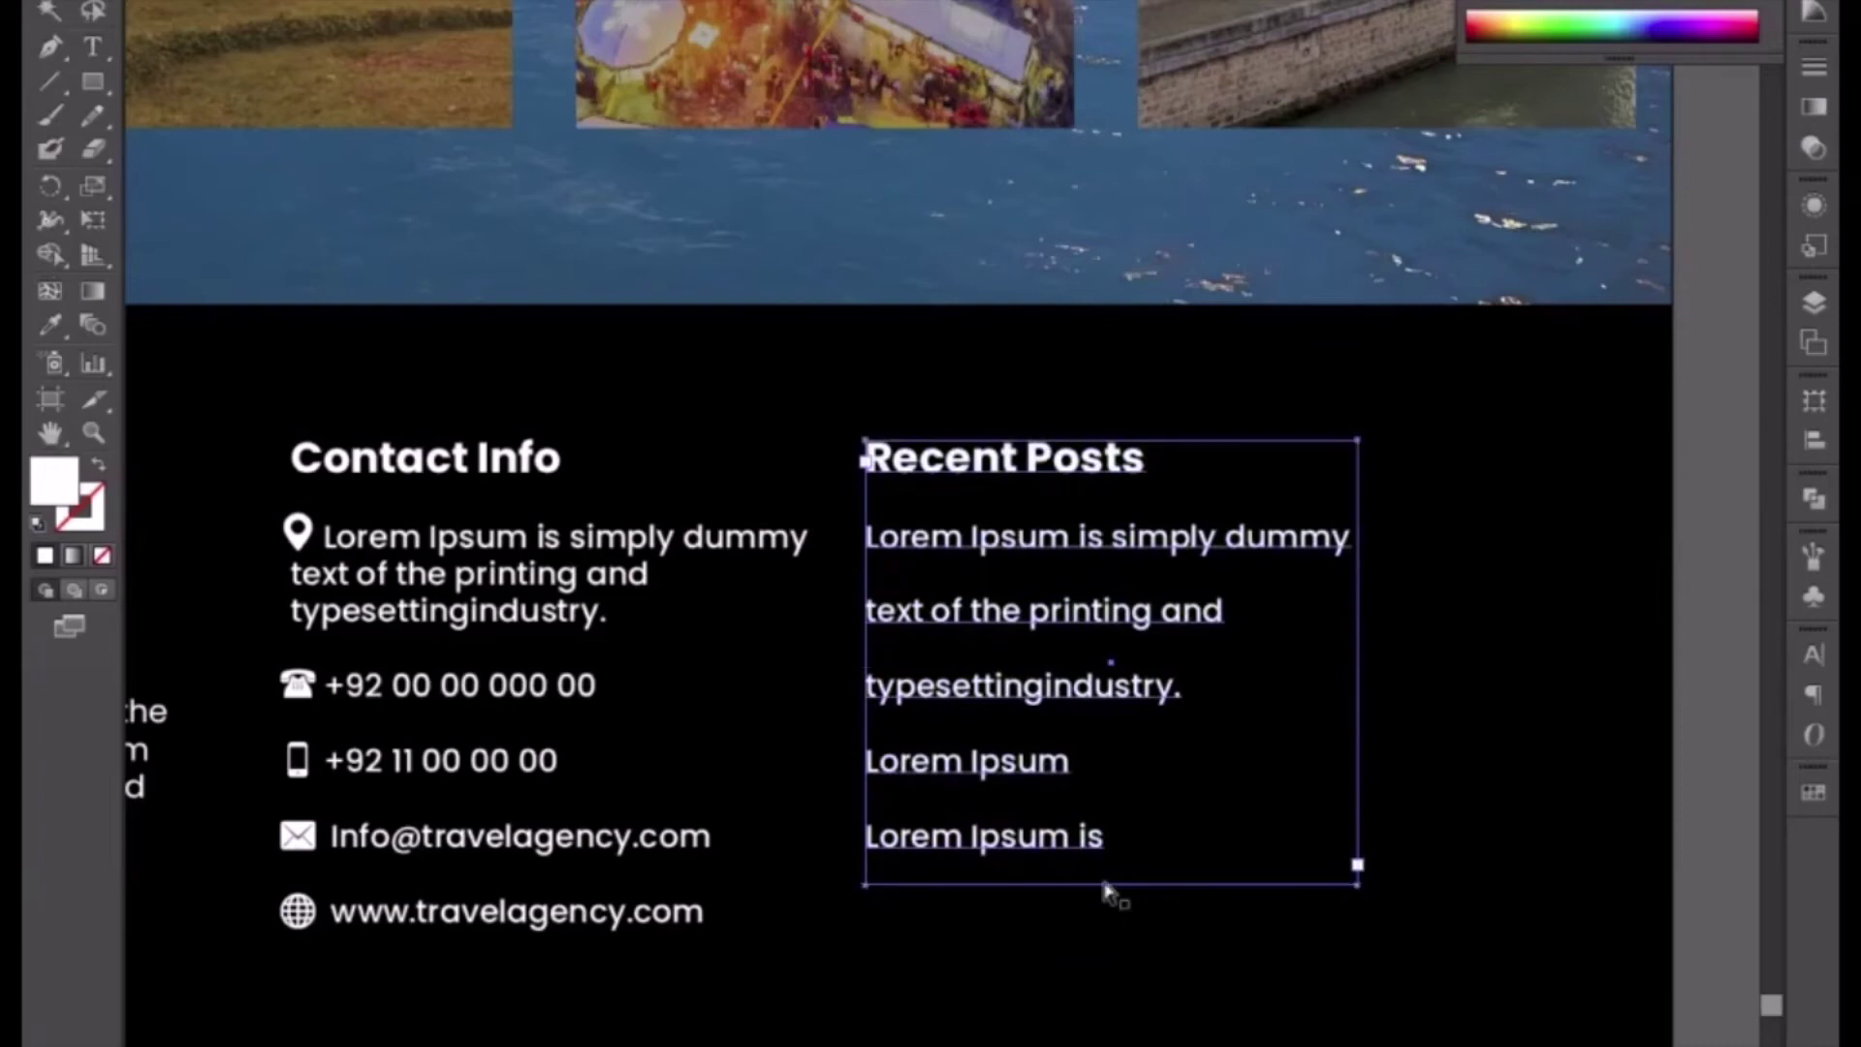
# - Select the Contact Info block with its icons together with the Recent Posts block and nudge them slightly left
pyautogui.hotkey('ctrl', '-')
pyautogui.hotkey('ctrl', '-')
pyautogui.moveTo(547, 911); pyautogui.dragTo(709, 959)
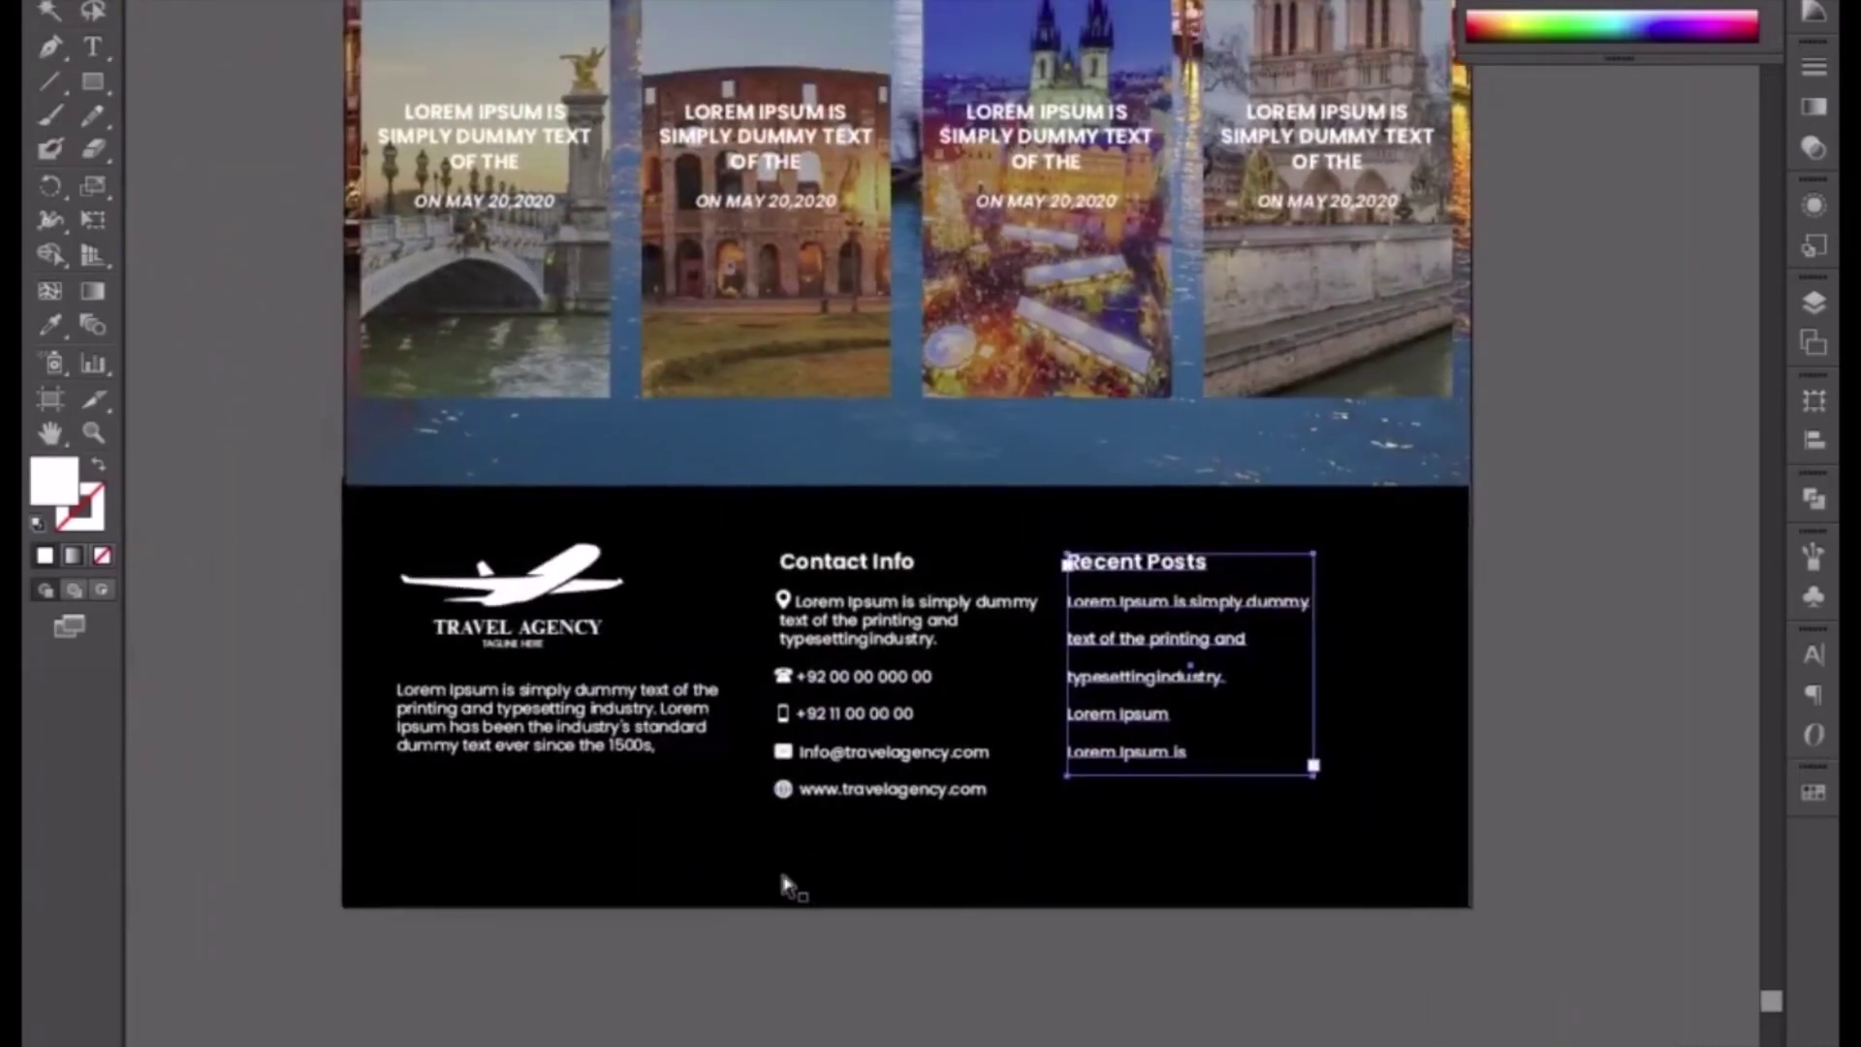
pyautogui.hotkey('ctrl', '+')
pyautogui.keyDown('shift'); pyautogui.click(757, 718); pyautogui.keyUp('shift')
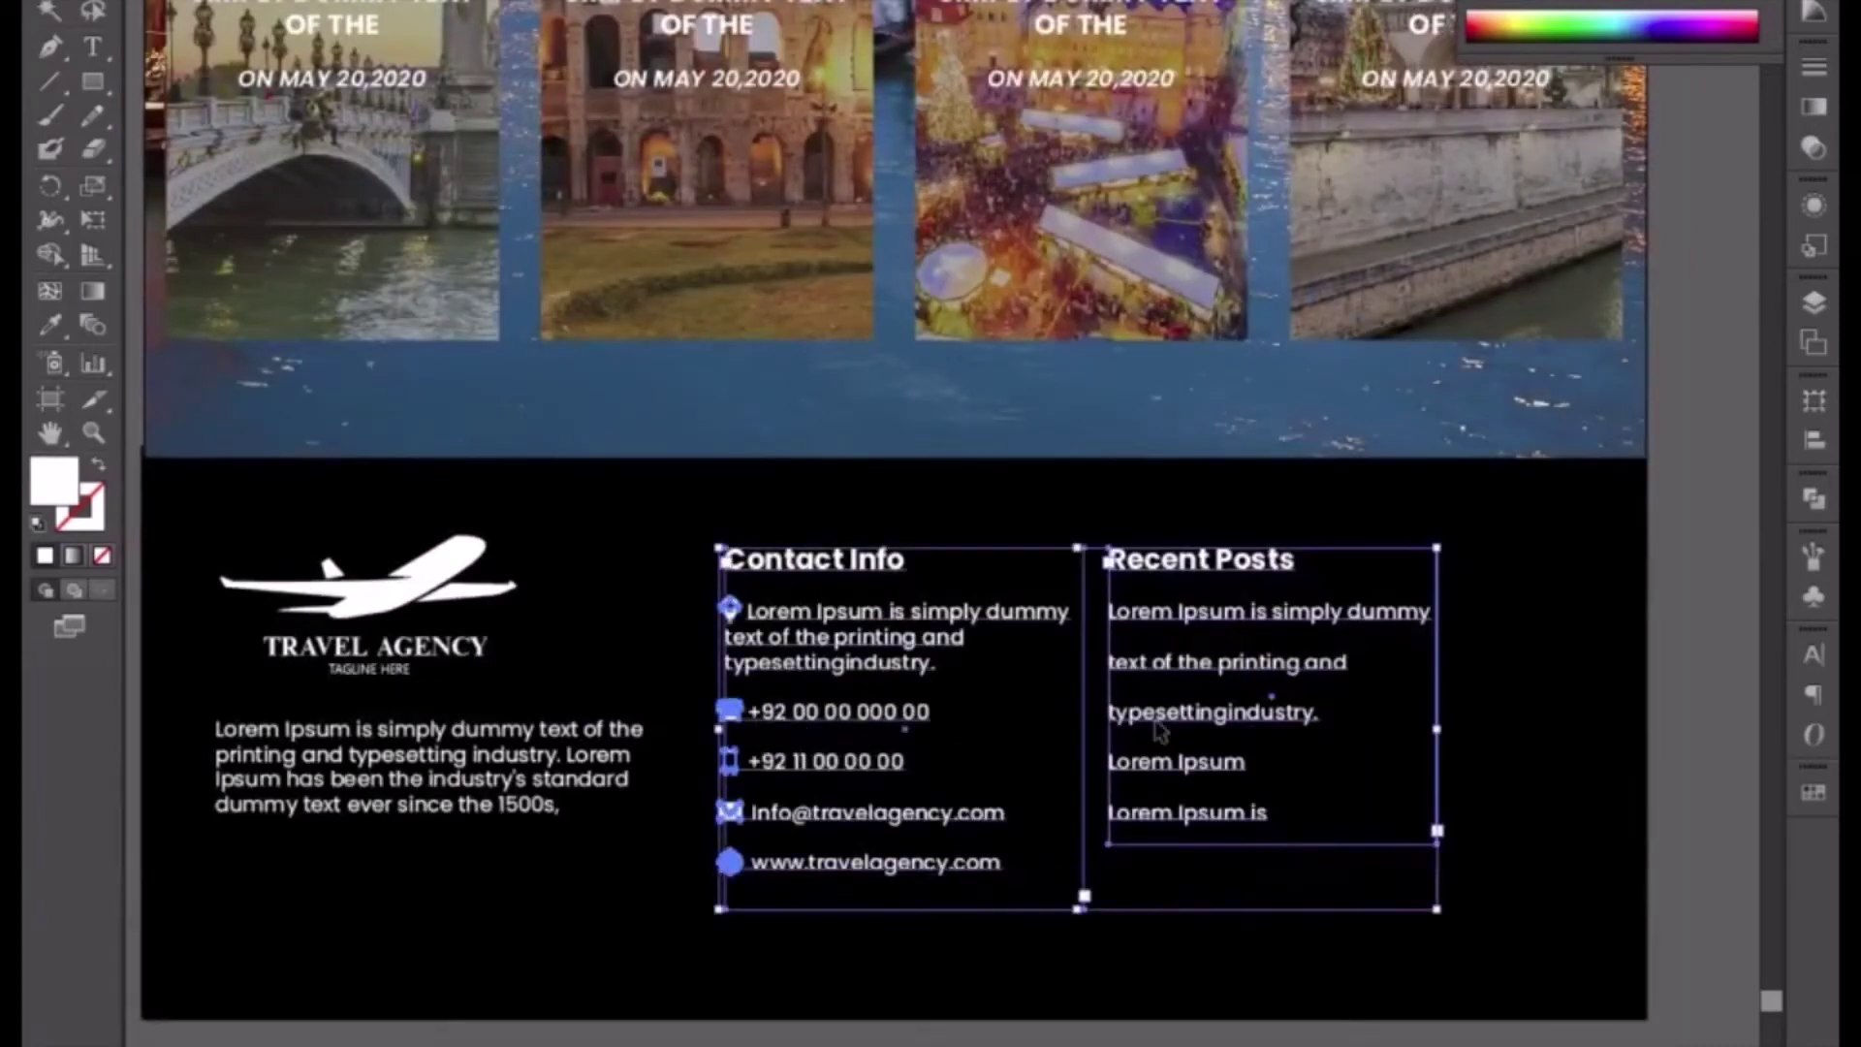
pyautogui.press('Left')
pyautogui.press('Left')
pyautogui.press('Left')
pyautogui.press('Left')
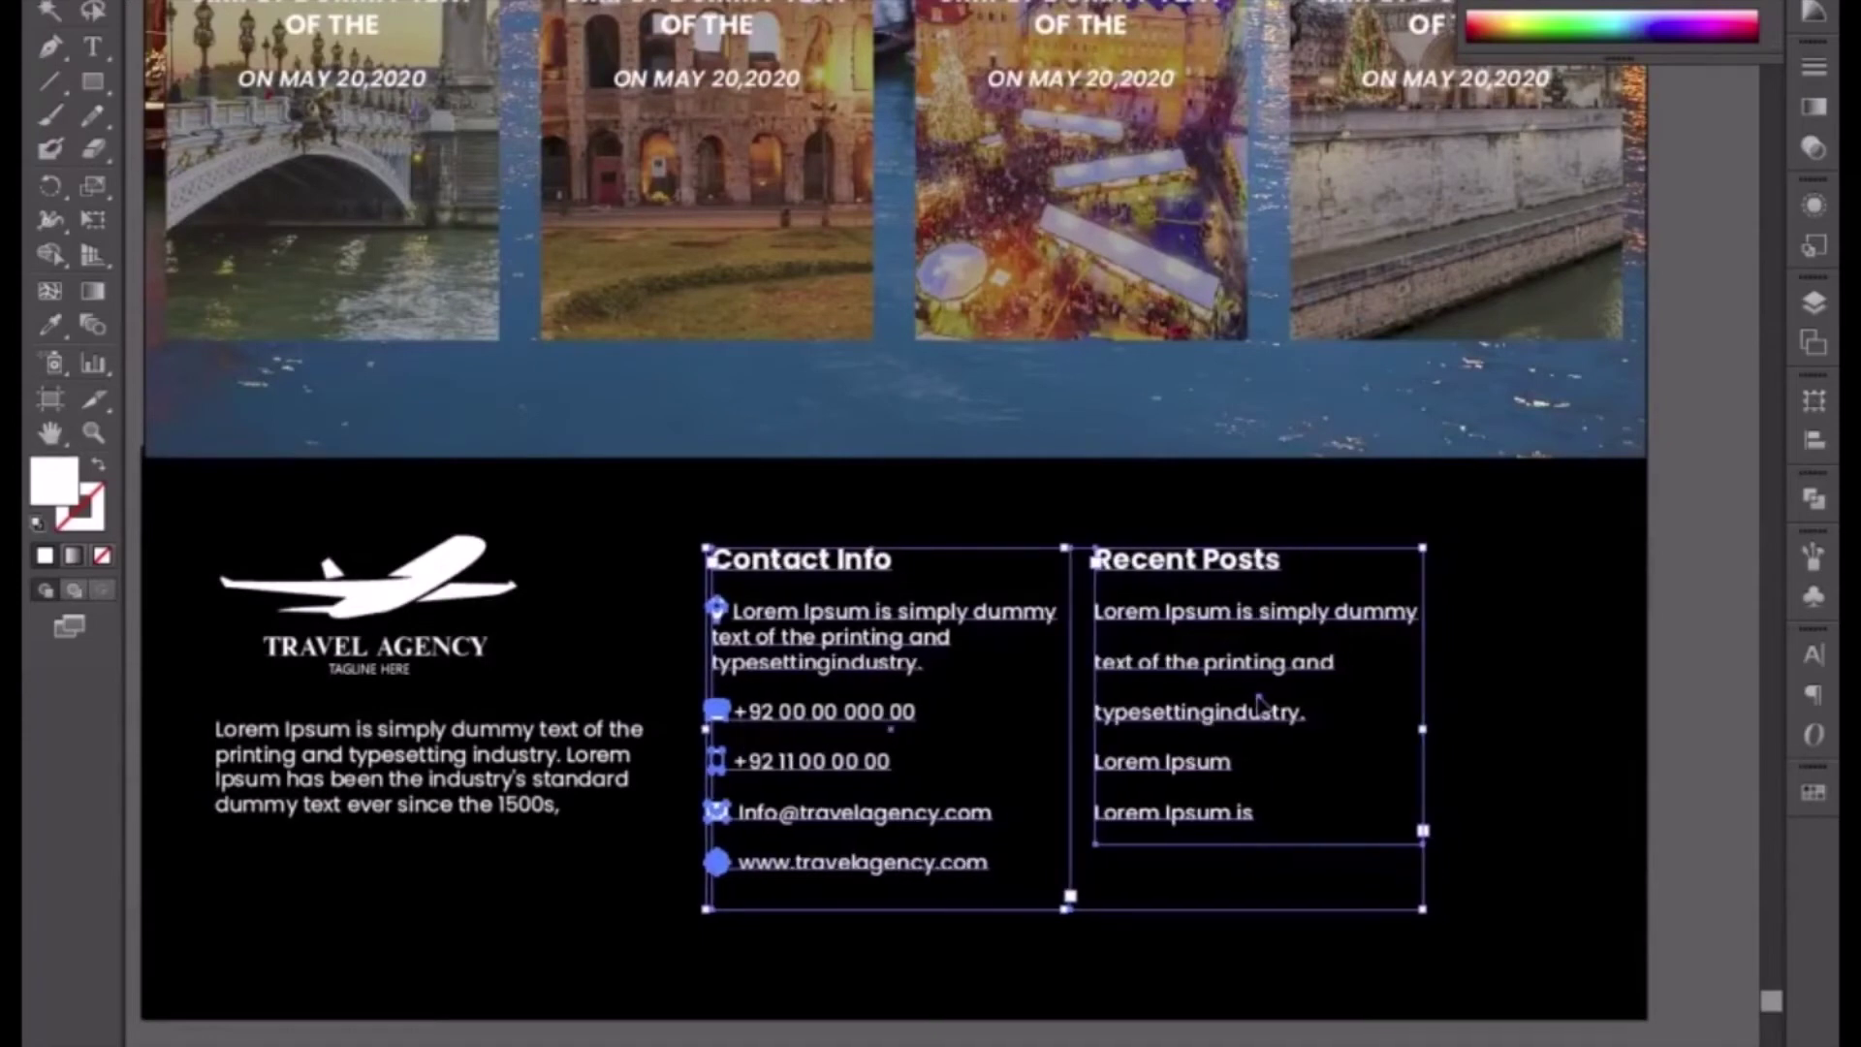
pyautogui.hscroll(10, 1084, 665)
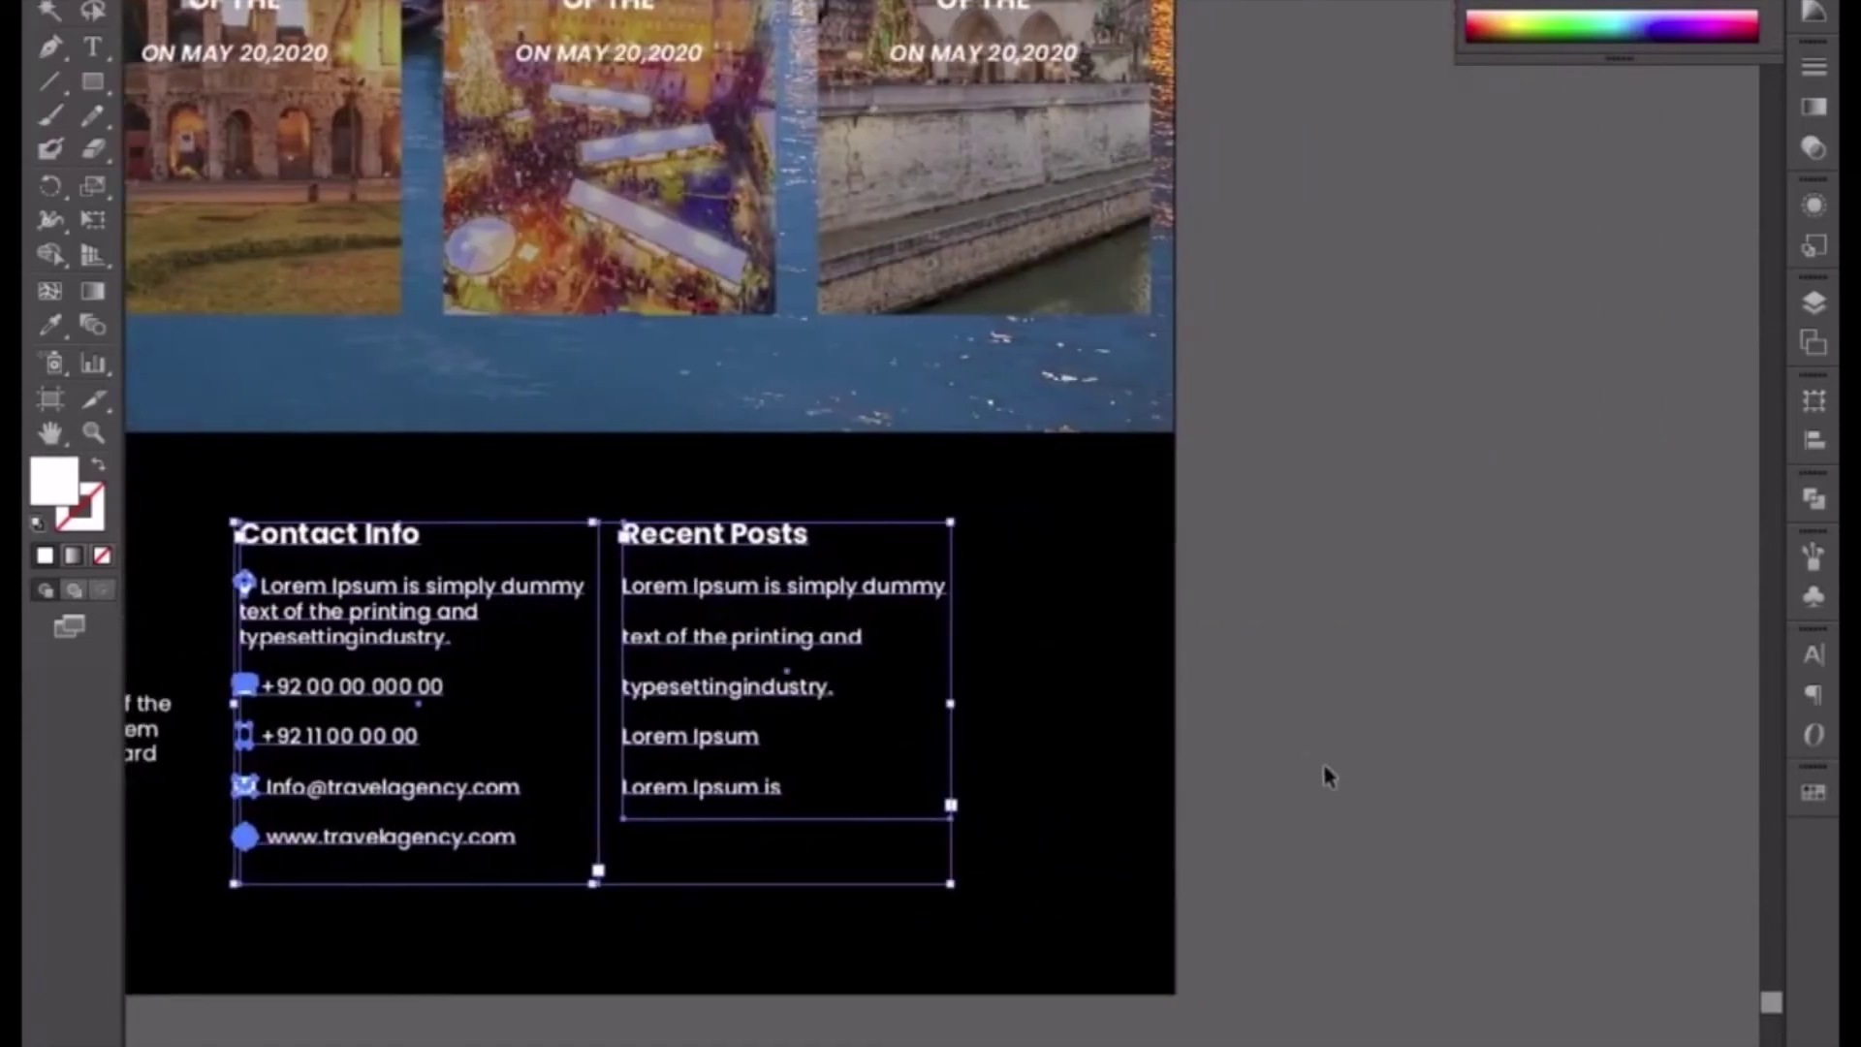
pyautogui.hscroll(-12, 1326, 777)
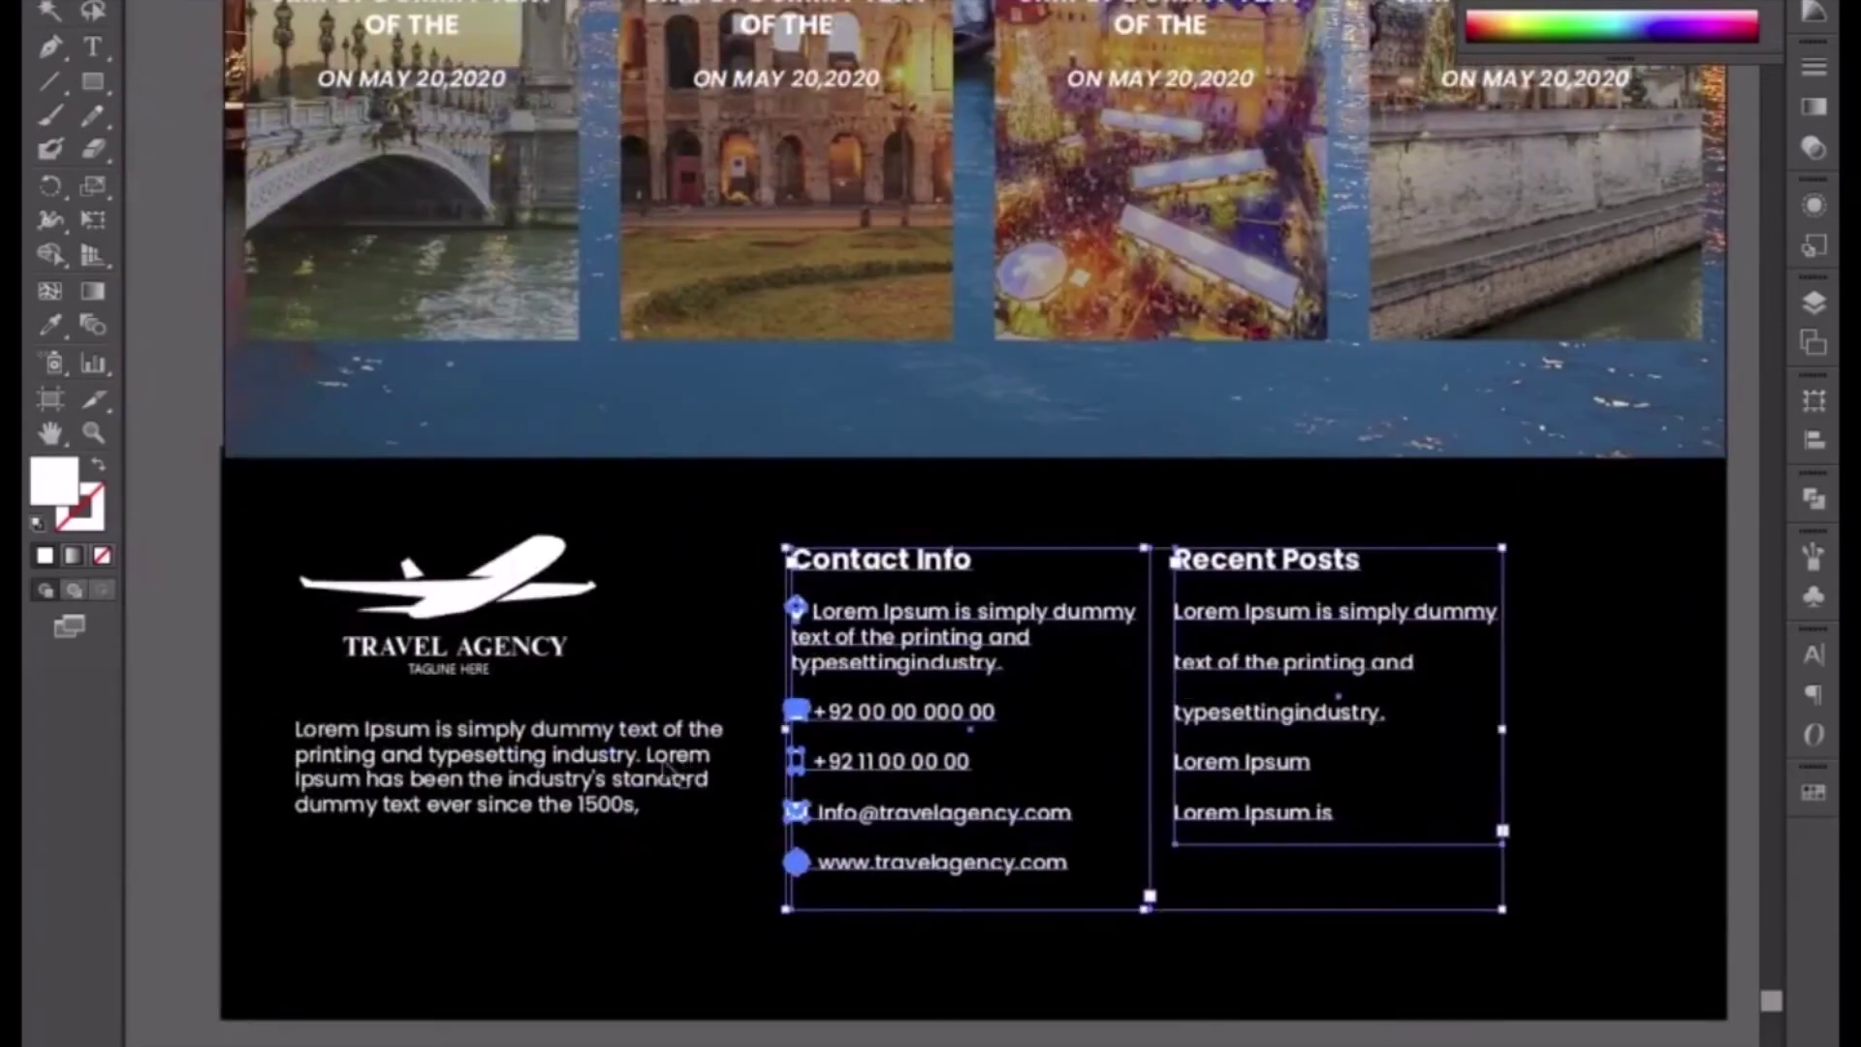
# - Narrow the agency description's text frame and break the line before "industry" so the word is not hyphenated
pyautogui.click(606, 775)
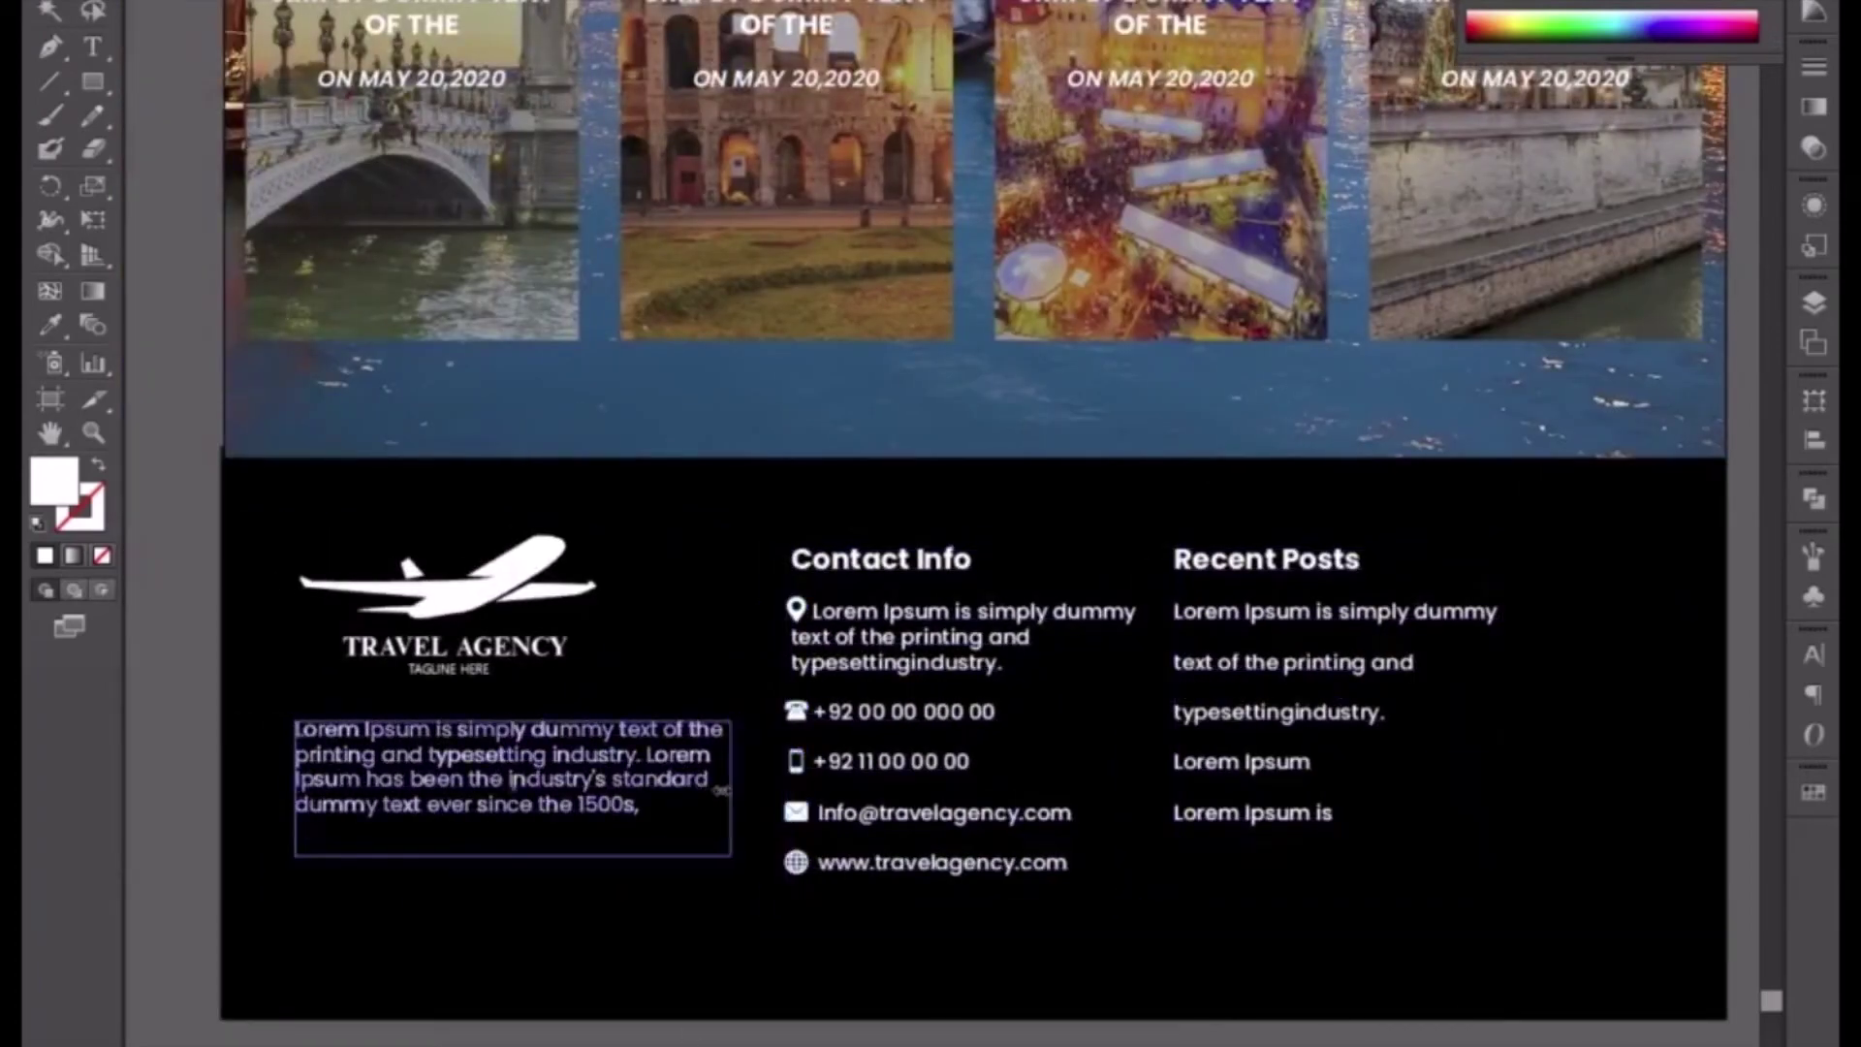
pyautogui.moveTo(727, 785); pyautogui.dragTo(676, 783)
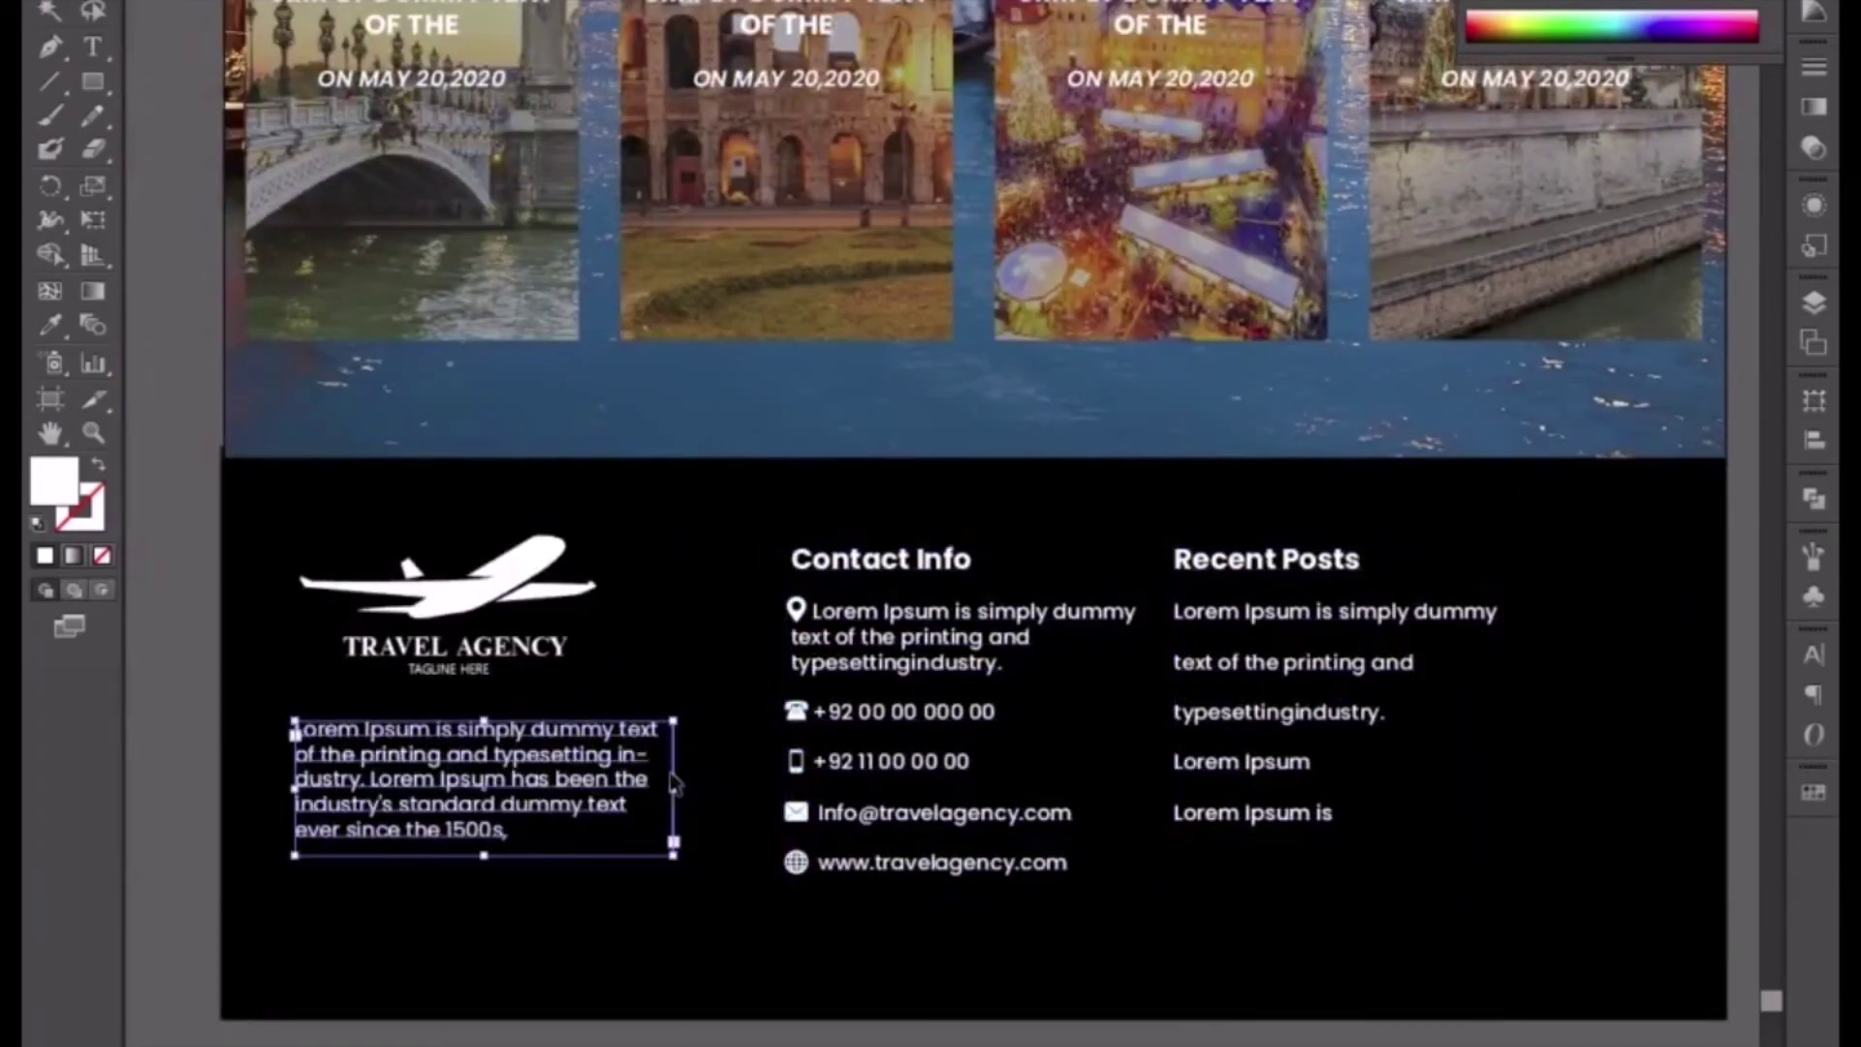
pyautogui.doubleClick(619, 756)
pyautogui.press('BackSpace')
pyautogui.press('Return')
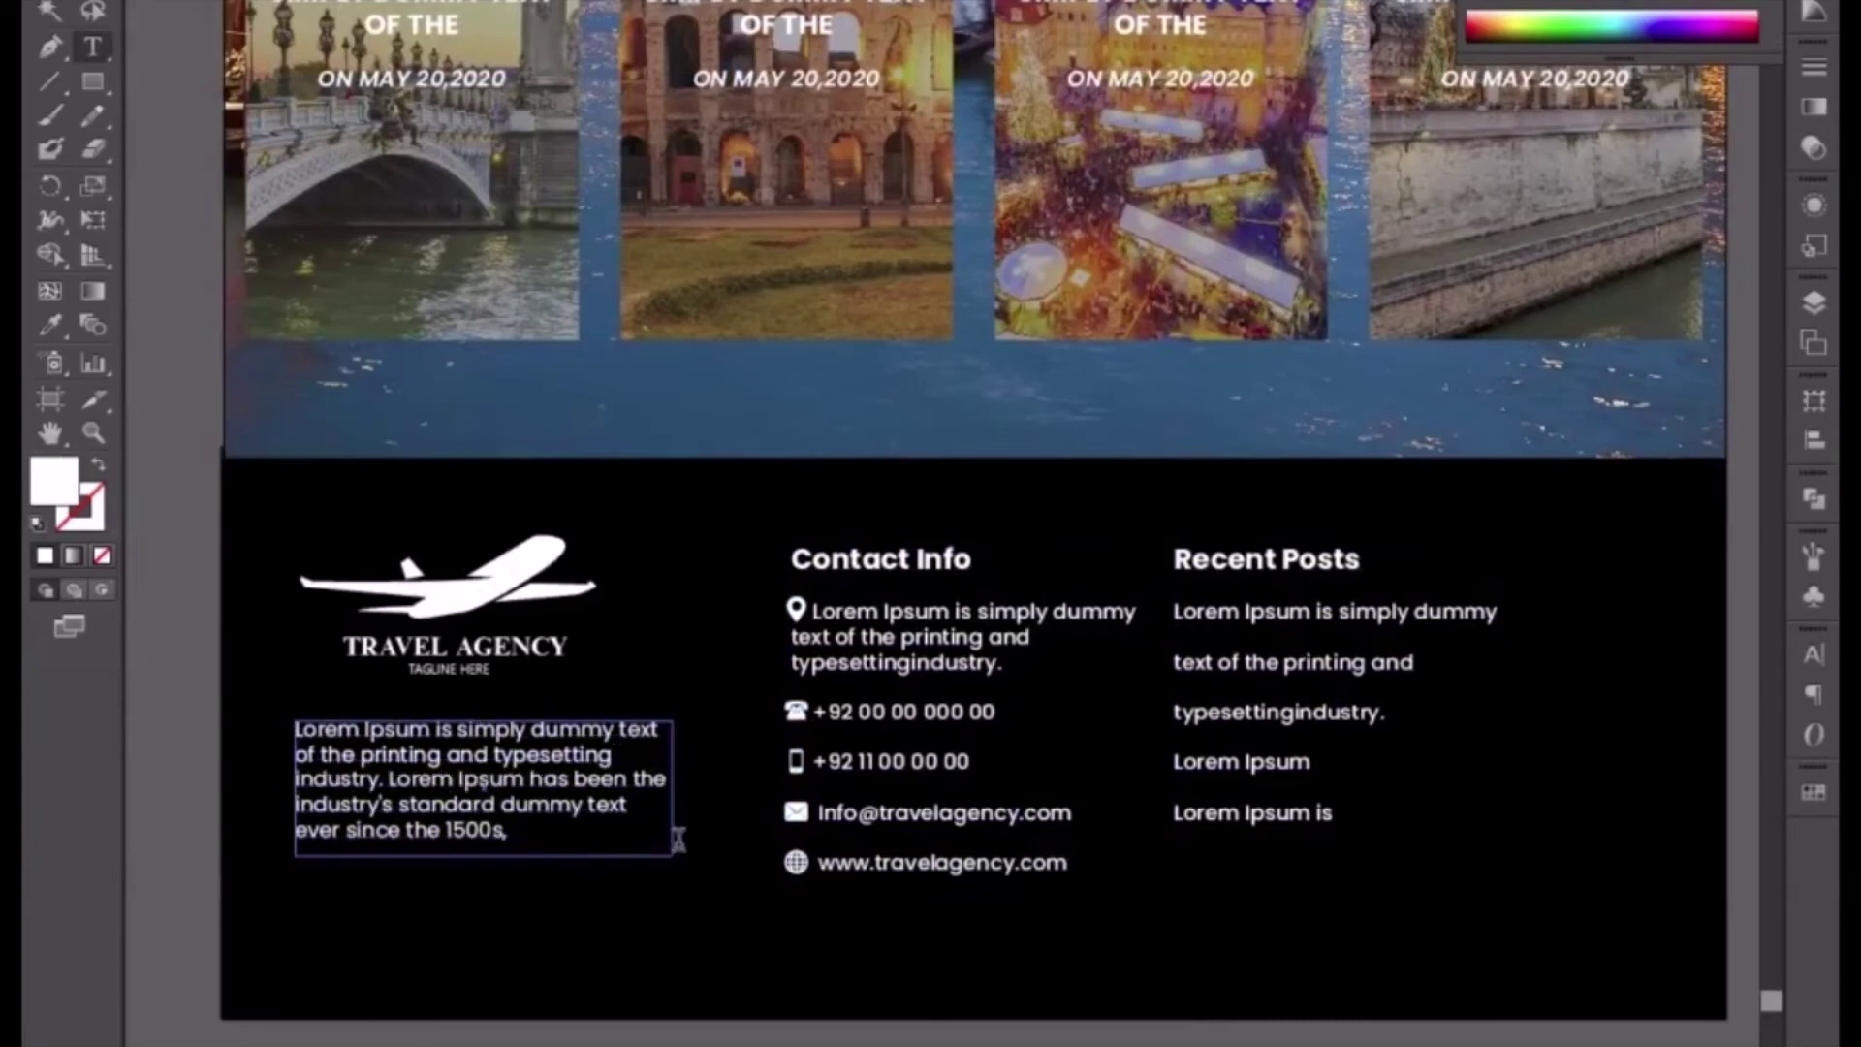
pyautogui.press('Escape')
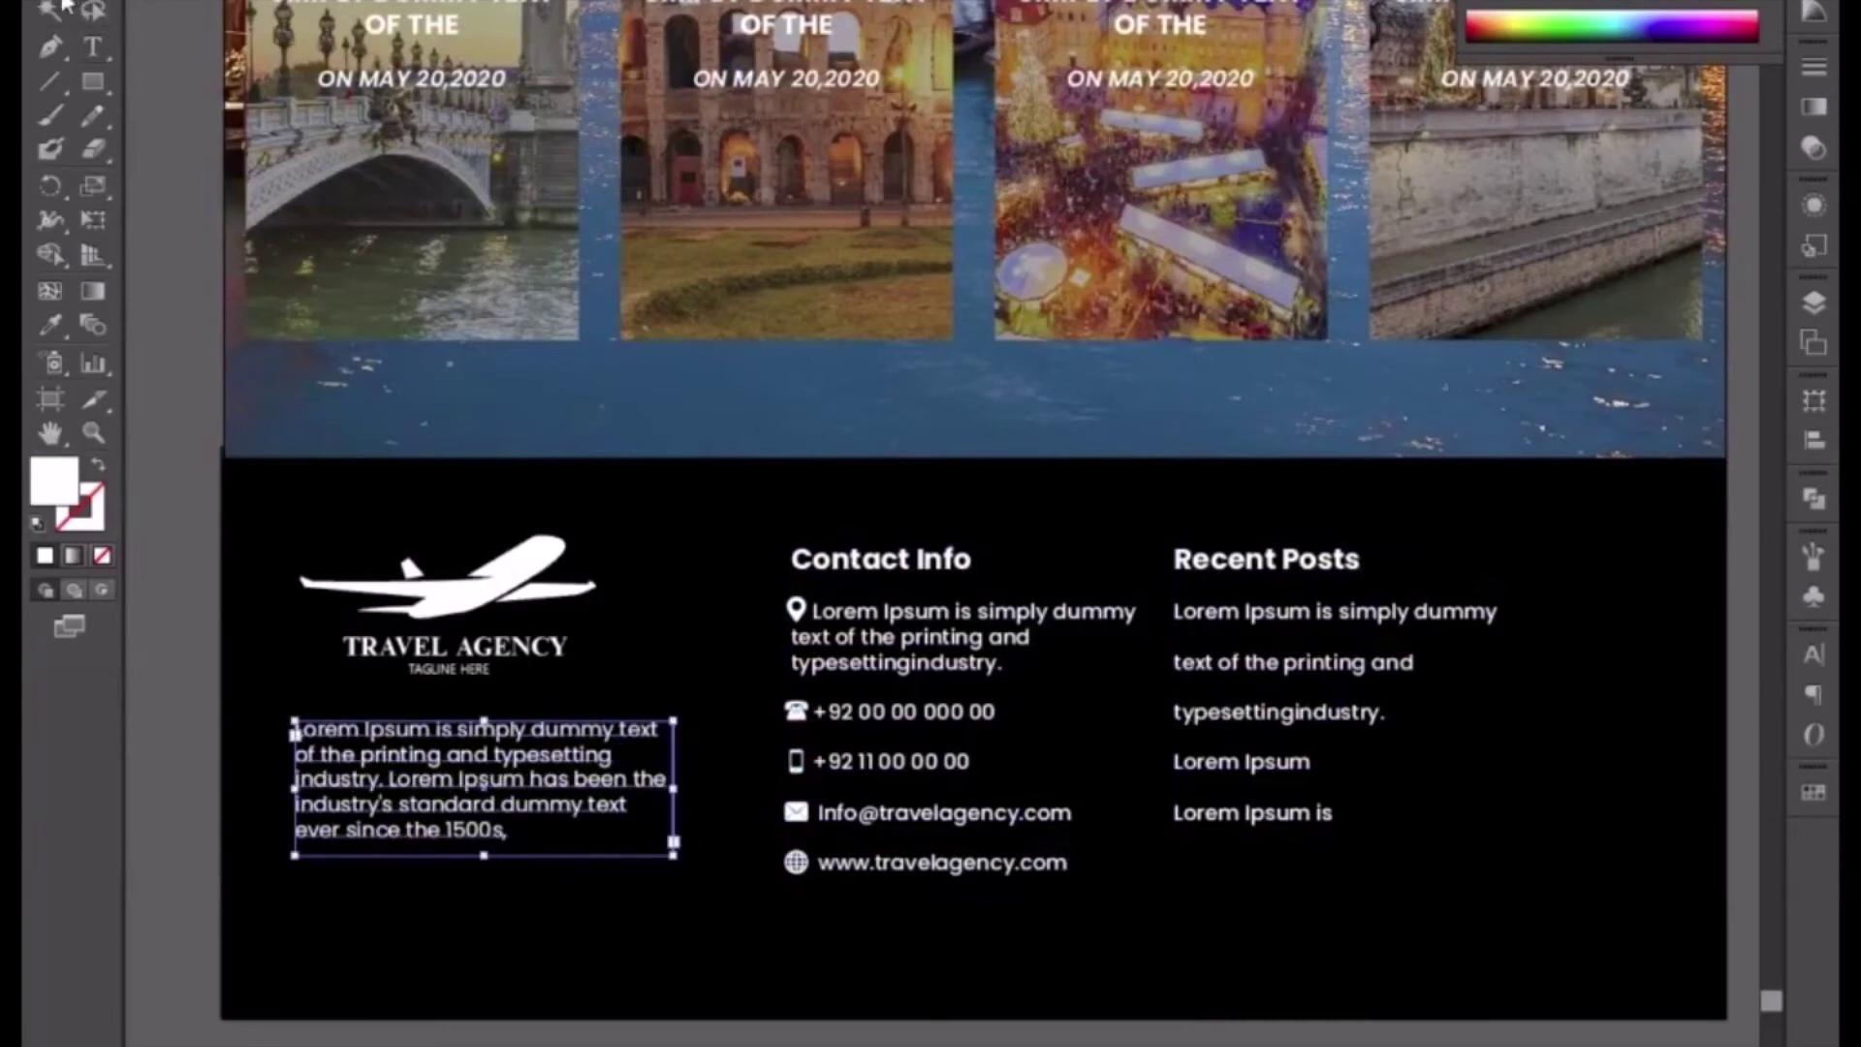
# - Move the Contact Info block with its icons and the Recent Posts block further left, closer to the agency description
pyautogui.click(853, 566)
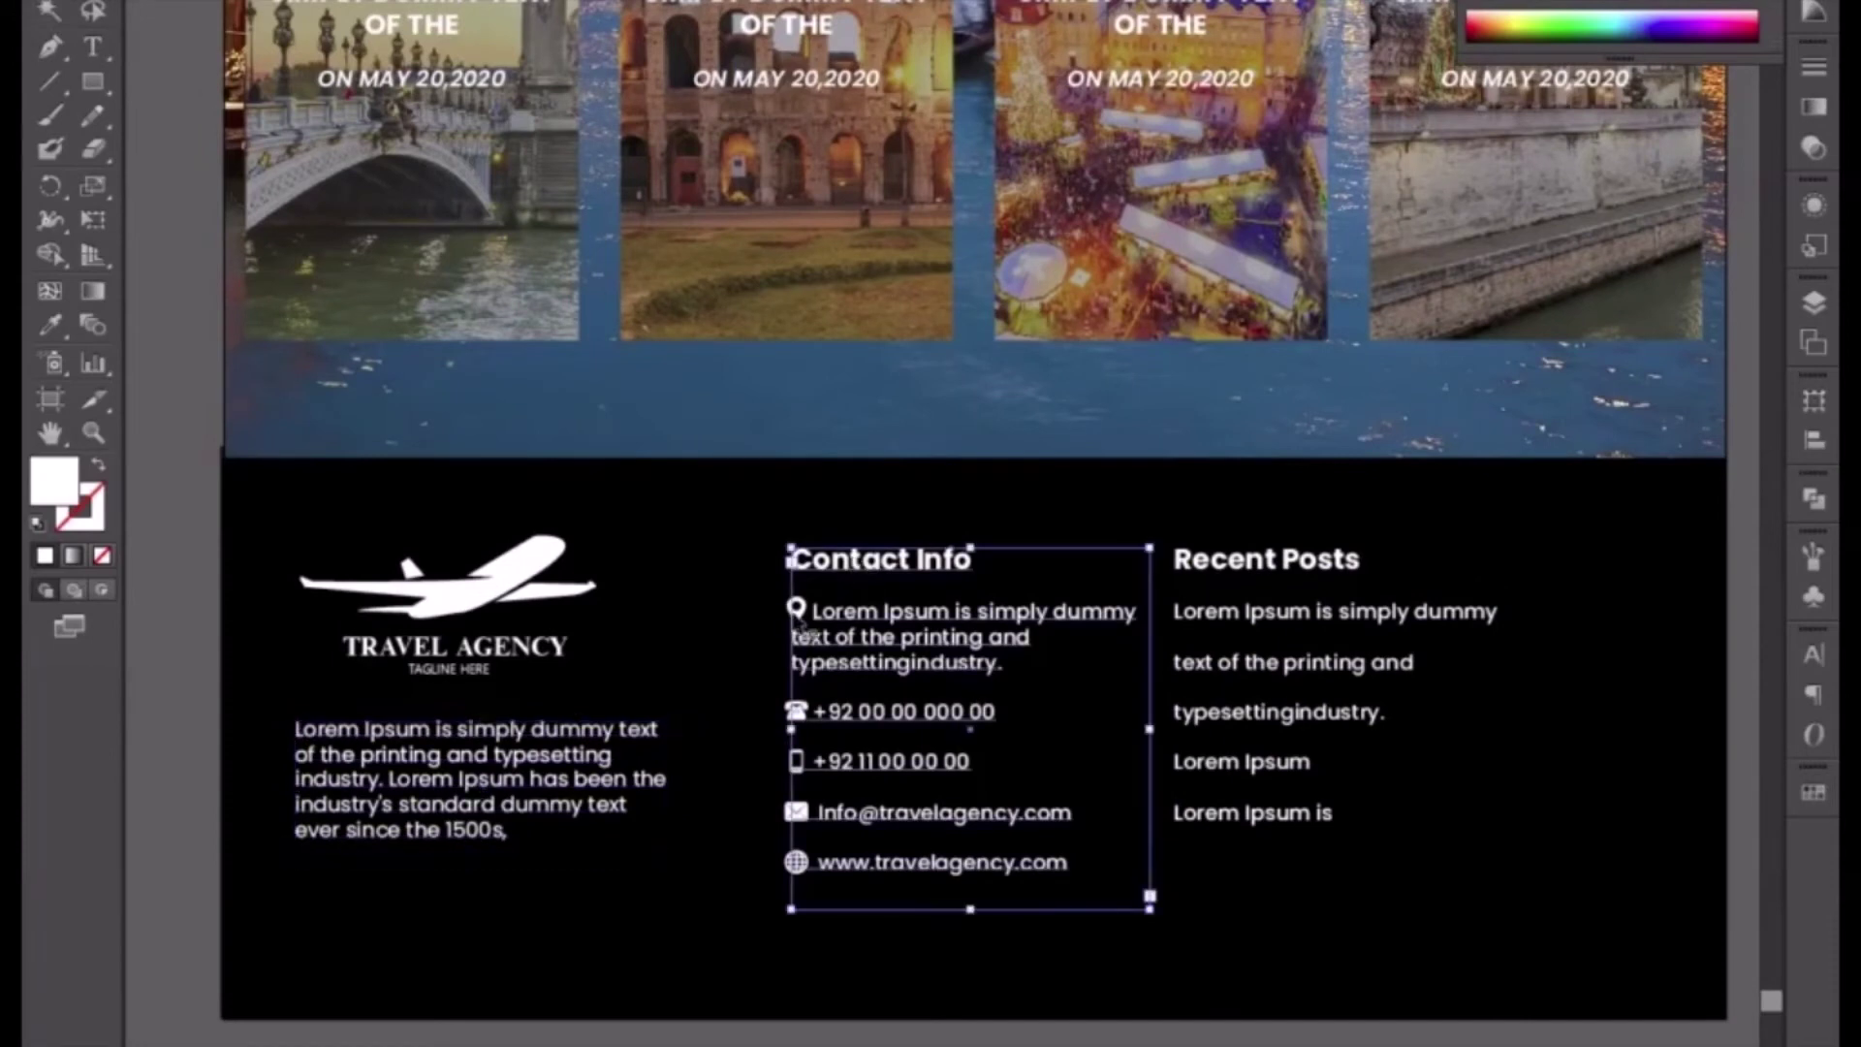
pyautogui.keyDown('shift'); pyautogui.click(1225, 630); pyautogui.keyUp('shift')
pyautogui.press('Left')
pyautogui.press('Left')
pyautogui.press('Left')
pyautogui.press('Left')
pyautogui.press('Left')
pyautogui.press('Left')
pyautogui.press('Left')
pyautogui.press('Left')
pyautogui.press('Left')
pyautogui.press('Left')
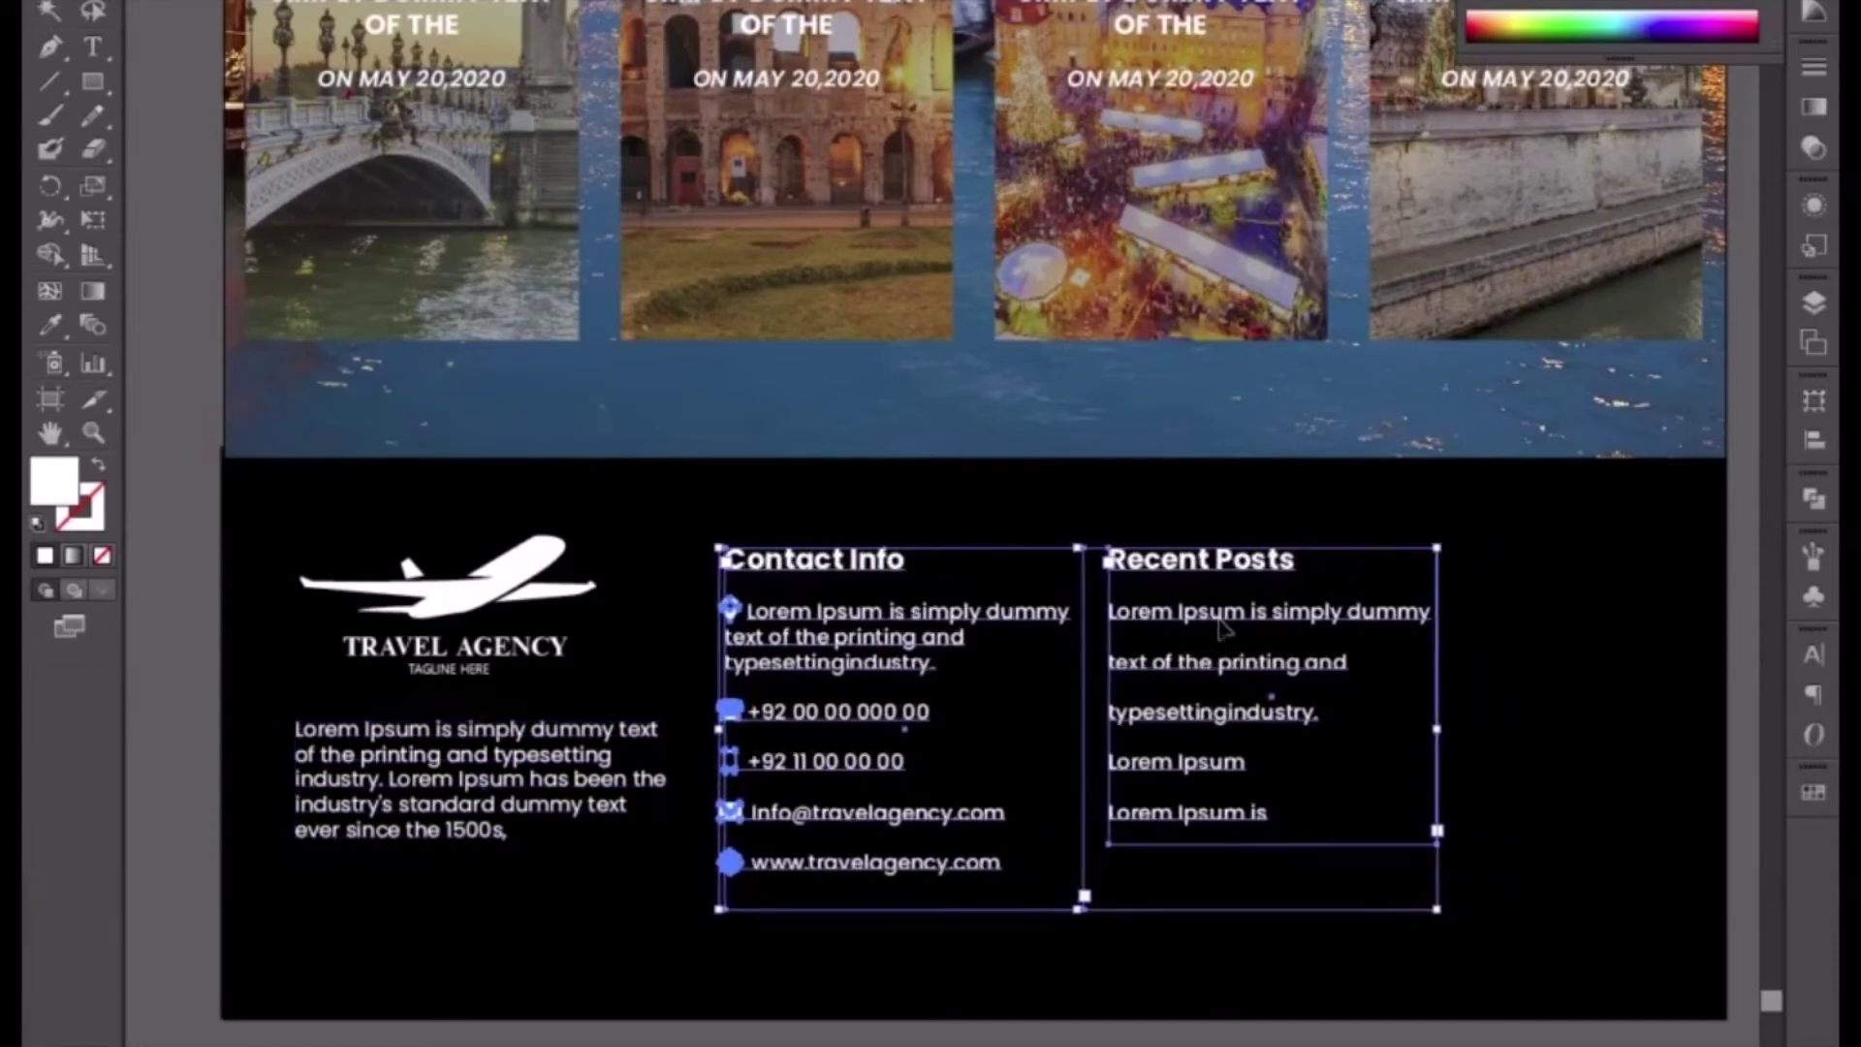
pyautogui.press('Left')
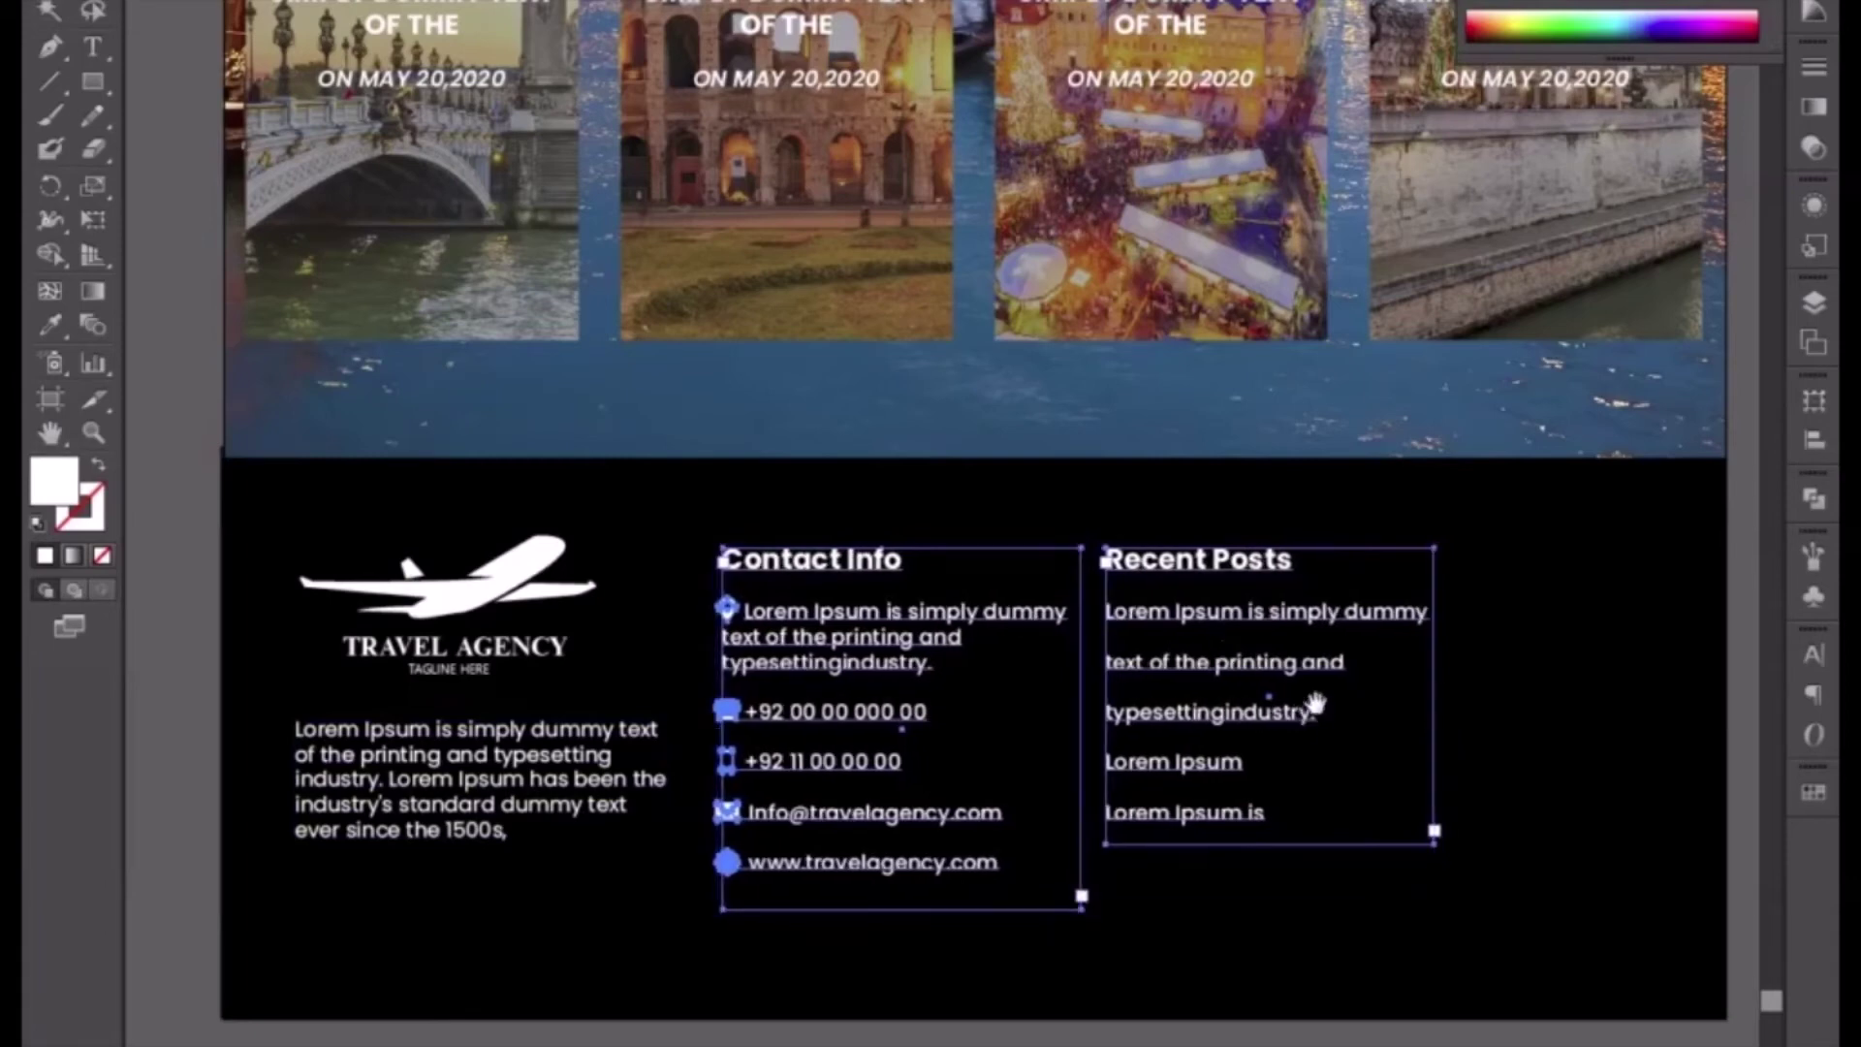
pyautogui.hscroll(5, 972, 905)
pyautogui.click(1322, 835)
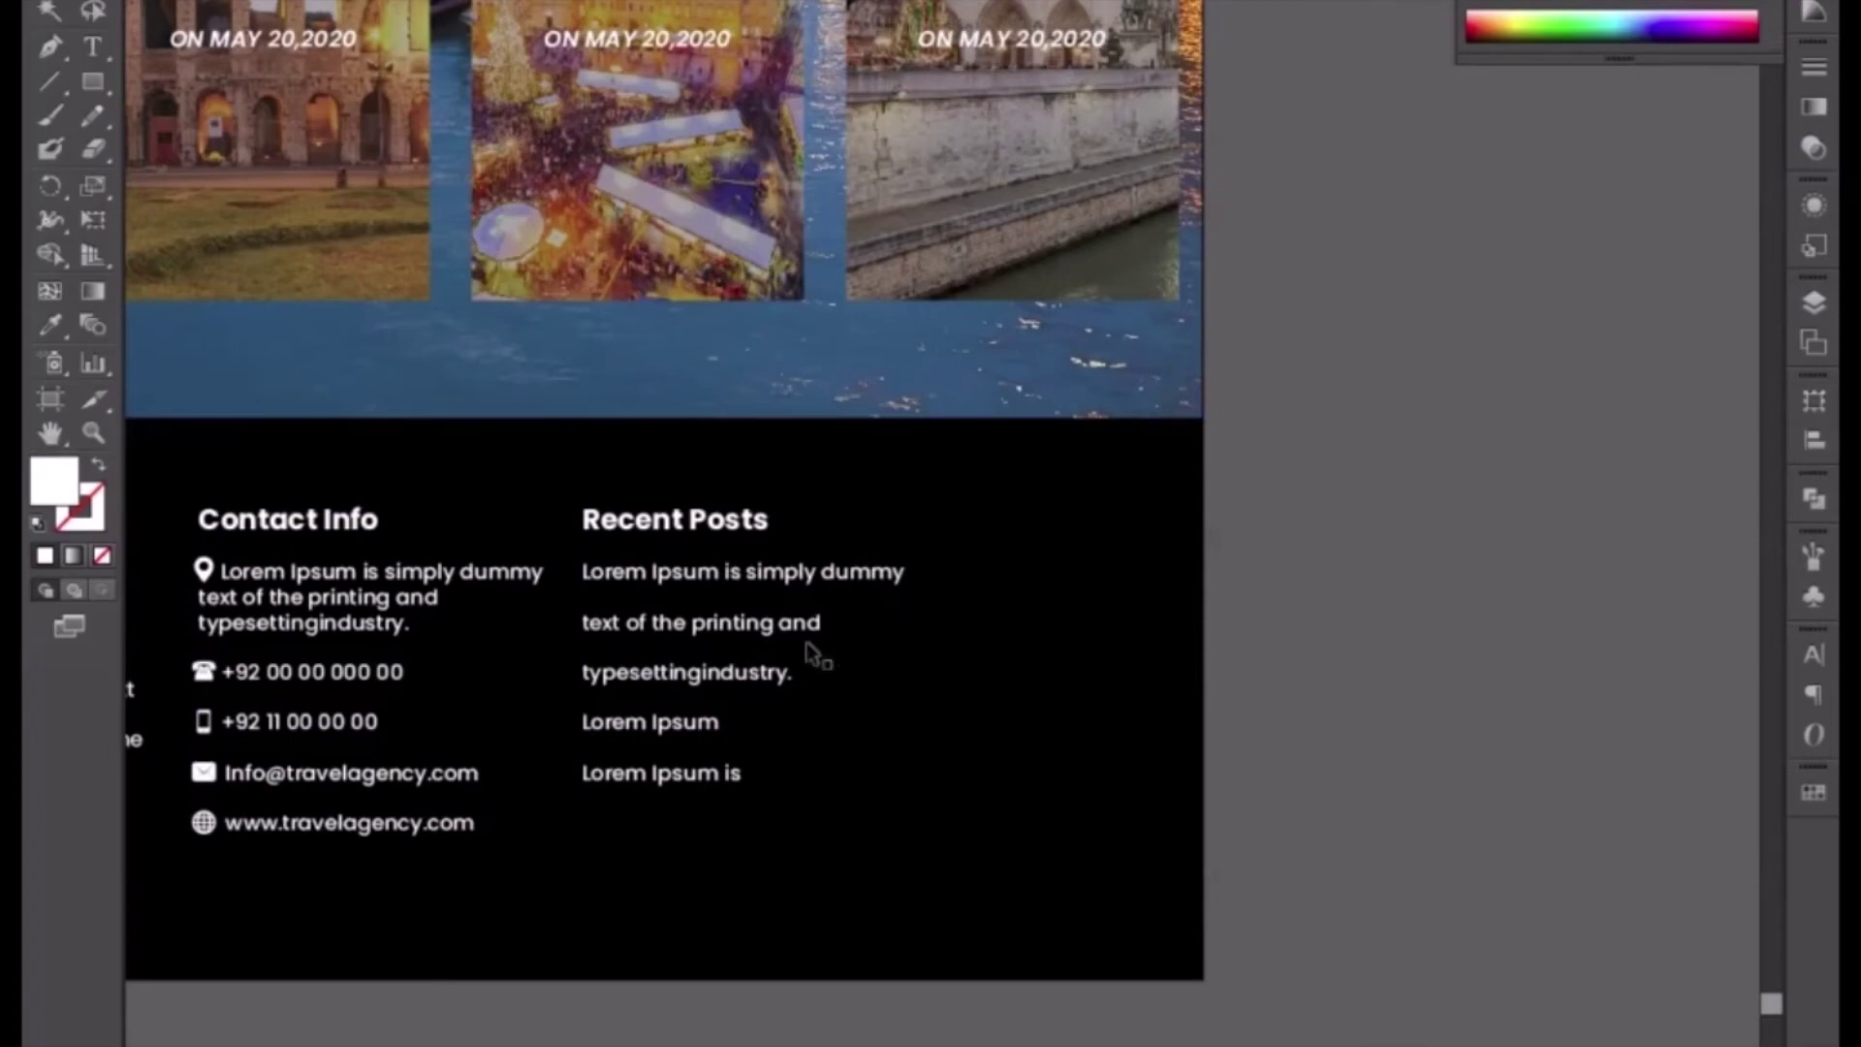
# - Apply All Caps to the "Contact Info" and "Recent Posts" headings
pyautogui.doubleClick(352, 527)
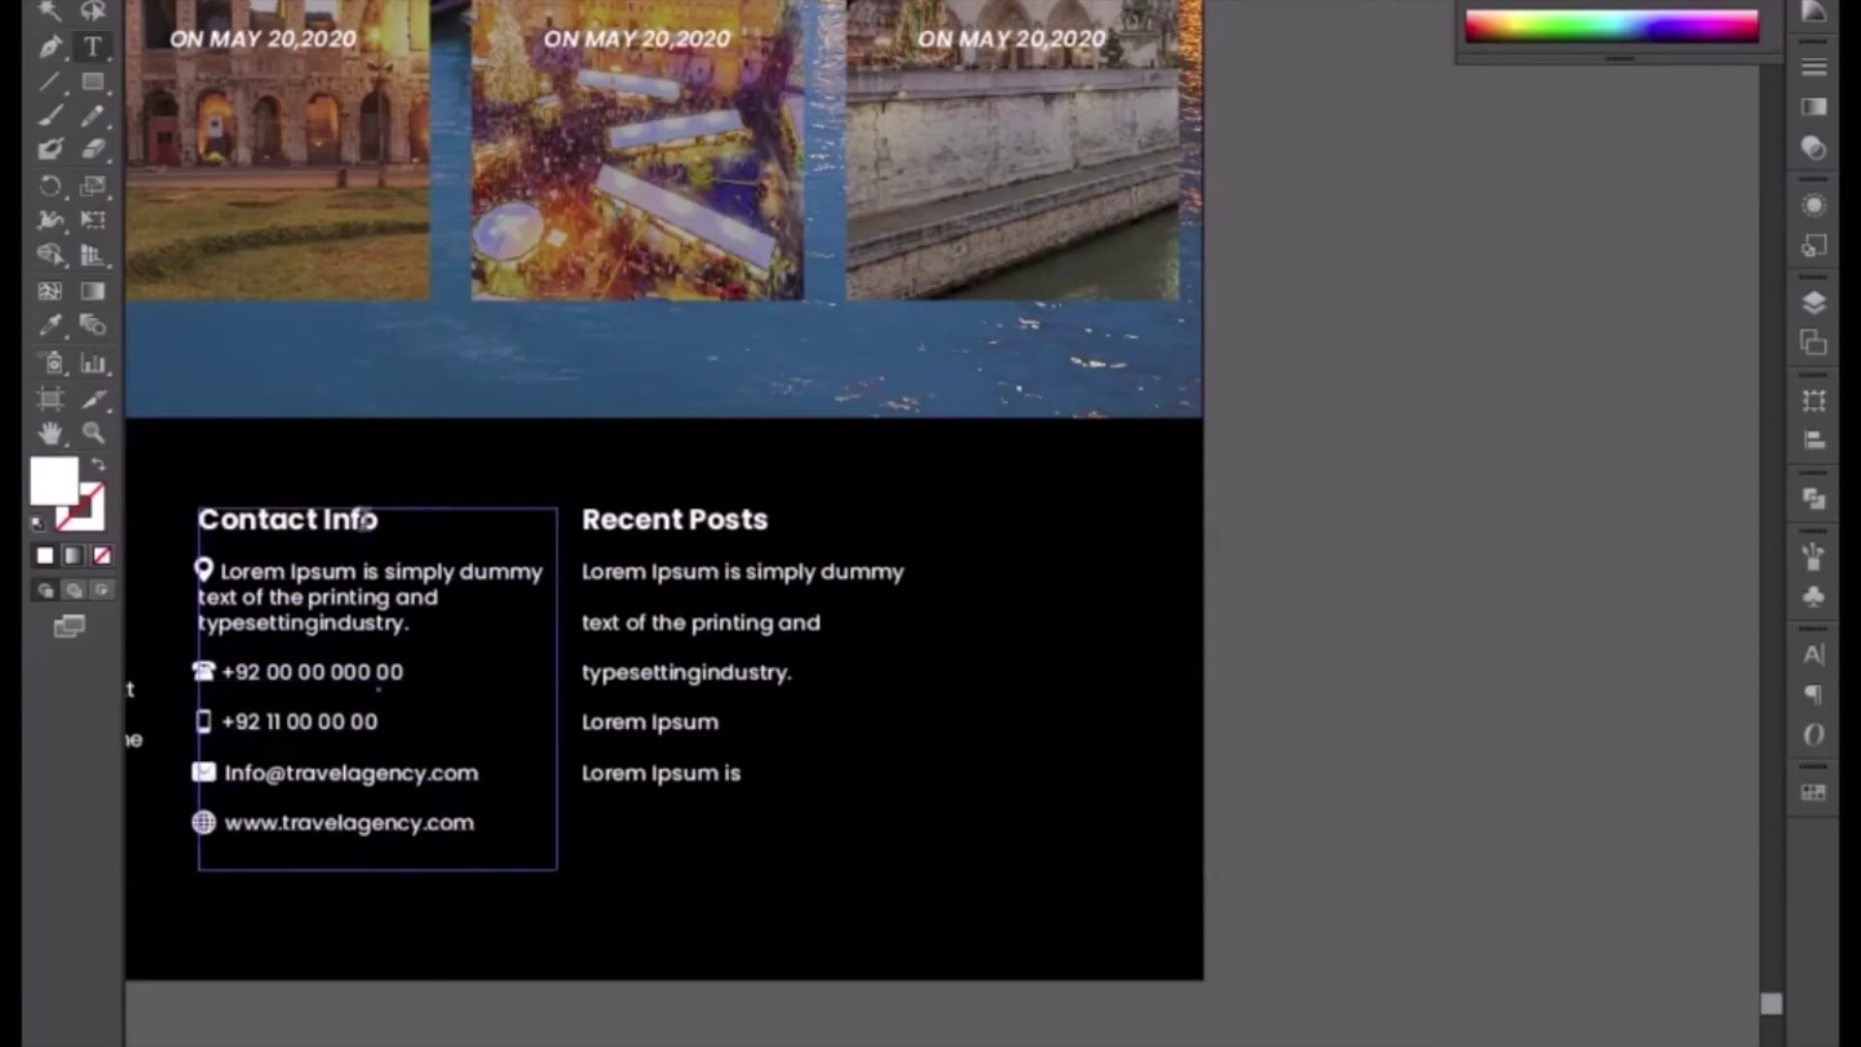
pyautogui.moveTo(391, 516); pyautogui.dragTo(127, 473)
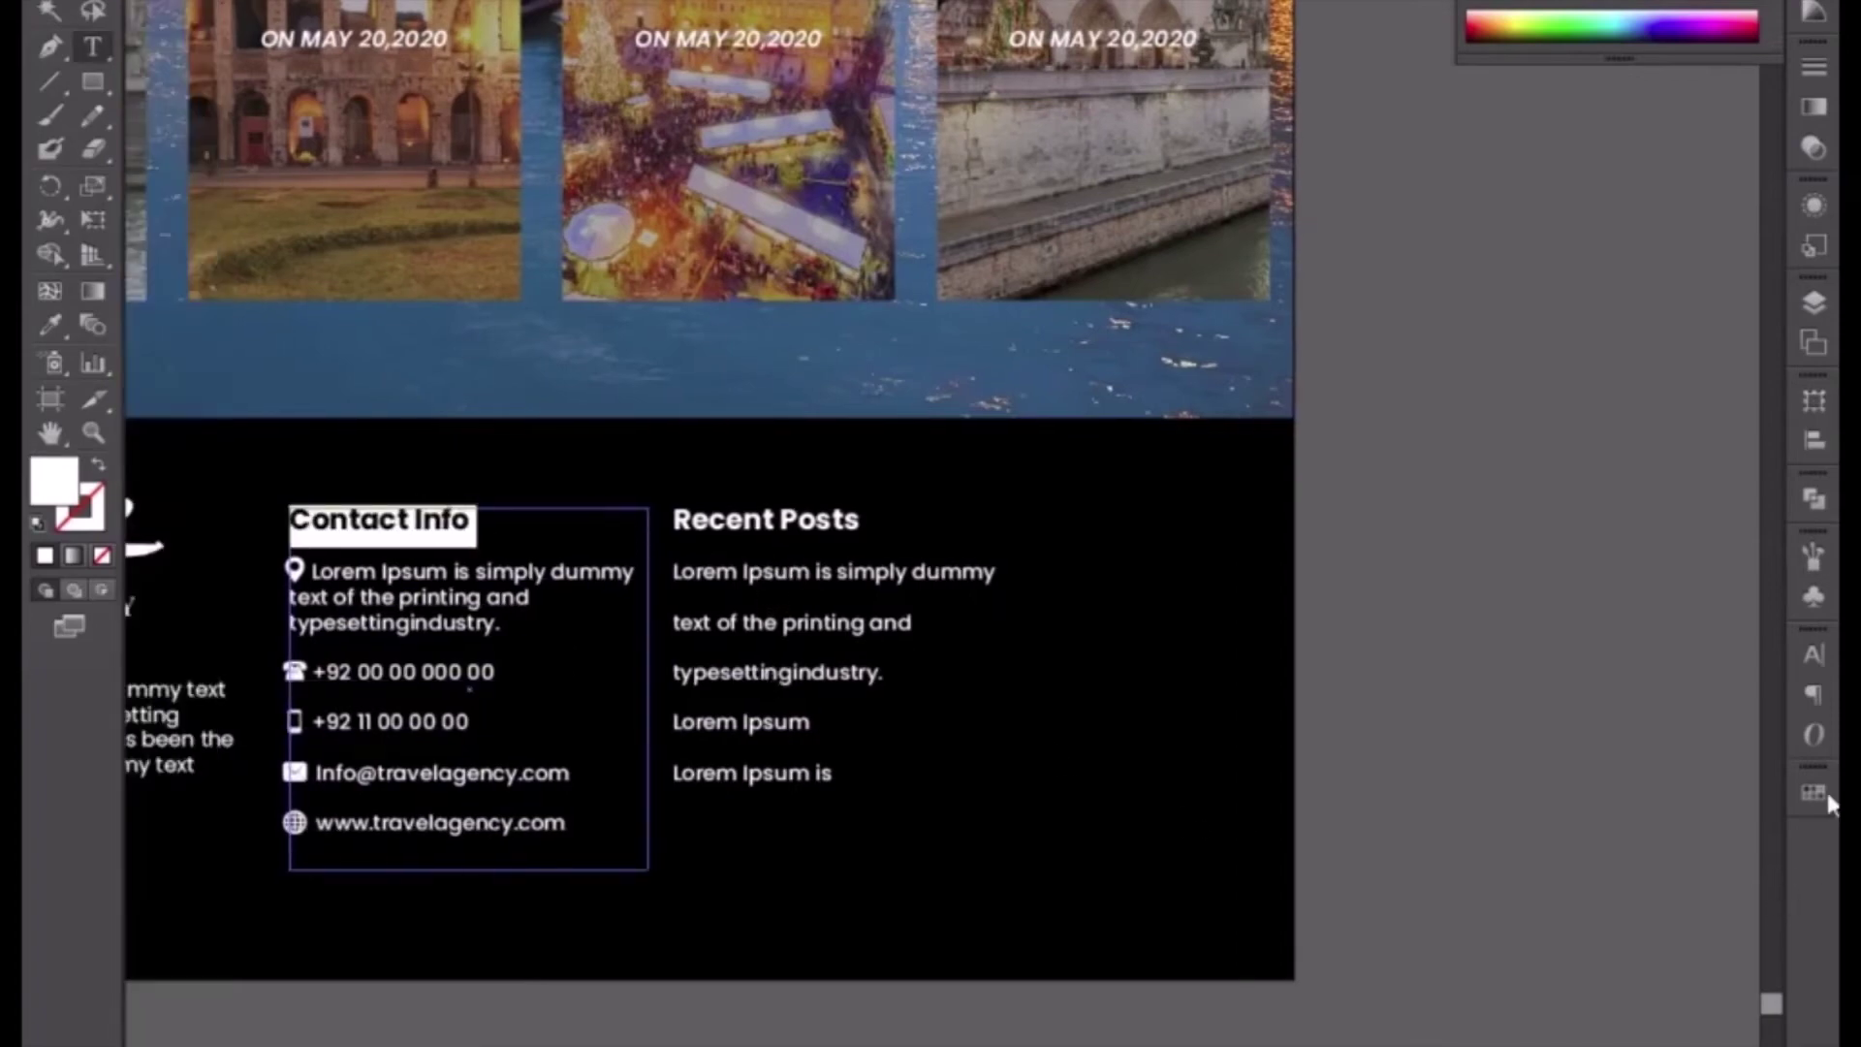
pyautogui.click(1812, 655)
pyautogui.click(1480, 916)
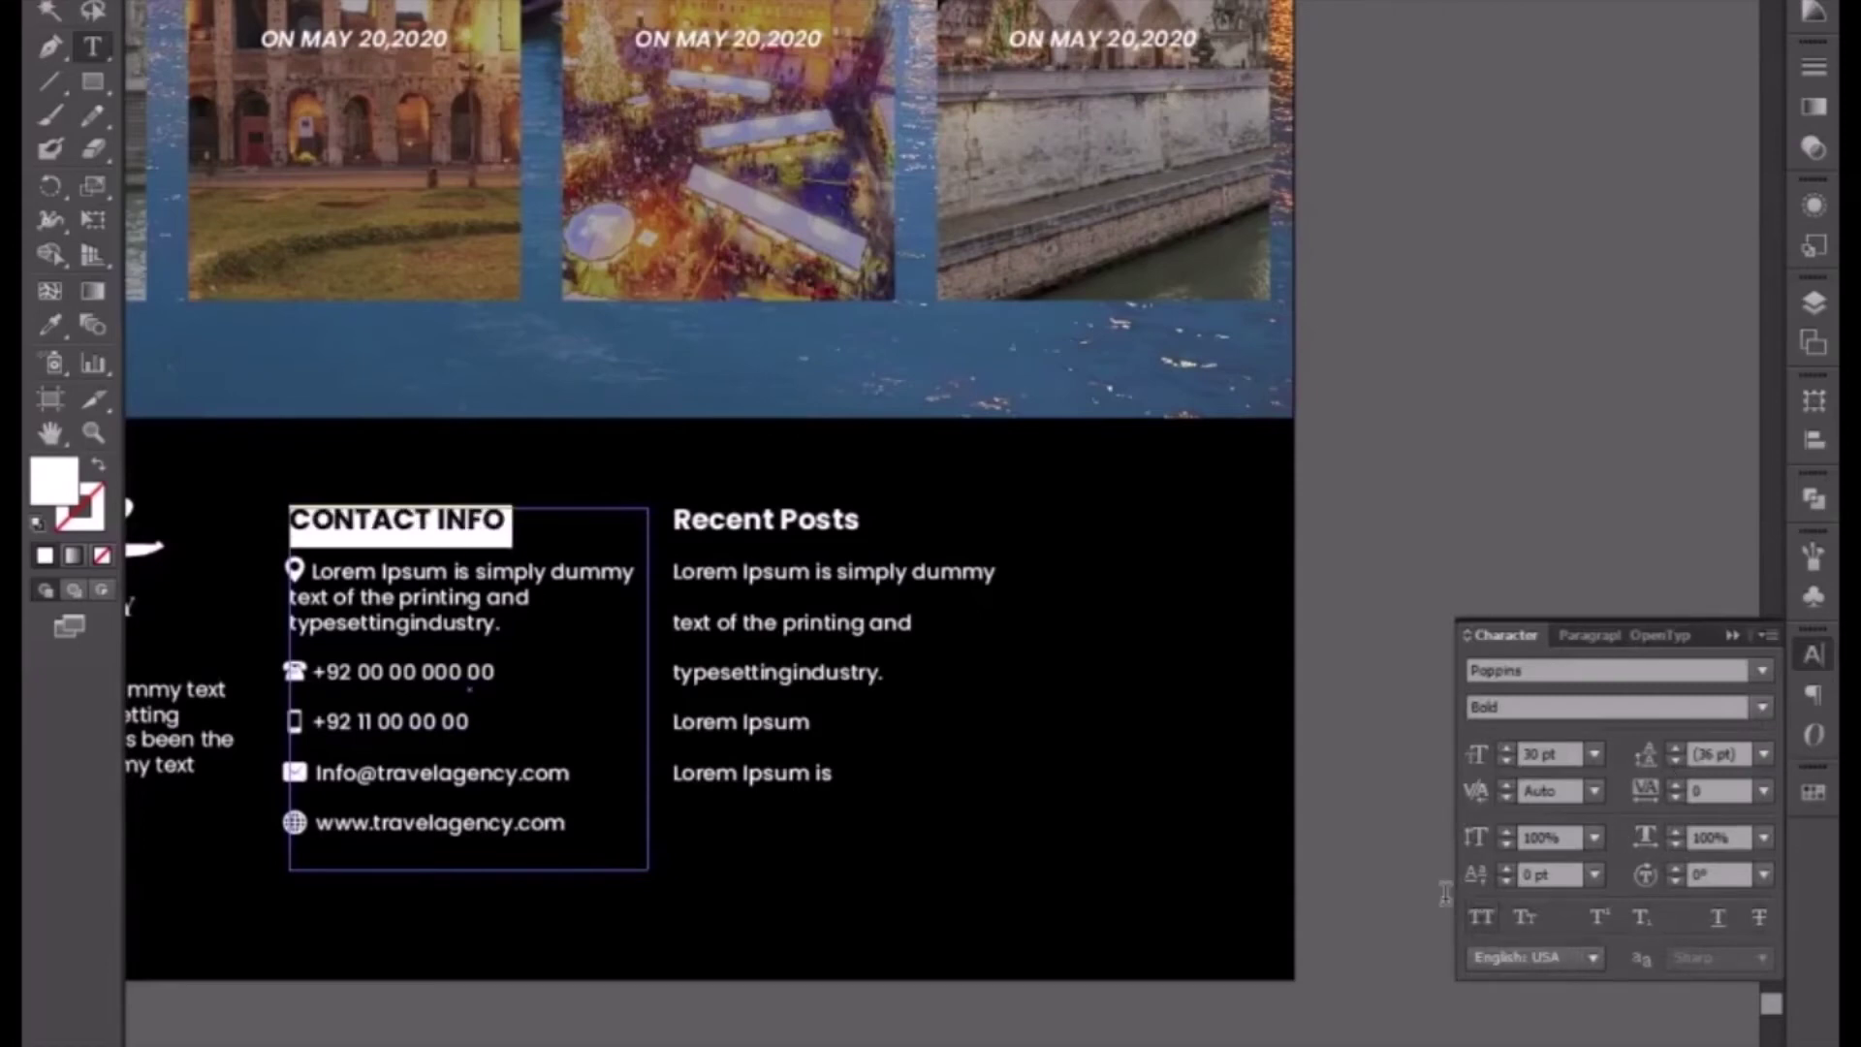
pyautogui.click(670, 517)
pyautogui.moveTo(671, 517); pyautogui.dragTo(909, 511)
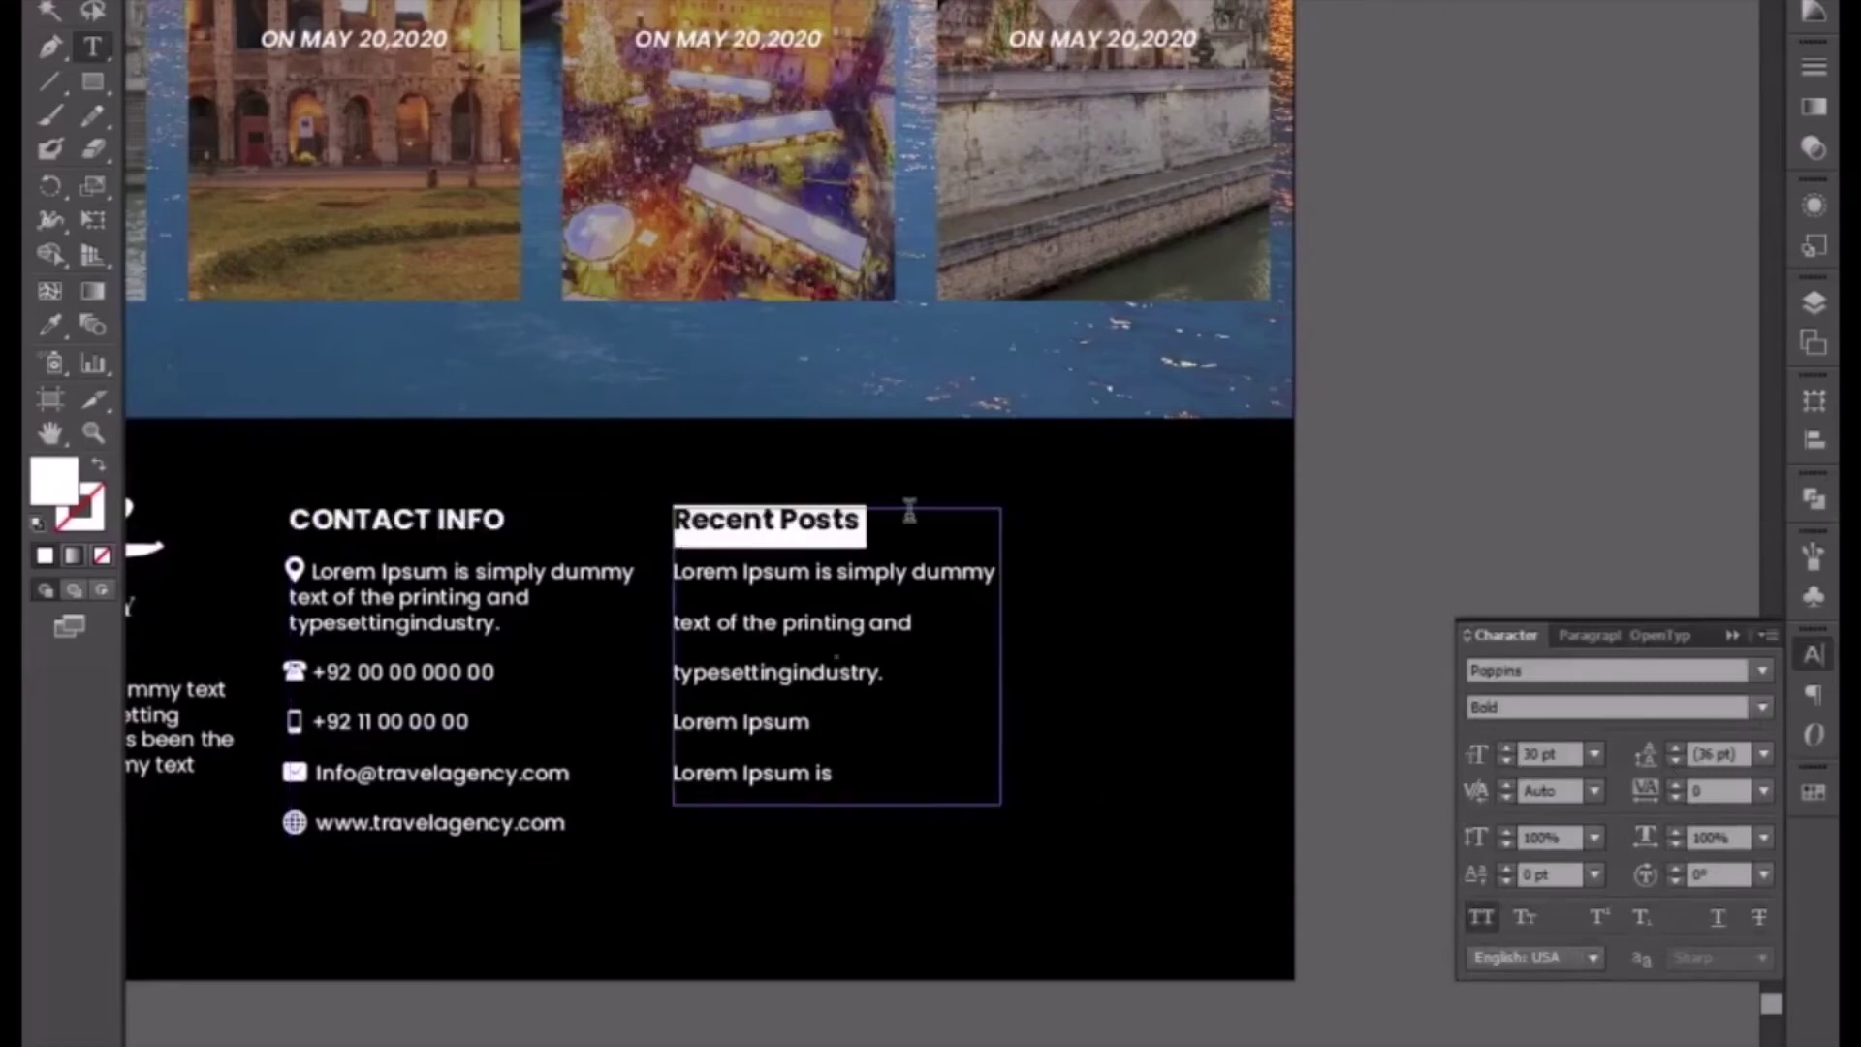
pyautogui.click(1481, 916)
pyautogui.press('Escape')
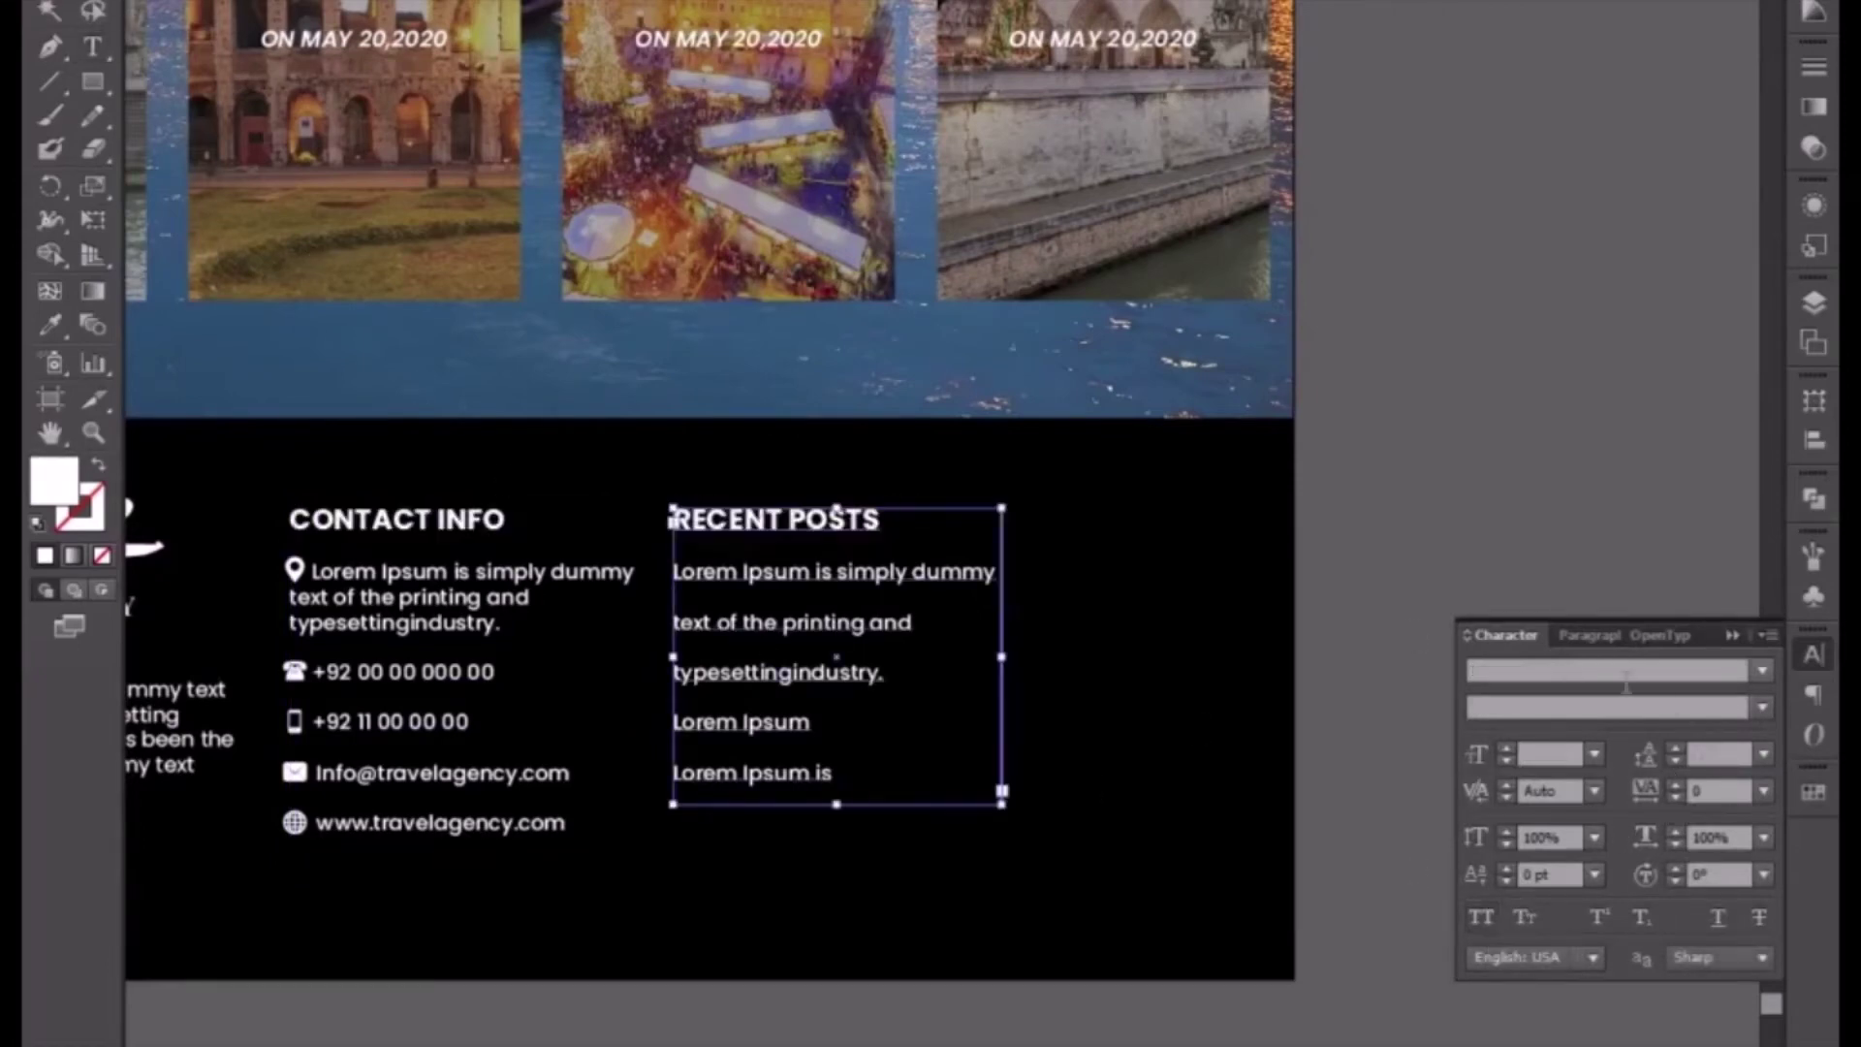
pyautogui.click(1731, 636)
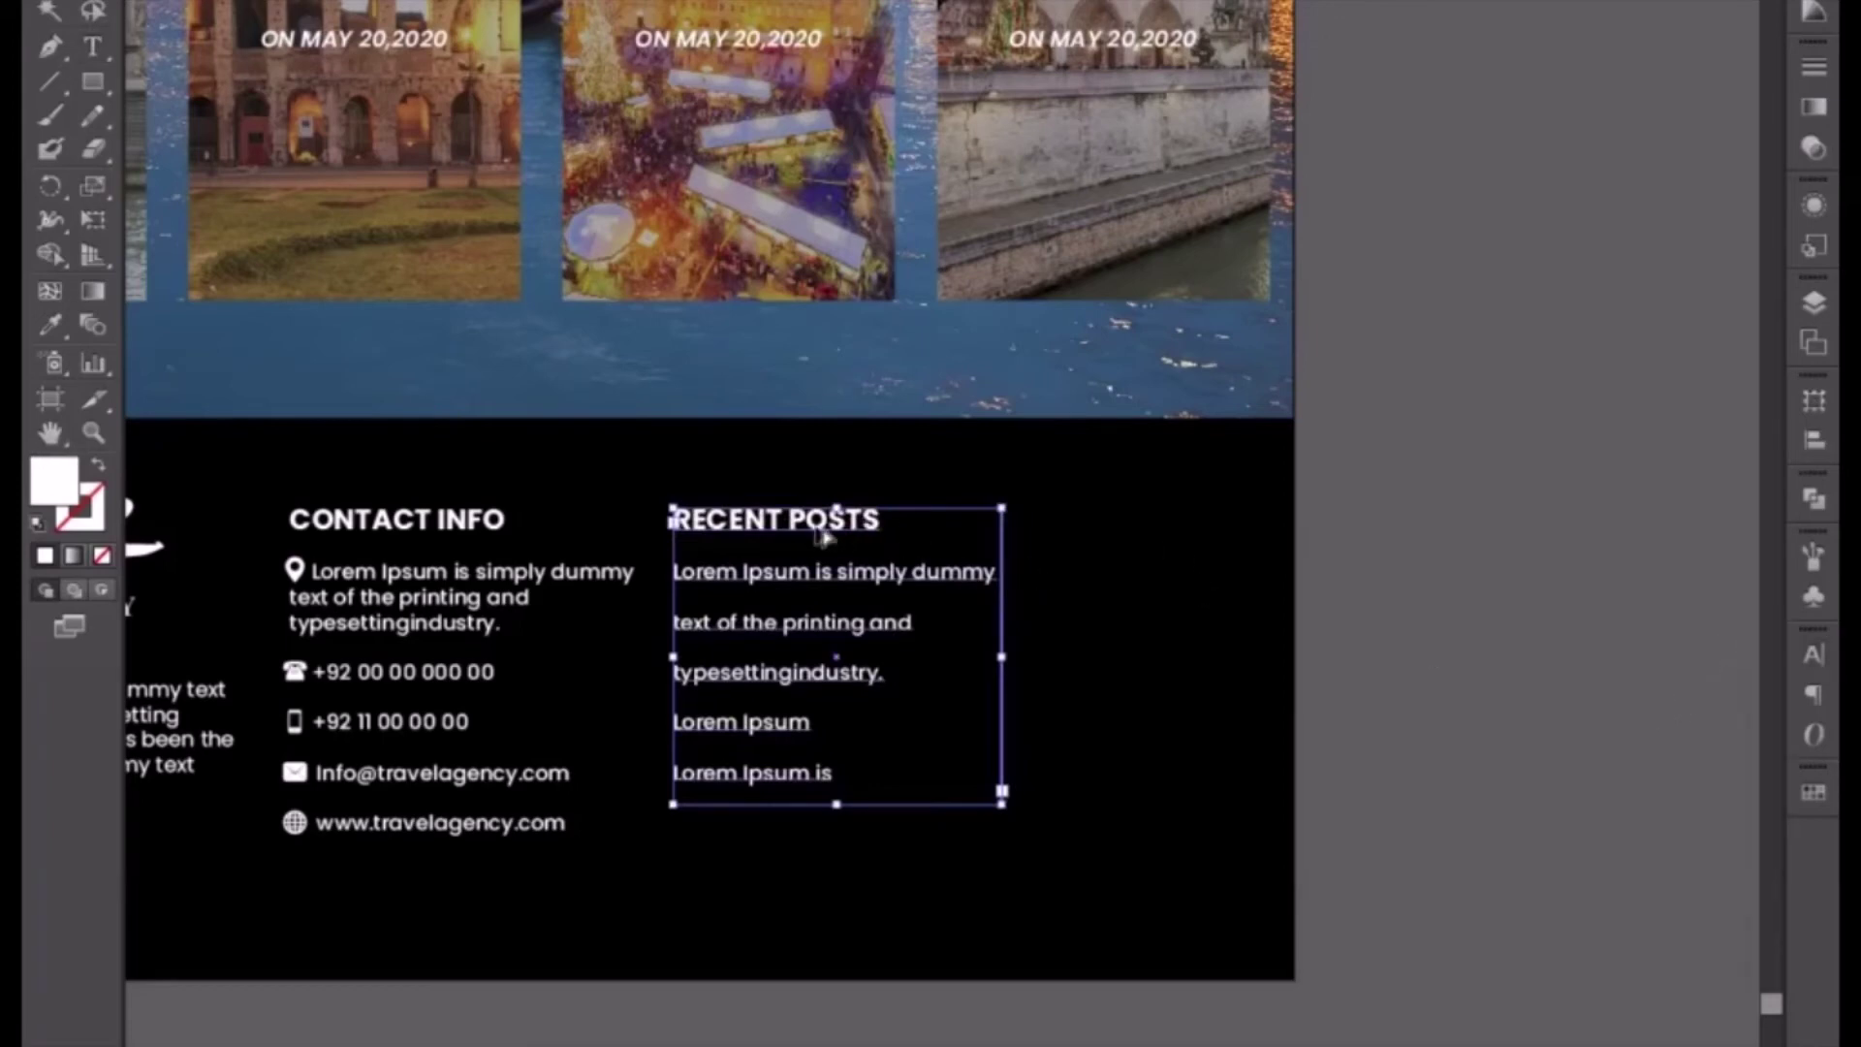
# - Duplicate the Recent Posts block to its right and delete the five post lines under the copied heading
pyautogui.moveTo(822, 536); pyautogui.dragTo(1175, 535)
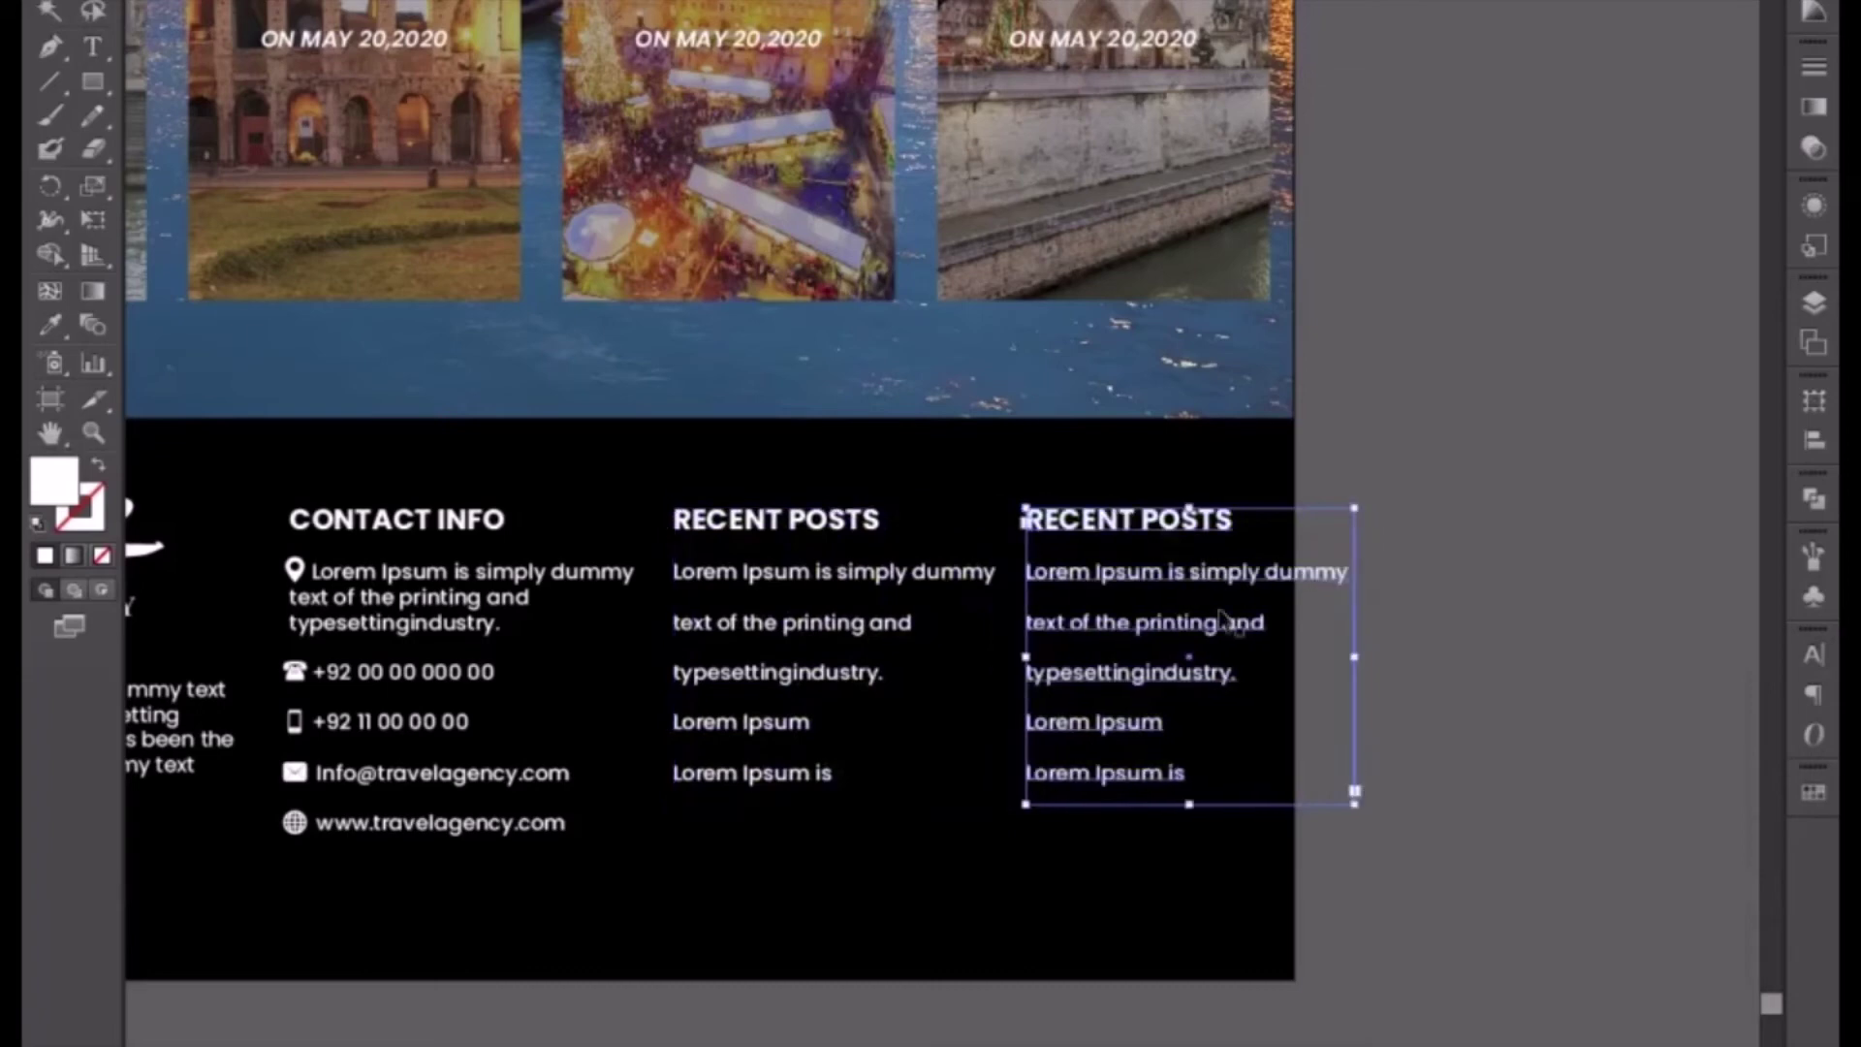
pyautogui.press('t')
pyautogui.moveTo(1184, 773); pyautogui.dragTo(982, 562)
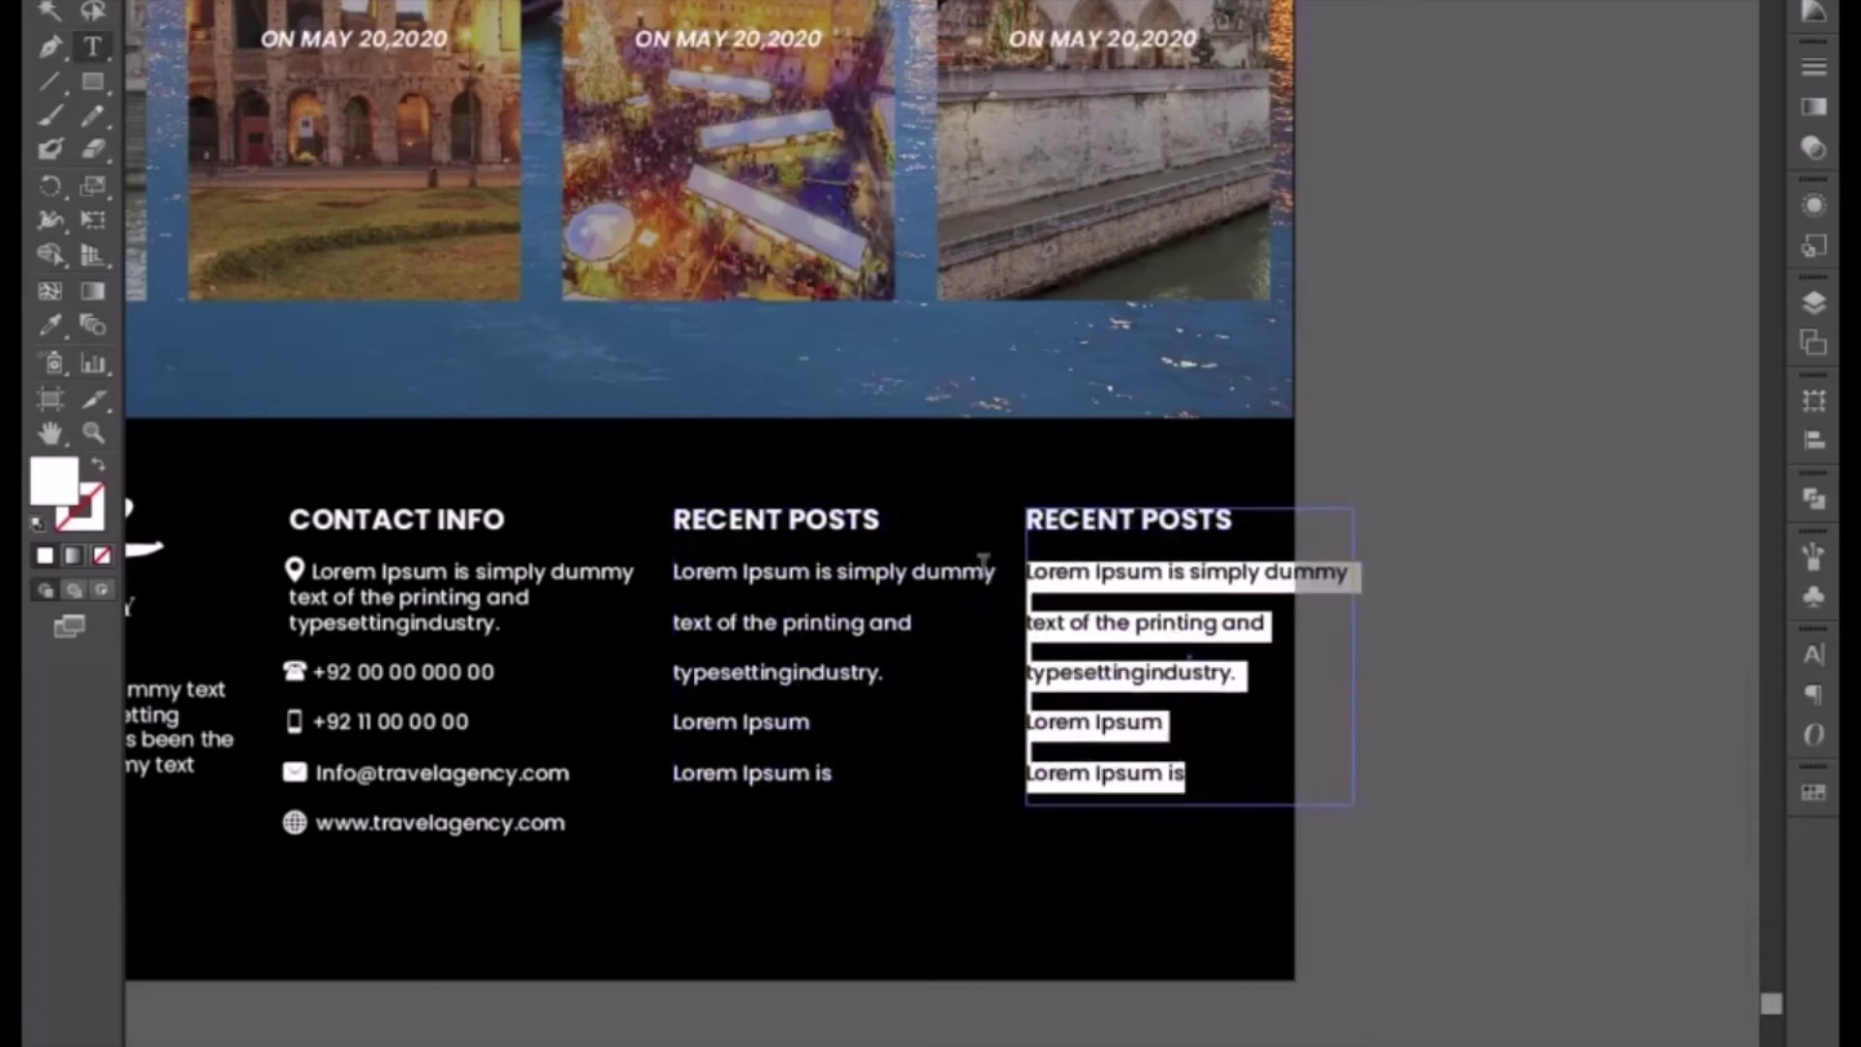
pyautogui.press('BackSpace')
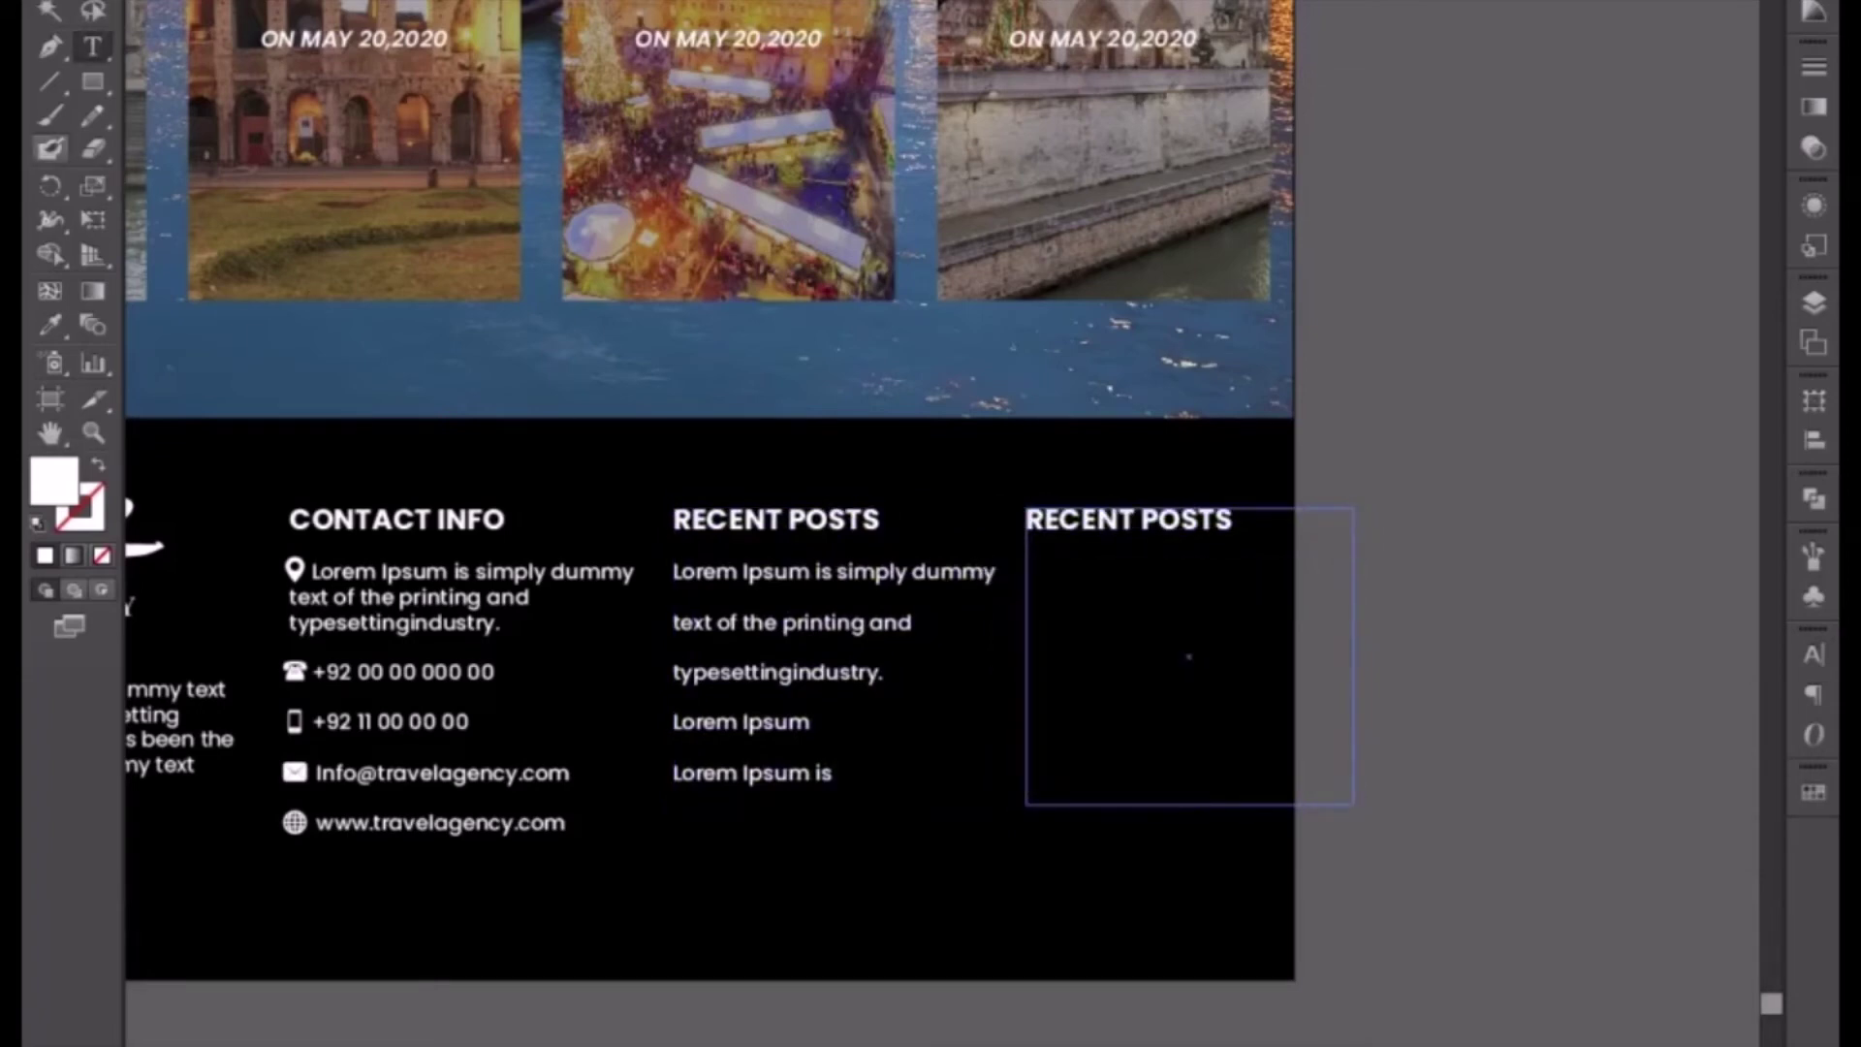
# - Shrink the copied text frame to fit its heading and replace the heading text with "TAGS"
pyautogui.press('Escape')
pyautogui.moveTo(1186, 802); pyautogui.dragTo(1188, 559)
pyautogui.moveTo(1354, 544); pyautogui.dragTo(1261, 543)
pyautogui.press('t')
pyautogui.tripleClick(1149, 531)
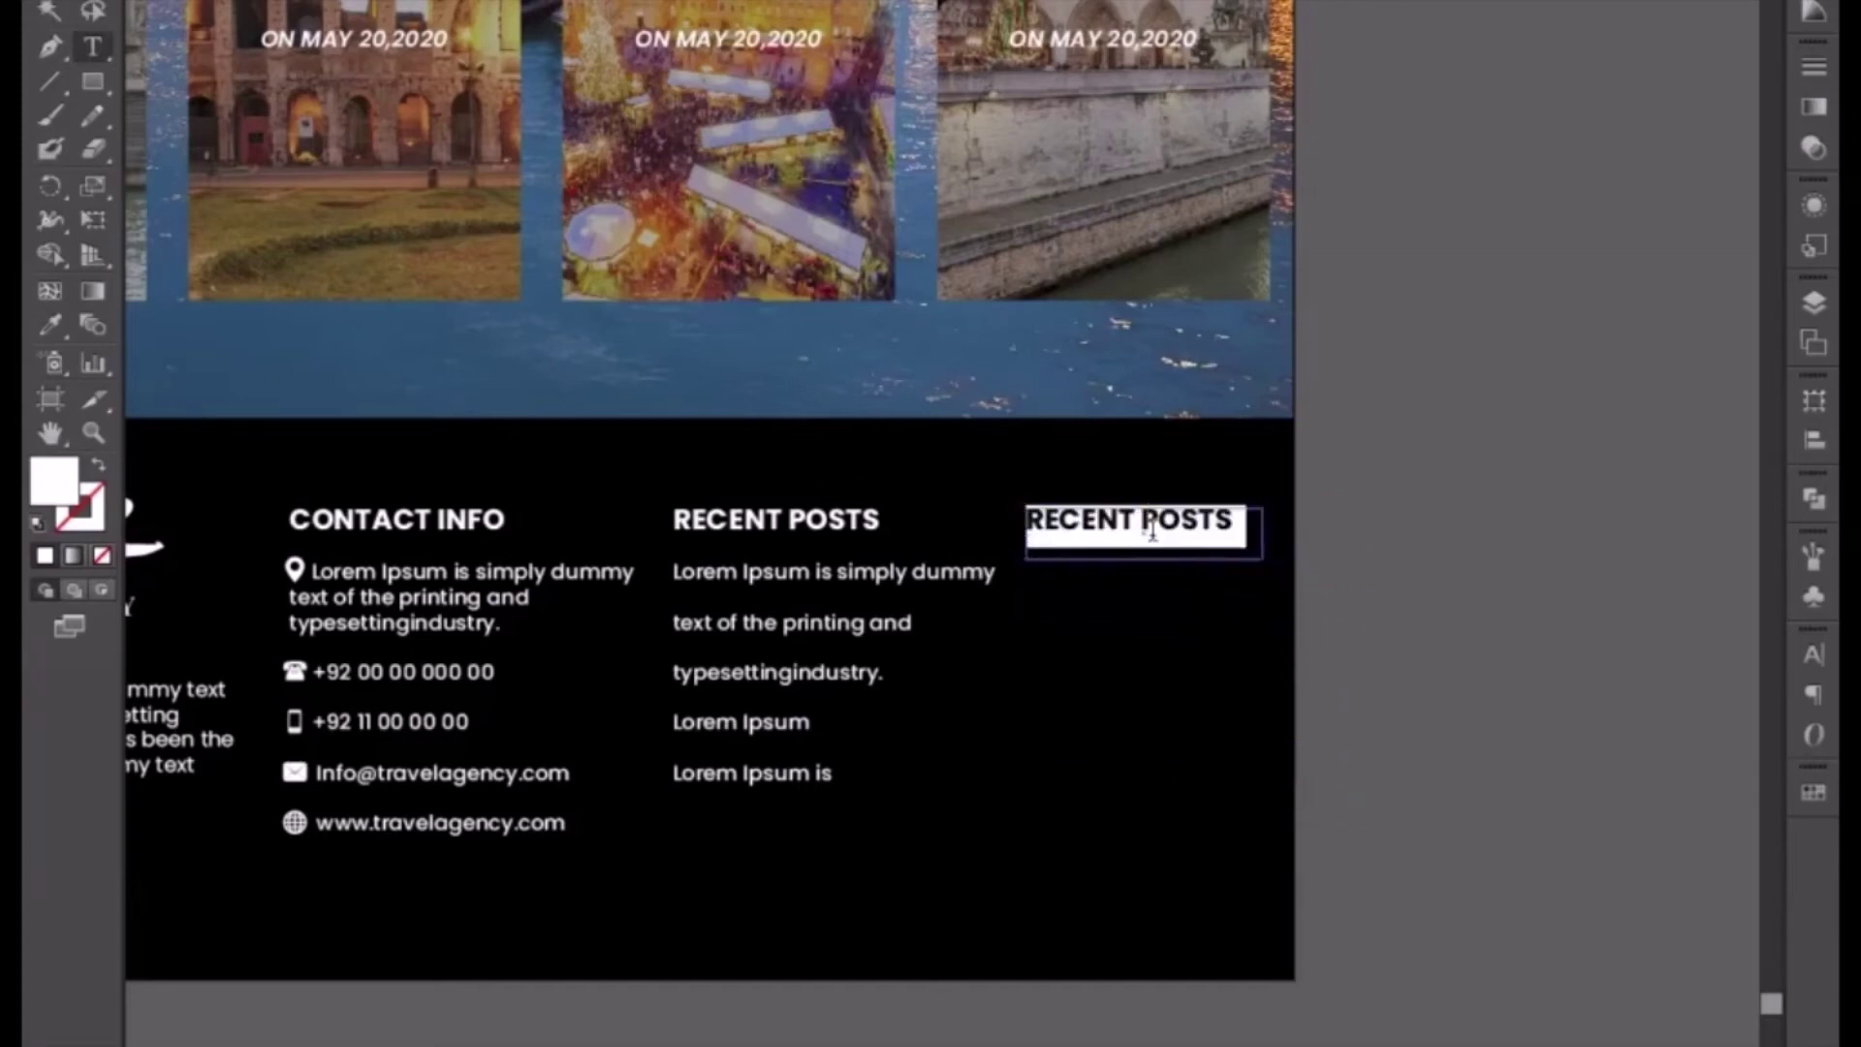
pyautogui.write('TAGS')
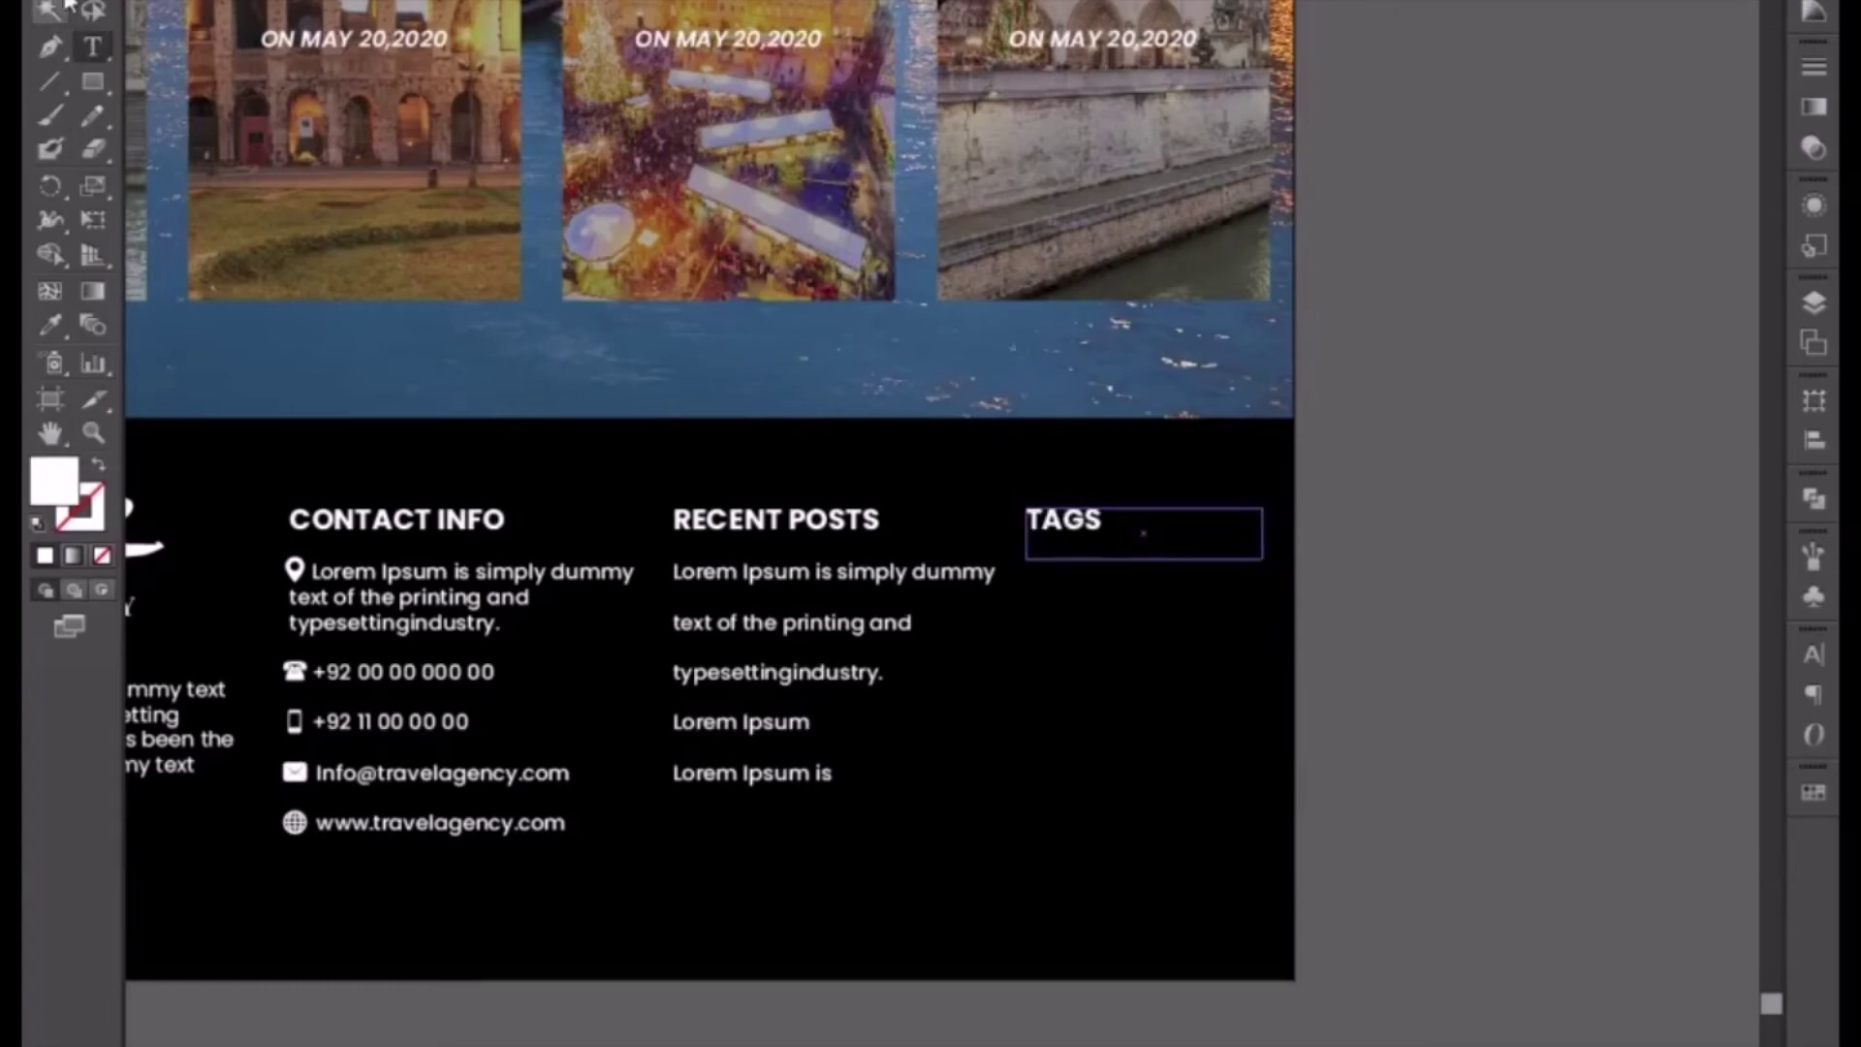
pyautogui.press('Escape')
# - Pull the TAGS frame's left edge slightly inward and nudge the heading right to widen the gap from Recent Posts
pyautogui.moveTo(1027, 528); pyautogui.dragTo(1041, 529)
pyautogui.click(1492, 703)
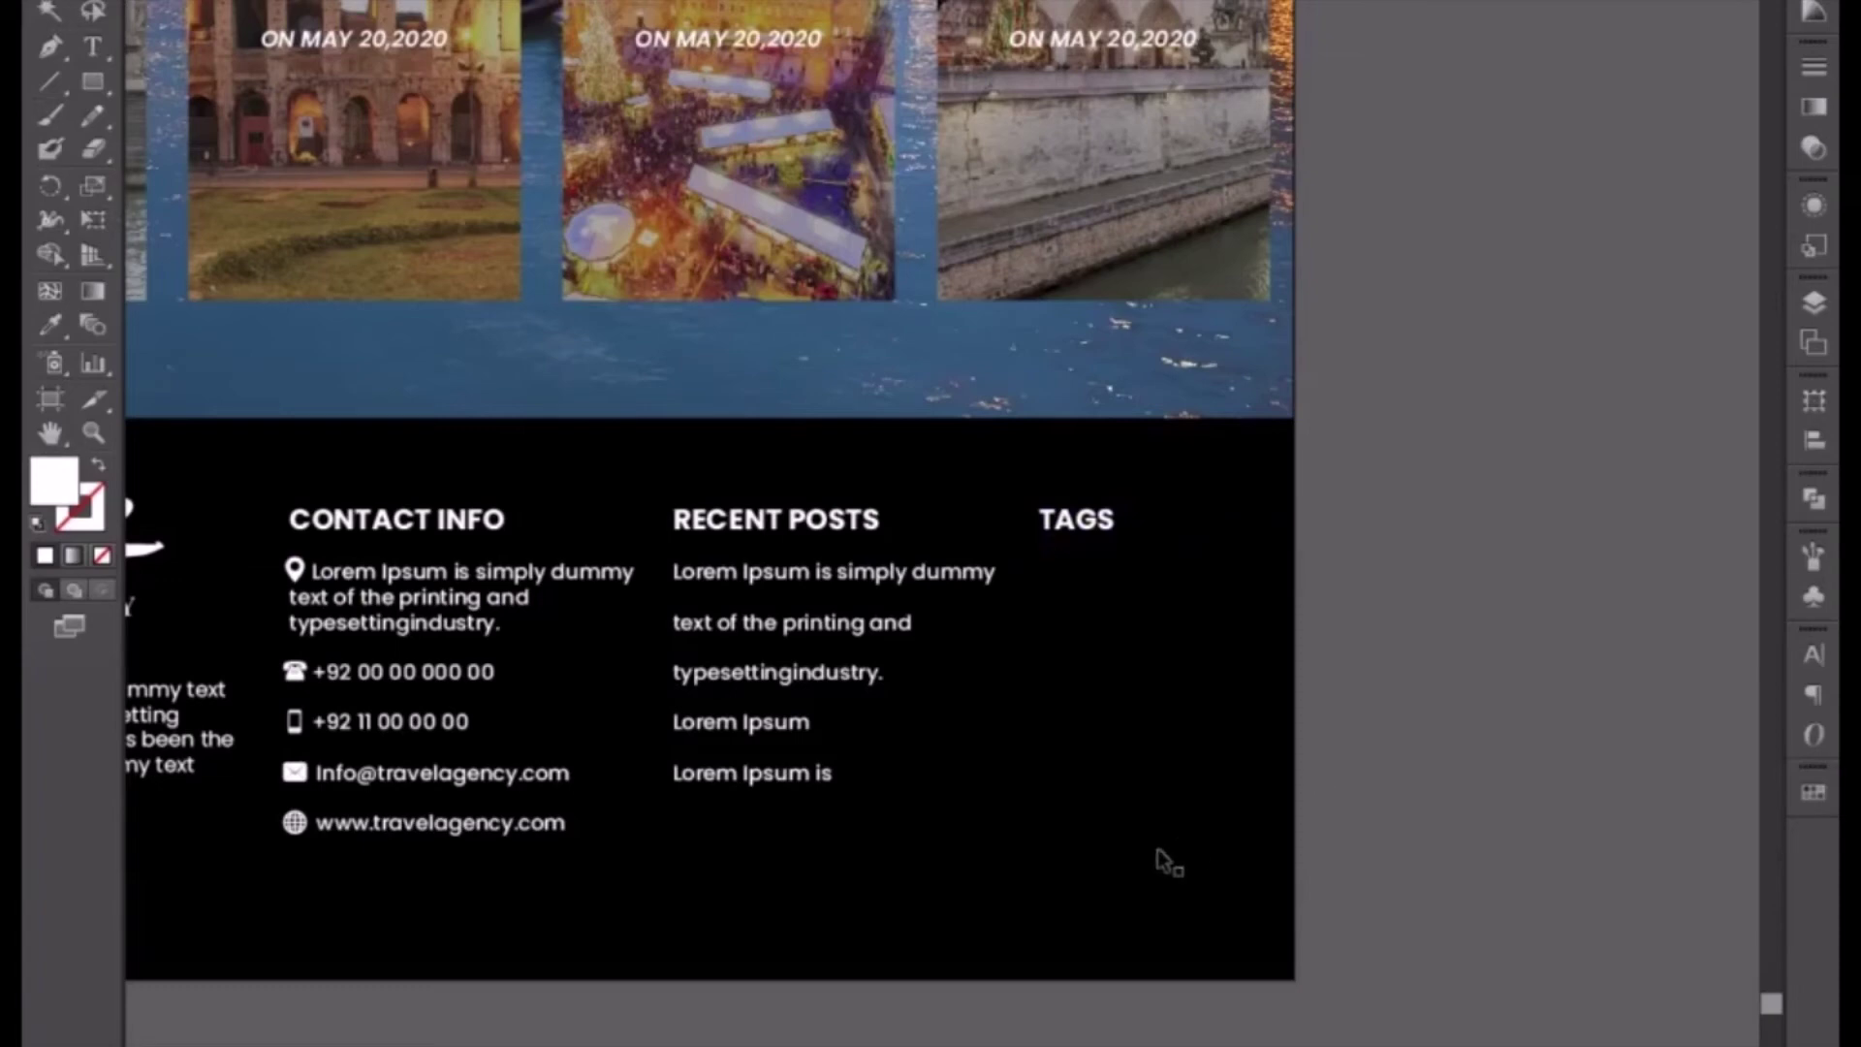
pyautogui.click(1068, 541)
pyautogui.press('Right')
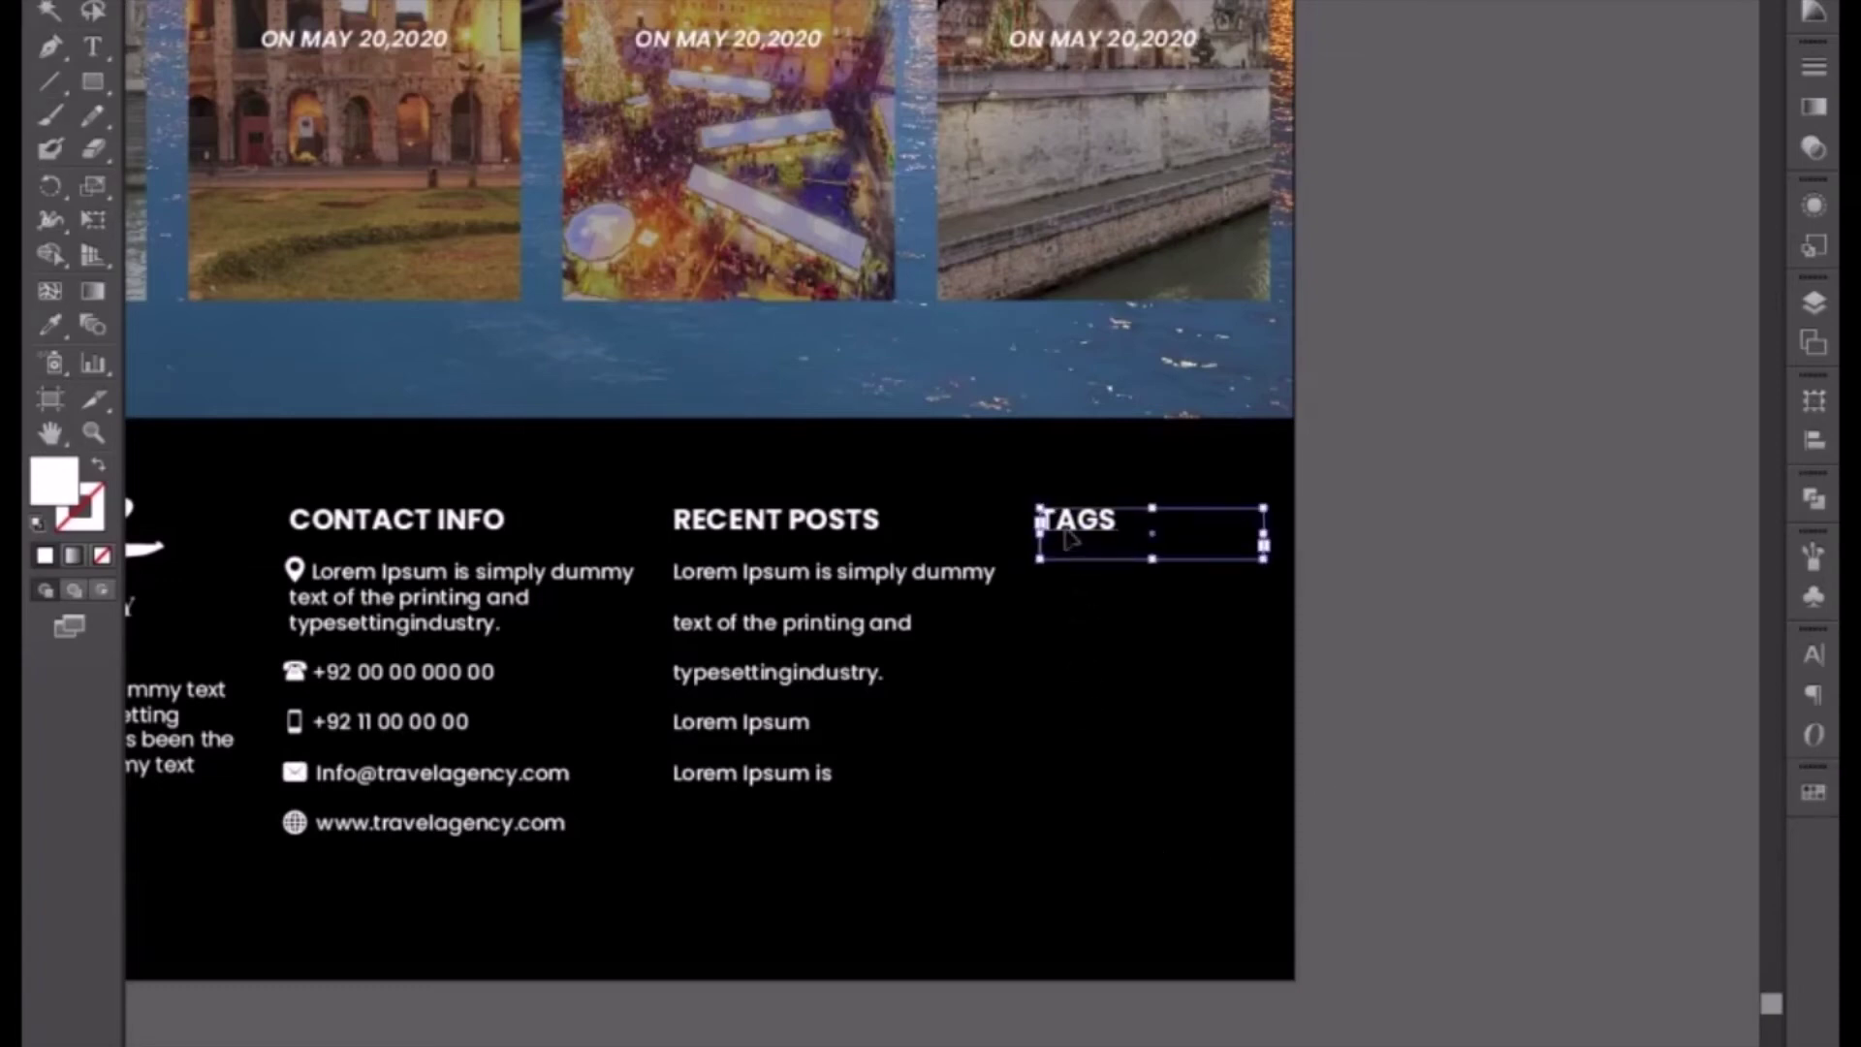
pyautogui.hotkey('ctrl', '+')
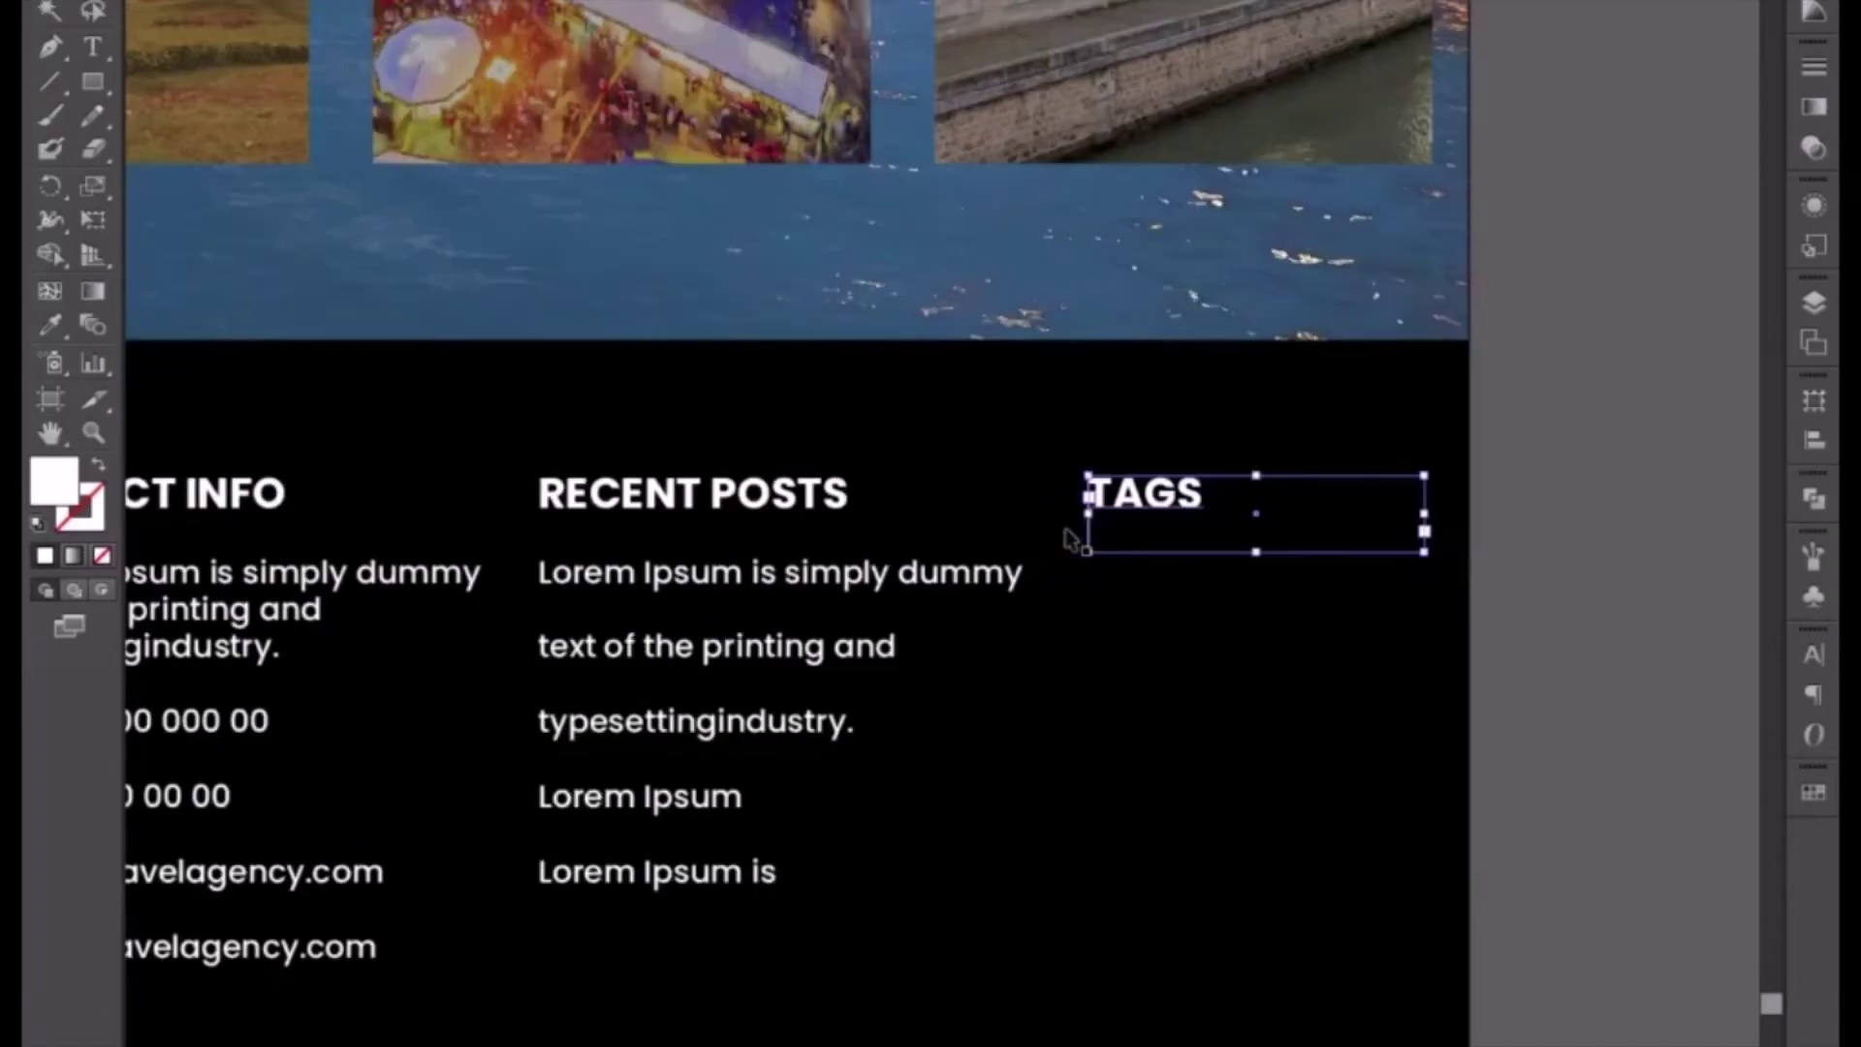
pyautogui.click(1540, 683)
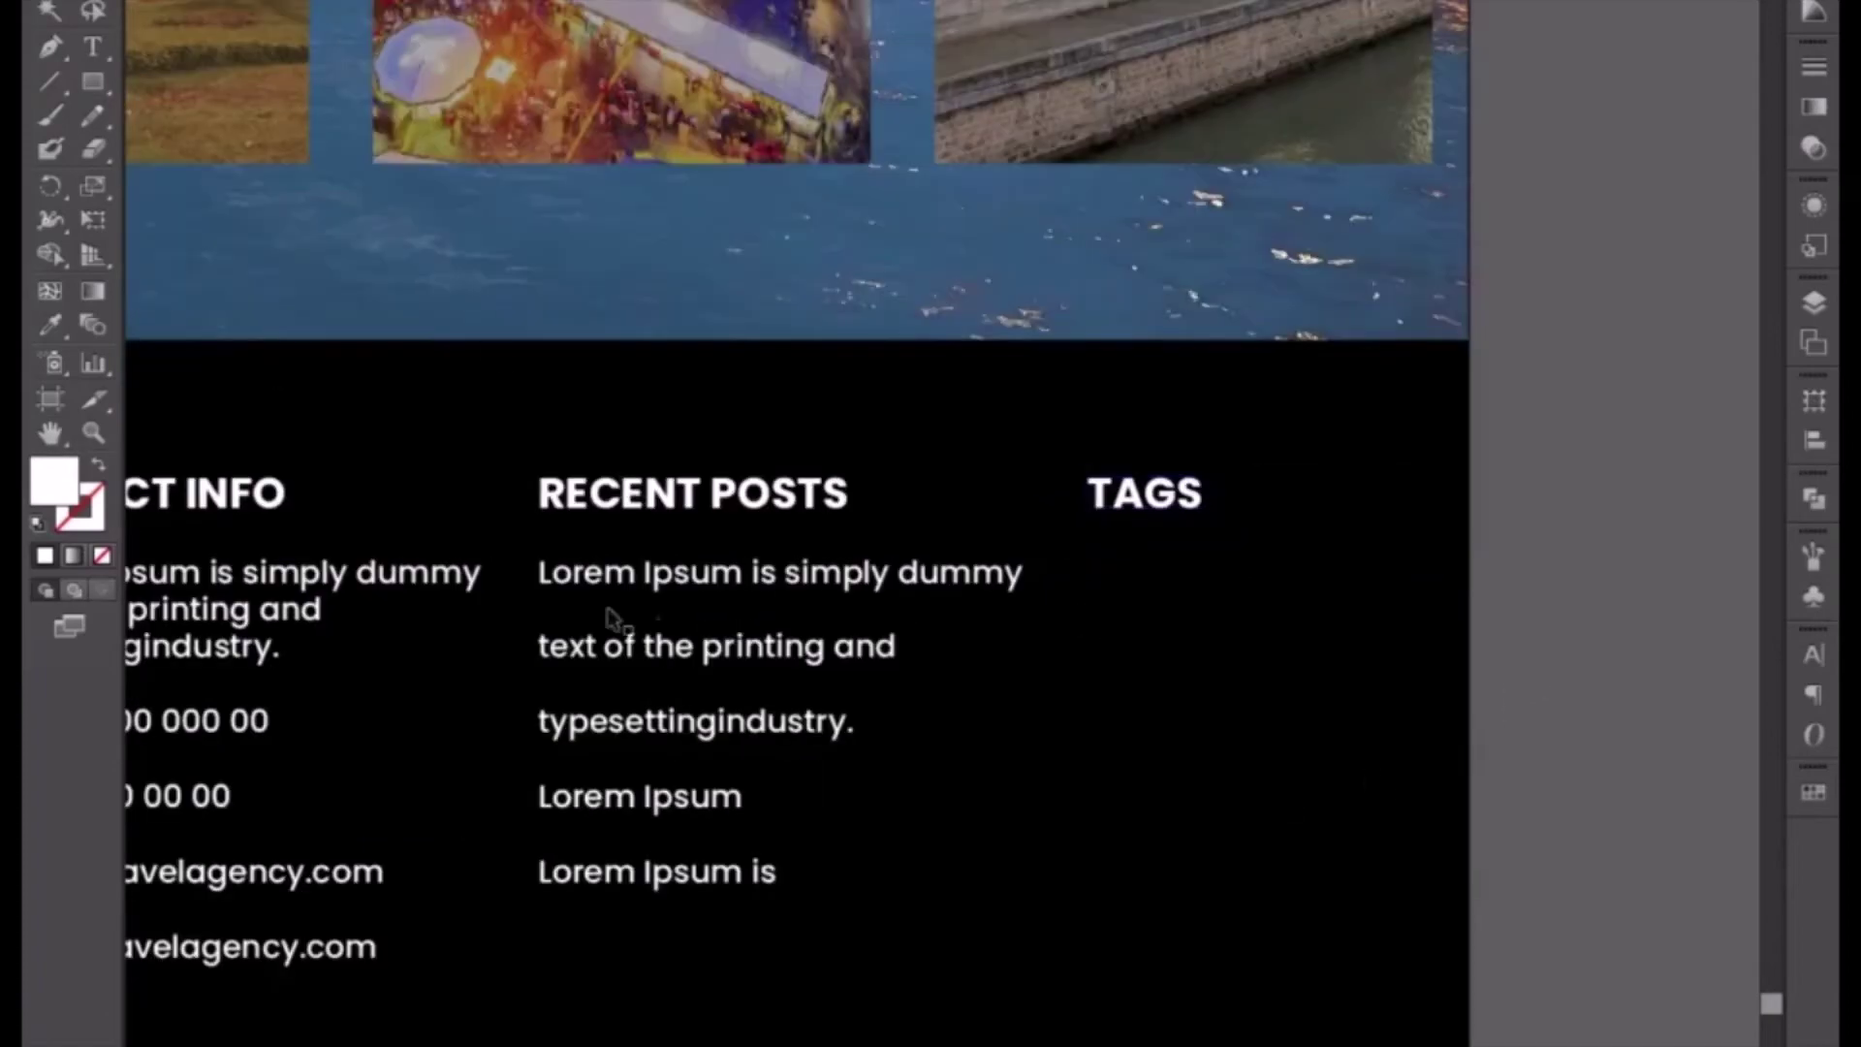
# - Duplicate the Recent Posts block to the right of TAGS and delete its last four post lines
pyautogui.click(669, 591)
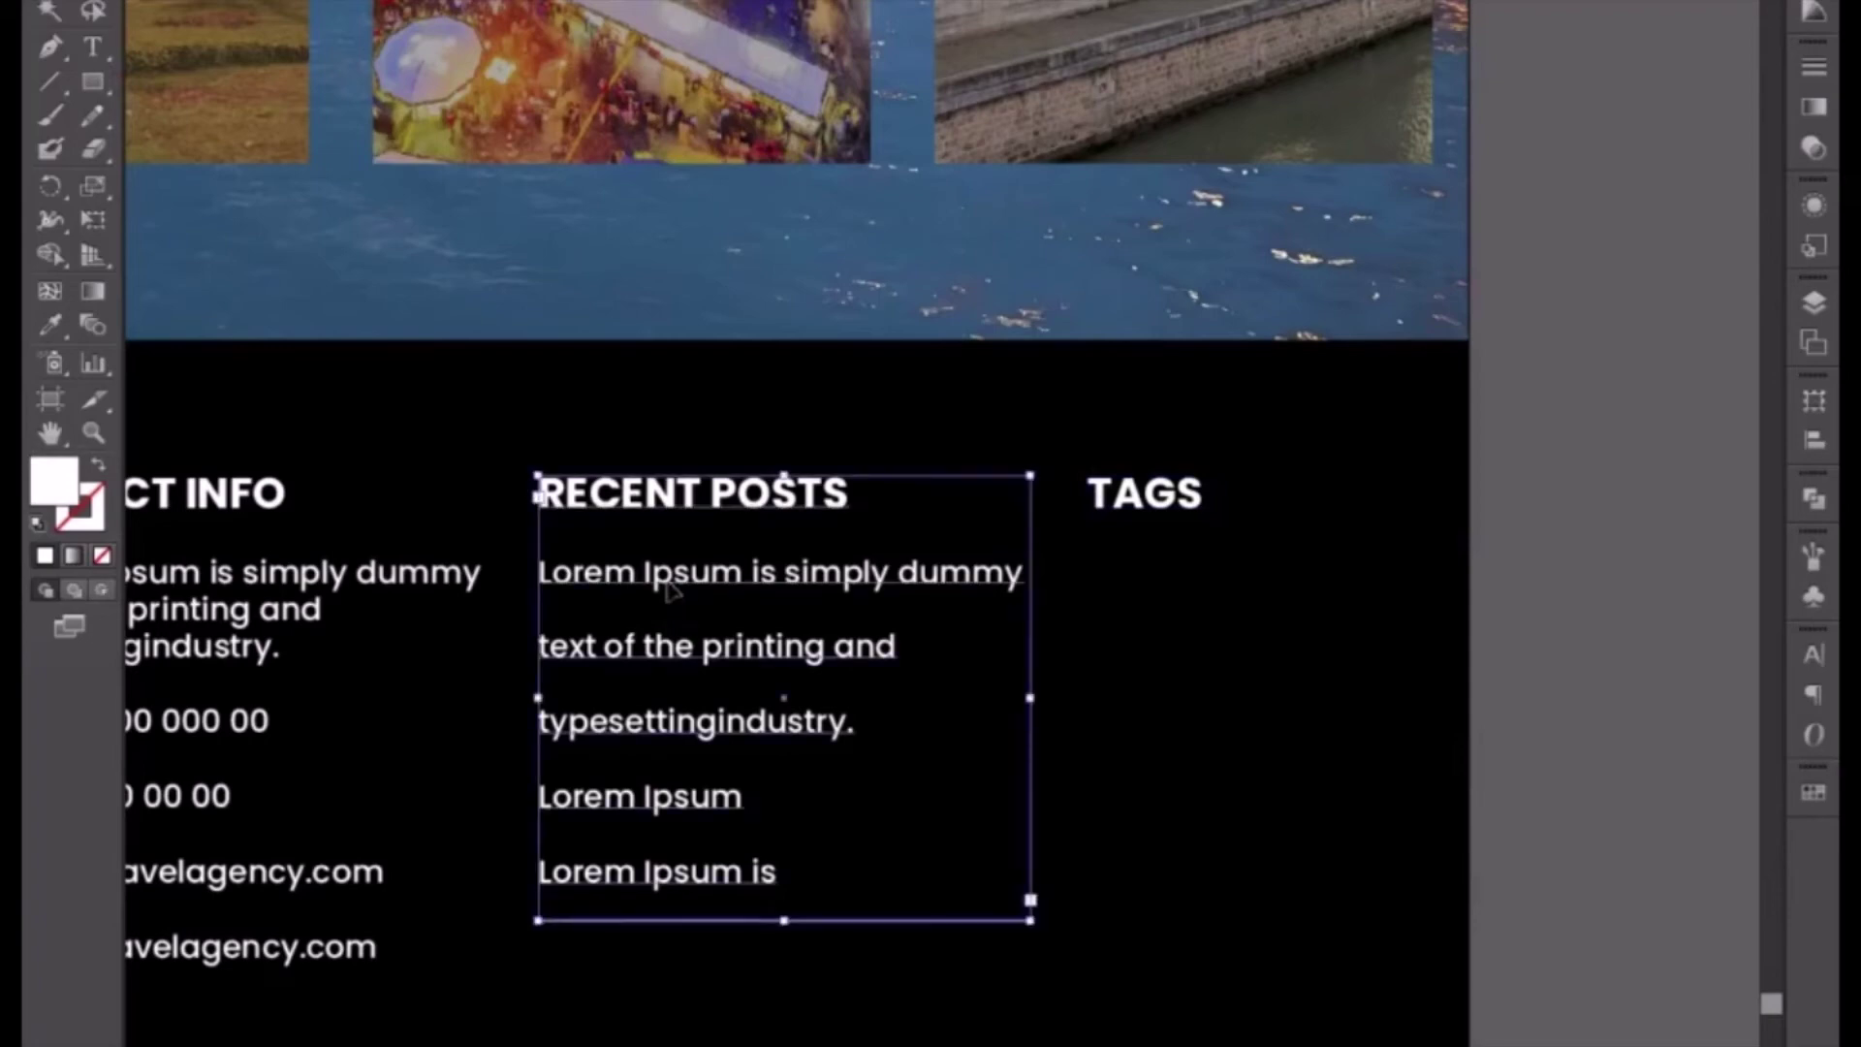
pyautogui.moveTo(669, 592); pyautogui.dragTo(1365, 601)
pyautogui.press('t')
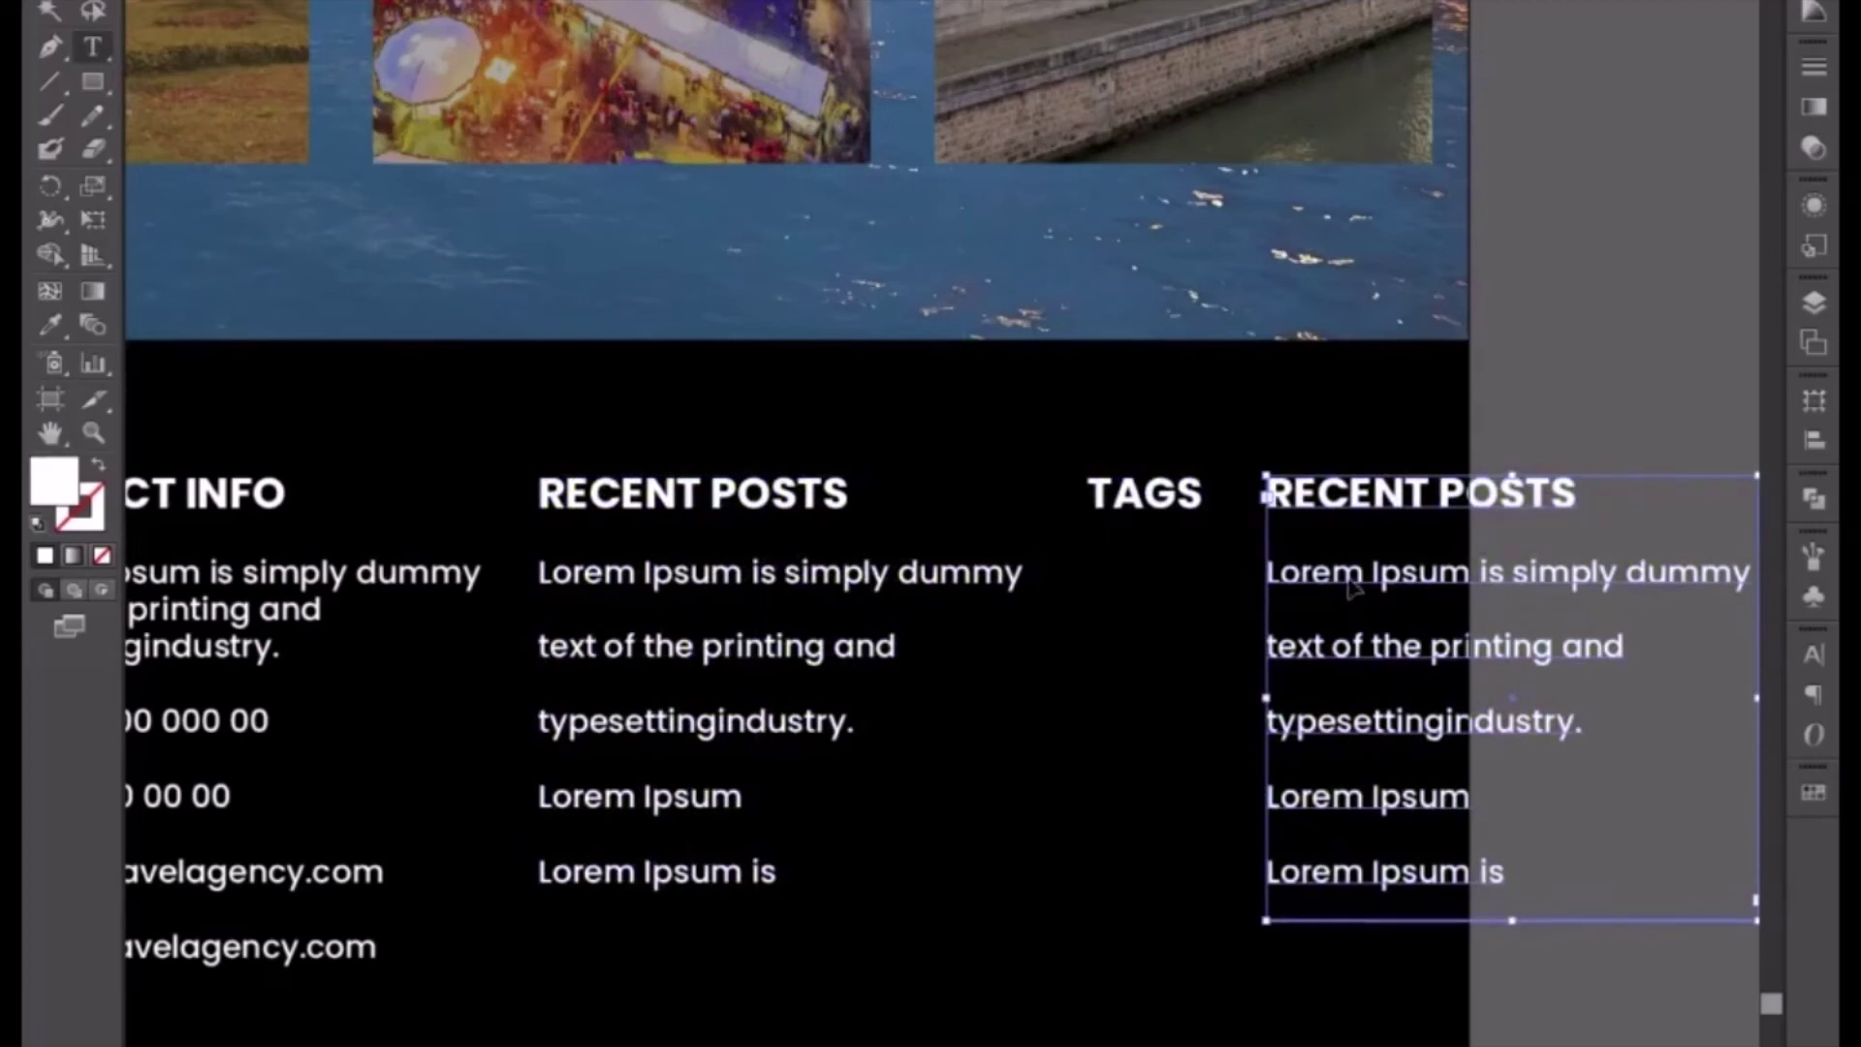
pyautogui.doubleClick(1492, 870)
pyautogui.moveTo(1410, 831); pyautogui.dragTo(1221, 630)
pyautogui.press('BackSpace')
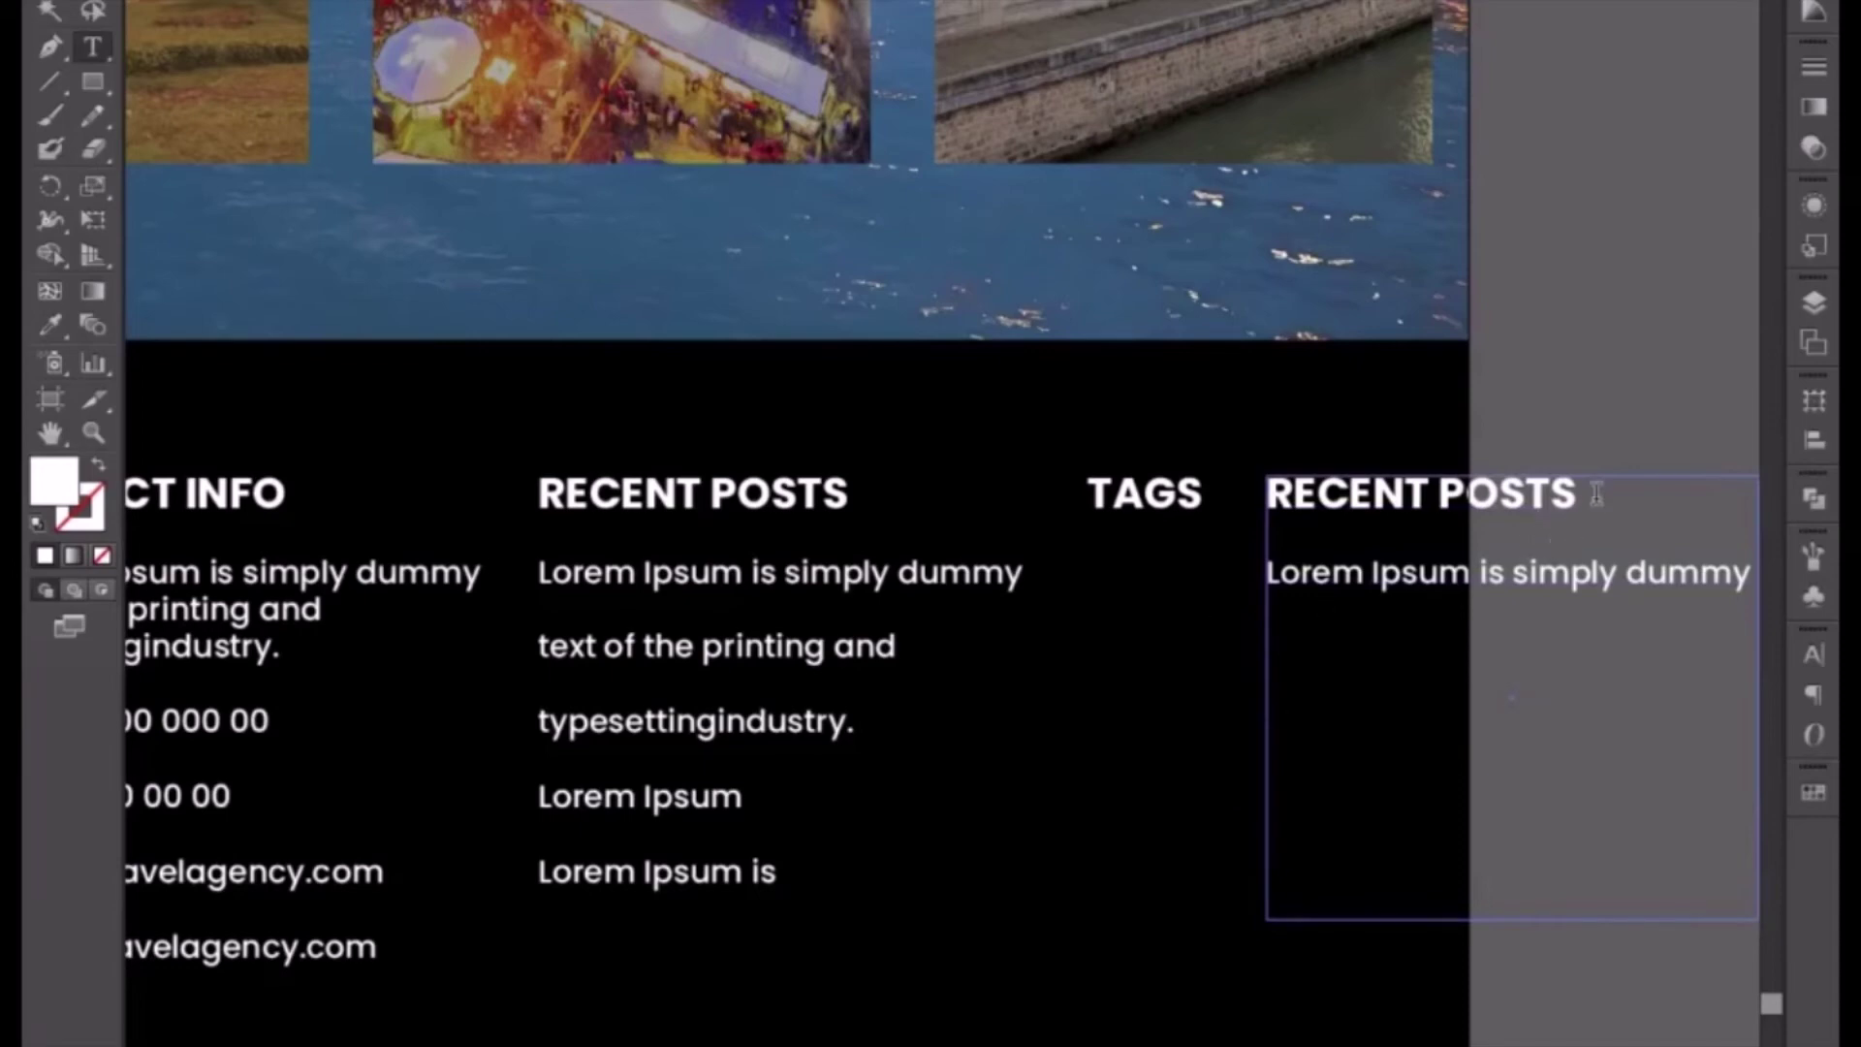
# - Delete the copied block's heading and the leftover empty line, keeping only "Lorem Ipsum is simply dummy"
pyautogui.moveTo(1594, 492); pyautogui.dragTo(1155, 471)
pyautogui.press('BackSpace')
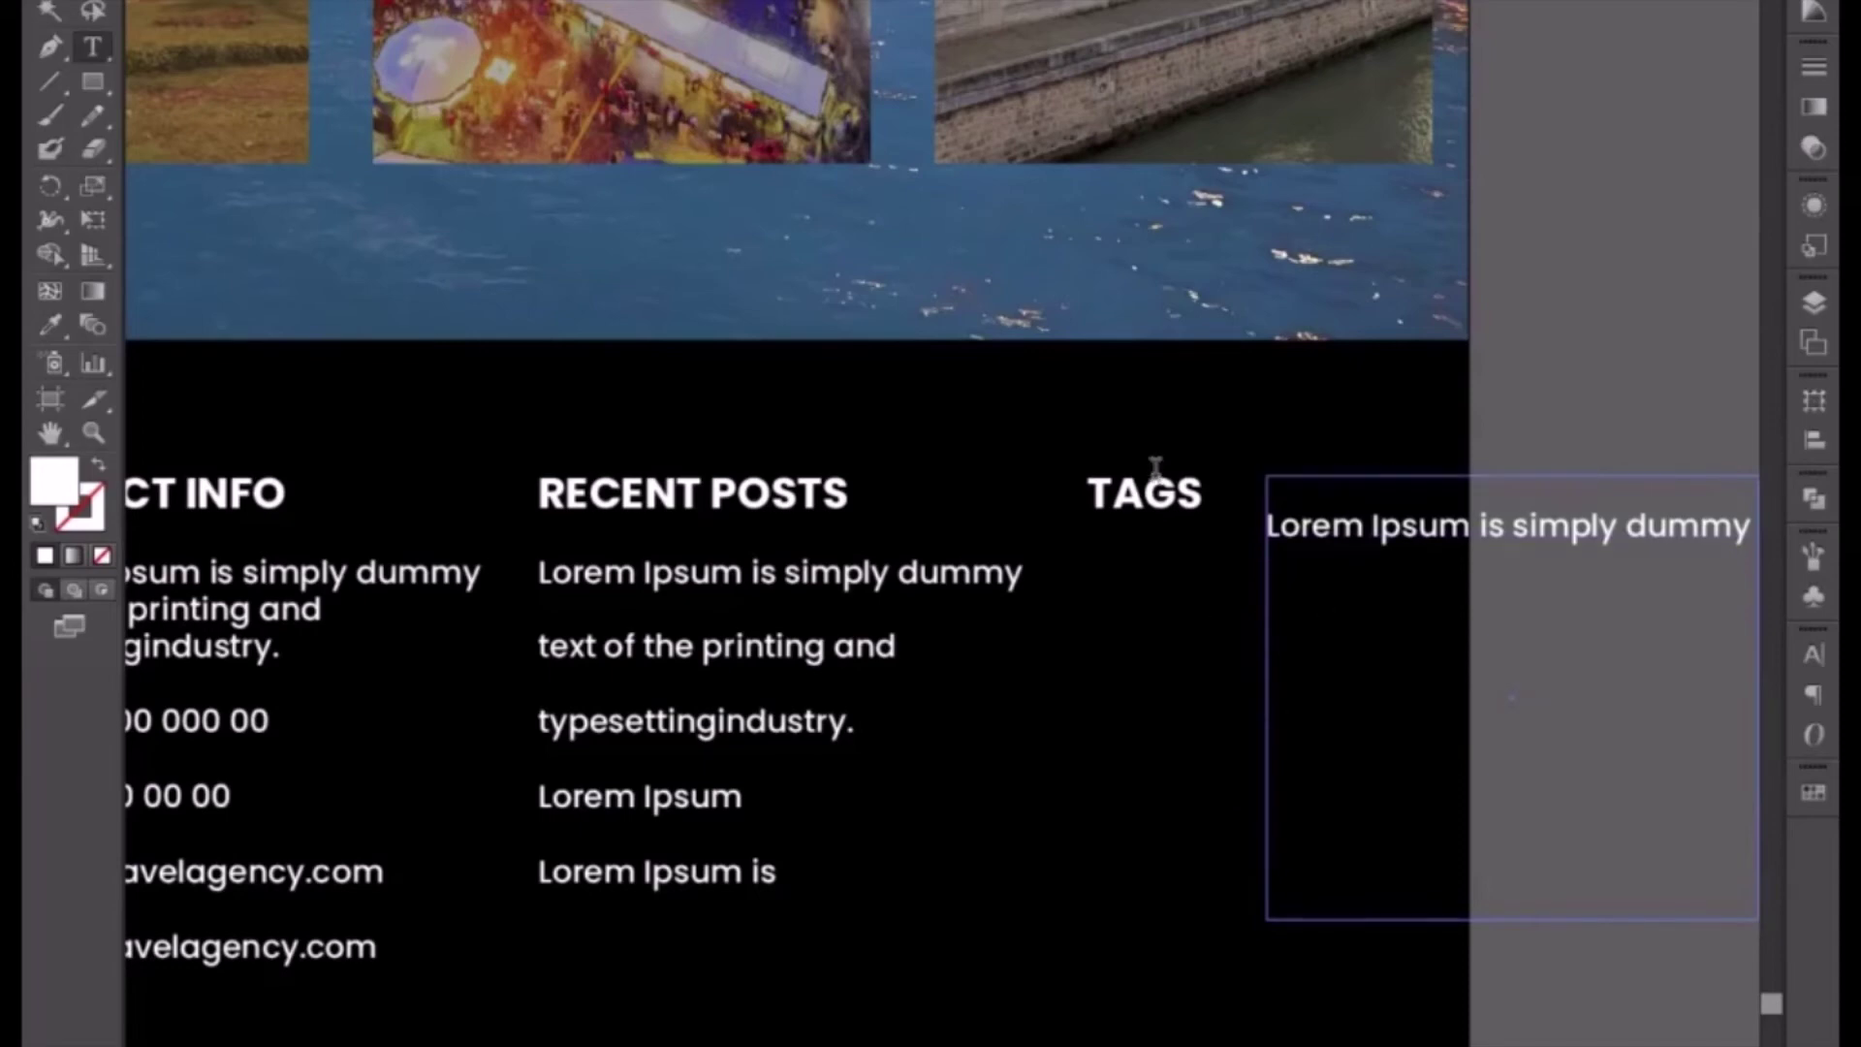
pyautogui.press('Delete')
pyautogui.hotkey('ctrl', 'a')
pyautogui.press('Escape')
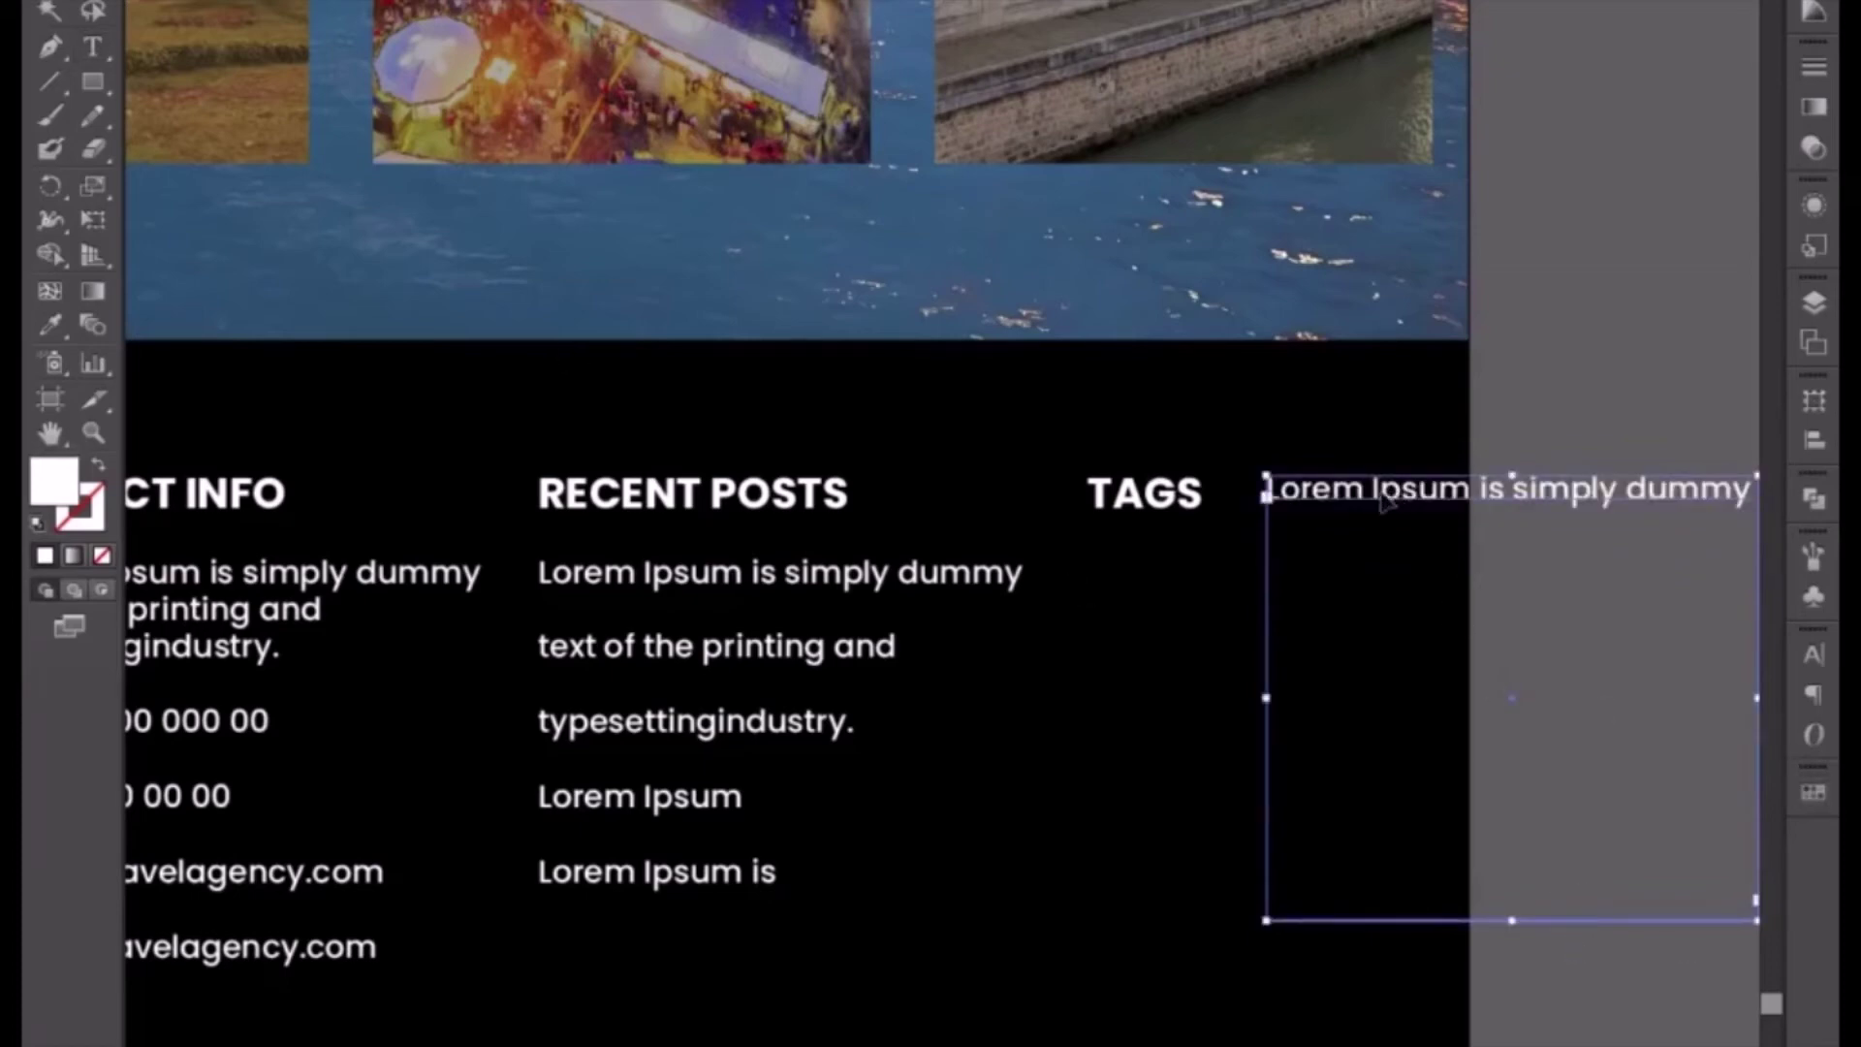
# - Move the copied text frame onto the TAGS heading's left edge and shrink its width and height around the text
pyautogui.moveTo(1393, 494); pyautogui.dragTo(1217, 488)
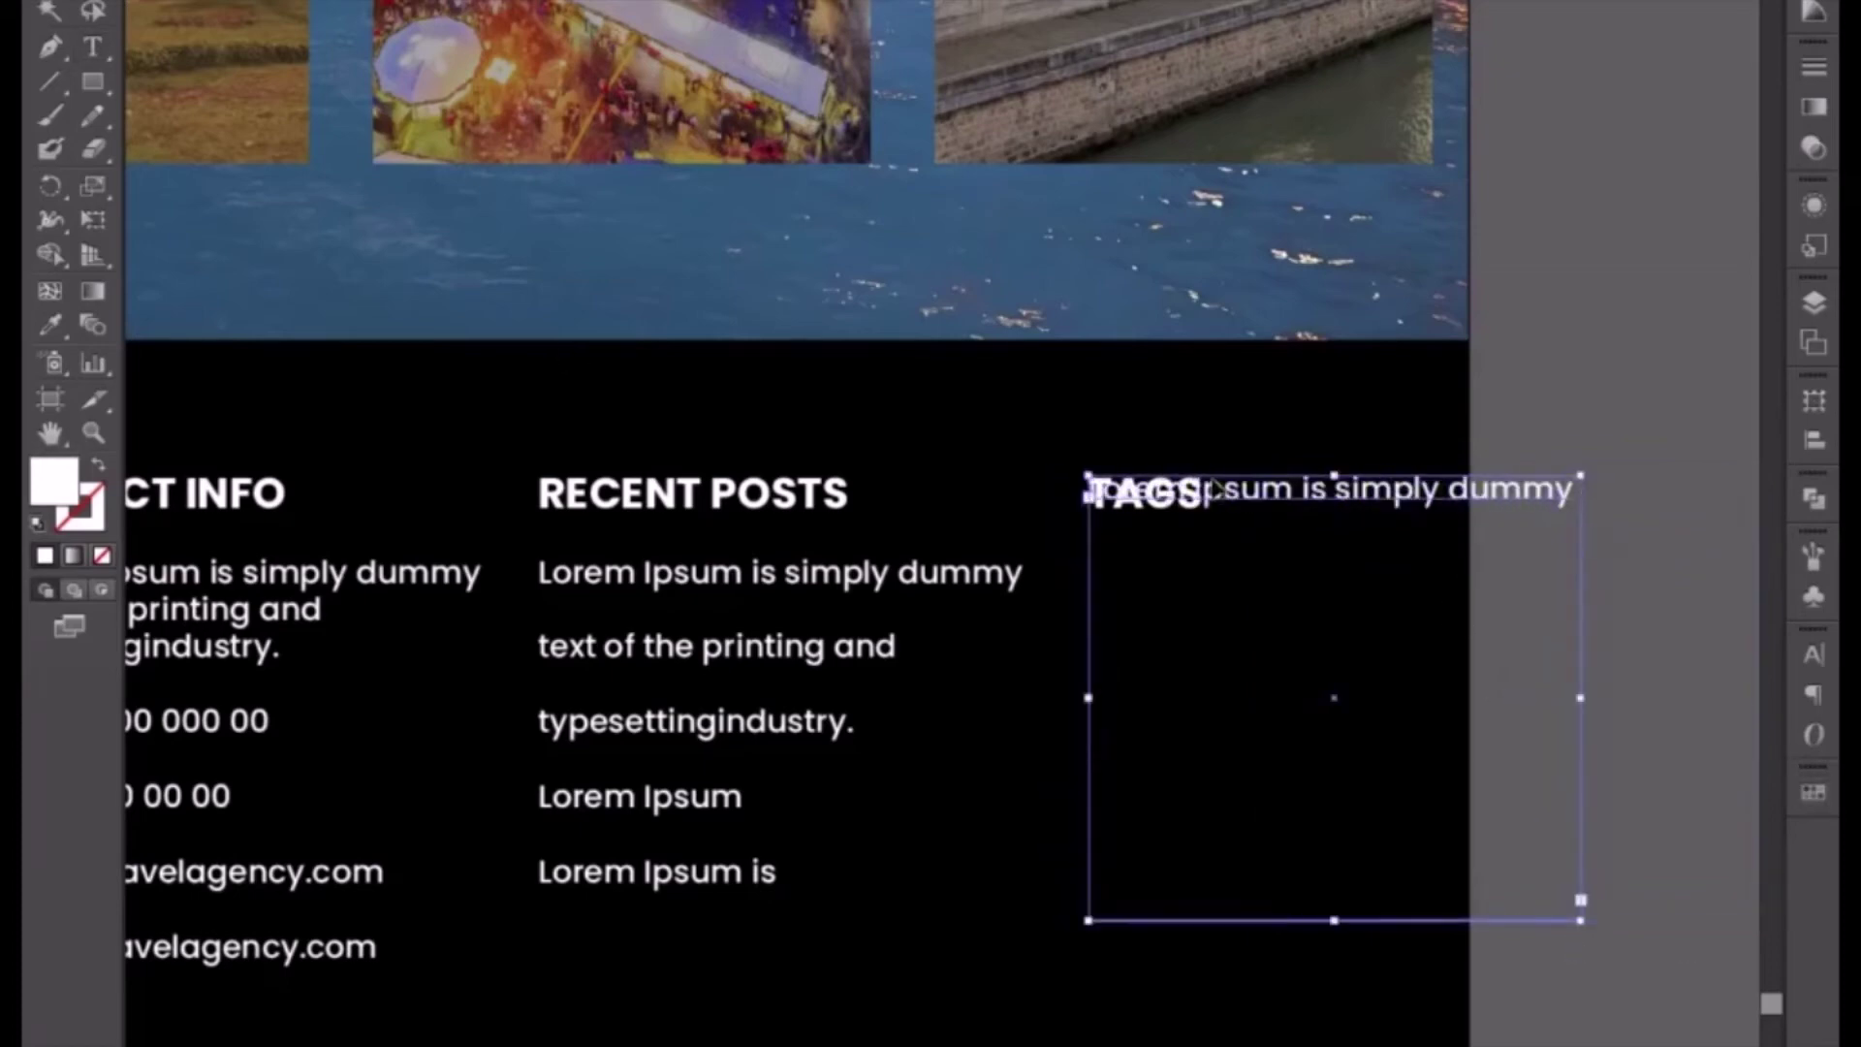
pyautogui.moveTo(1580, 697); pyautogui.dragTo(1323, 654)
pyautogui.moveTo(1207, 916); pyautogui.dragTo(1218, 631)
pyautogui.press('t')
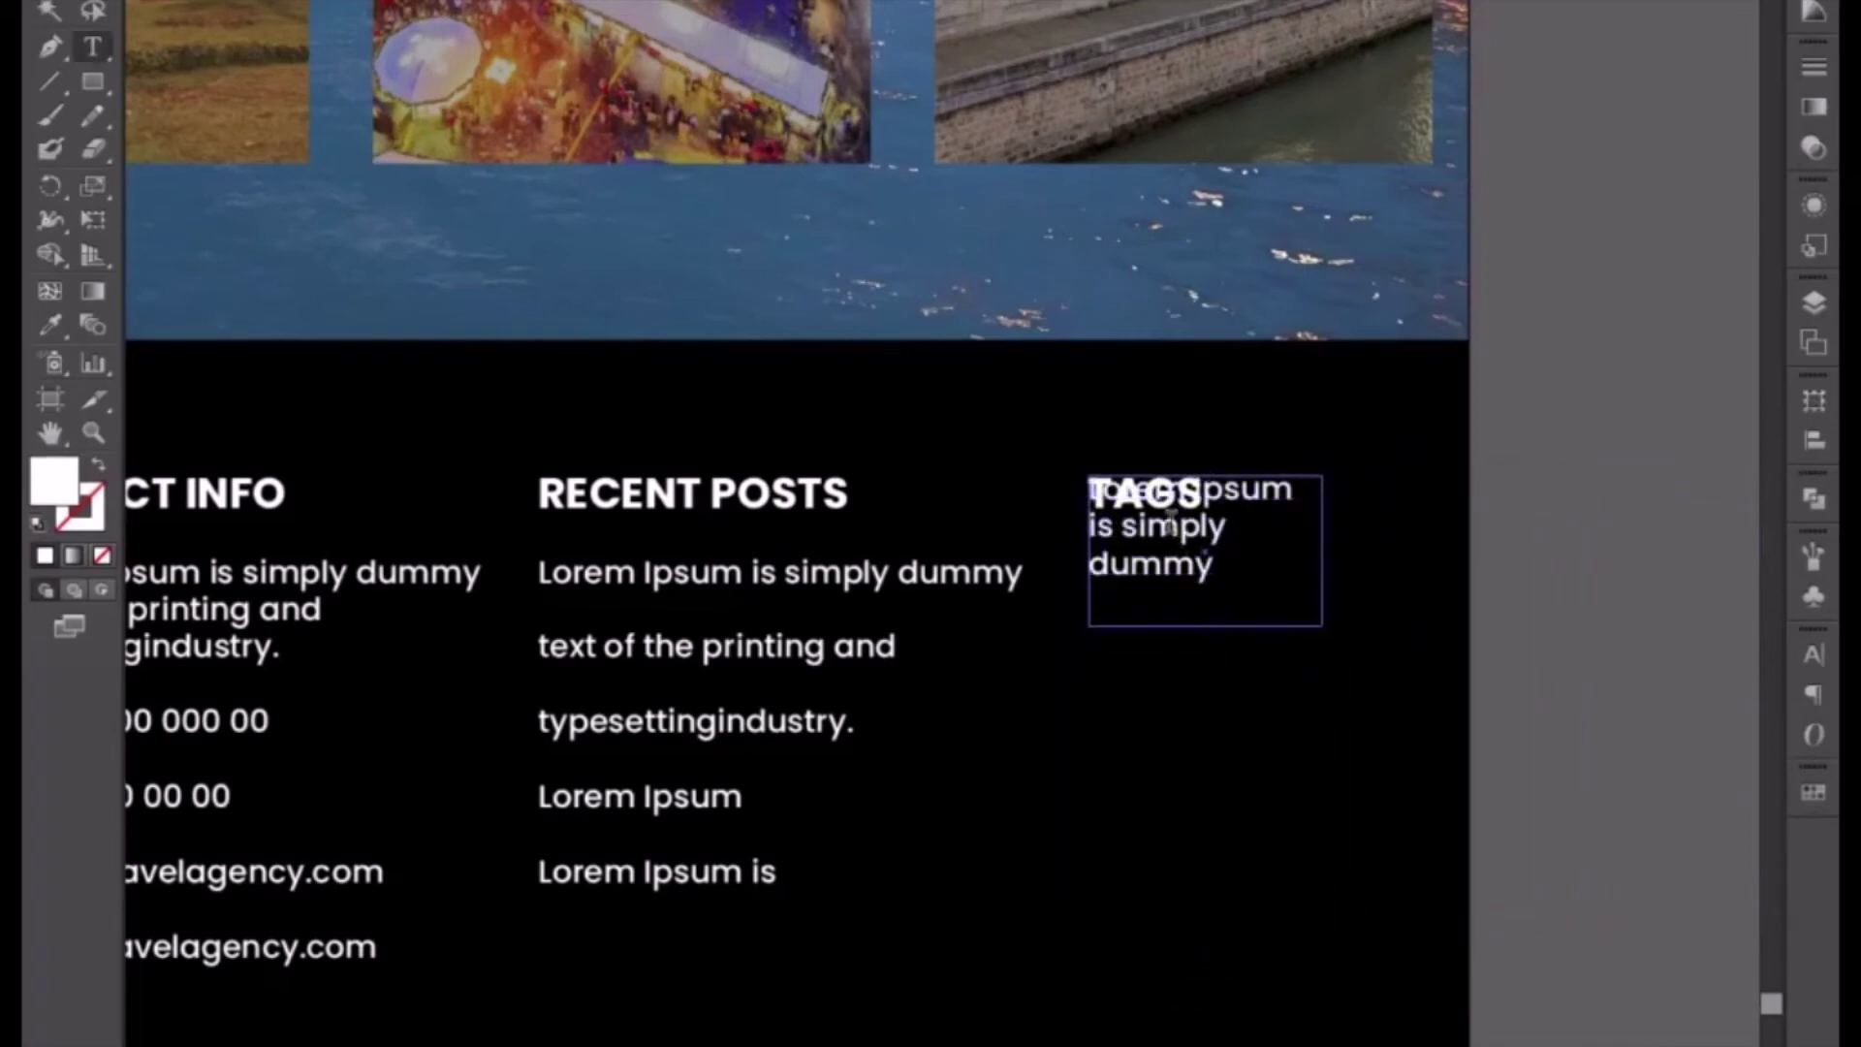
# - Replace the copied dummy text with "blog" and shrink its frame to fit the word just below the TAGS heading
pyautogui.tripleClick(1179, 536)
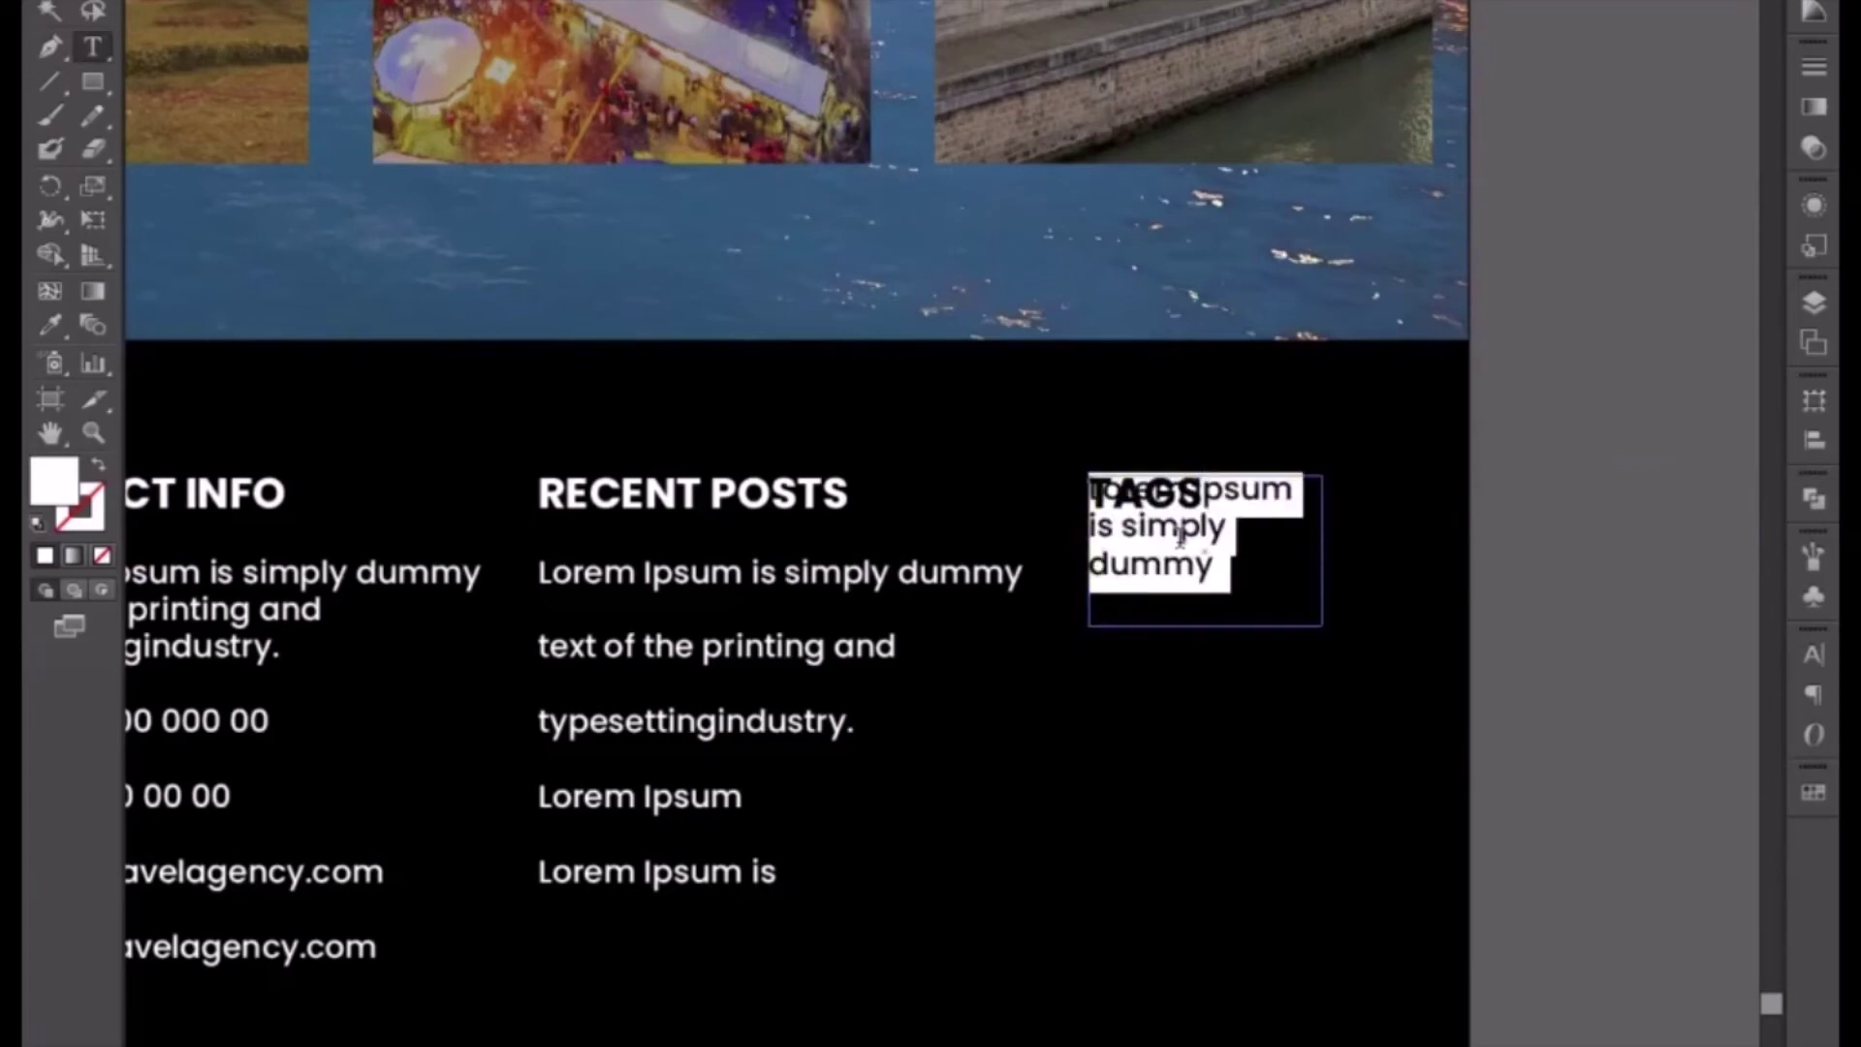
pyautogui.press('BackSpace')
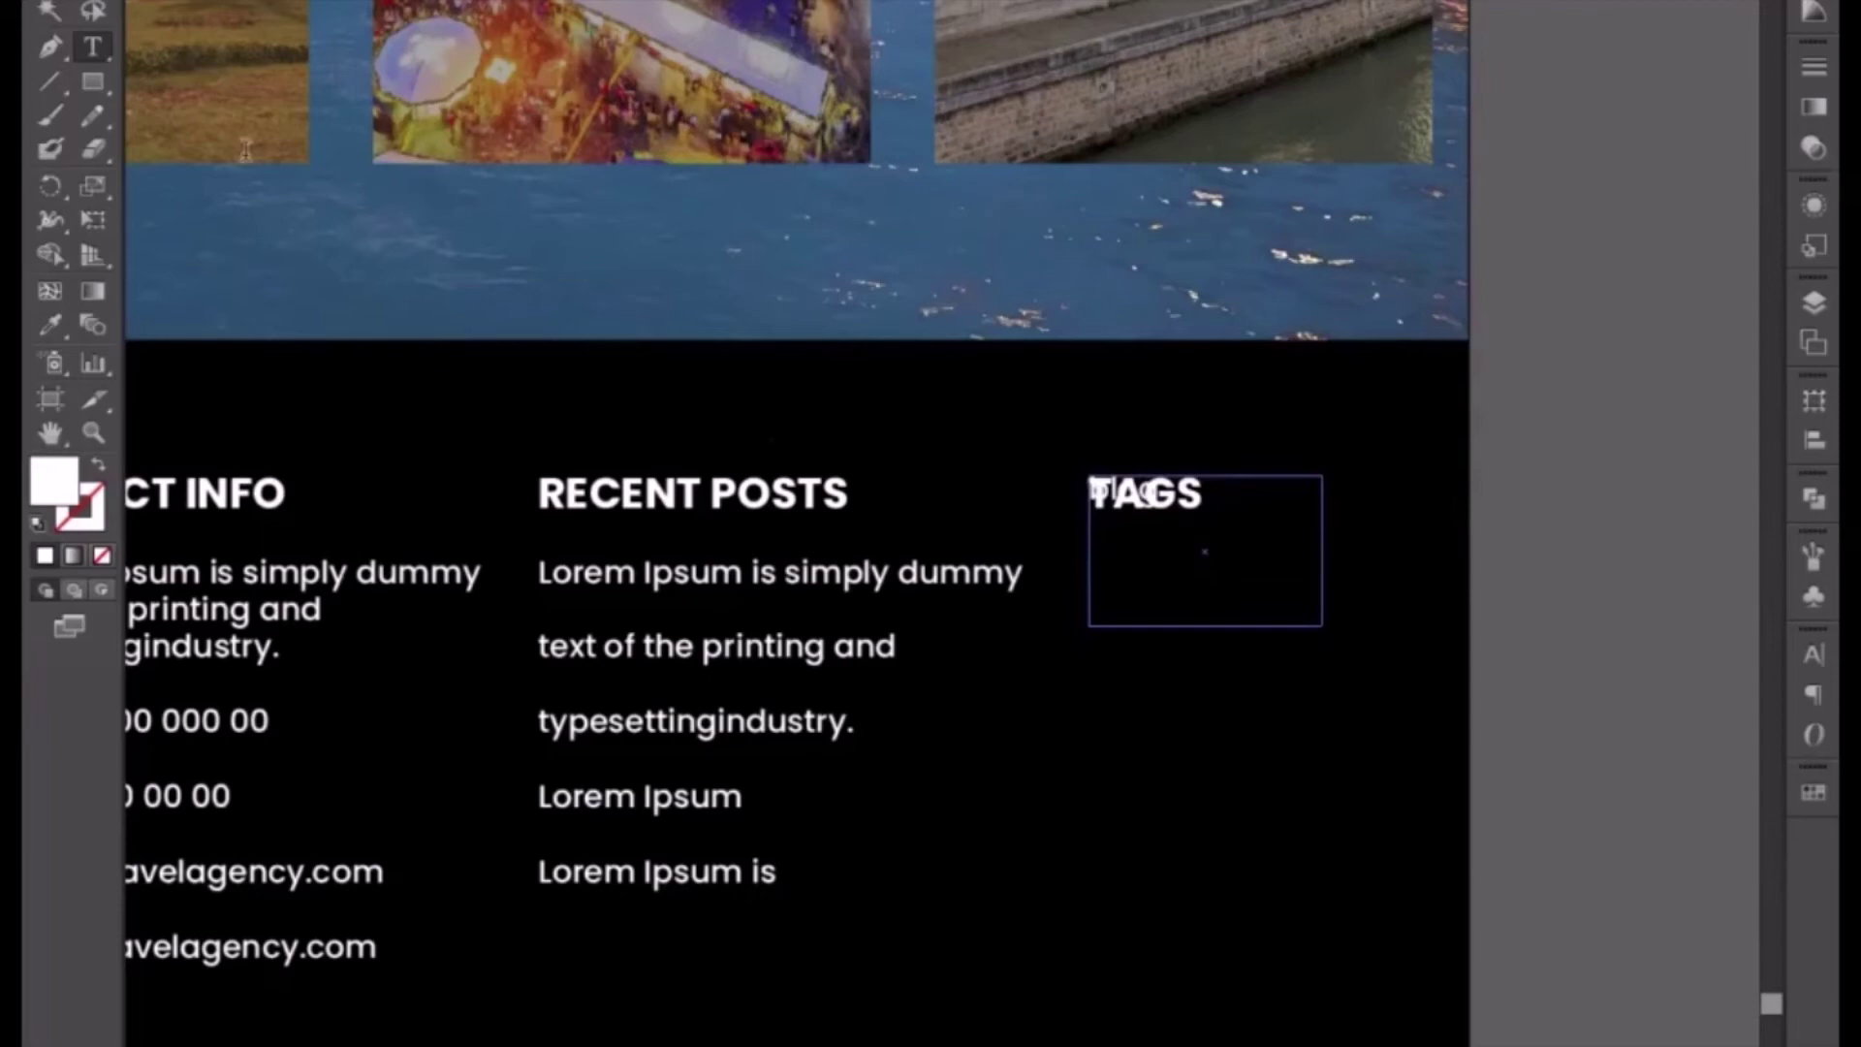
pyautogui.press('Escape')
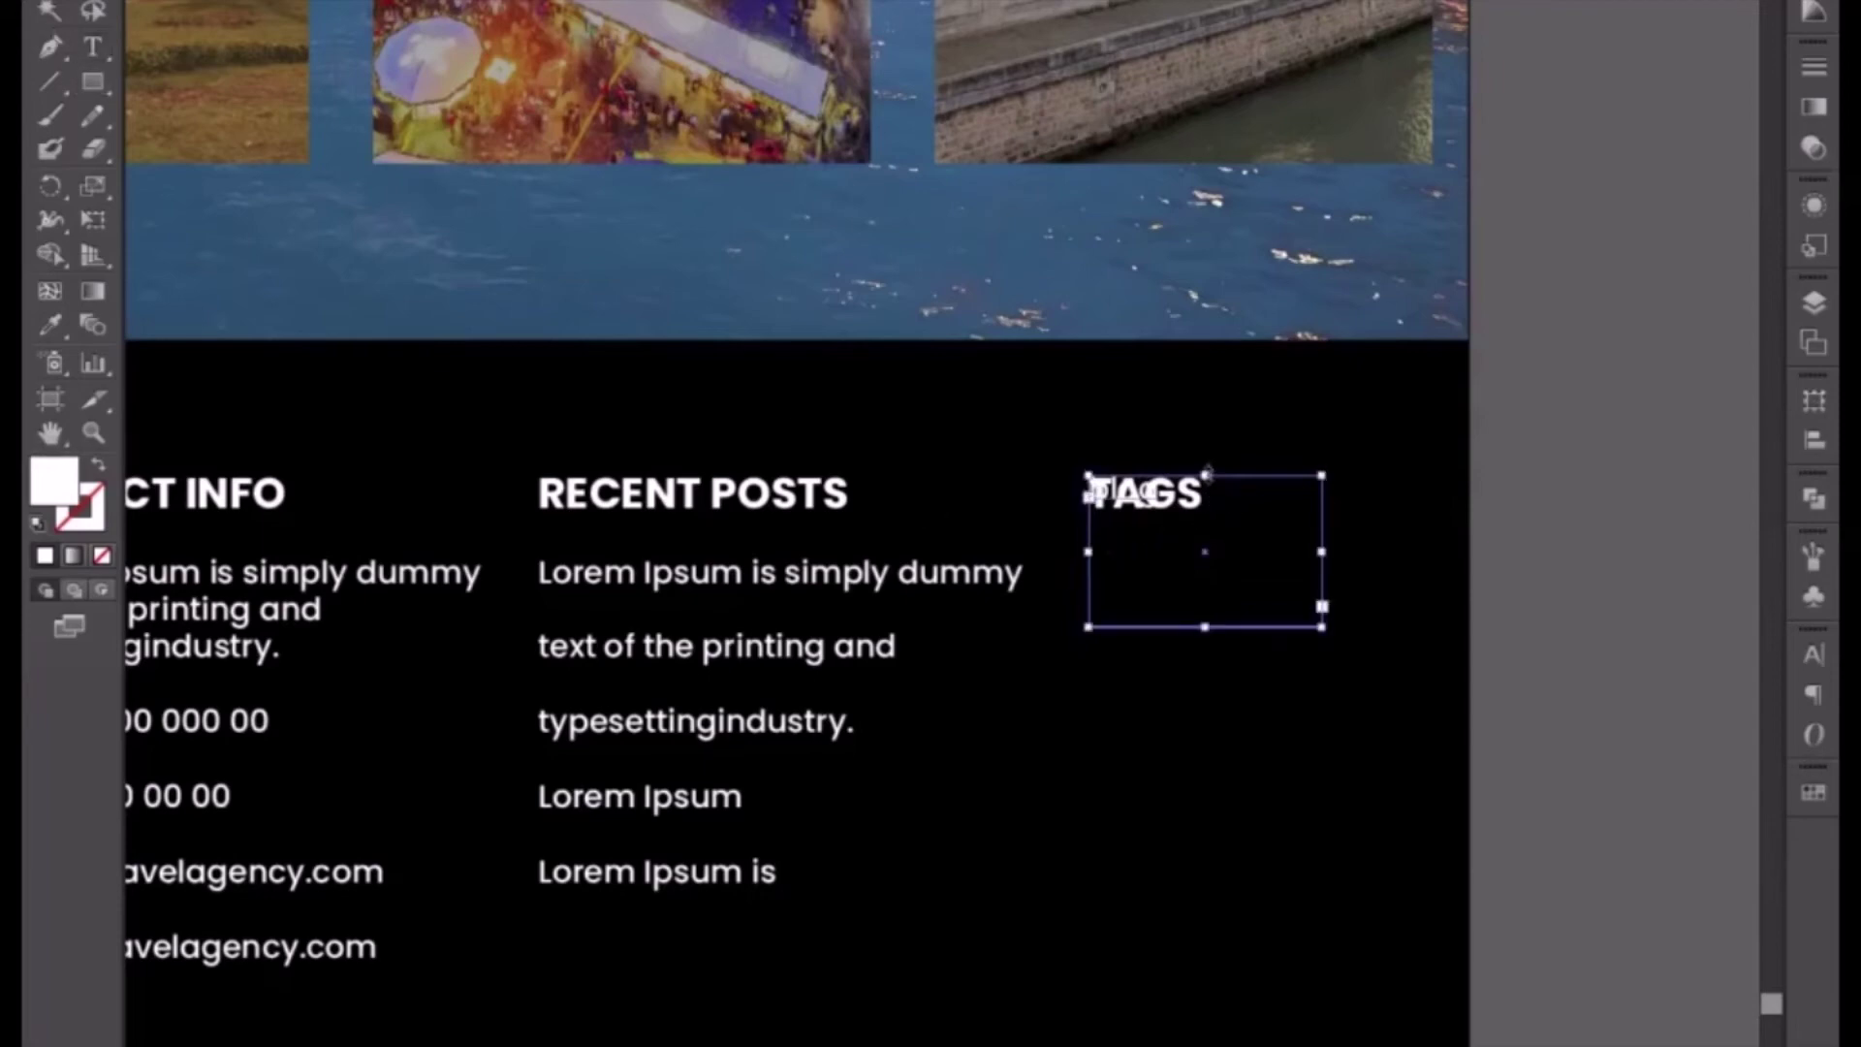
pyautogui.moveTo(1205, 474); pyautogui.dragTo(1208, 563)
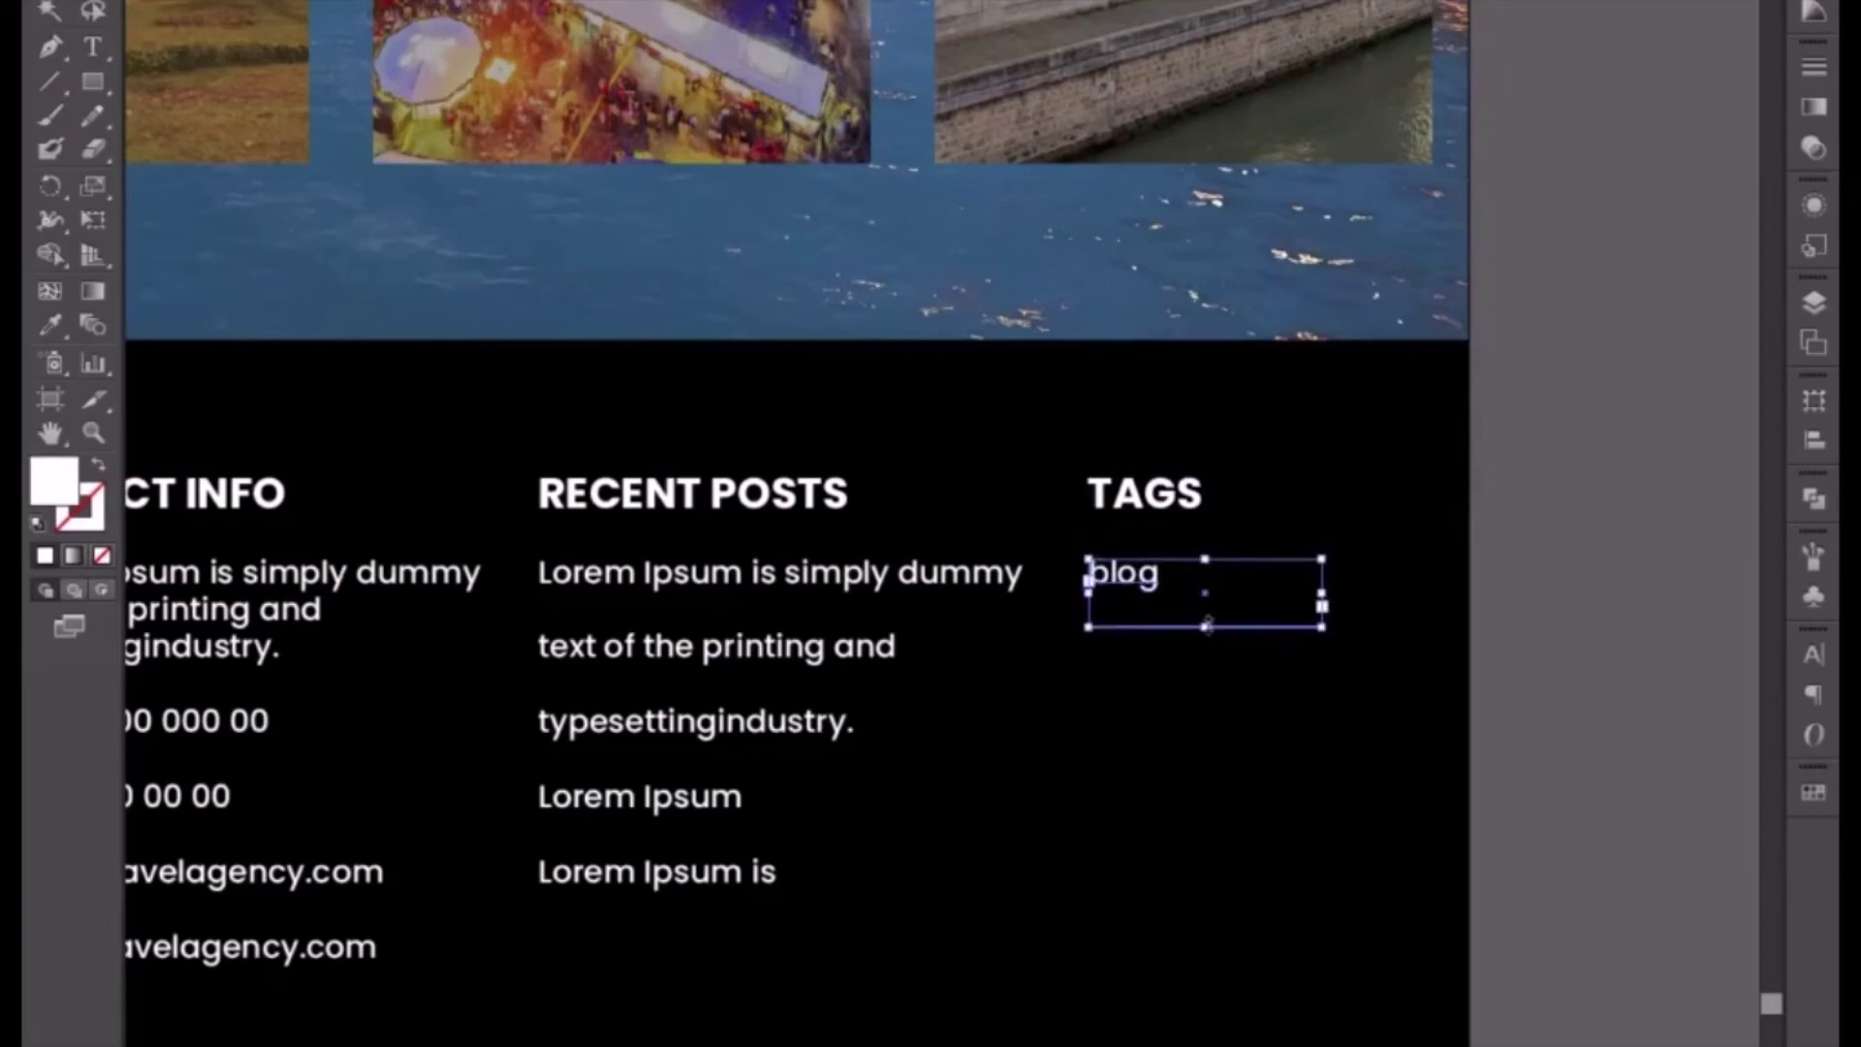
pyautogui.moveTo(1204, 627); pyautogui.dragTo(1204, 611)
pyautogui.moveTo(1321, 586); pyautogui.dragTo(1205, 586)
# - Apply All Caps to the blog text and shift it slightly right of the TAGS heading's left edge
pyautogui.click(1812, 647)
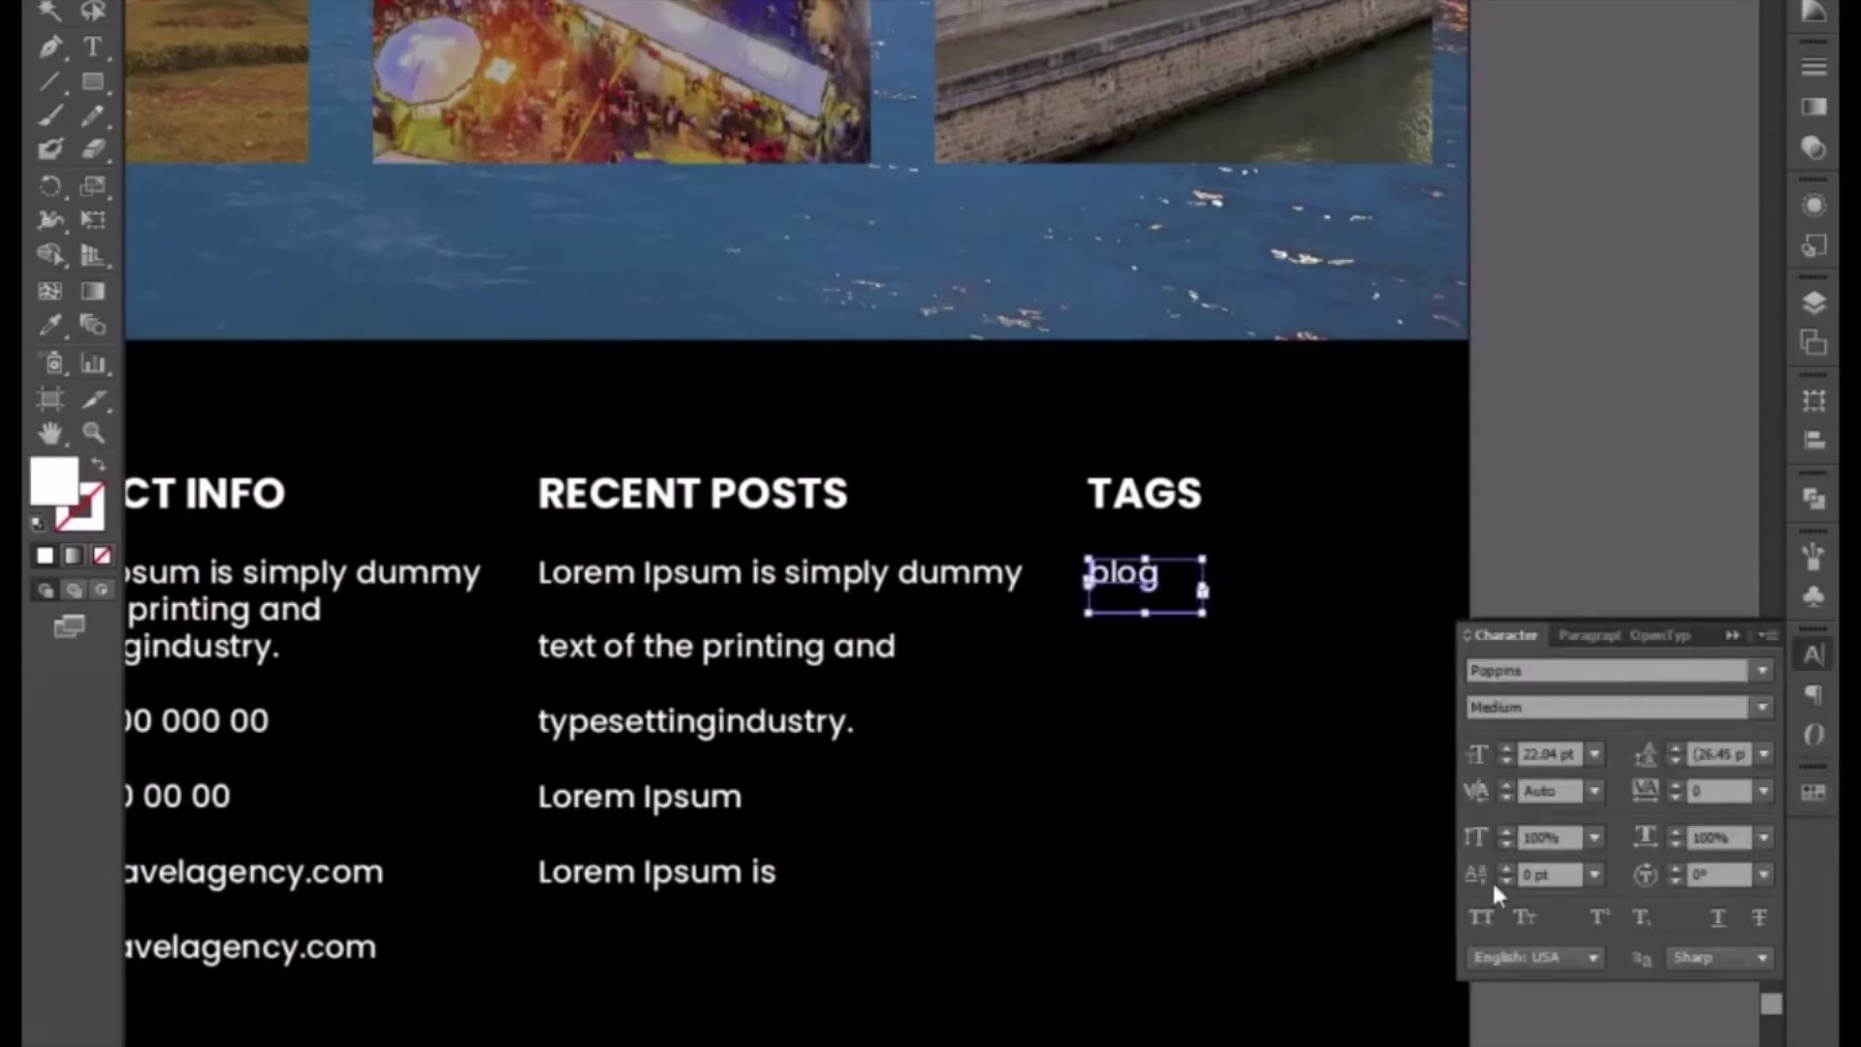
pyautogui.click(1481, 915)
pyautogui.click(1478, 610)
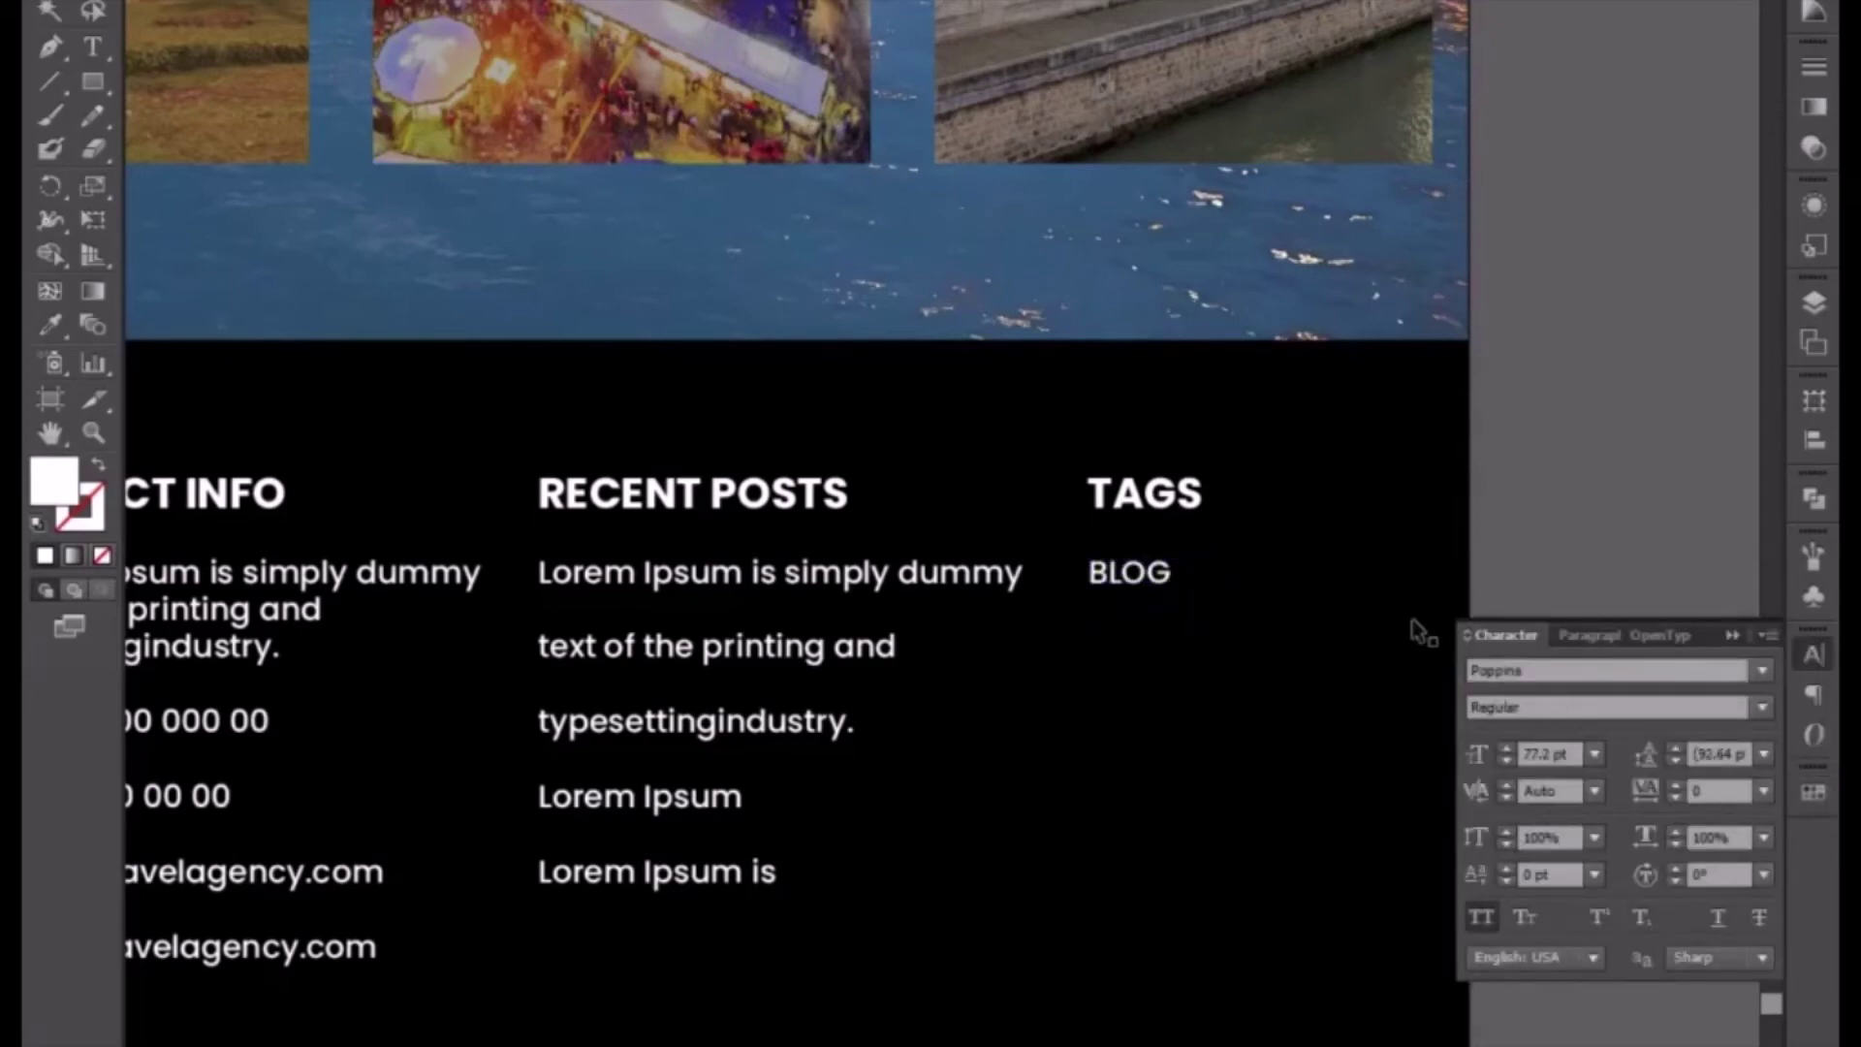
pyautogui.hotkey('ctrl', '+')
pyautogui.moveTo(1235, 603); pyautogui.dragTo(1020, 573)
pyautogui.click(1003, 580)
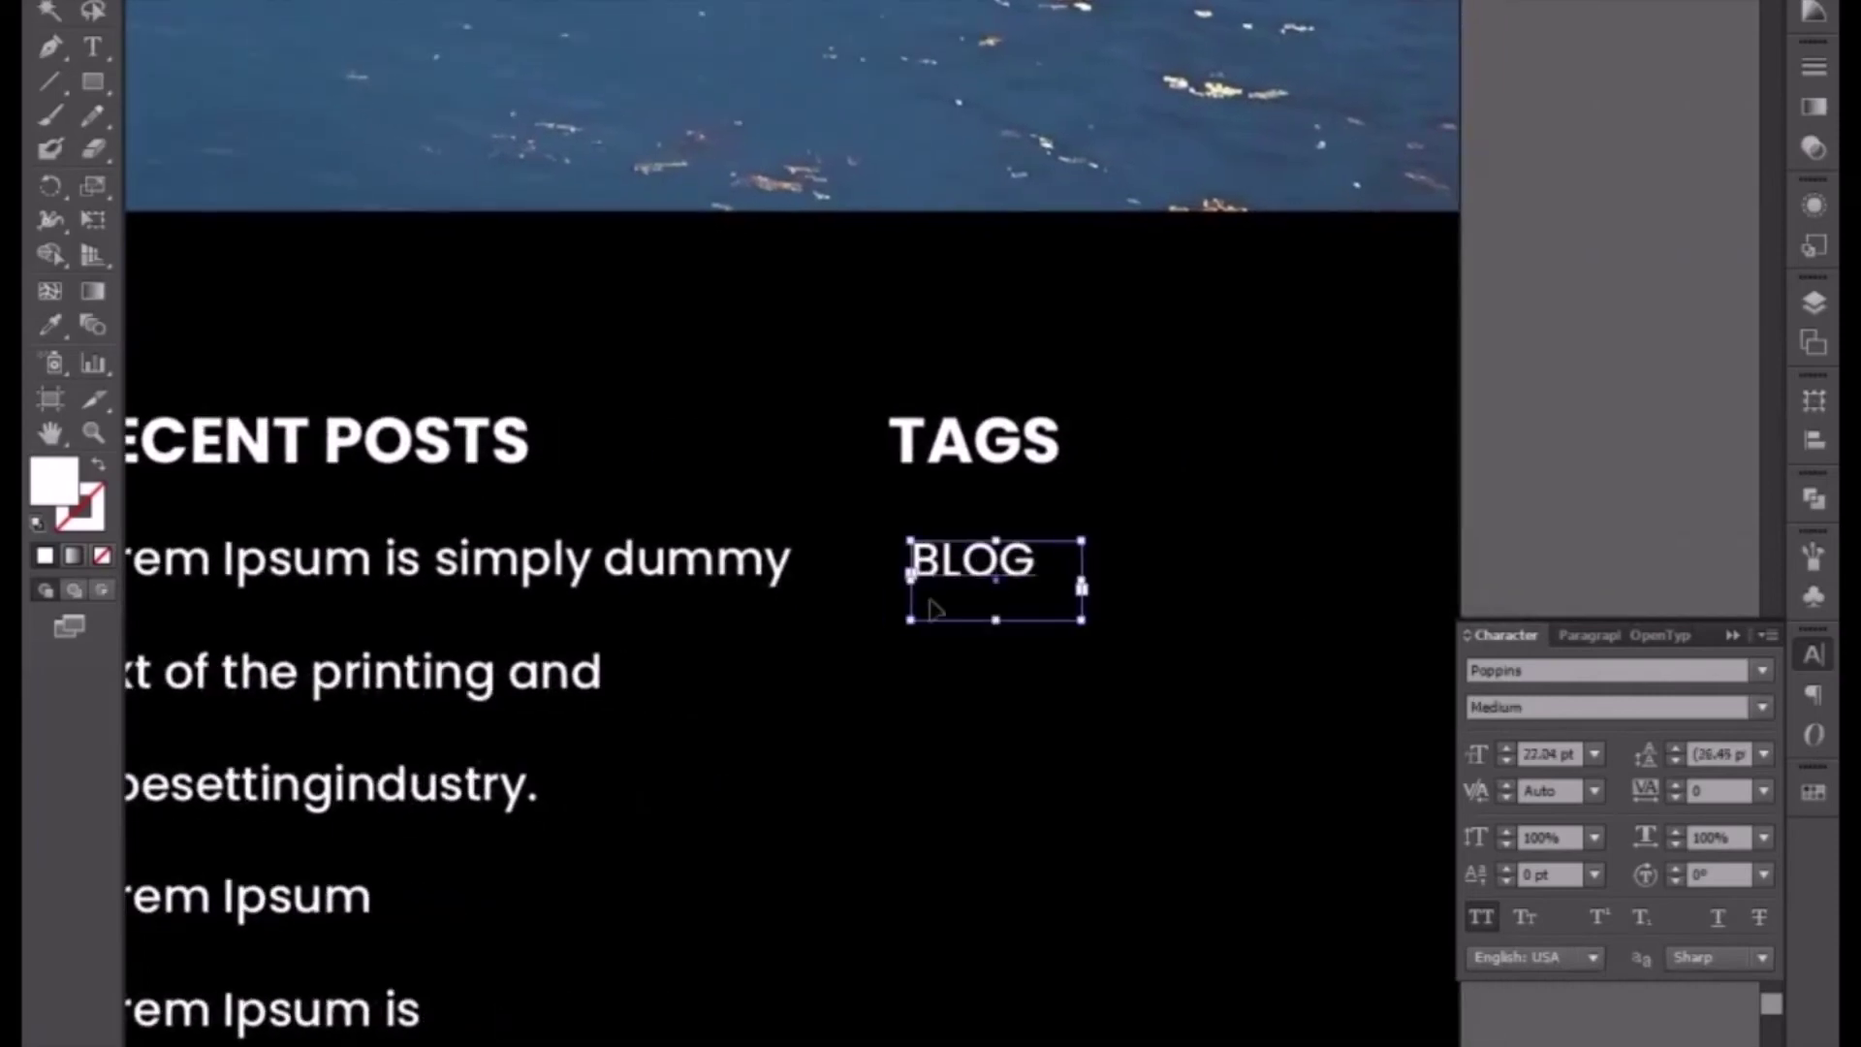
# - Draw a rectangle around BLOG, aligned with the TAGS heading, with no fill and a 2 pt white stroke
pyautogui.click(93, 81)
pyautogui.moveTo(892, 519)
pyautogui.mouseDown()
pyautogui.moveTo(963, 586)
pyautogui.moveTo(1089, 619)
pyautogui.moveTo(1075, 606)
pyautogui.mouseUp()
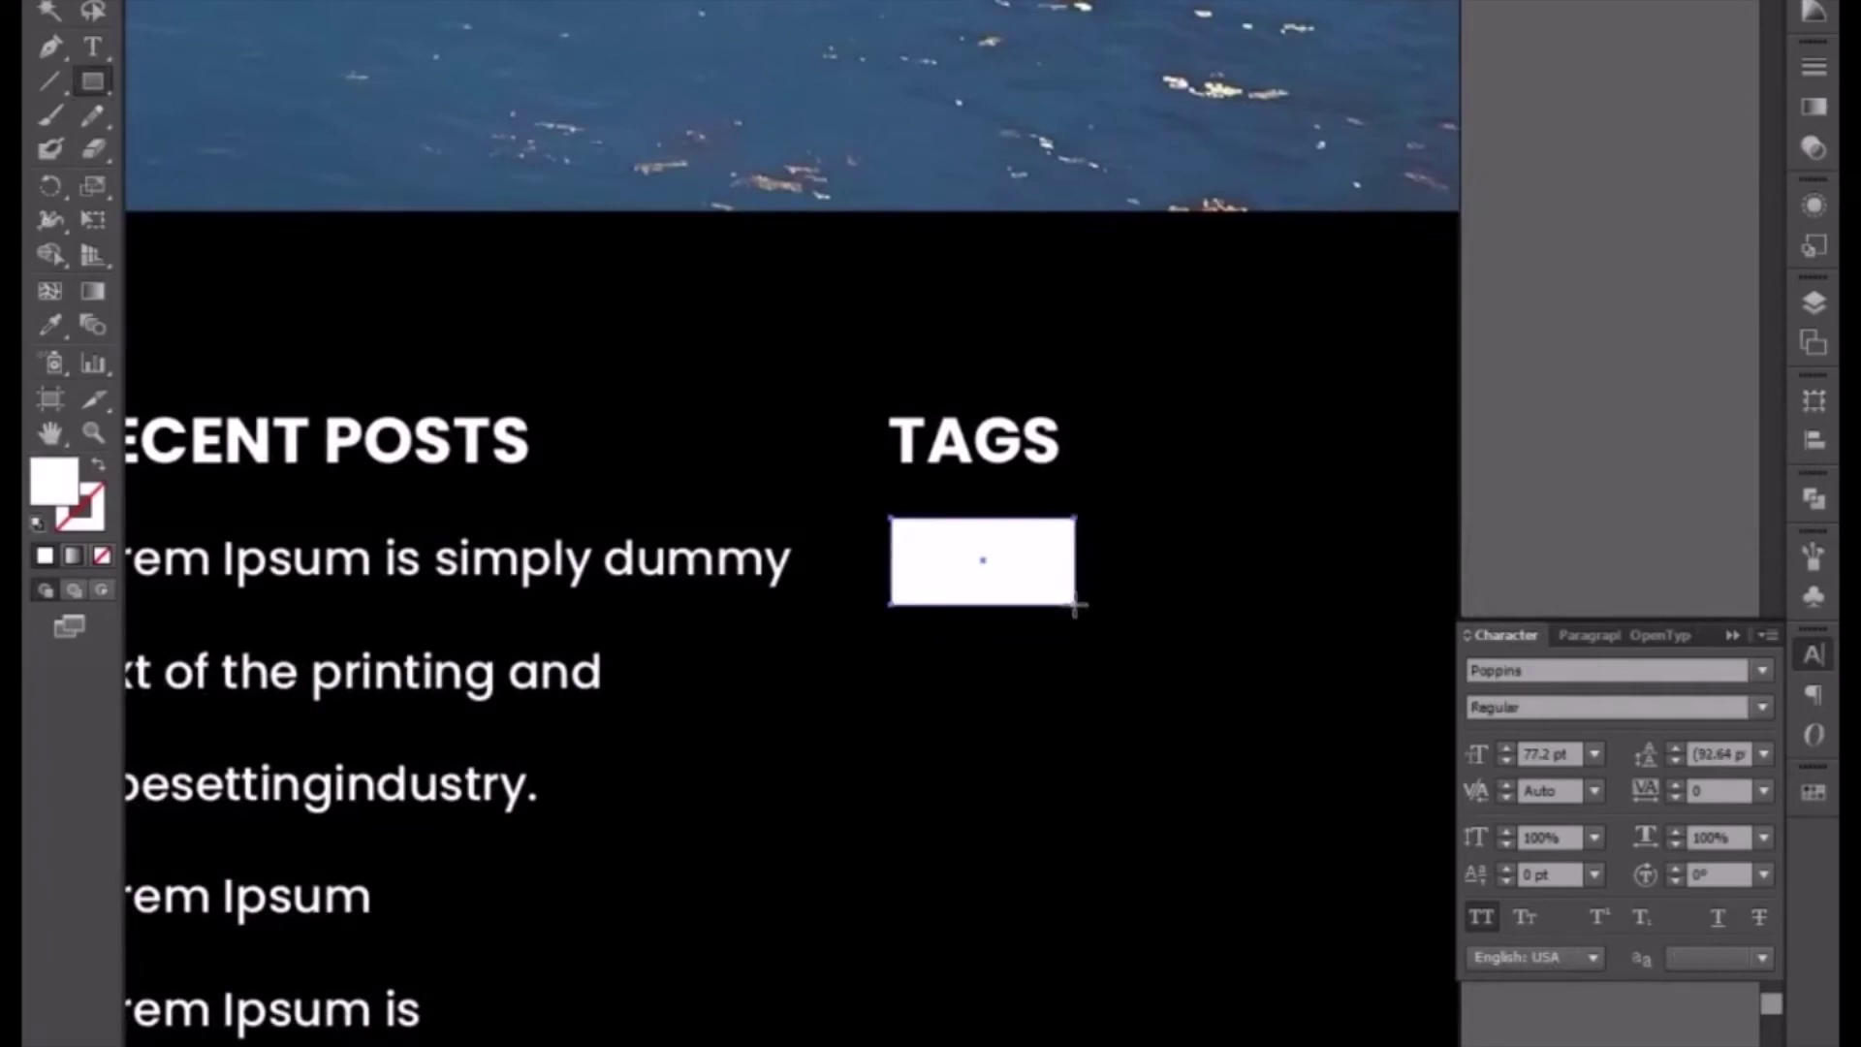
pyautogui.click(97, 466)
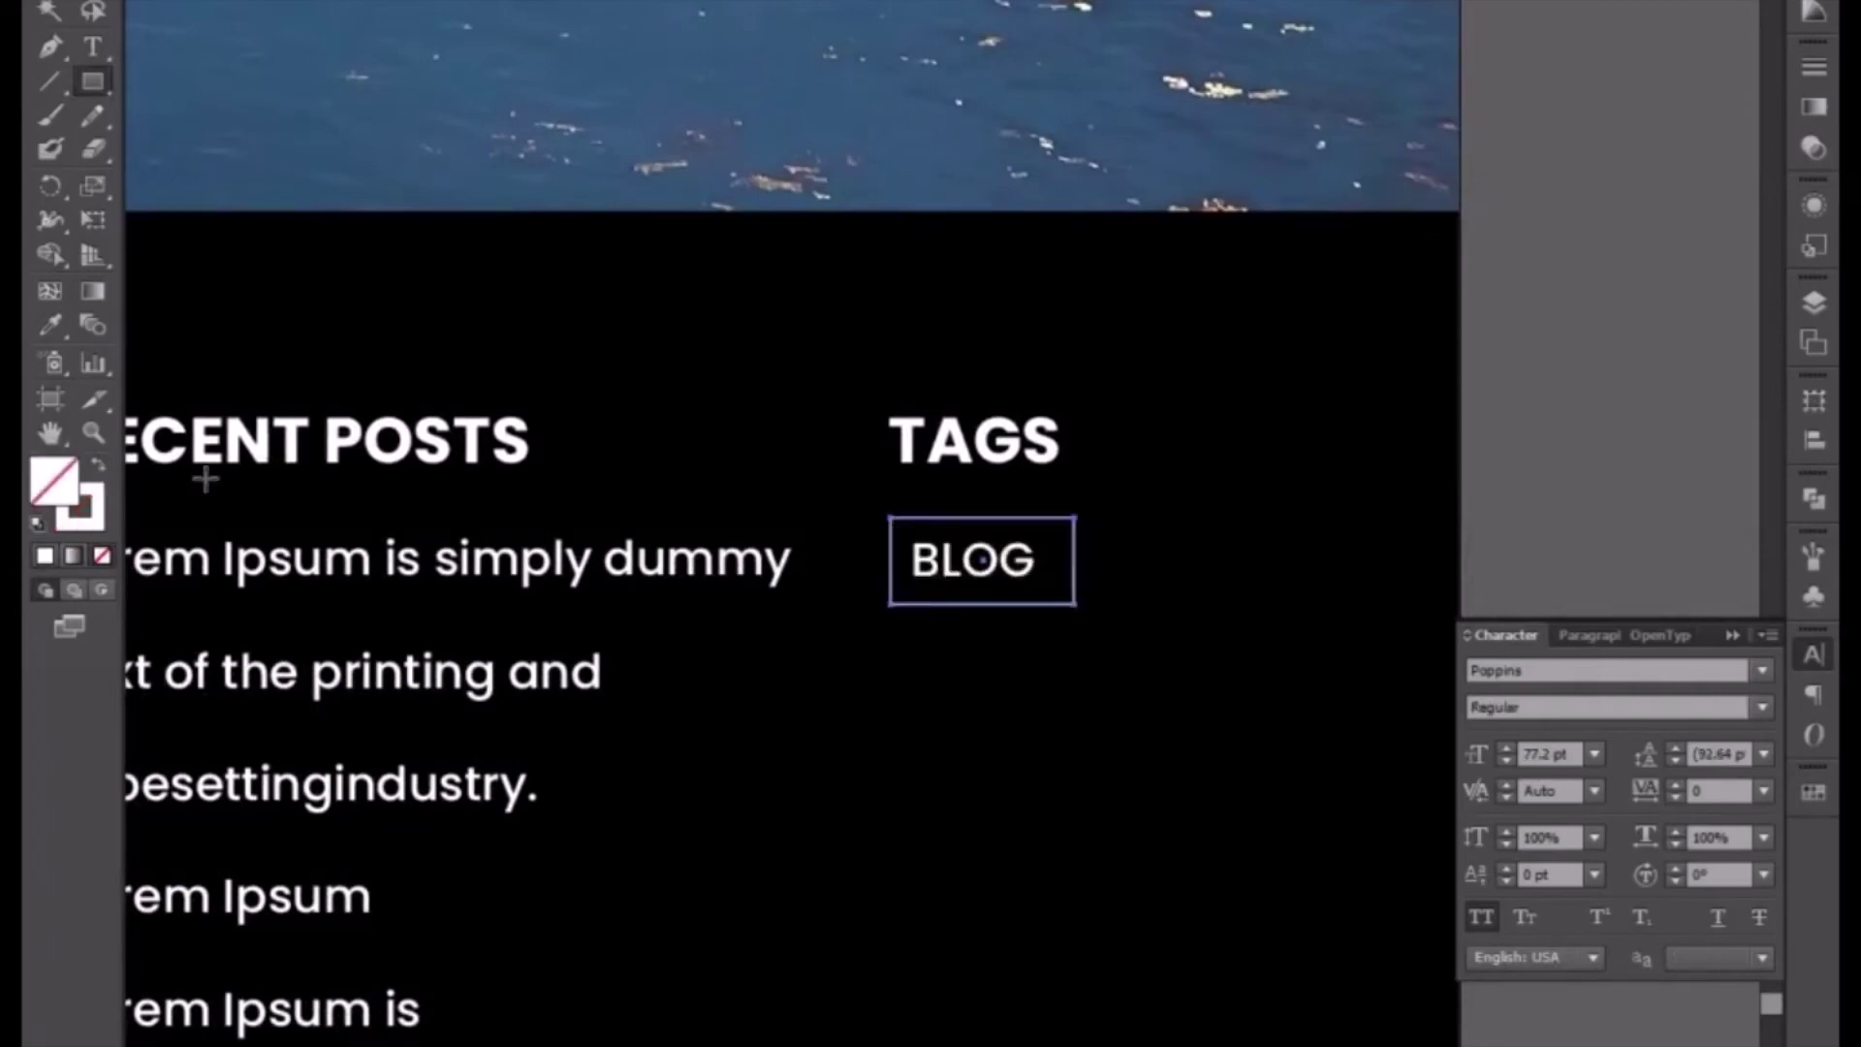
pyautogui.click(1809, 68)
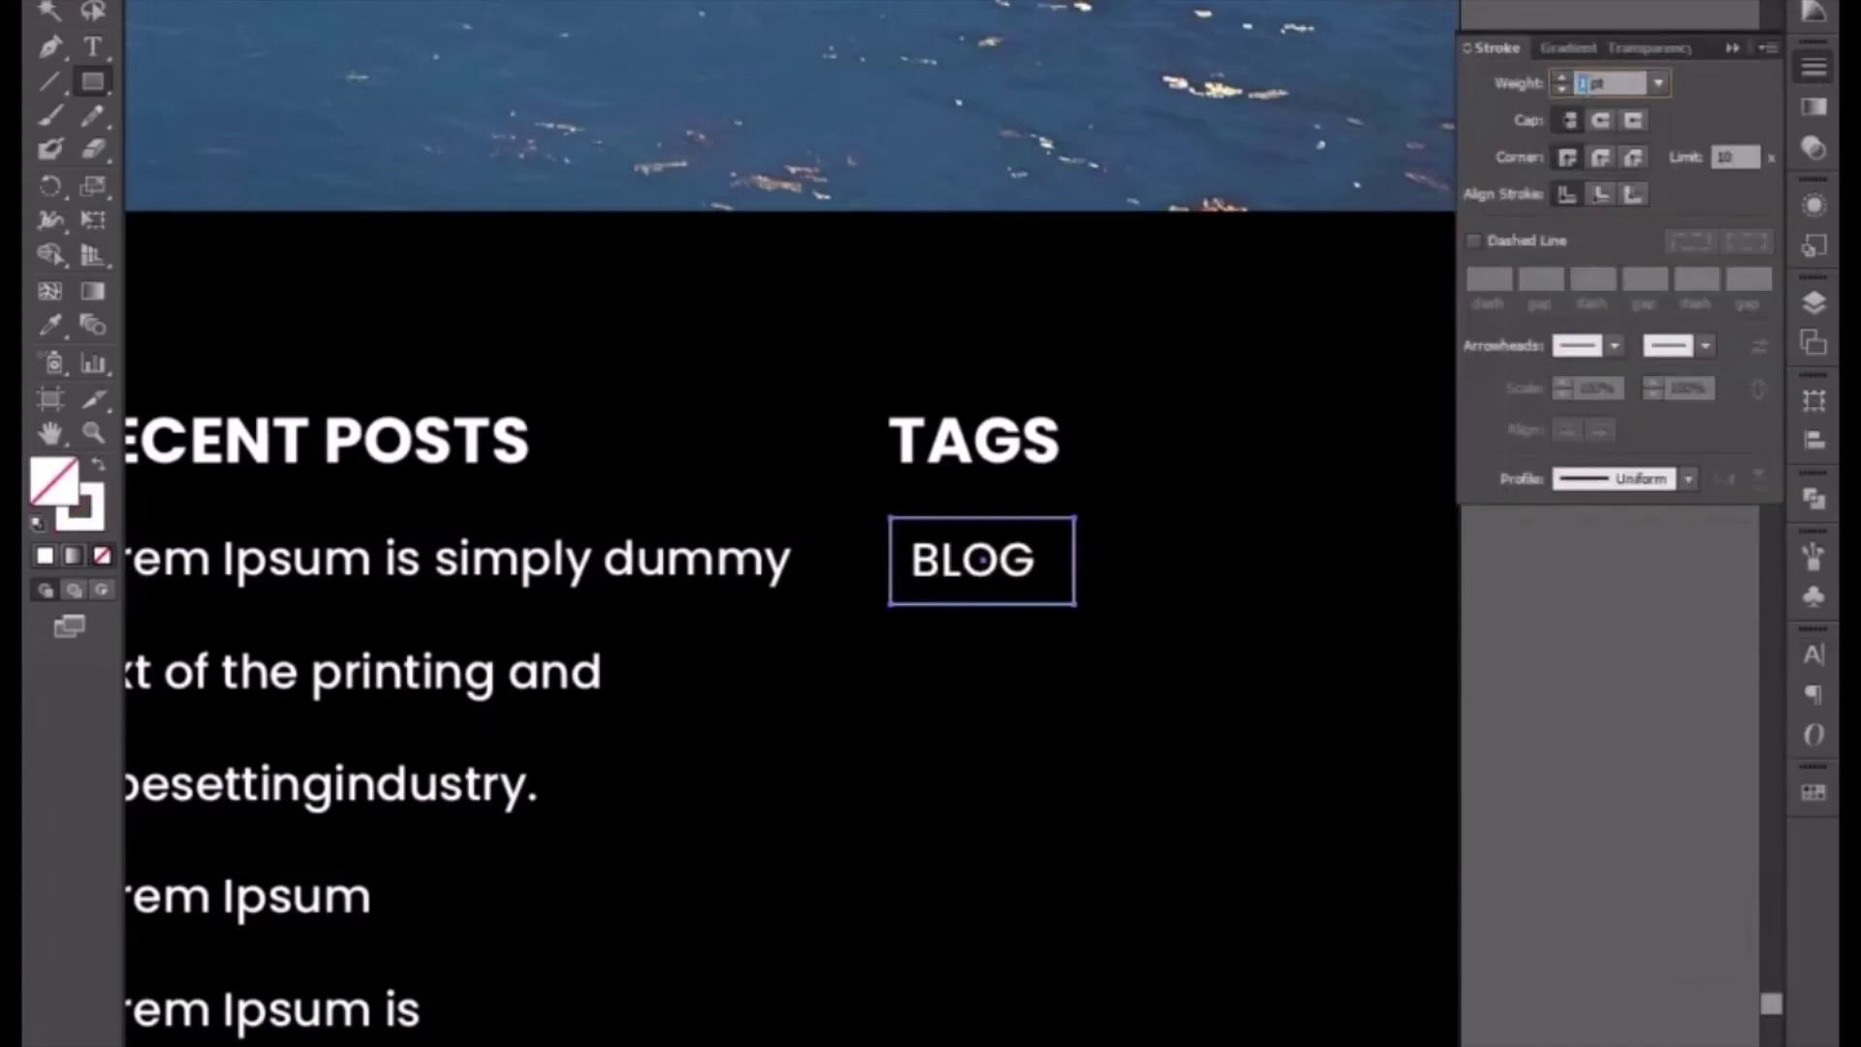
pyautogui.press('Up')
# - Shrink the BLOG text frame to fit inside the rectangle and nudge the word right to centre it
pyautogui.press('v')
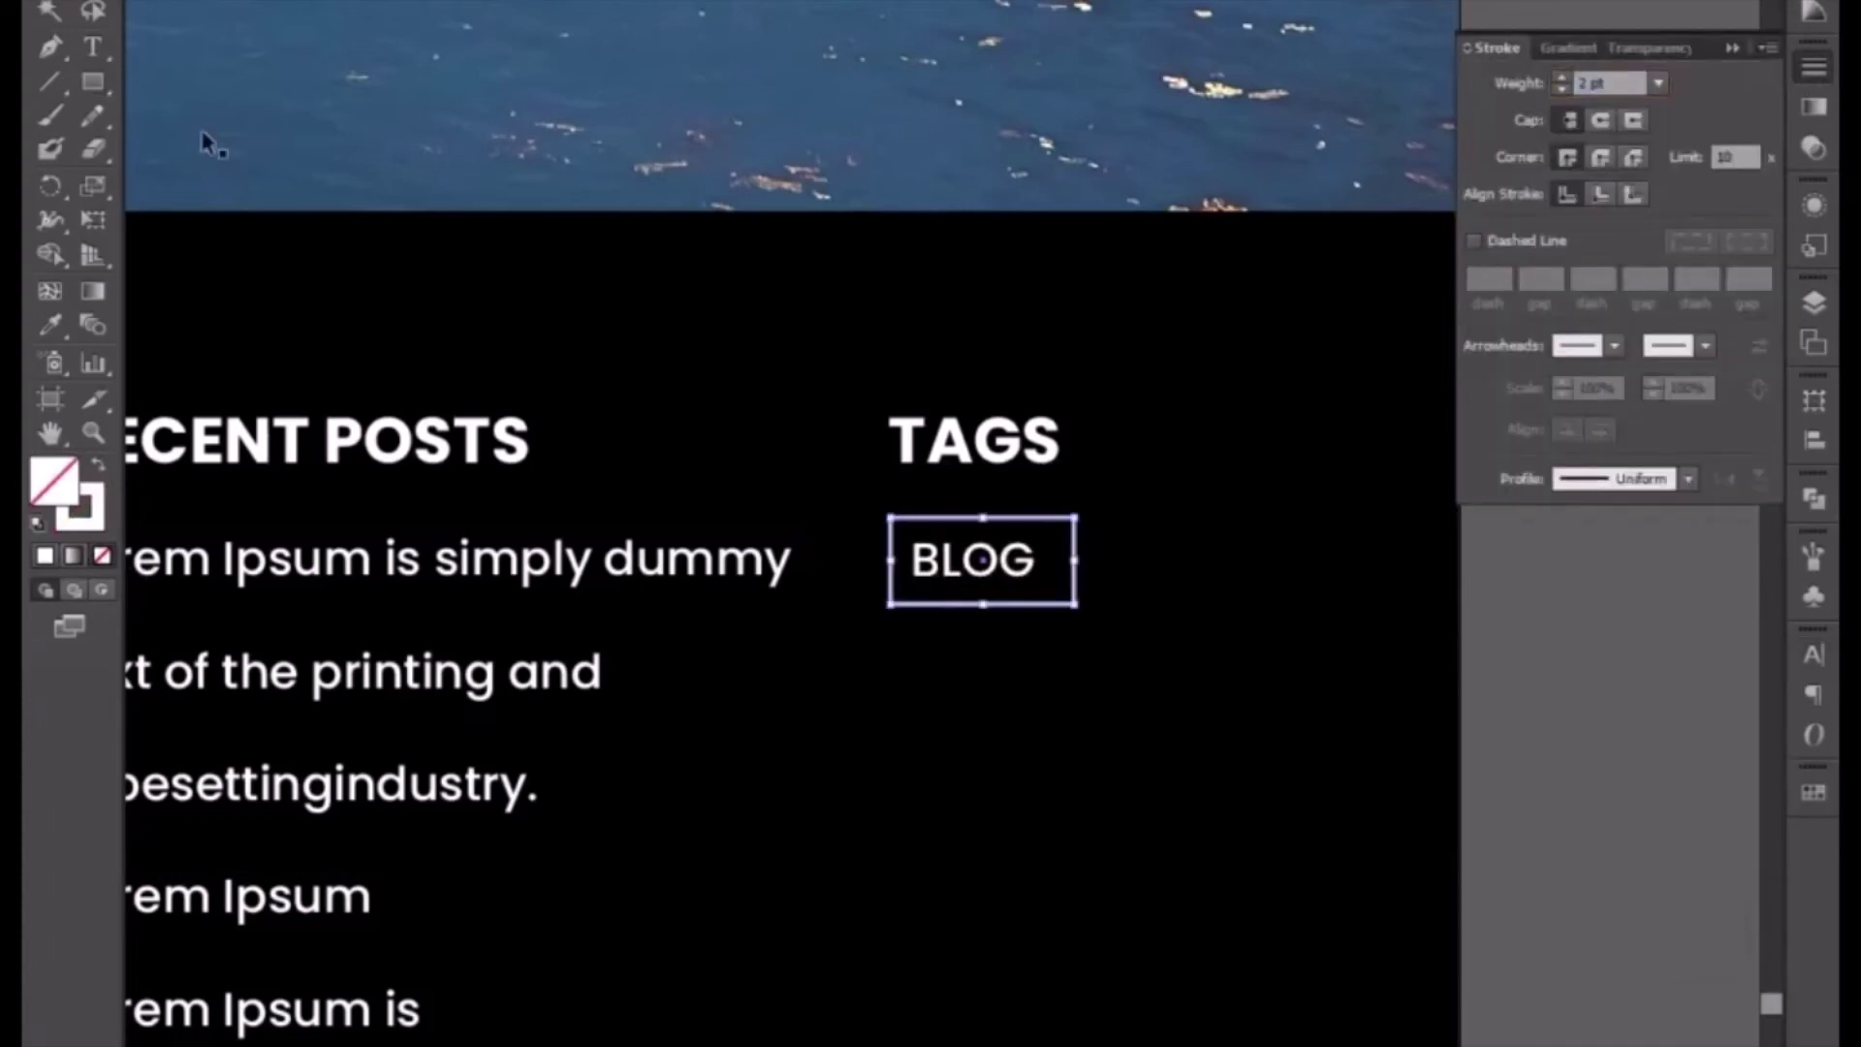
pyautogui.click(1021, 579)
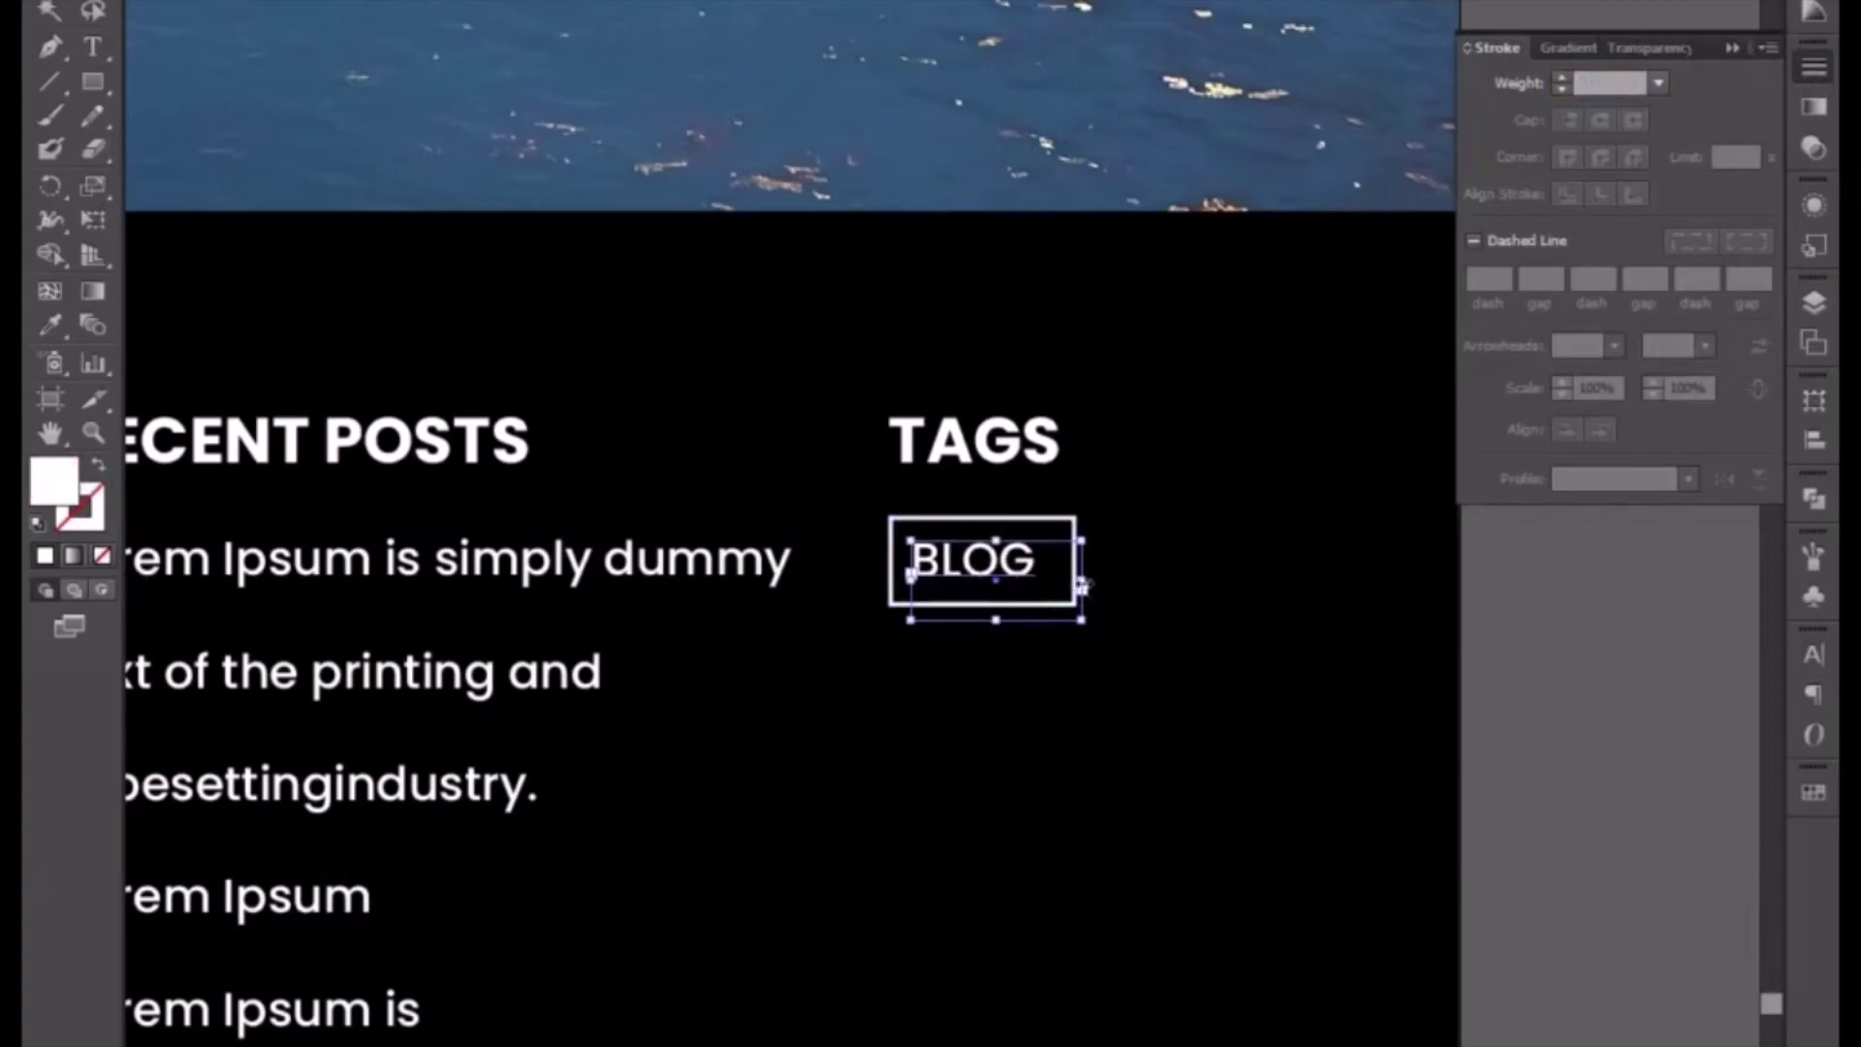
pyautogui.moveTo(1081, 581)
pyautogui.mouseDown()
pyautogui.moveTo(988, 597)
pyautogui.moveTo(1052, 573)
pyautogui.mouseUp()
pyautogui.press('Right')
pyautogui.press('Right')
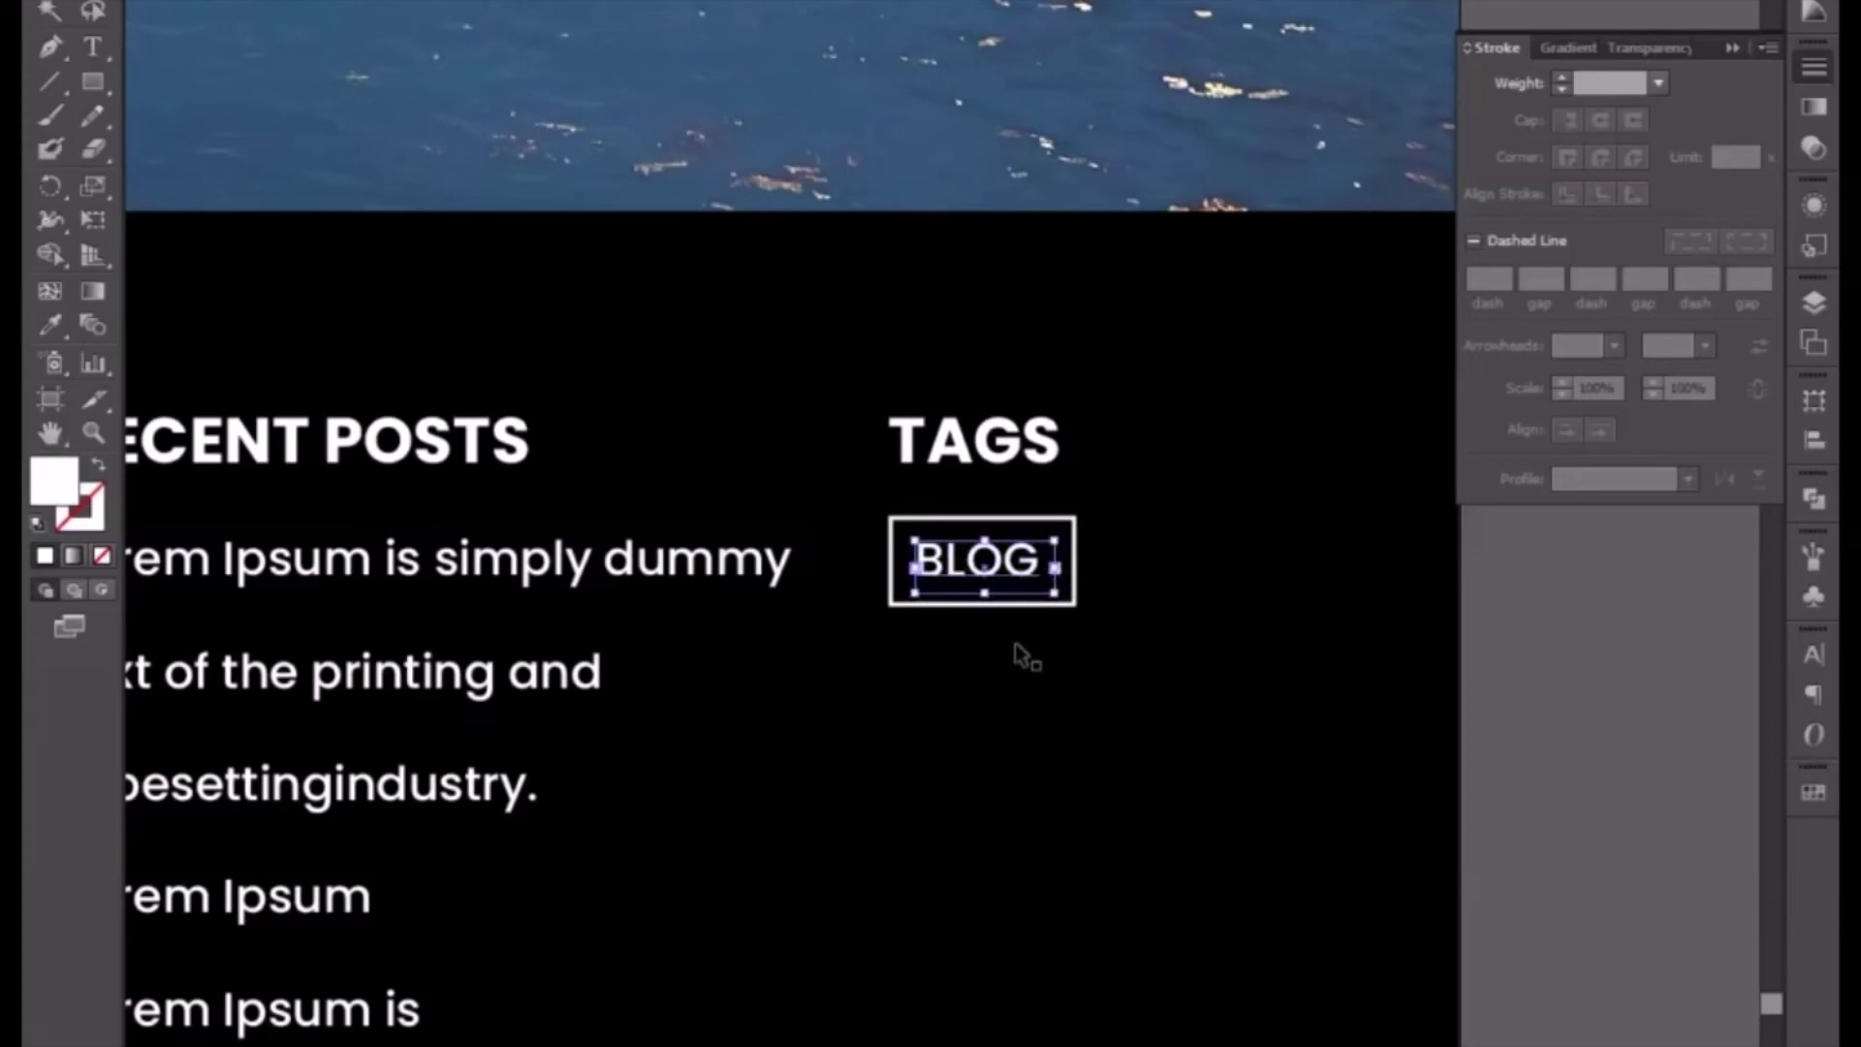
# - Duplicate the BLOG text with its box to the right and change the copy's text to CITY
pyautogui.keyDown('shift'); pyautogui.click(890, 554); pyautogui.keyUp('shift')
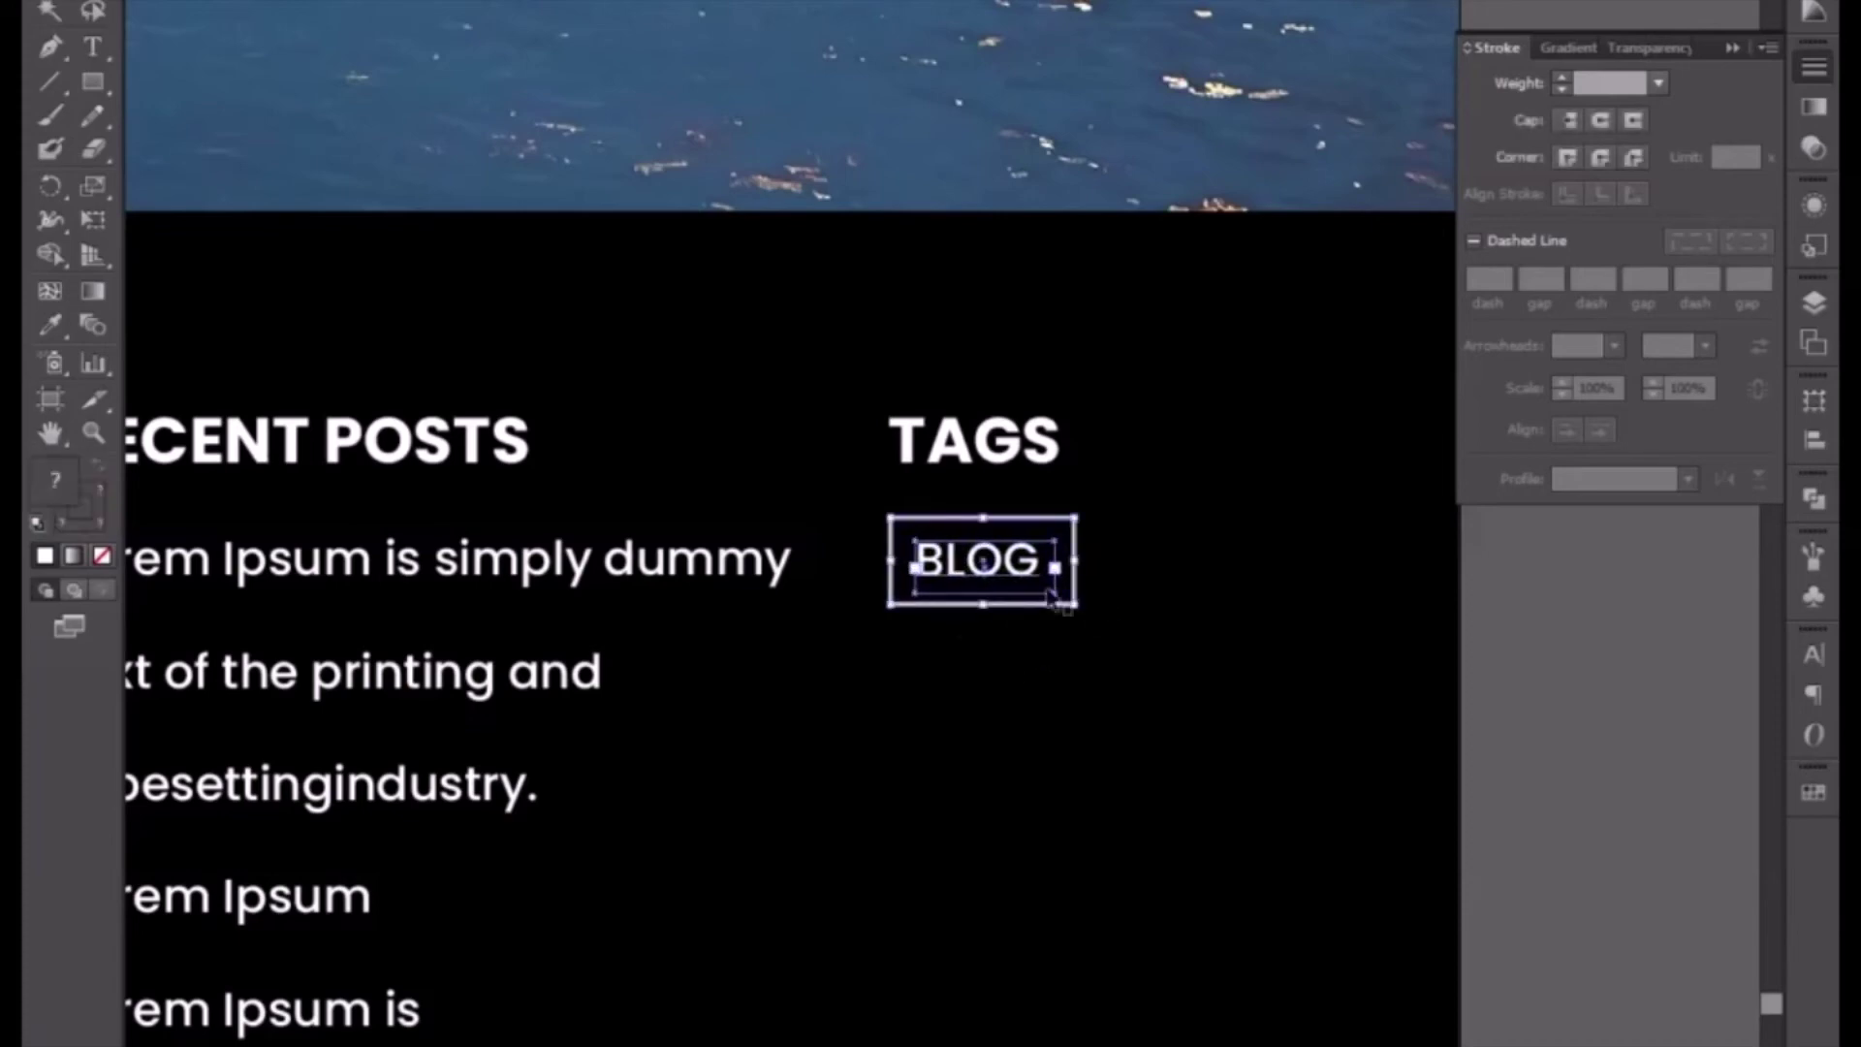
pyautogui.moveTo(1051, 582); pyautogui.dragTo(1192, 576)
pyautogui.click(1211, 568)
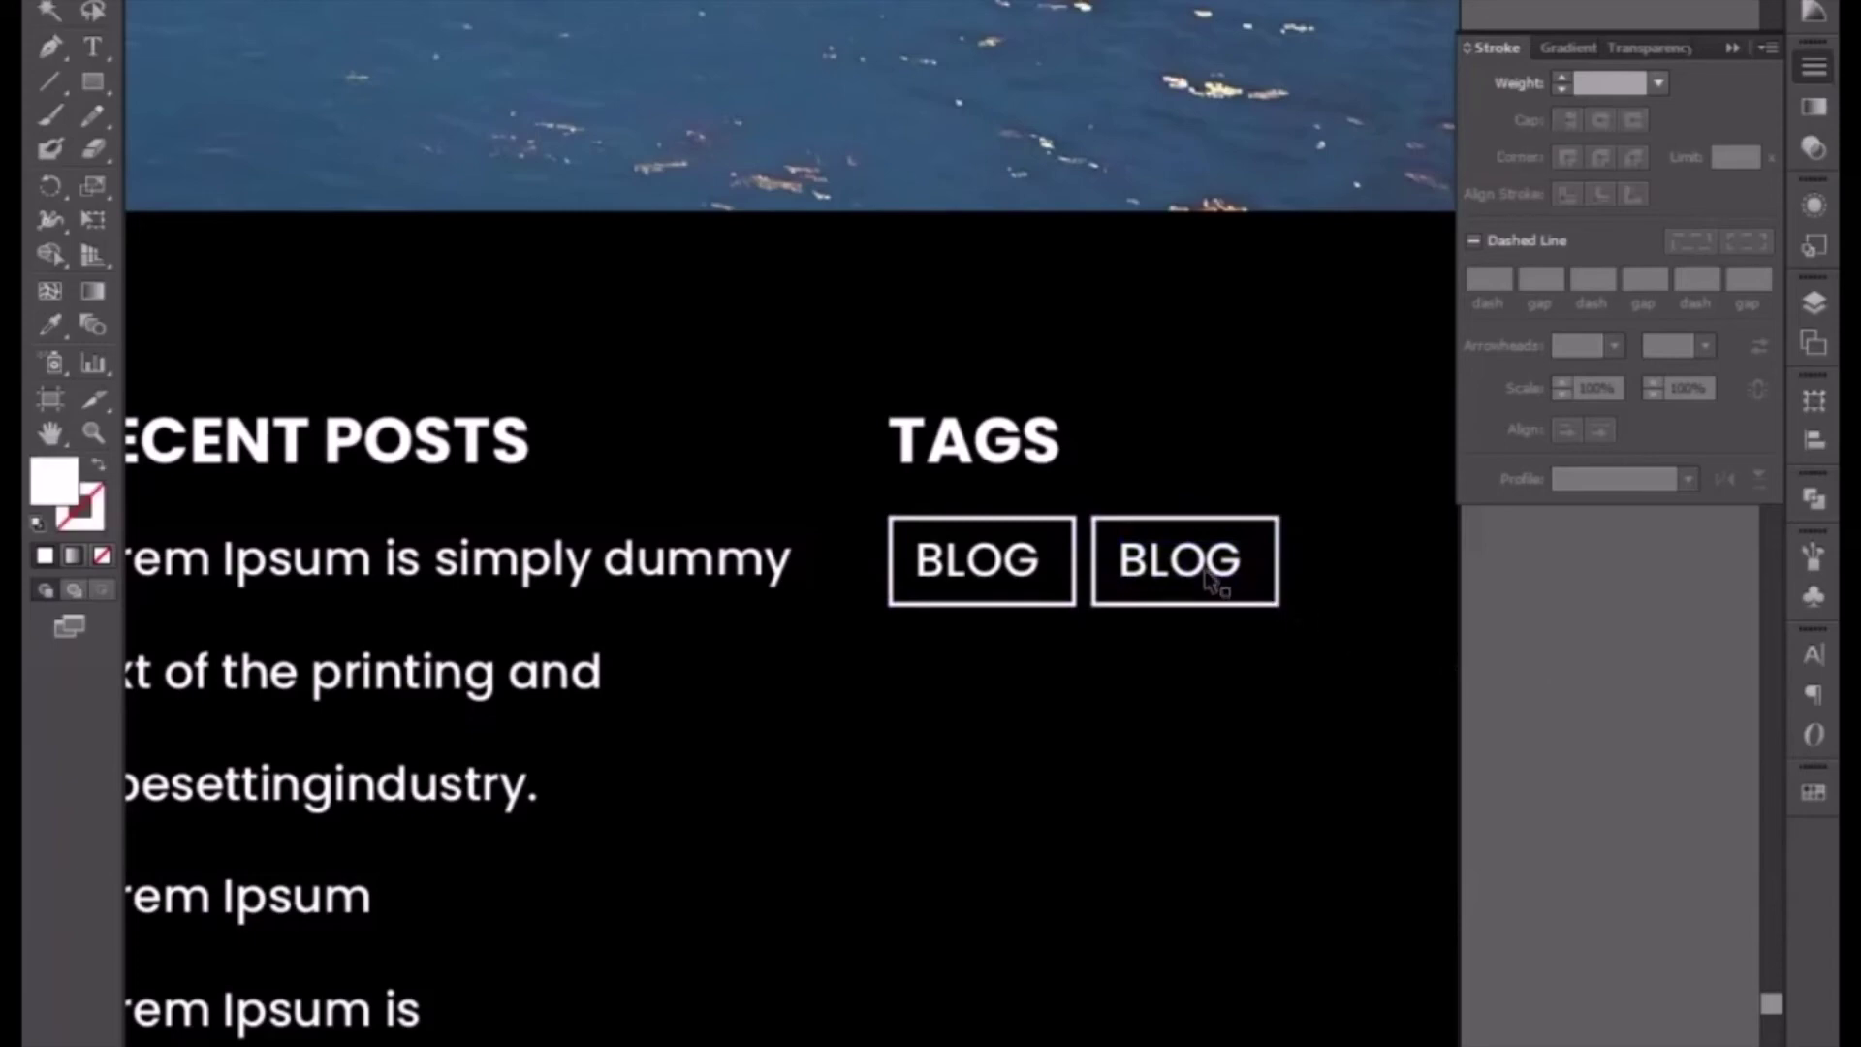
pyautogui.doubleClick(1207, 566)
pyautogui.write('CITY')
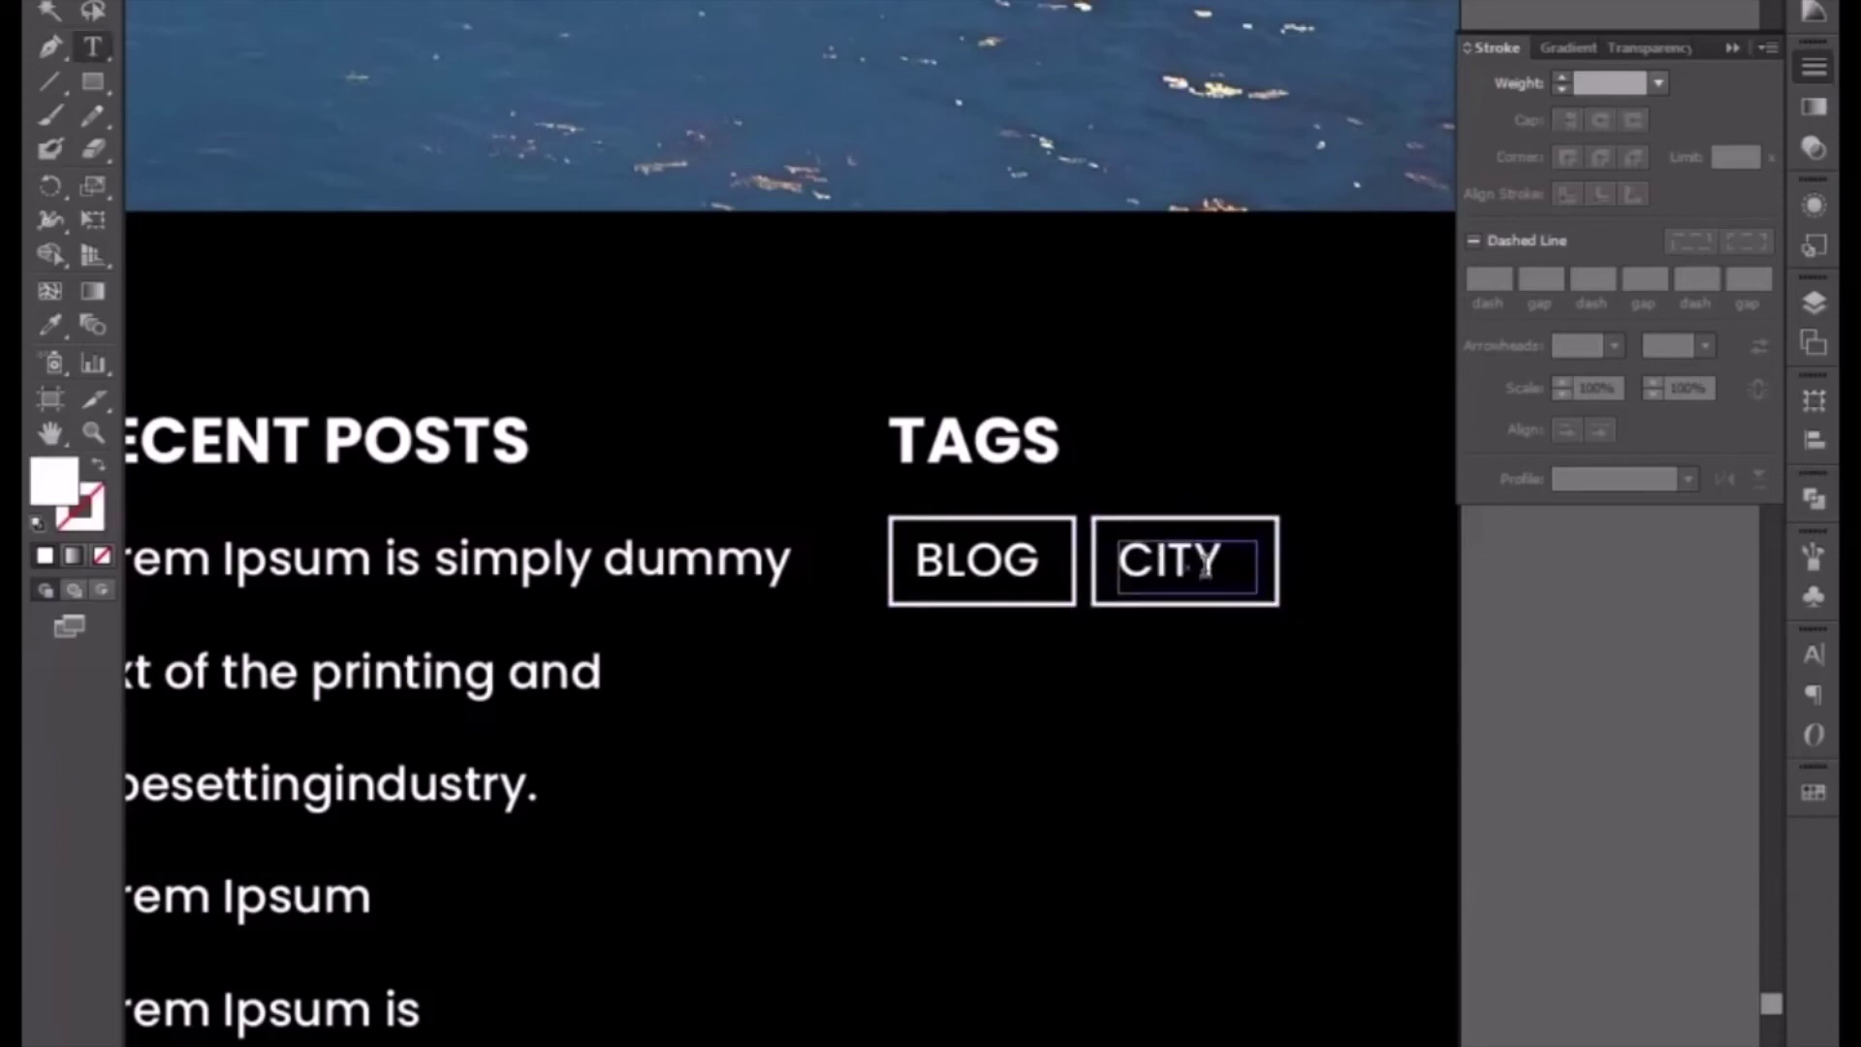
pyautogui.click(45, 14)
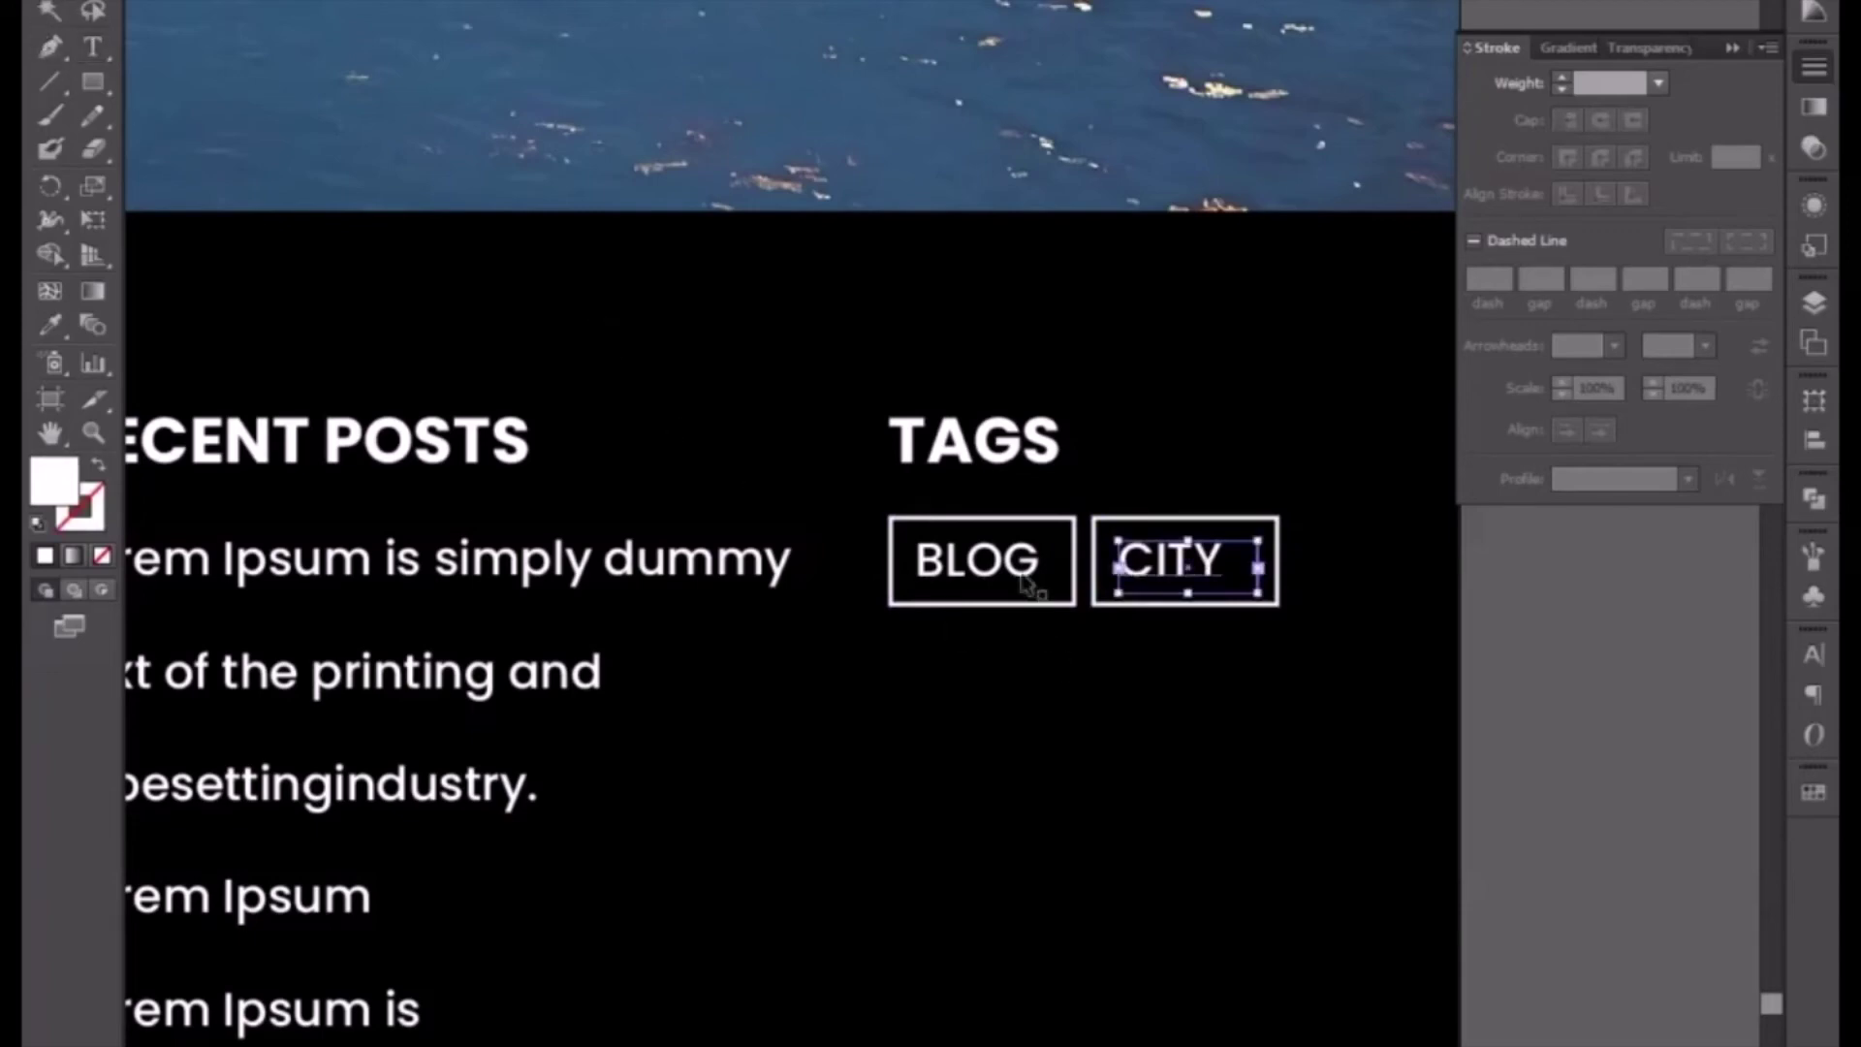
# - Duplicate the BLOG and CITY tags with their boxes straight down as a second row
pyautogui.keyDown('shift'); pyautogui.click(1096, 606); pyautogui.keyUp('shift')
pyautogui.keyDown('shift'); pyautogui.click(1006, 573); pyautogui.keyUp('shift')
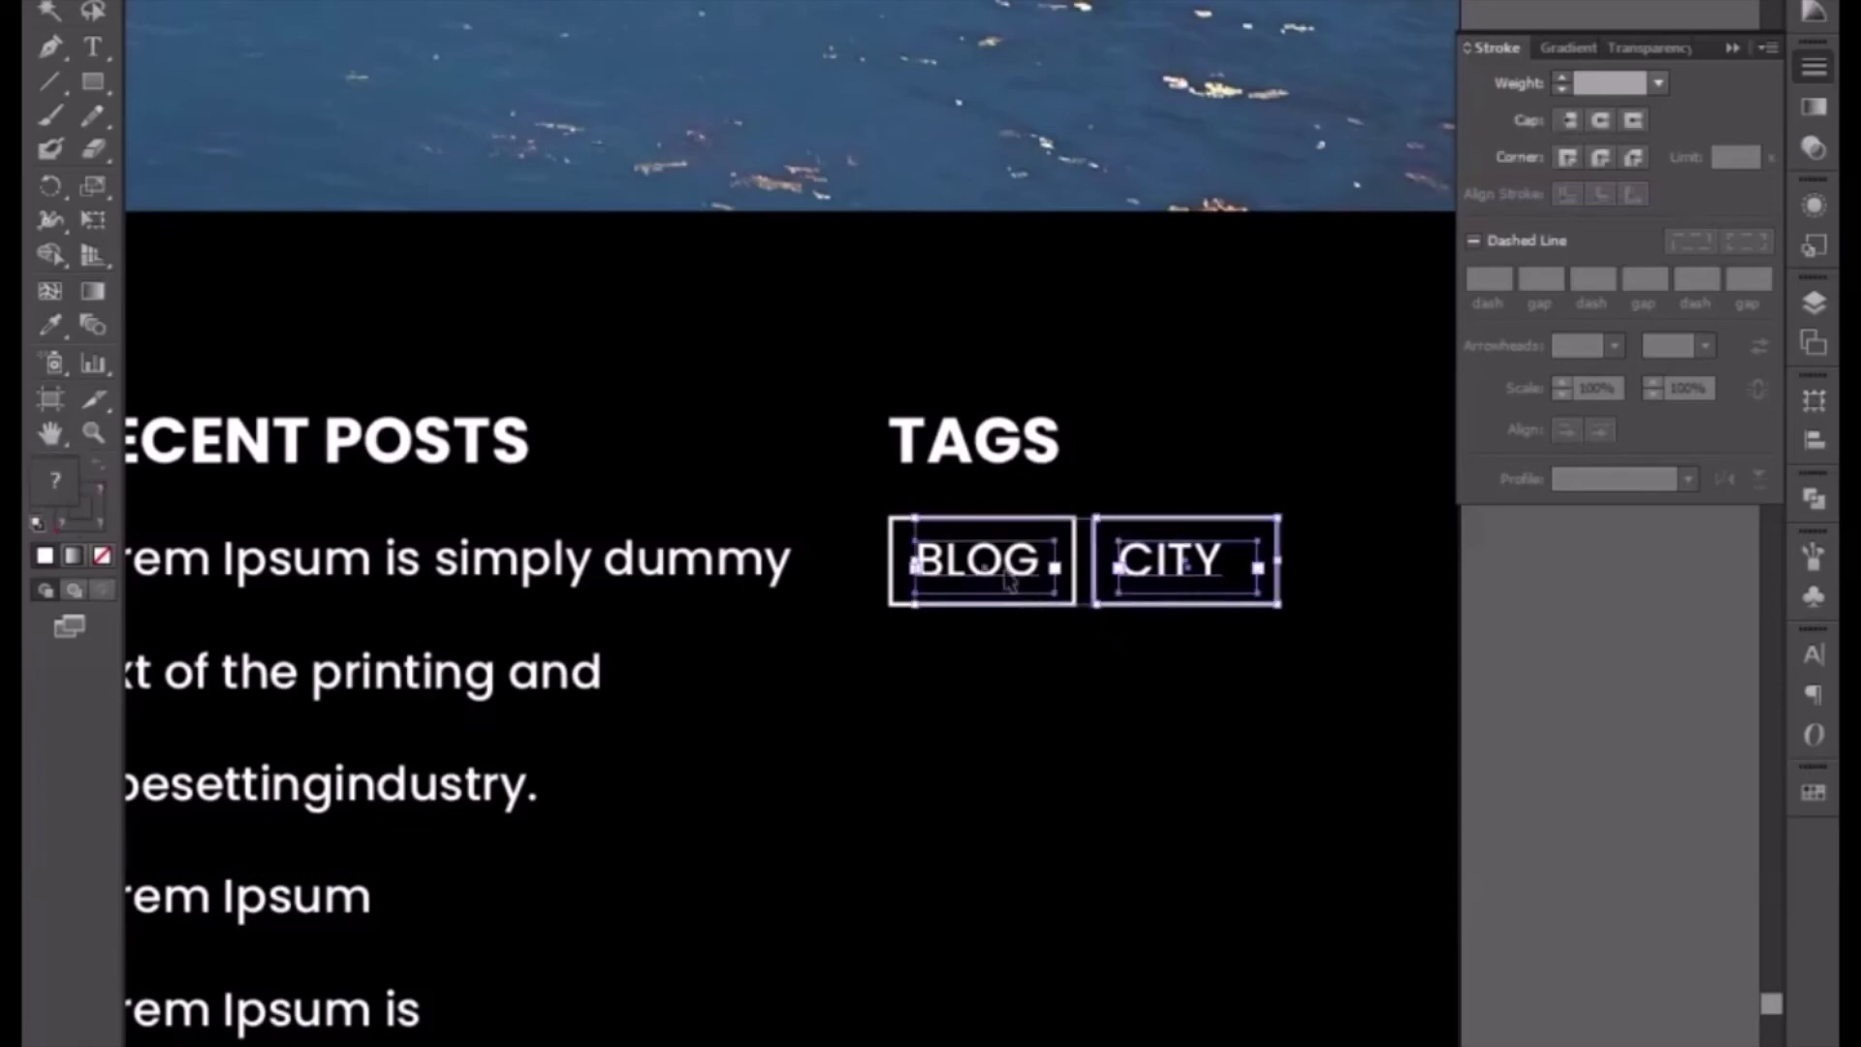
pyautogui.moveTo(1005, 581); pyautogui.dragTo(1004, 682)
pyautogui.click(1597, 775)
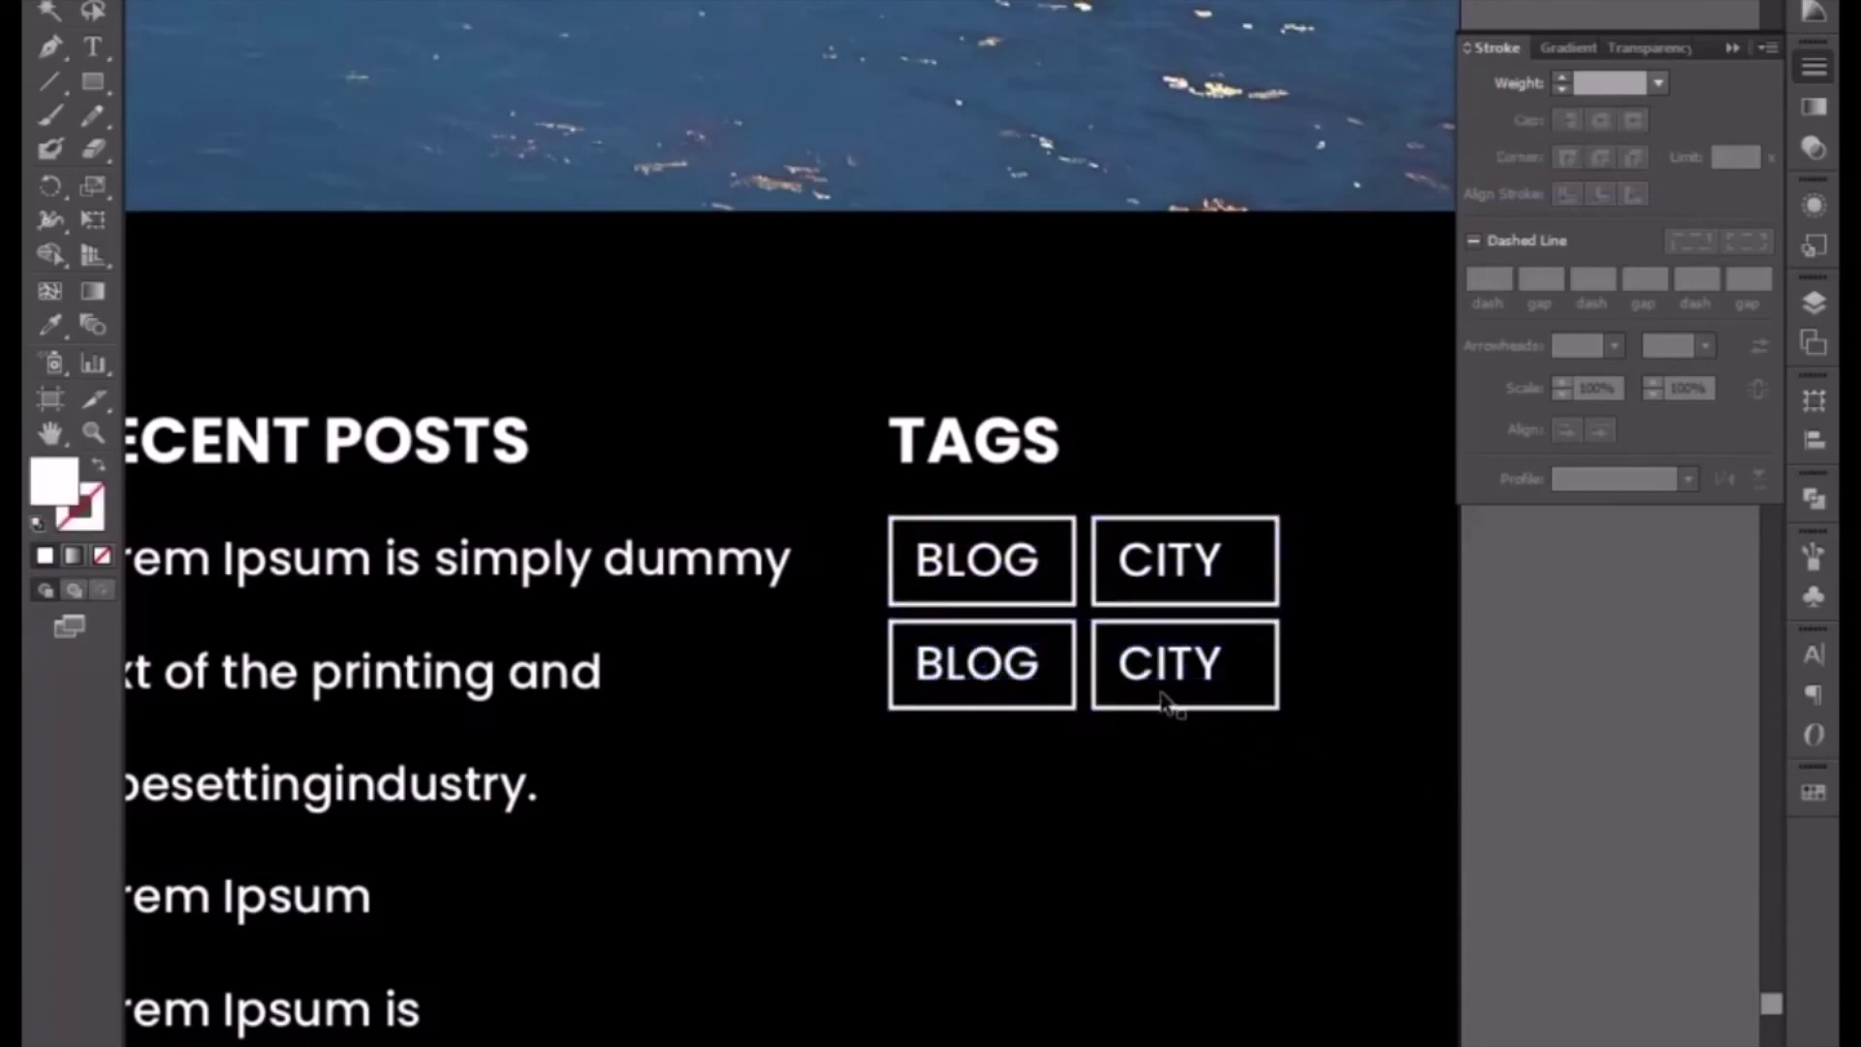
# - Change the second-row BLOG text to DESIGN
pyautogui.press('t')
pyautogui.doubleClick(1031, 688)
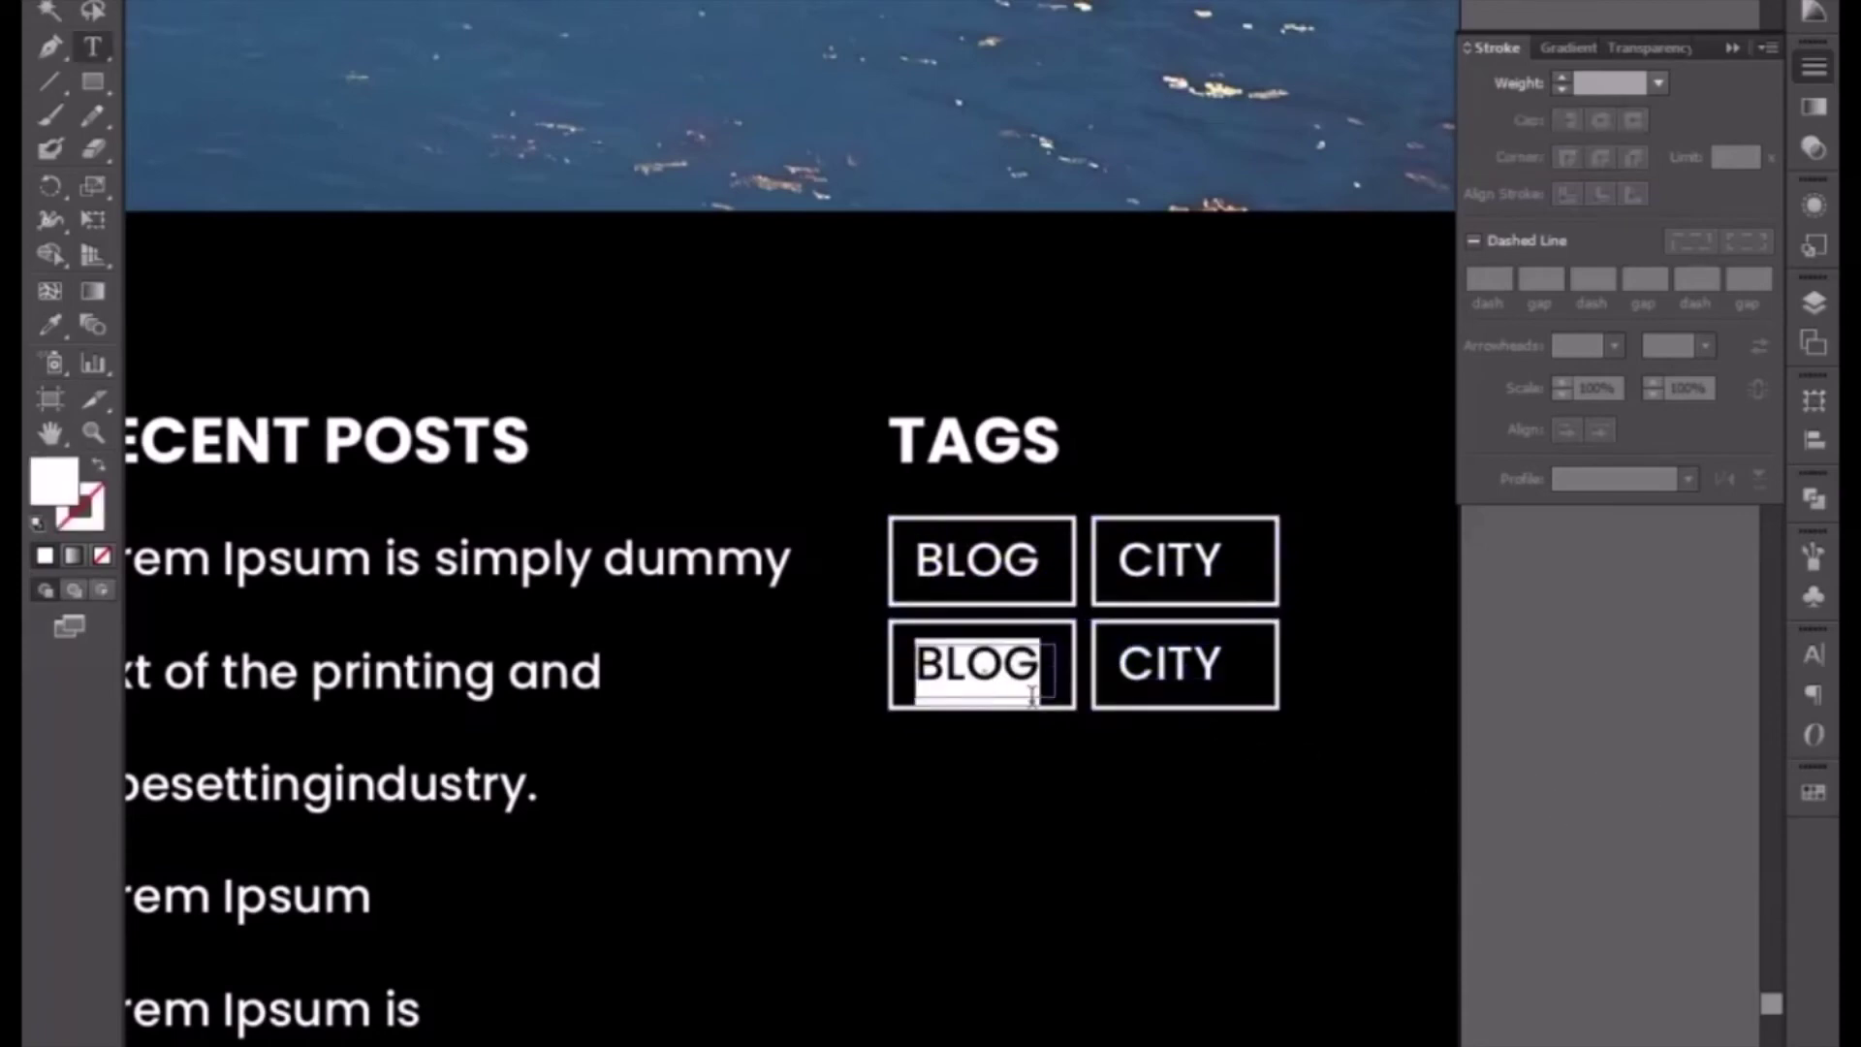
pyautogui.write('DES')
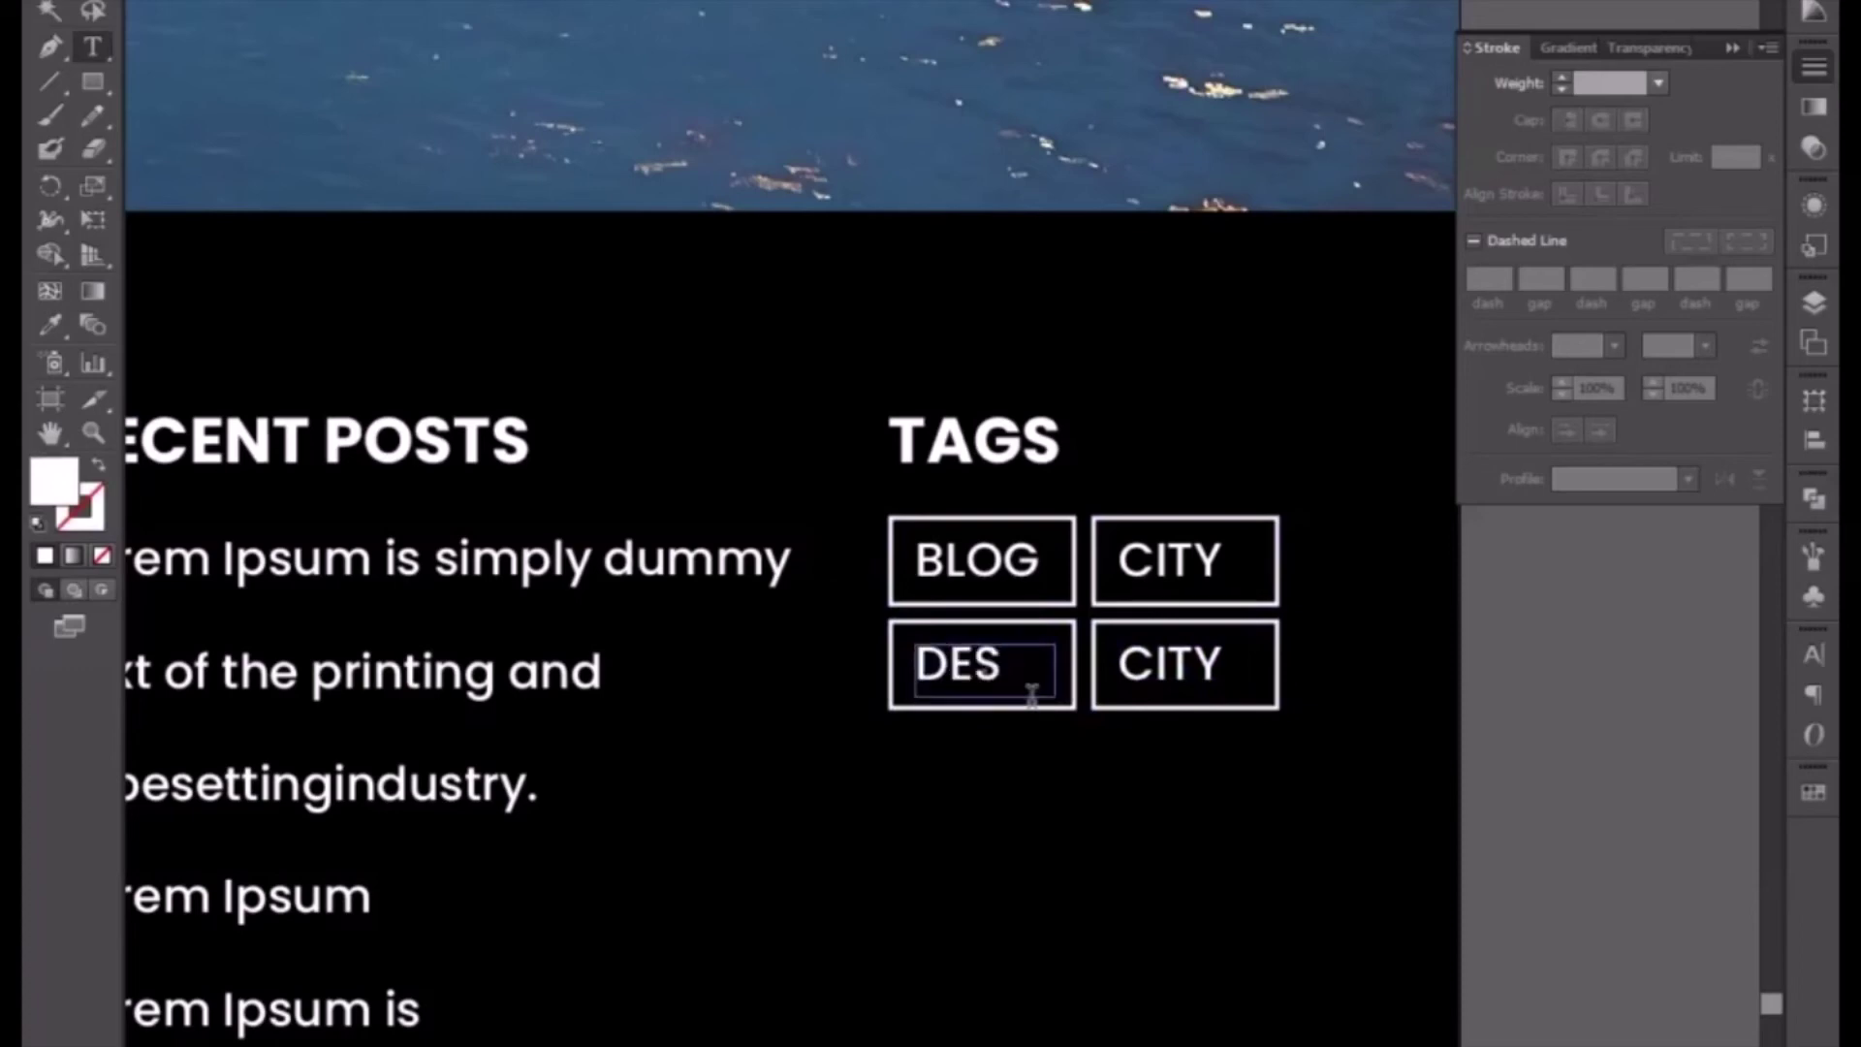
pyautogui.write('IG')
pyautogui.press('Escape')
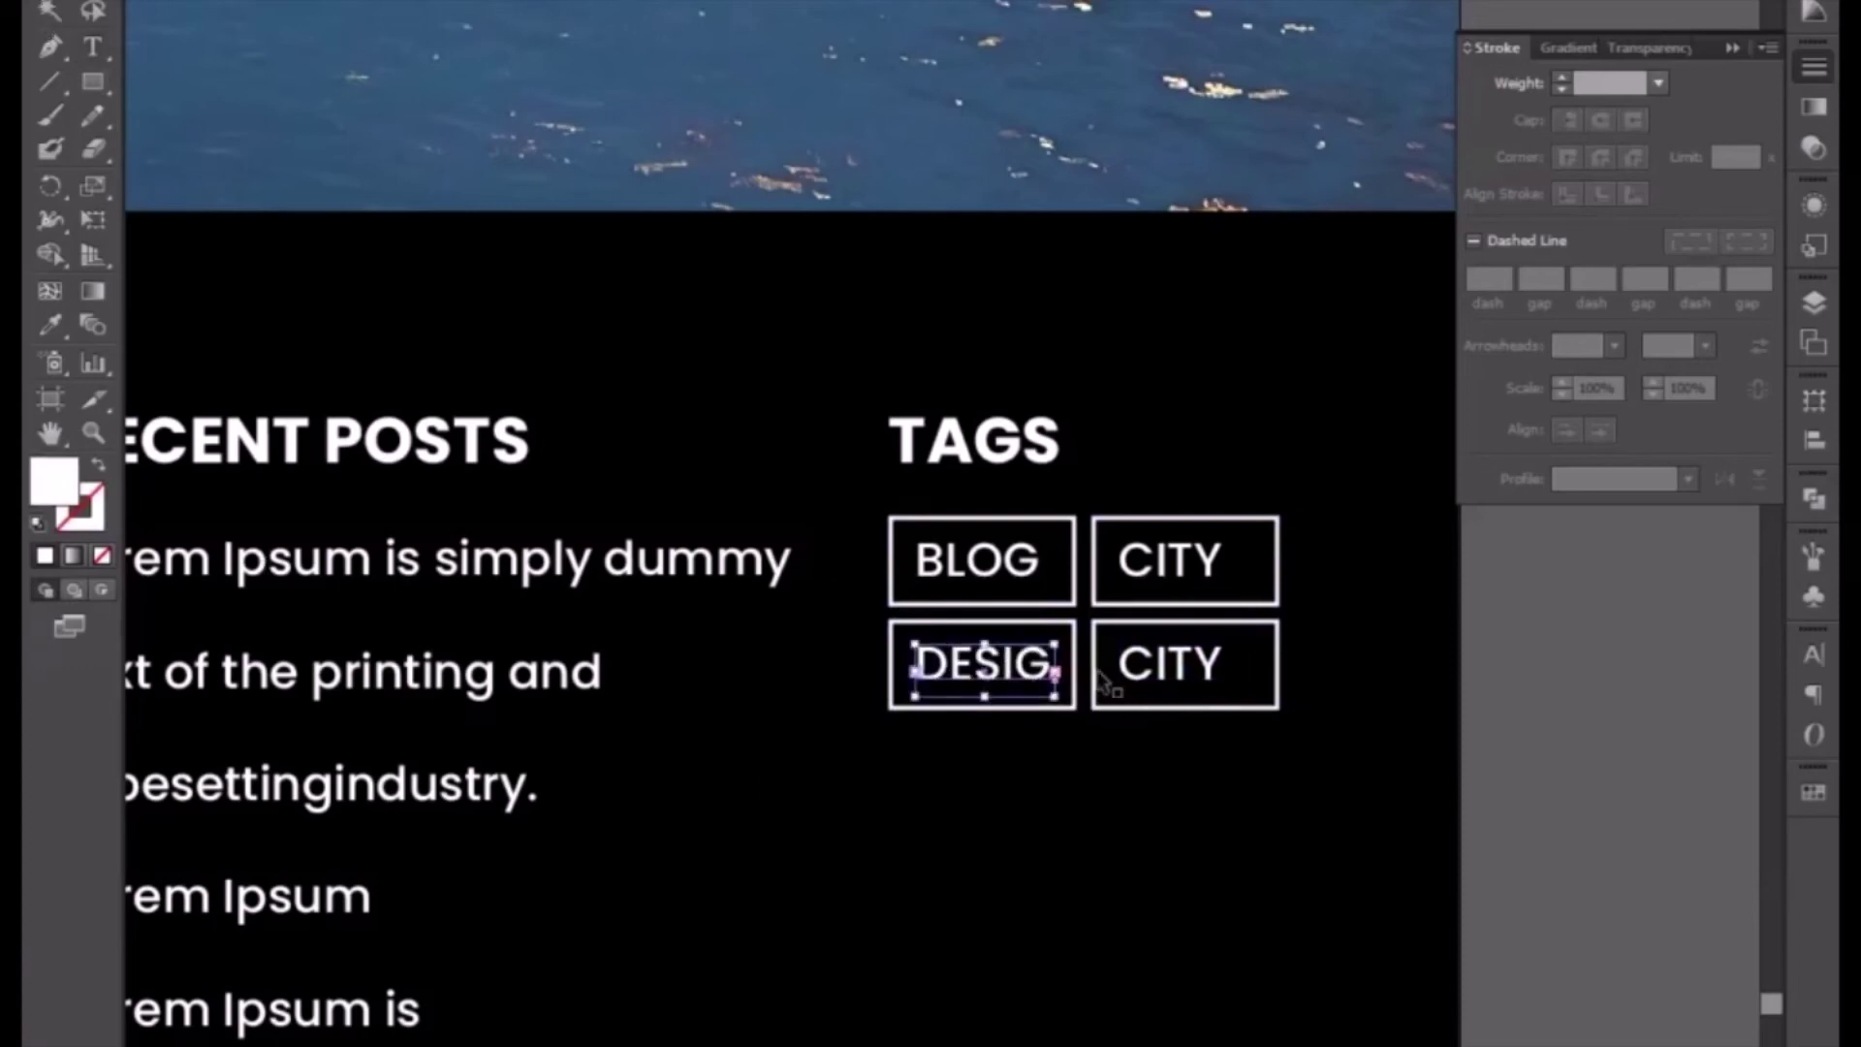
# - Move the second-row CITY text and its box right to make room for the longer DESIGN tag
pyautogui.click(1099, 673)
pyautogui.click(1092, 669)
pyautogui.keyDown('shift'); pyautogui.click(1162, 685); pyautogui.keyUp('shift')
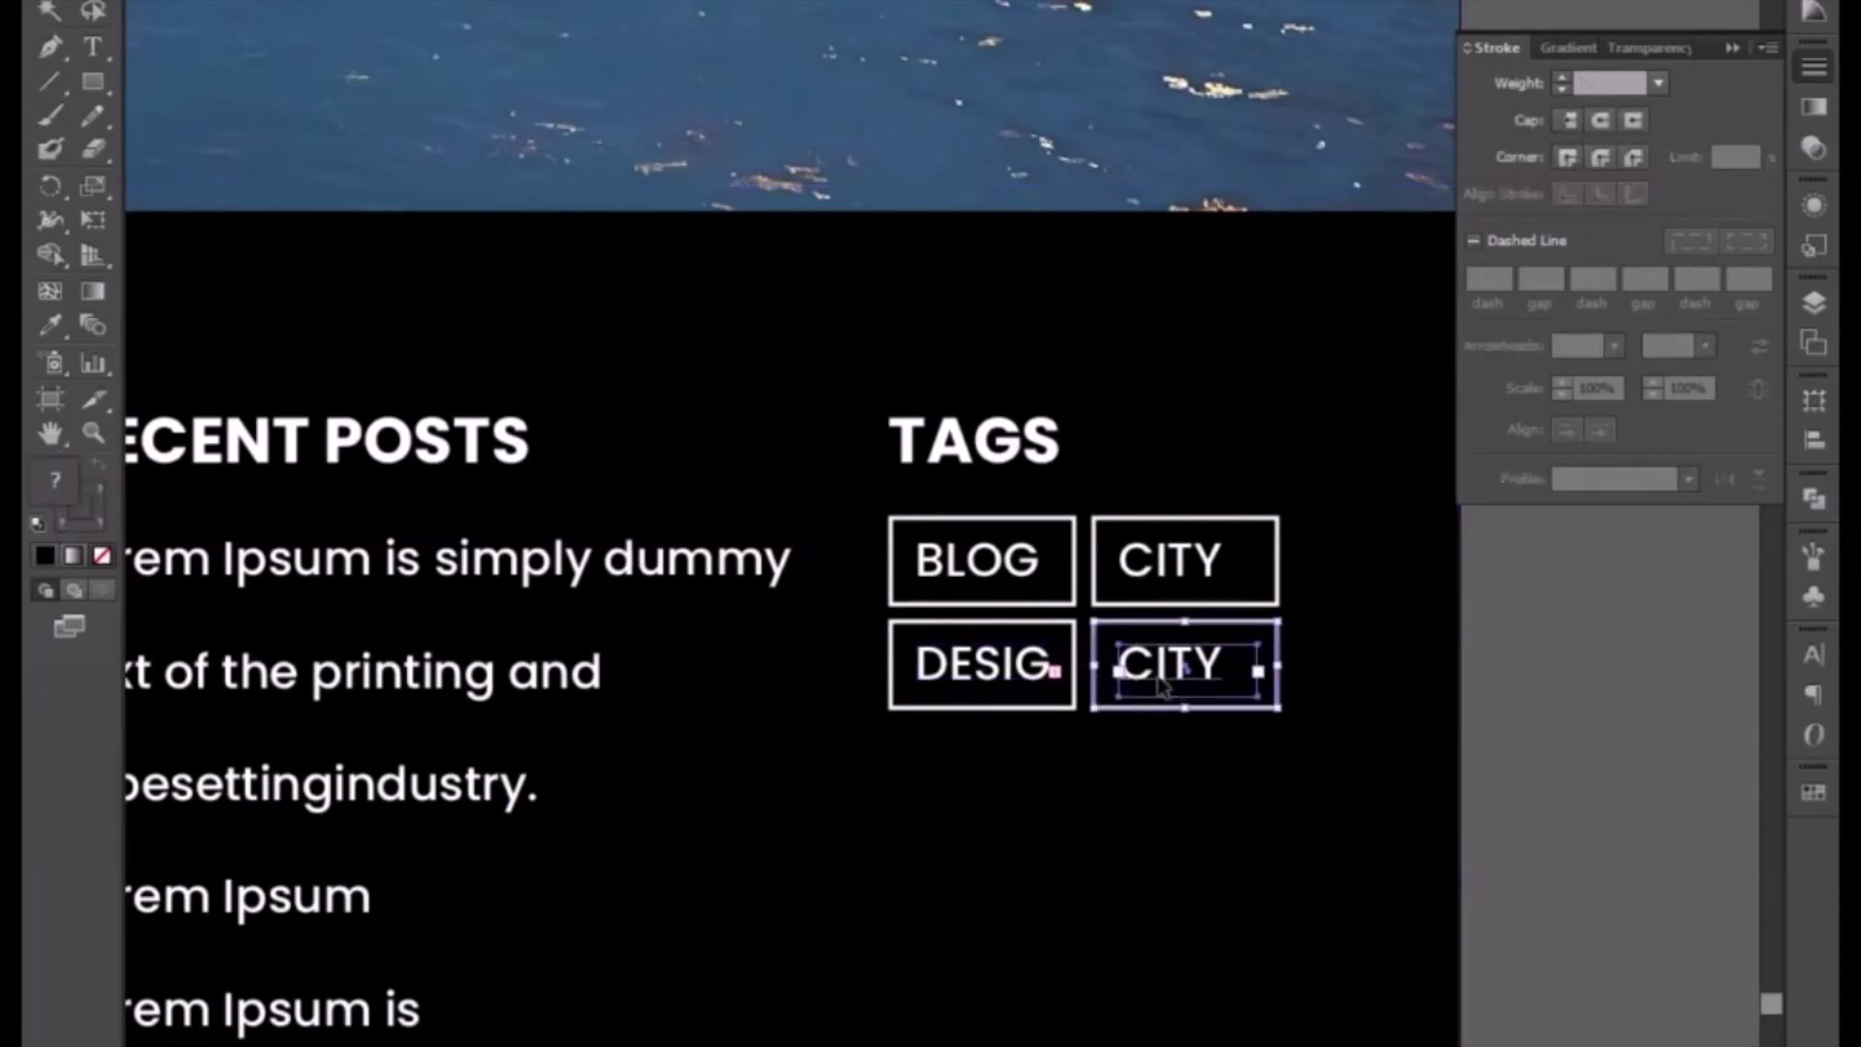
pyautogui.hotkey('shift', 'Right')
pyautogui.hotkey('shift', 'Right')
pyautogui.hotkey('shift', 'Right')
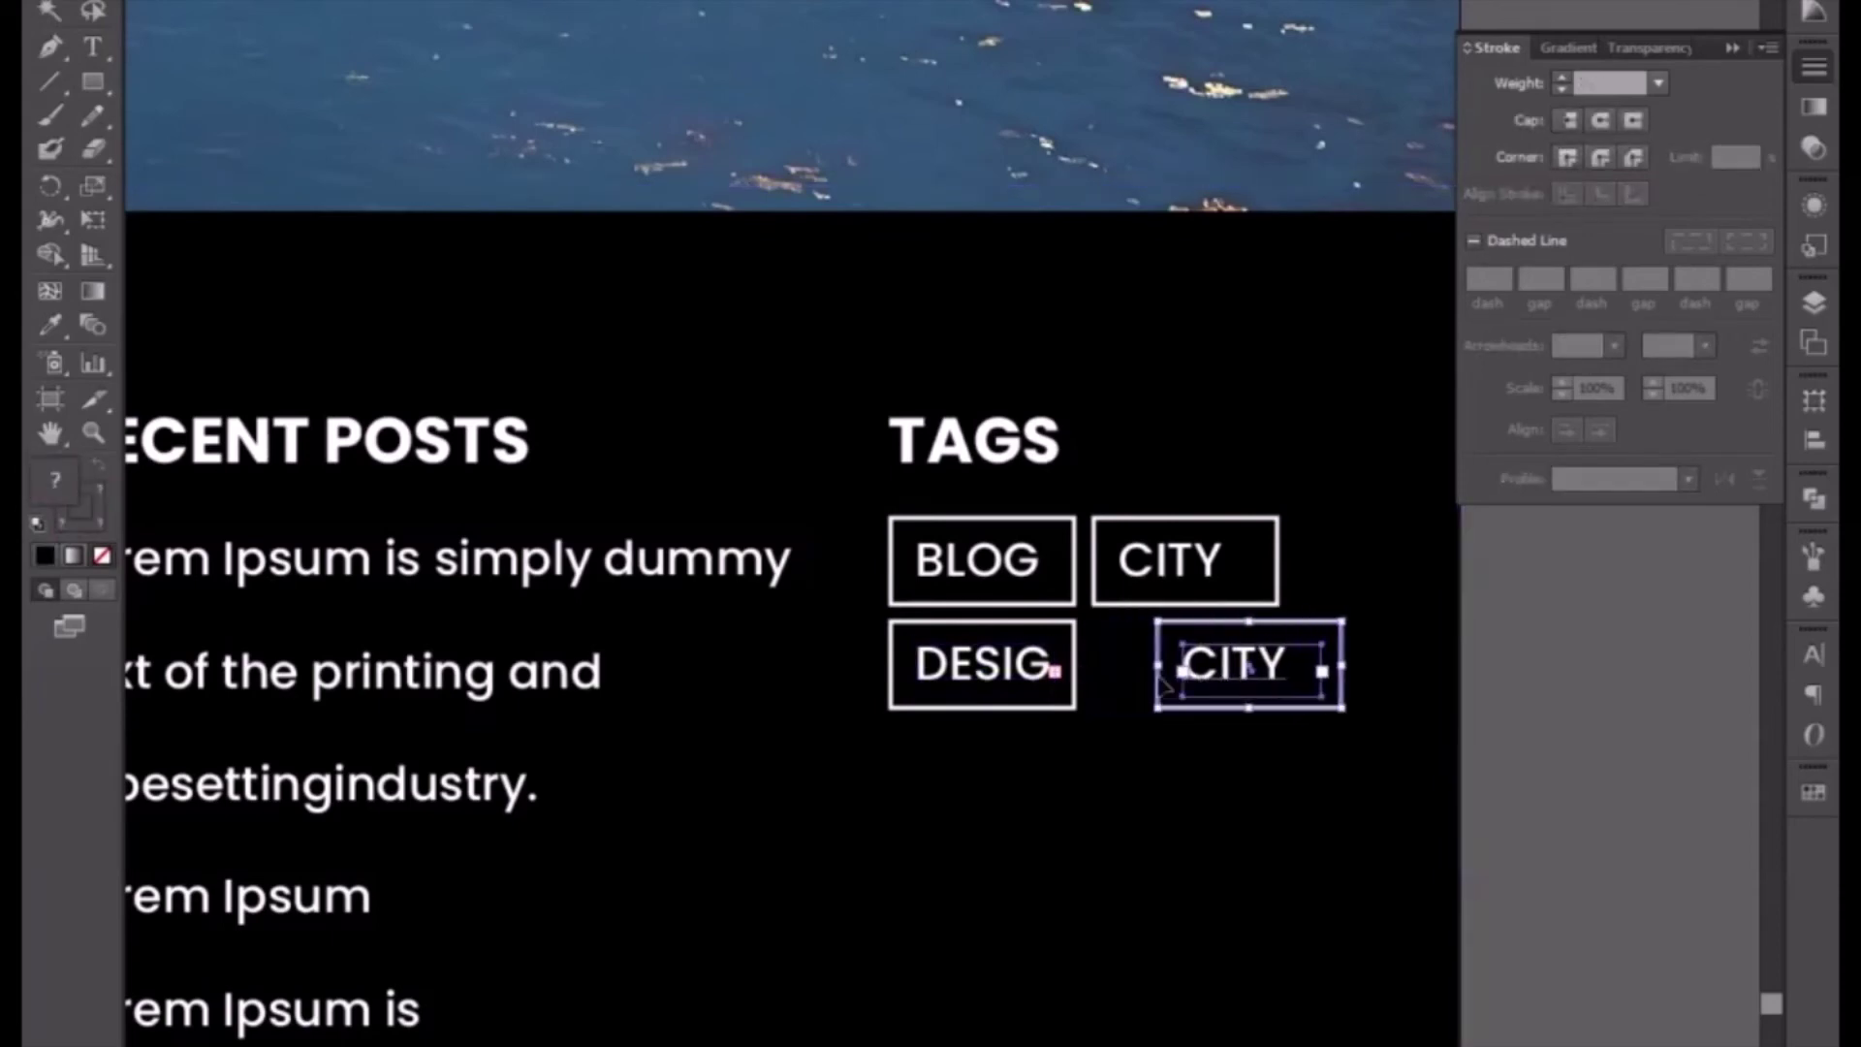
# - Extend the DESIGN box's right edge toward the CITY tag and widen its text frame to fit the whole word
pyautogui.click(1075, 635)
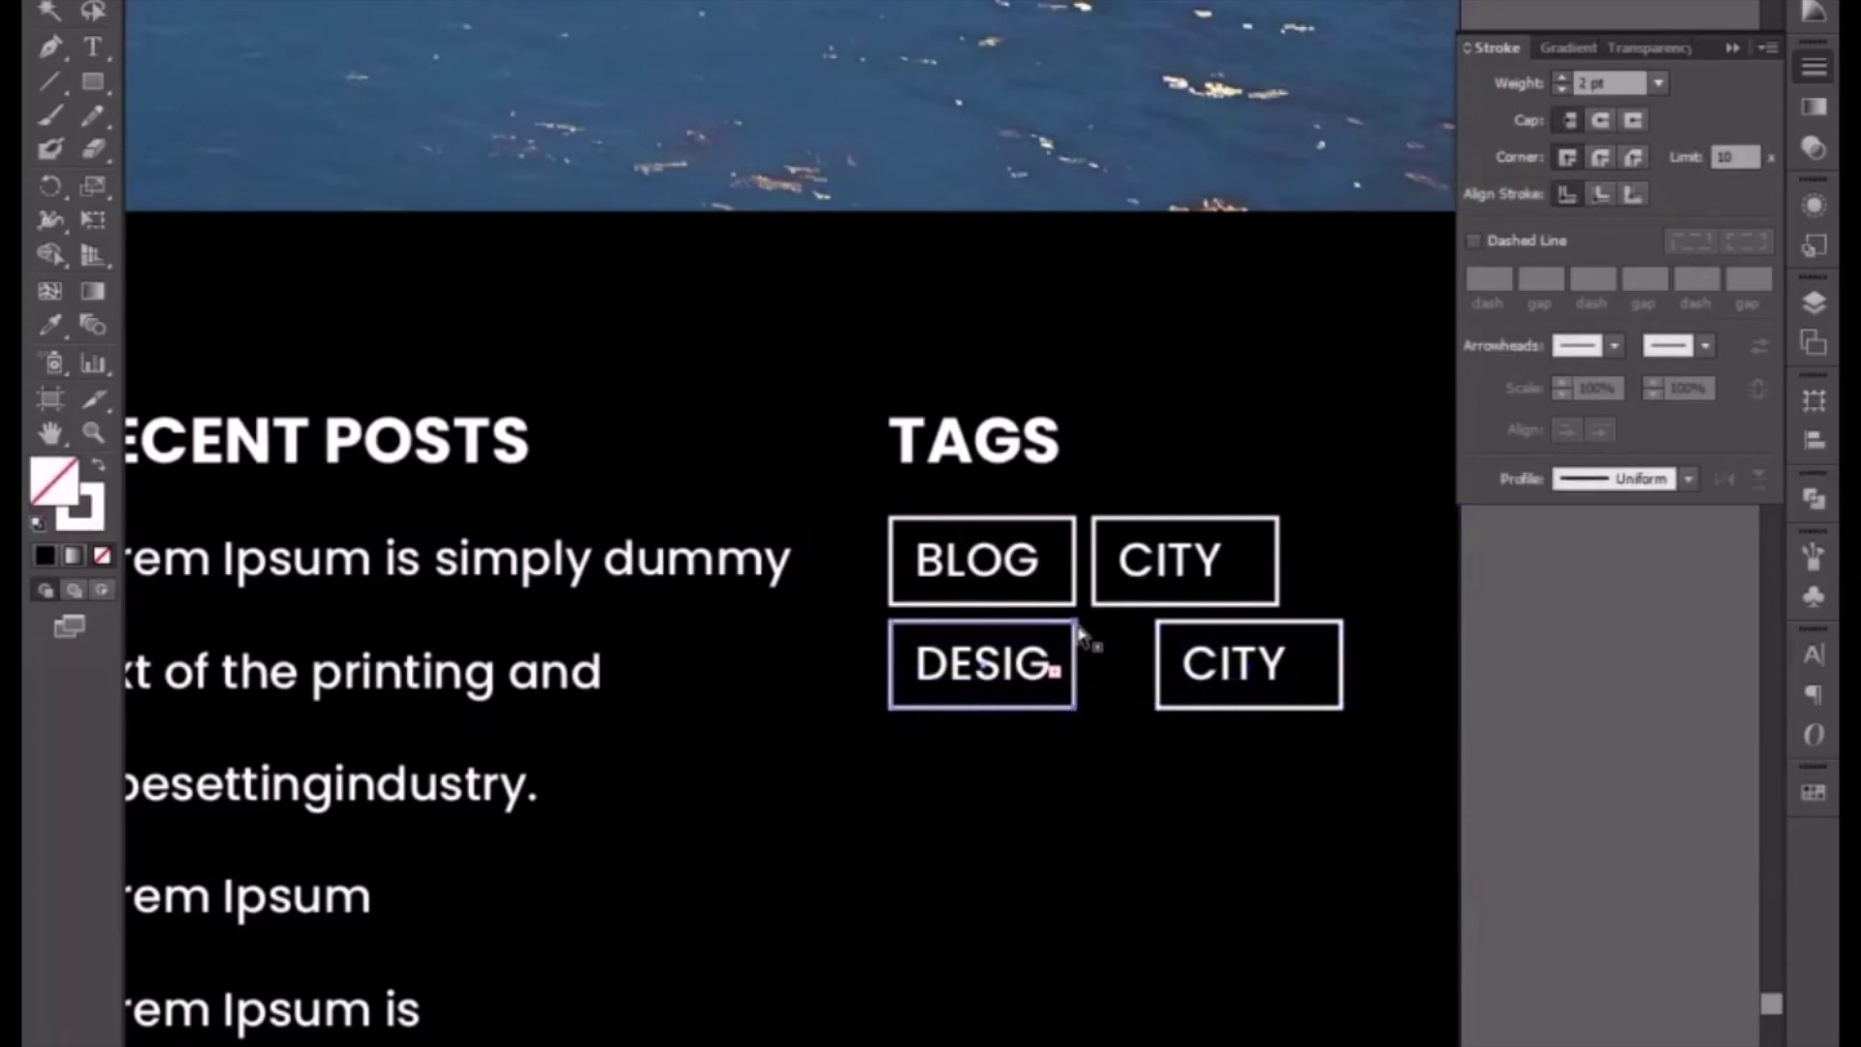
pyautogui.hotkey('shift', 'Right')
pyautogui.hotkey('shift', 'Right')
pyautogui.hotkey('shift', 'Right')
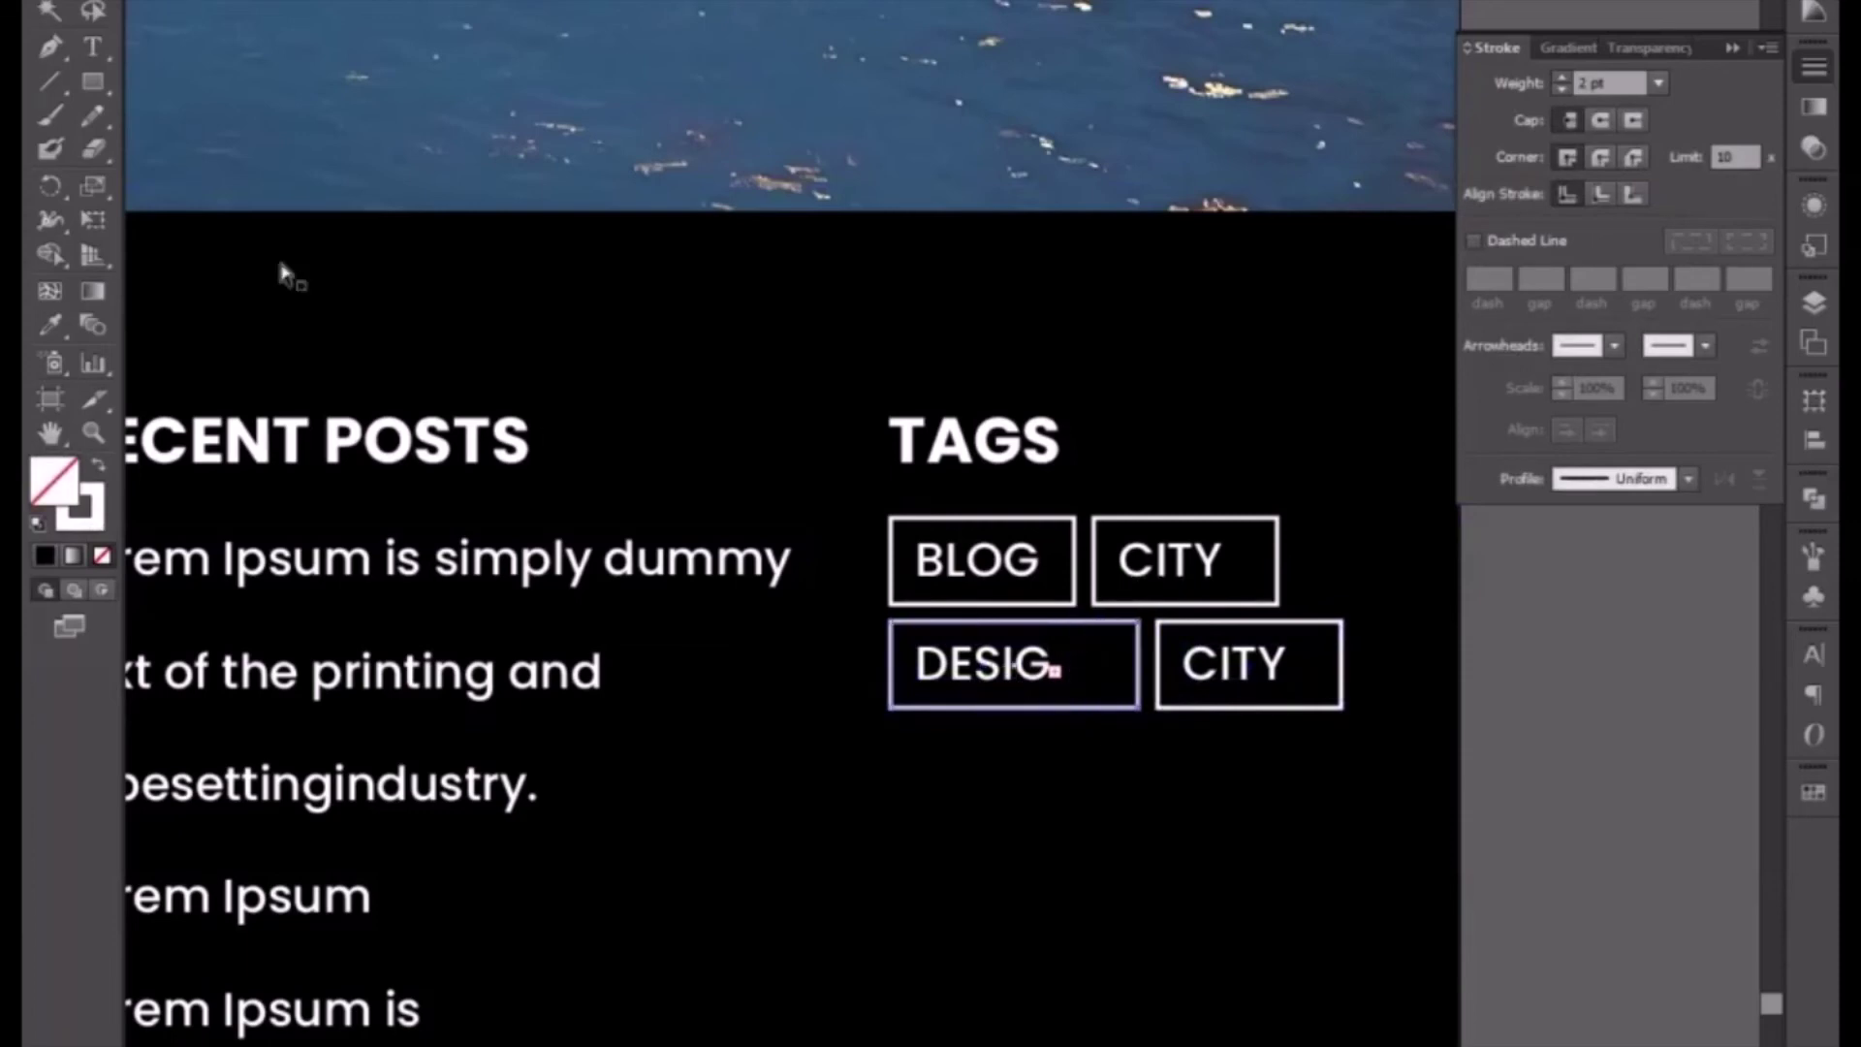
pyautogui.click(49, 0)
pyautogui.keyDown('shift'); pyautogui.click(980, 677); pyautogui.keyUp('shift')
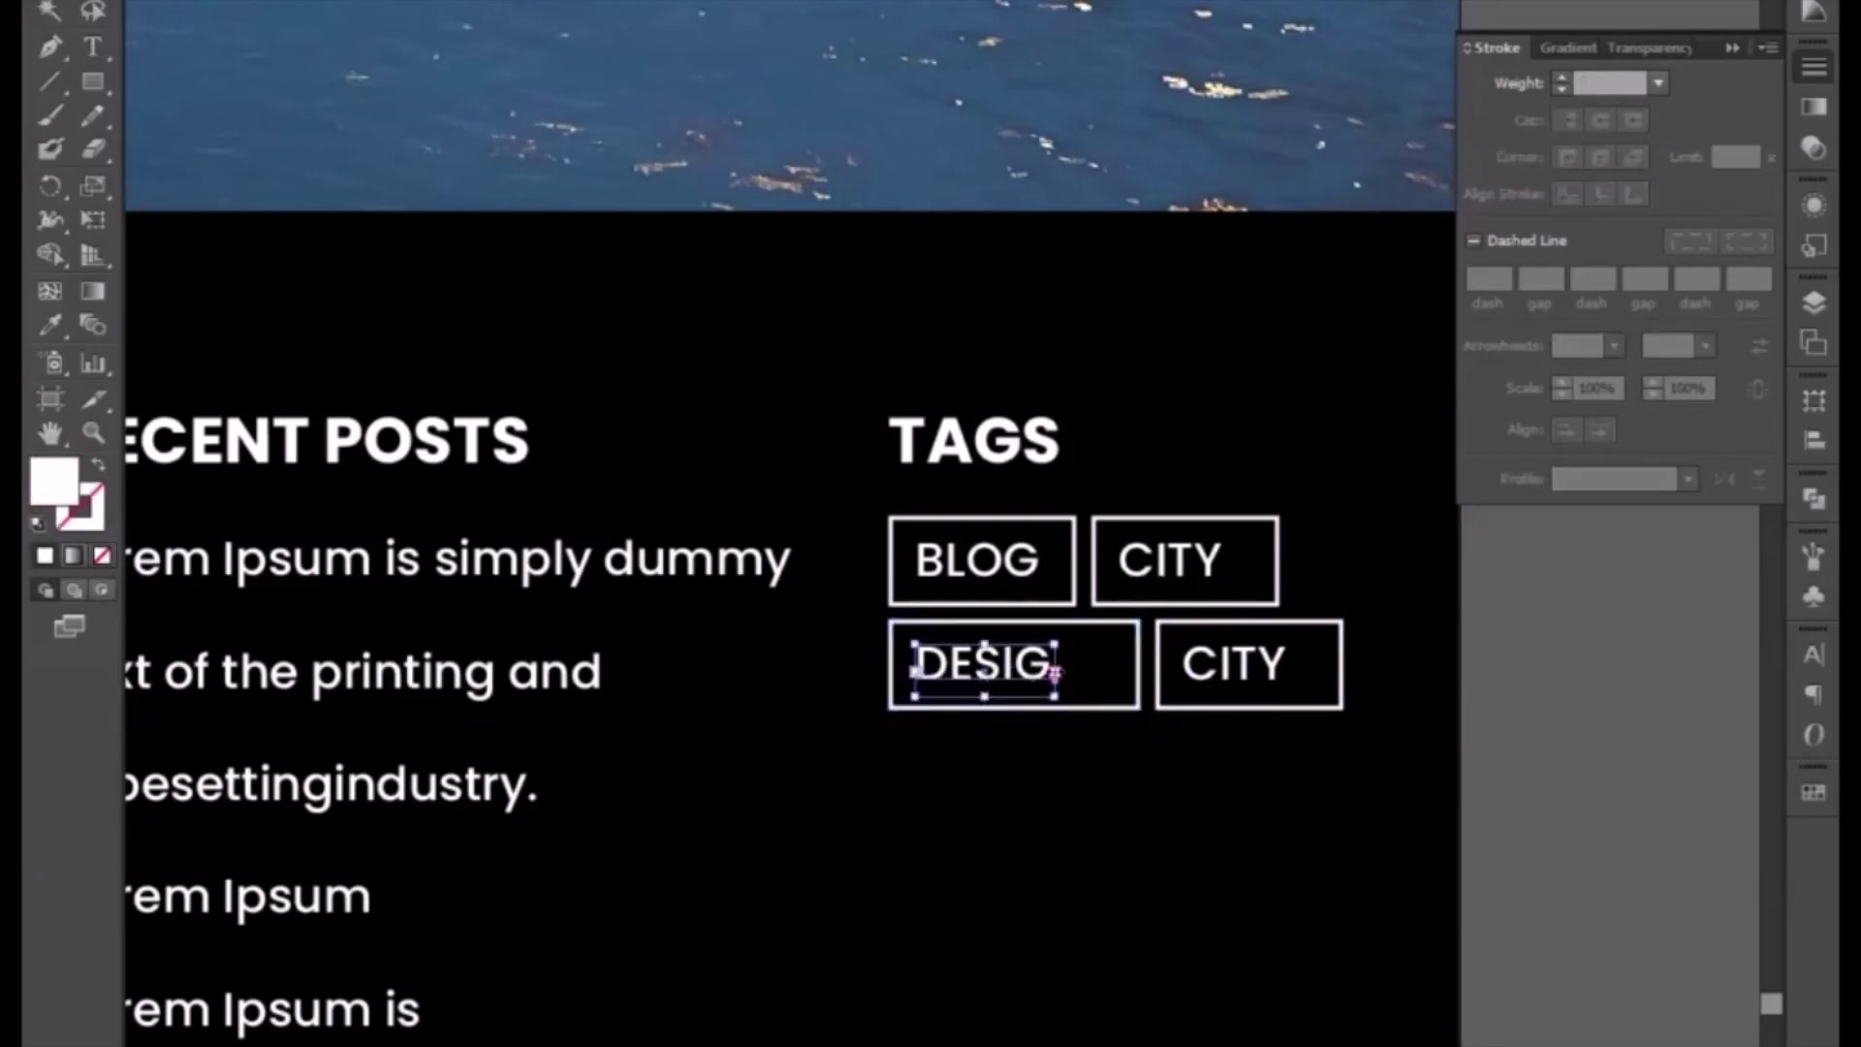
pyautogui.moveTo(1055, 671); pyautogui.dragTo(1102, 670)
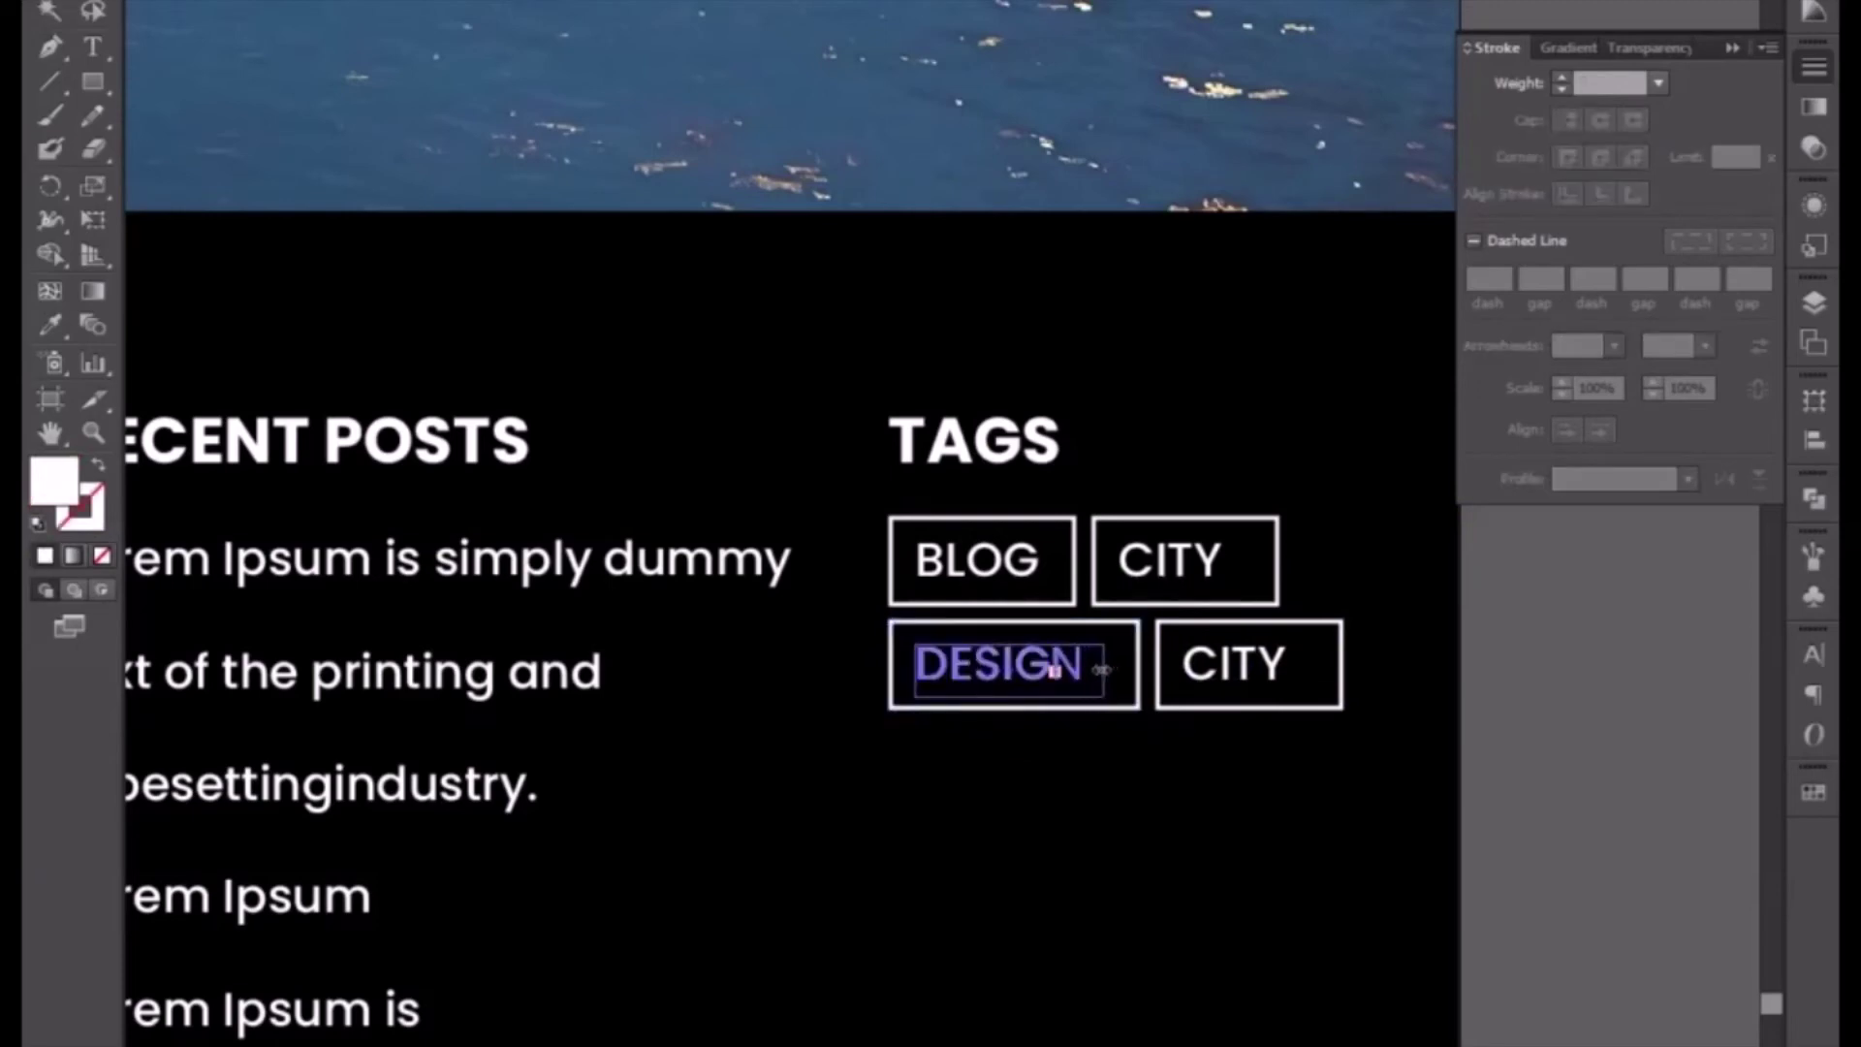
# - Pull the DESIGN box's right edge slightly inward and move the second-row CITY tag left to close the gap
pyautogui.click(1139, 705)
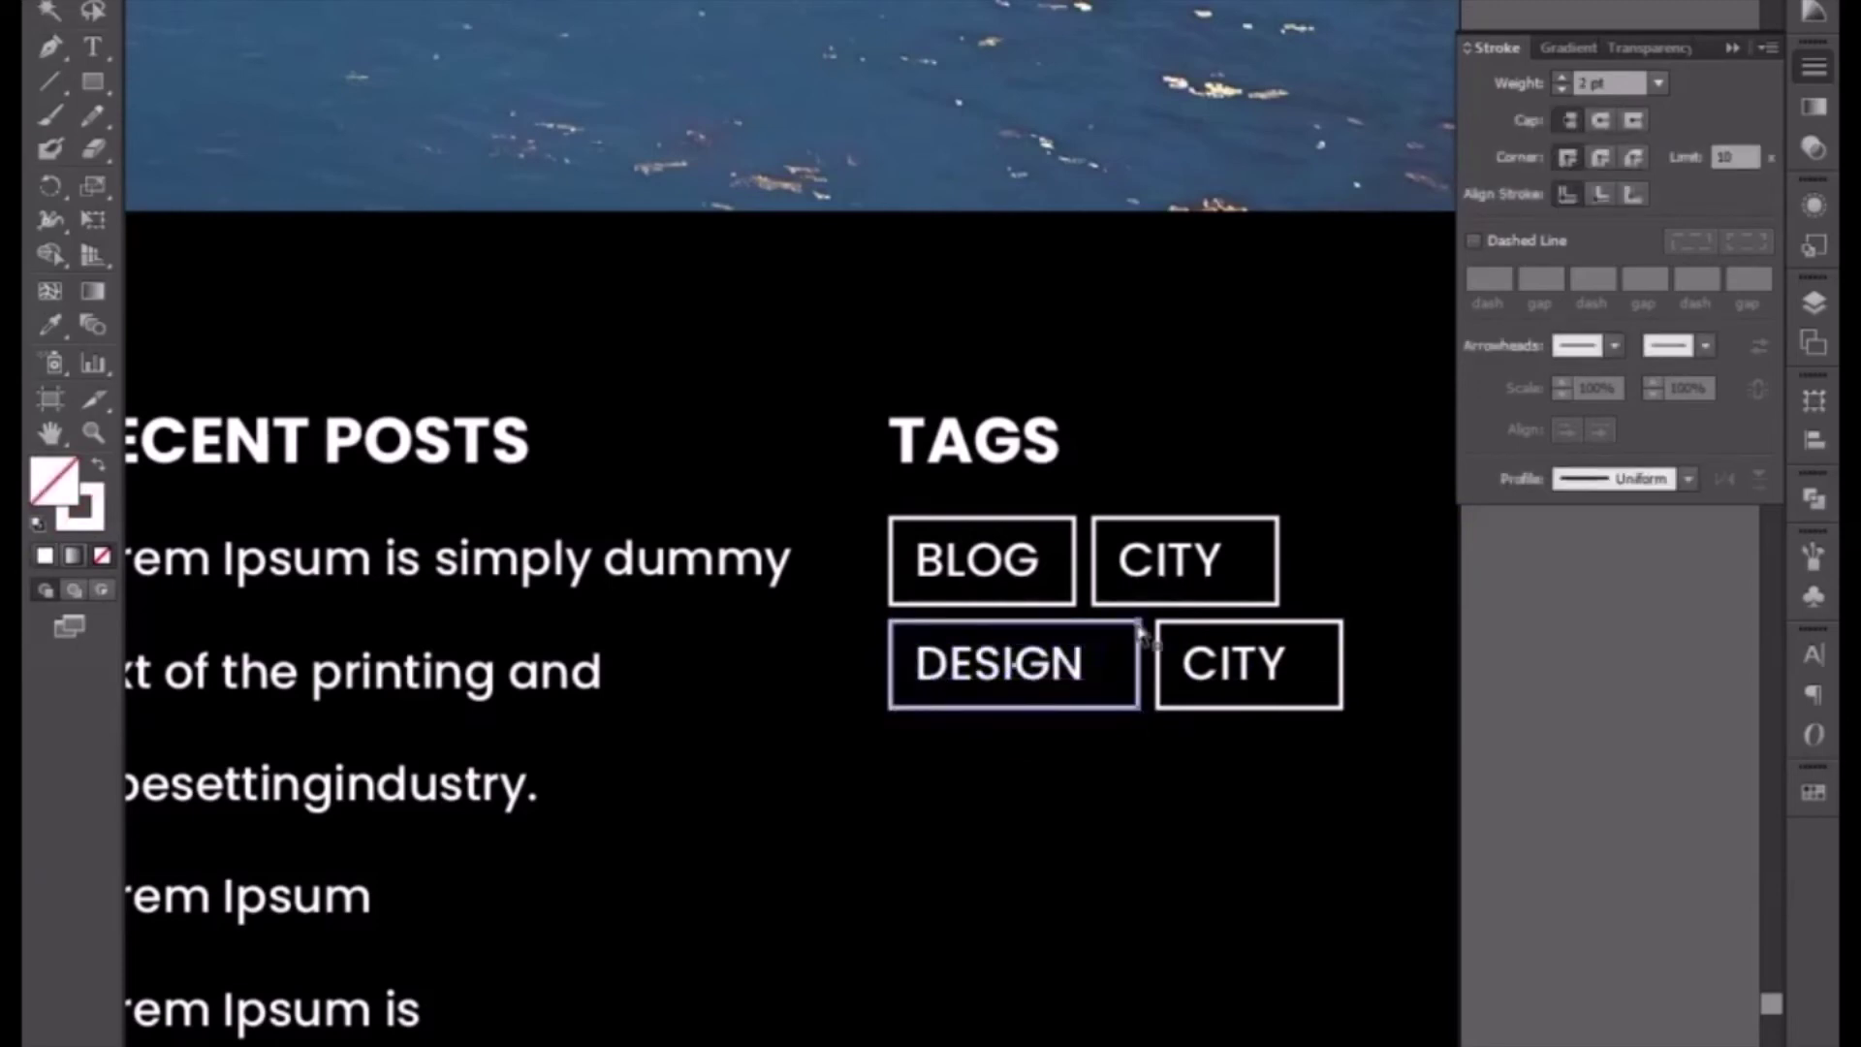
pyautogui.moveTo(1139, 628)
pyautogui.mouseDown()
pyautogui.moveTo(1096, 630)
pyautogui.moveTo(1116, 630)
pyautogui.mouseUp()
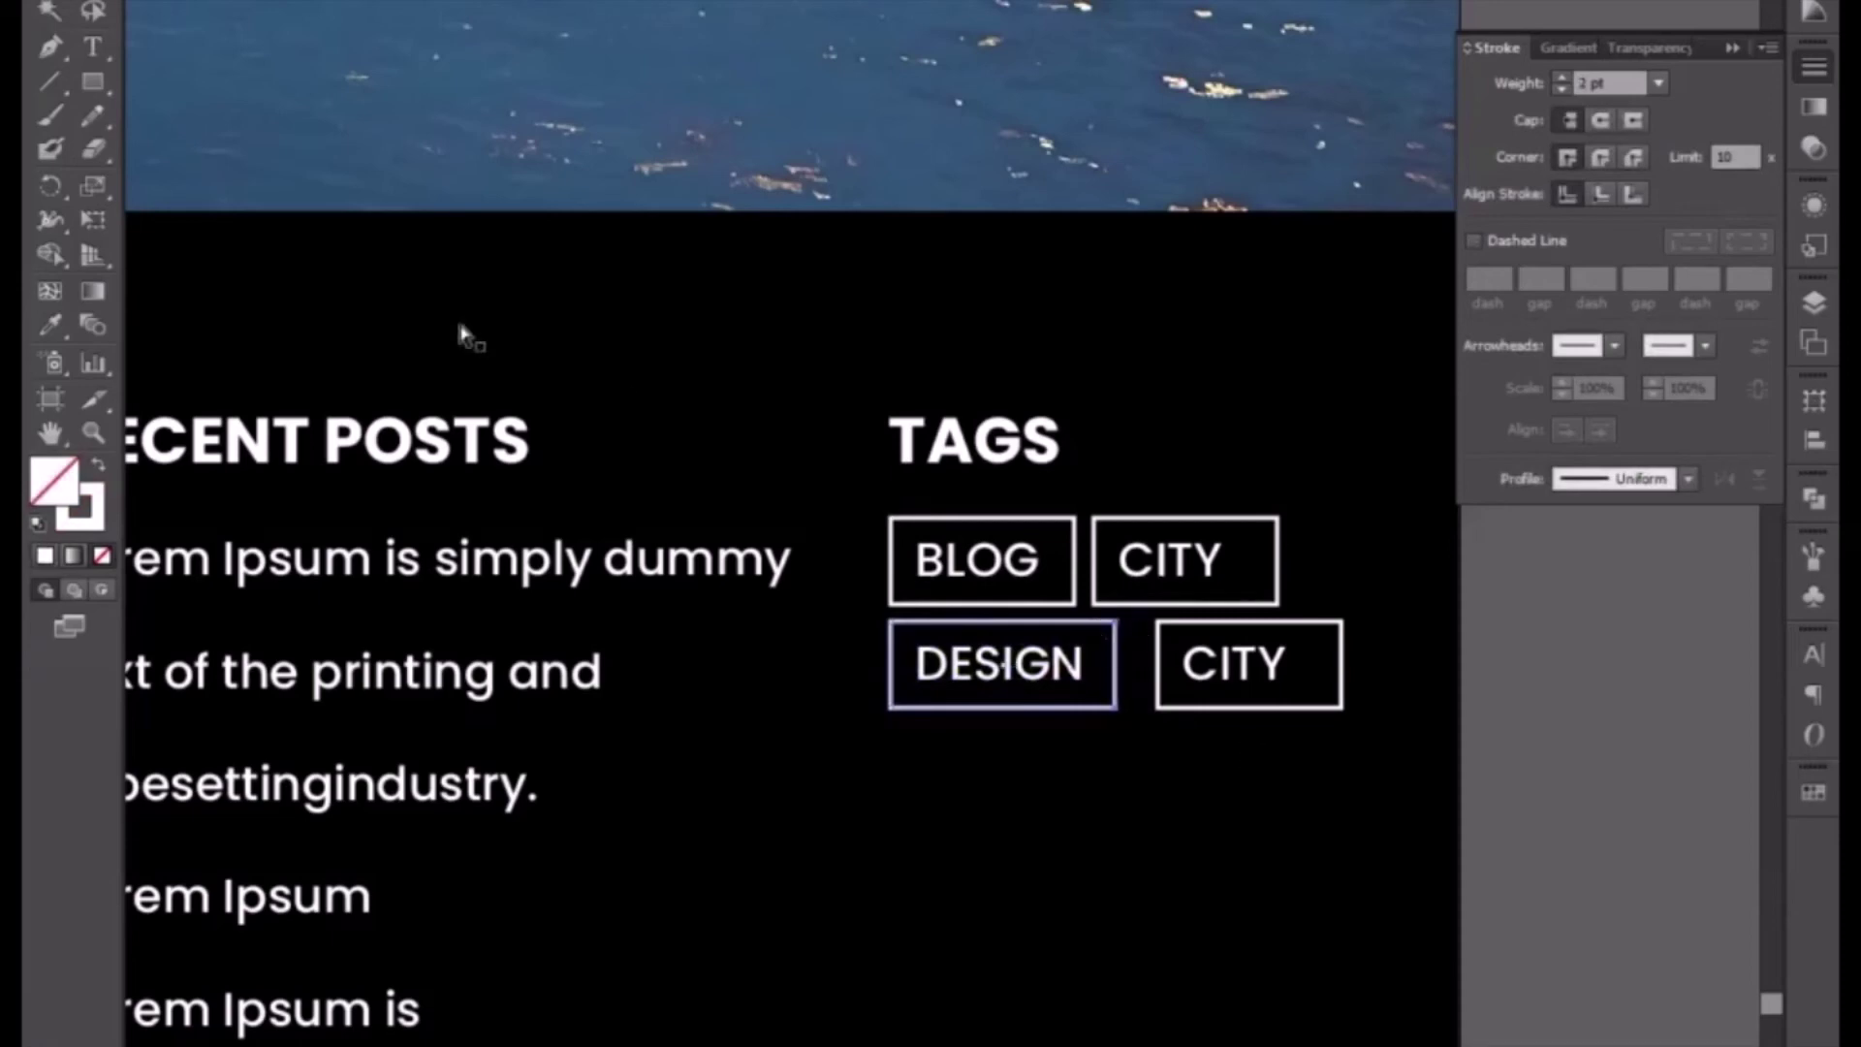
pyautogui.click(1119, 688)
pyautogui.click(1209, 690)
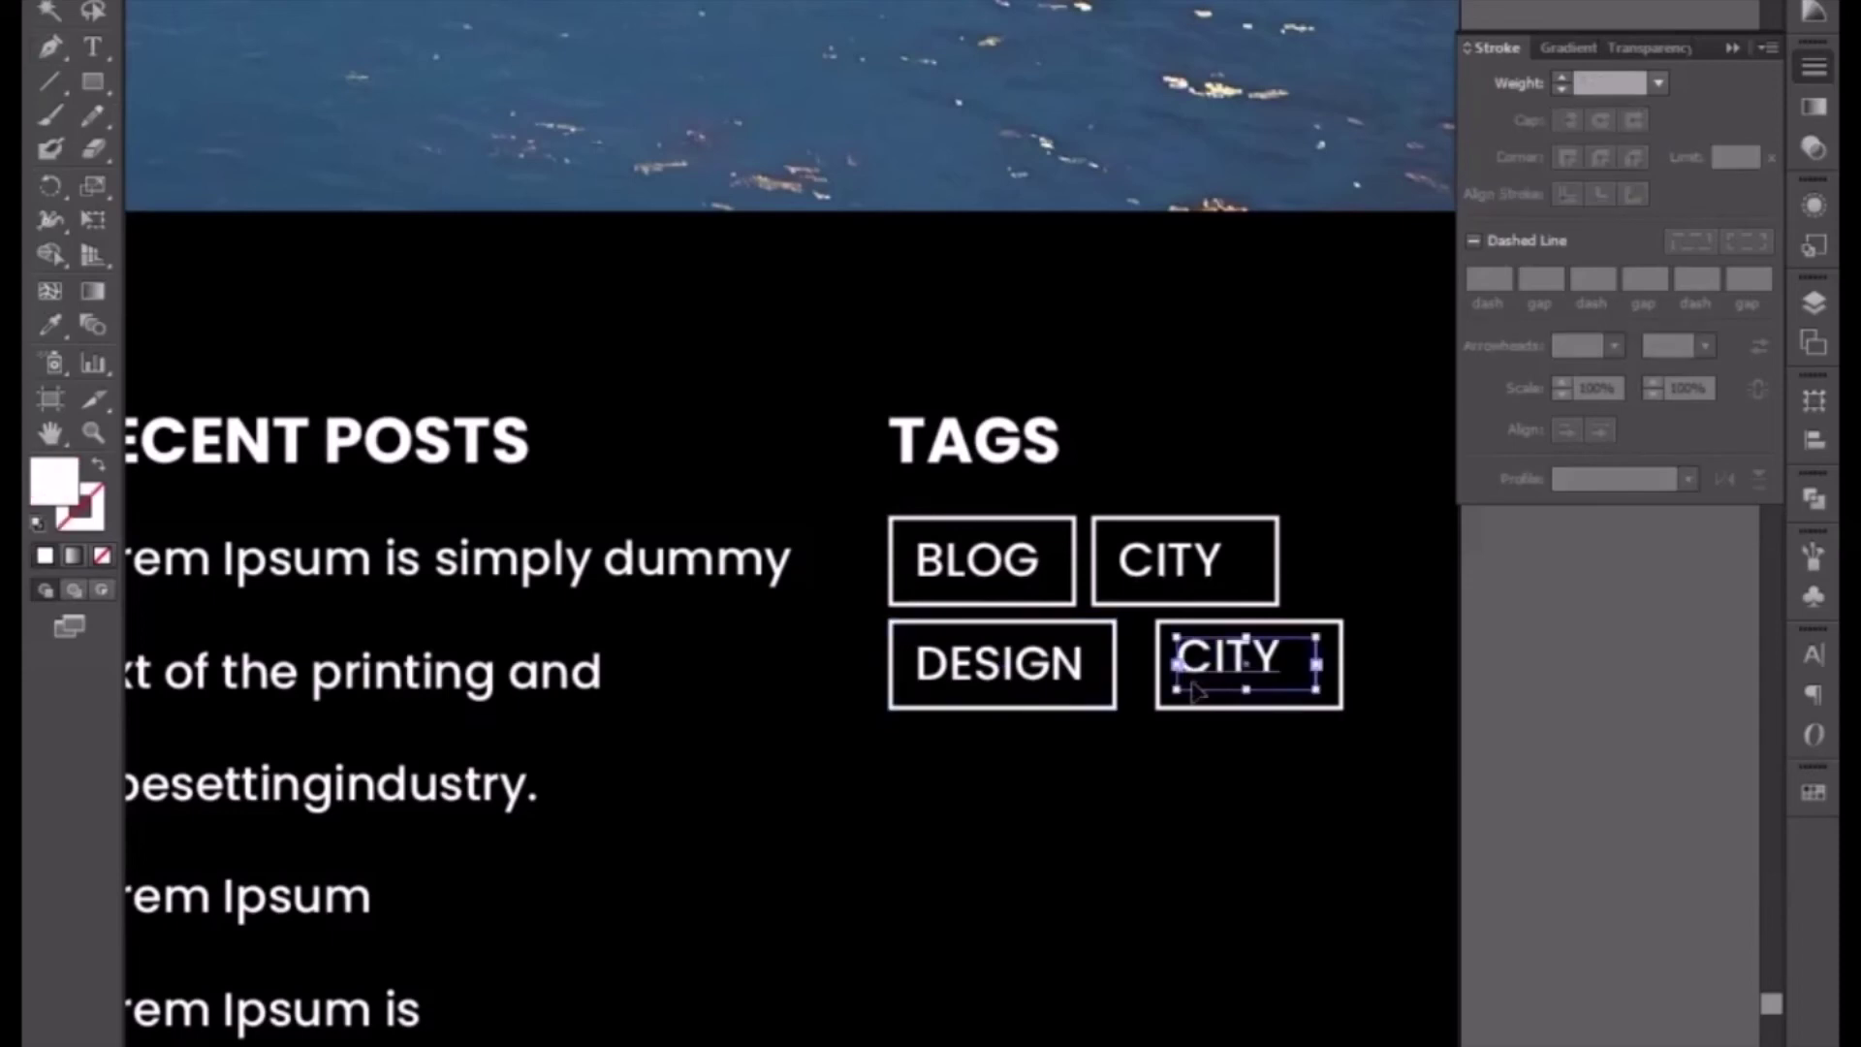
pyautogui.keyDown('shift'); pyautogui.click(1160, 707); pyautogui.keyUp('shift')
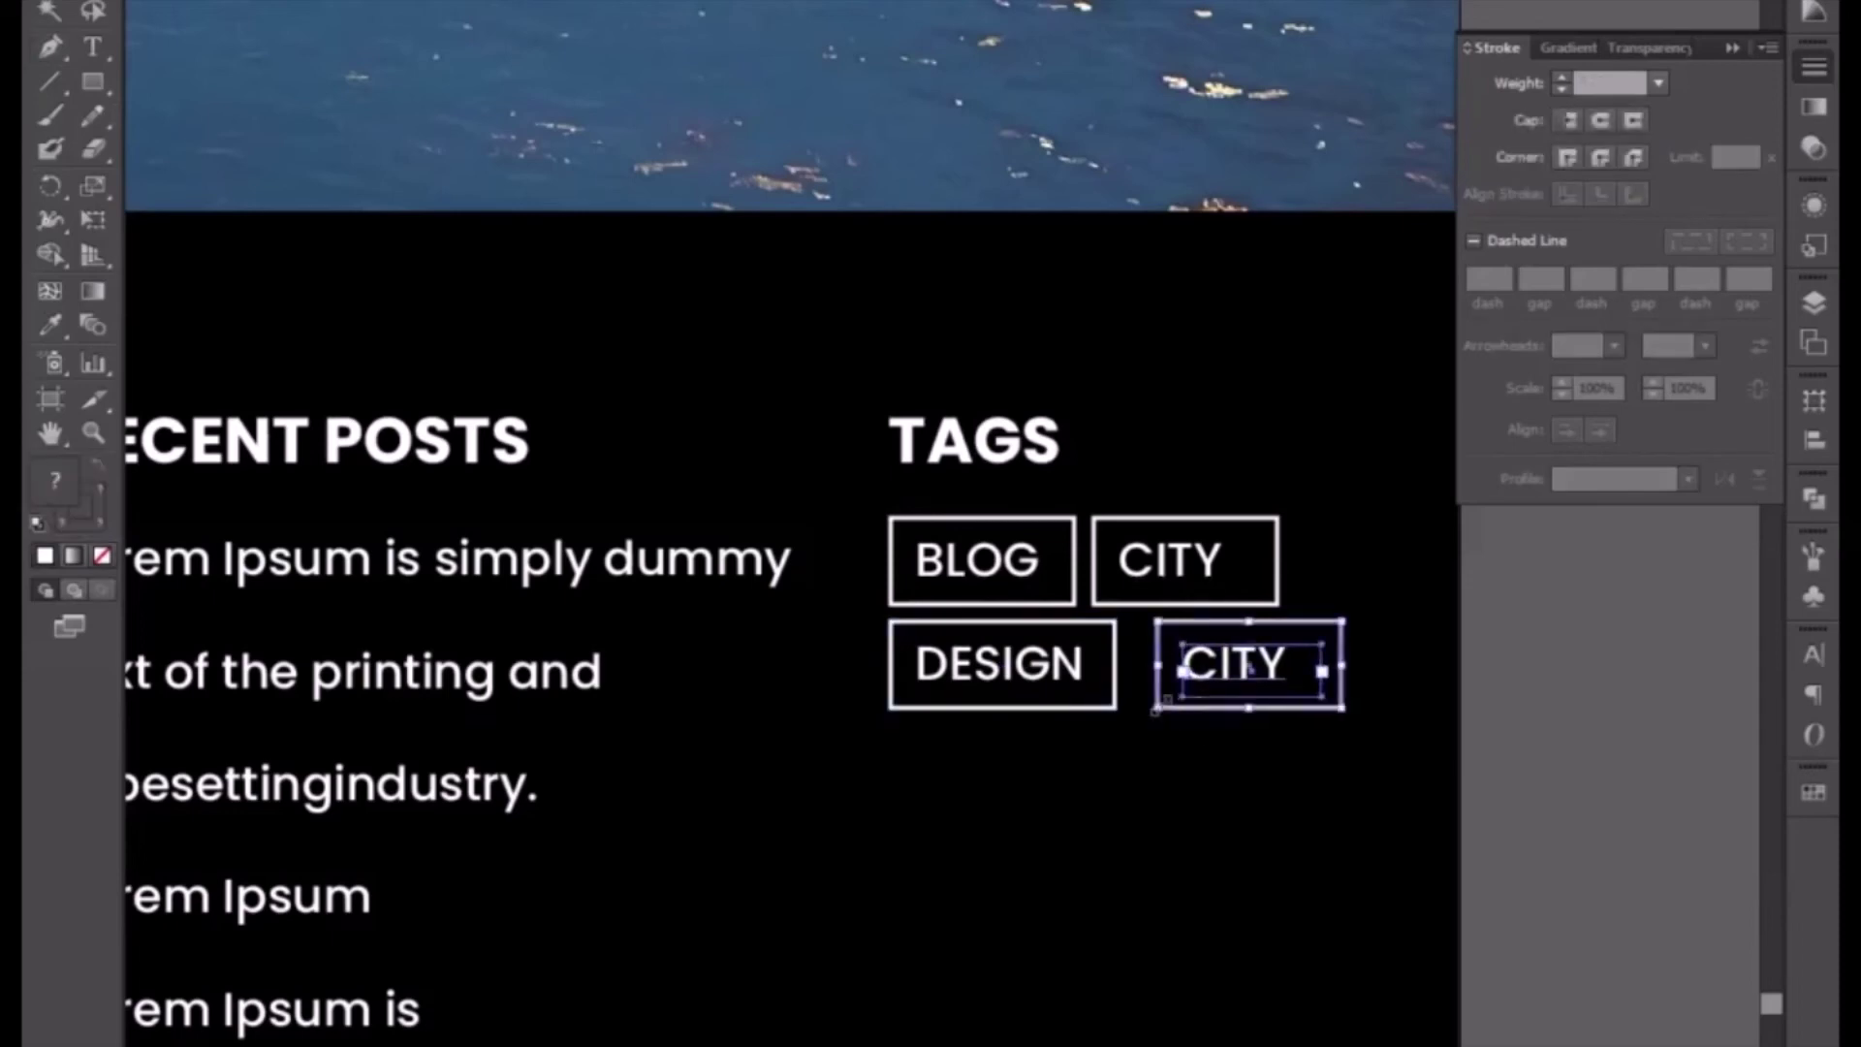
pyautogui.hotkey('shift', 'Left')
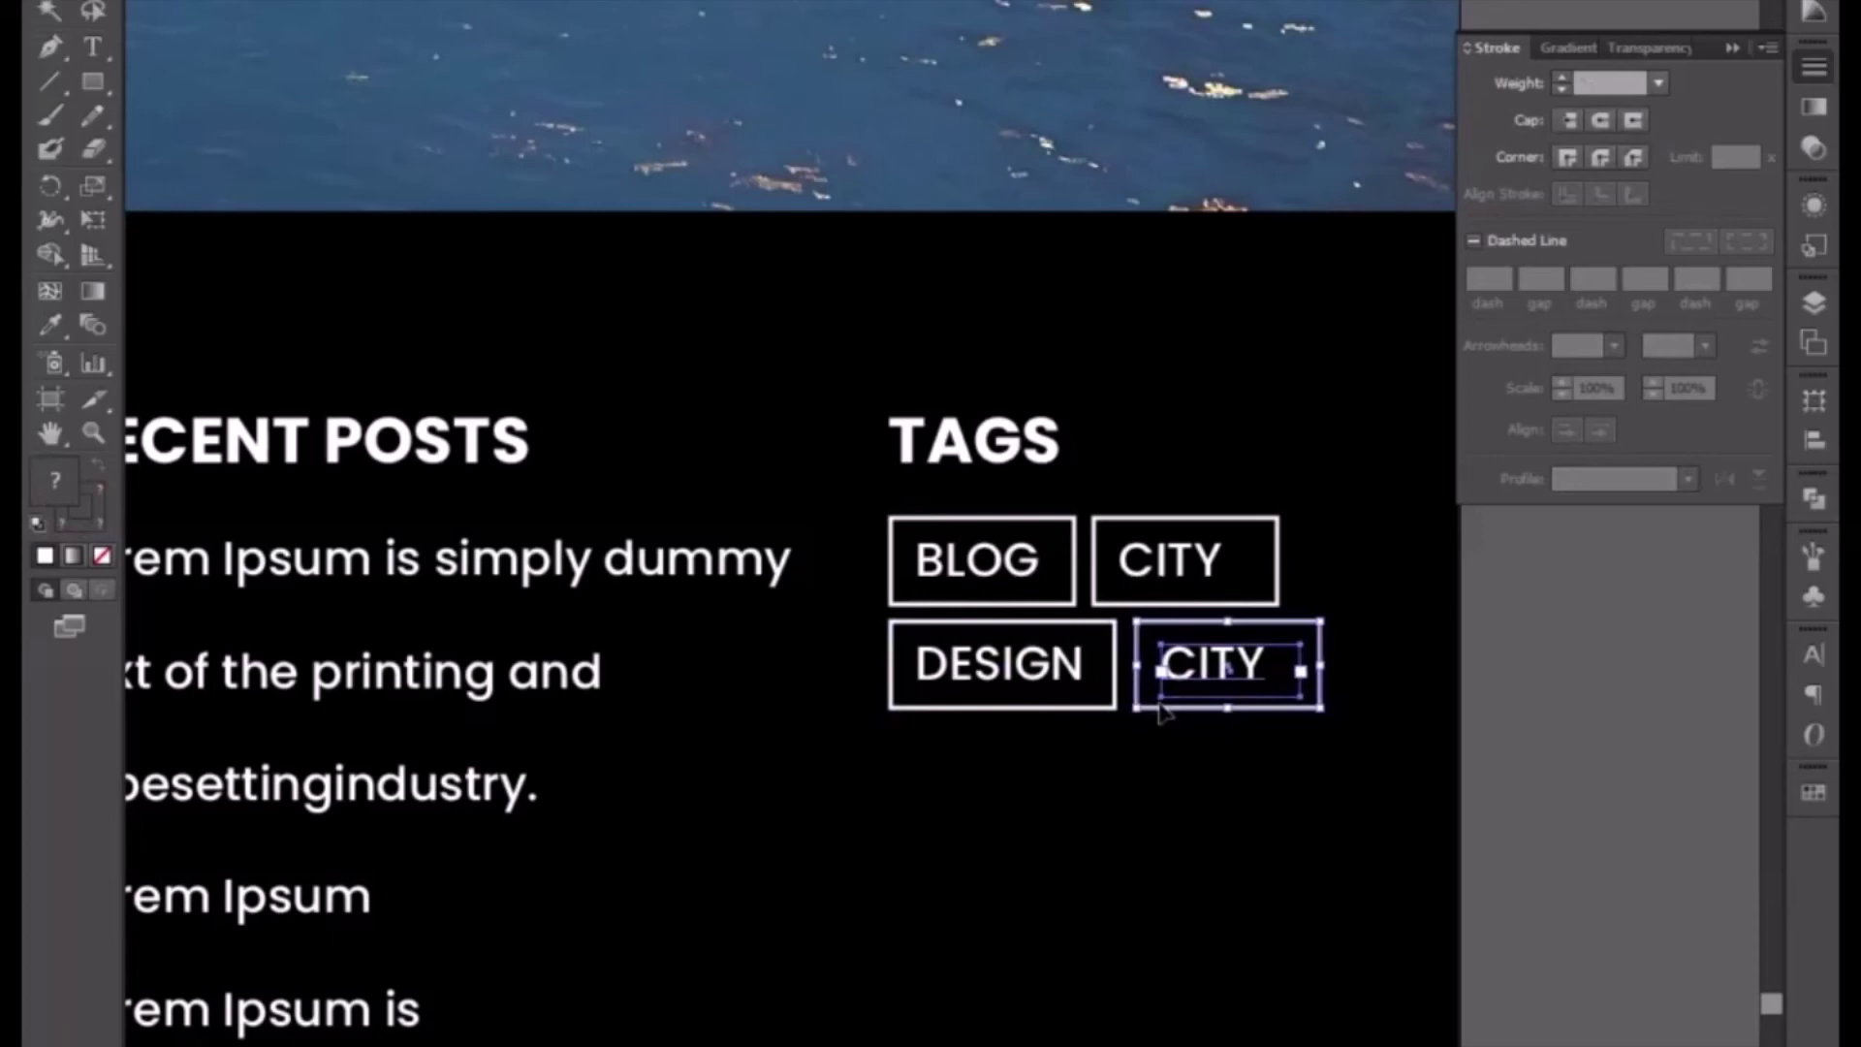
pyautogui.click(1549, 804)
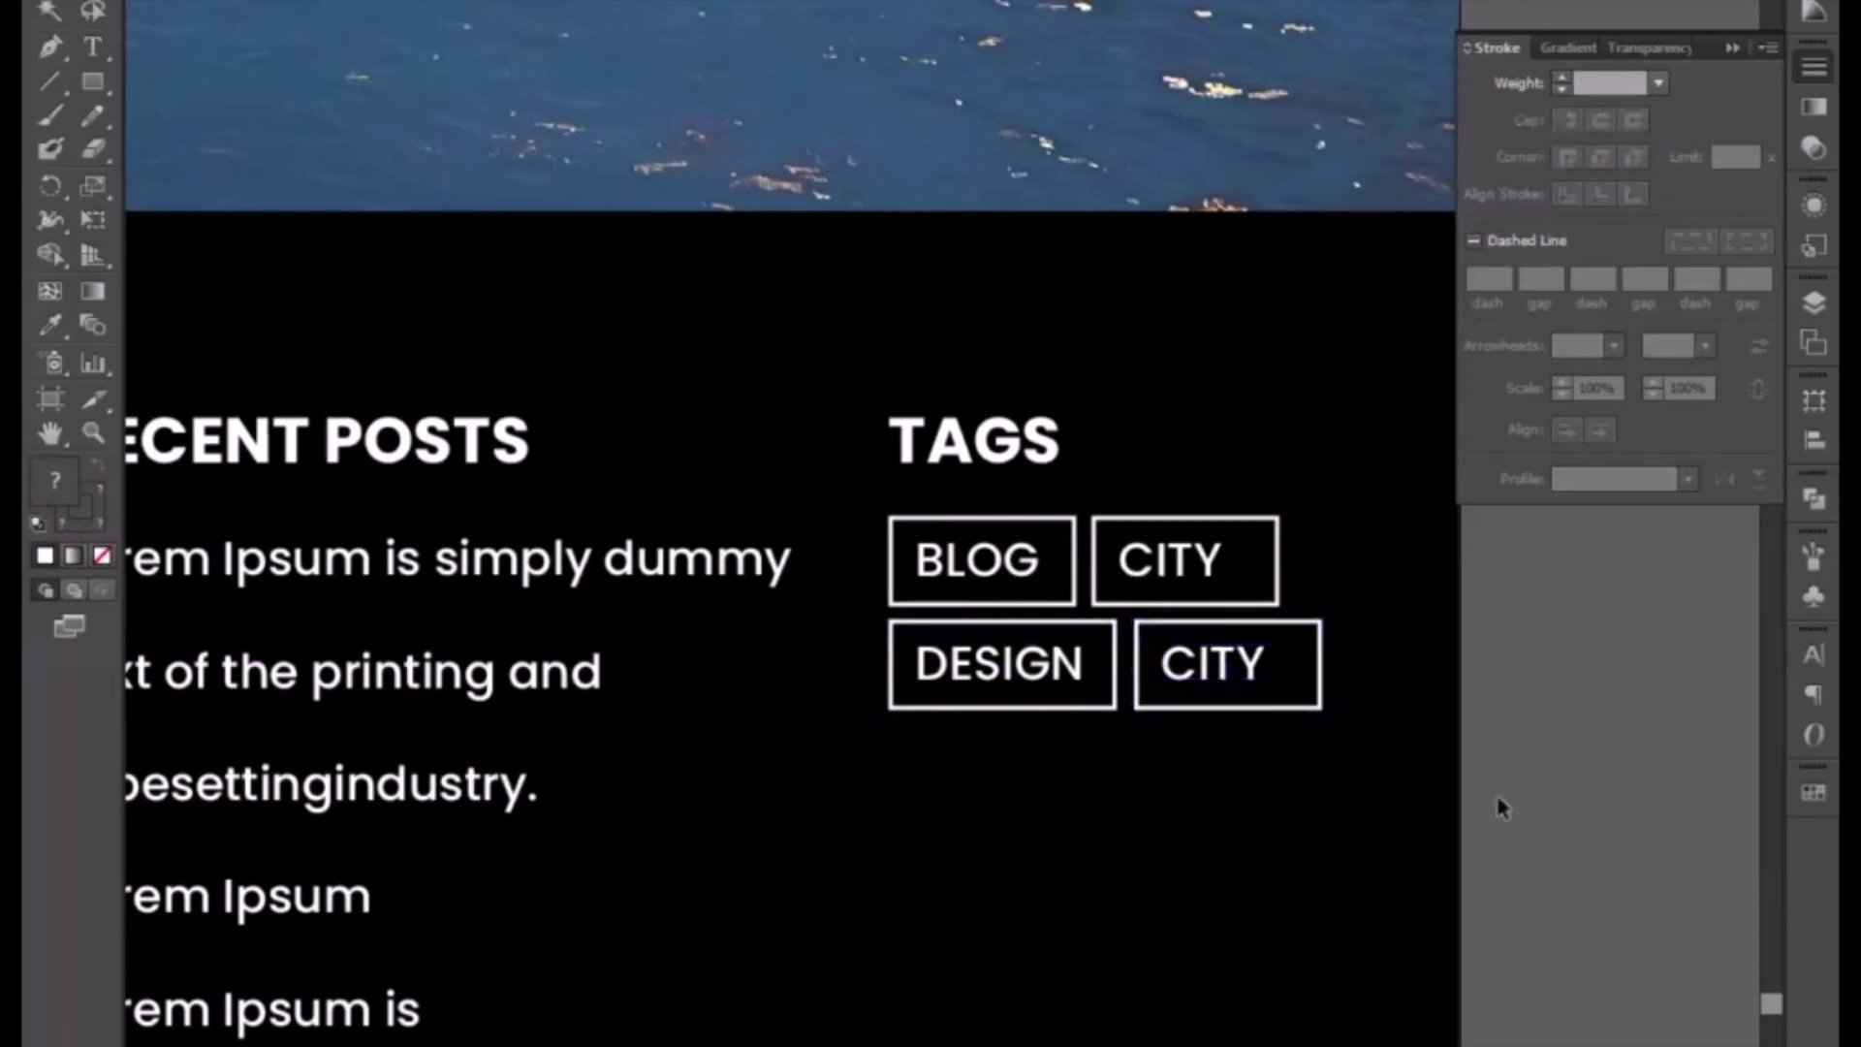
# - Change the second-row CITY text to MODEL and widen its text frame to fit the whole word
pyautogui.doubleClick(1223, 673)
pyautogui.doubleClick(1225, 675)
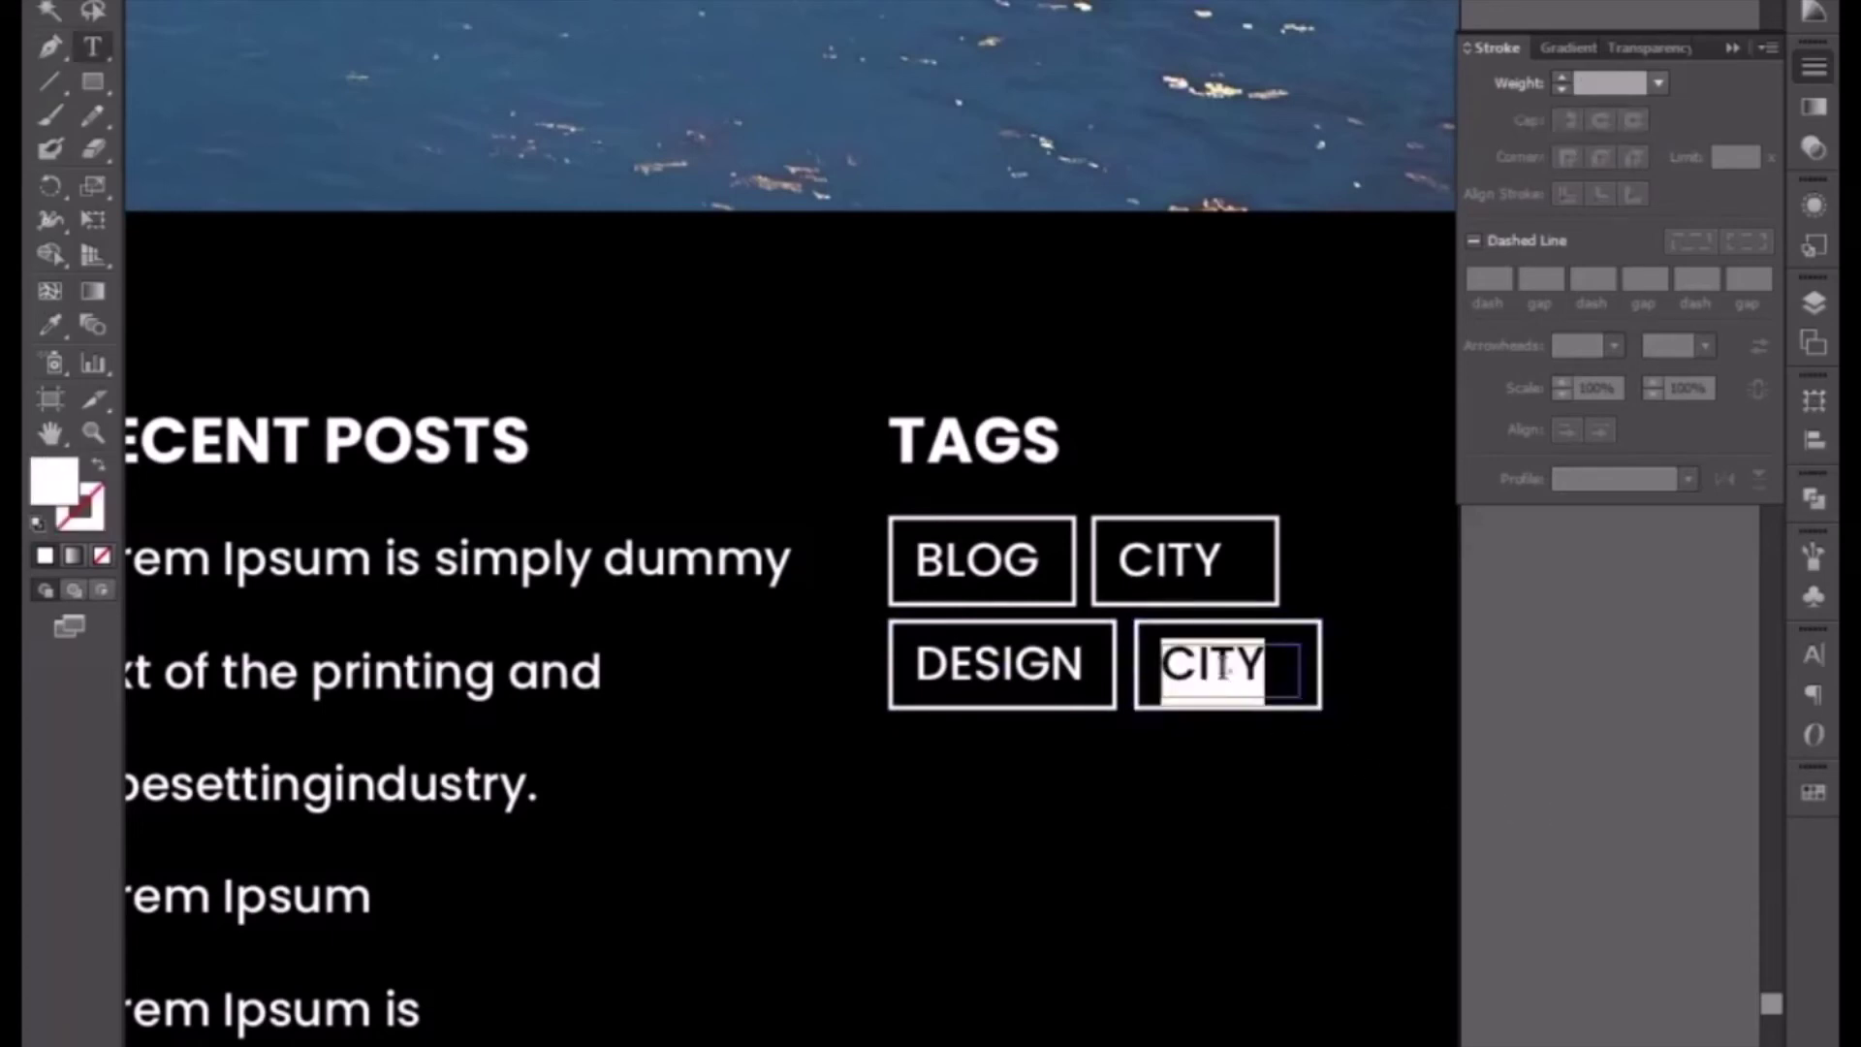
pyautogui.write('MODE')
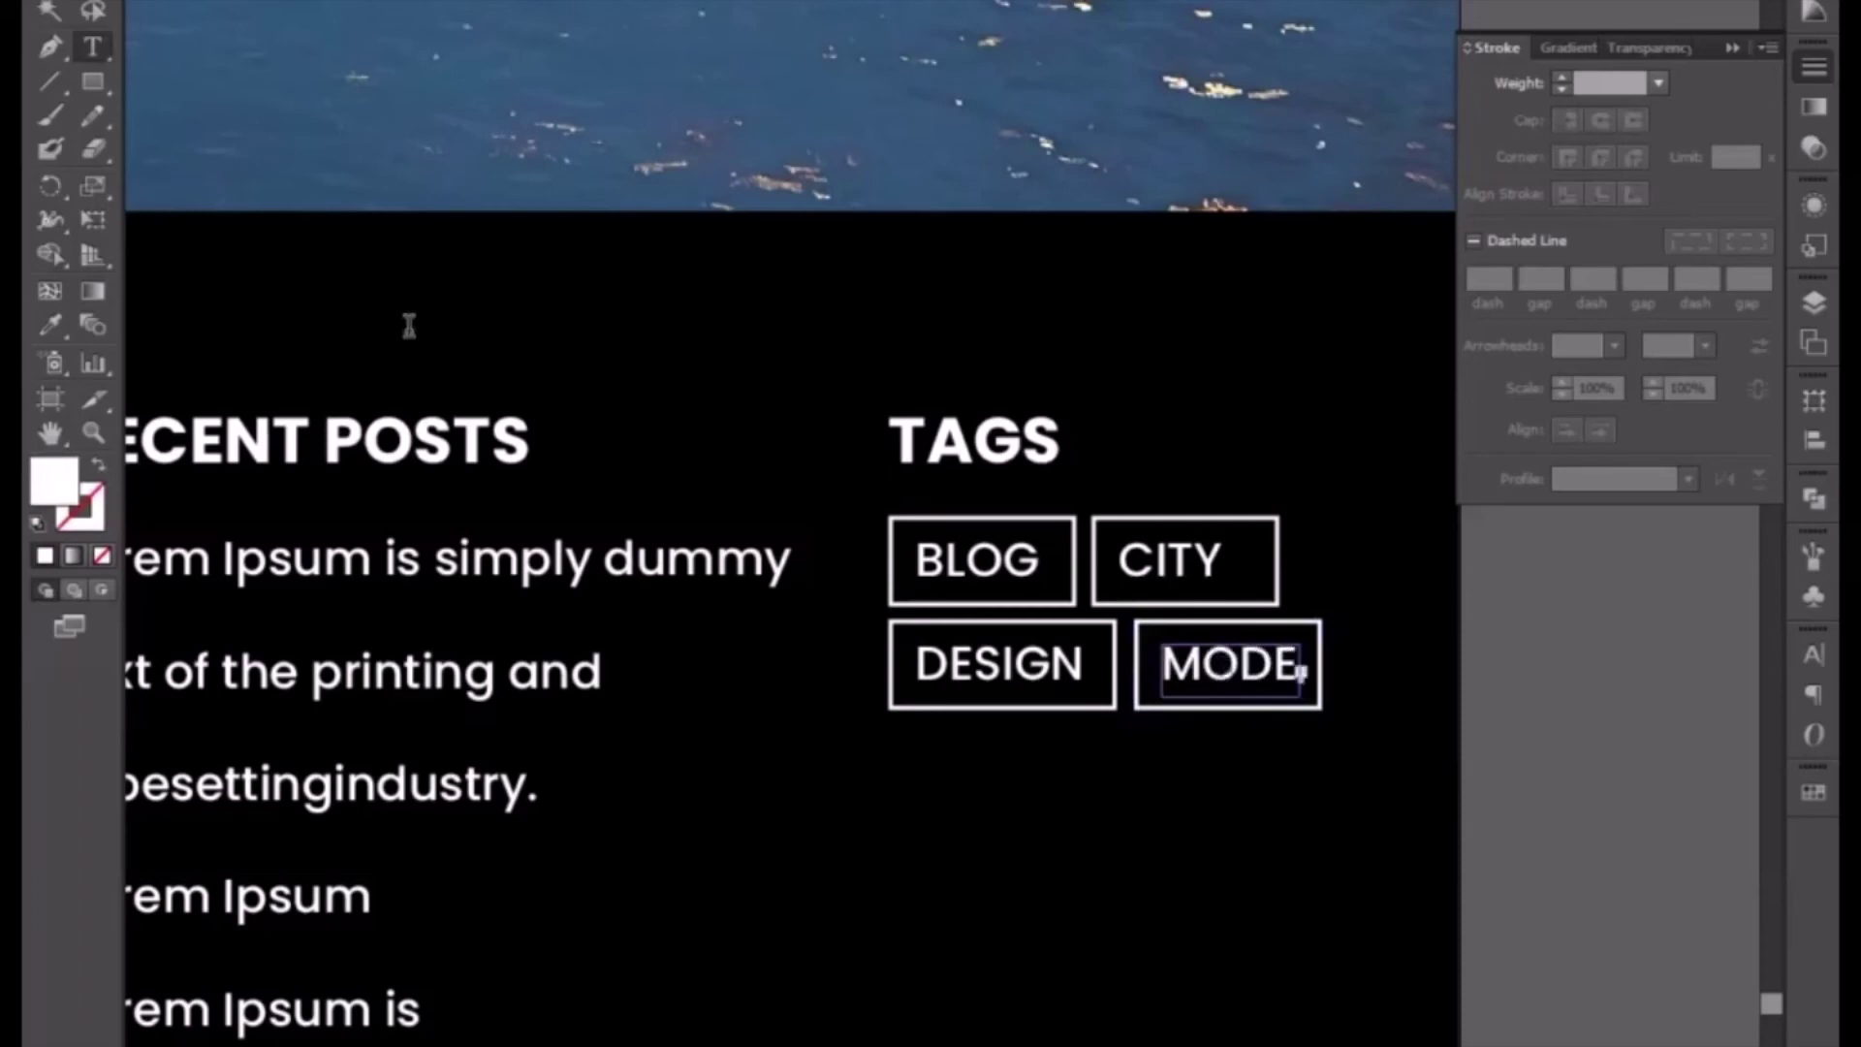
pyautogui.press('Escape')
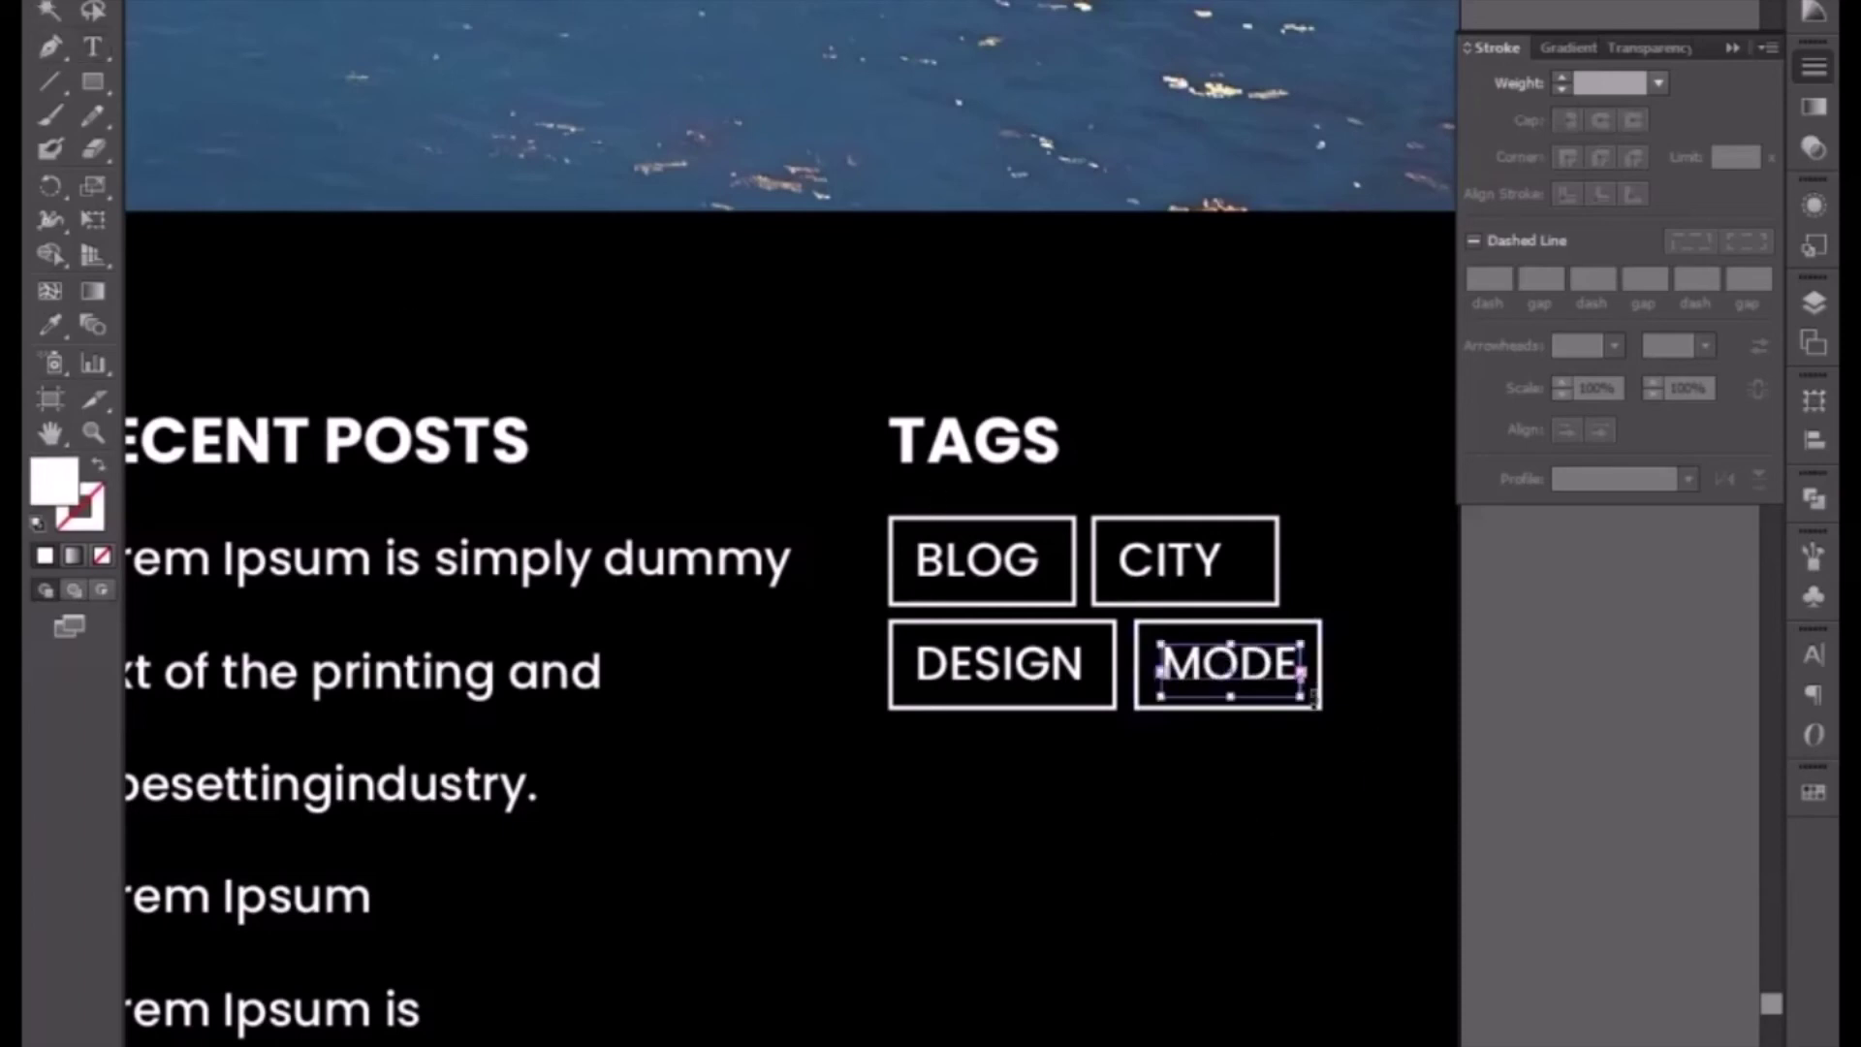
pyautogui.doubleClick(1301, 672)
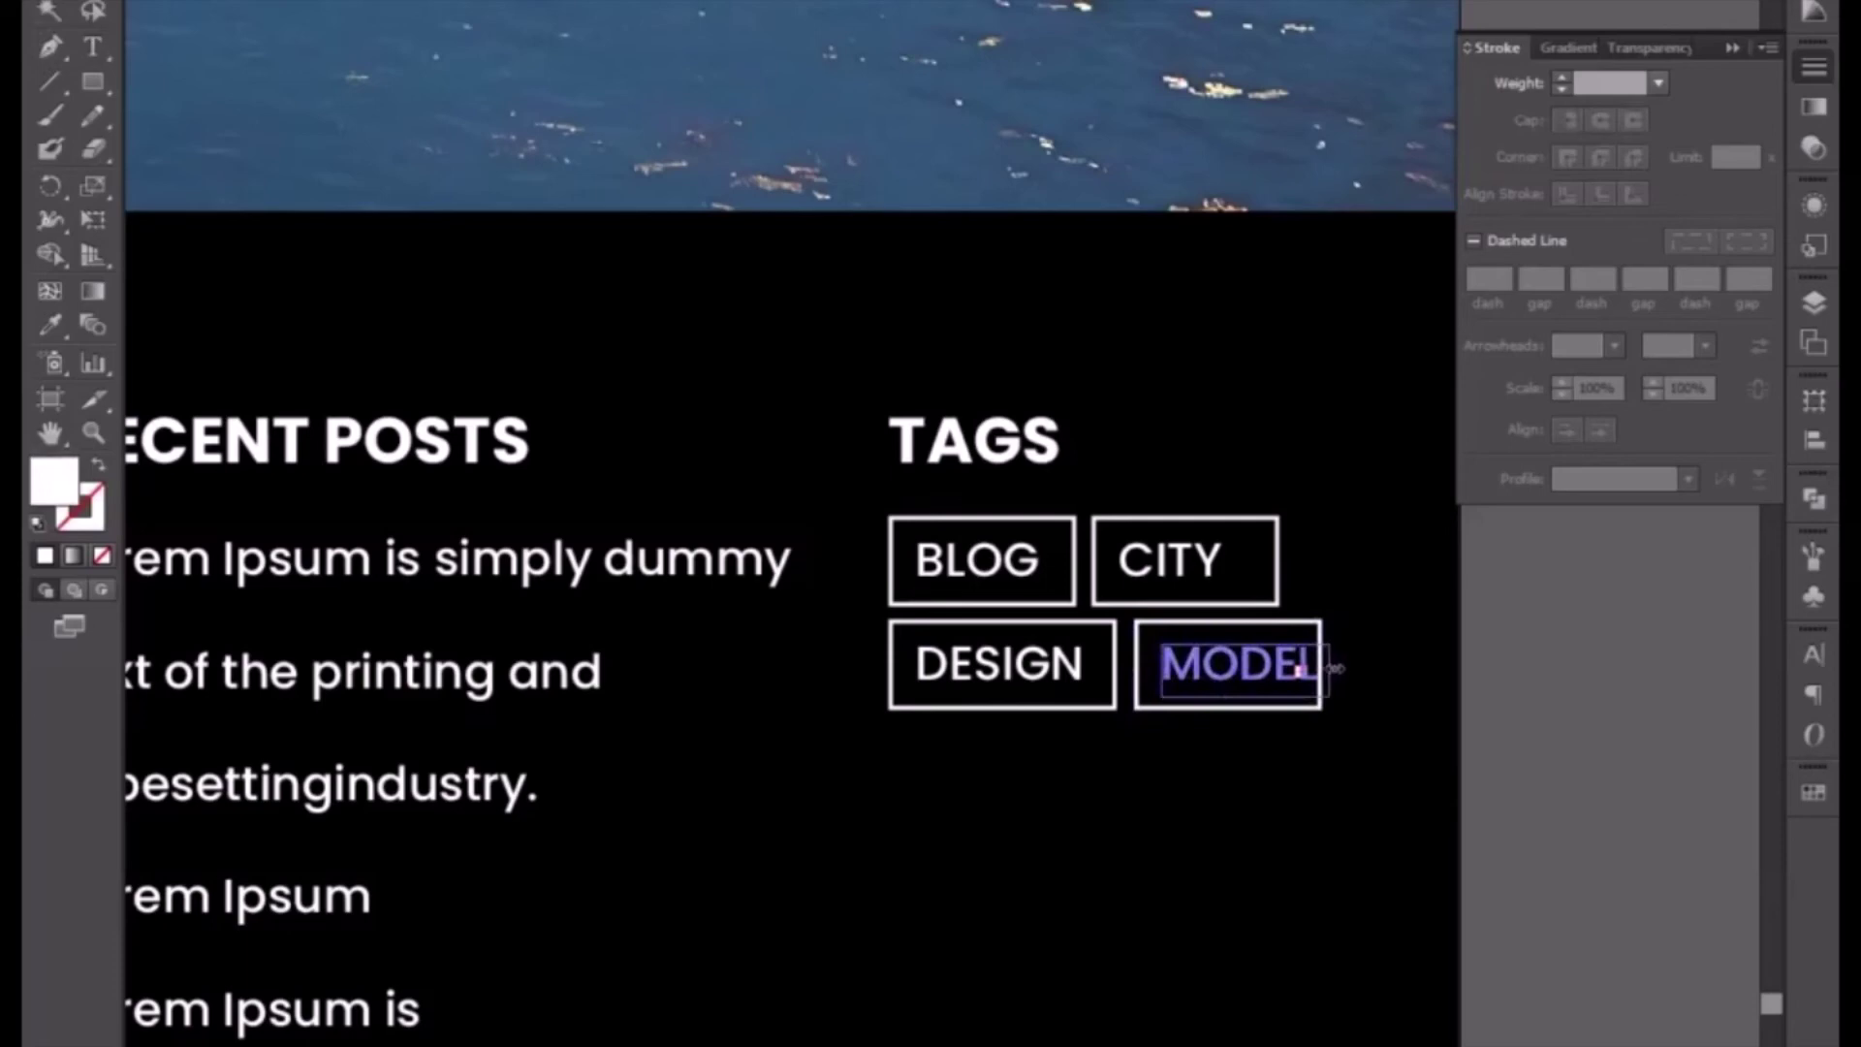
pyautogui.press('Escape')
# - Extend the MODEL box's right edge to enclose the word and nudge the whole tag slightly left toward DESIGN
pyautogui.click(1322, 635)
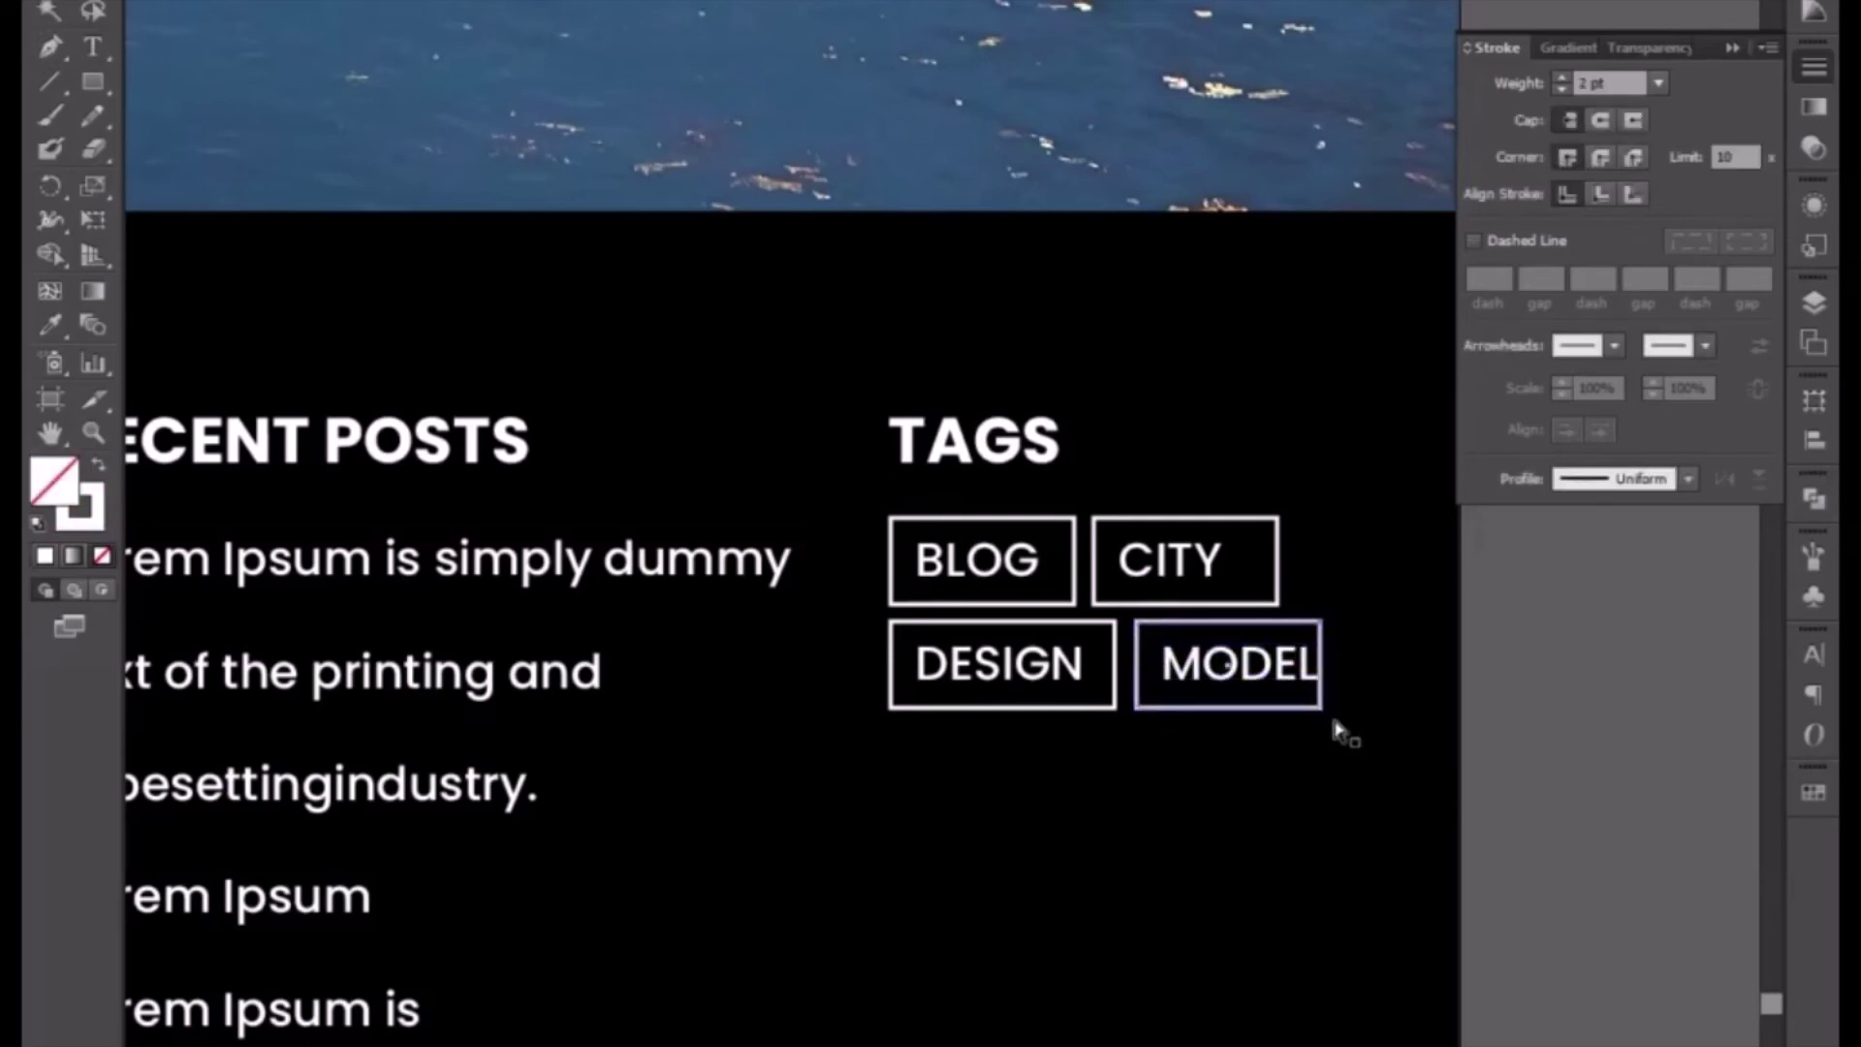
pyautogui.hotkey('shift', 'Right')
pyautogui.press('Right')
pyautogui.press('Right')
pyautogui.click(49, 0)
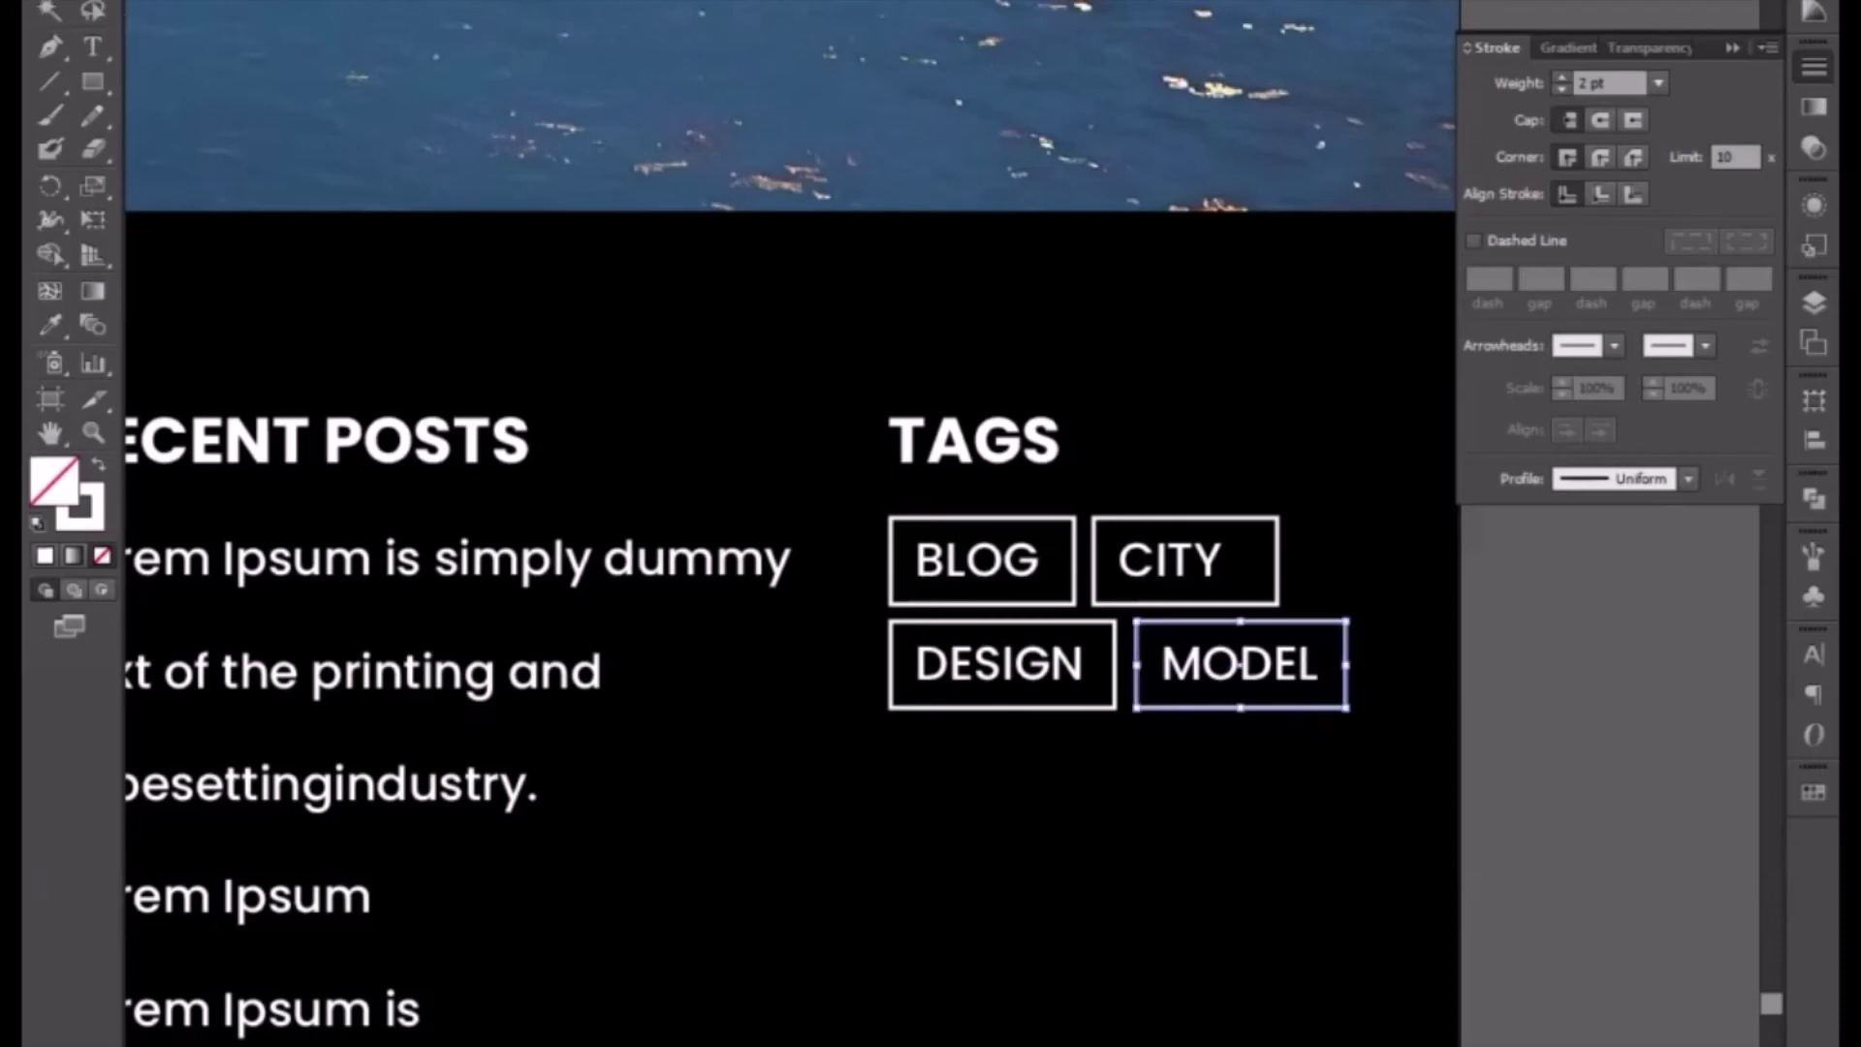
pyautogui.keyDown('shift'); pyautogui.click(1260, 684); pyautogui.keyUp('shift')
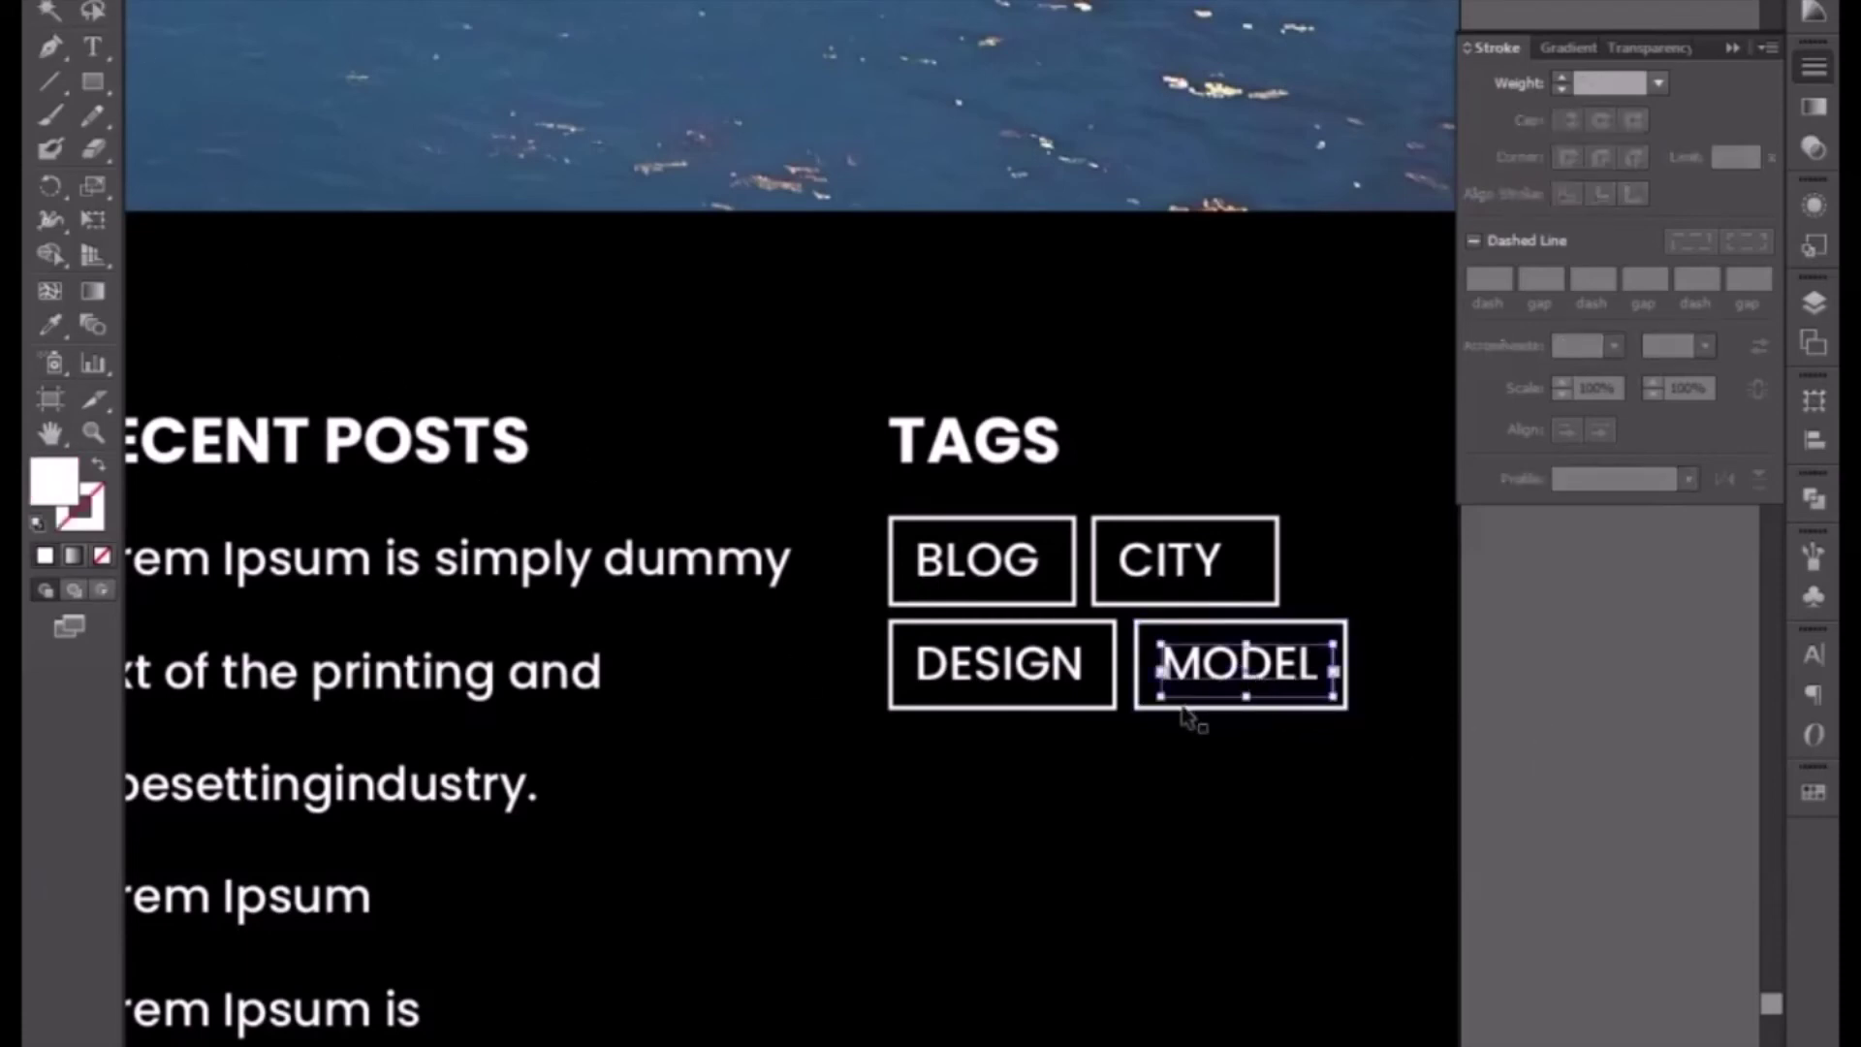
pyautogui.press('Left')
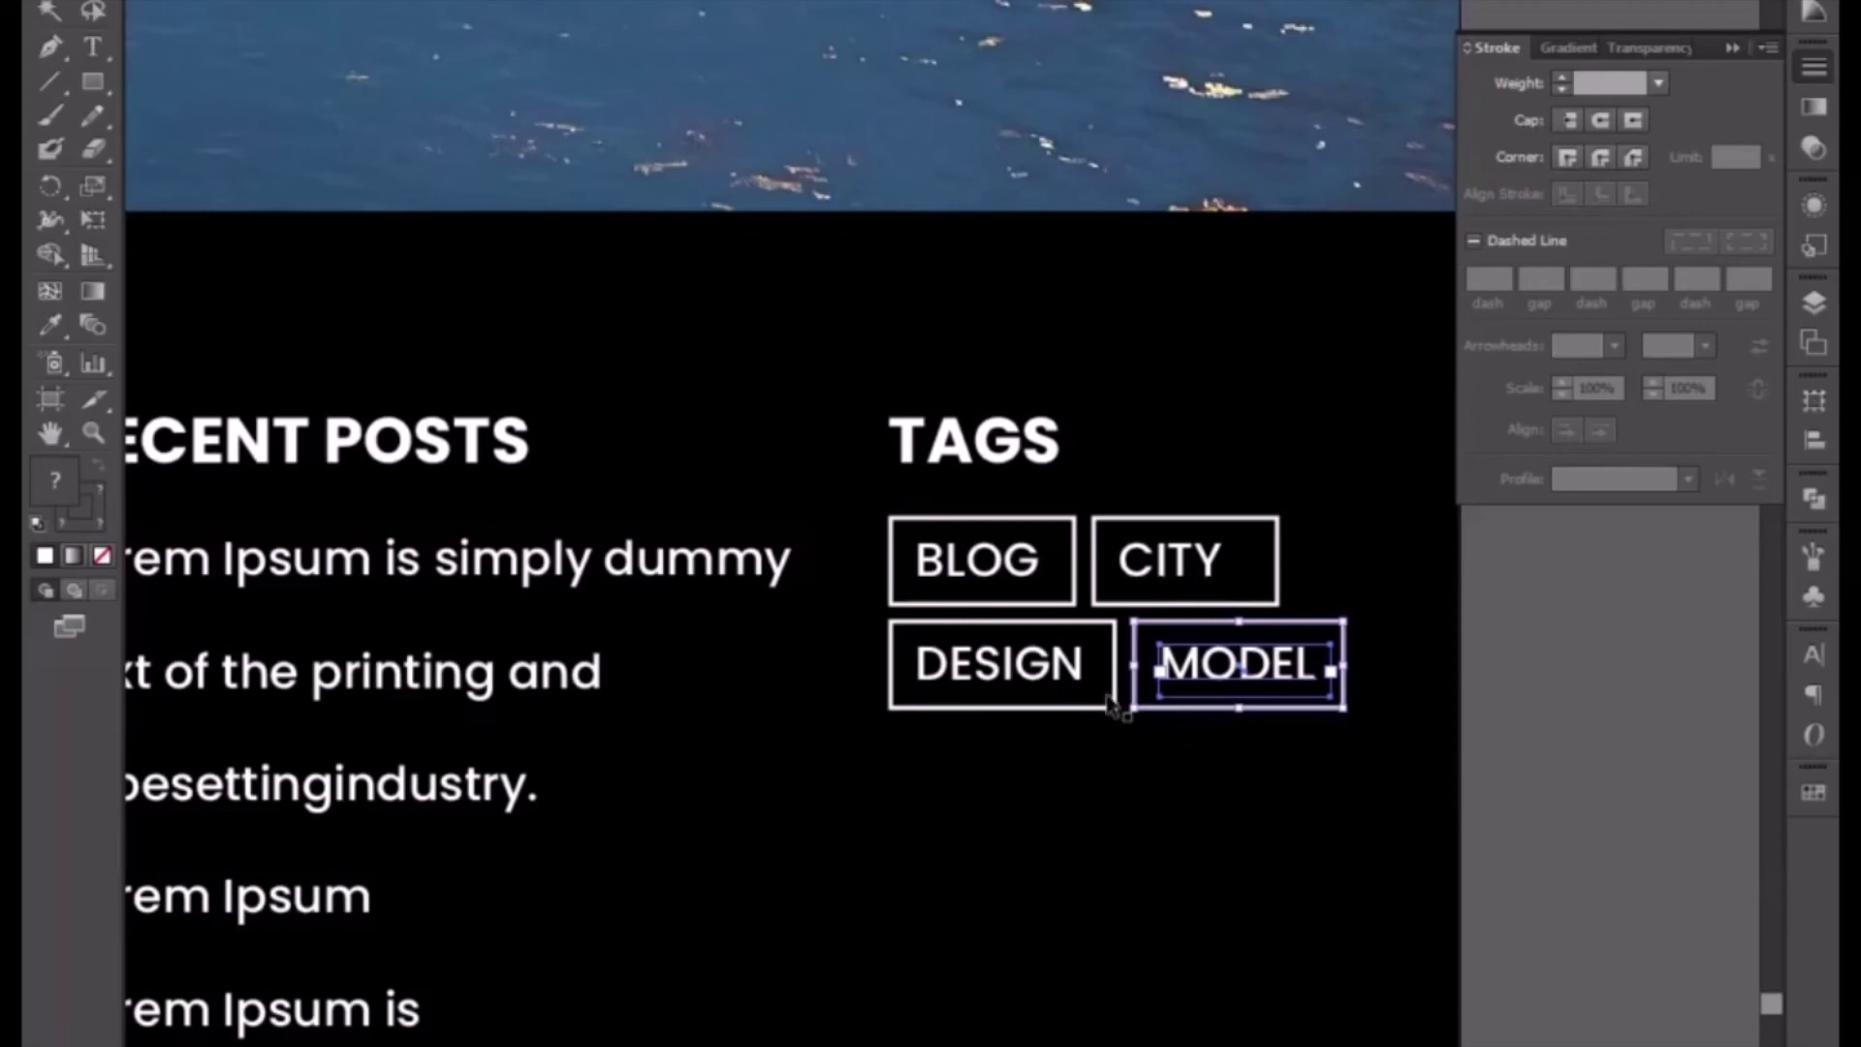
# - Select both rows of tags with their boxes and place a copy directly below as the third and fourth rows
pyautogui.keyDown('shift'); pyautogui.click(1054, 672); pyautogui.keyUp('shift')
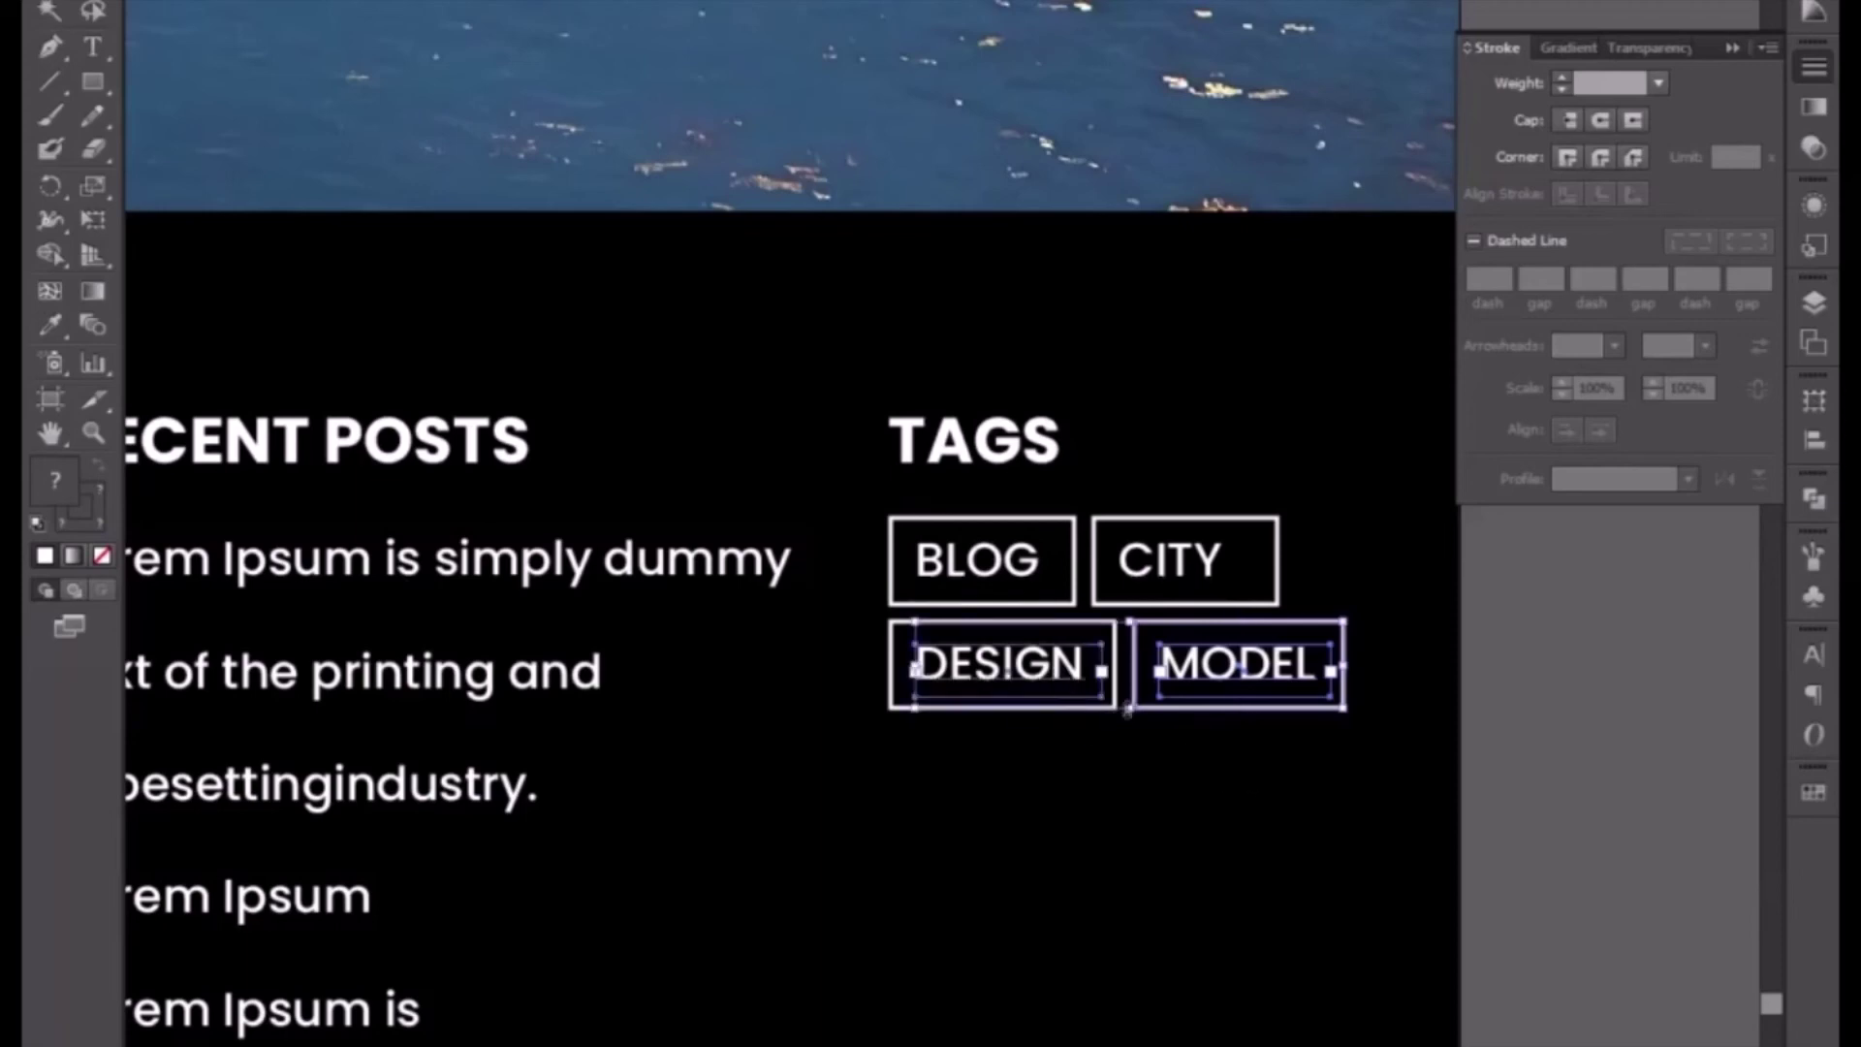
pyautogui.keyDown('shift'); pyautogui.click(1115, 669); pyautogui.keyUp('shift')
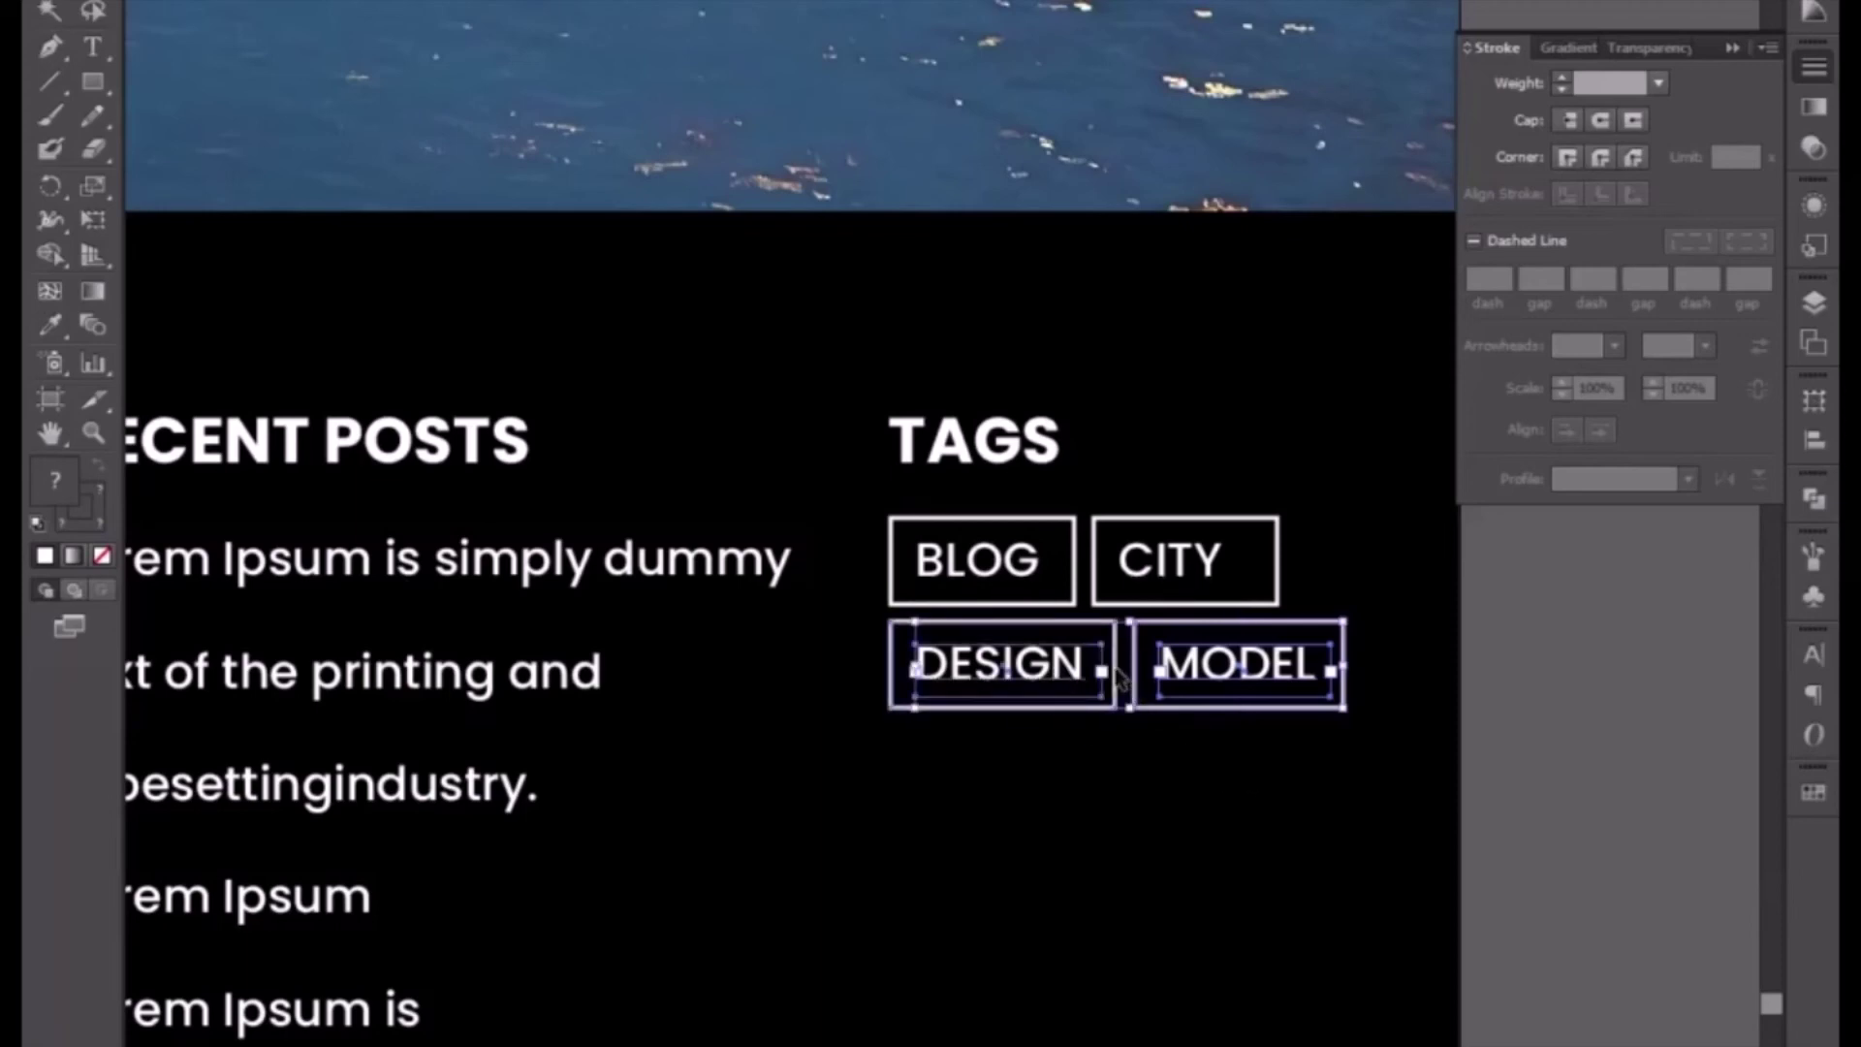
pyautogui.keyDown('shift'); pyautogui.click(1044, 605); pyautogui.keyUp('shift')
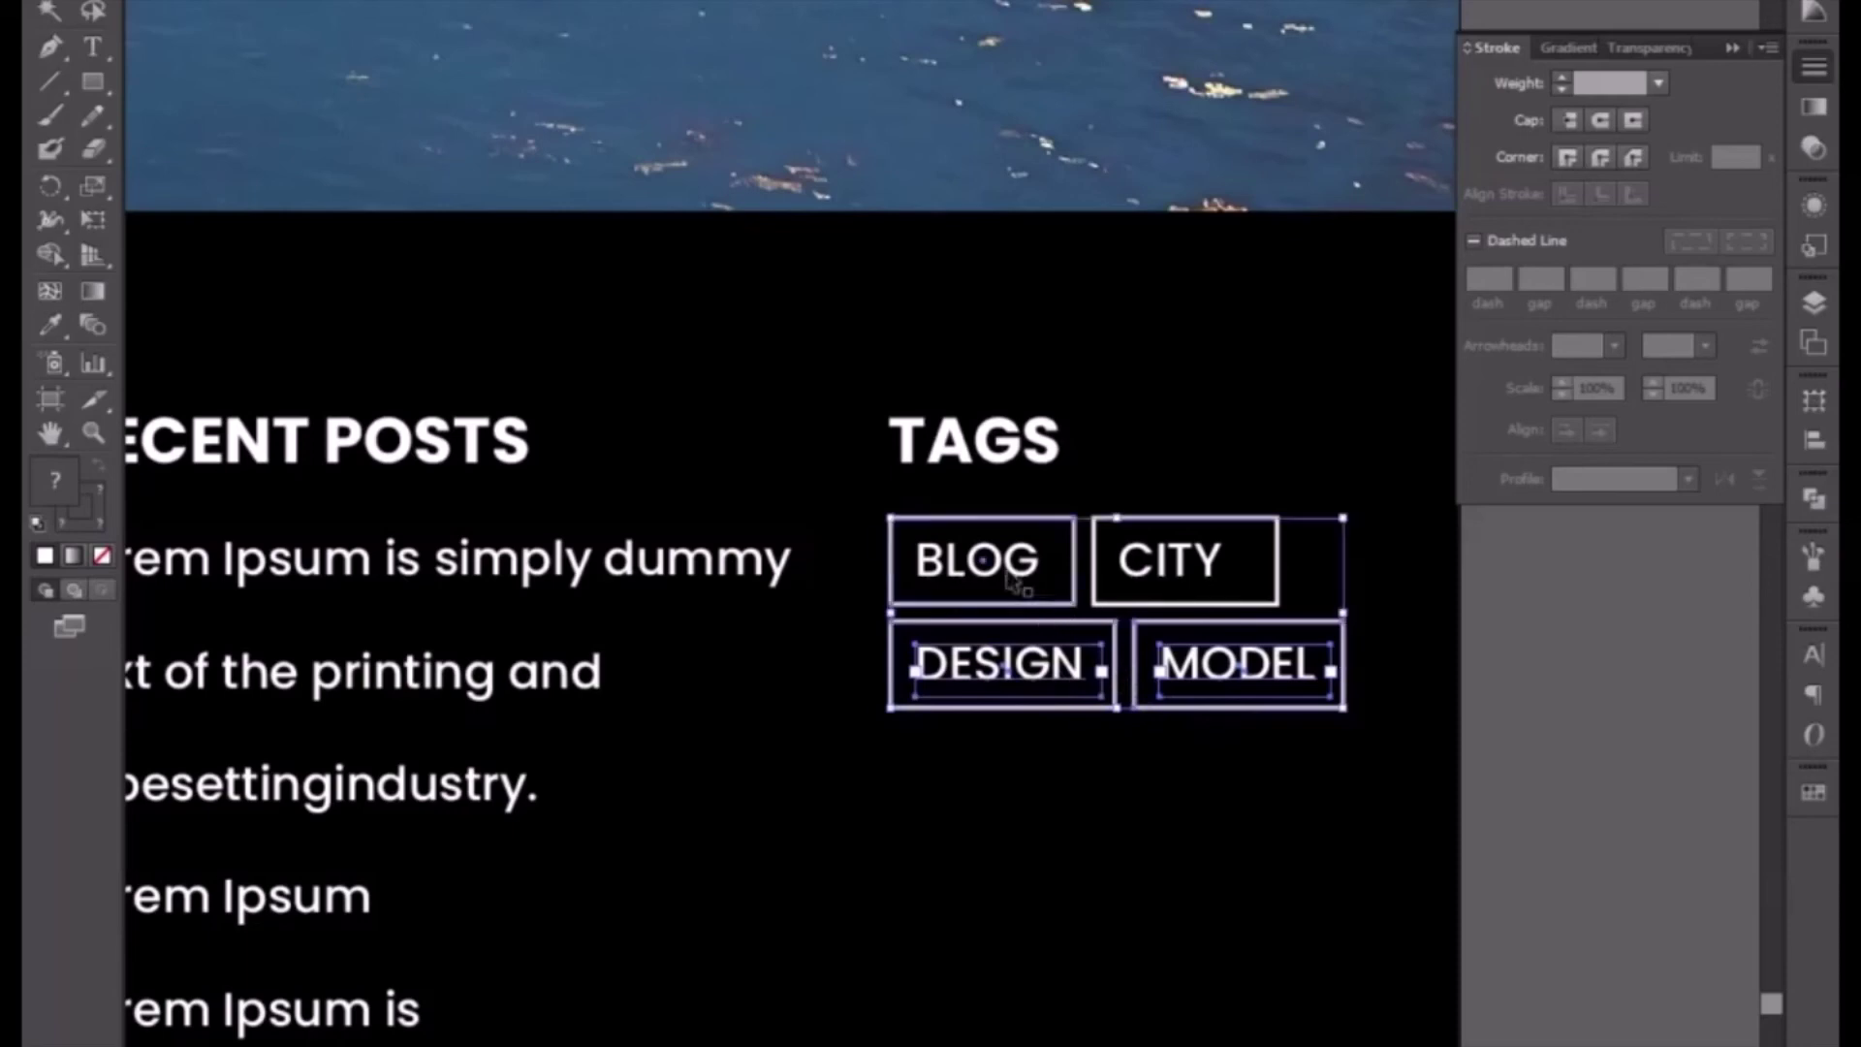
pyautogui.keyDown('shift'); pyautogui.click(1017, 580); pyautogui.keyUp('shift')
pyautogui.keyDown('shift'); pyautogui.click(1165, 578); pyautogui.keyUp('shift')
pyautogui.keyDown('shift'); pyautogui.click(1125, 606); pyautogui.keyUp('shift')
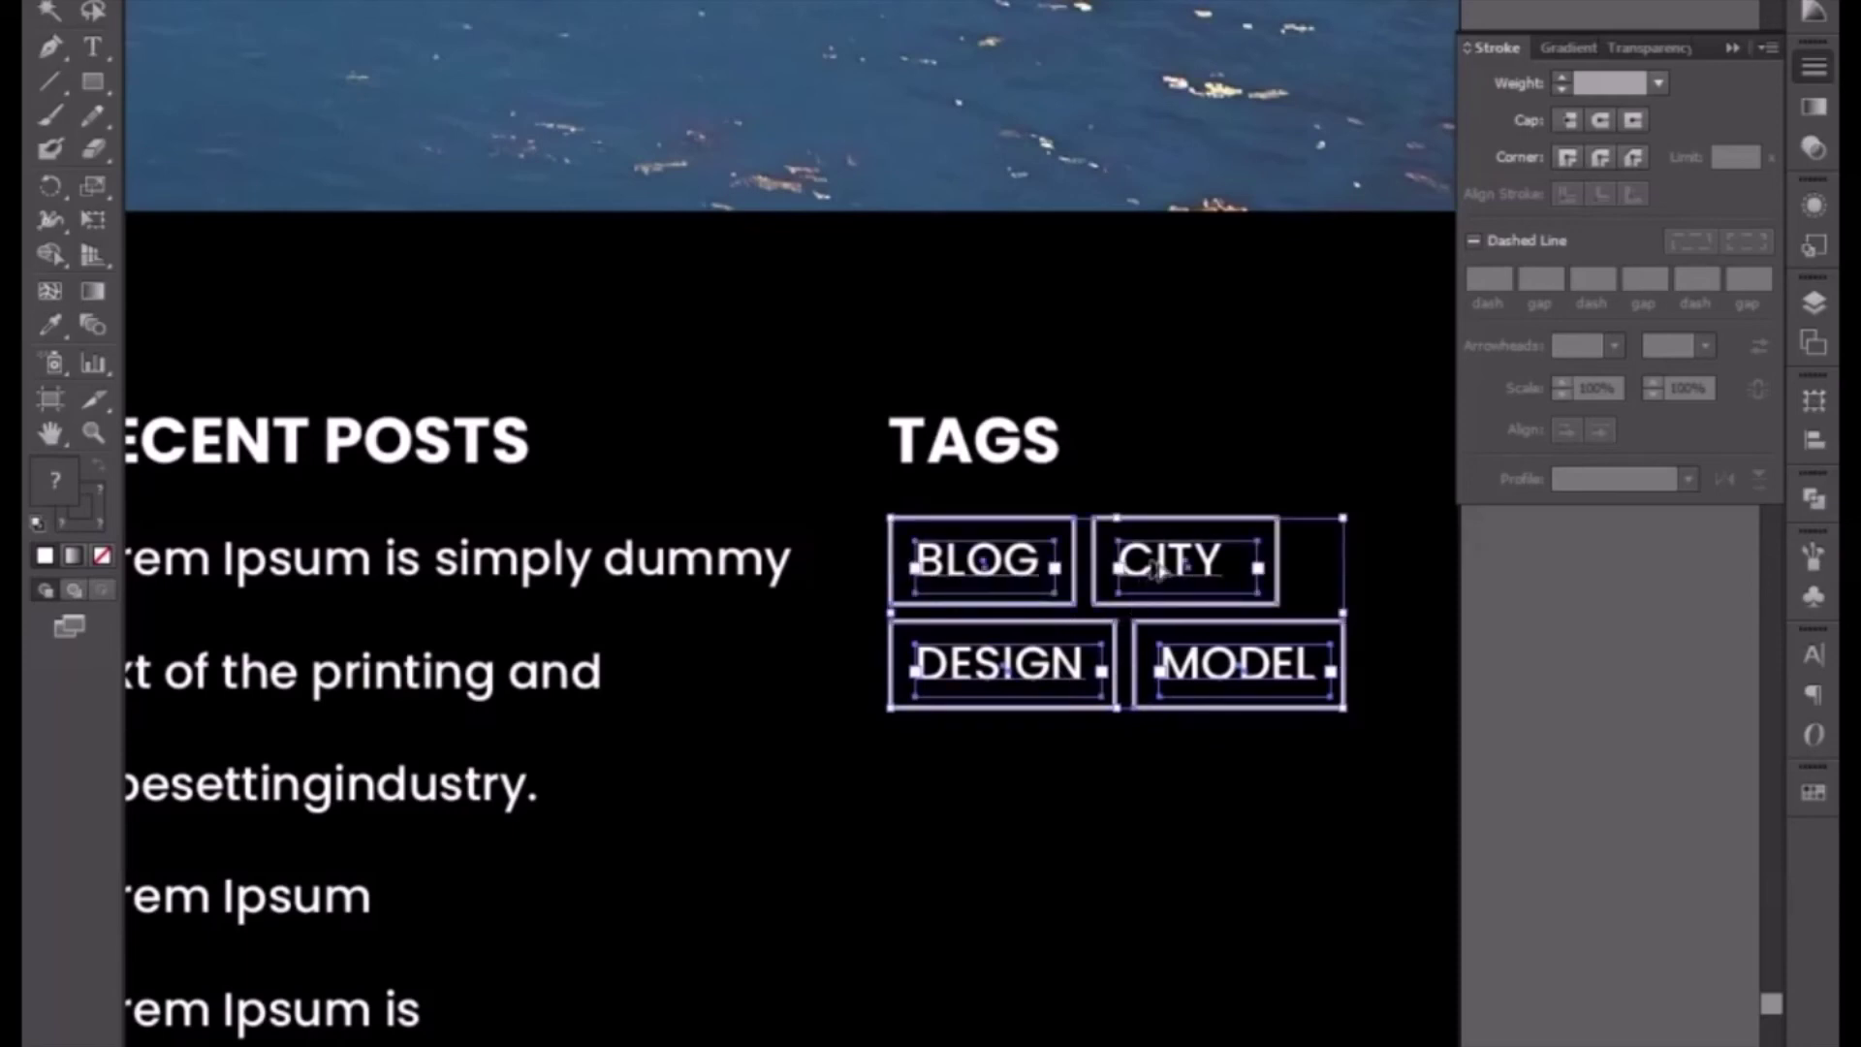
pyautogui.moveTo(1186, 568); pyautogui.dragTo(1195, 772)
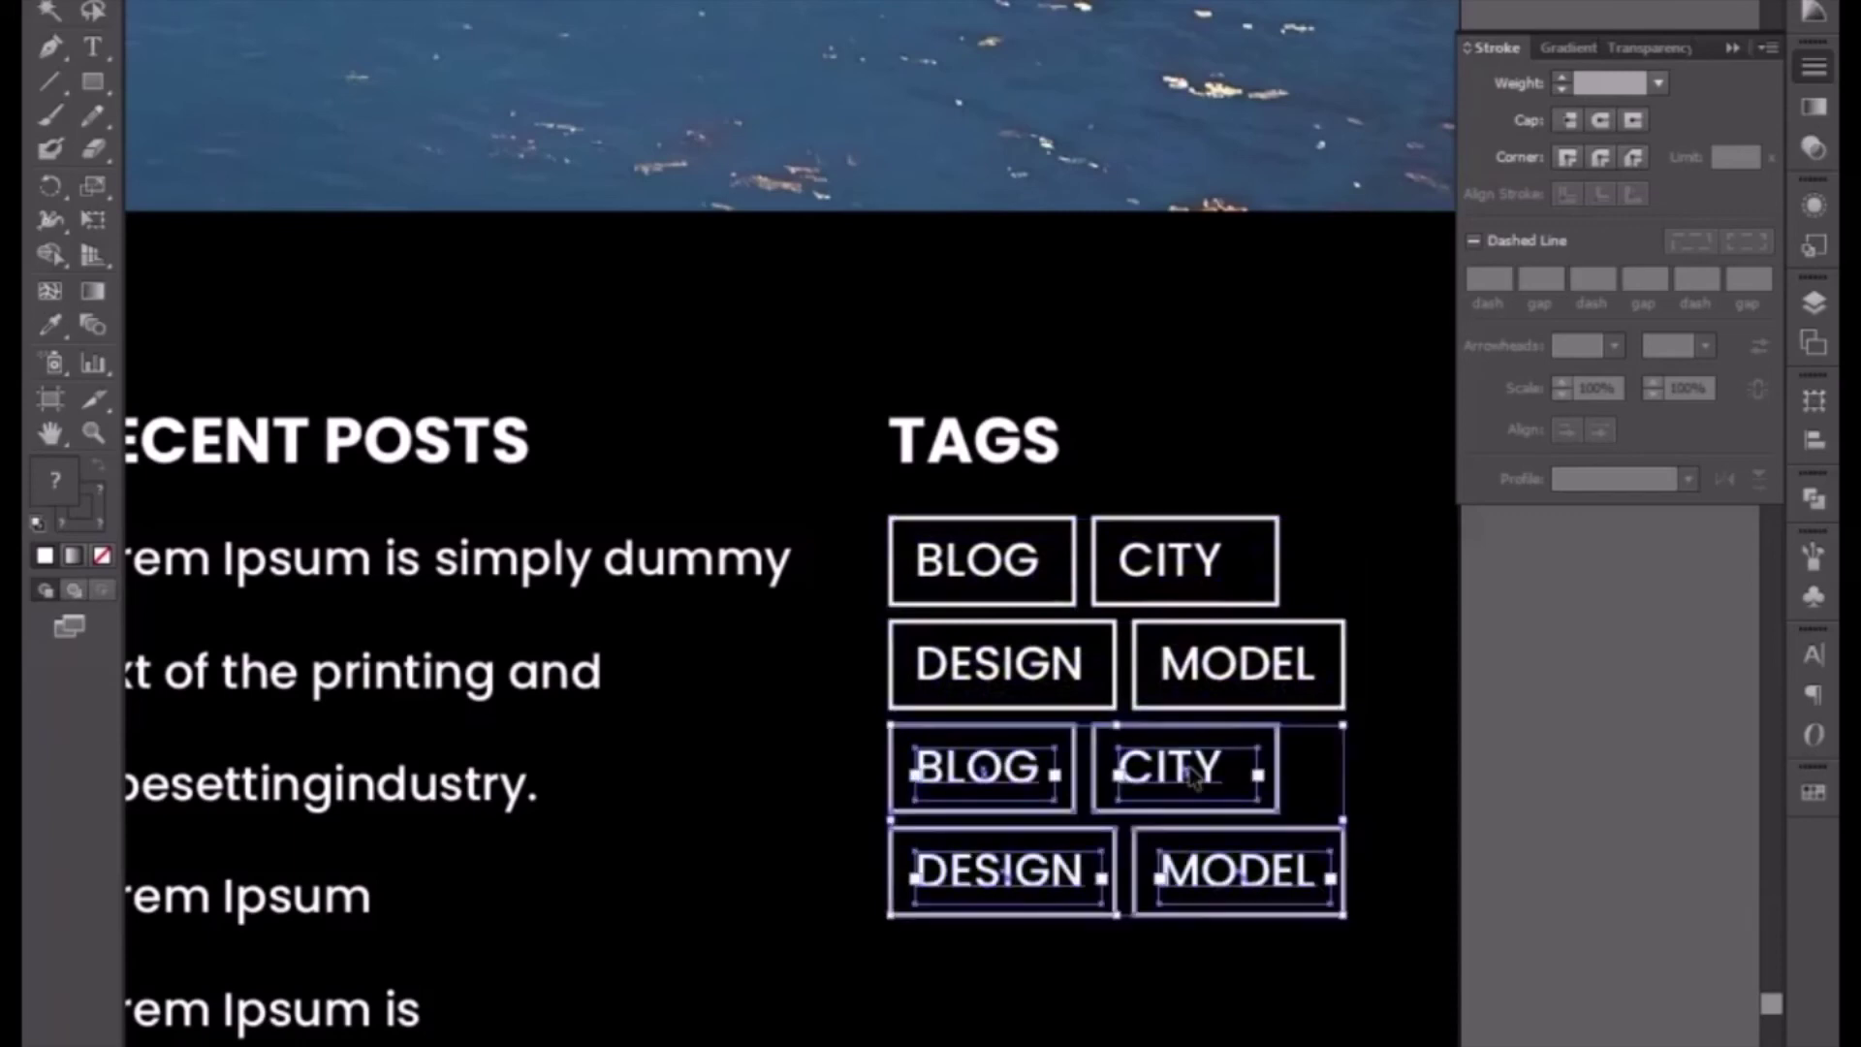
pyautogui.click(1621, 830)
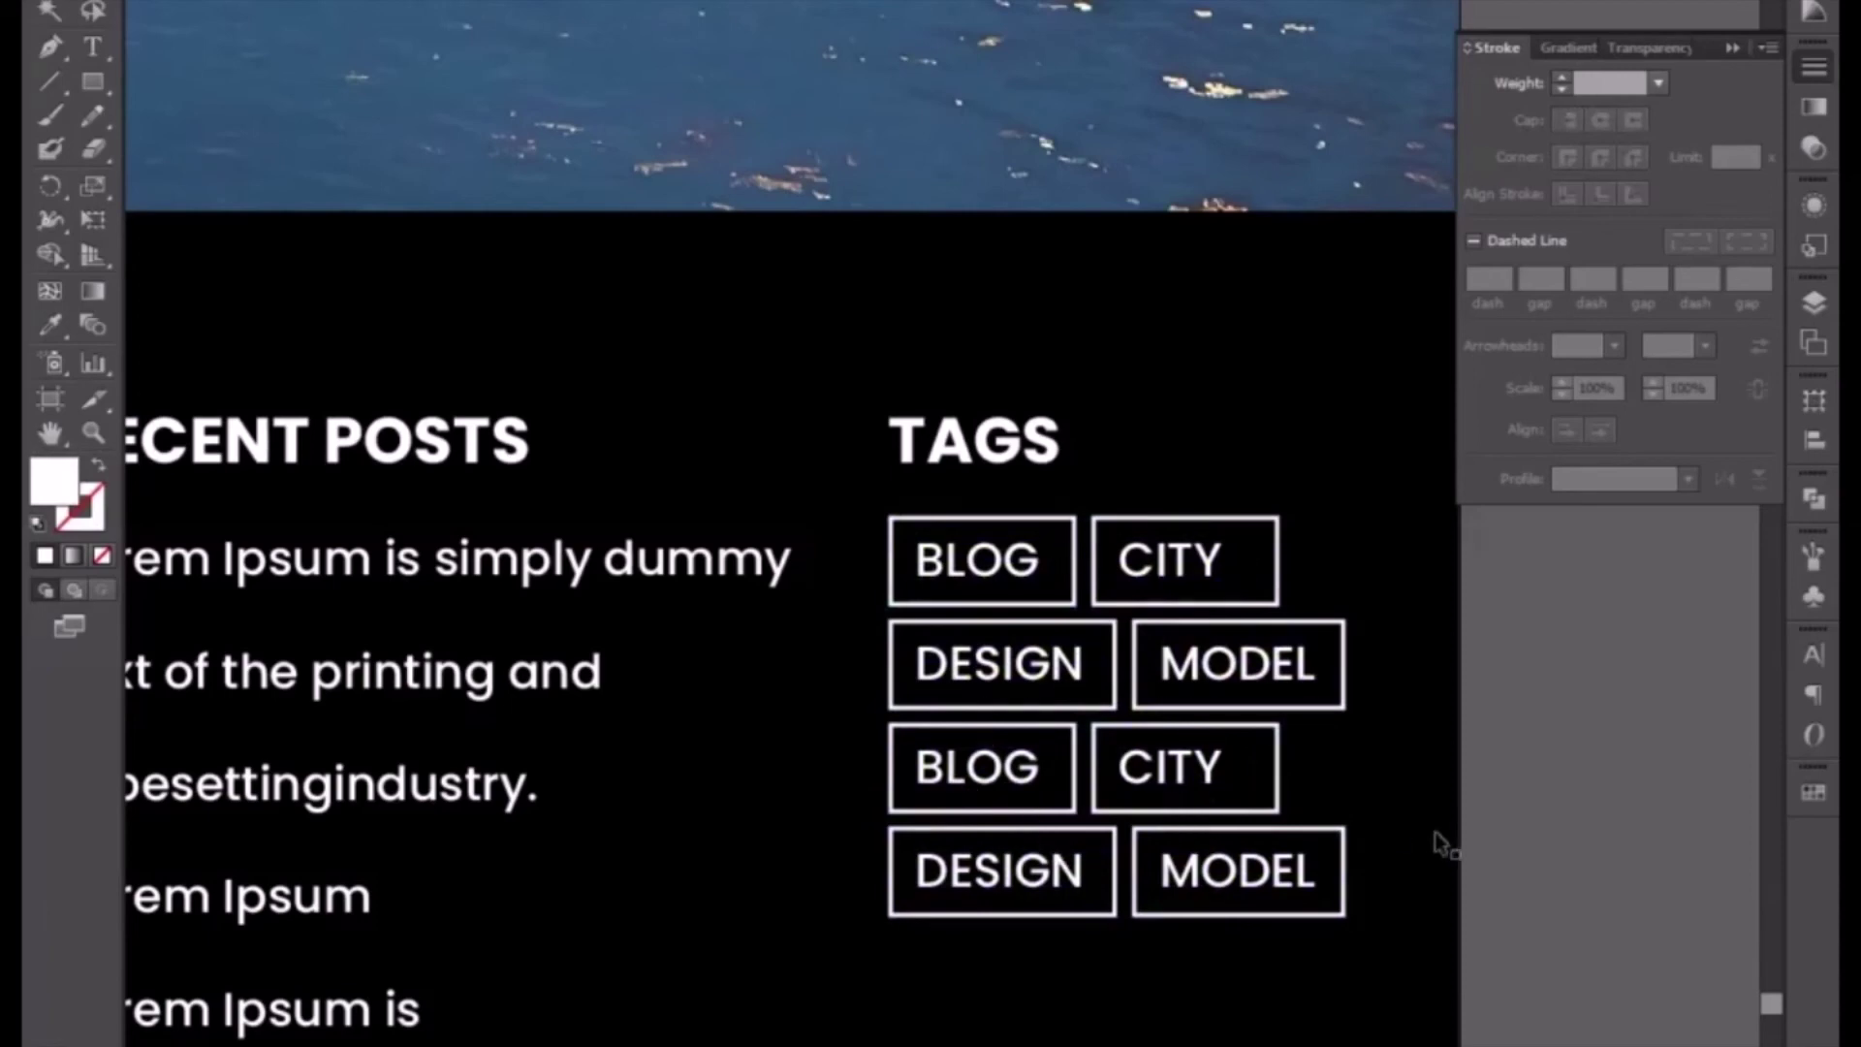
# - Shift all footer content, from the logo column through the tags, slightly left within the black footer
pyautogui.hotkey('ctrl', '-')
pyautogui.hotkey('ctrl', '-')
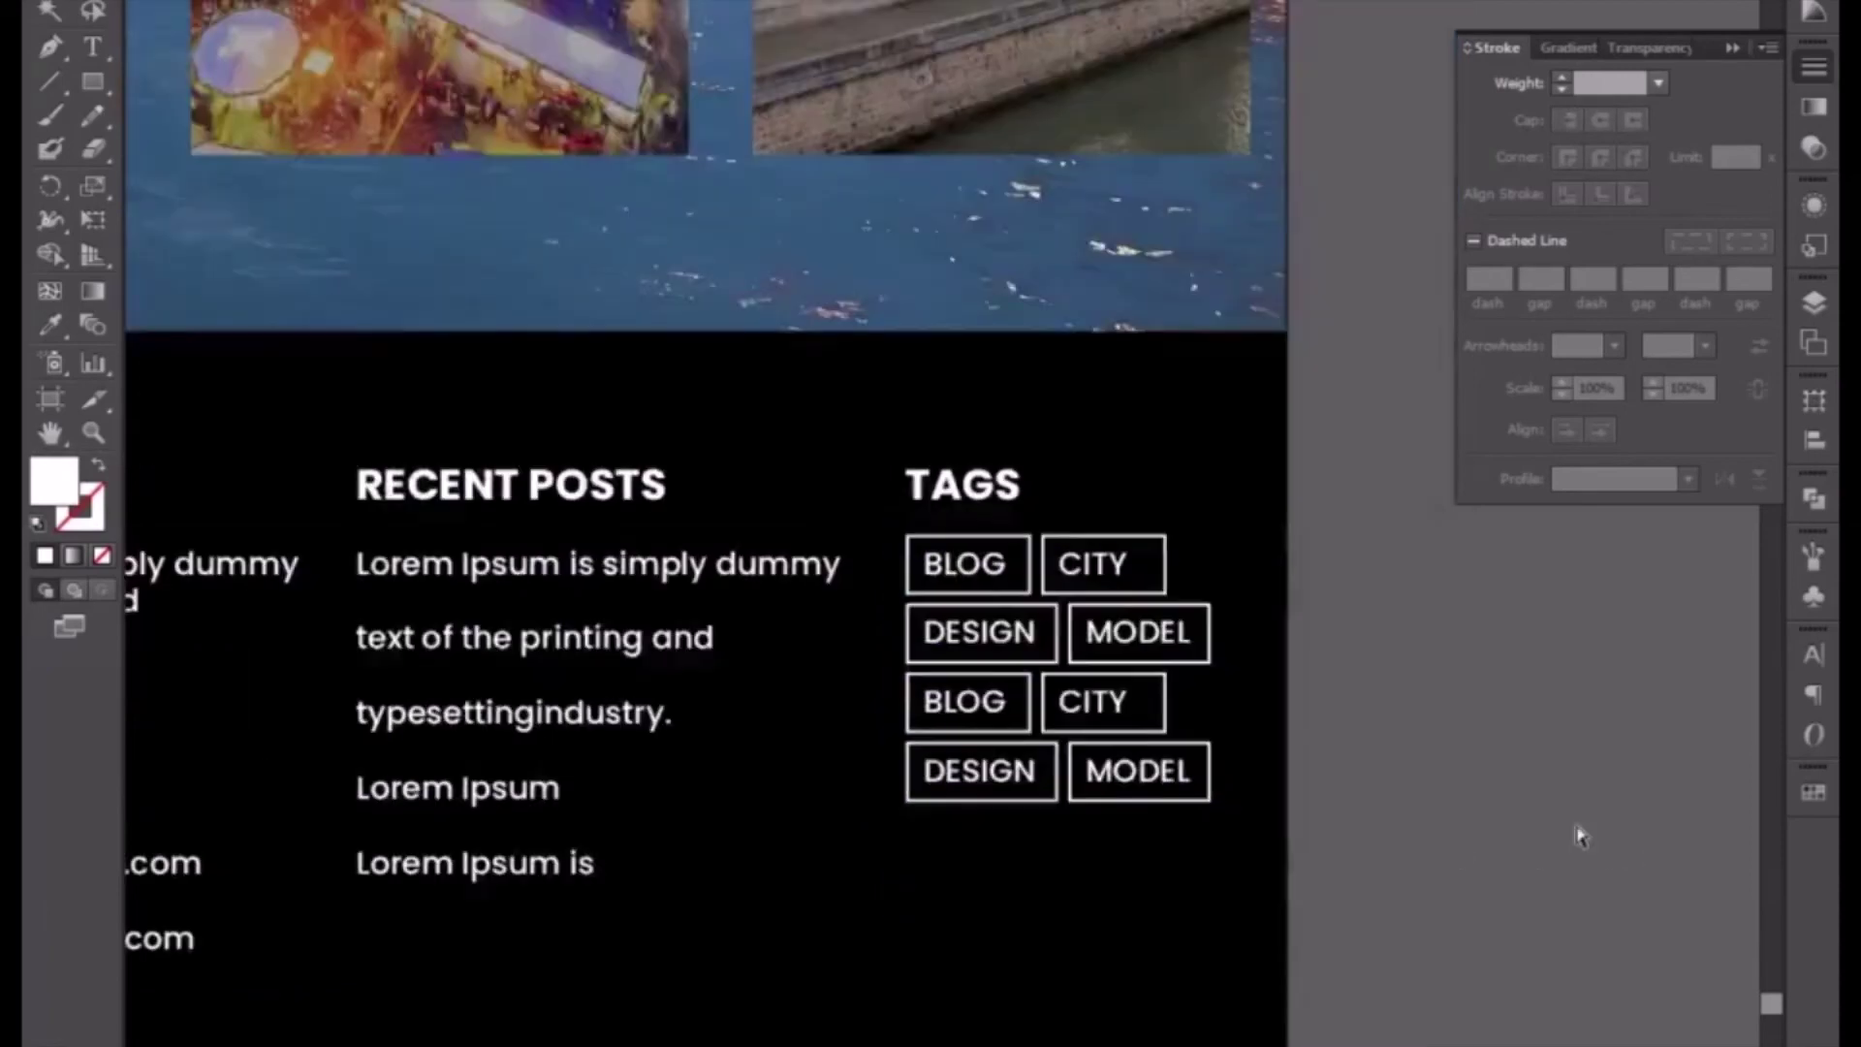
pyautogui.moveTo(1146, 809); pyautogui.dragTo(383, 549)
pyautogui.hotkey('ctrl', '-')
pyautogui.keyDown('shift'); pyautogui.click(579, 839); pyautogui.keyUp('shift')
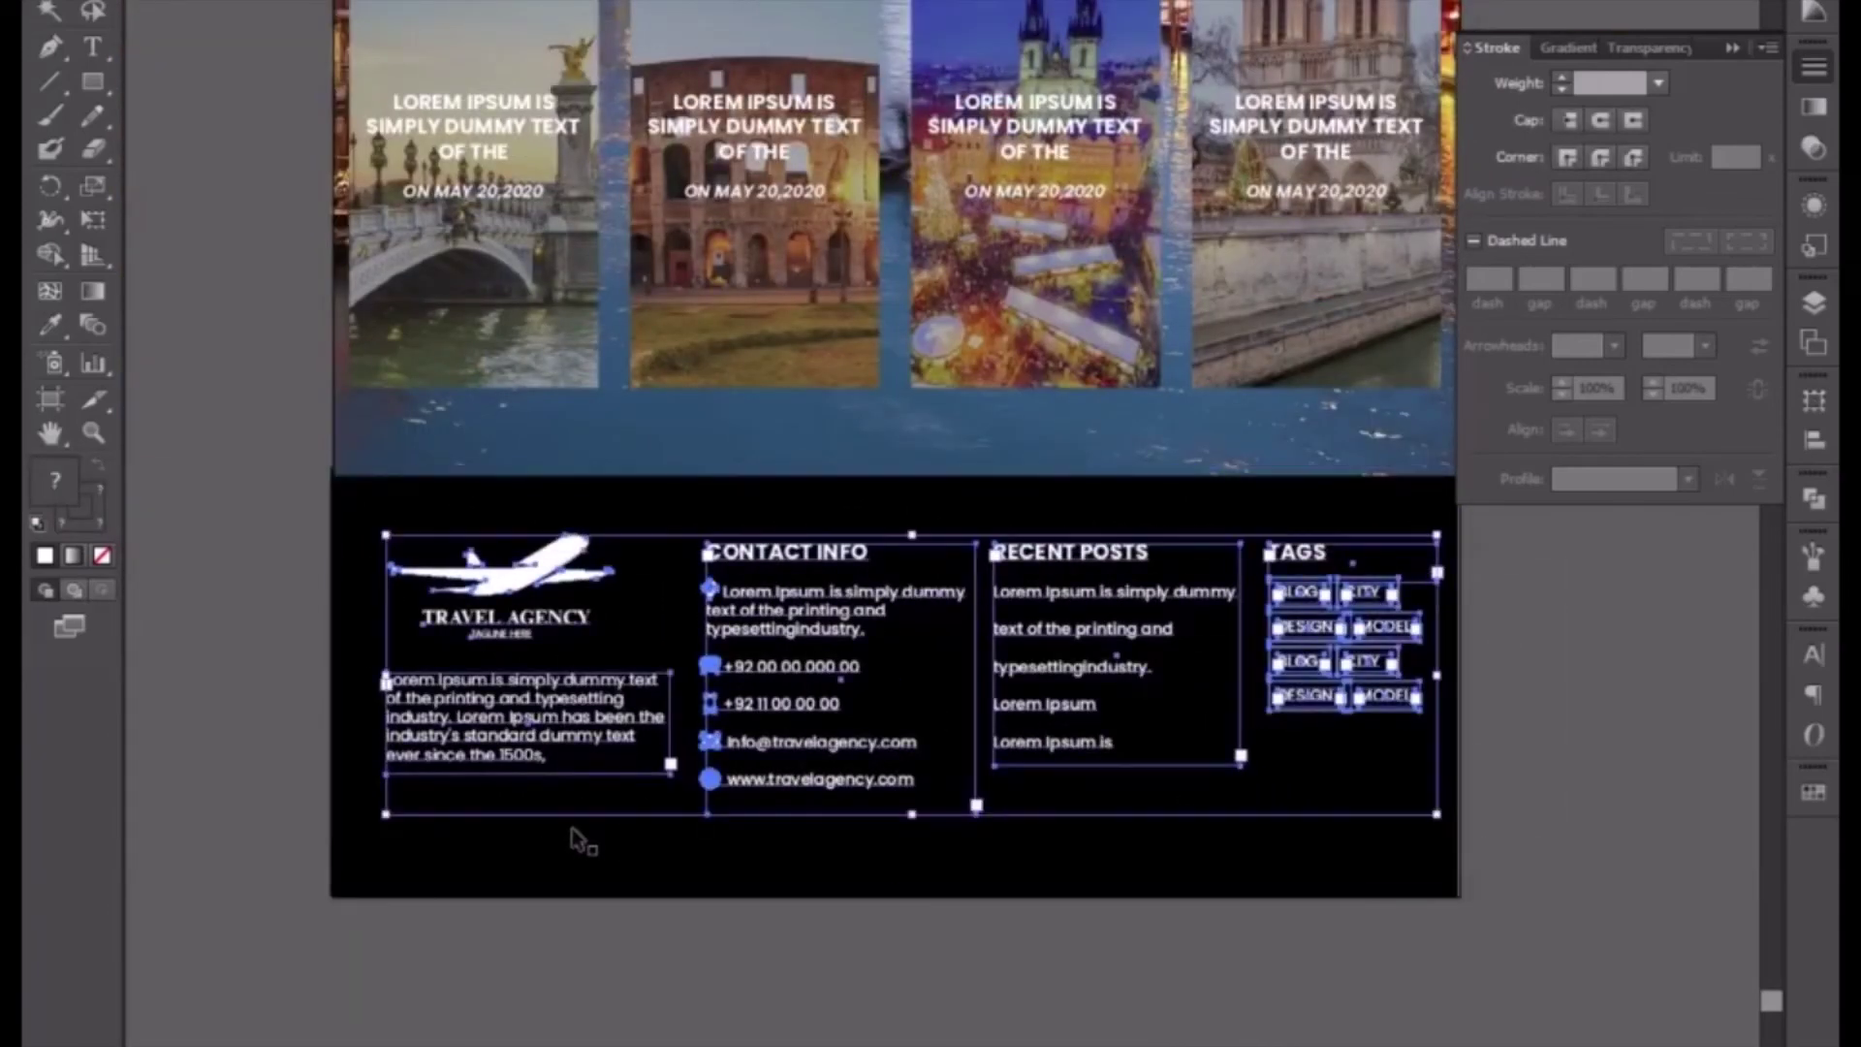
pyautogui.press('Left')
pyautogui.press('Left')
pyautogui.press('Left')
pyautogui.press('Left')
pyautogui.press('Left')
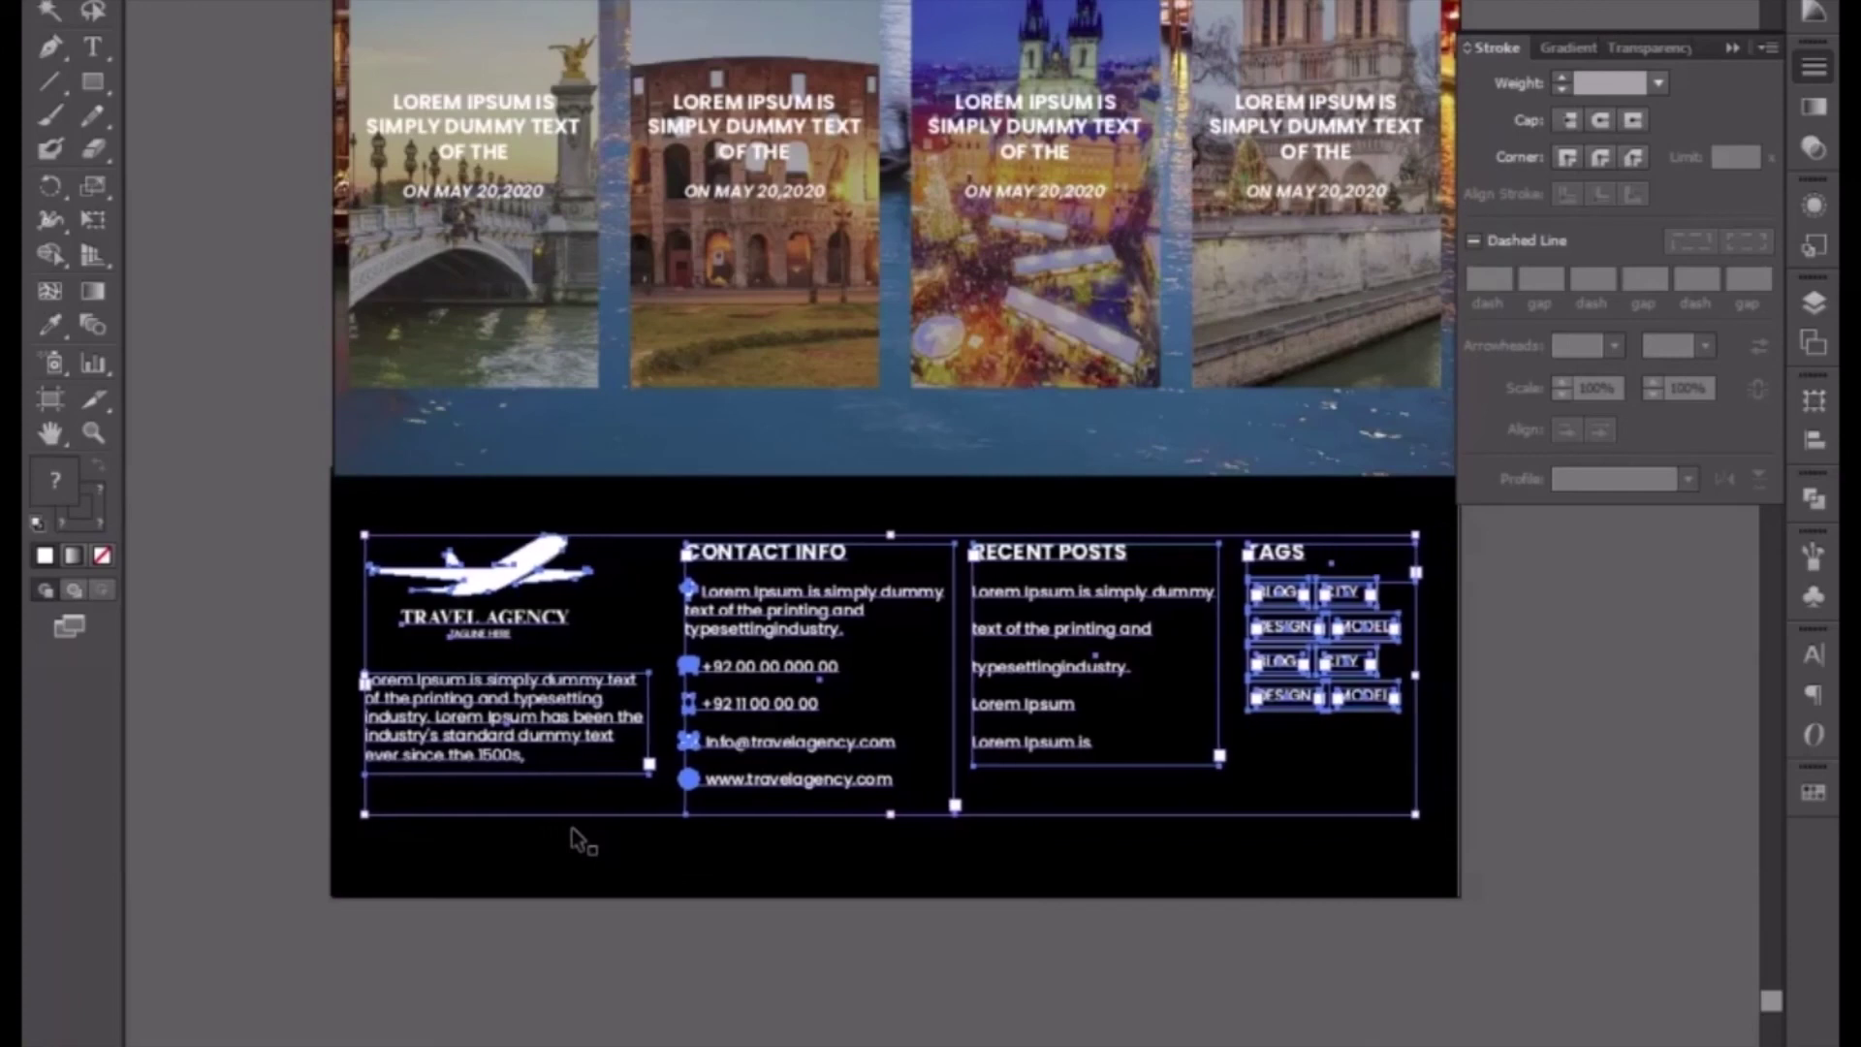
pyautogui.press('Left')
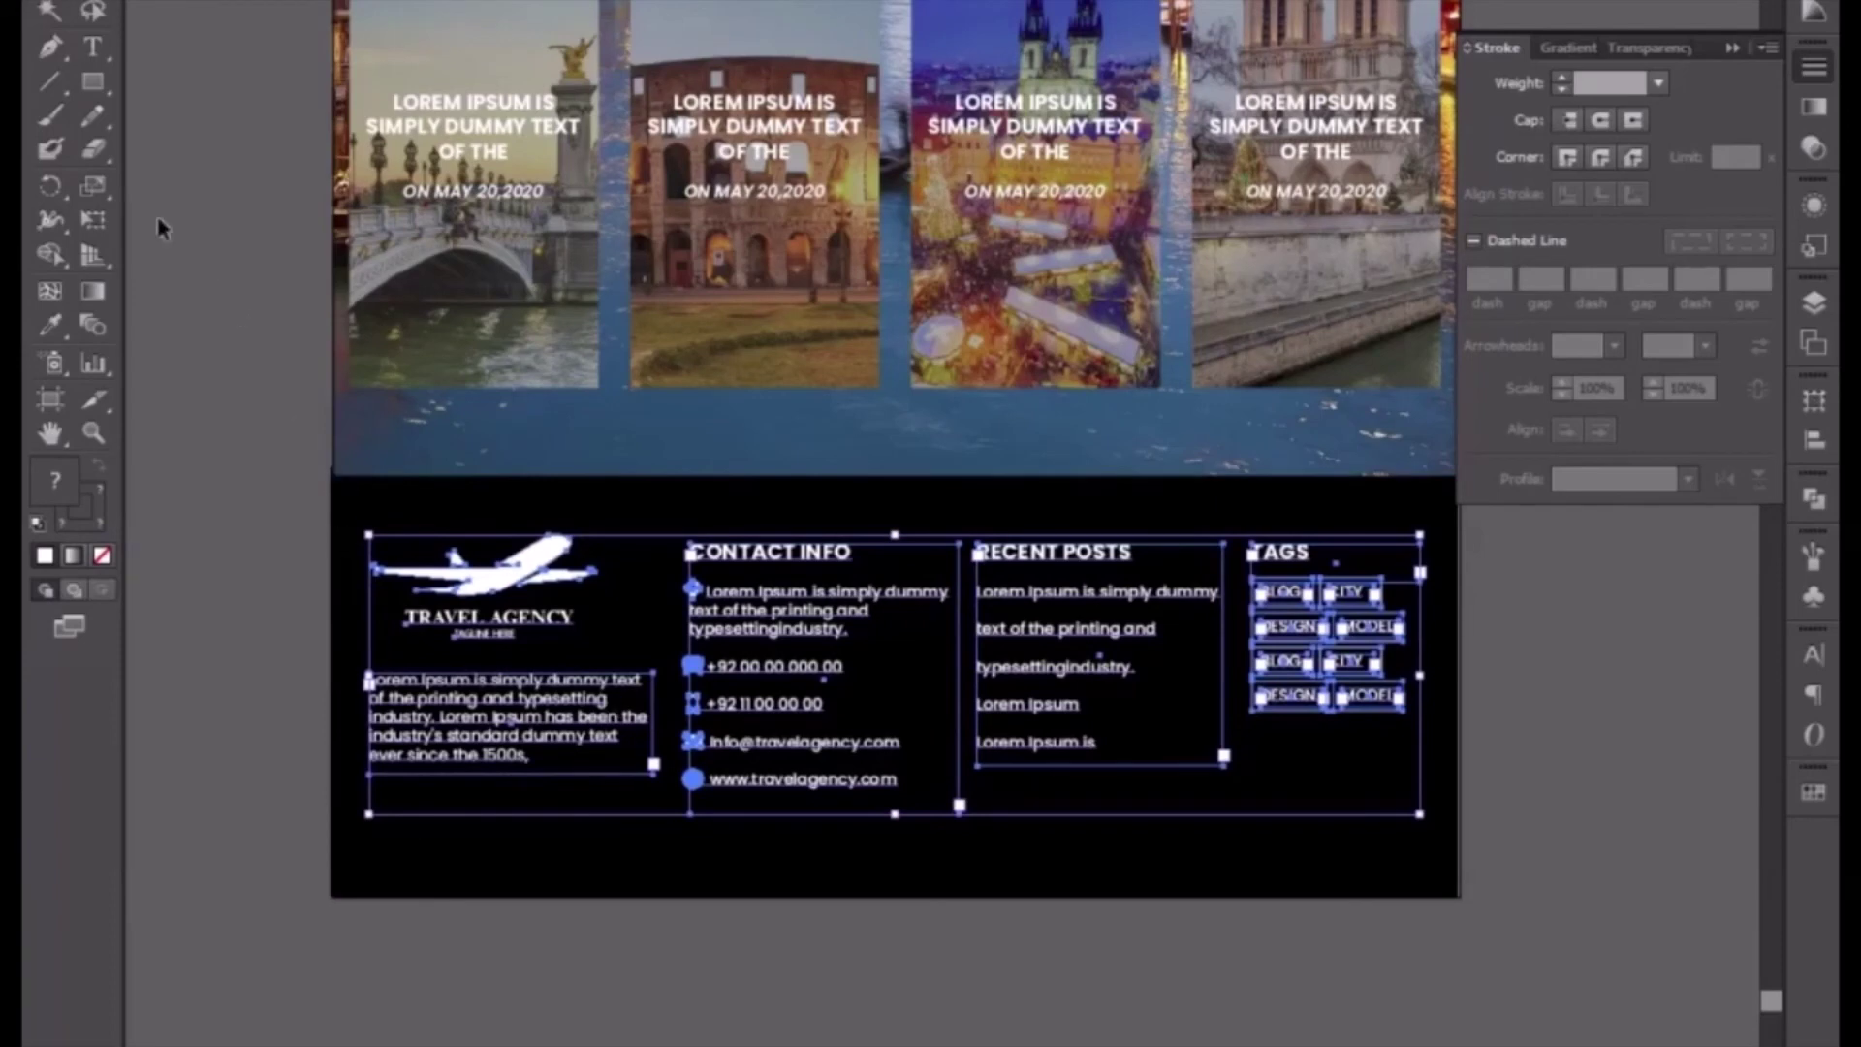
pyautogui.click(172, 460)
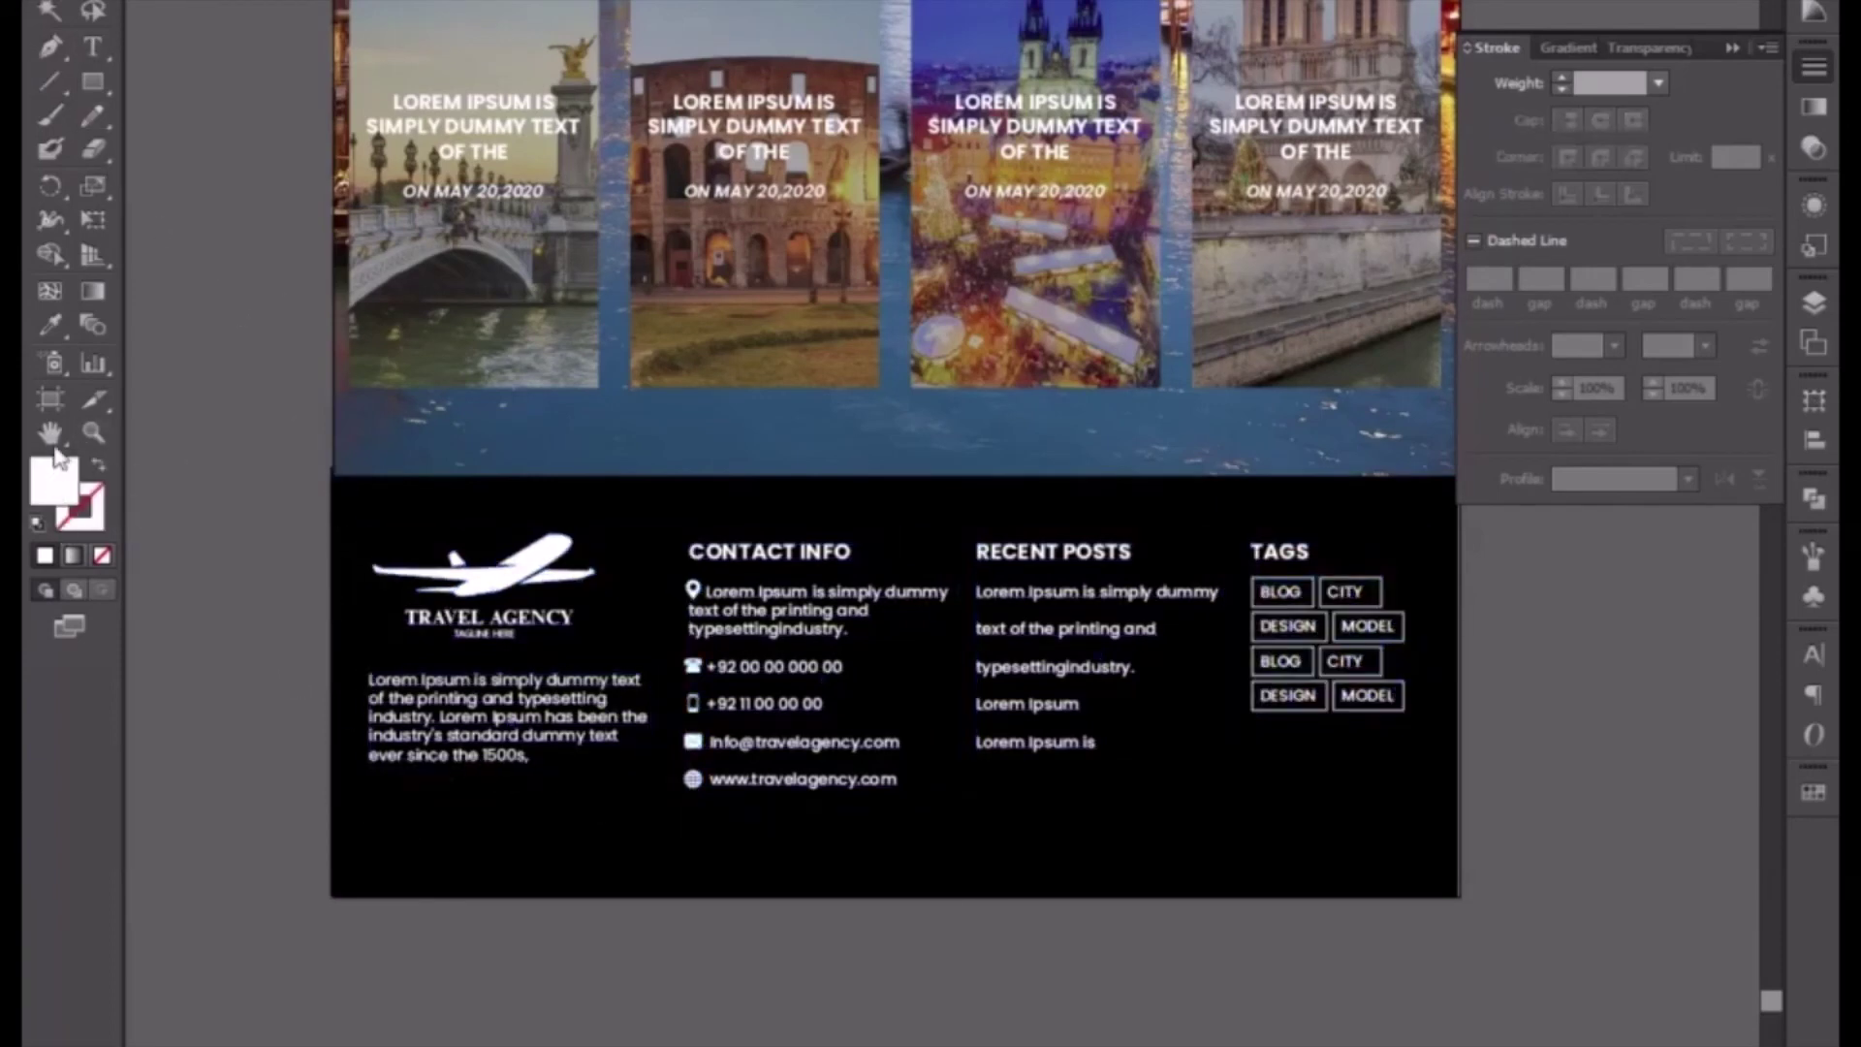
# - Raise the artboard's bottom edge closer to the footer content and shorten the black footer rectangle to match it
pyautogui.click(50, 398)
pyautogui.moveTo(893, 899); pyautogui.dragTo(882, 844)
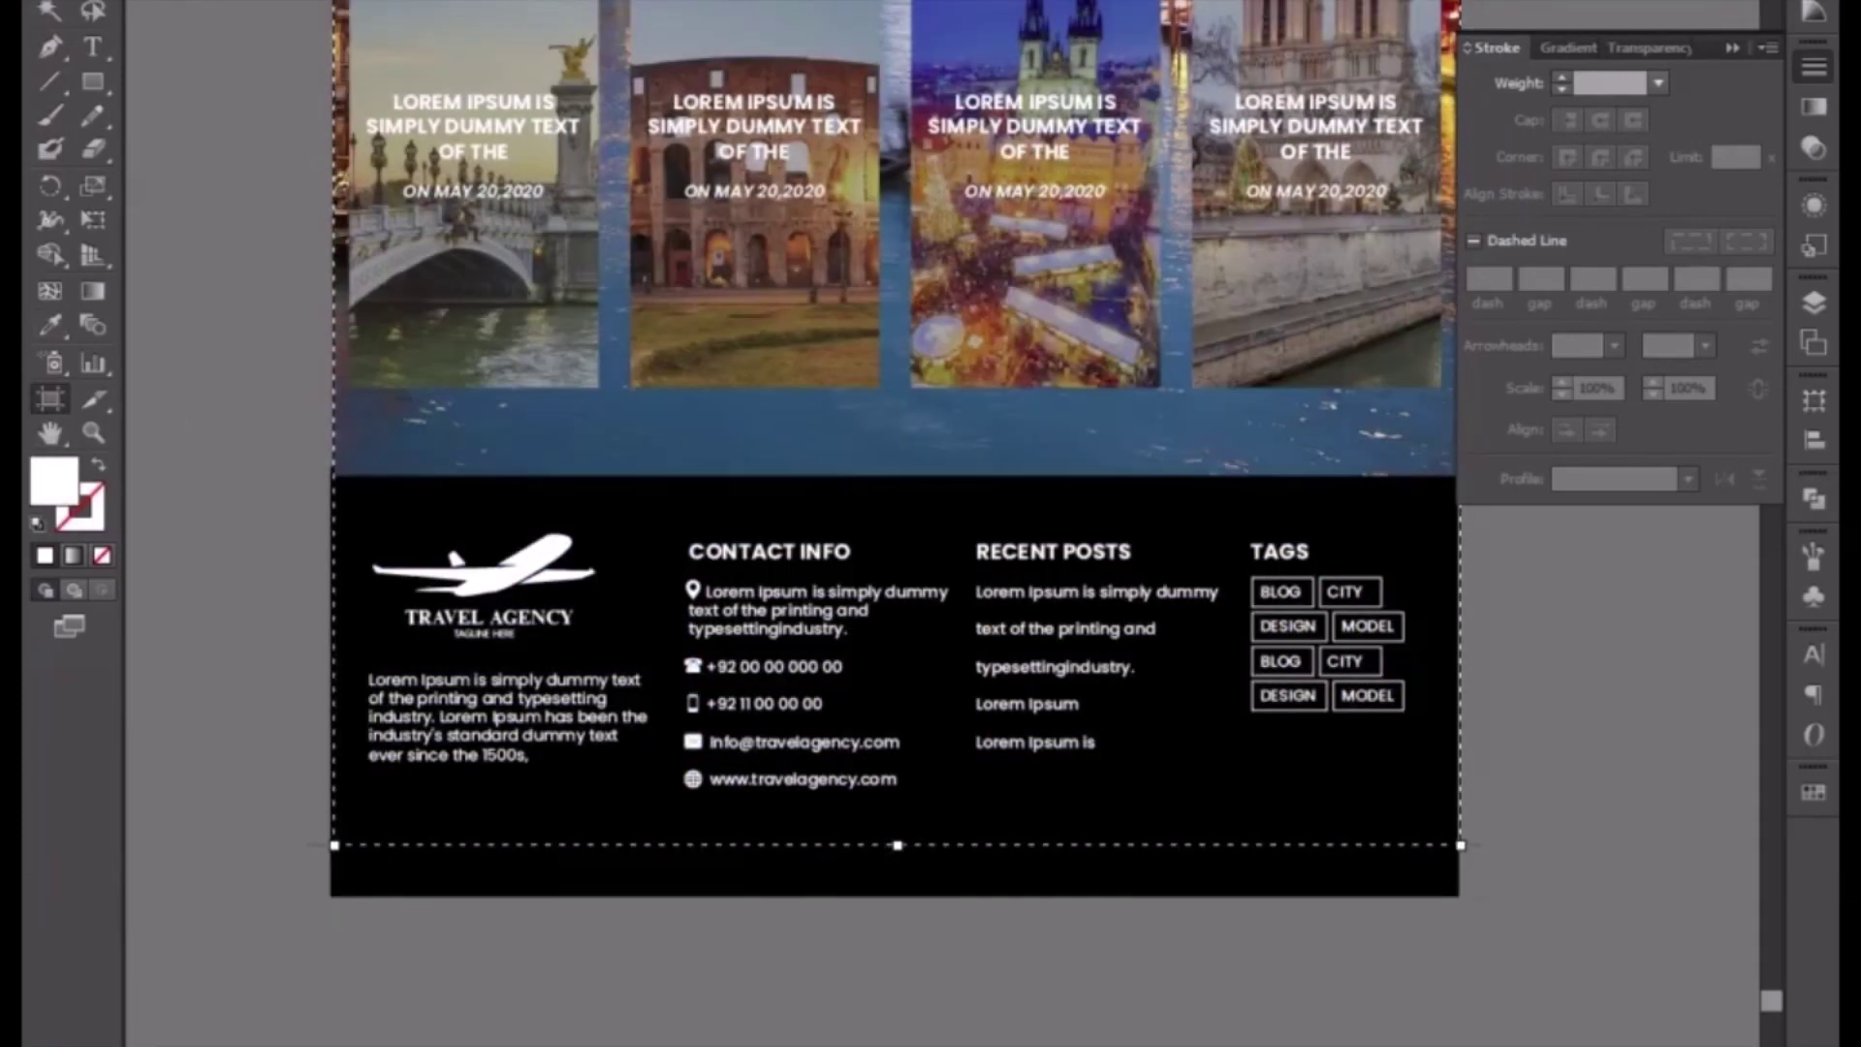
pyautogui.press('v')
pyautogui.click(817, 884)
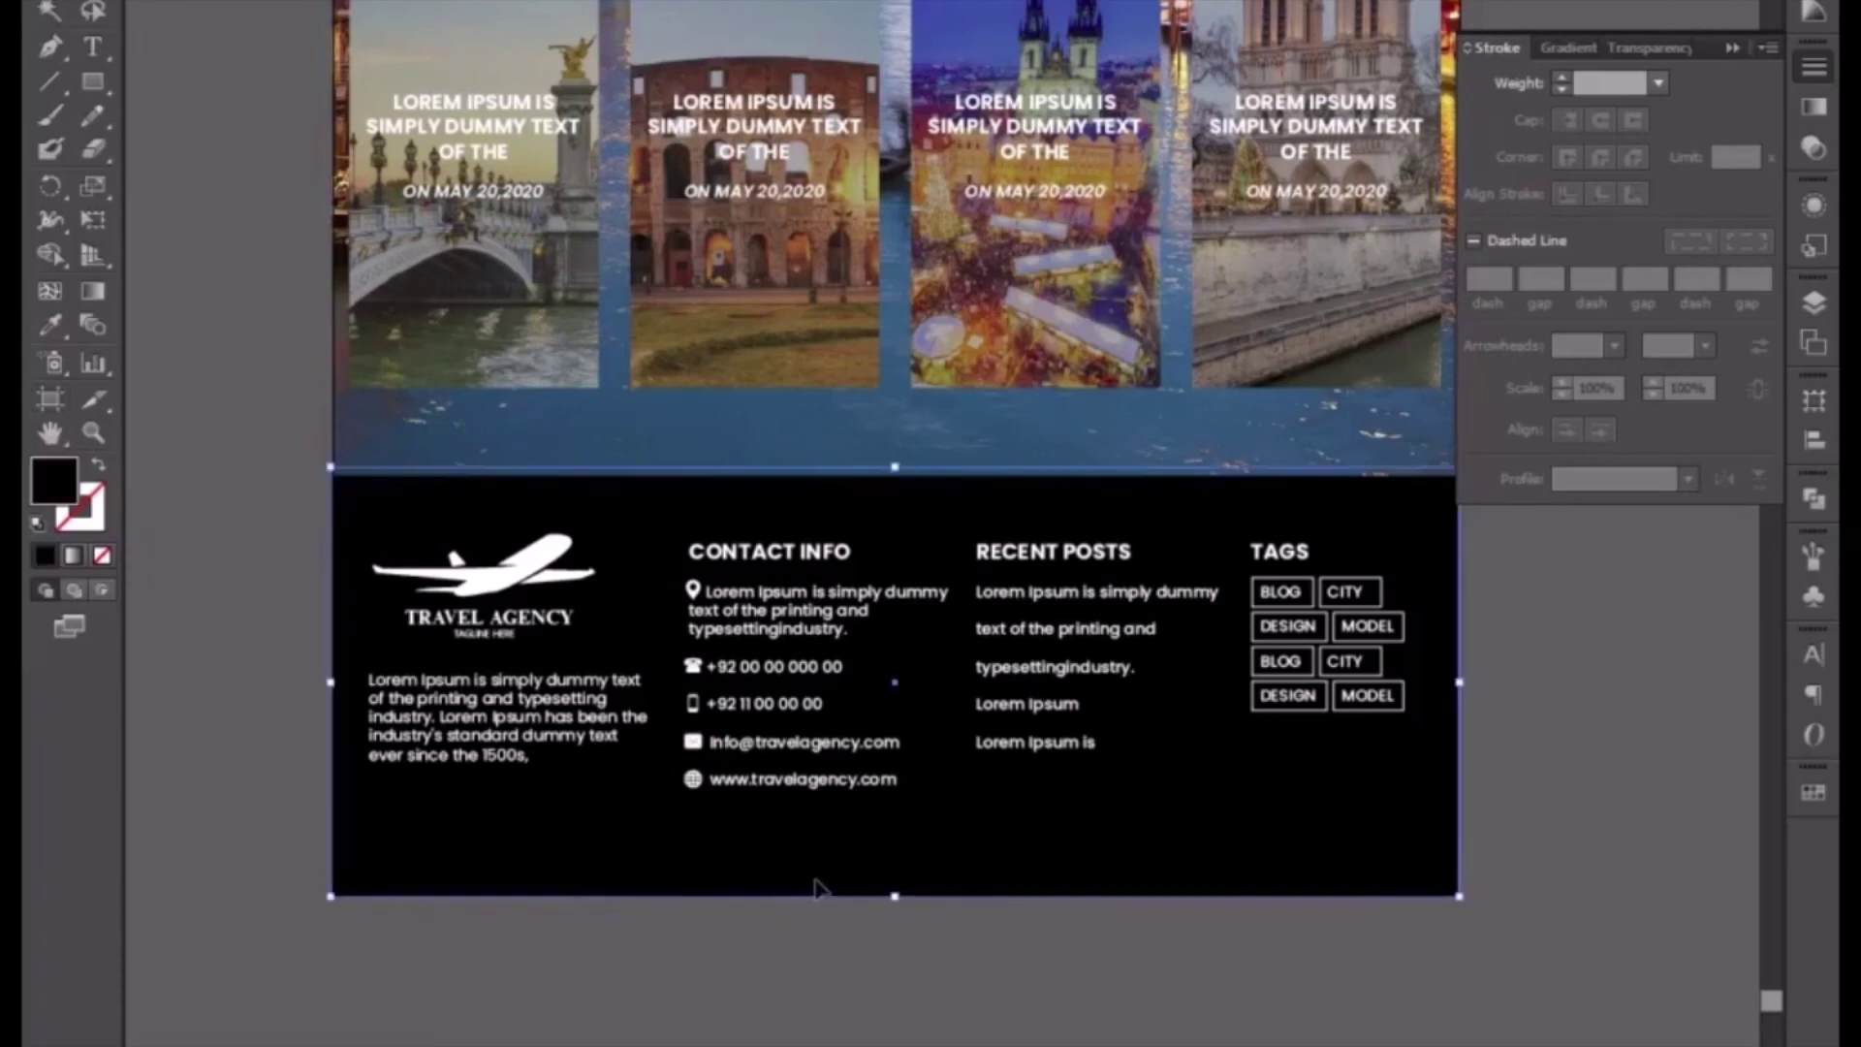
pyautogui.moveTo(894, 895); pyautogui.dragTo(896, 839)
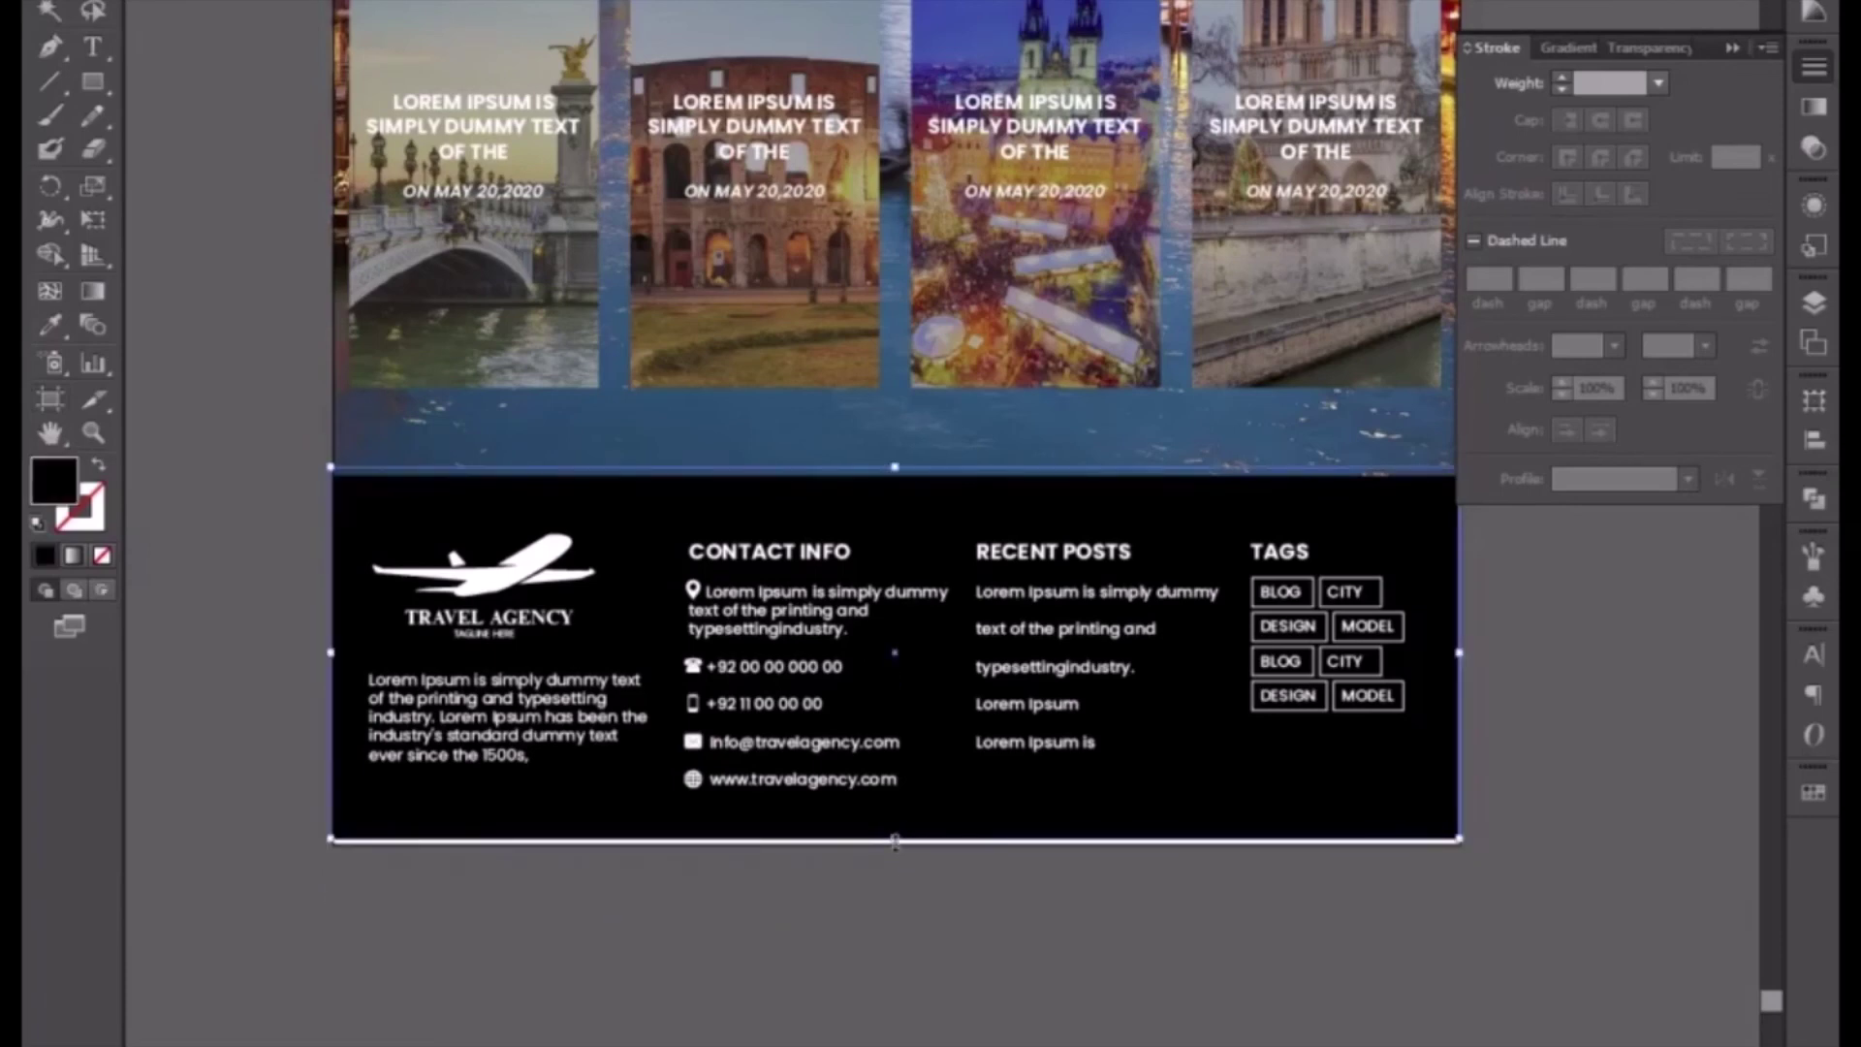
pyautogui.moveTo(896, 840); pyautogui.dragTo(898, 843)
pyautogui.click(914, 972)
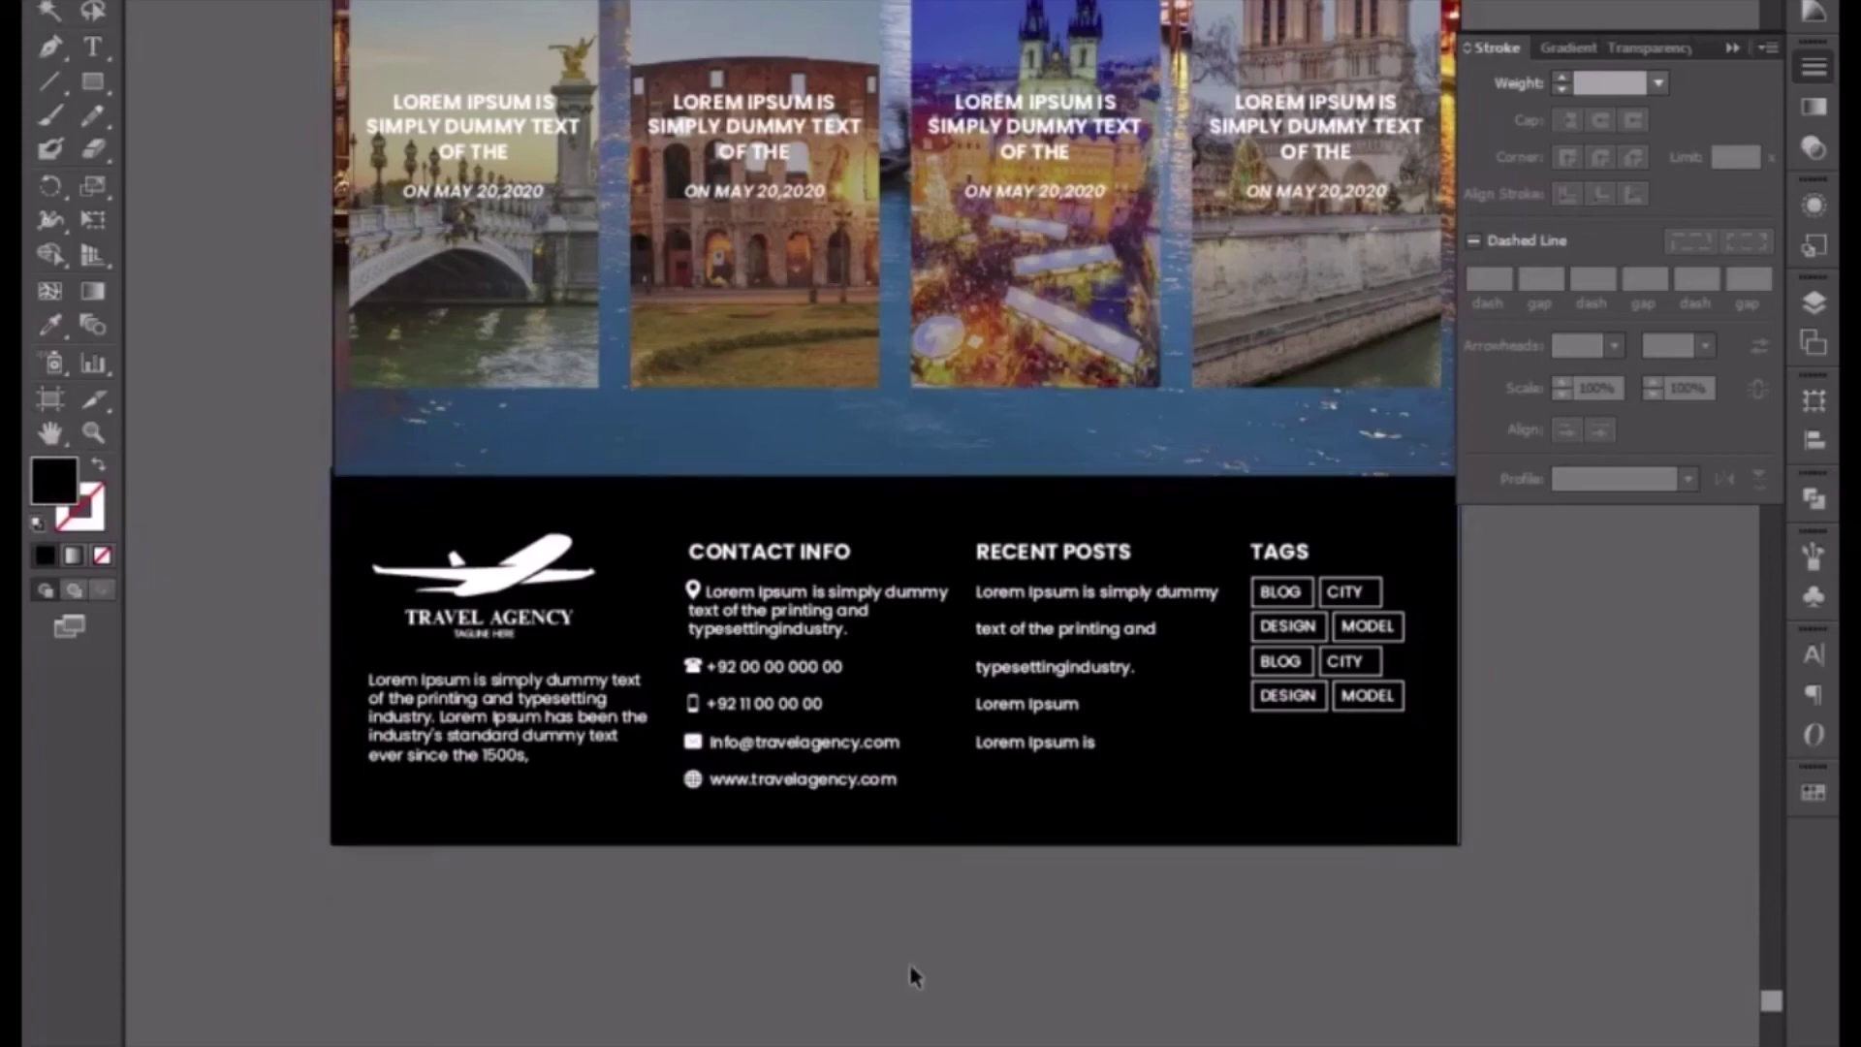
# - Review the finished footer and the page above it, up to the Best Offers cards
pyautogui.scroll(3, 999, 872)
pyautogui.scroll(5, 963, 819)
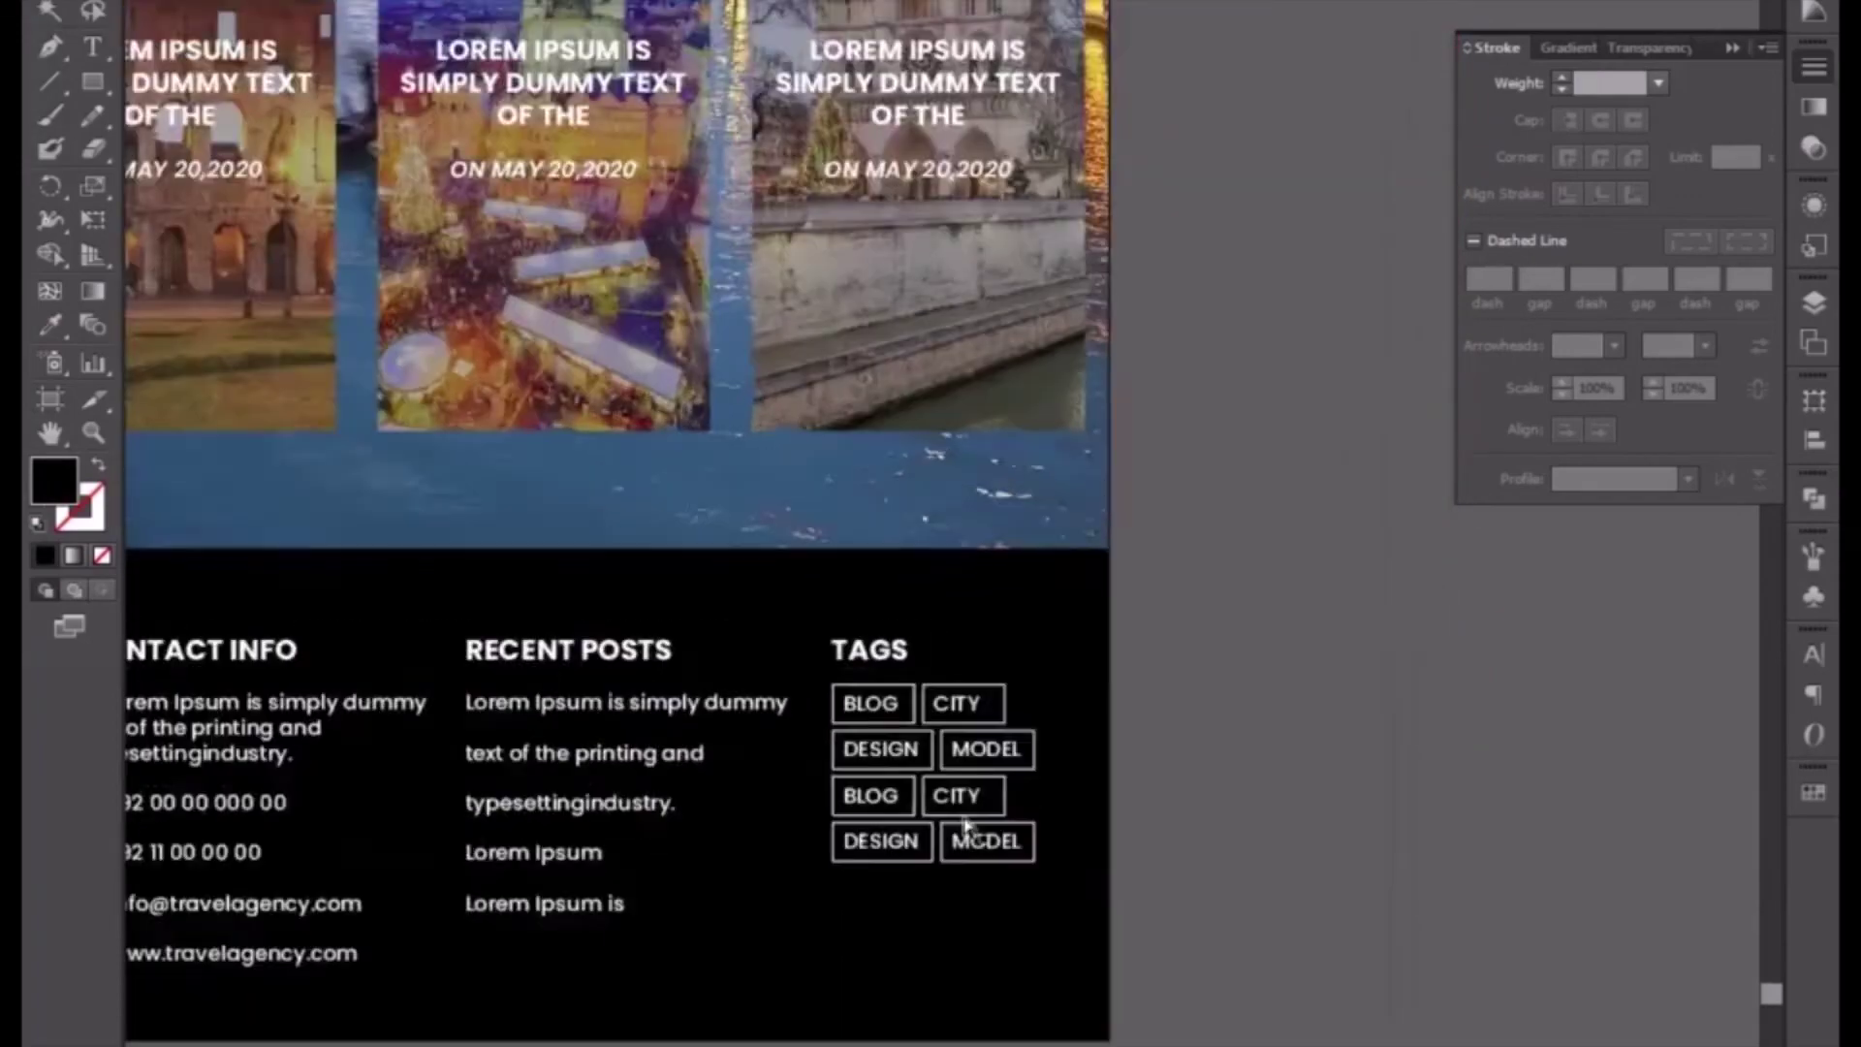
pyautogui.hotkey('ctrl', '=')
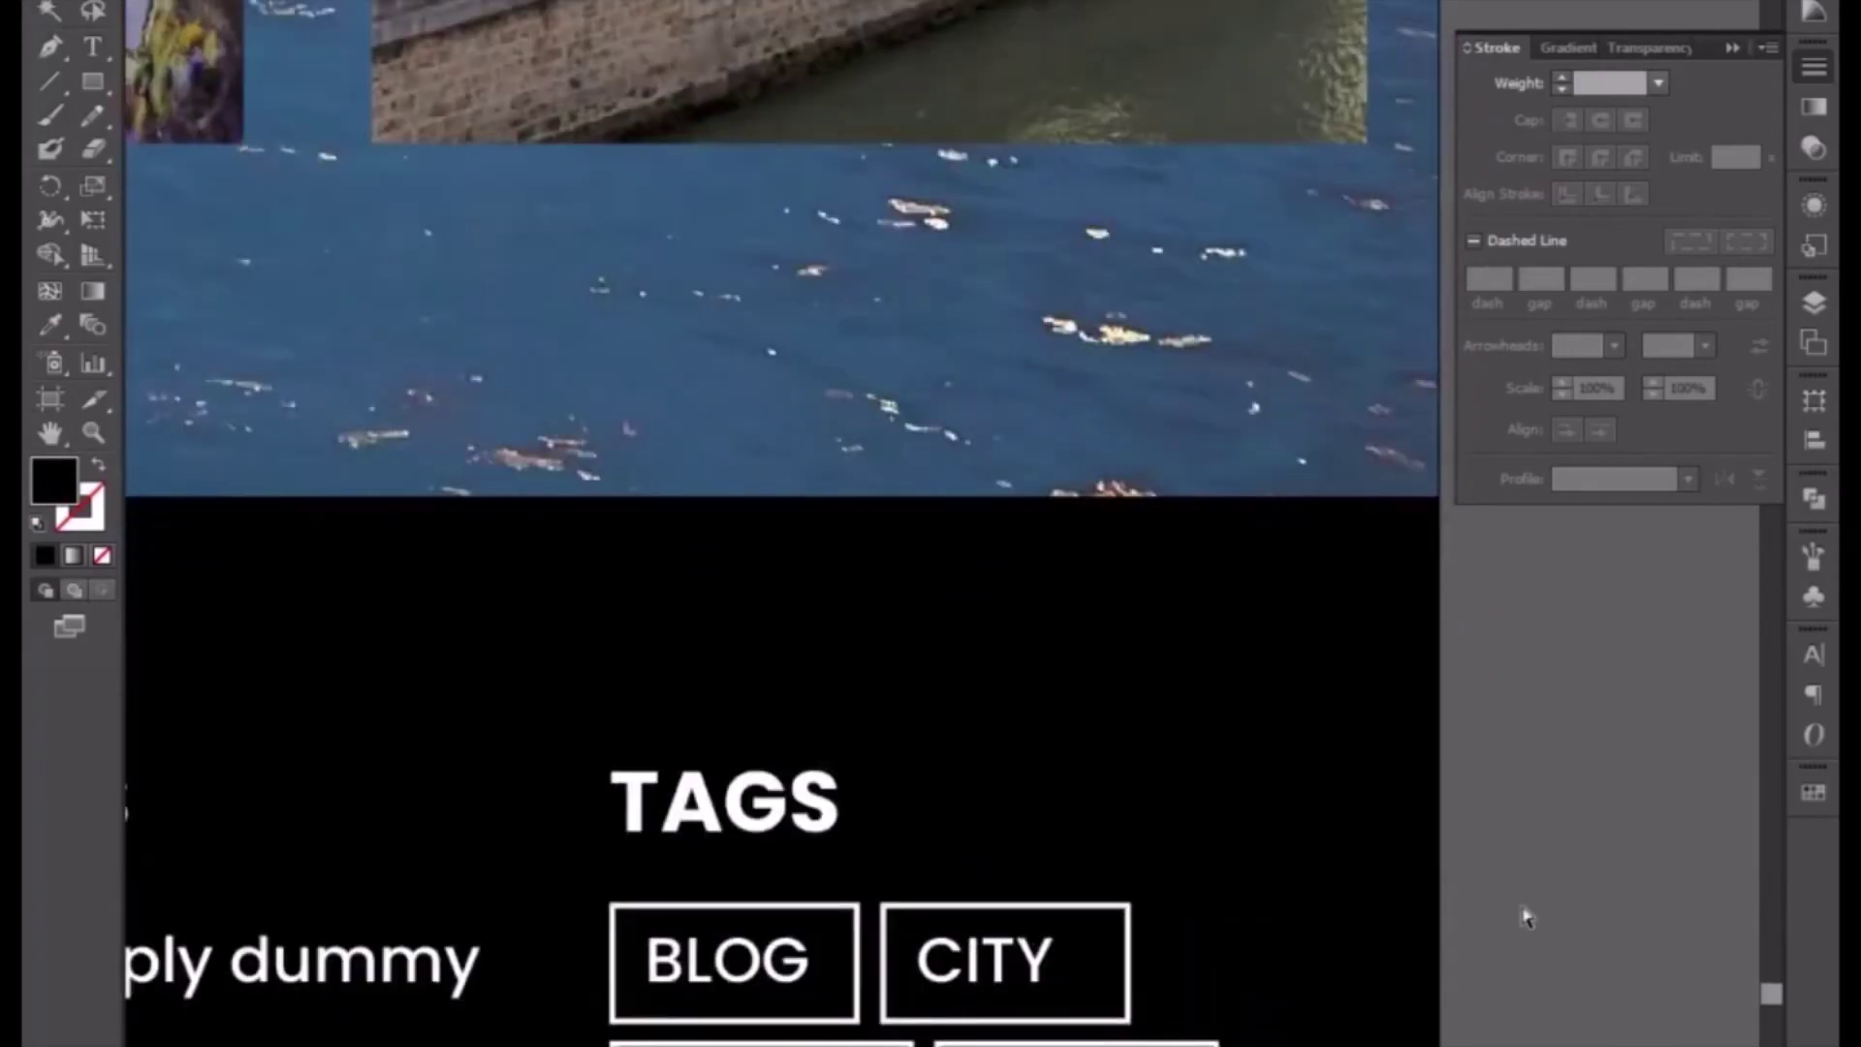
pyautogui.hotkey('ctrl', '-')
pyautogui.hotkey('ctrl', '-')
pyautogui.hotkey('ctrl', '-')
pyautogui.hotkey('ctrl', '-')
pyautogui.moveTo(909, 587); pyautogui.dragTo(1004, 760)
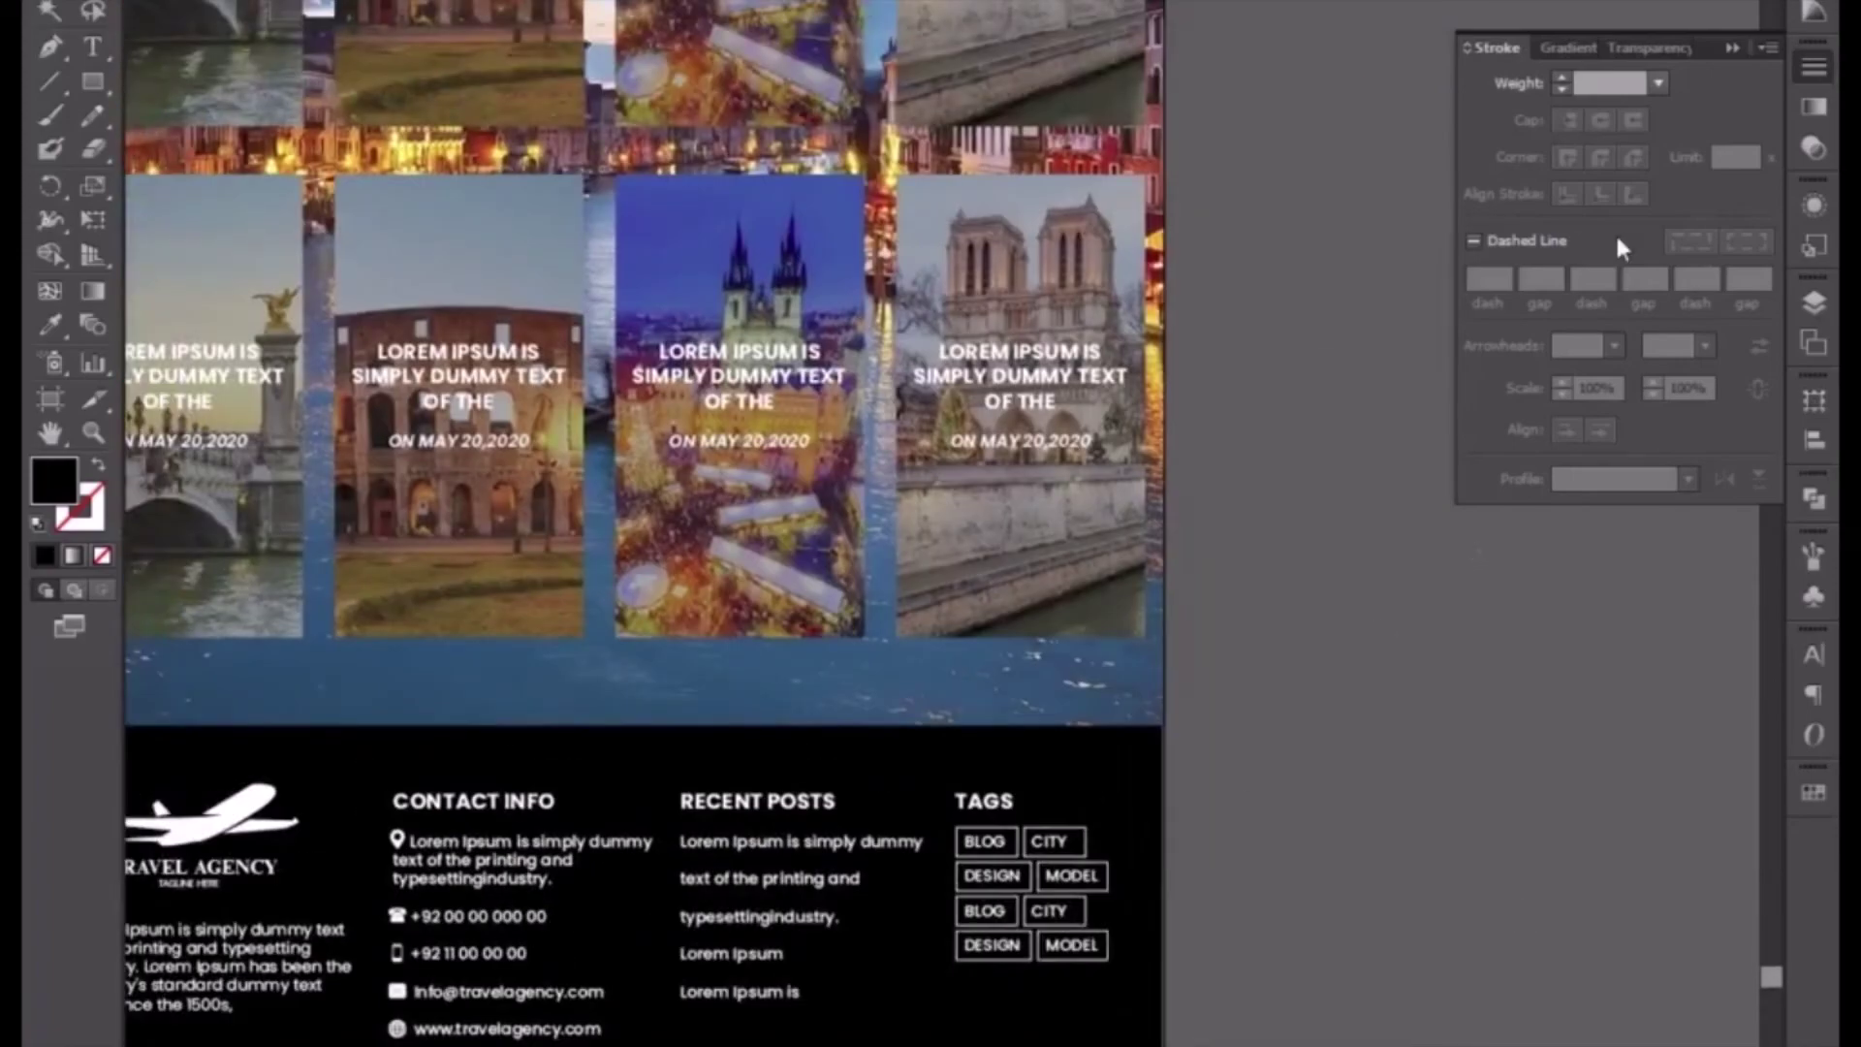
pyautogui.moveTo(1201, 416); pyautogui.dragTo(1433, 801)
pyautogui.moveTo(1205, 300); pyautogui.dragTo(1199, 700)
pyautogui.moveTo(1175, 179); pyautogui.dragTo(1170, 581)
pyautogui.moveTo(1041, 242); pyautogui.dragTo(1052, 572)
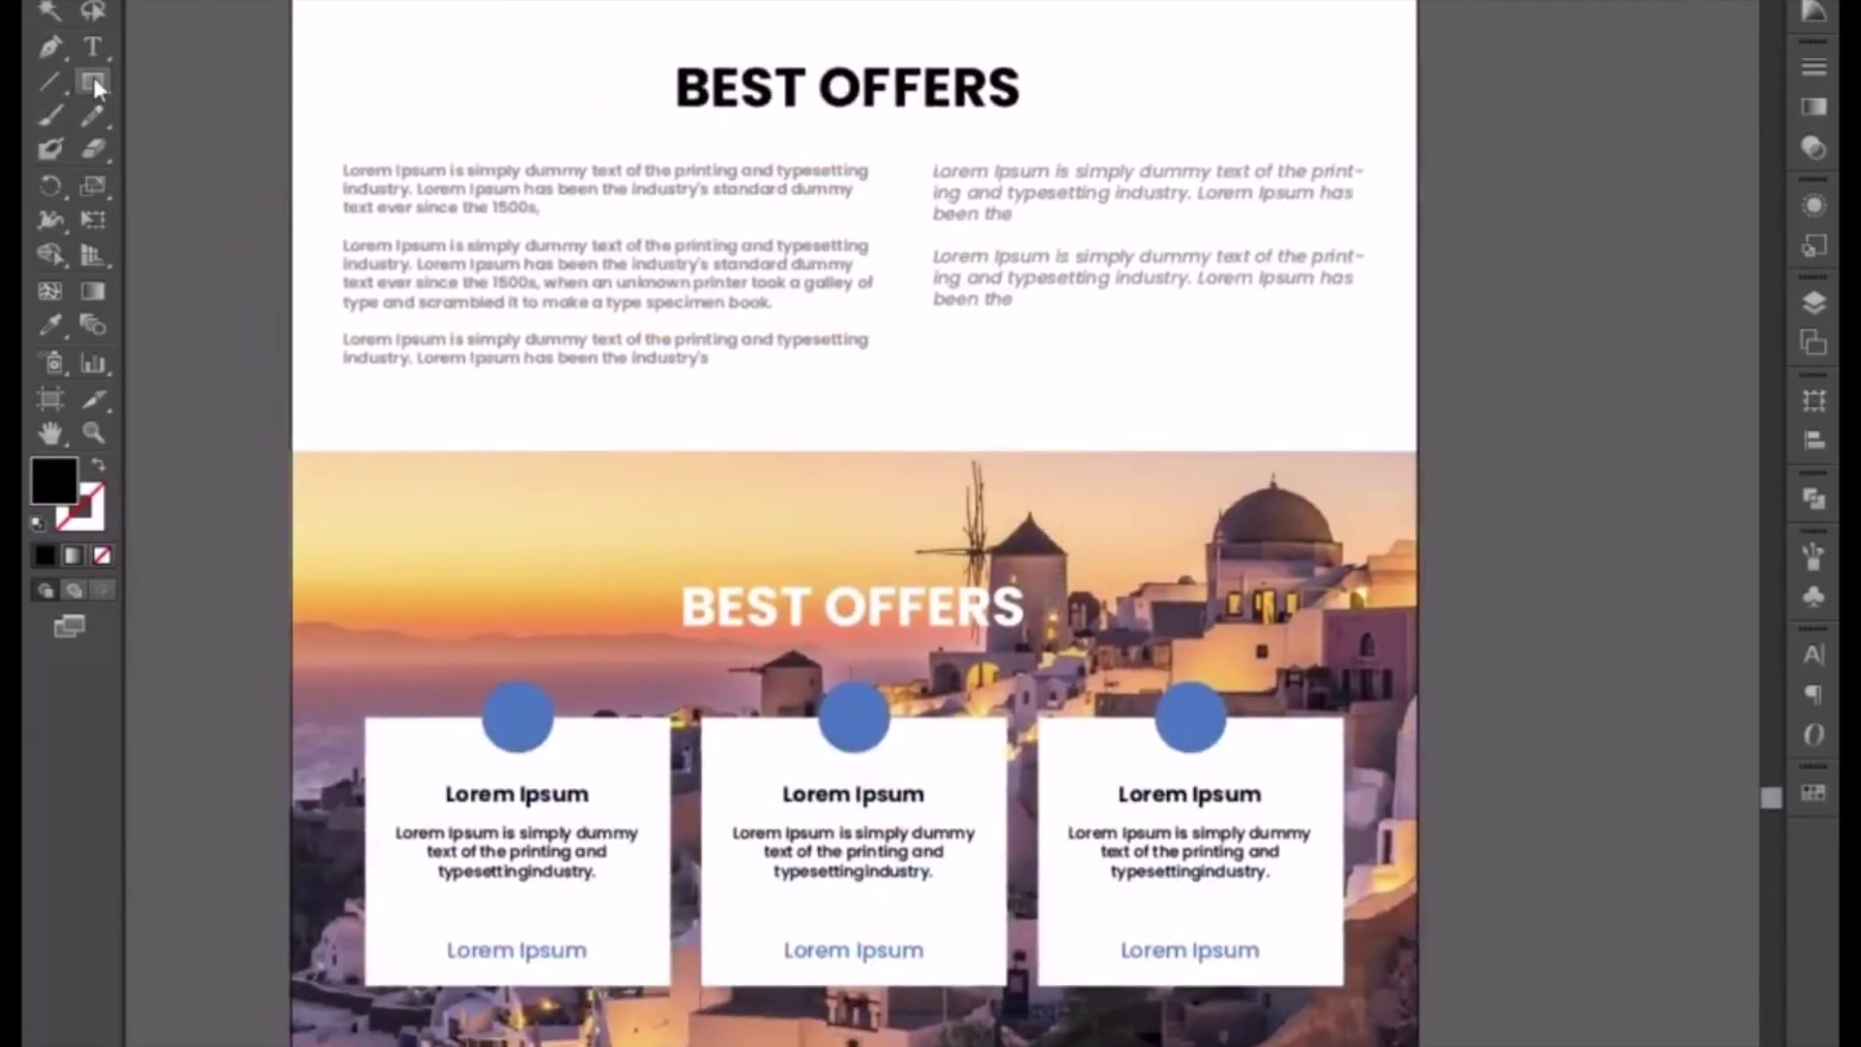
# - Draw a small star inside the first offer card's blue circle and fill it with the card's white
pyautogui.moveTo(93, 86); pyautogui.dragTo(227, 213)
pyautogui.moveTo(549, 715); pyautogui.dragTo(683, 531)
pyautogui.hotkey('ctrl', '+')
pyautogui.hotkey('ctrl', '+')
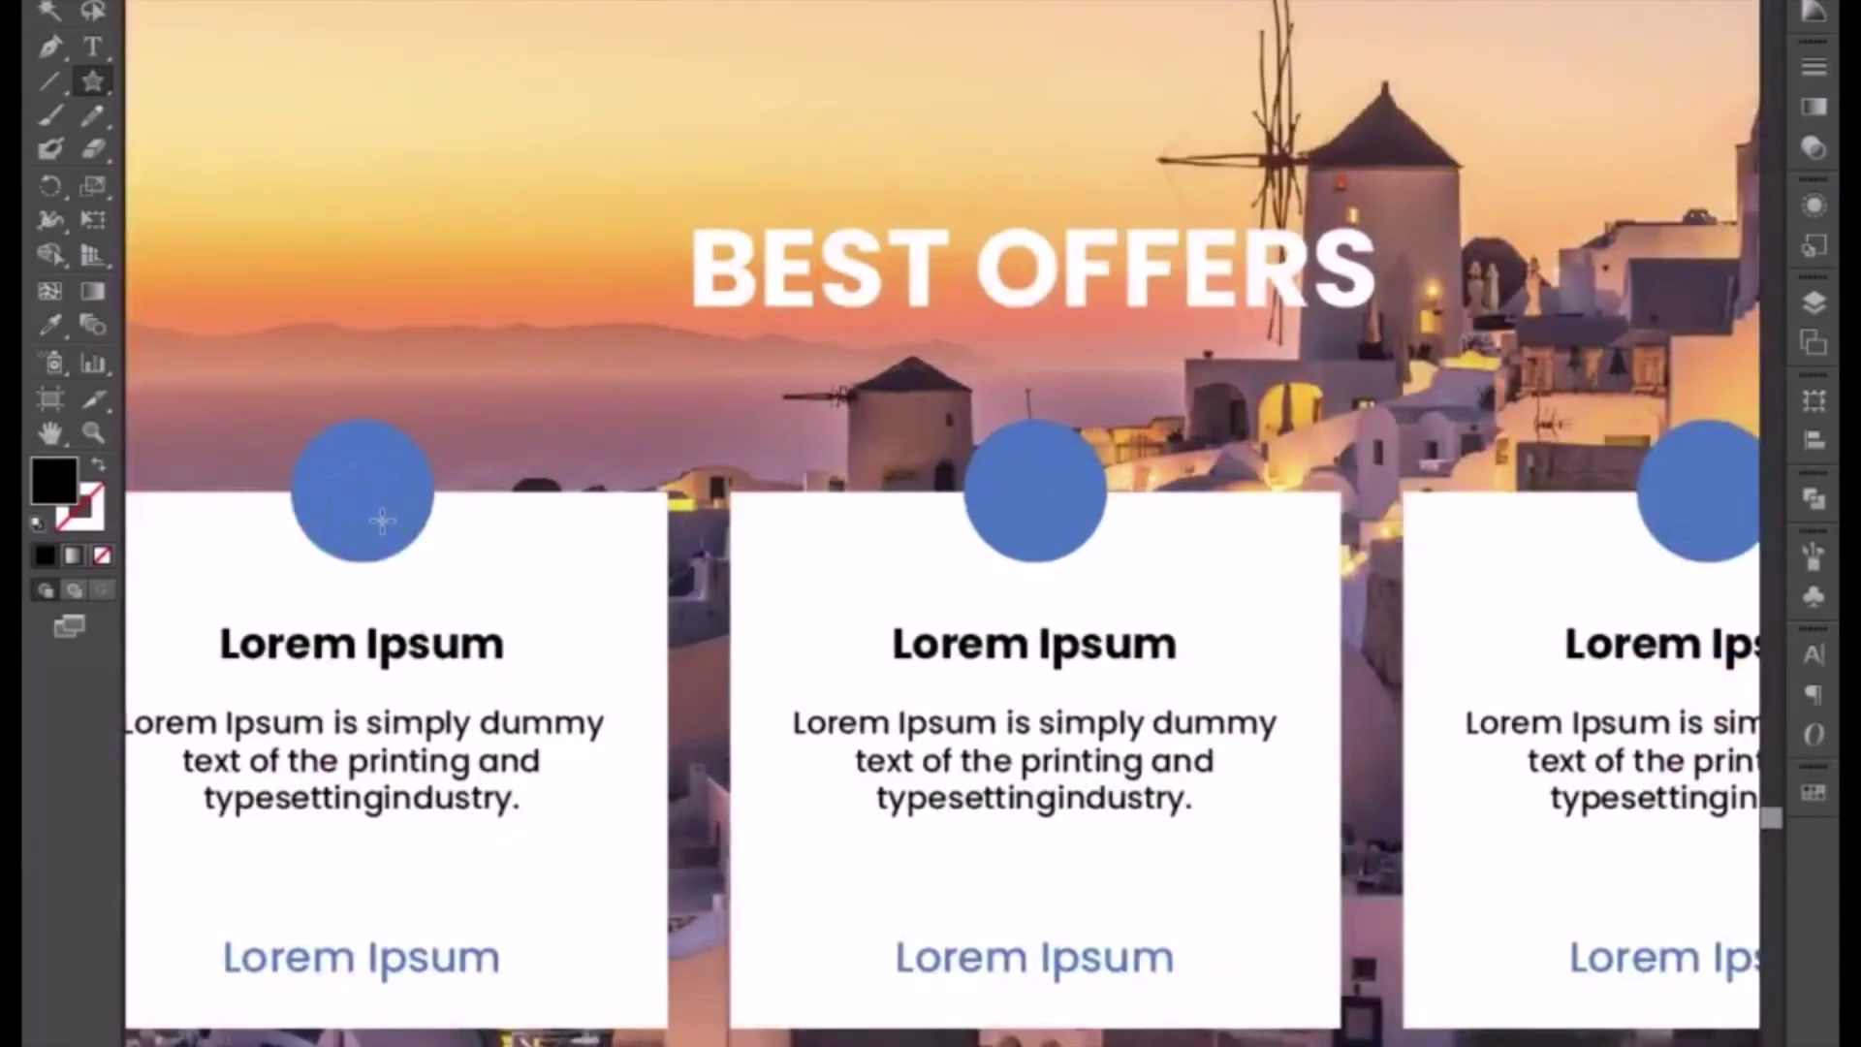
pyautogui.moveTo(356, 484); pyautogui.dragTo(380, 520)
pyautogui.click(49, 326)
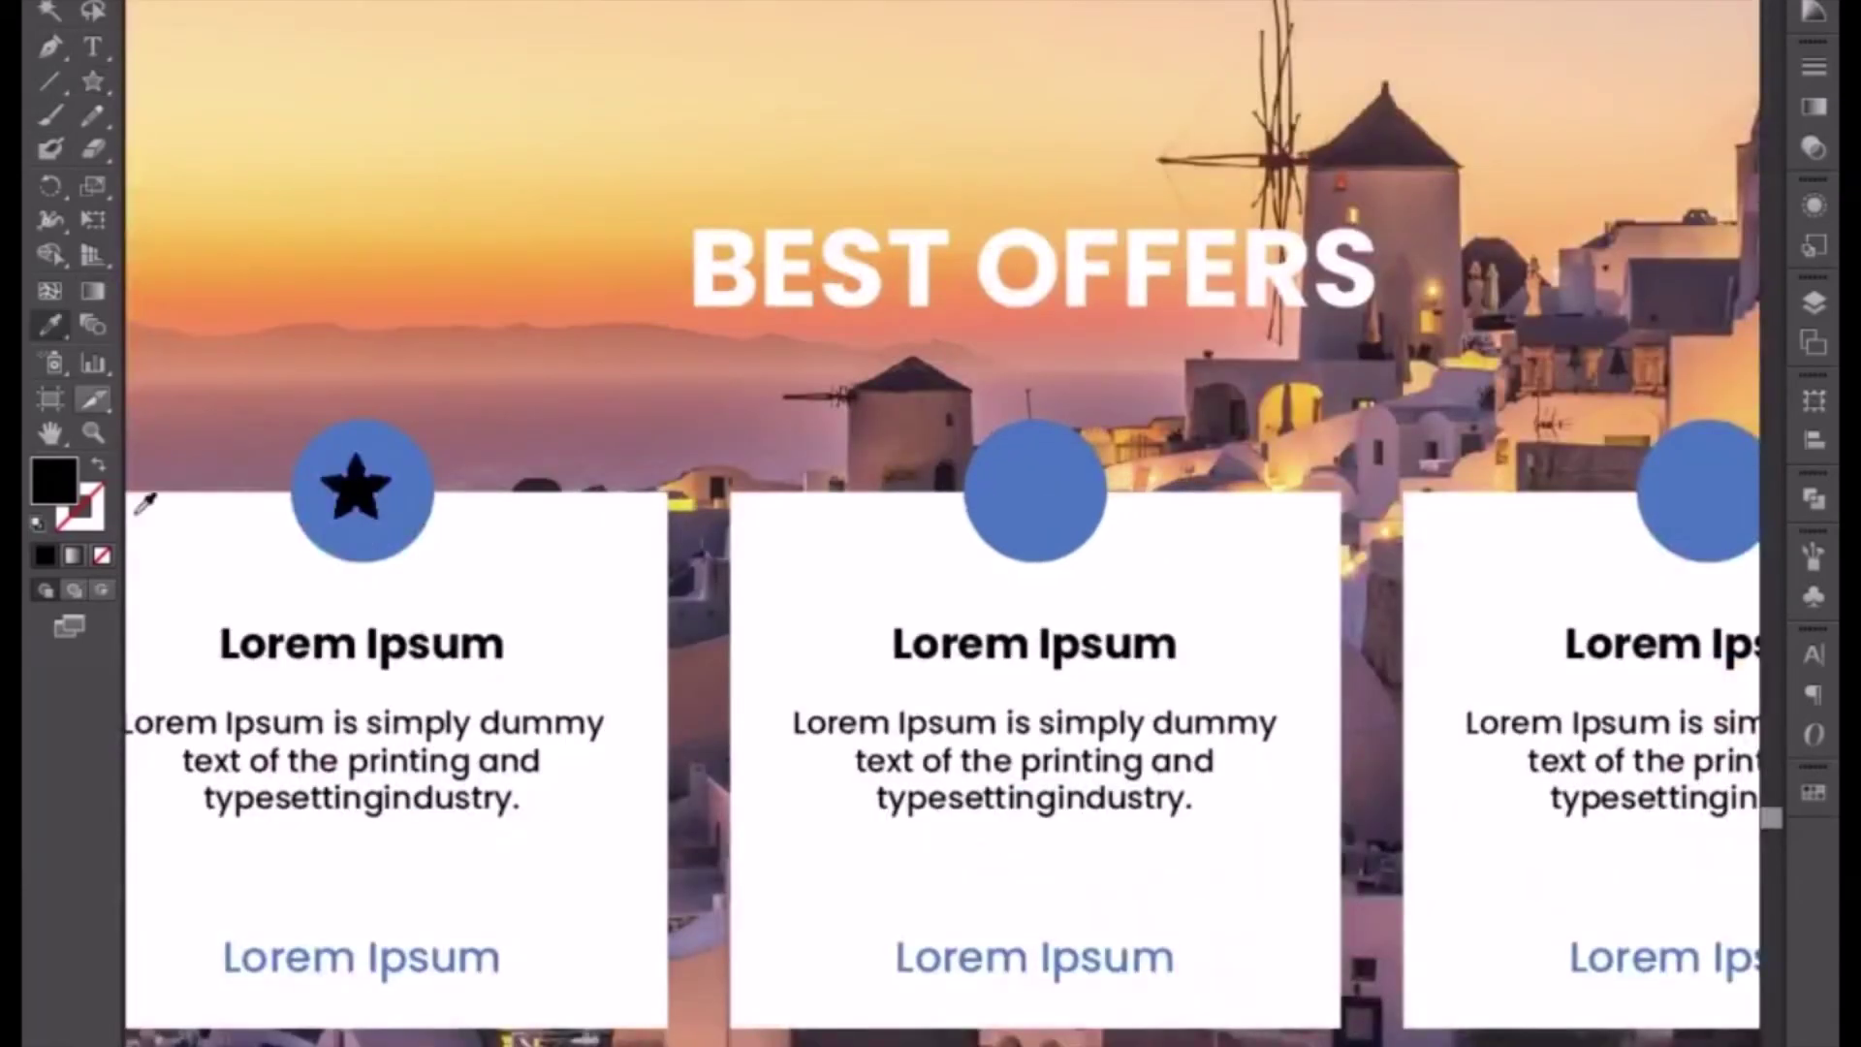
pyautogui.click(175, 502)
pyautogui.press('v')
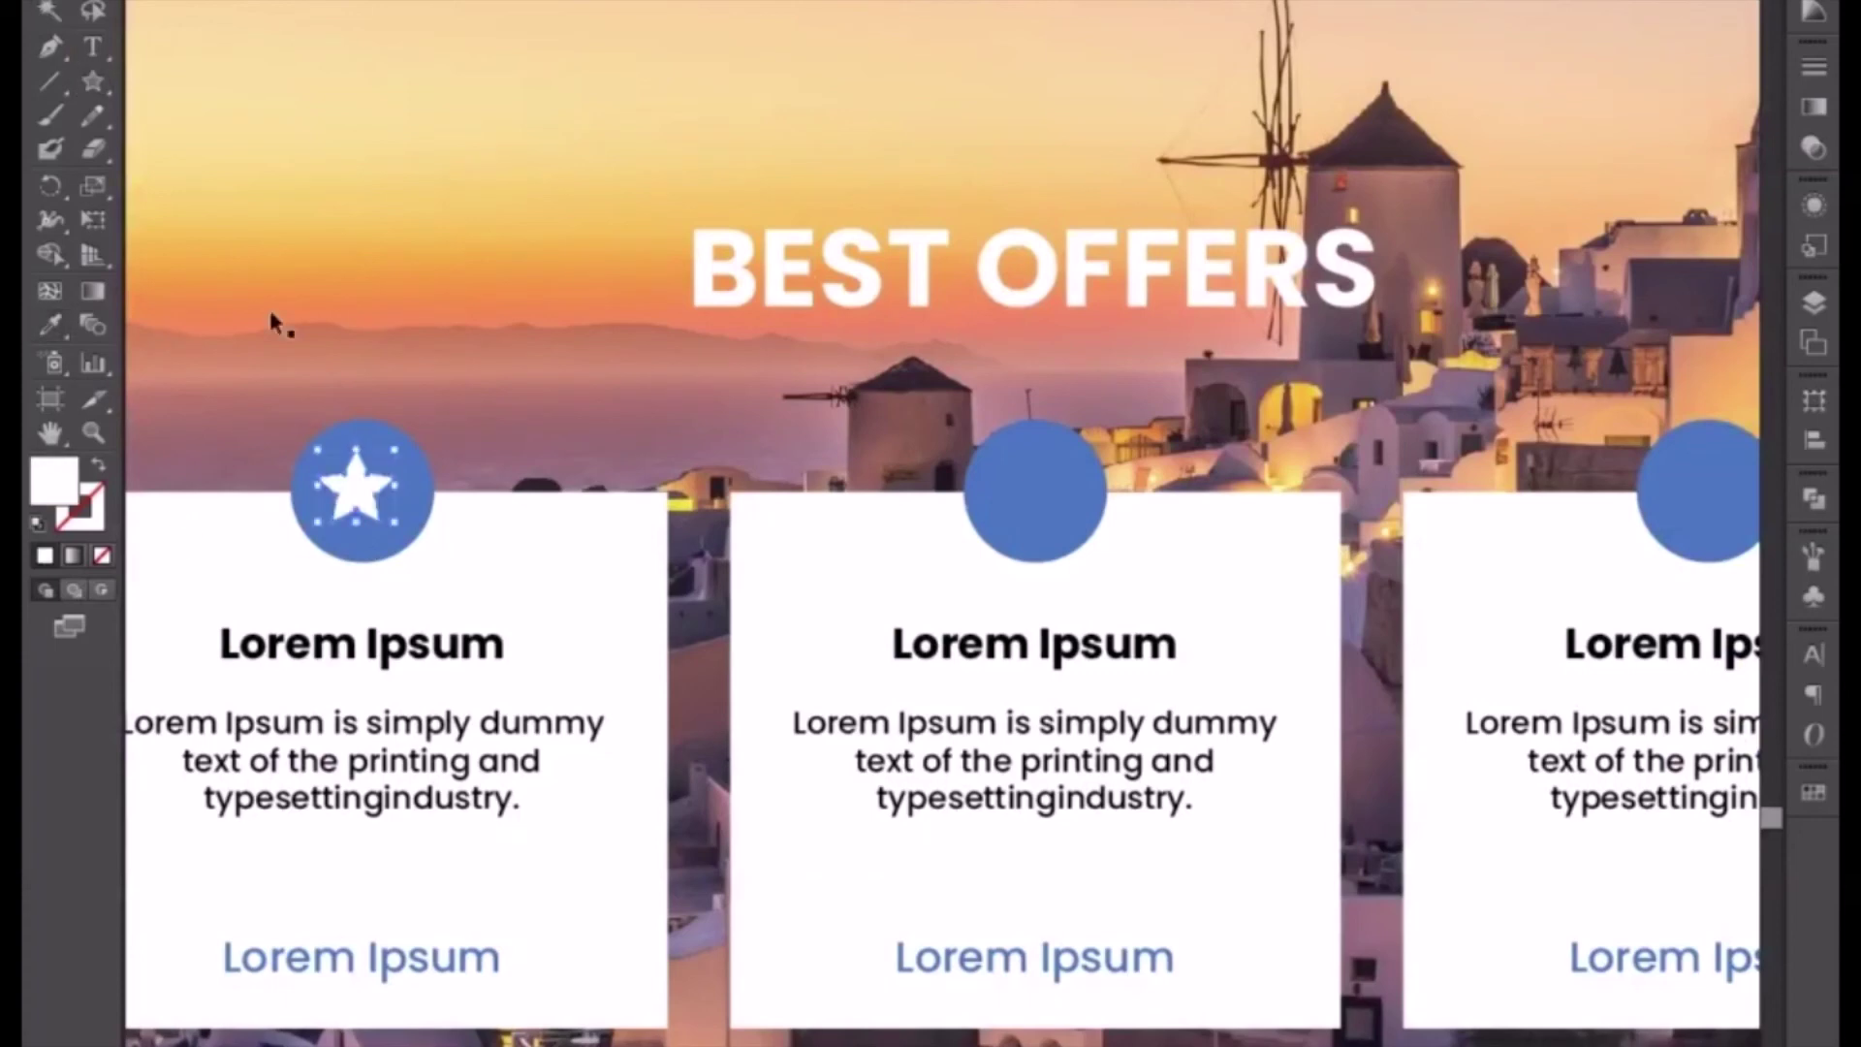
# - Center the white star horizontally and vertically on the first card's blue circle
pyautogui.click(424, 510)
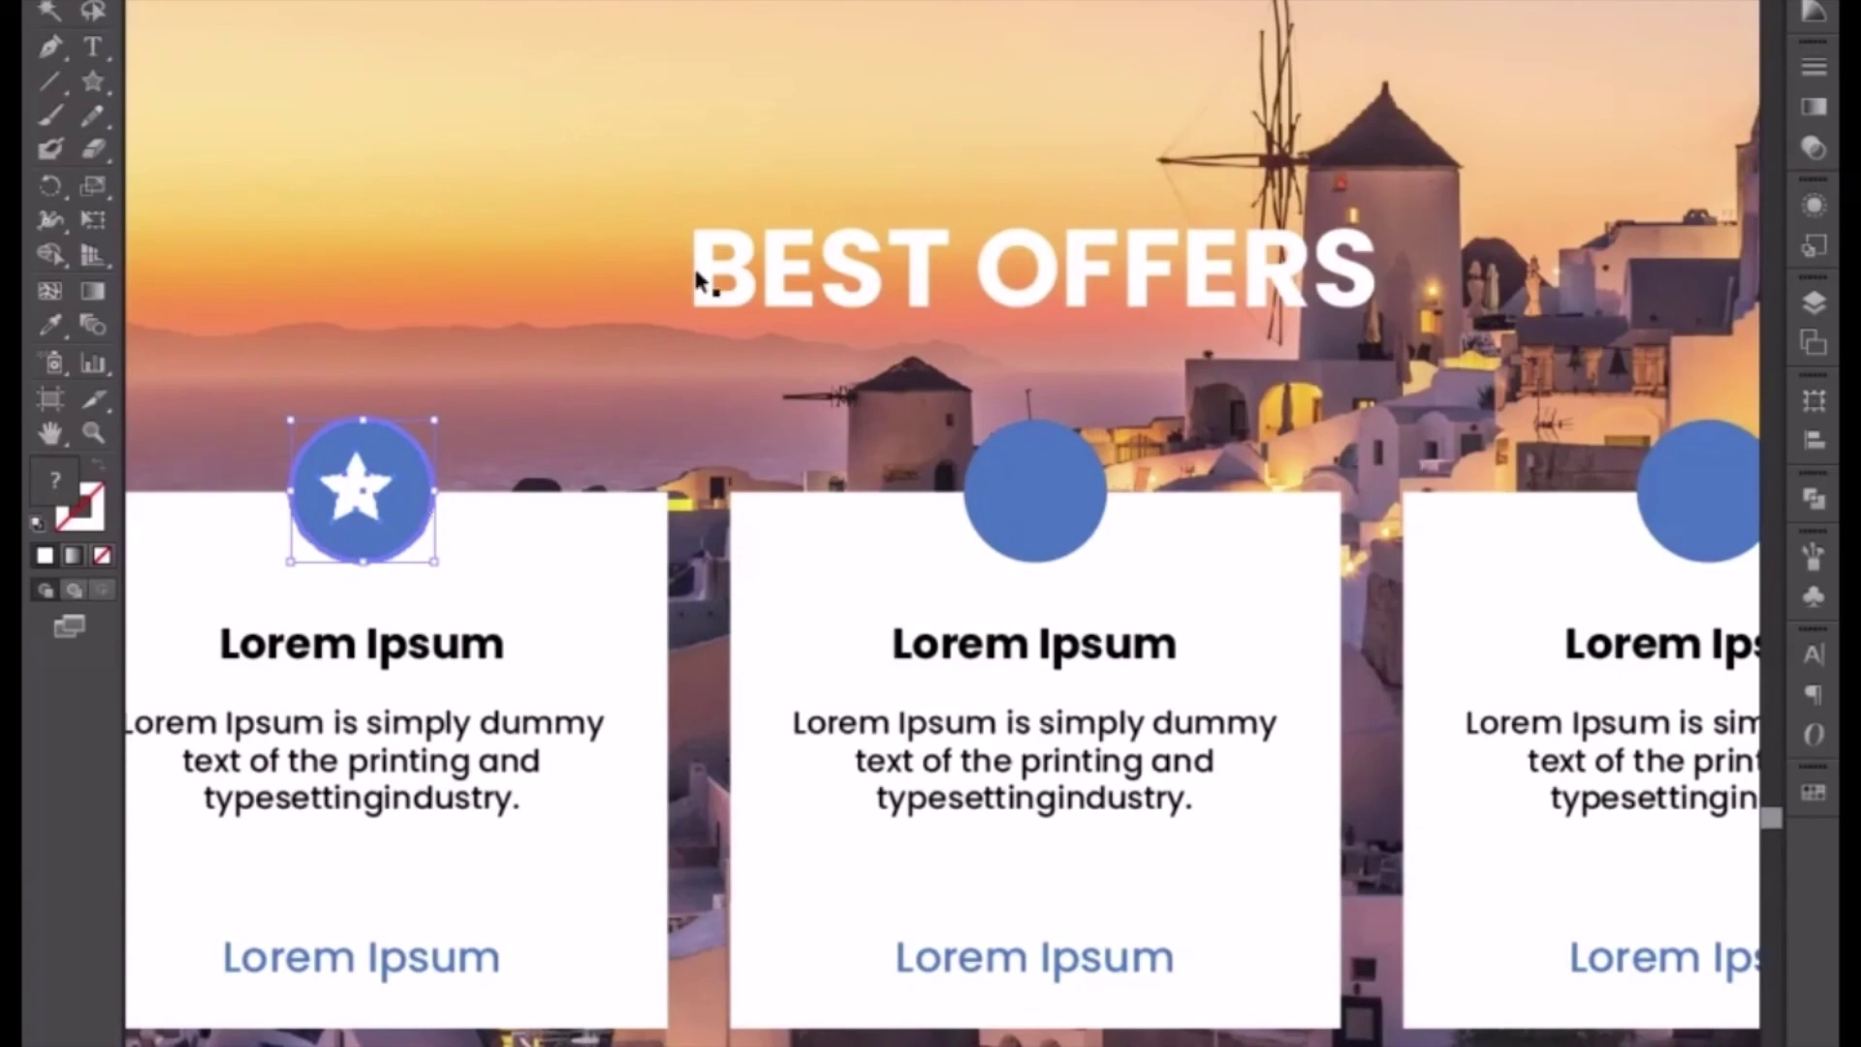
pyautogui.click(1051, 0)
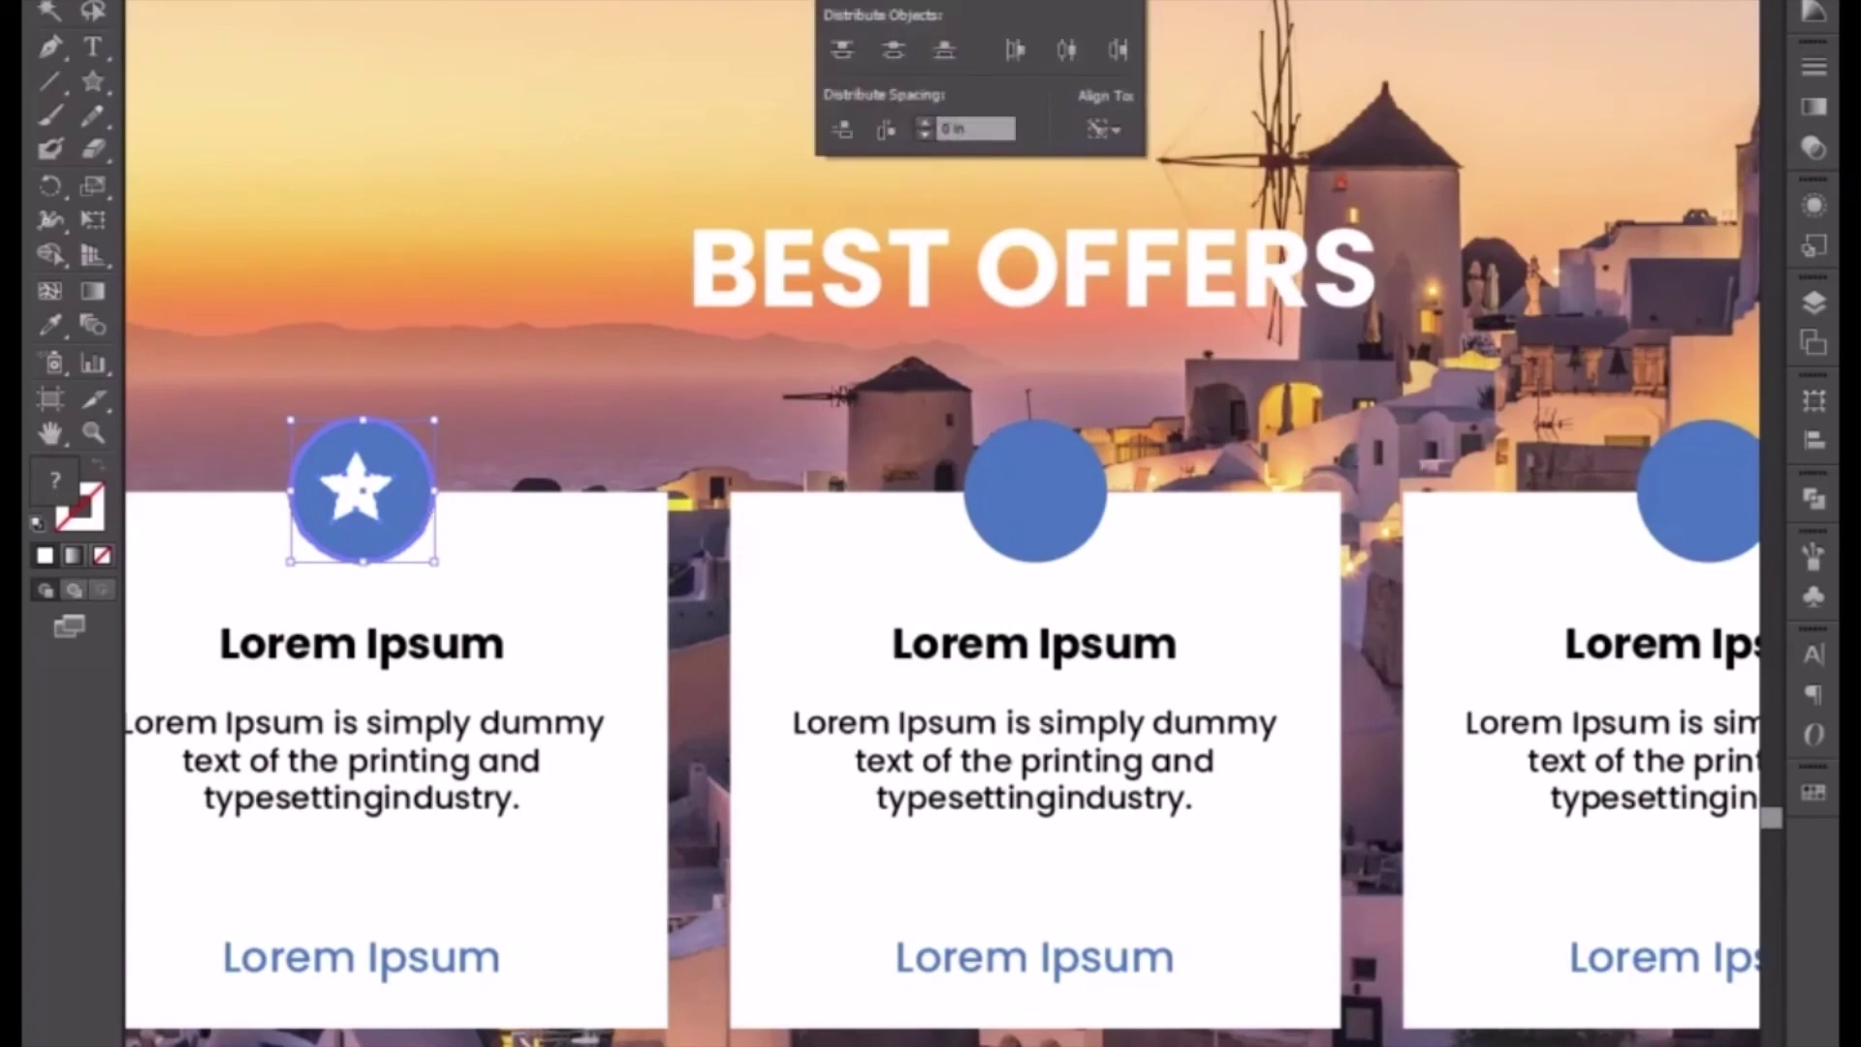
pyautogui.click(894, 0)
pyautogui.click(1061, 0)
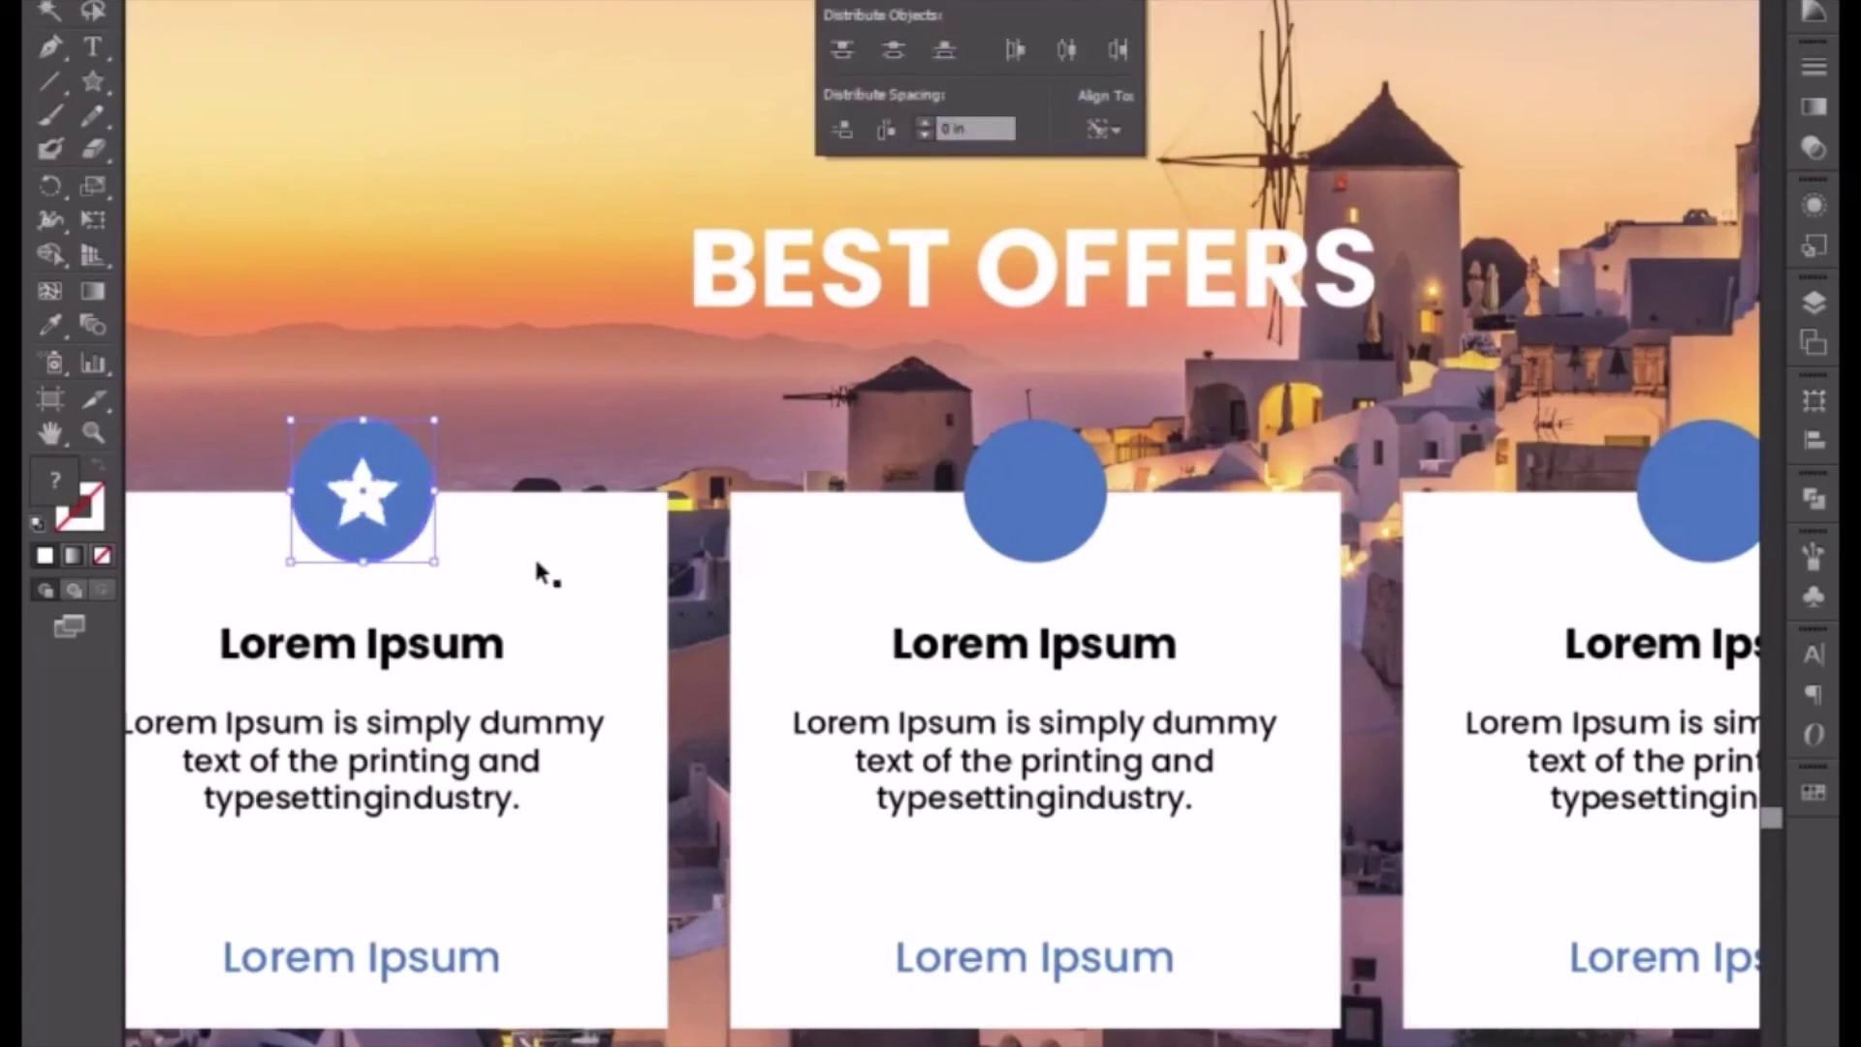
pyautogui.hotkey('ctrl', 'g')
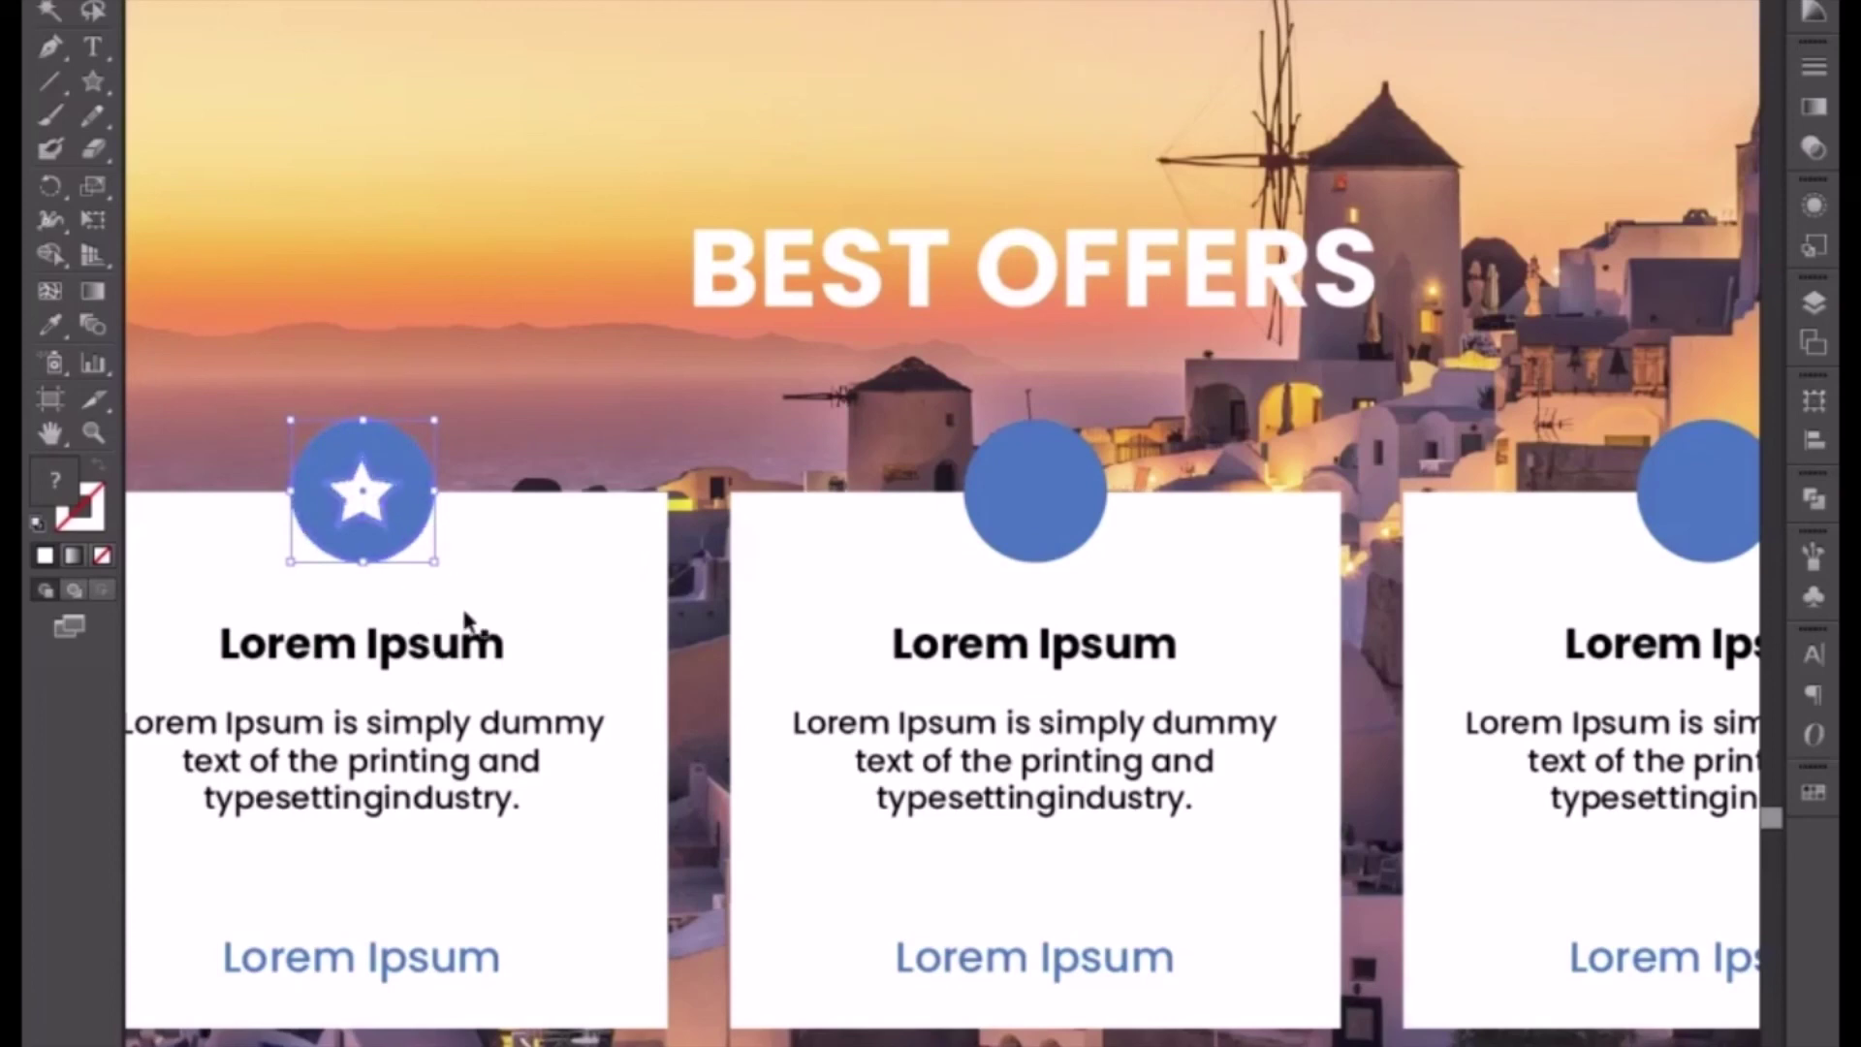
# - Copy the white star from the first card's circle onto the second card's blue circle and center it there
pyautogui.click(416, 634)
pyautogui.click(372, 506)
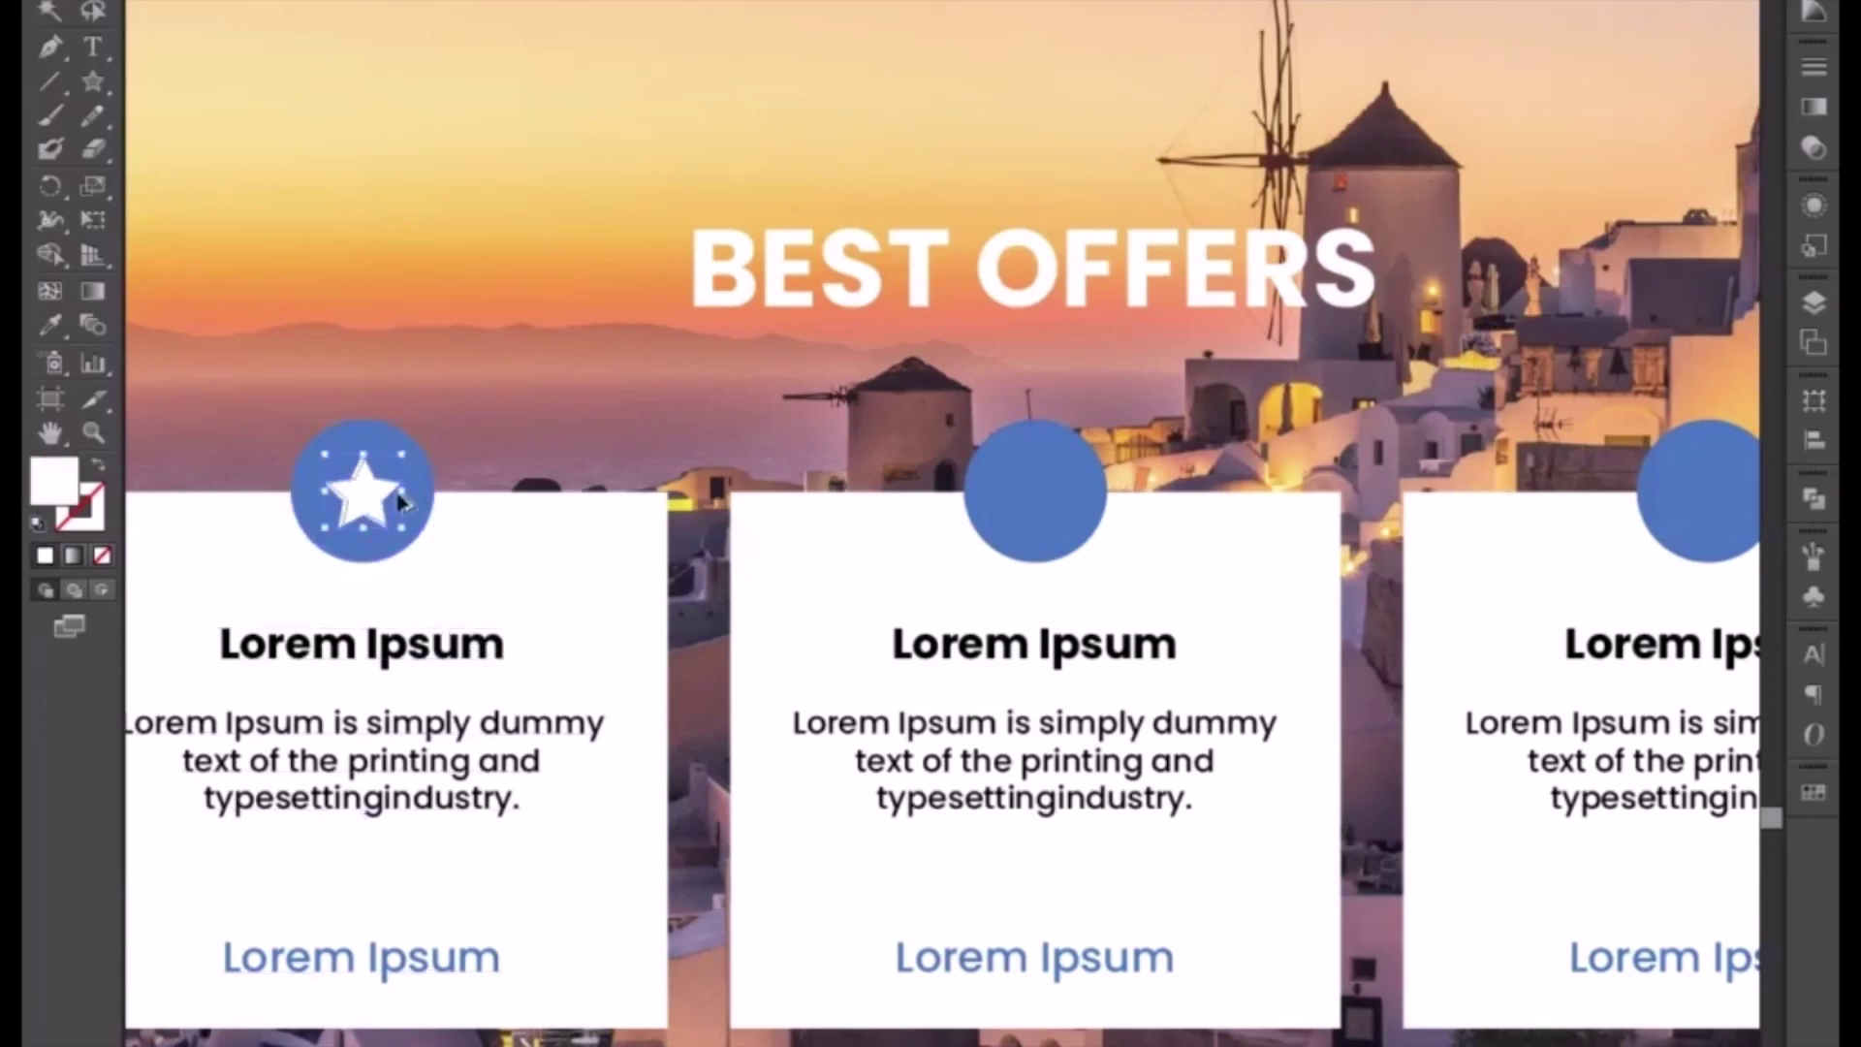
pyautogui.moveTo(399, 501); pyautogui.dragTo(1041, 492)
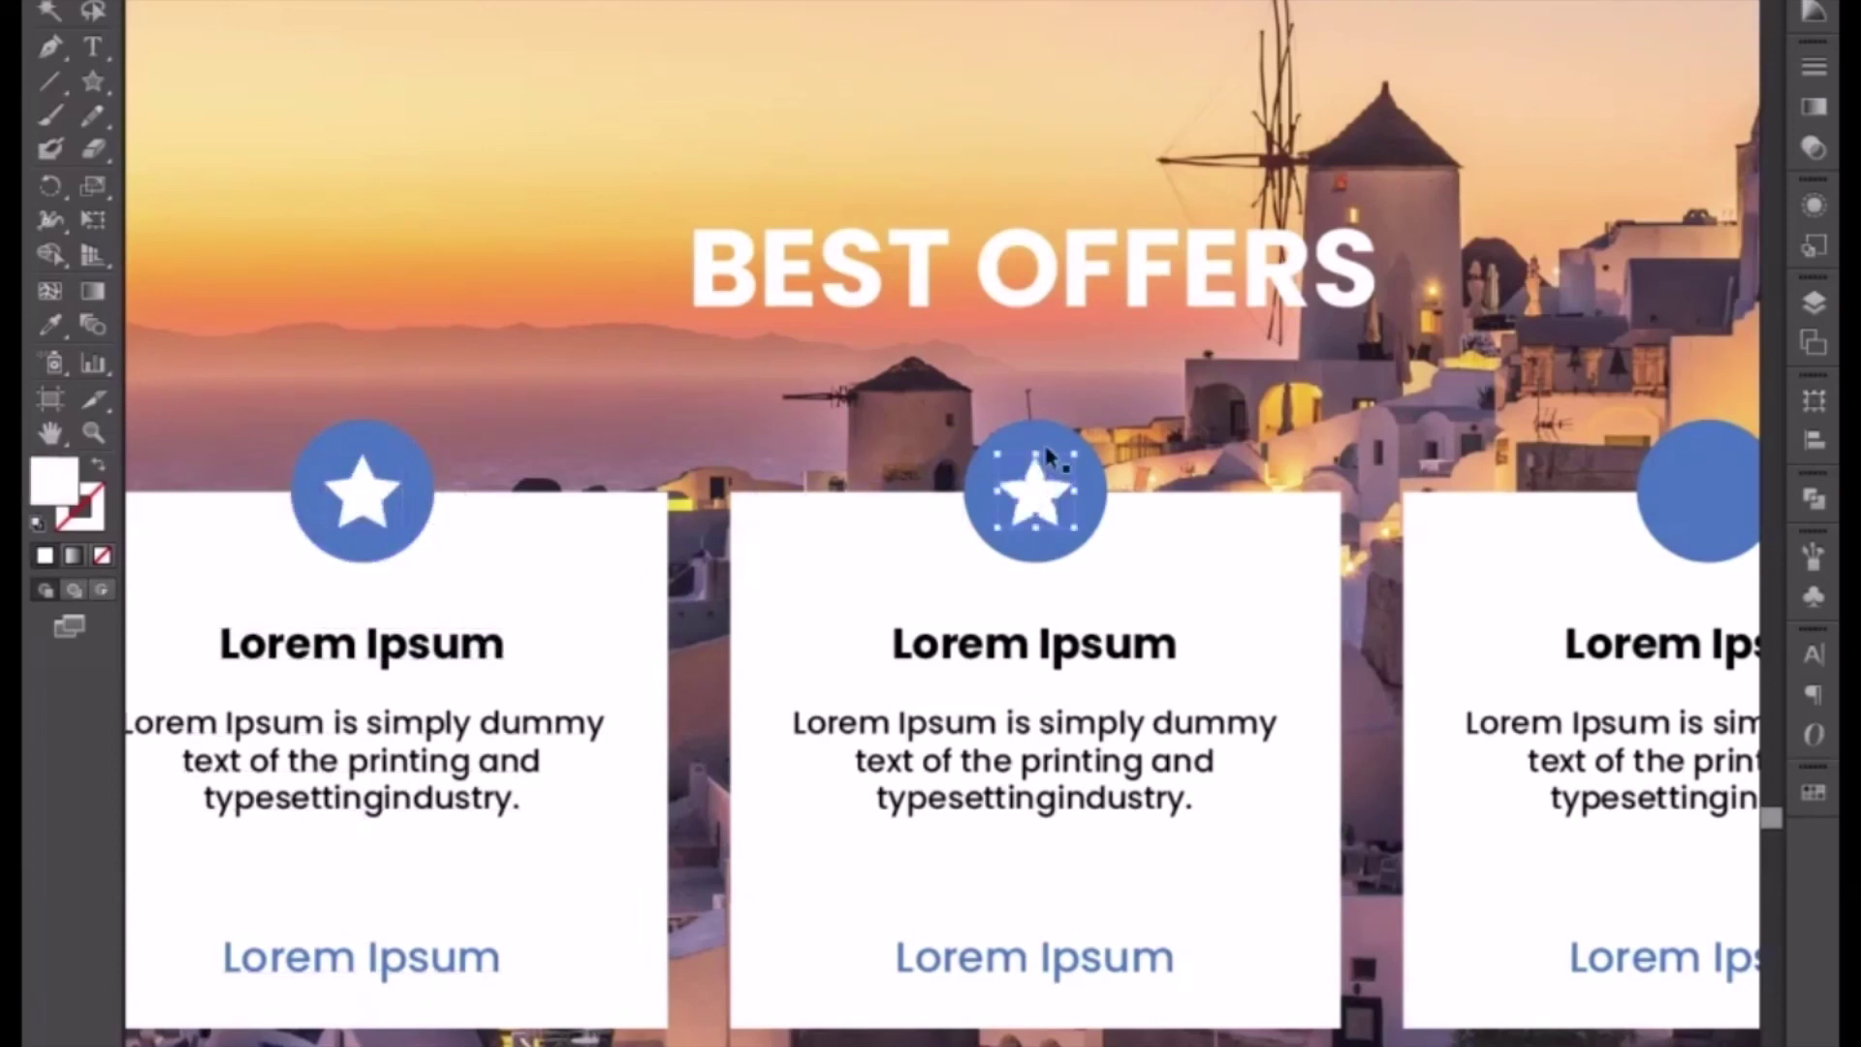
pyautogui.keyDown('shift'); pyautogui.click(1032, 448); pyautogui.keyUp('shift')
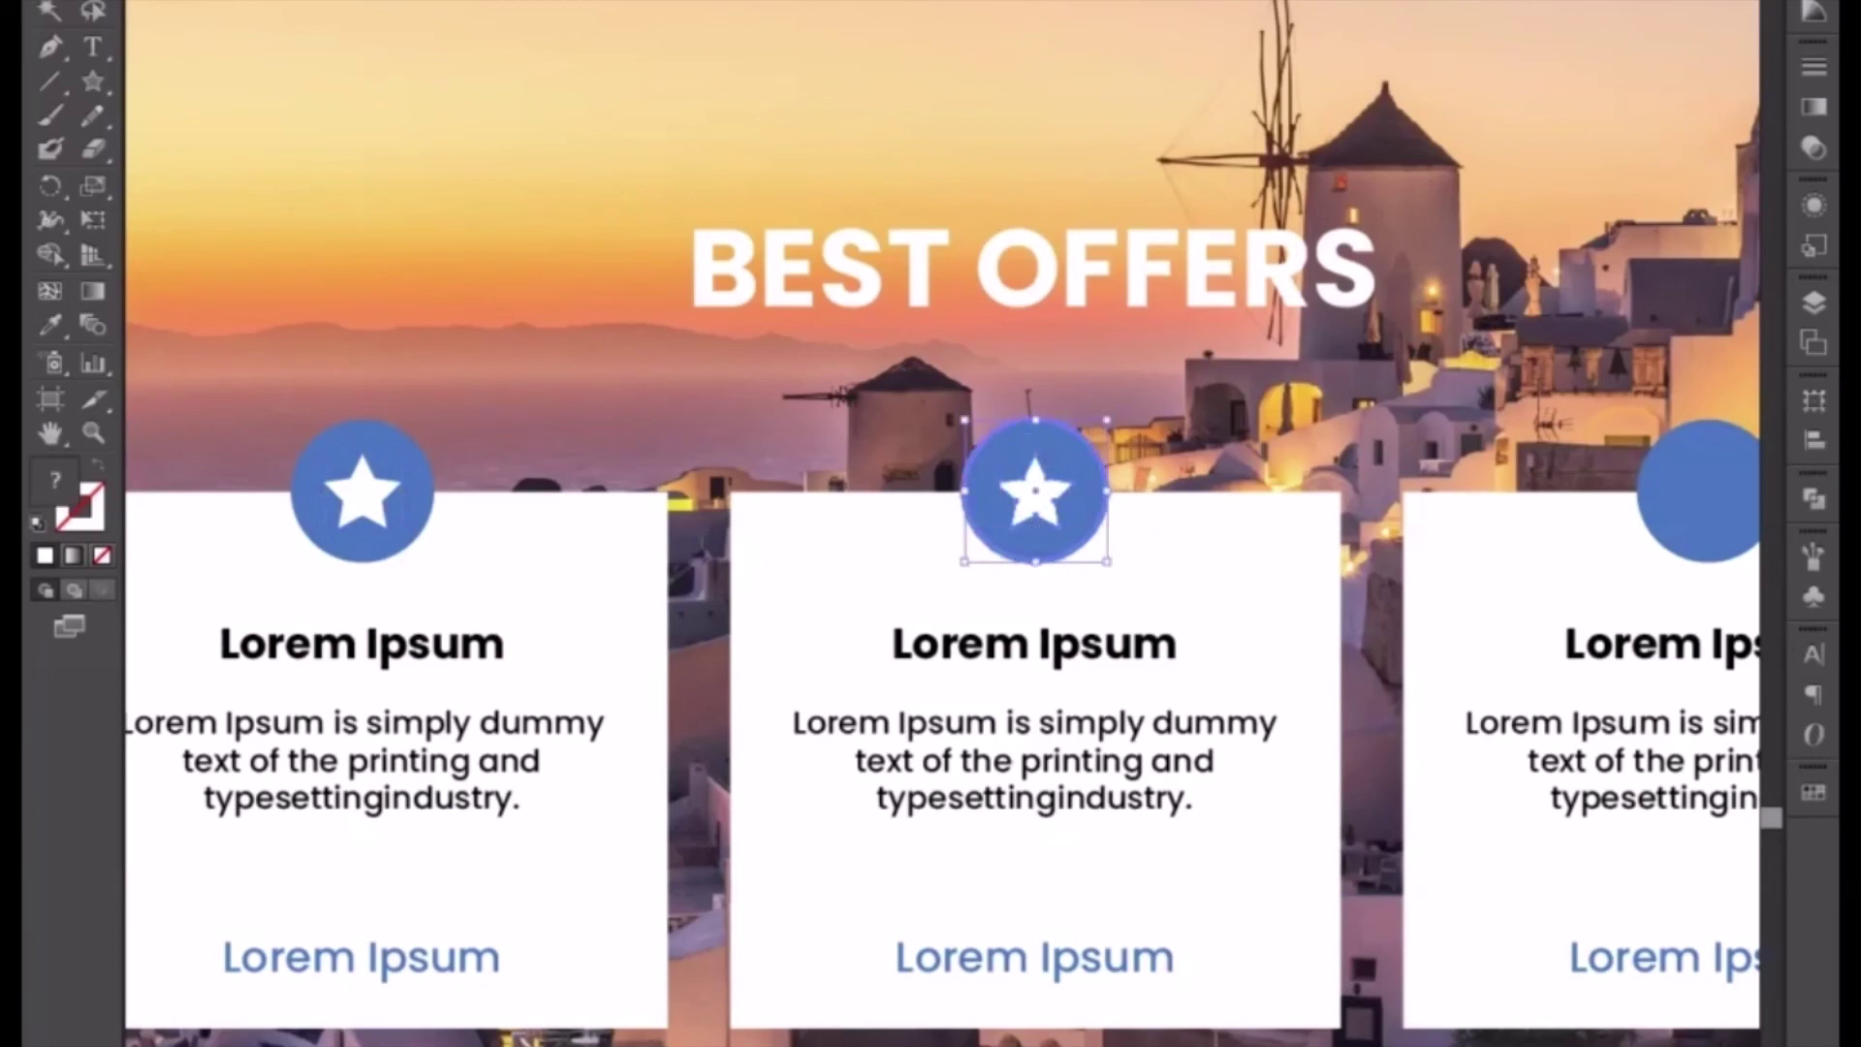
pyautogui.click(1134, 9)
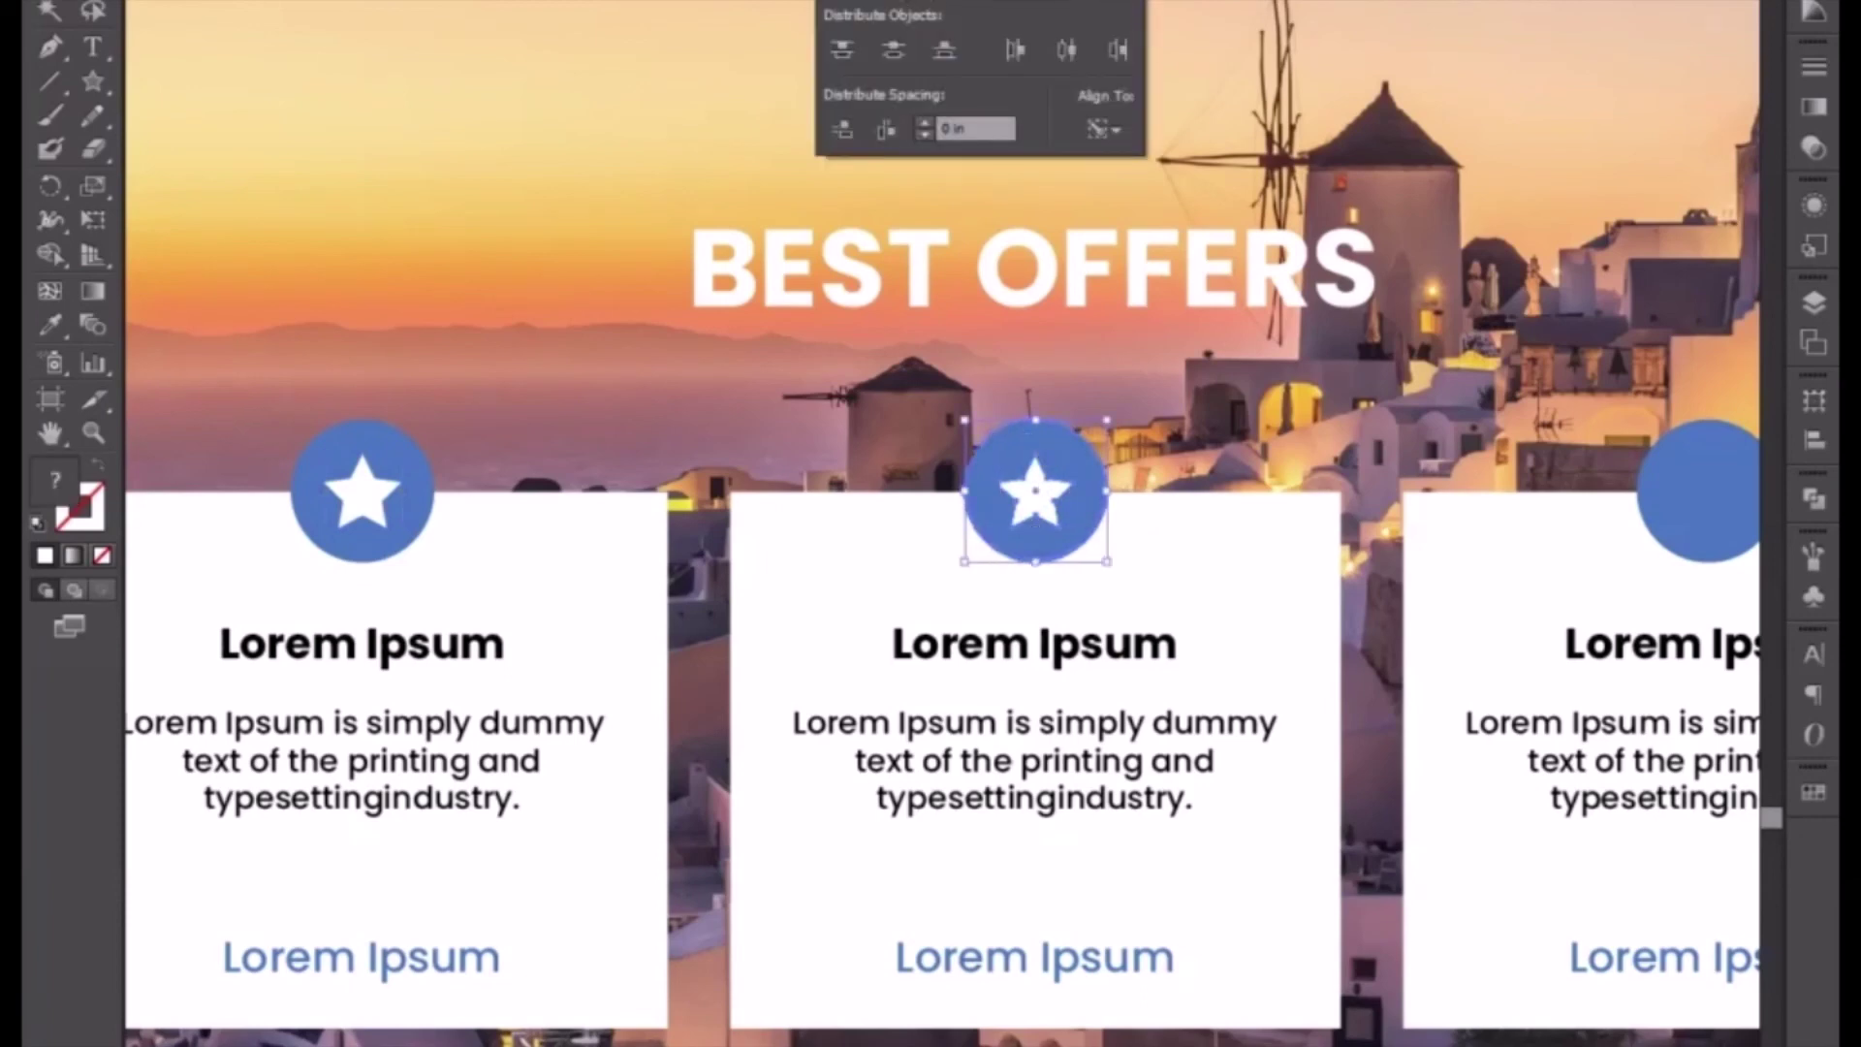
pyautogui.click(1073, 634)
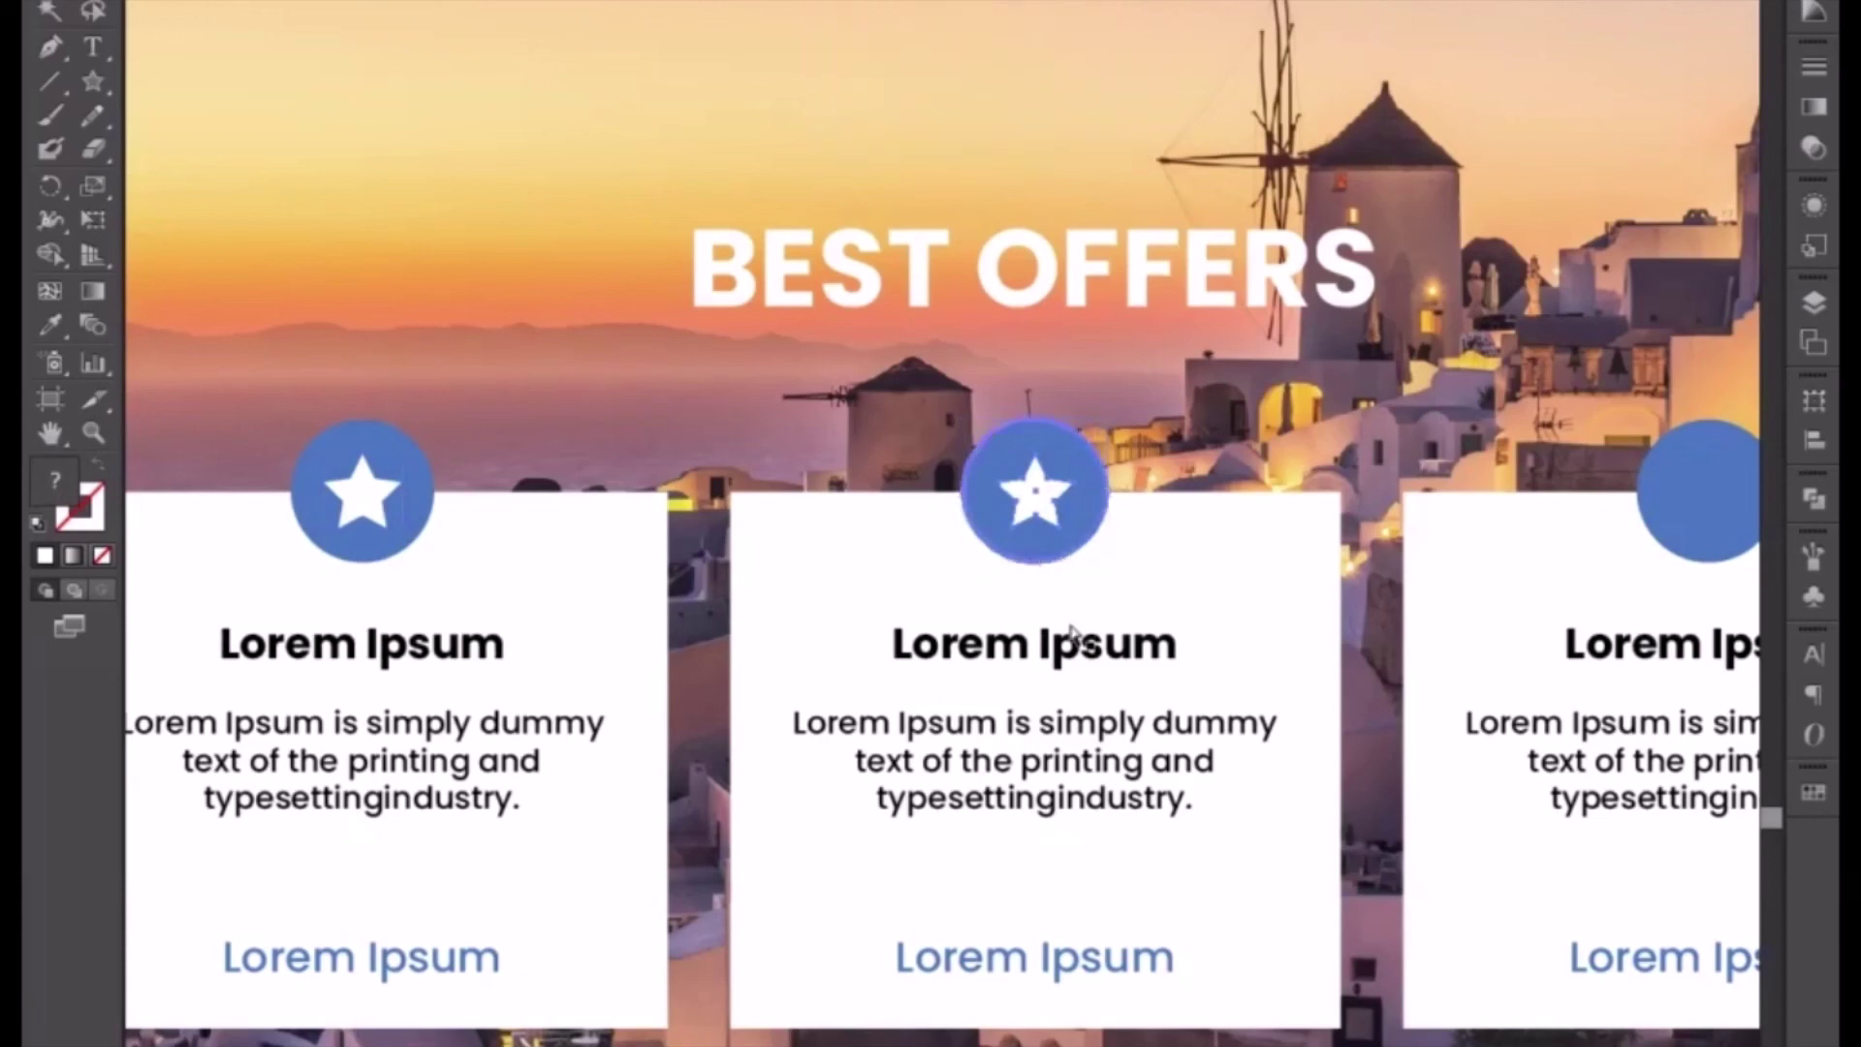
pyautogui.hotkey('ctrl', 'g')
pyautogui.click(838, 2)
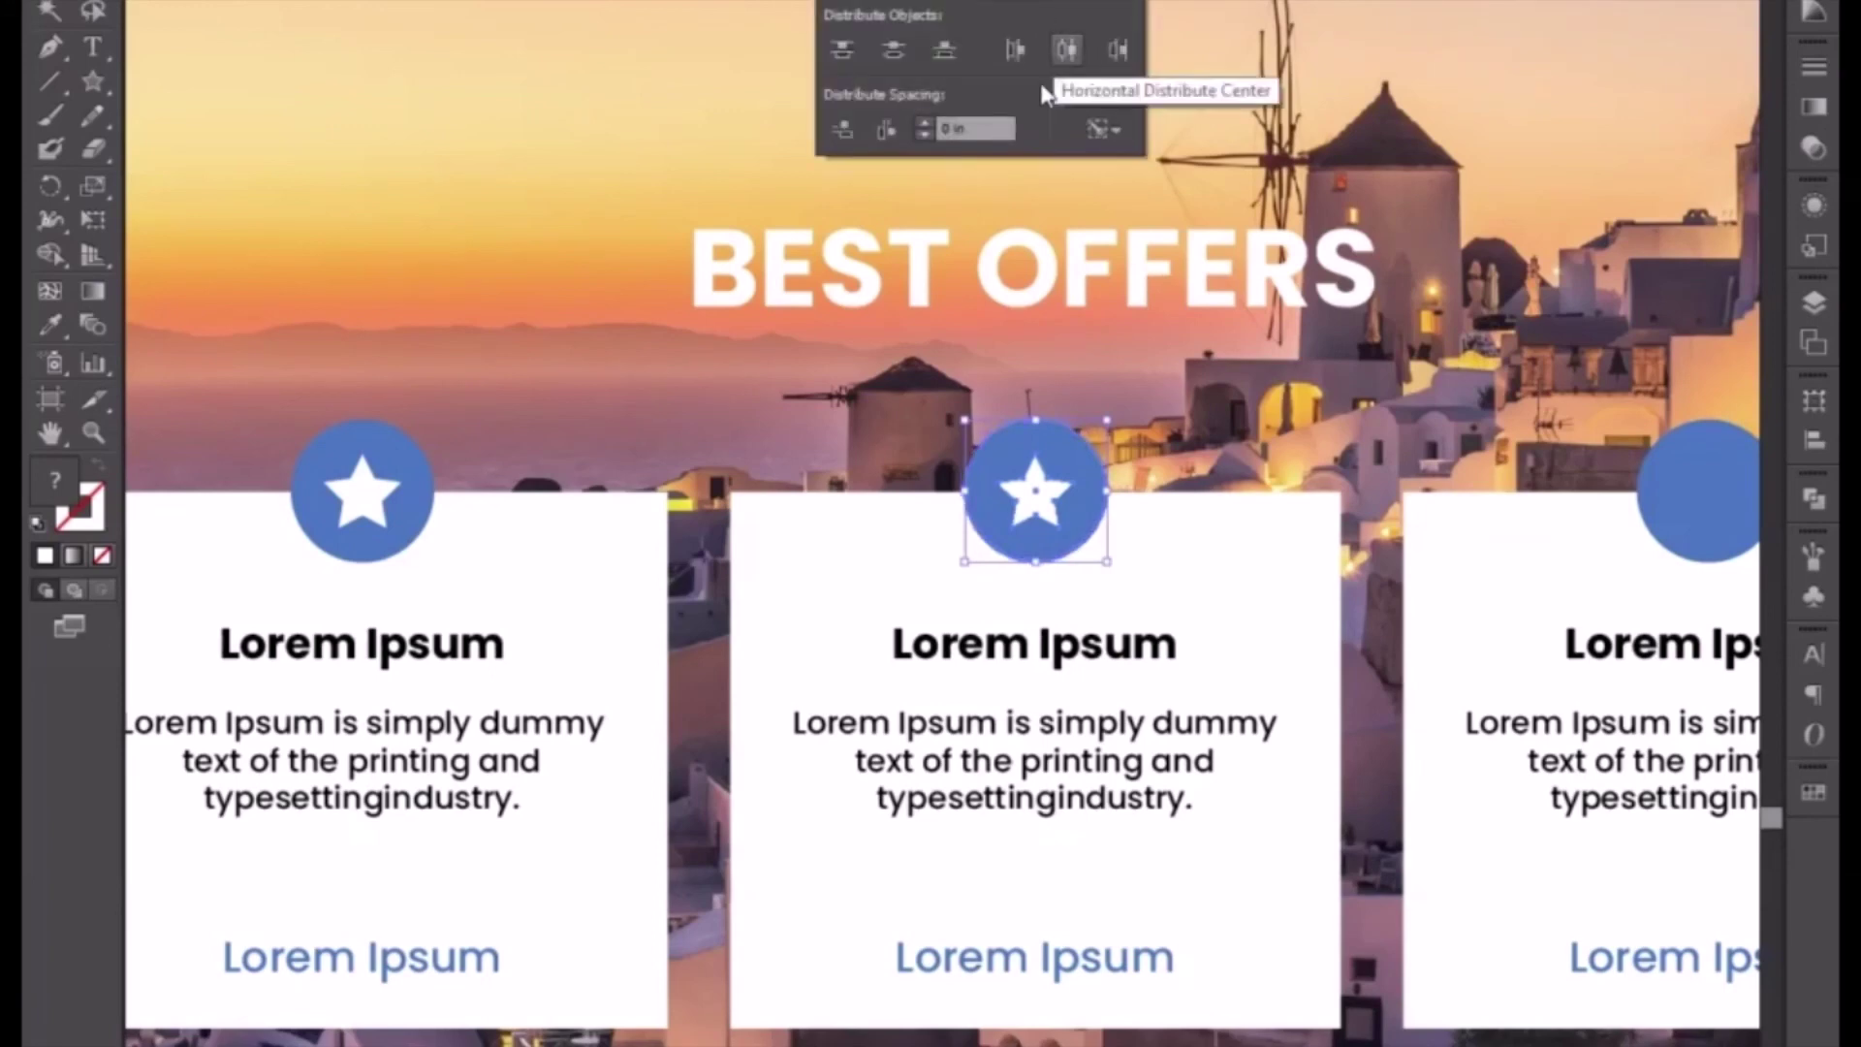
# - Copy the white star onto the third card's blue circle and center it horizontally and vertically on the circle
pyautogui.click(350, 506)
pyautogui.click(373, 494)
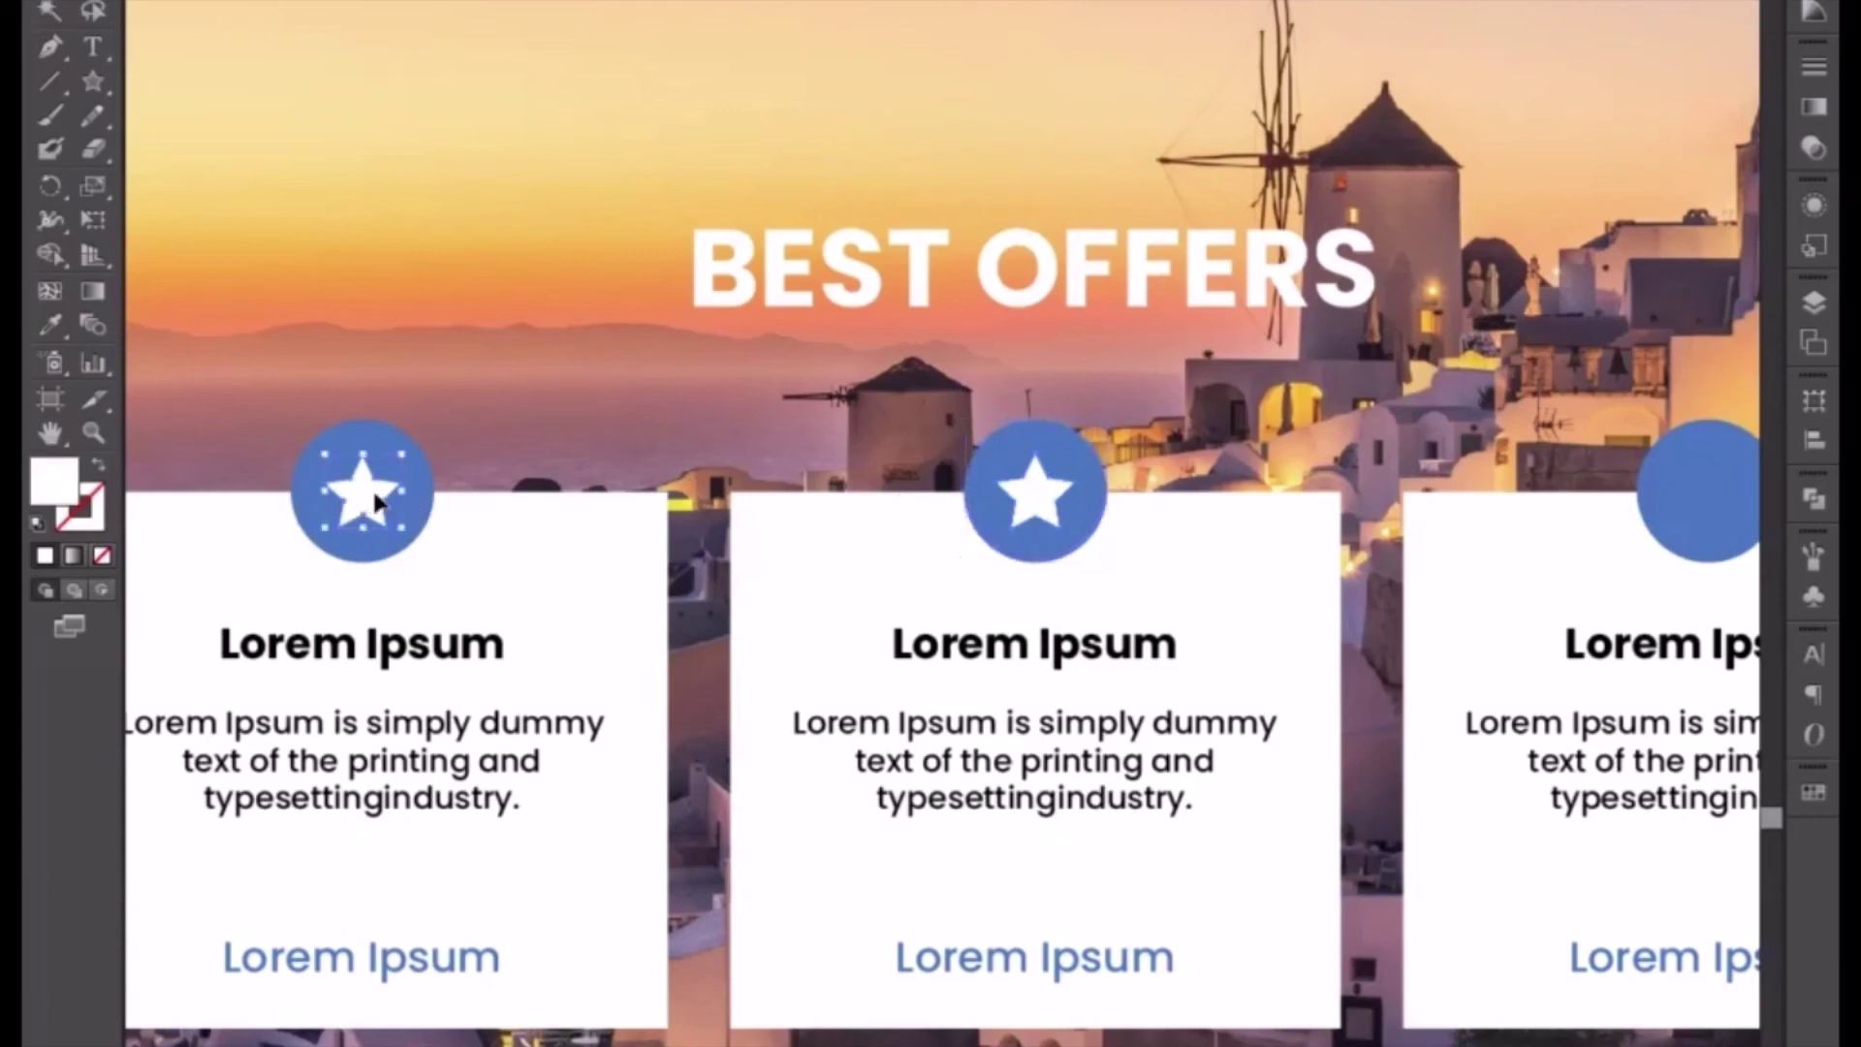
pyautogui.click(1019, 492)
pyautogui.moveTo(1045, 529); pyautogui.dragTo(1365, 474)
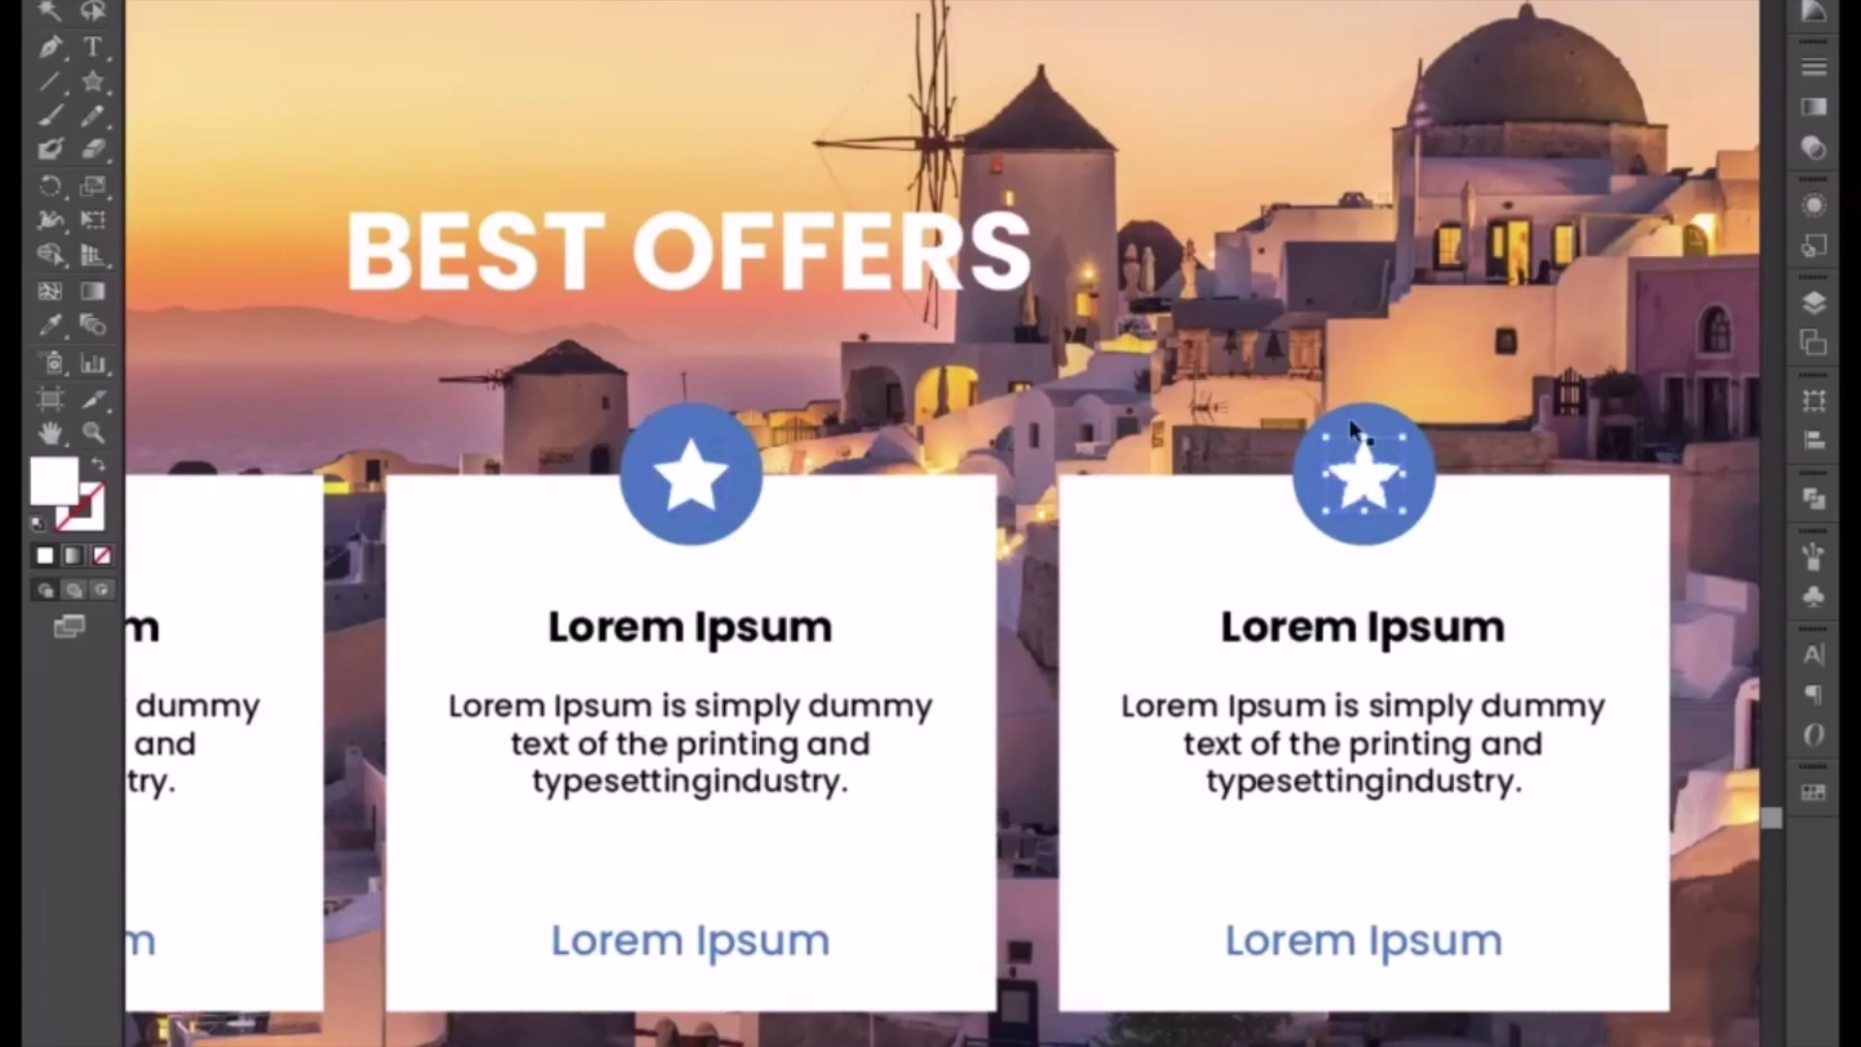
pyautogui.keyDown('shift'); pyautogui.click(1354, 427); pyautogui.keyUp('shift')
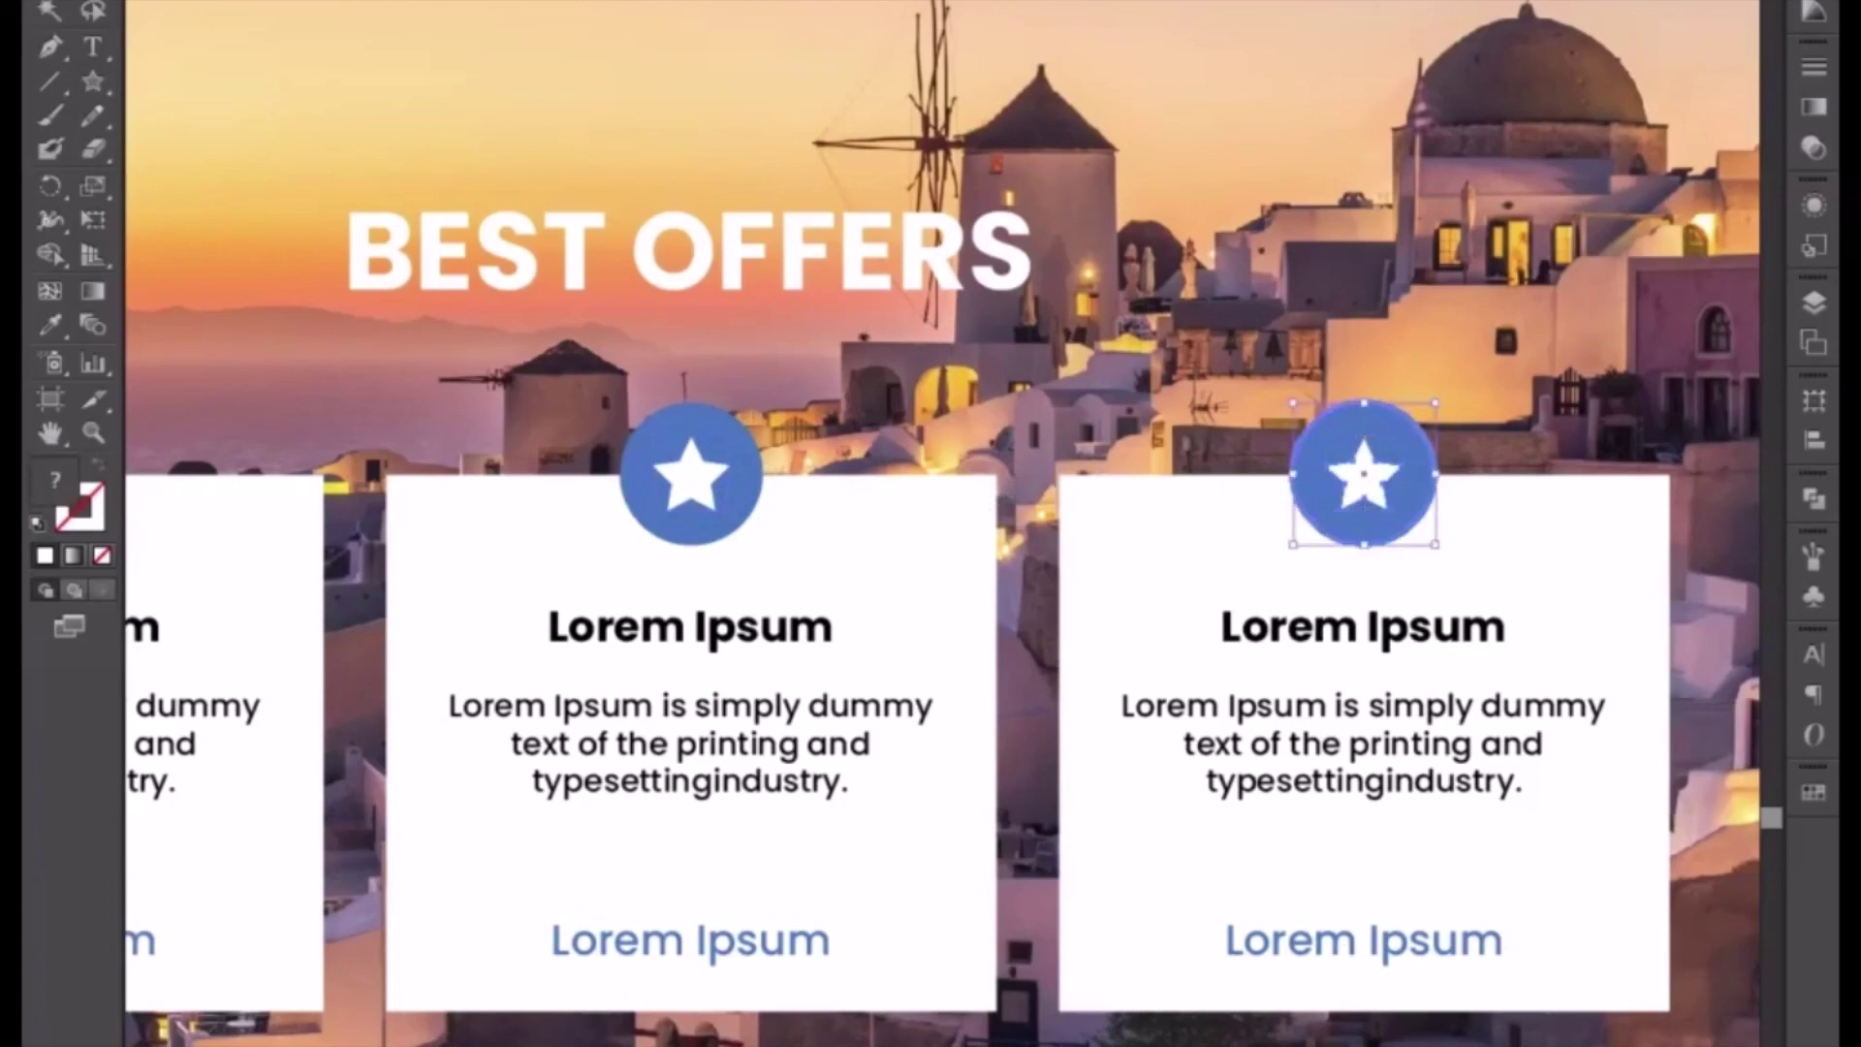
pyautogui.click(975, 3)
pyautogui.click(1078, 52)
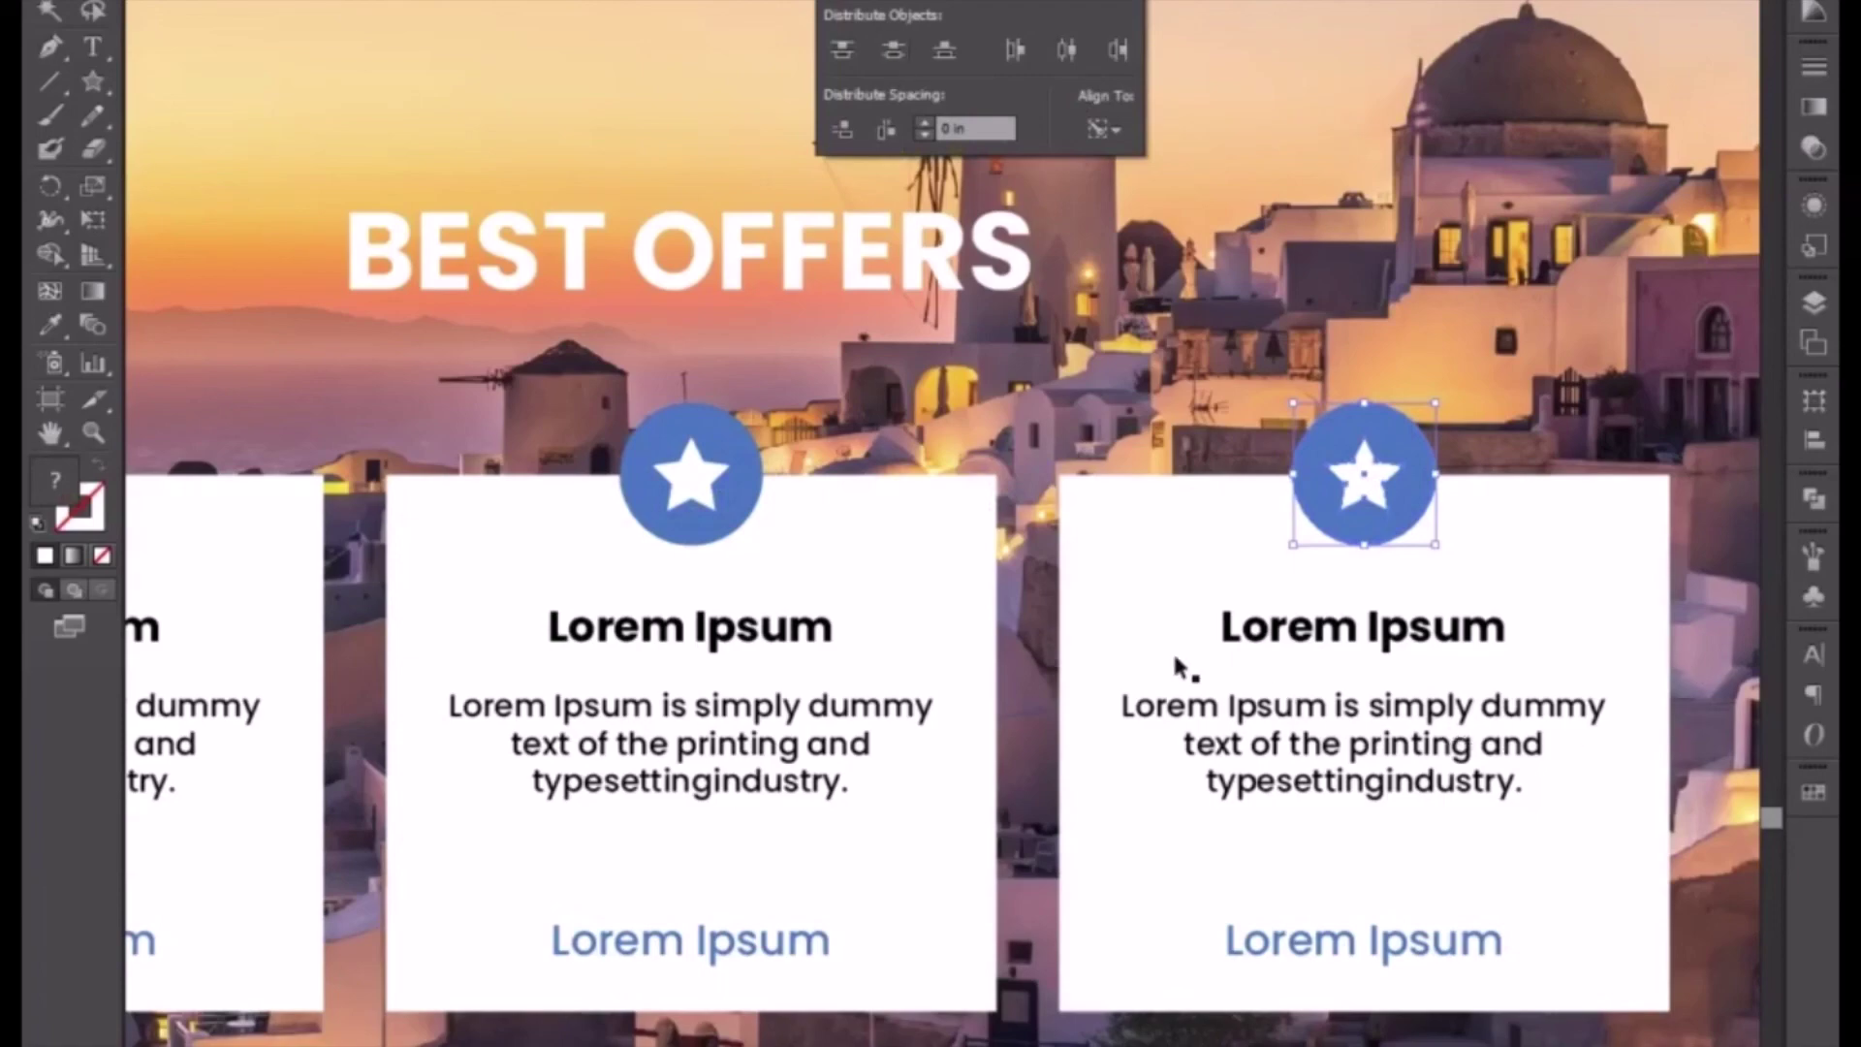
pyautogui.click(666, 490)
# - Copy the first card's white star beside the black Best Offers heading above and fill it with the circle's blue
pyautogui.hotkey('ctrl', '-')
pyautogui.hotkey('ctrl', '-')
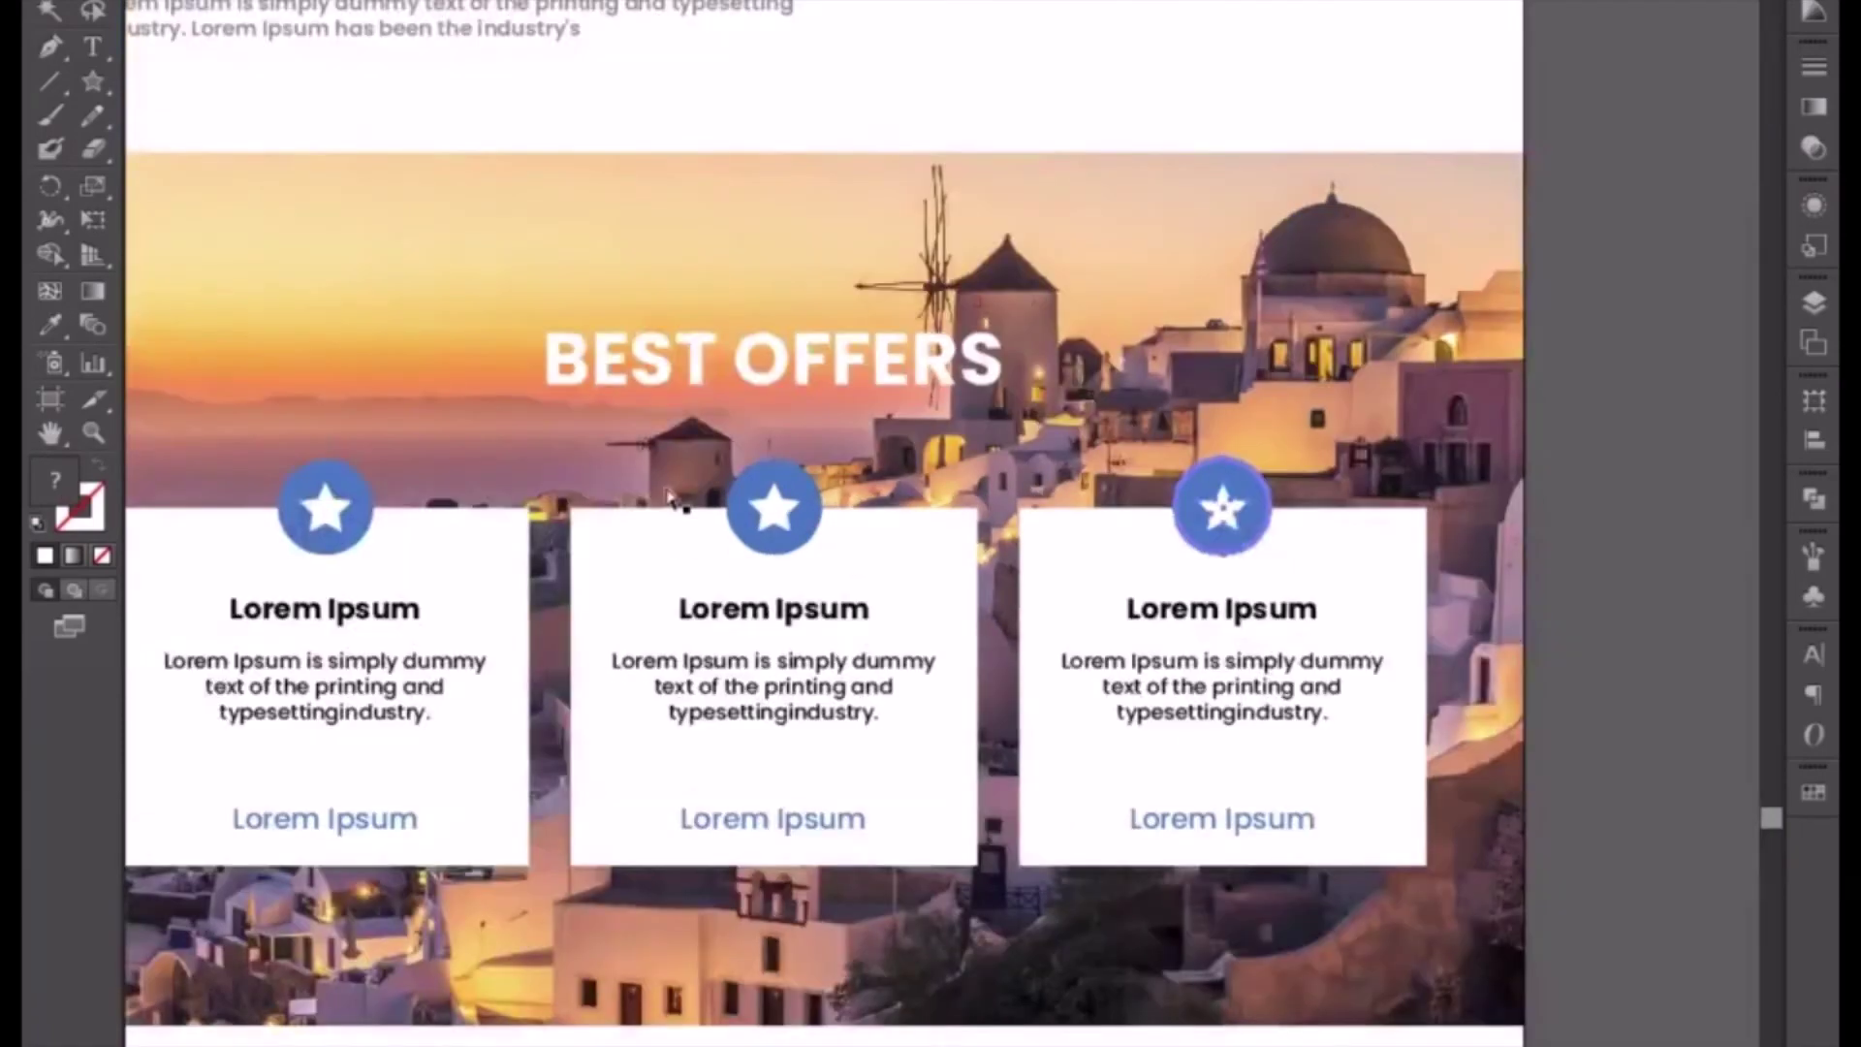
pyautogui.scroll(5, 717, 582)
pyautogui.click(275, 403)
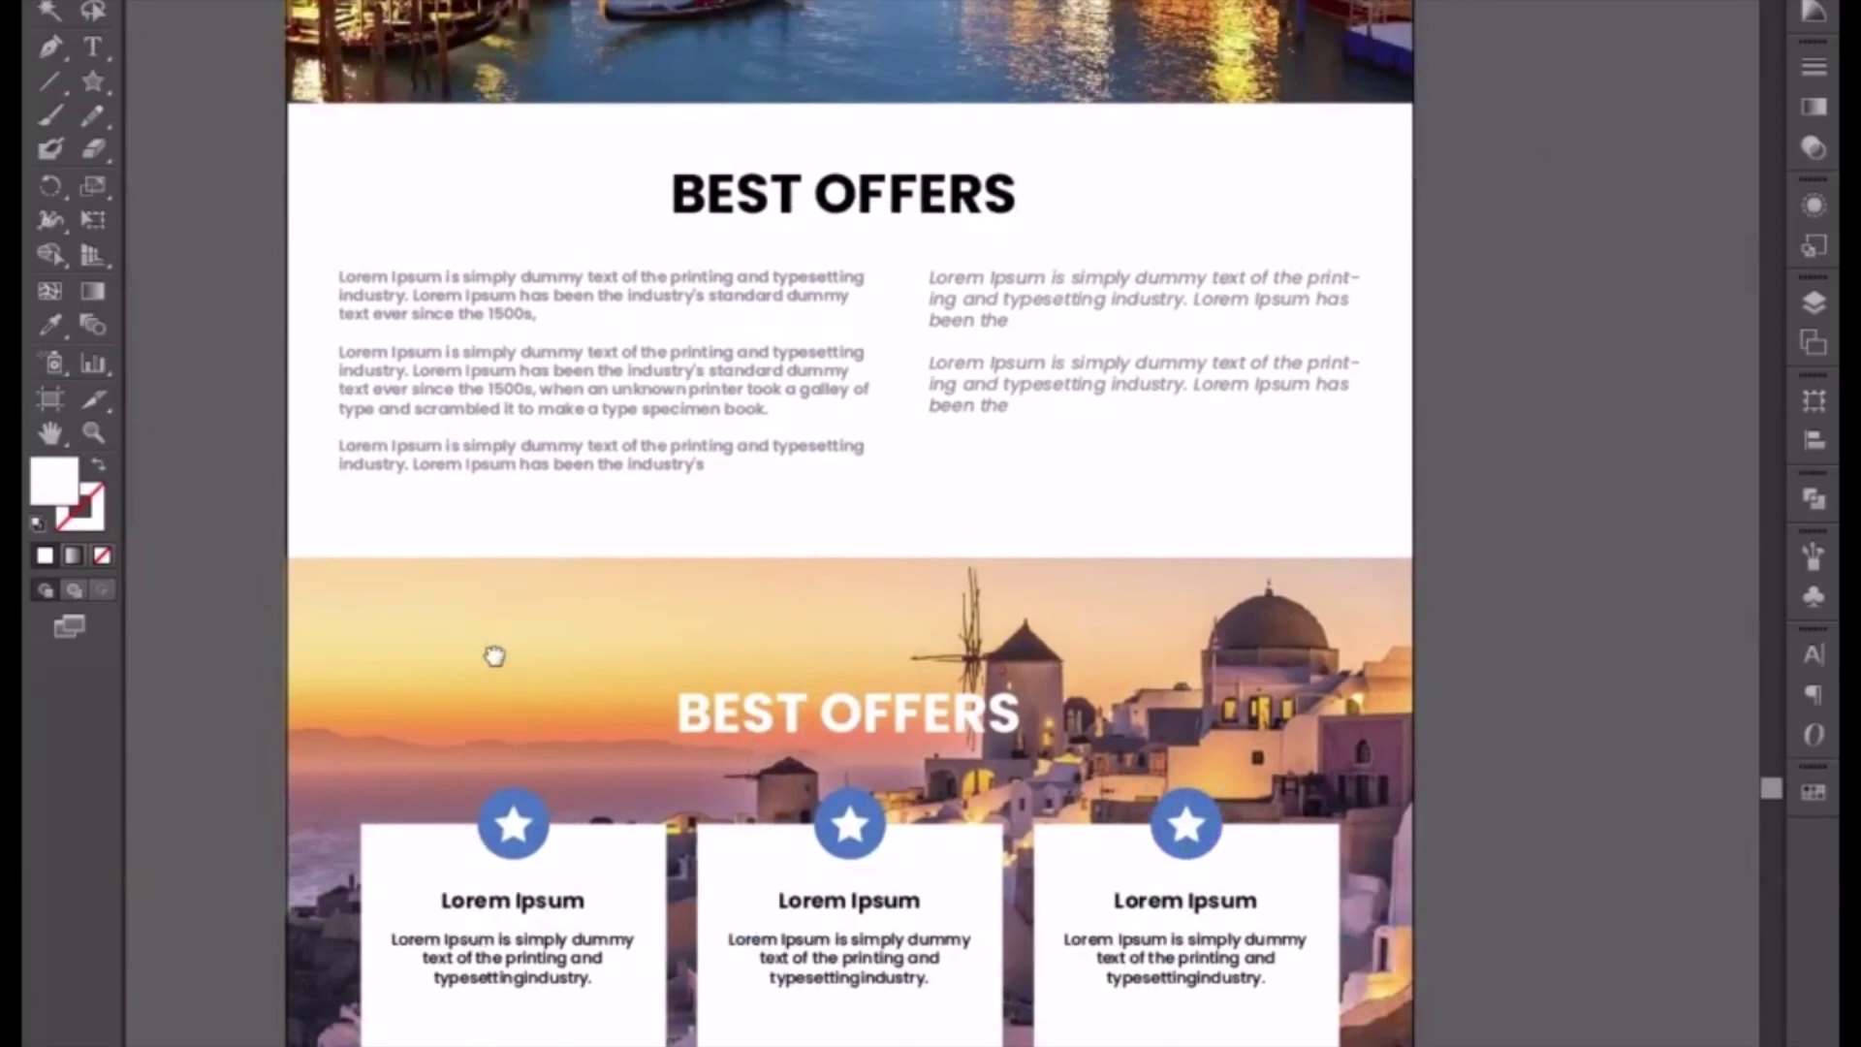
pyautogui.moveTo(494, 652); pyautogui.dragTo(507, 777)
pyautogui.click(538, 974)
pyautogui.moveTo(538, 974); pyautogui.dragTo(538, 324)
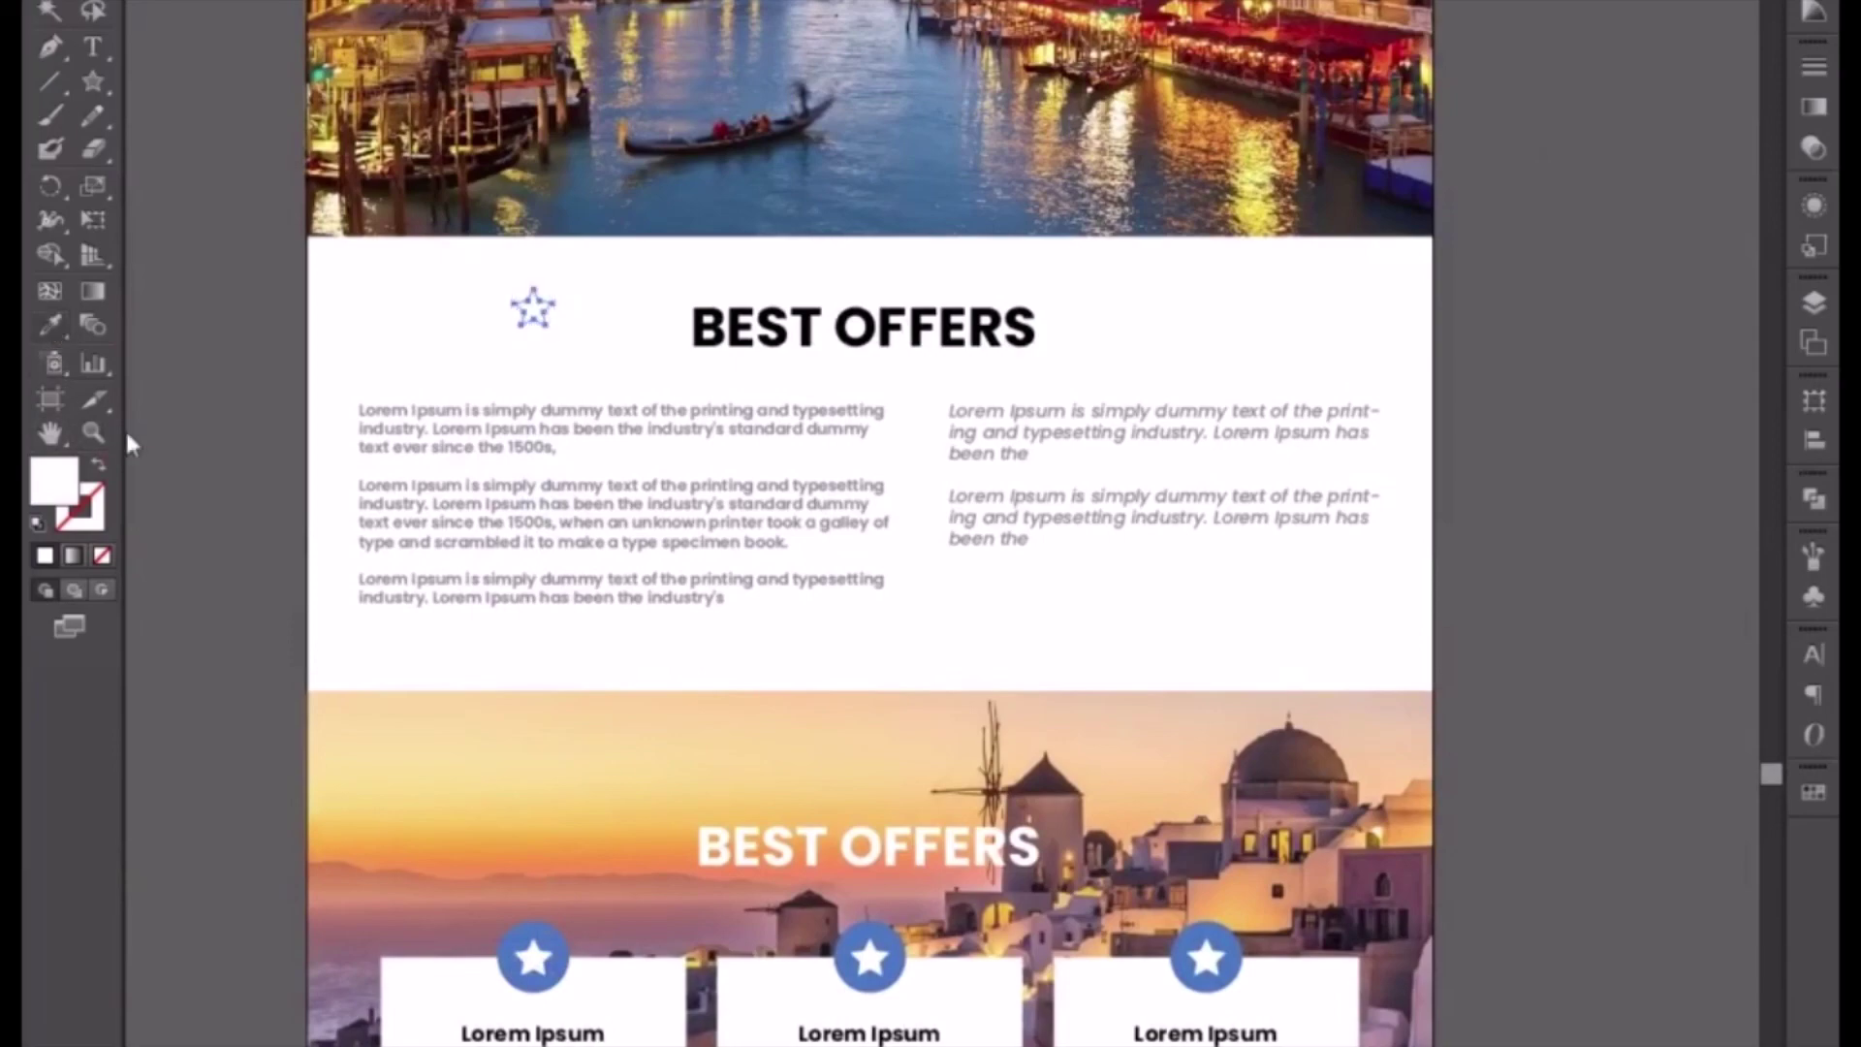
pyautogui.press('i')
pyautogui.click(524, 945)
pyautogui.press('v')
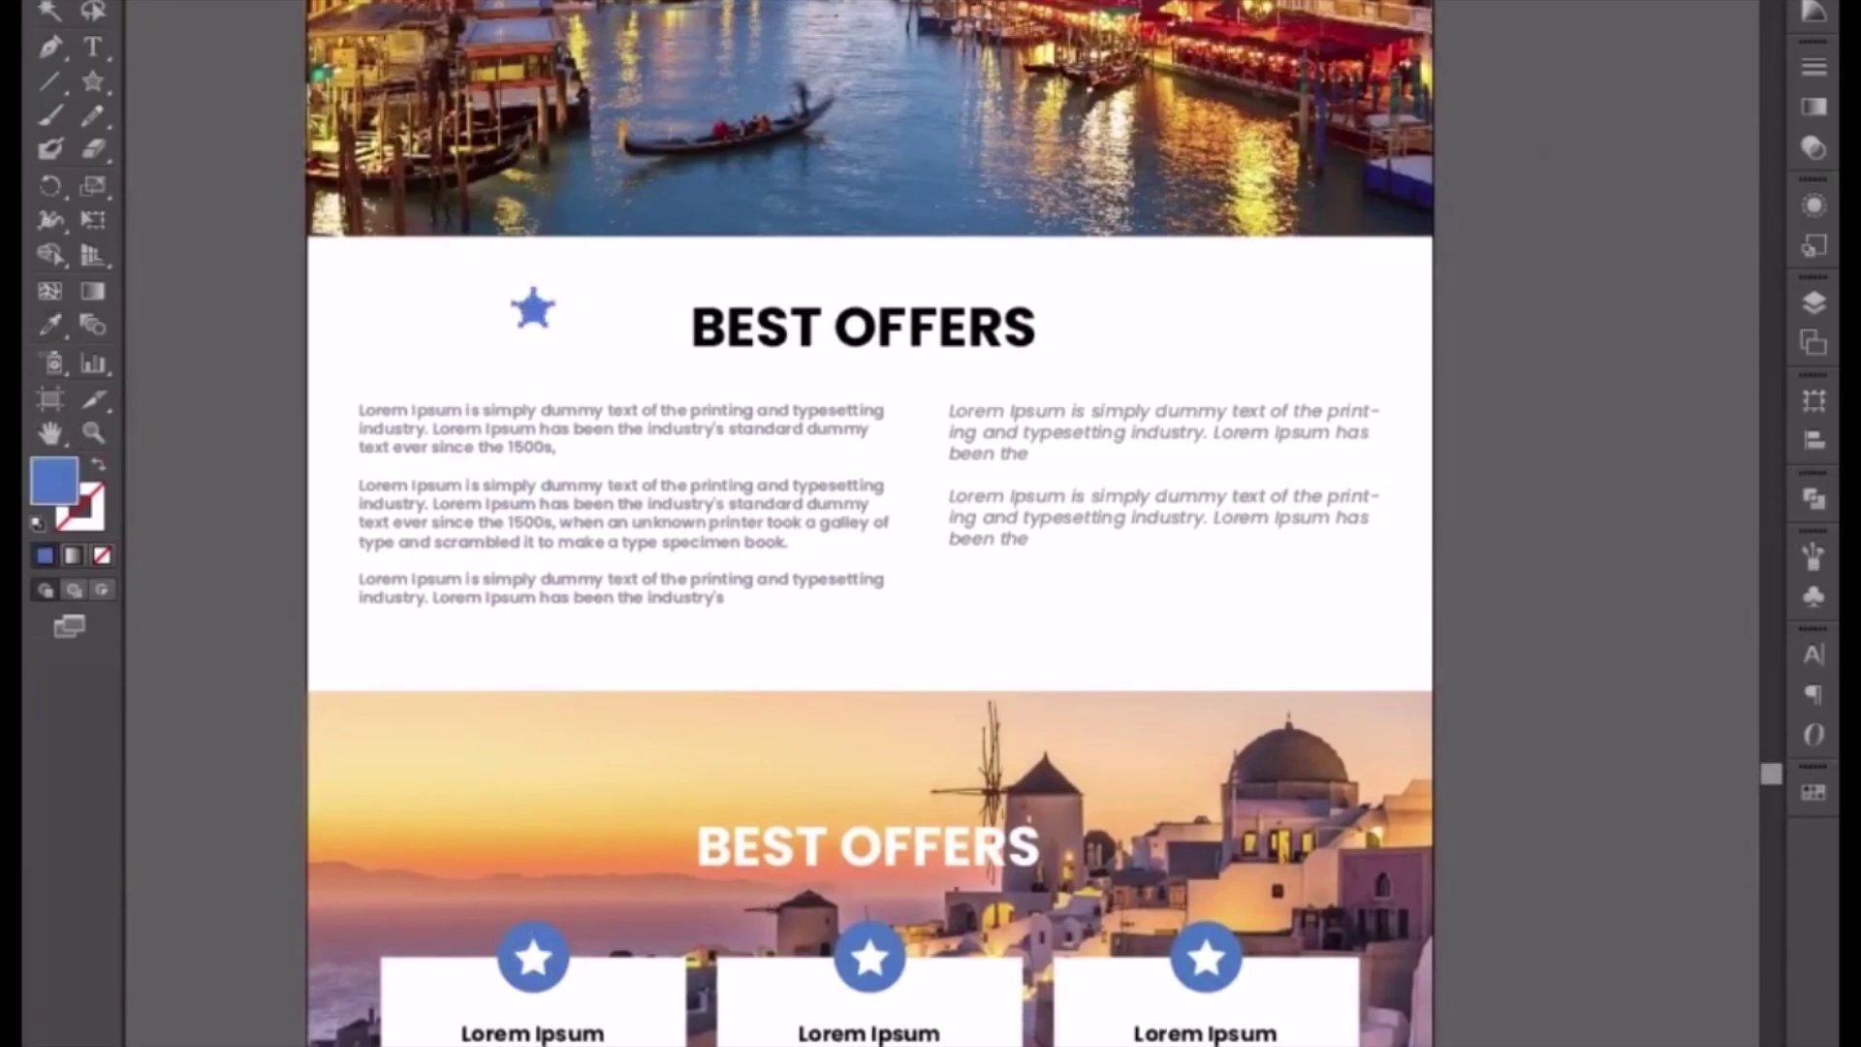
# - Move the blue star up the page into the white area just below the destination search form
pyautogui.moveTo(381, 110); pyautogui.dragTo(407, 787)
pyautogui.moveTo(423, 569); pyautogui.dragTo(447, 702)
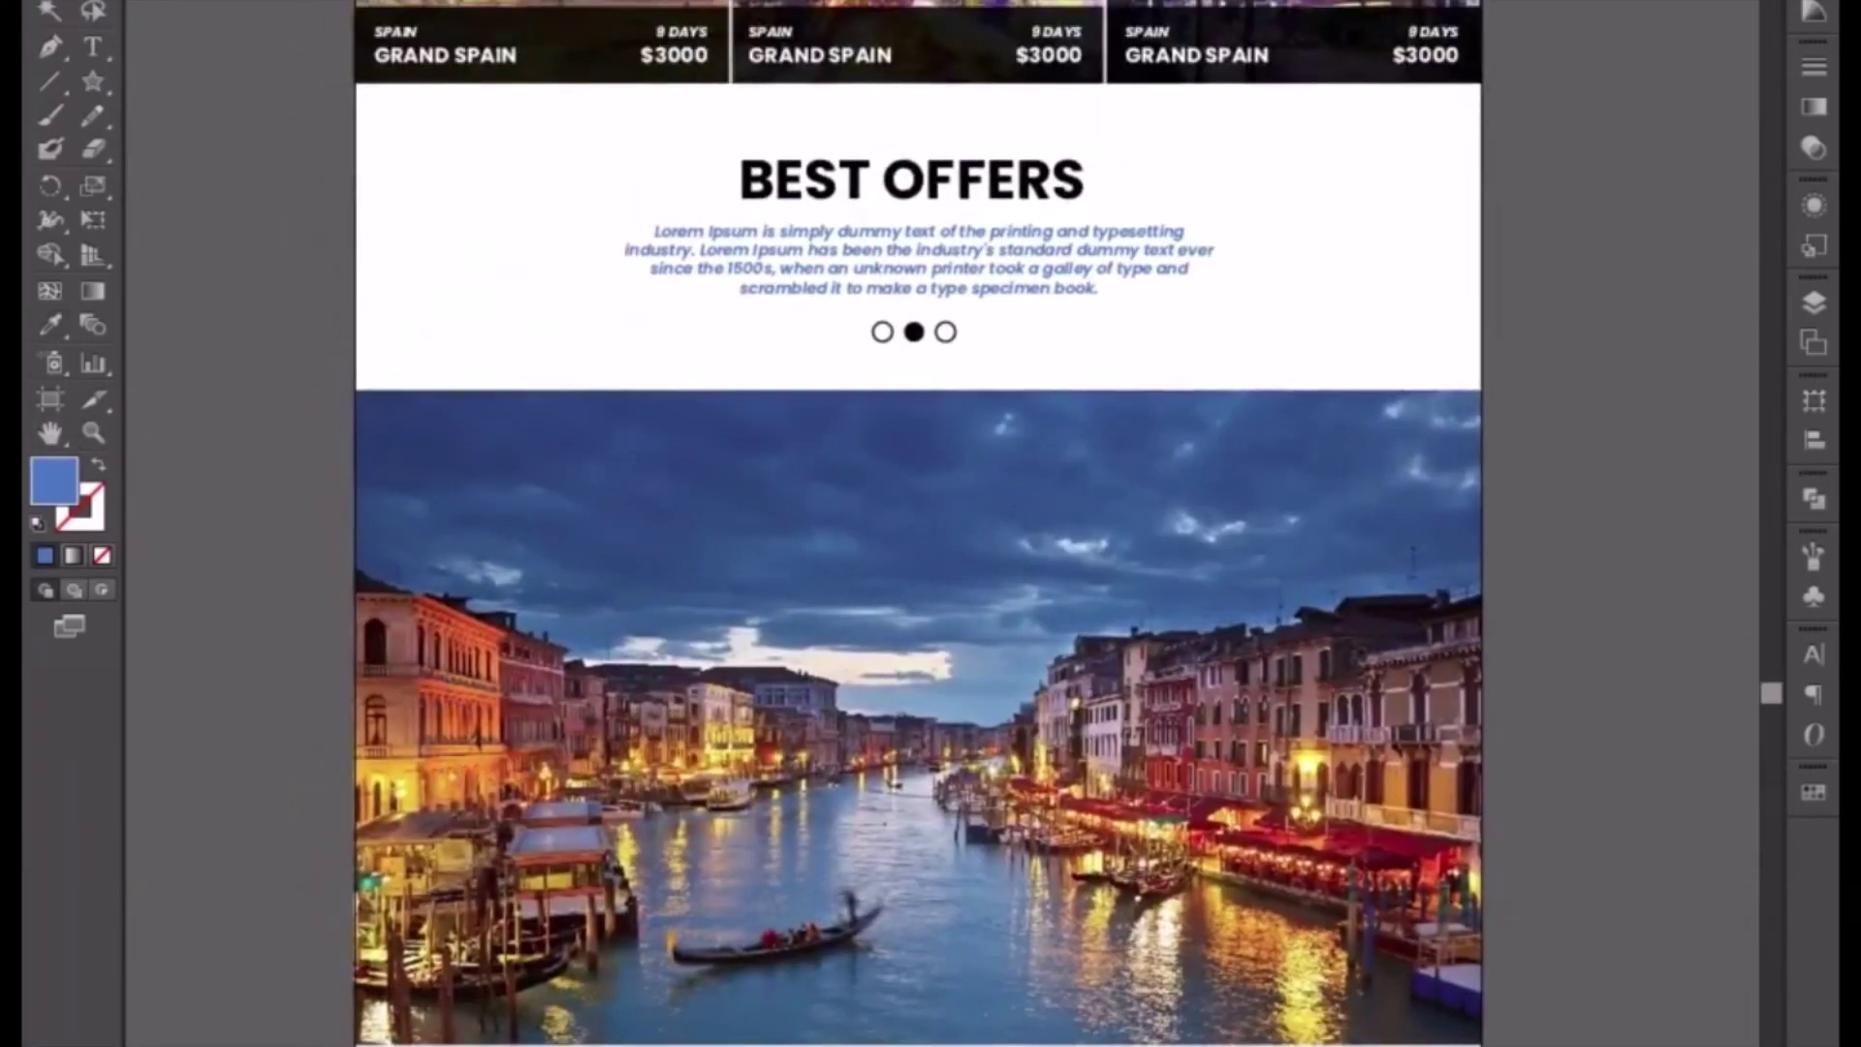
pyautogui.moveTo(614, 896); pyautogui.dragTo(617, 166)
pyautogui.moveTo(660, 142); pyautogui.dragTo(656, 1045)
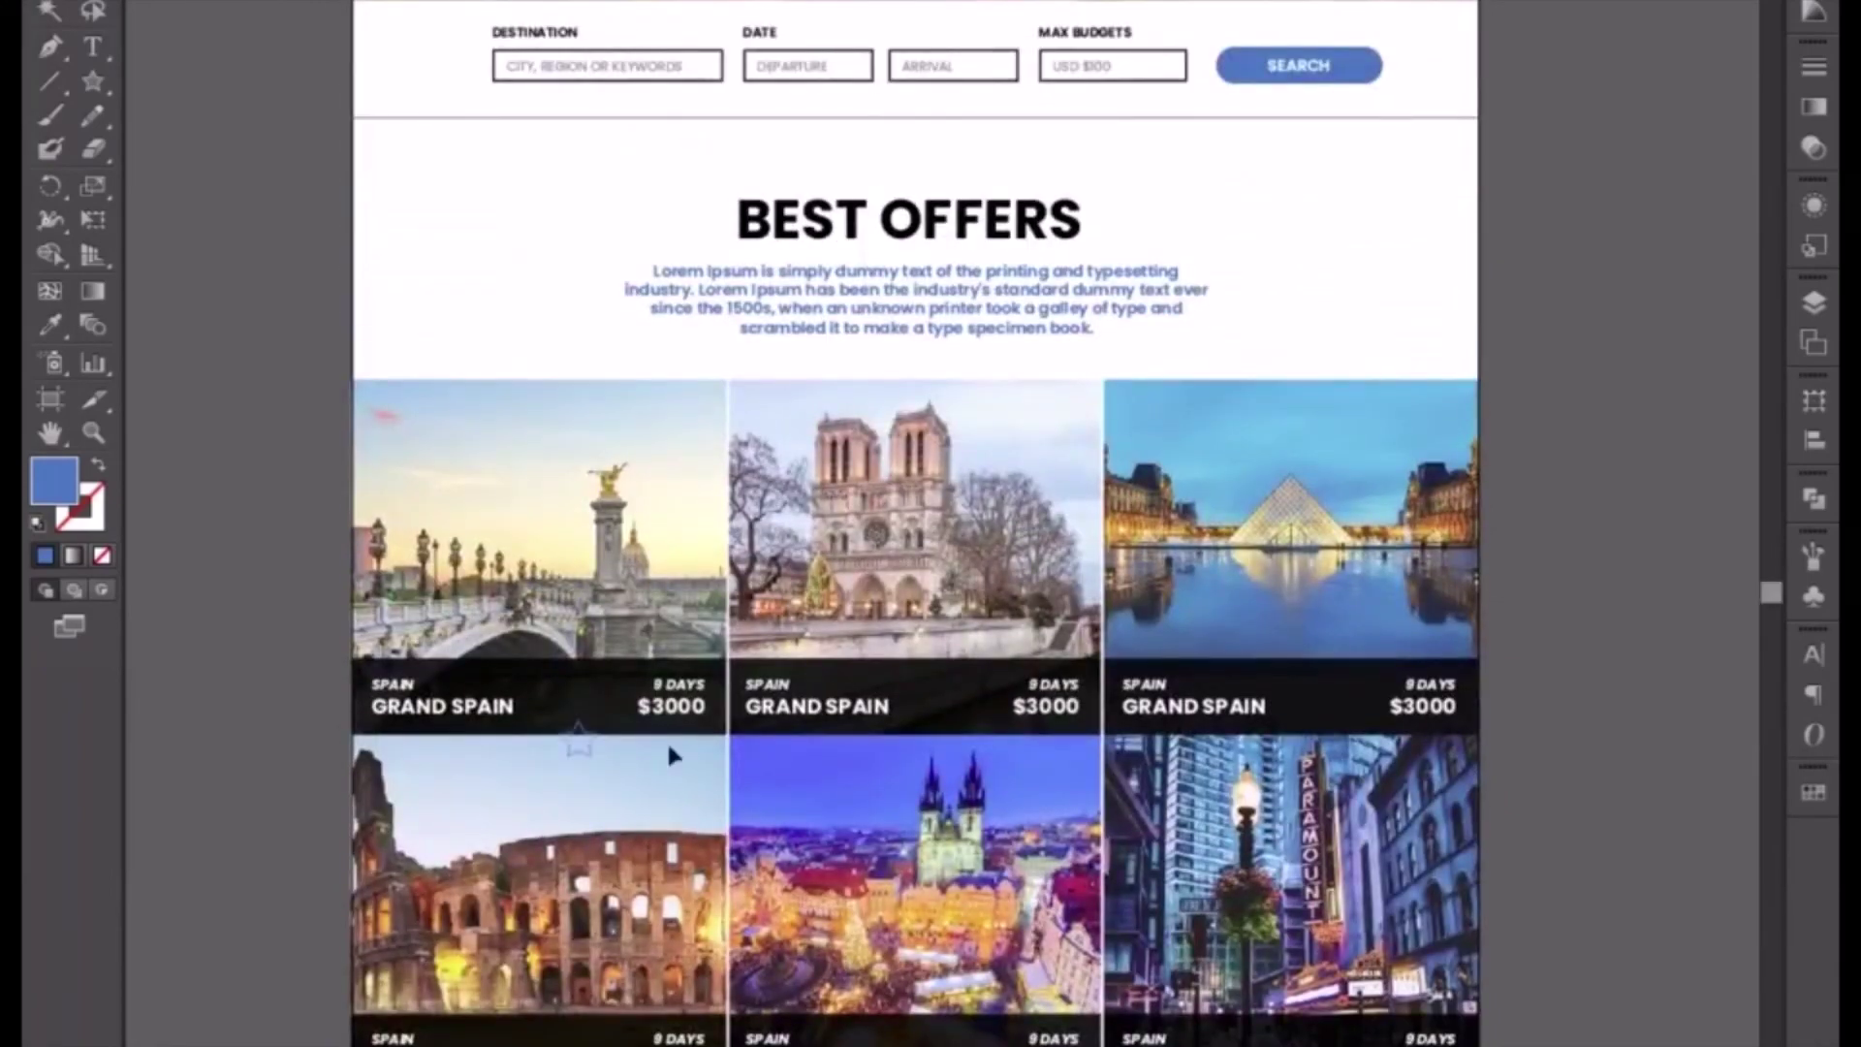
pyautogui.moveTo(669, 749); pyautogui.dragTo(767, 501)
pyautogui.press('a')
pyautogui.hotkey('ctrl', '+')
pyautogui.hotkey('ctrl', '+')
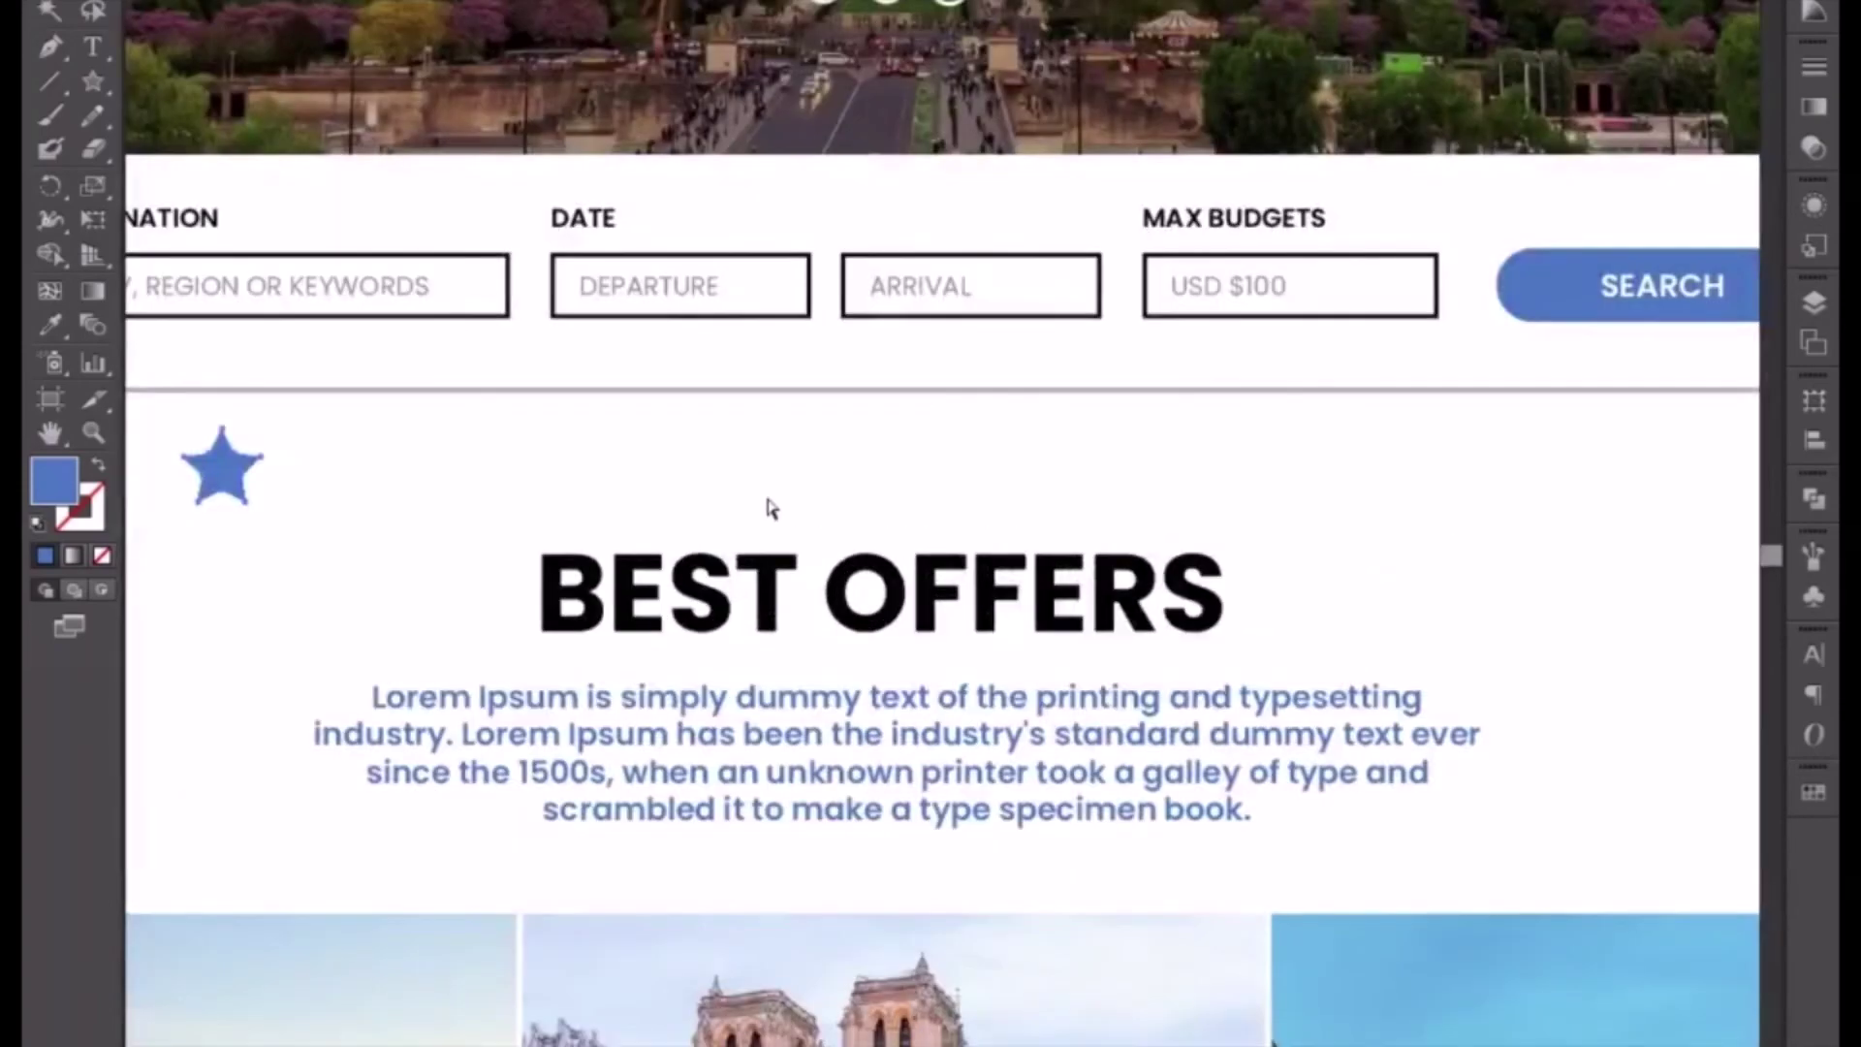
pyautogui.hotkey('ctrl', '+')
# - Shrink the blue star, place it beside the text in the Departure box, and copy it into the Arrival box
pyautogui.moveTo(534, 406); pyautogui.dragTo(938, 507)
pyautogui.moveTo(288, 501); pyautogui.dragTo(1067, 318)
pyautogui.moveTo(1115, 384); pyautogui.dragTo(1048, 524)
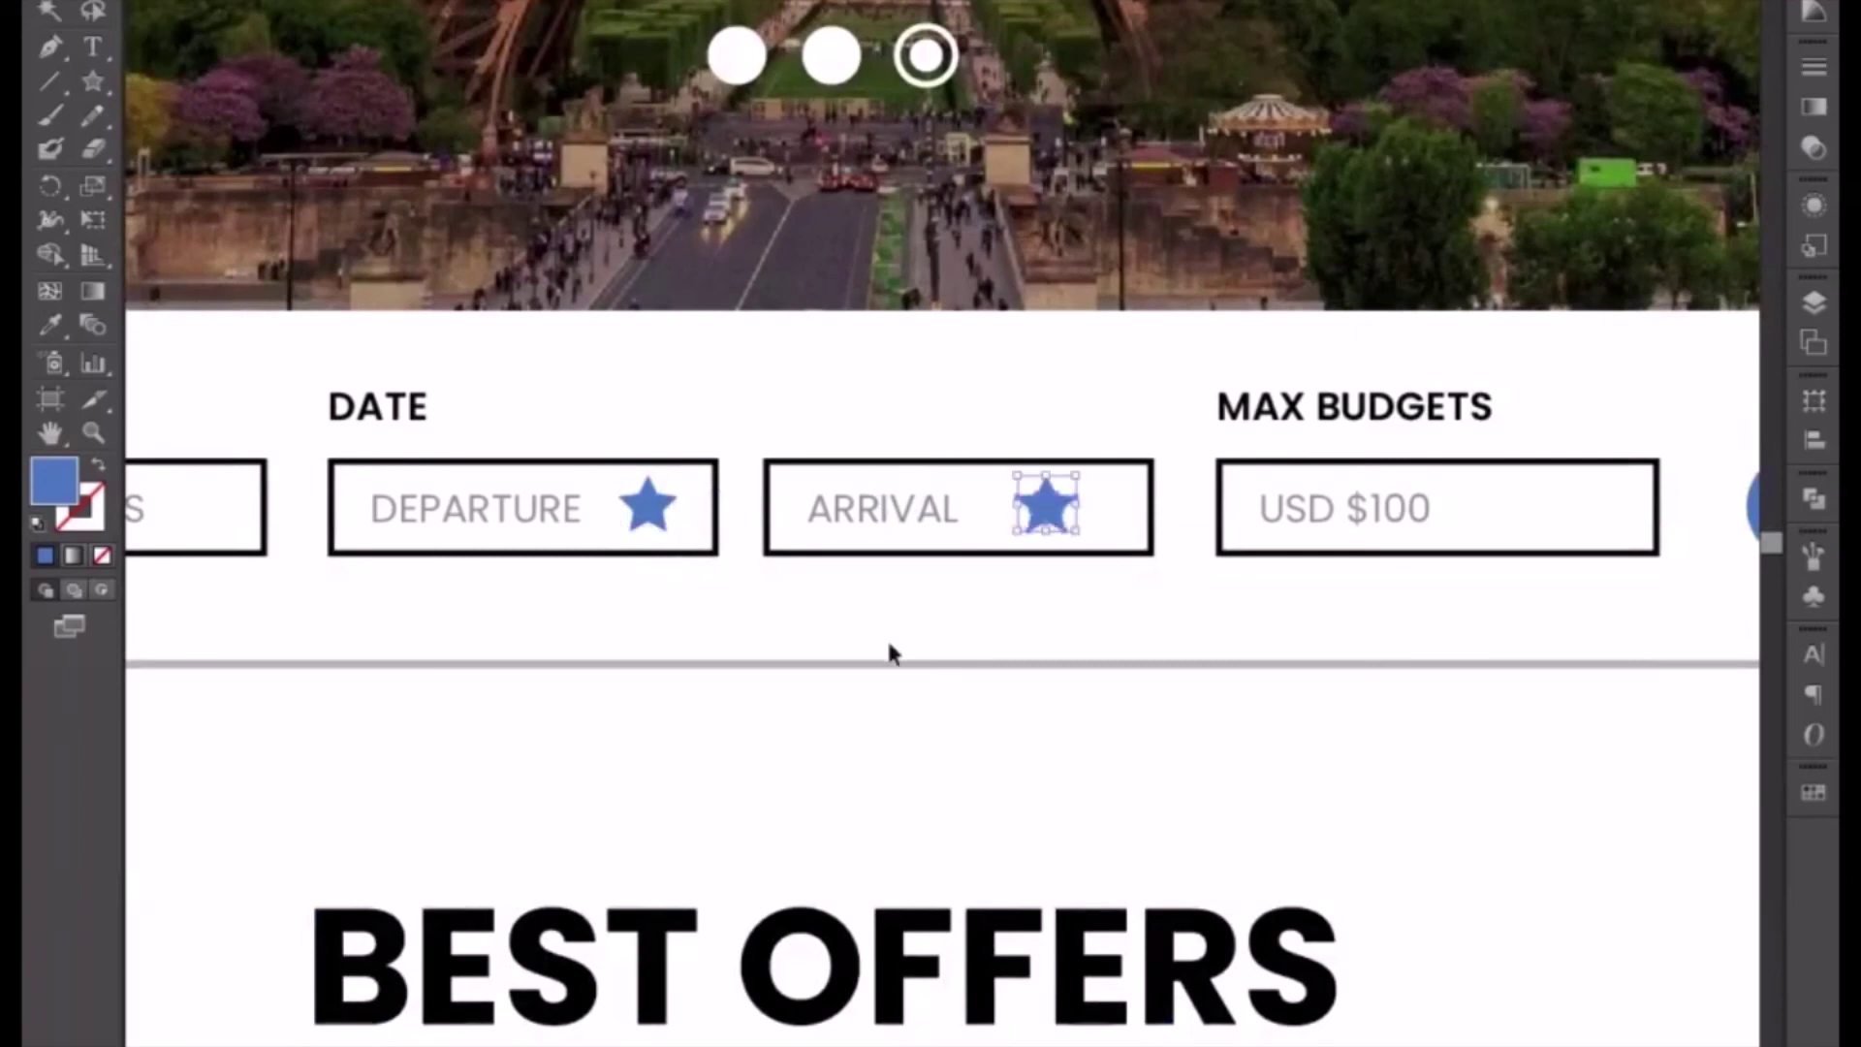
pyautogui.click(859, 449)
# - Review the whole page from the Paris header through the offers and news sections to the black footer
pyautogui.hotkey('ctrl', '0')
pyautogui.hotkey('ctrl', '-')
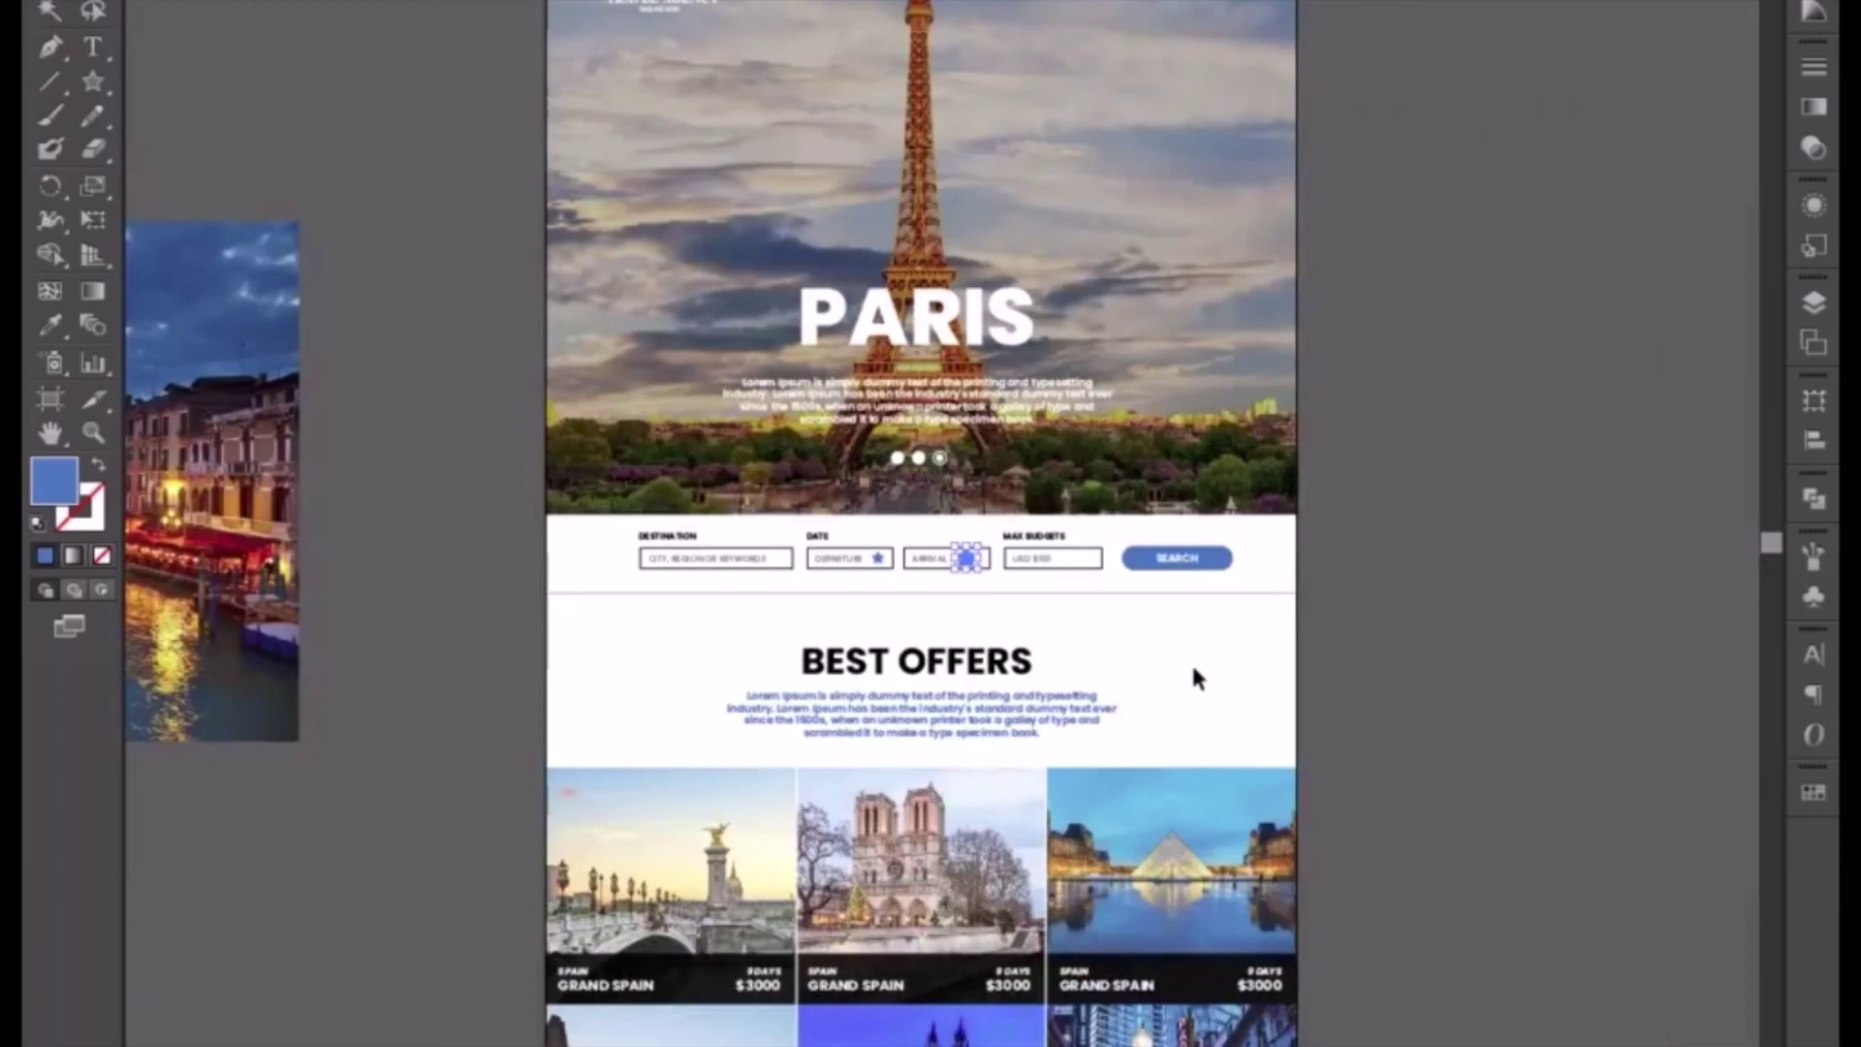
pyautogui.click(1468, 797)
pyautogui.scroll(3, 1381, 769)
pyautogui.moveTo(1381, 769); pyautogui.dragTo(1380, 679)
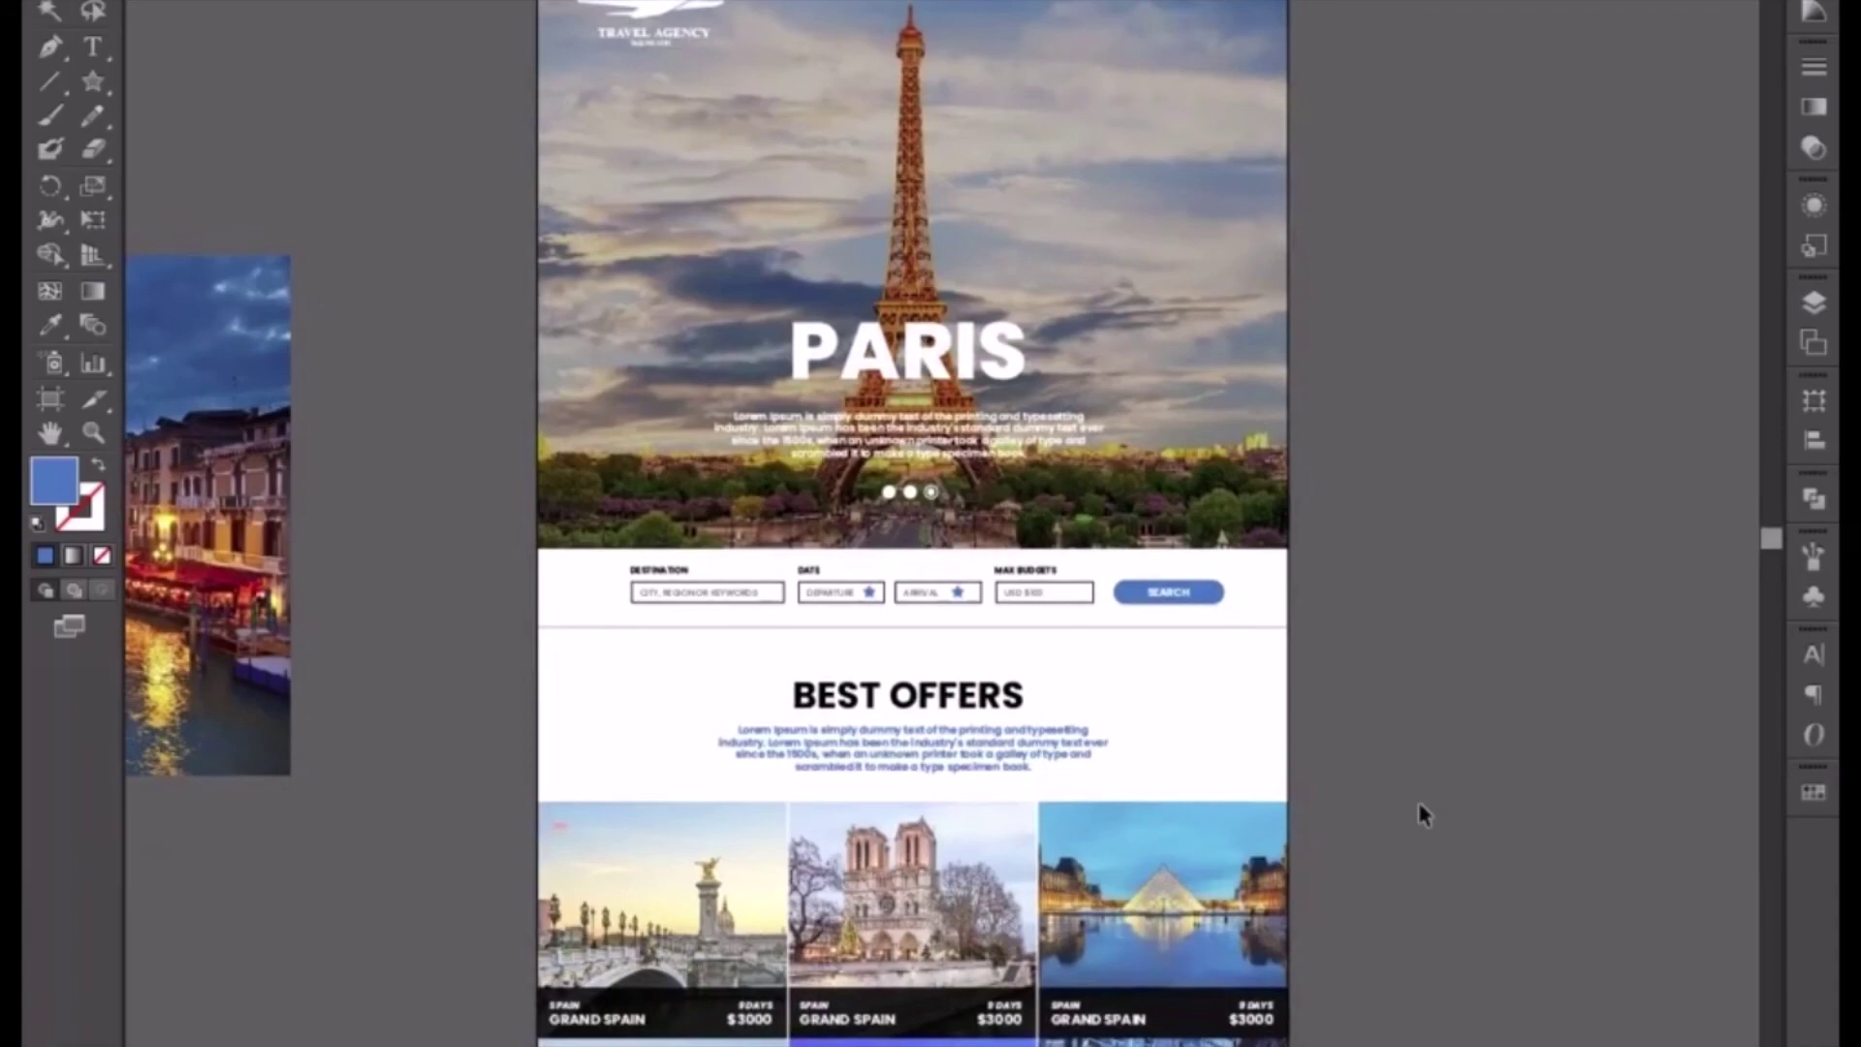
pyautogui.moveTo(1479, 914); pyautogui.dragTo(1421, 445)
pyautogui.scroll(-10, 1421, 445)
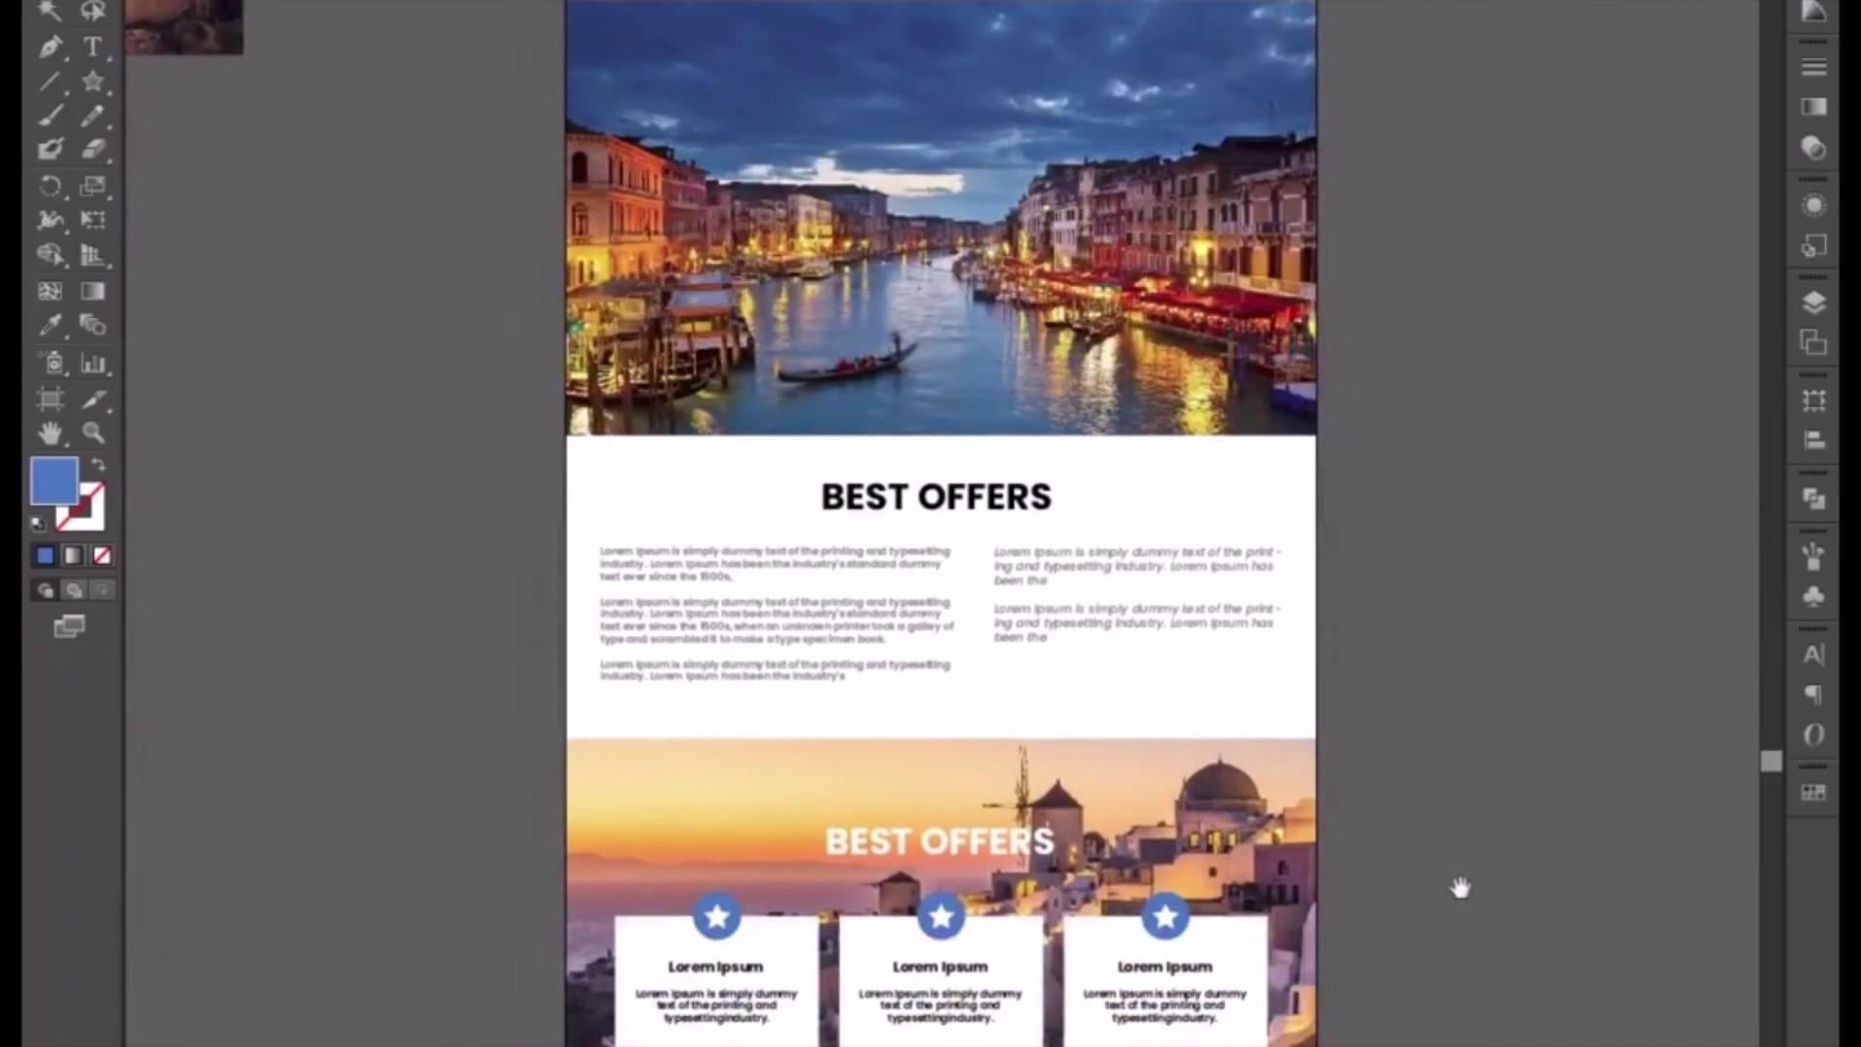
pyautogui.moveTo(1461, 887); pyautogui.dragTo(1405, 415)
pyautogui.moveTo(1466, 733); pyautogui.dragTo(1469, 493)
pyautogui.scroll(-5, 1468, 492)
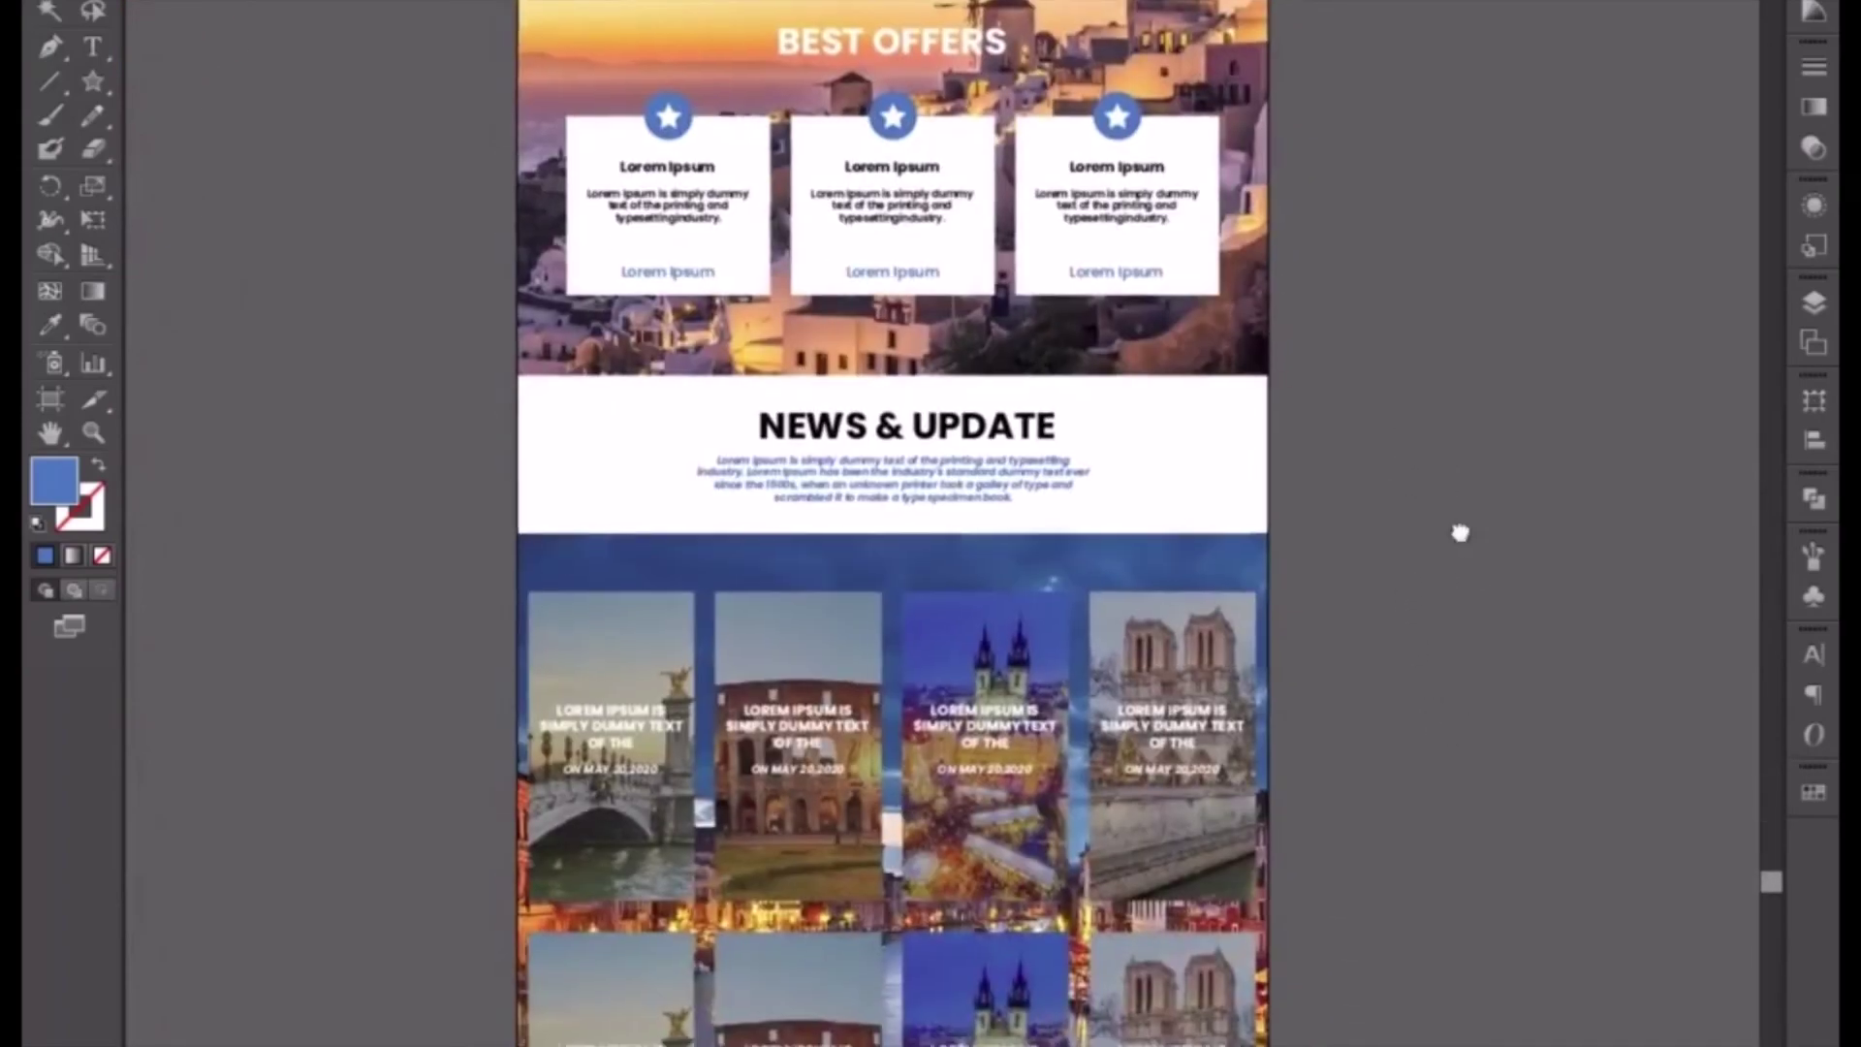
pyautogui.hotkey('ctrl', '-')
pyautogui.hotkey('ctrl', '-')
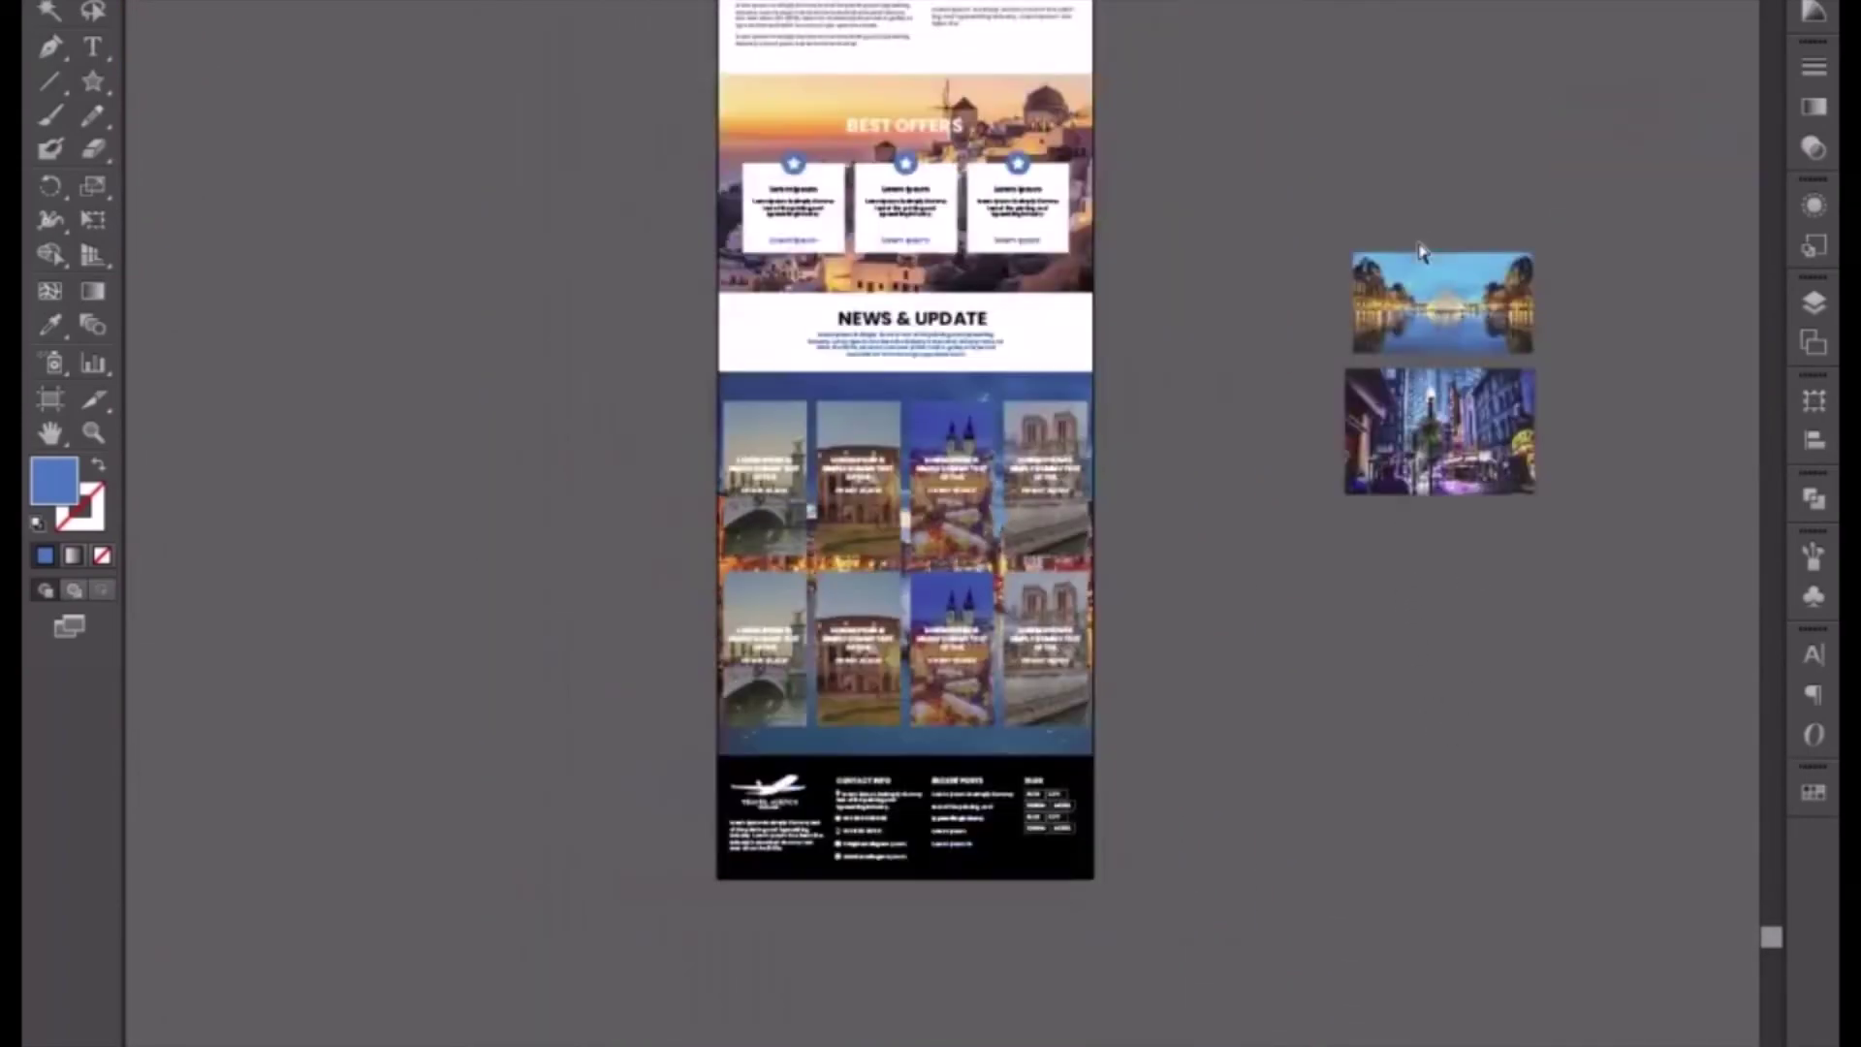
pyautogui.moveTo(1356, 224); pyautogui.dragTo(1385, 466)
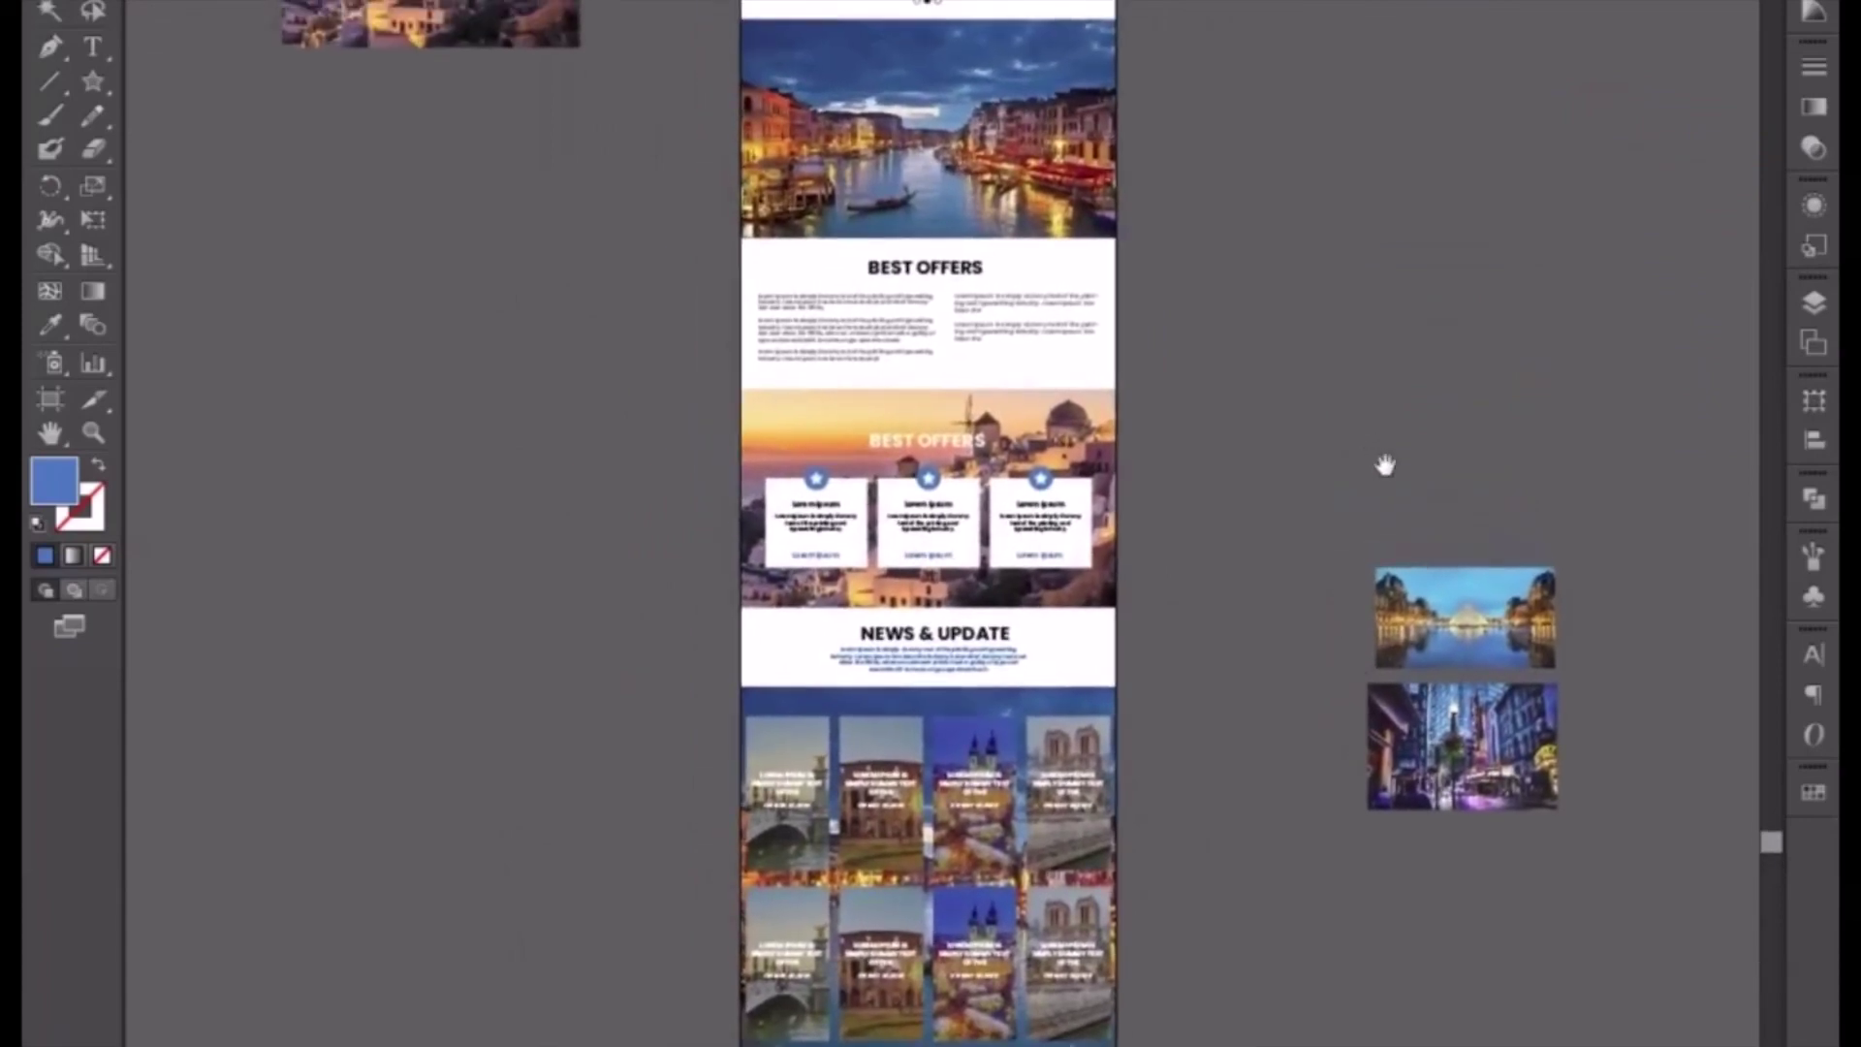
pyautogui.hotkey('ctrl', '-')
pyautogui.moveTo(1316, 383); pyautogui.dragTo(1325, 486)
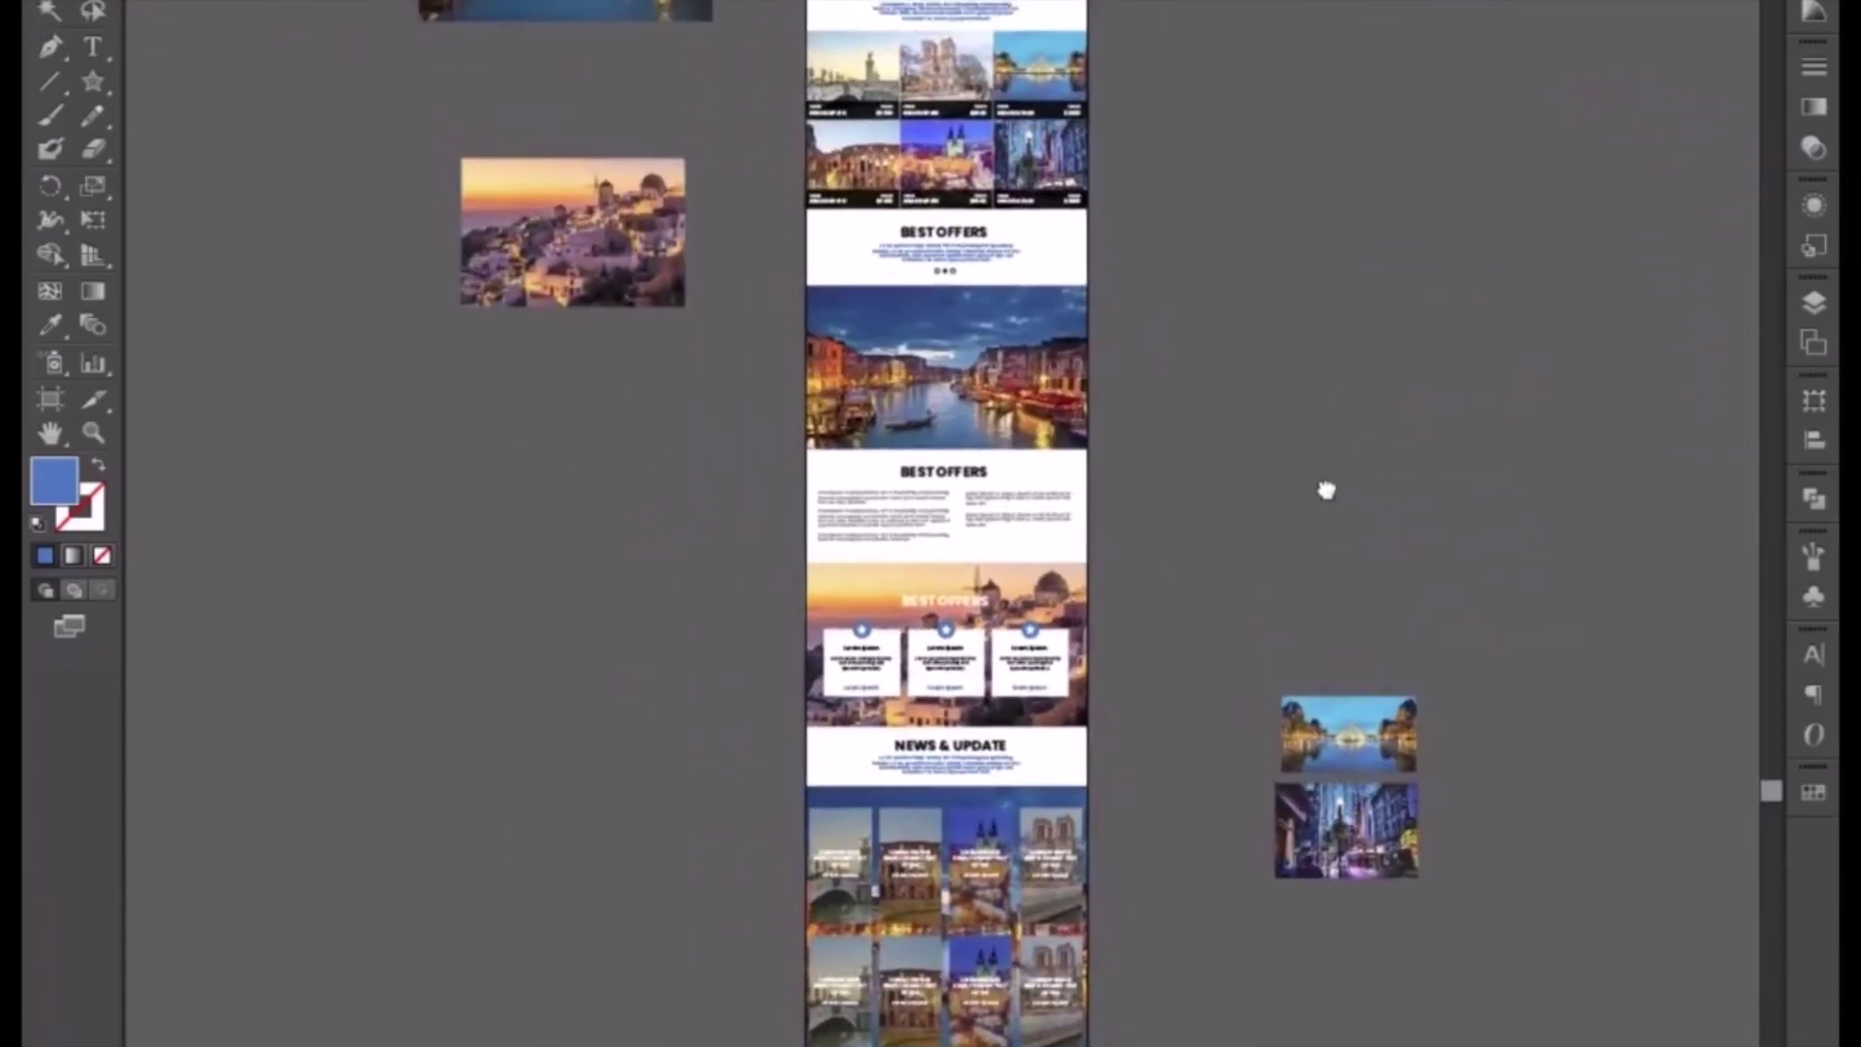